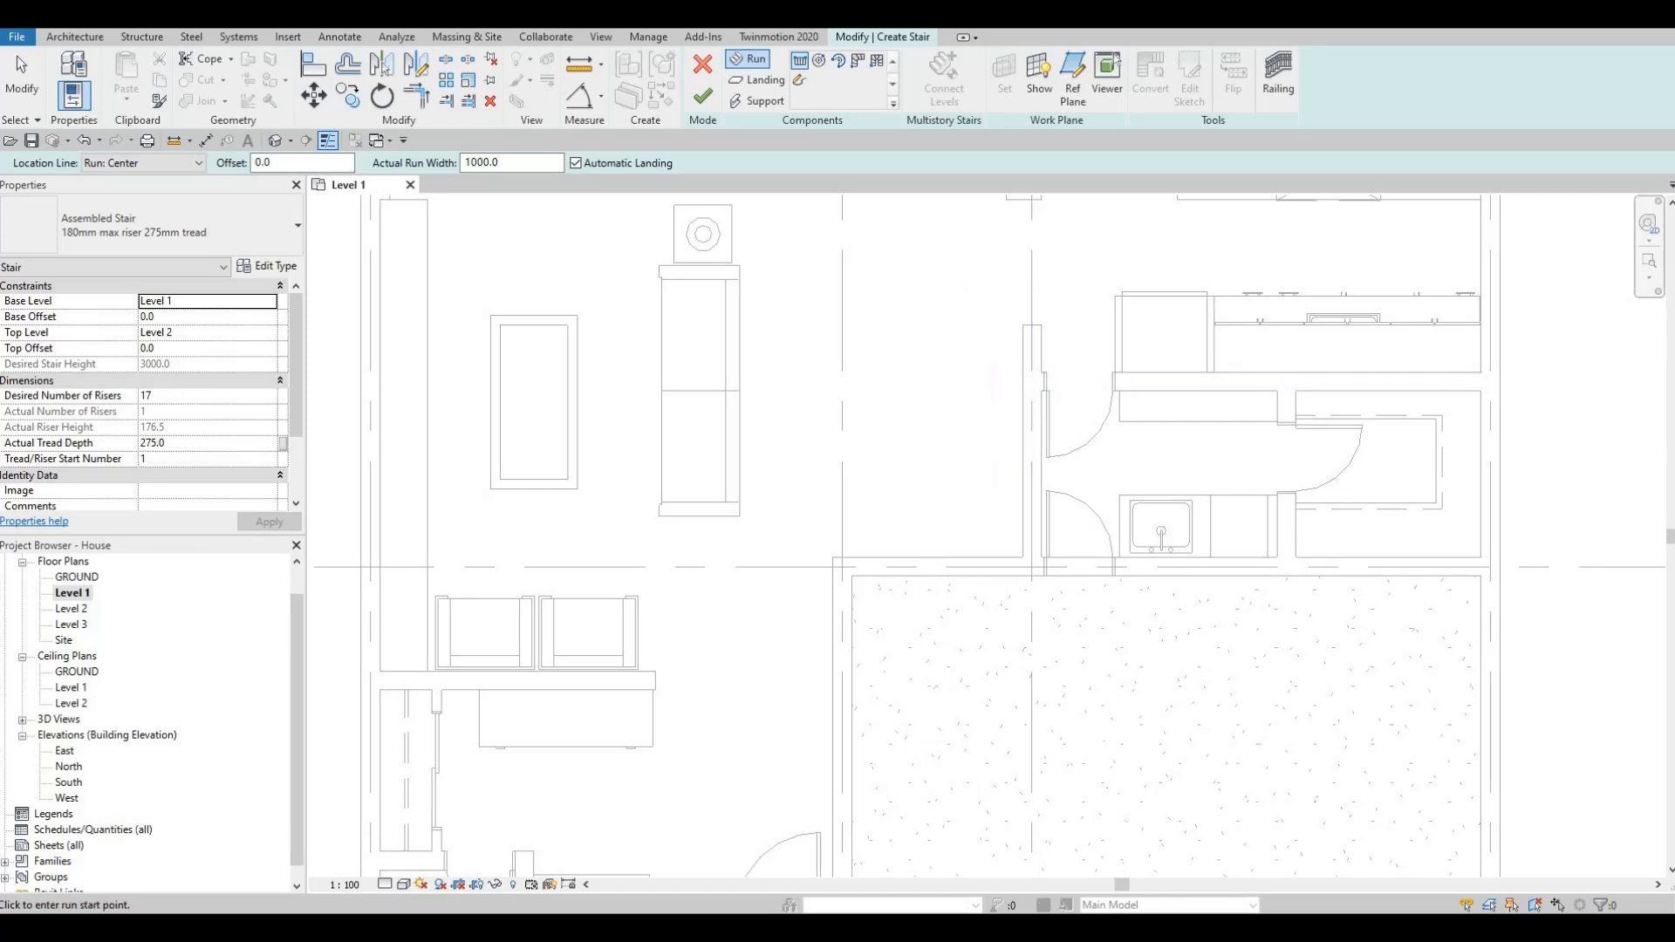
Set the stair's desired number of risers to 10 and accept the riser height warning.
{"action": "key", "text": "F1"}
{"action": "key", "text": "F1"}
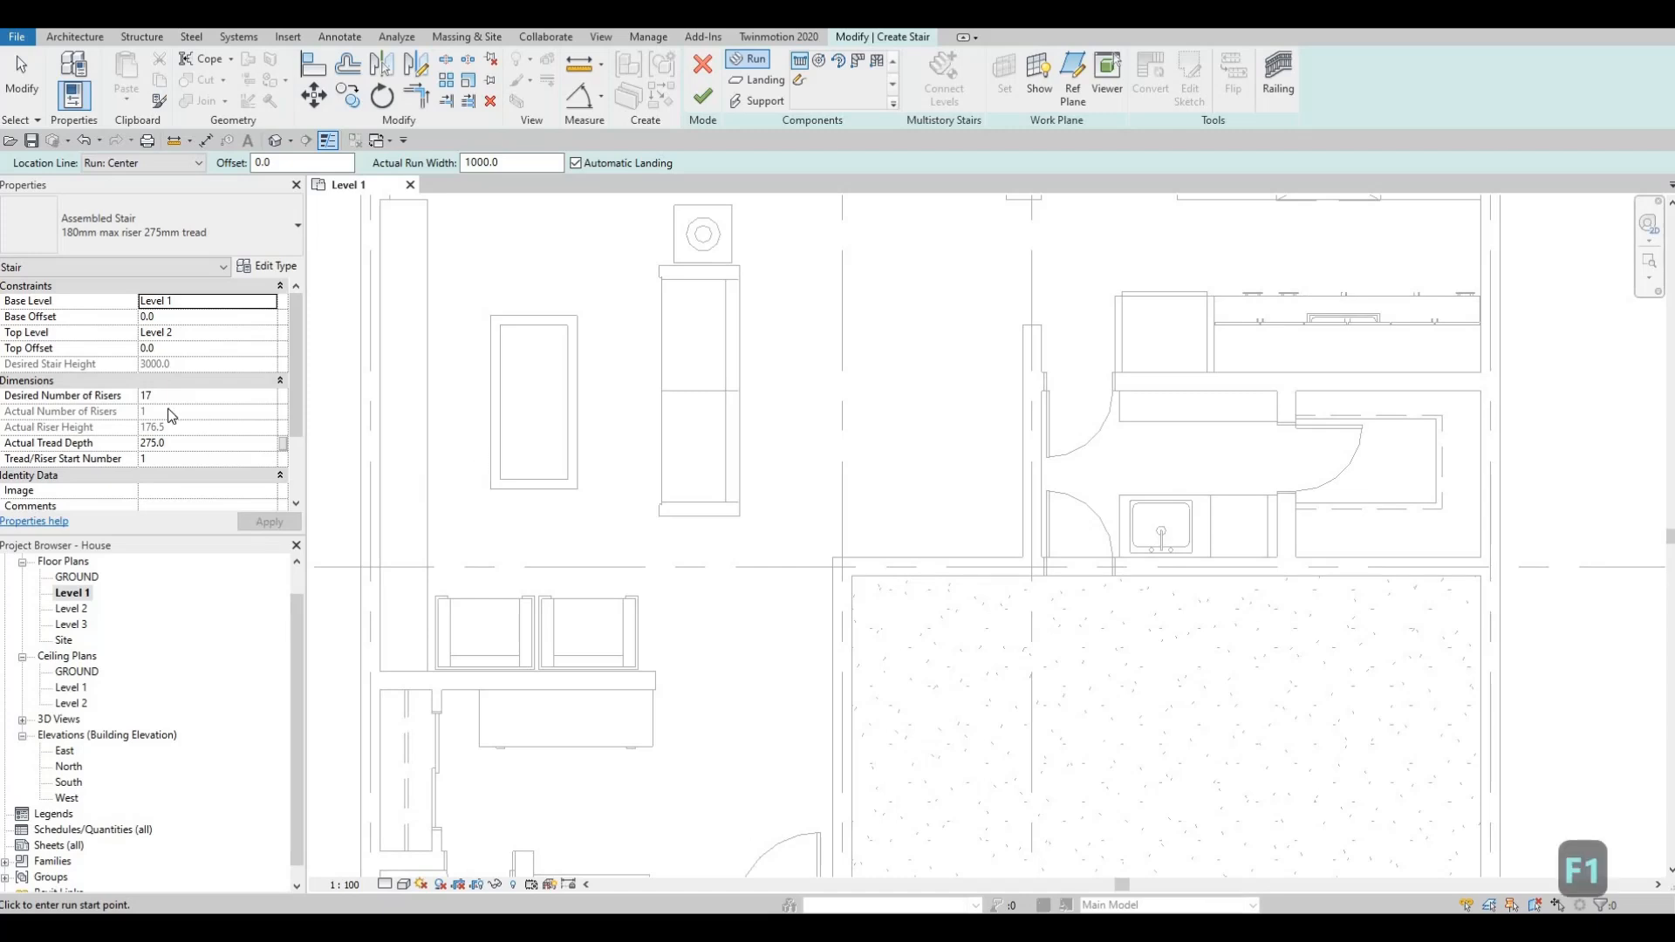
{"action": "left_click", "coordinate": [175, 396]}
{"action": "type", "text": "10"}
{"action": "key", "text": "Return"}
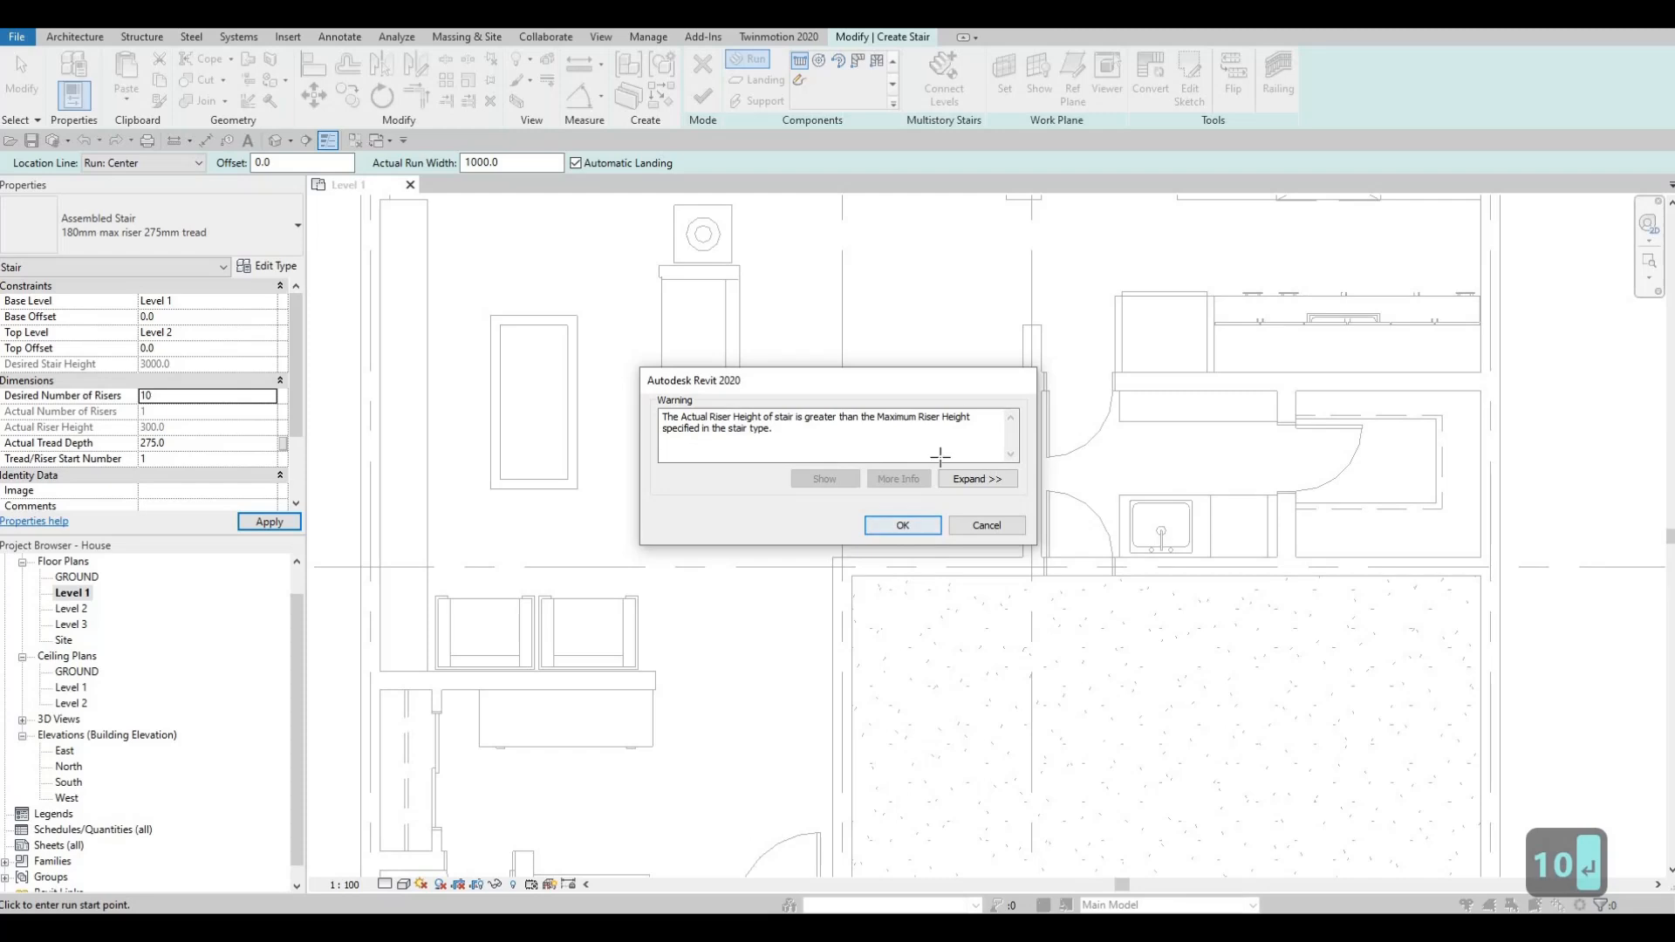
{"action": "key", "text": "Return"}
Draw the first stair run with 5 risers, about 1100 mm long, alongside the short wall and heading toward the stippled area.
{"action": "scroll", "coordinate": [953, 505], "scroll_direction": "up", "scroll_amount": 2}
{"action": "scroll", "coordinate": [1006, 482], "scroll_direction": "up", "scroll_amount": 2}
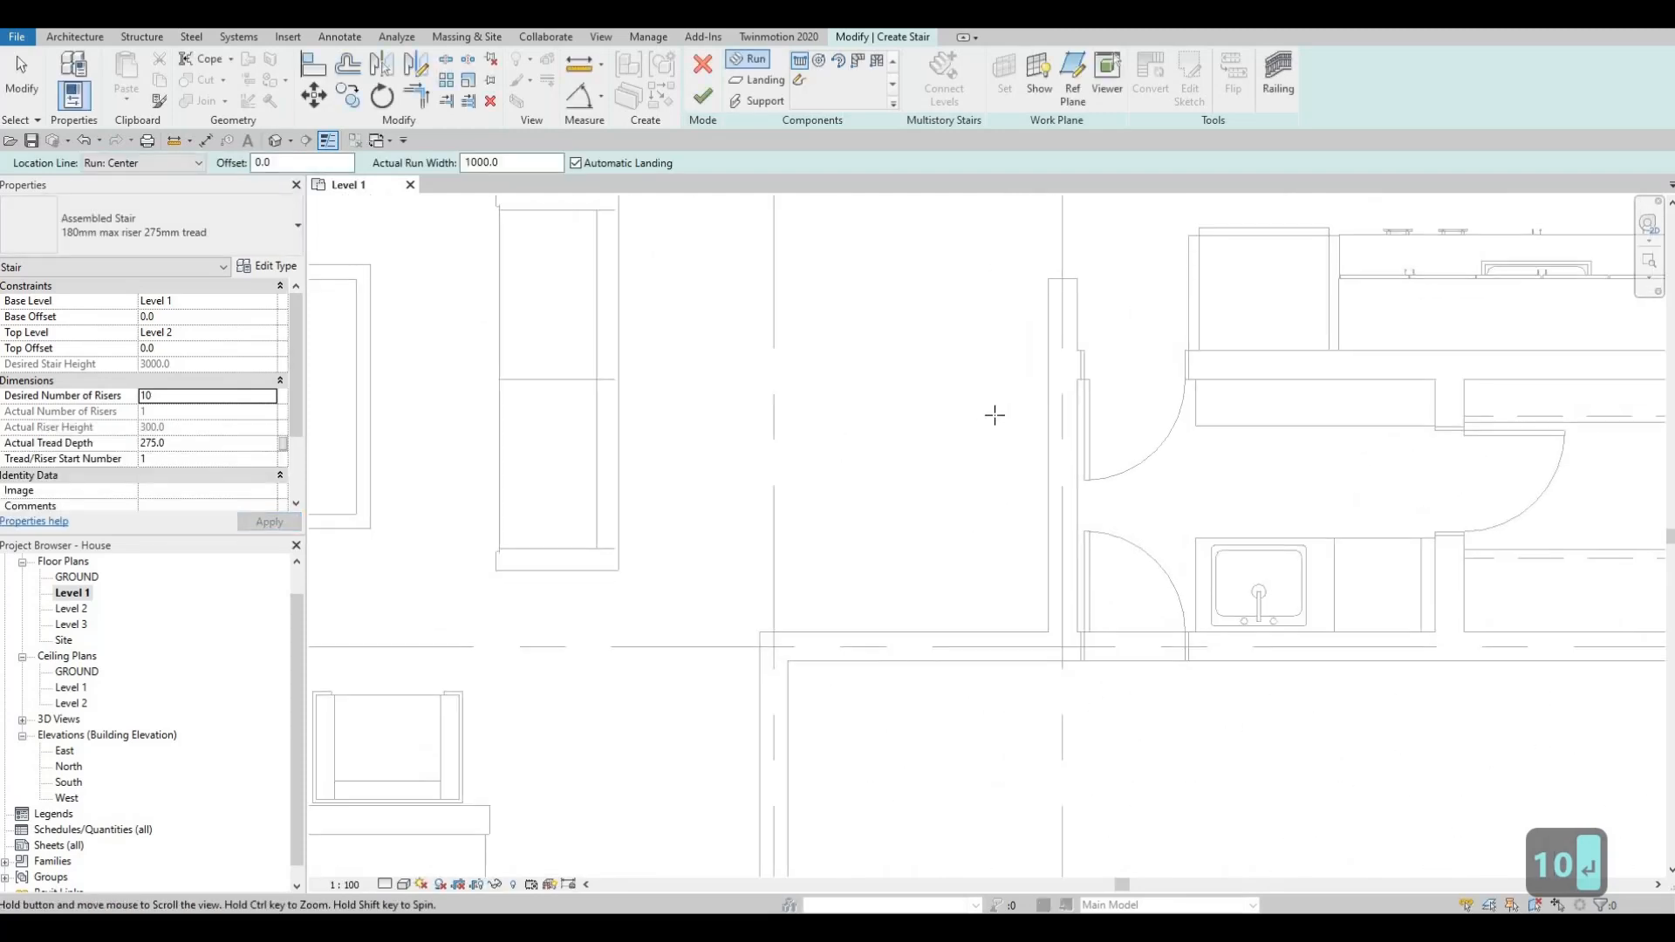
{"action": "middle_click_drag", "start_coordinate": [995, 415], "coordinate": [995, 299]}
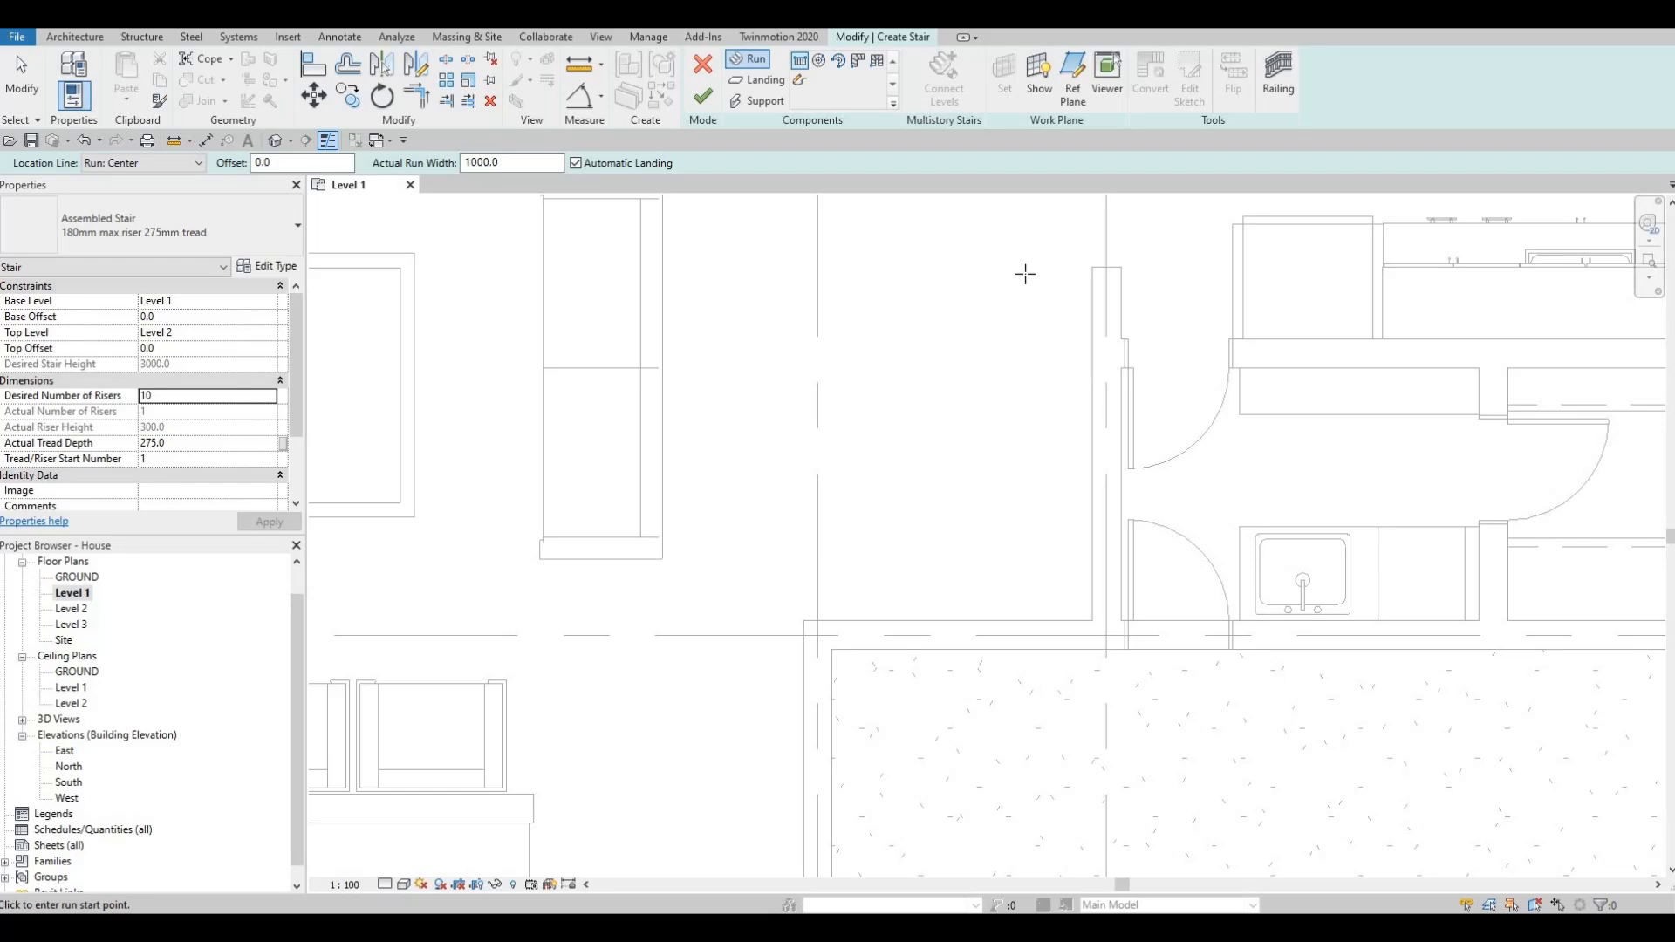
{"action": "left_click", "coordinate": [1025, 271]}
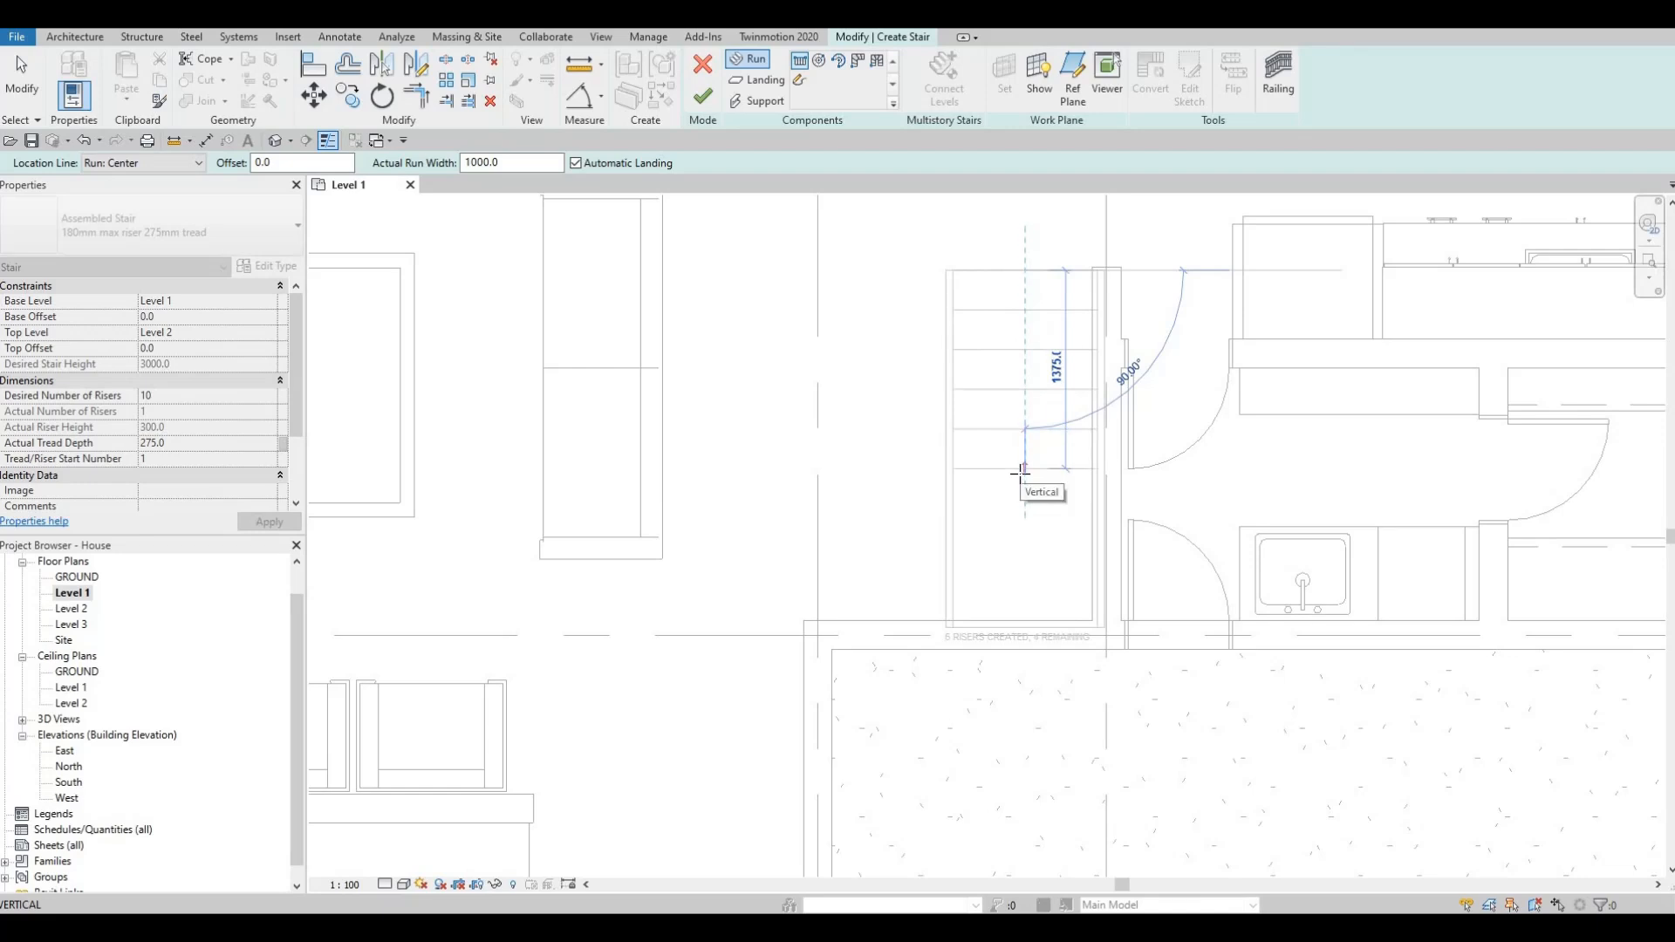
{"action": "scroll", "coordinate": [1020, 472], "scroll_direction": "up", "scroll_amount": 1}
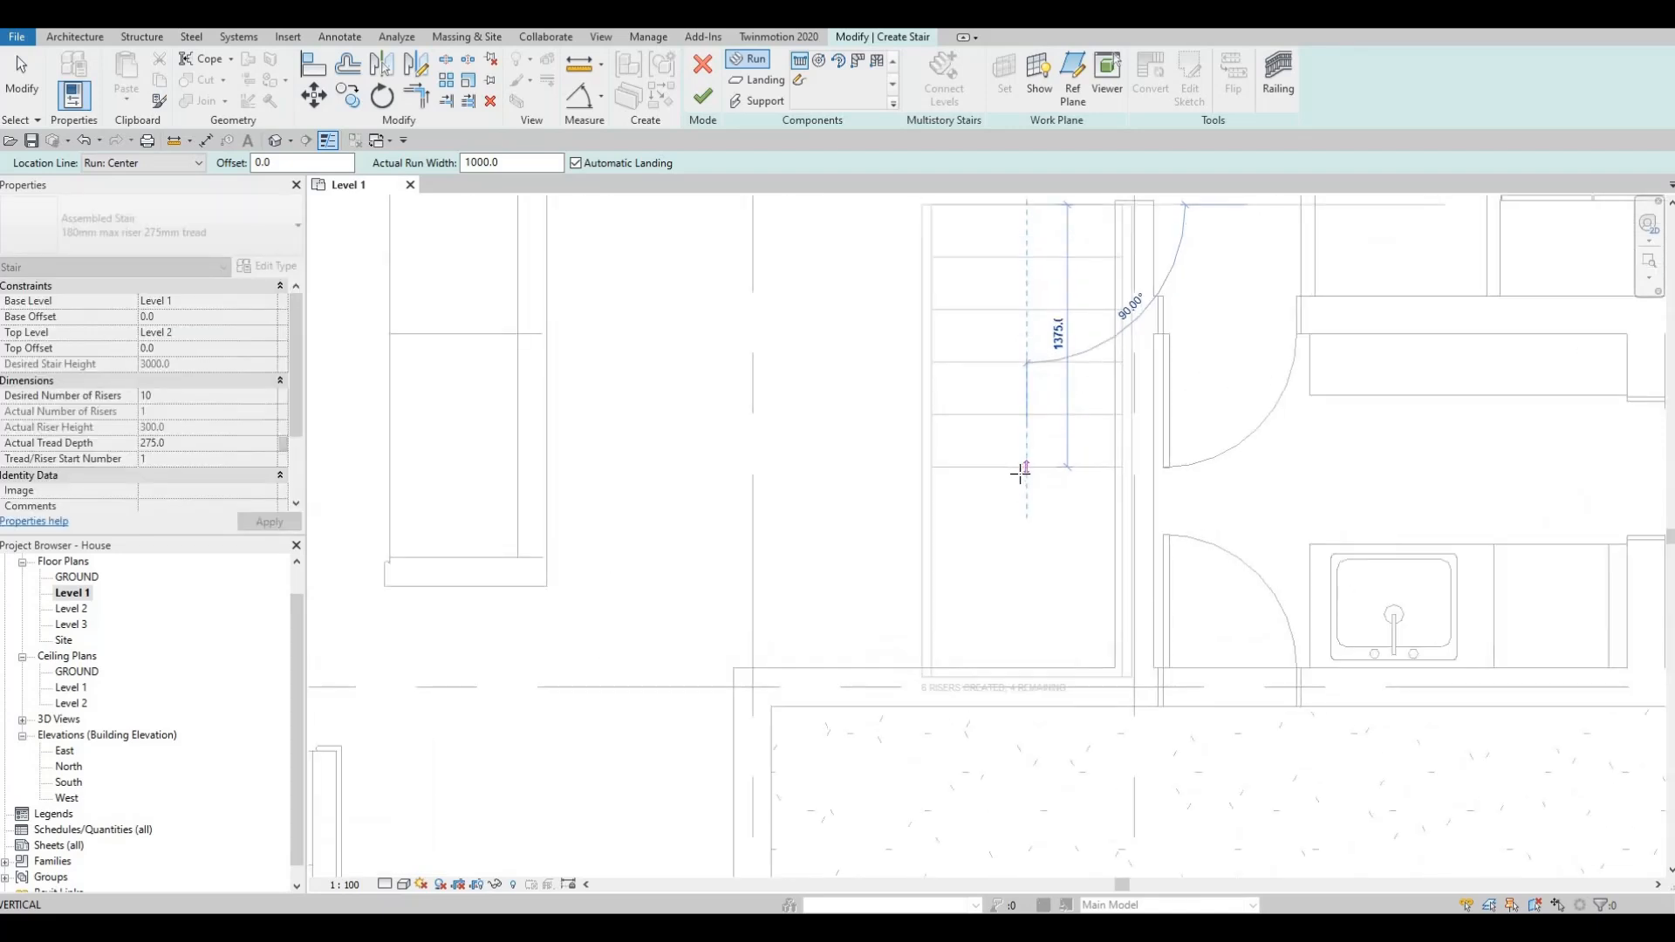
{"action": "left_click", "coordinate": [1019, 427]}
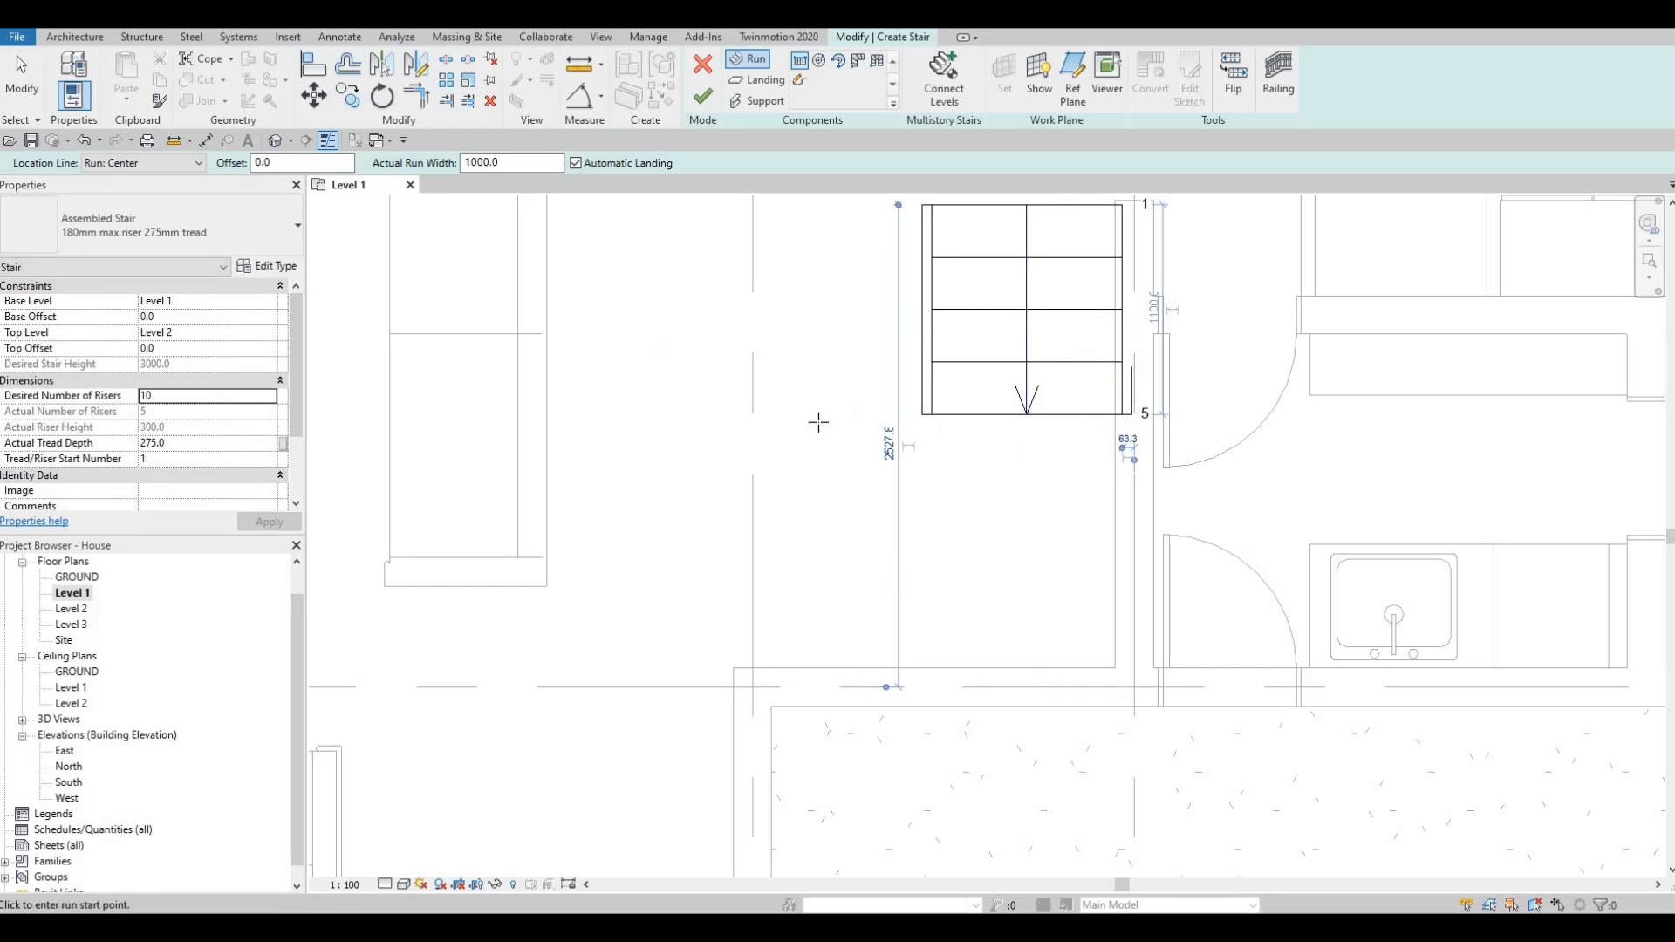
{"action": "left_click", "coordinate": [790, 349]}
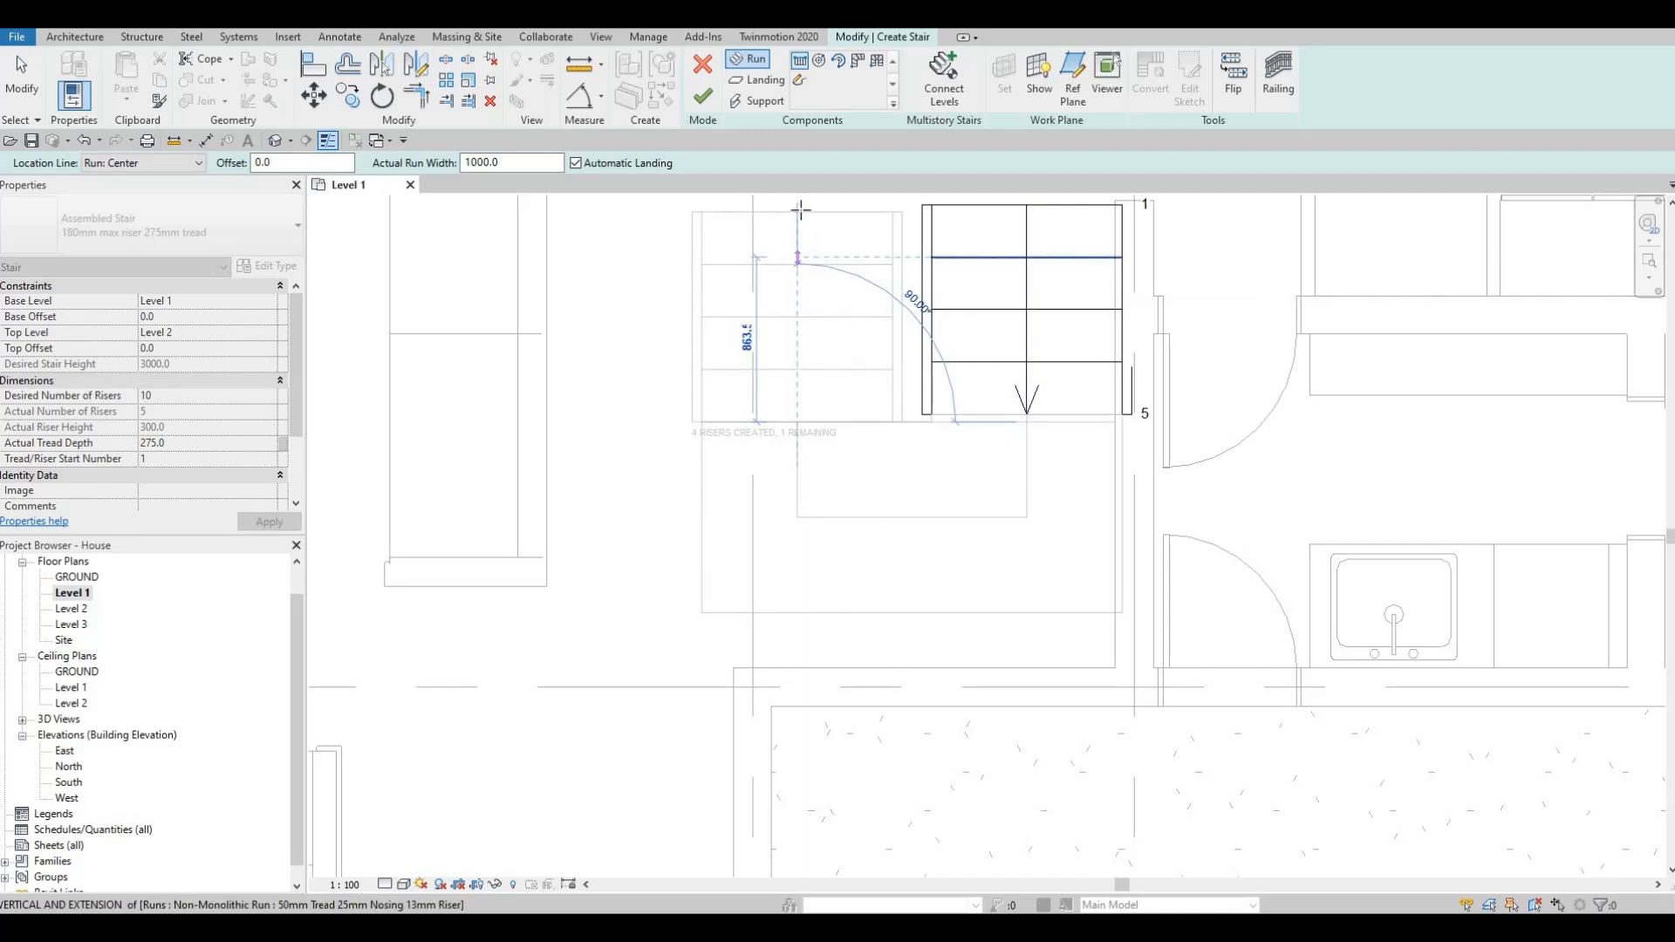
{"action": "middle_click_drag", "start_coordinate": [797, 265], "coordinate": [797, 319]}
{"action": "key", "text": "Escape"}
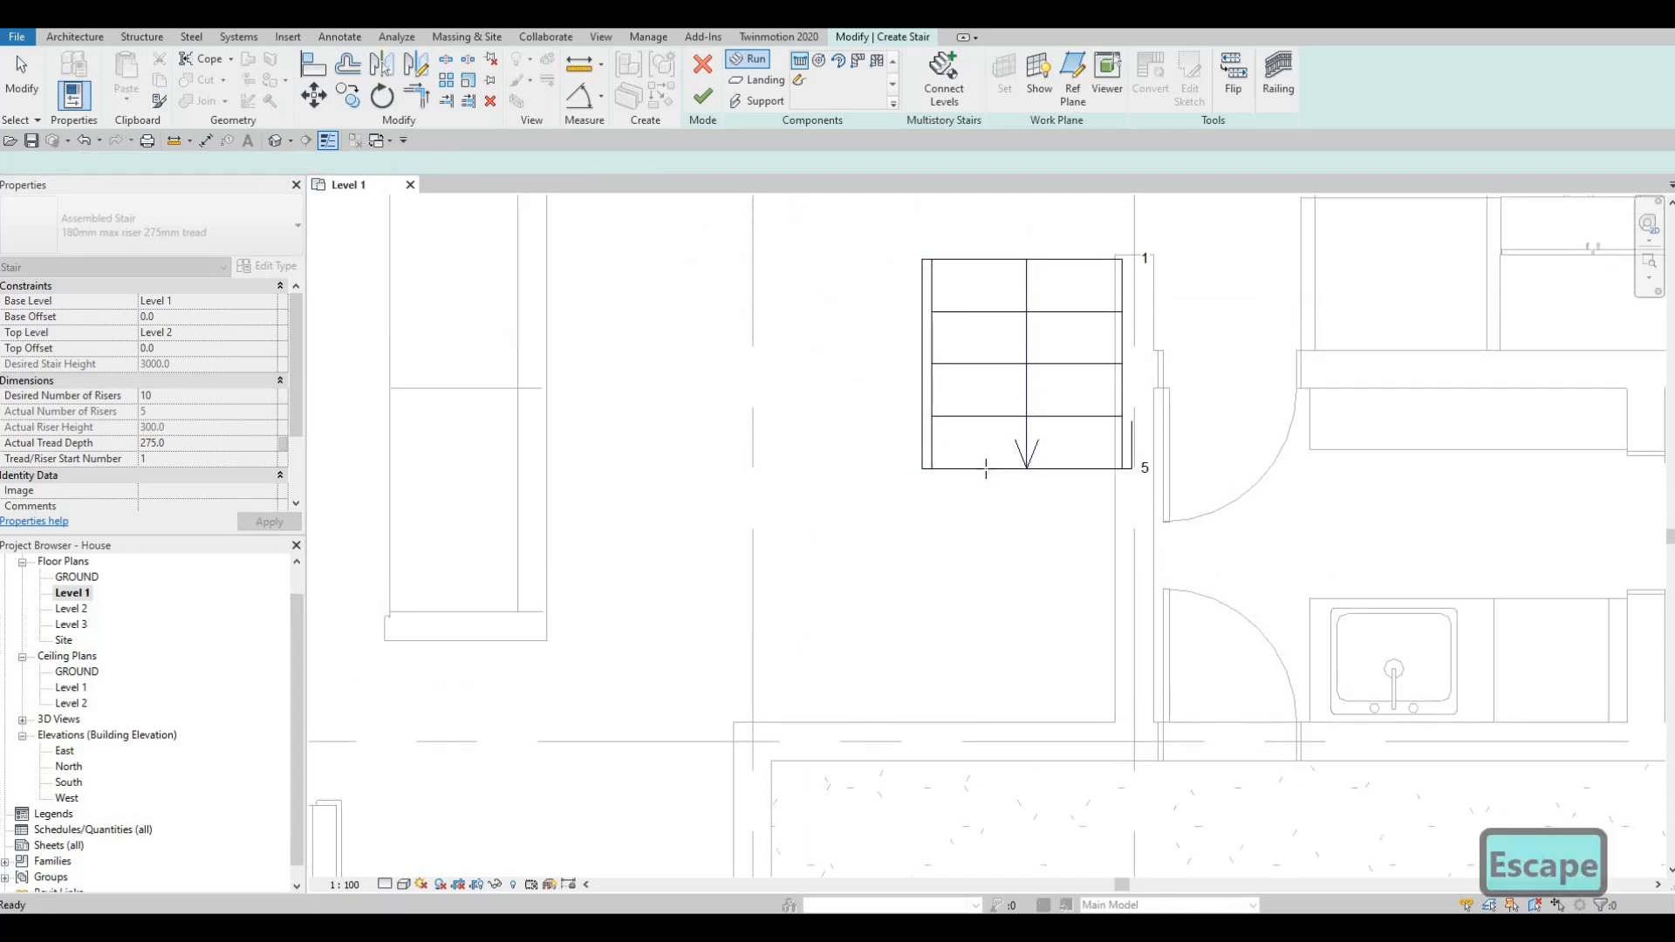
Draw the parallel second run back with the remaining 5 risers, joined by an automatic landing, and finish the stair.
{"action": "left_click", "coordinate": [803, 467]}
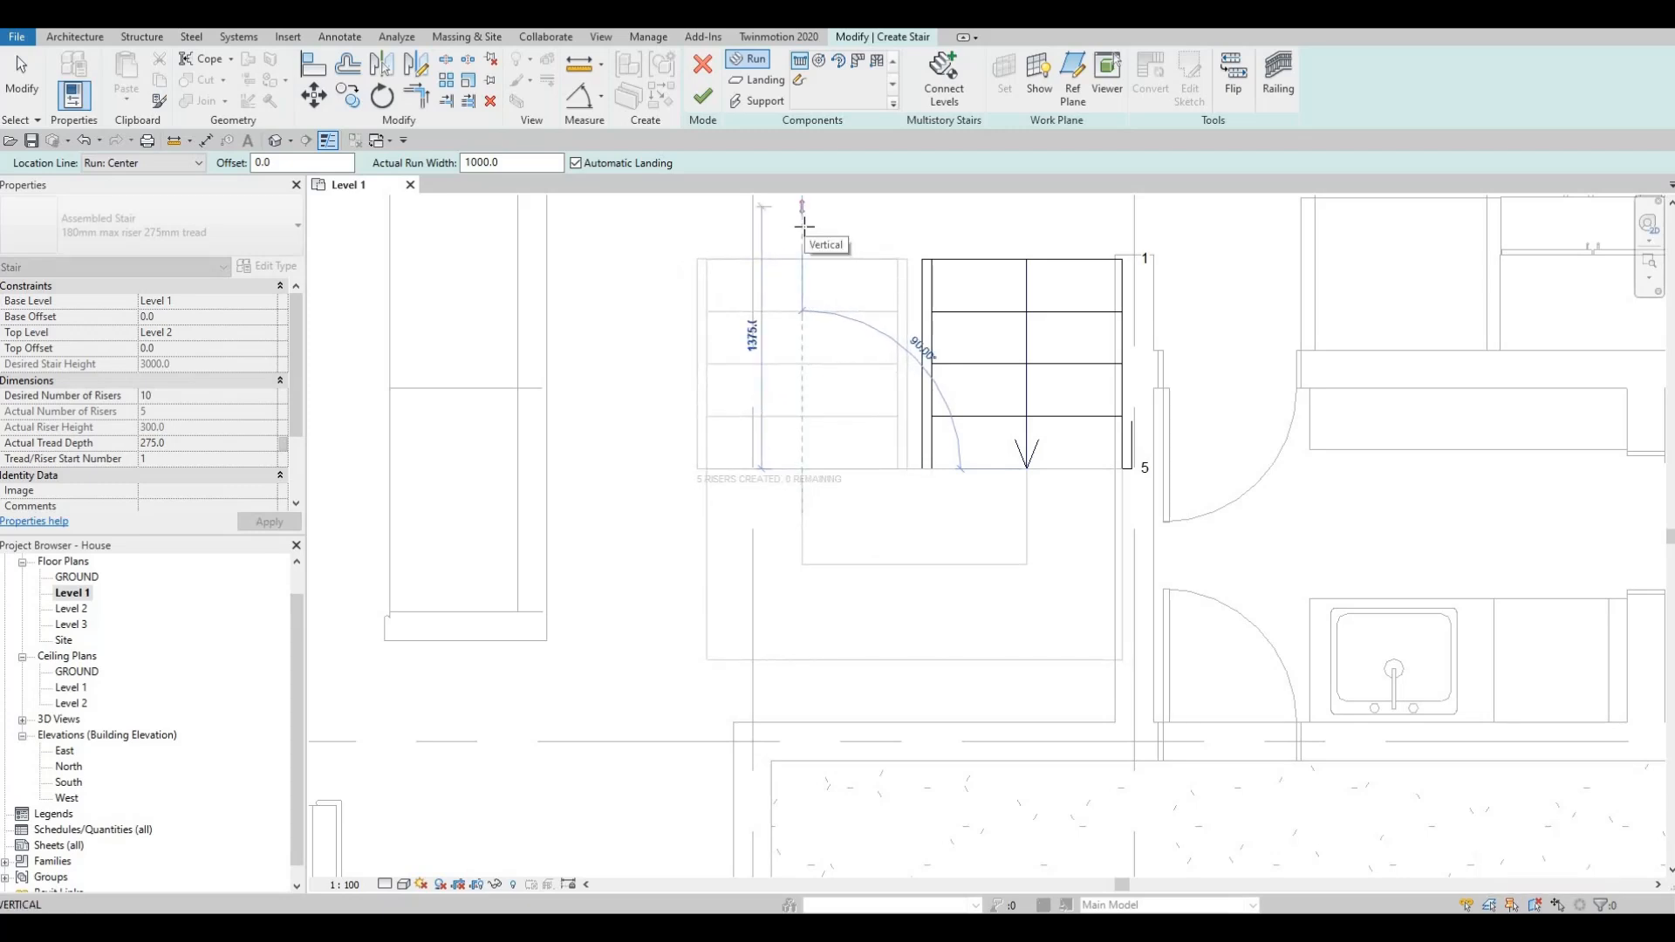
{"action": "left_click", "coordinate": [806, 233]}
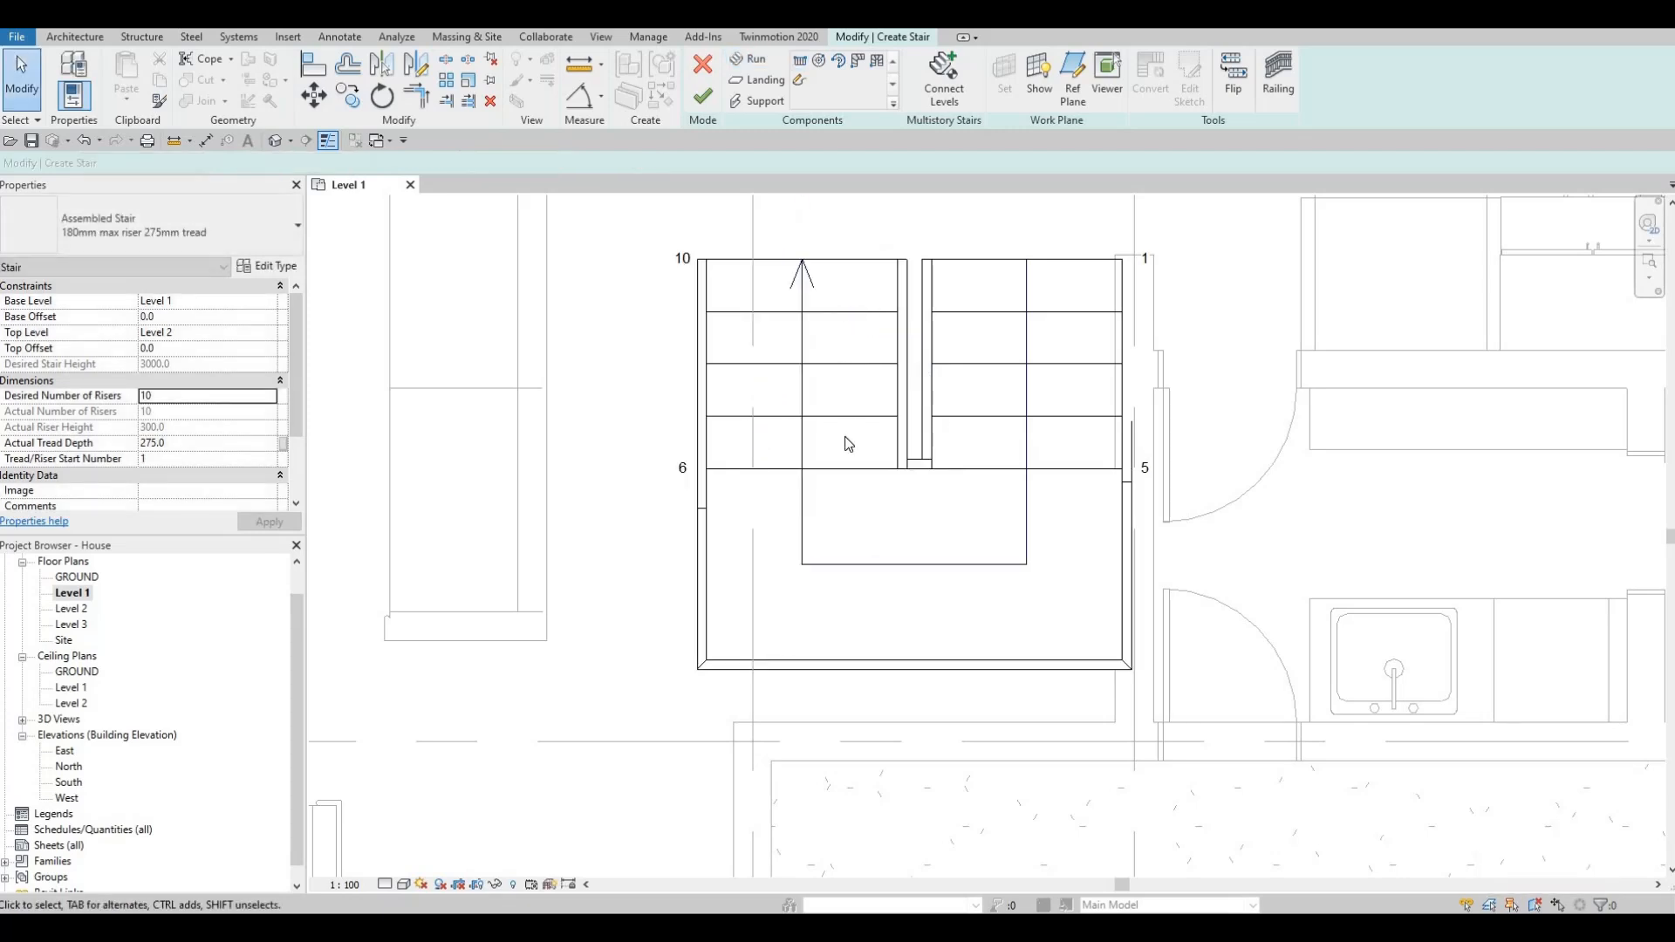
{"action": "middle_click_drag", "start_coordinate": [882, 525], "coordinate": [953, 553]}
{"action": "key", "text": "Escape"}
{"action": "scroll", "coordinate": [954, 553], "scroll_direction": "down", "scroll_amount": 1}
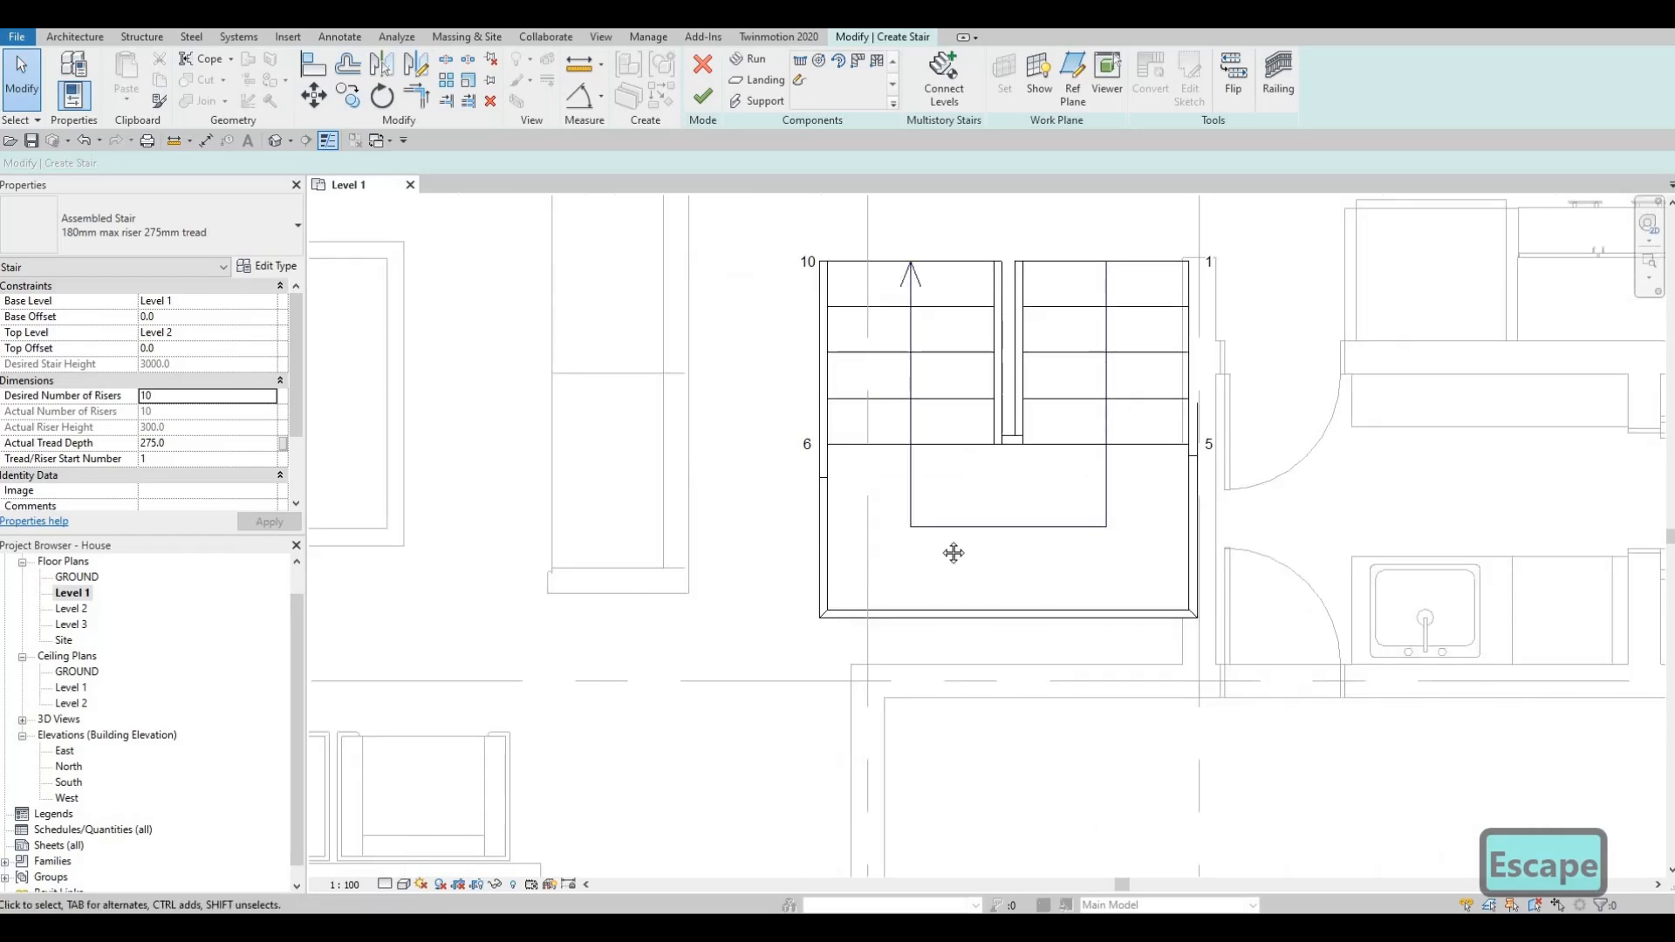
{"action": "middle_click_drag", "start_coordinate": [864, 483], "coordinate": [840, 449]}
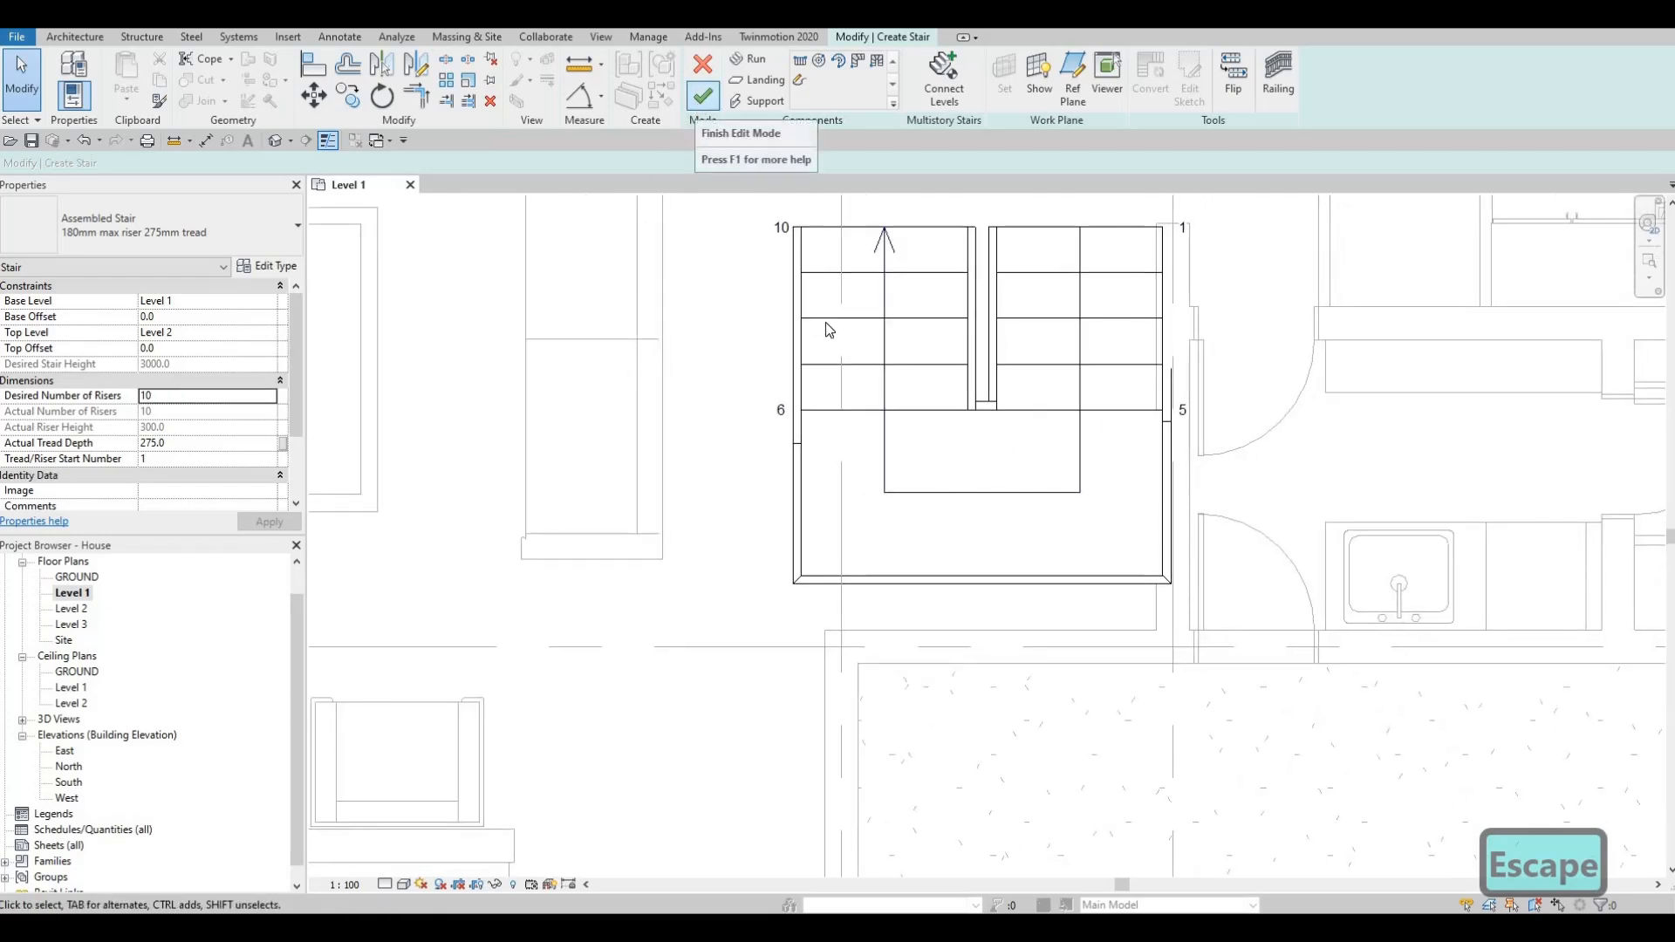
{"action": "left_click", "coordinate": [703, 97]}
{"action": "middle_click_drag", "start_coordinate": [831, 391], "coordinate": [844, 445]}
{"action": "key", "text": "Escape"}
{"action": "scroll", "coordinate": [844, 445], "scroll_direction": "down", "scroll_amount": 1}
{"action": "key", "text": "Escape"}
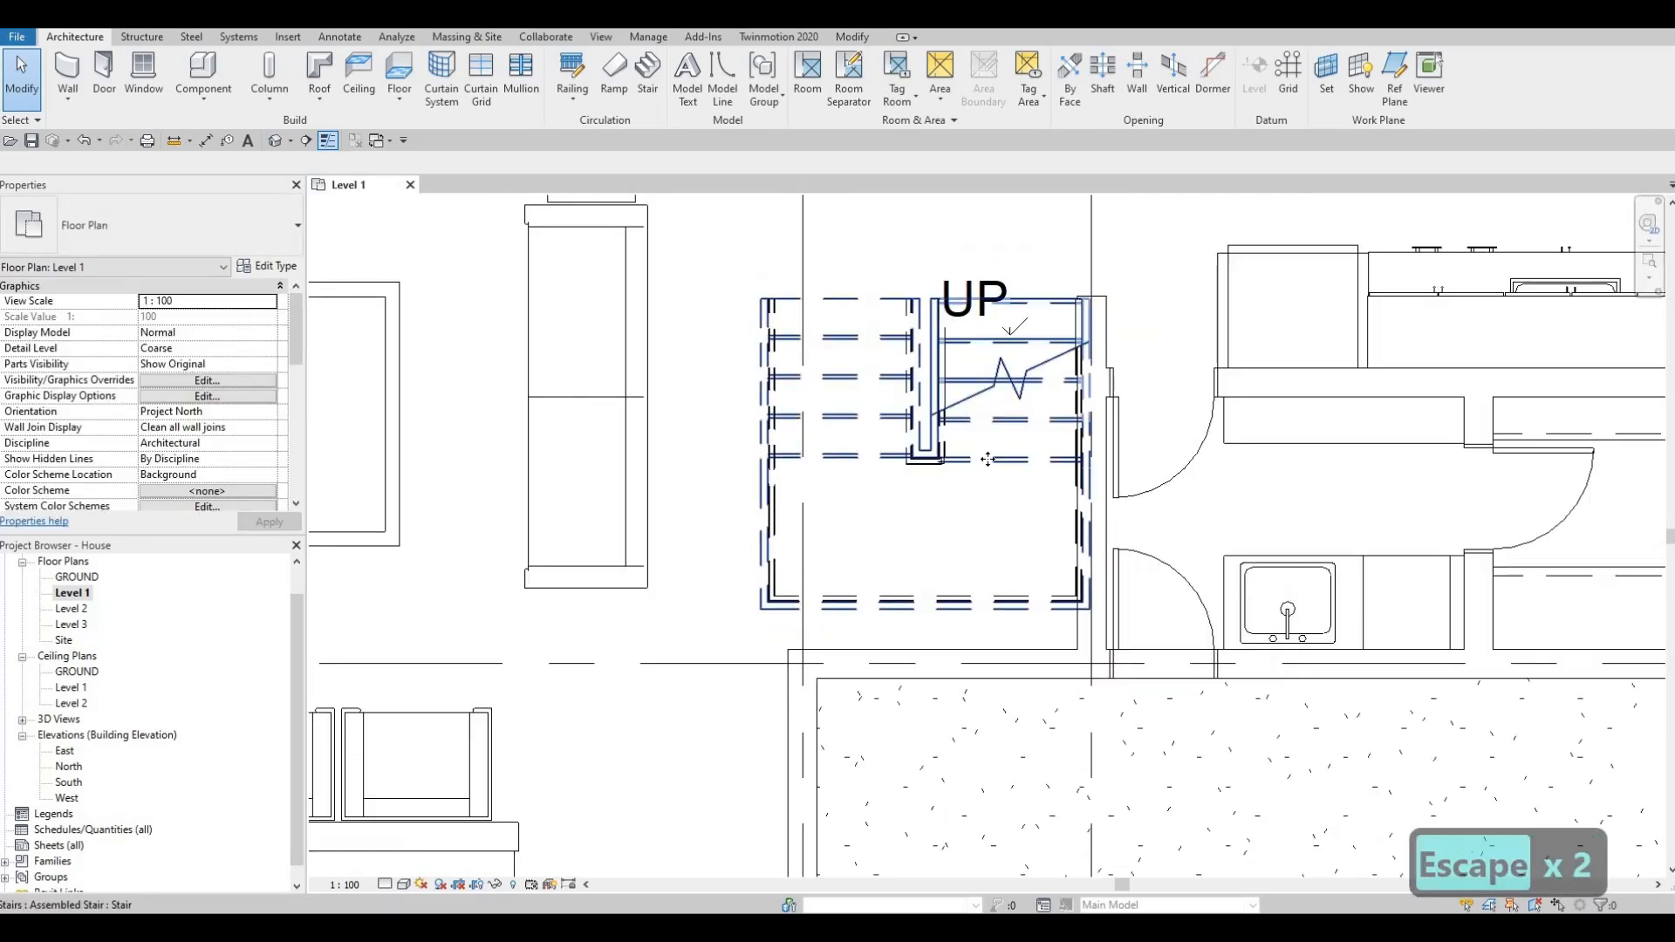
Nudge the whole stair away from the side wall and toward the stippled area until its landing meets the wall.
{"action": "left_click", "coordinate": [988, 460]}
{"action": "key", "text": "Left"}
{"action": "key", "text": "Left"}
{"action": "key", "text": "Left"}
{"action": "key", "text": "Left"}
{"action": "key", "text": "Left"}
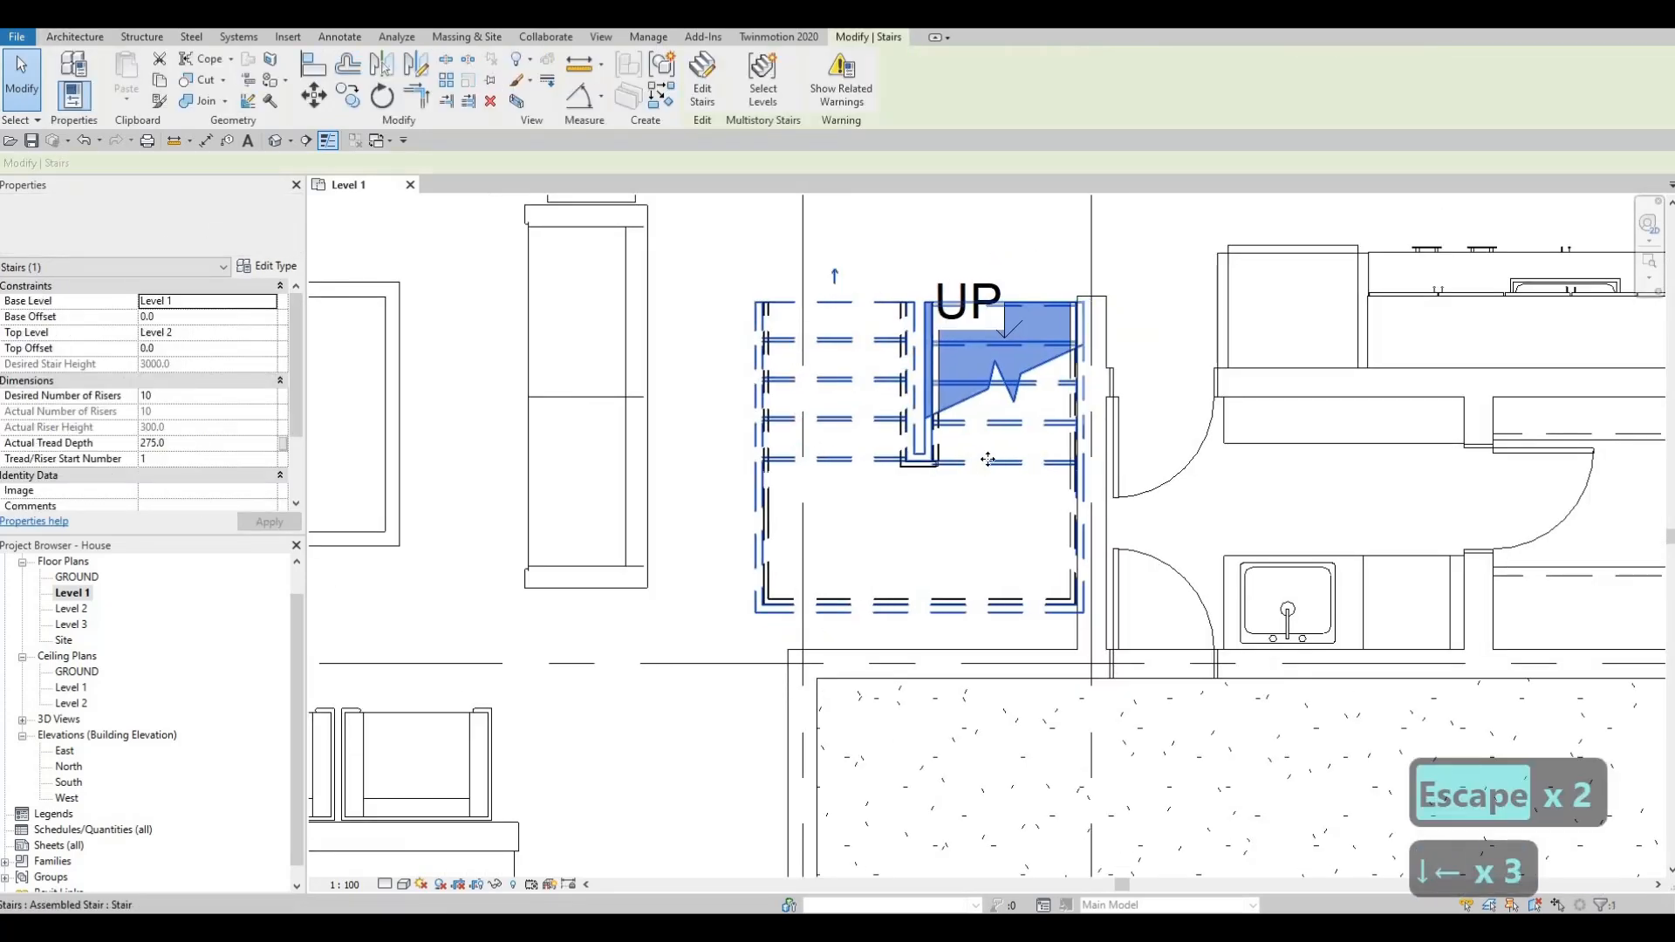
{"action": "key", "text": "Down"}
{"action": "key", "text": "Down"}
{"action": "key", "text": "Down"}
{"action": "key", "text": "Down"}
{"action": "key", "text": "Down"}
{"action": "key", "text": "Down"}
{"action": "key", "text": "Down"}
{"action": "key", "text": "Down"}
{"action": "key", "text": "Down"}
{"action": "key", "text": "Down"}
{"action": "key", "text": "Down"}
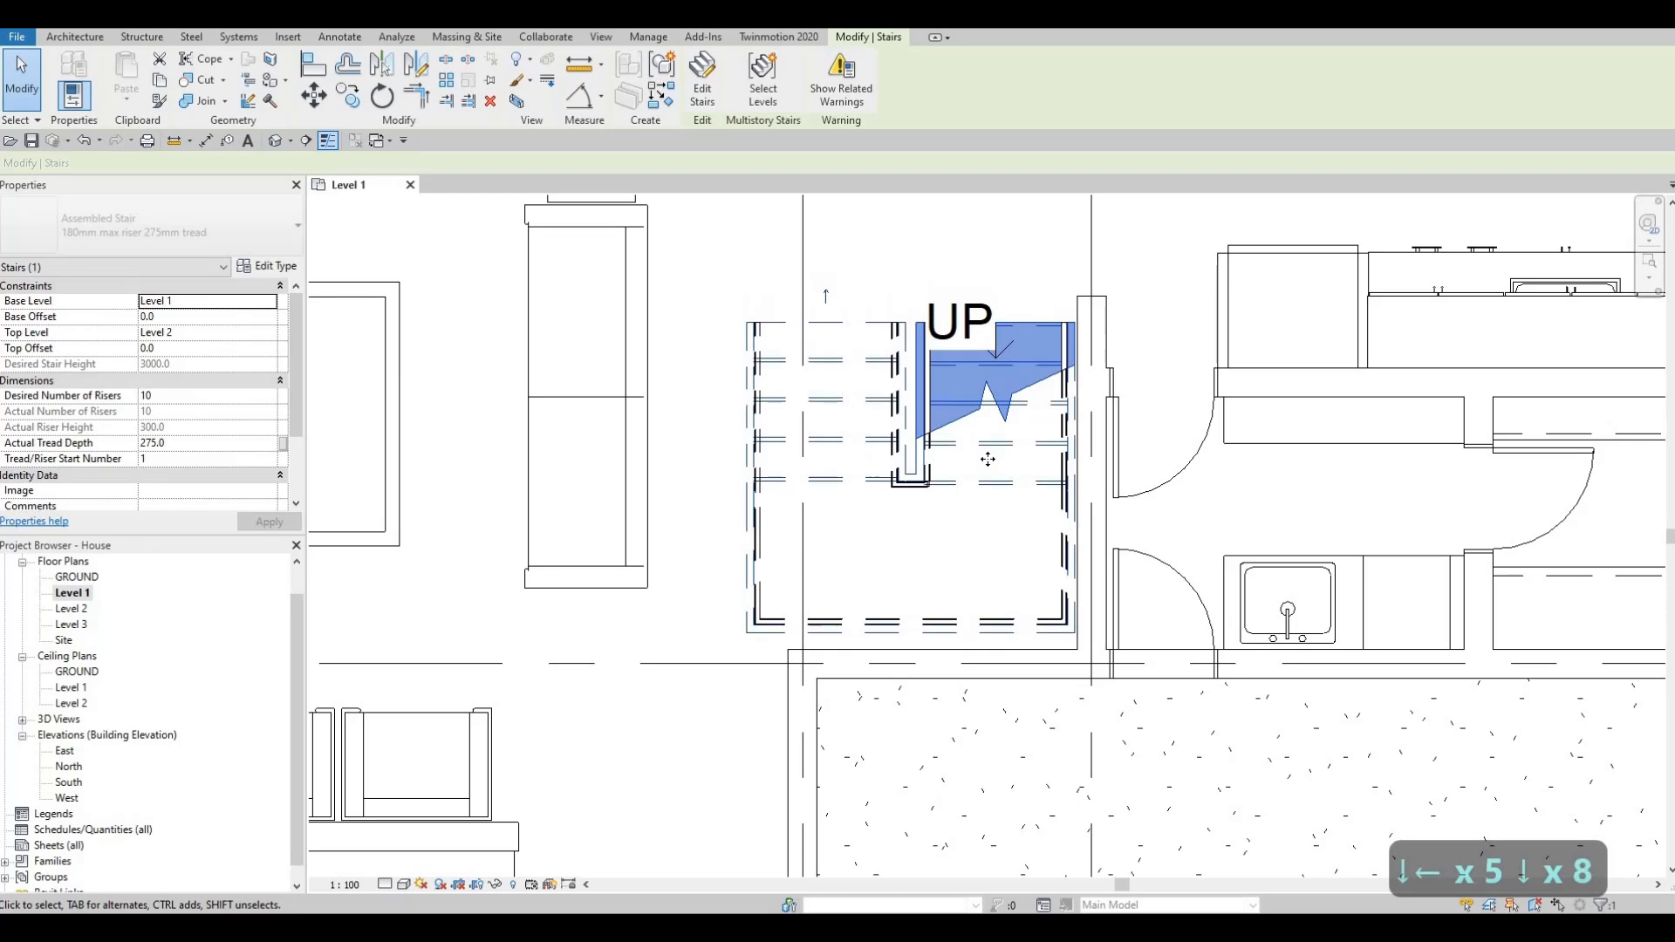
{"action": "key", "text": "Down"}
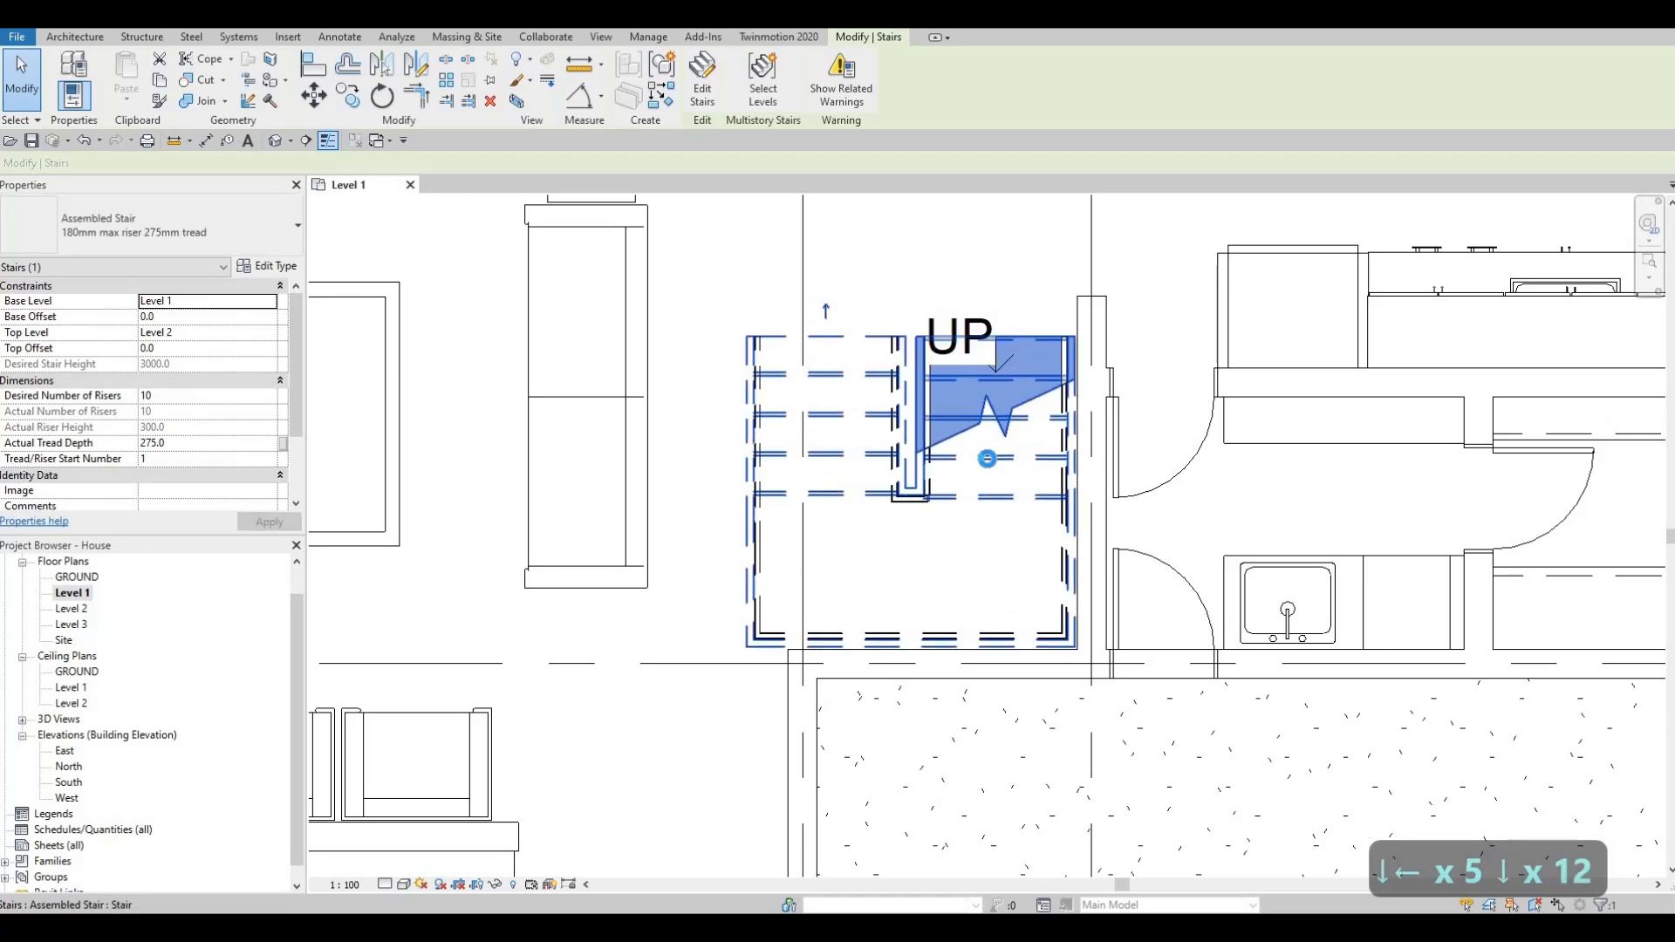
{"action": "key", "text": "Right"}
{"action": "key", "text": "Down"}
{"action": "key", "text": "Escape"}
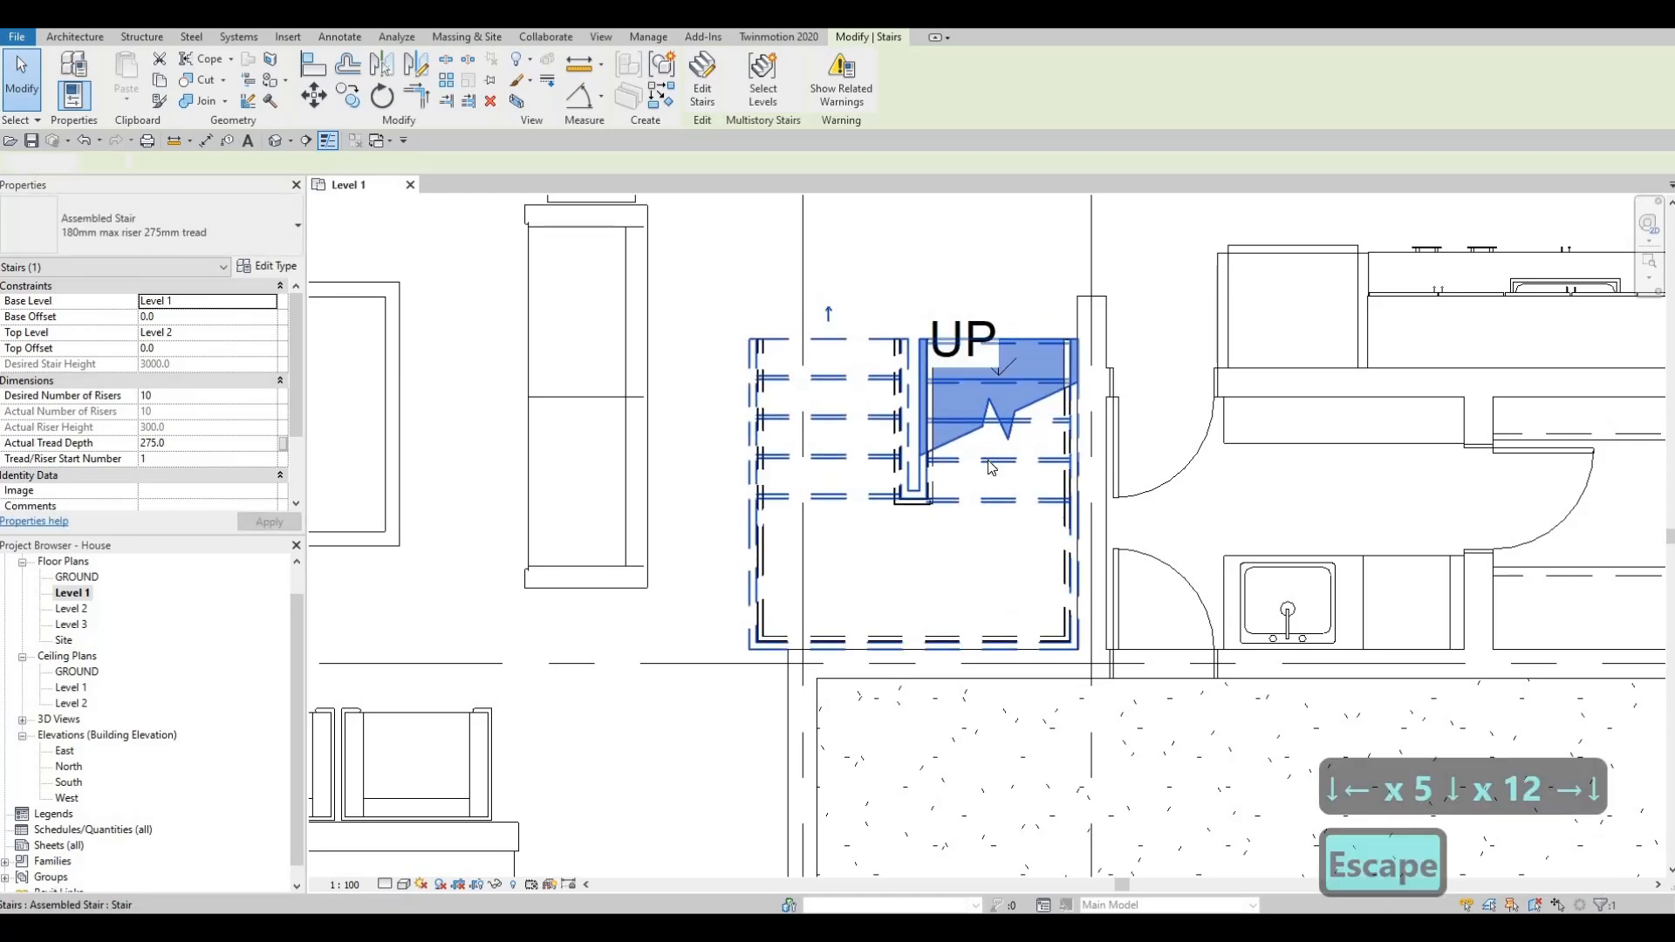
{"action": "key", "text": "Escape"}
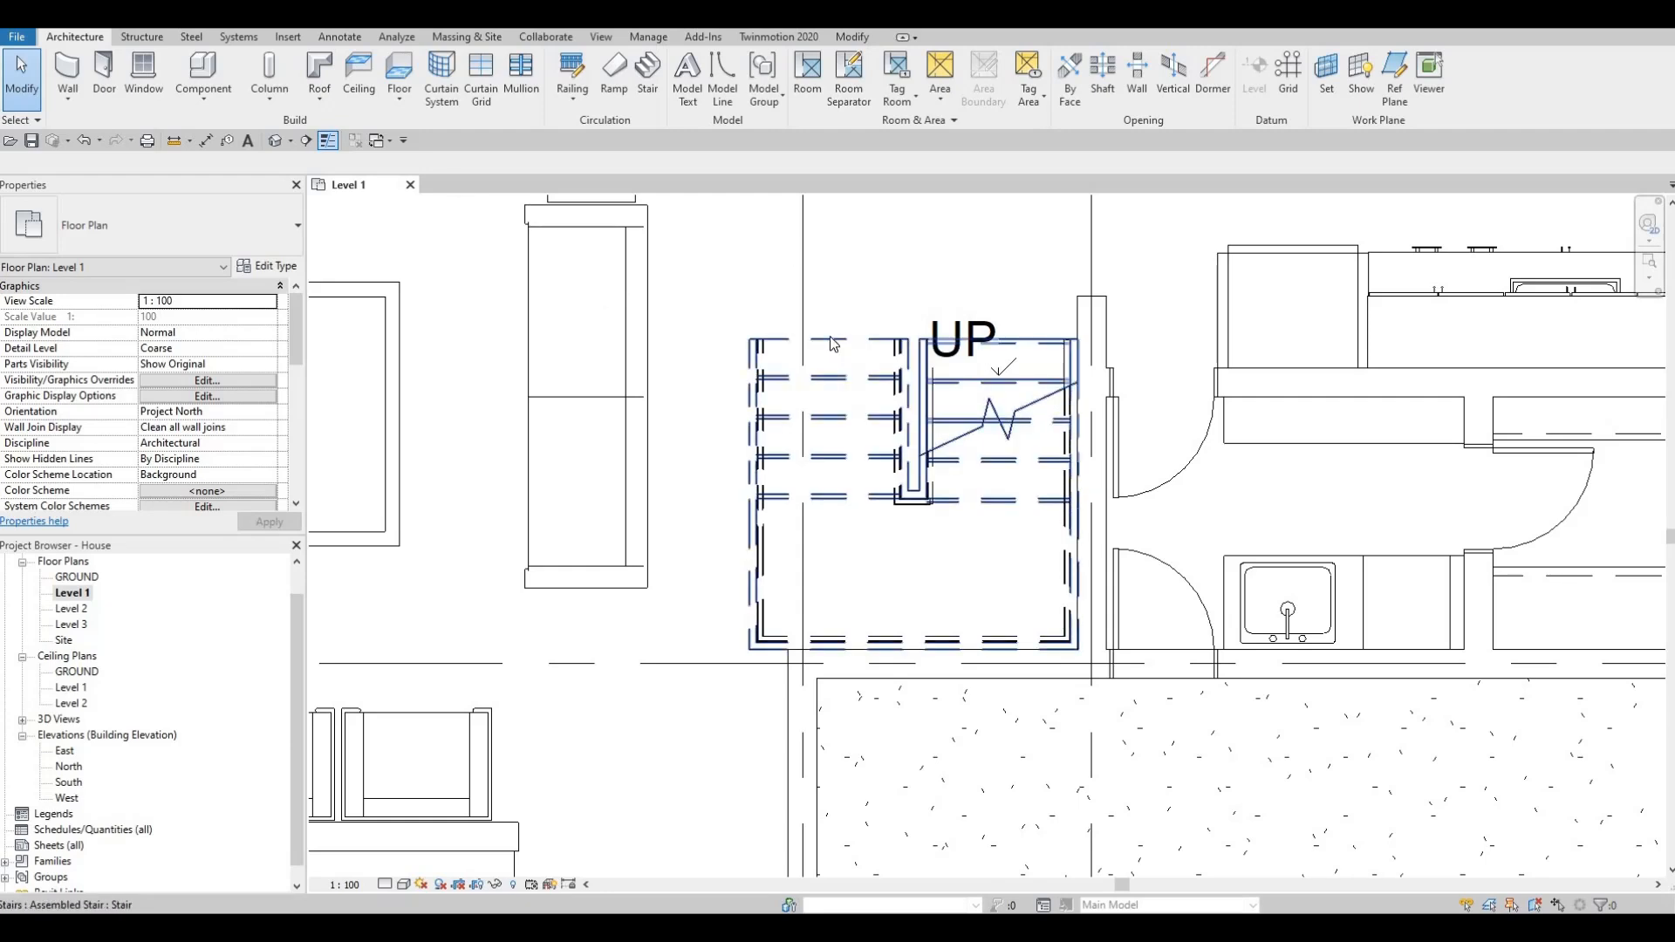
Open the stair for editing and set the width of the first run (risers 1 to 5) to 950 mm.
{"action": "double_click", "coordinate": [992, 351]}
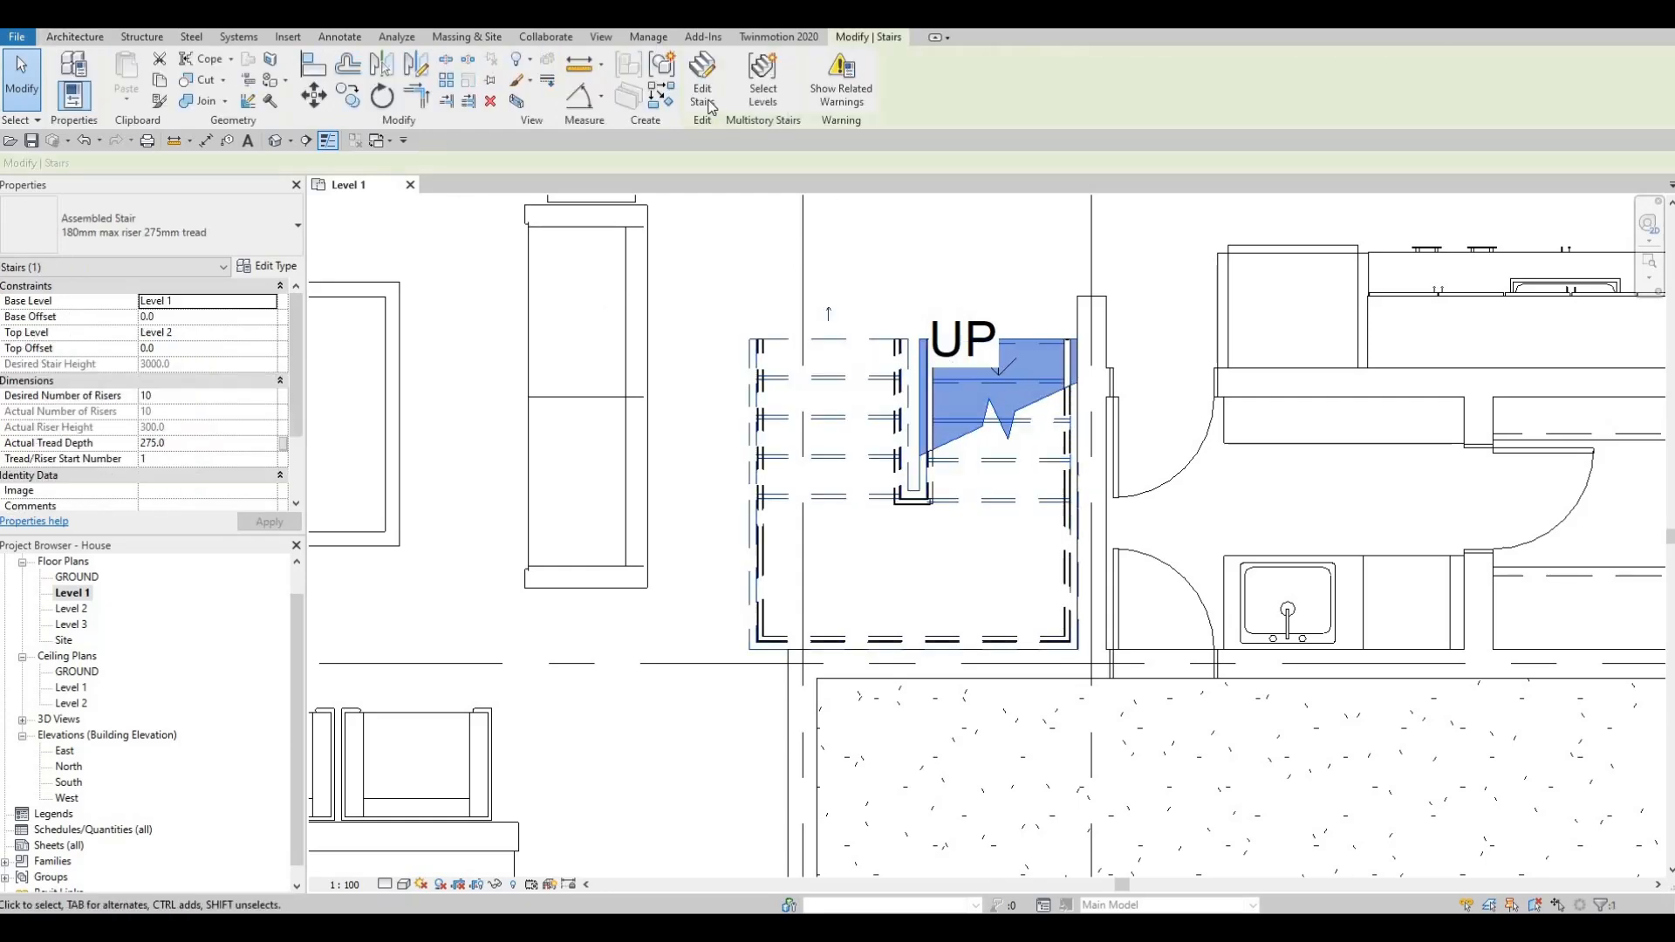
{"action": "left_click", "coordinate": [996, 345]}
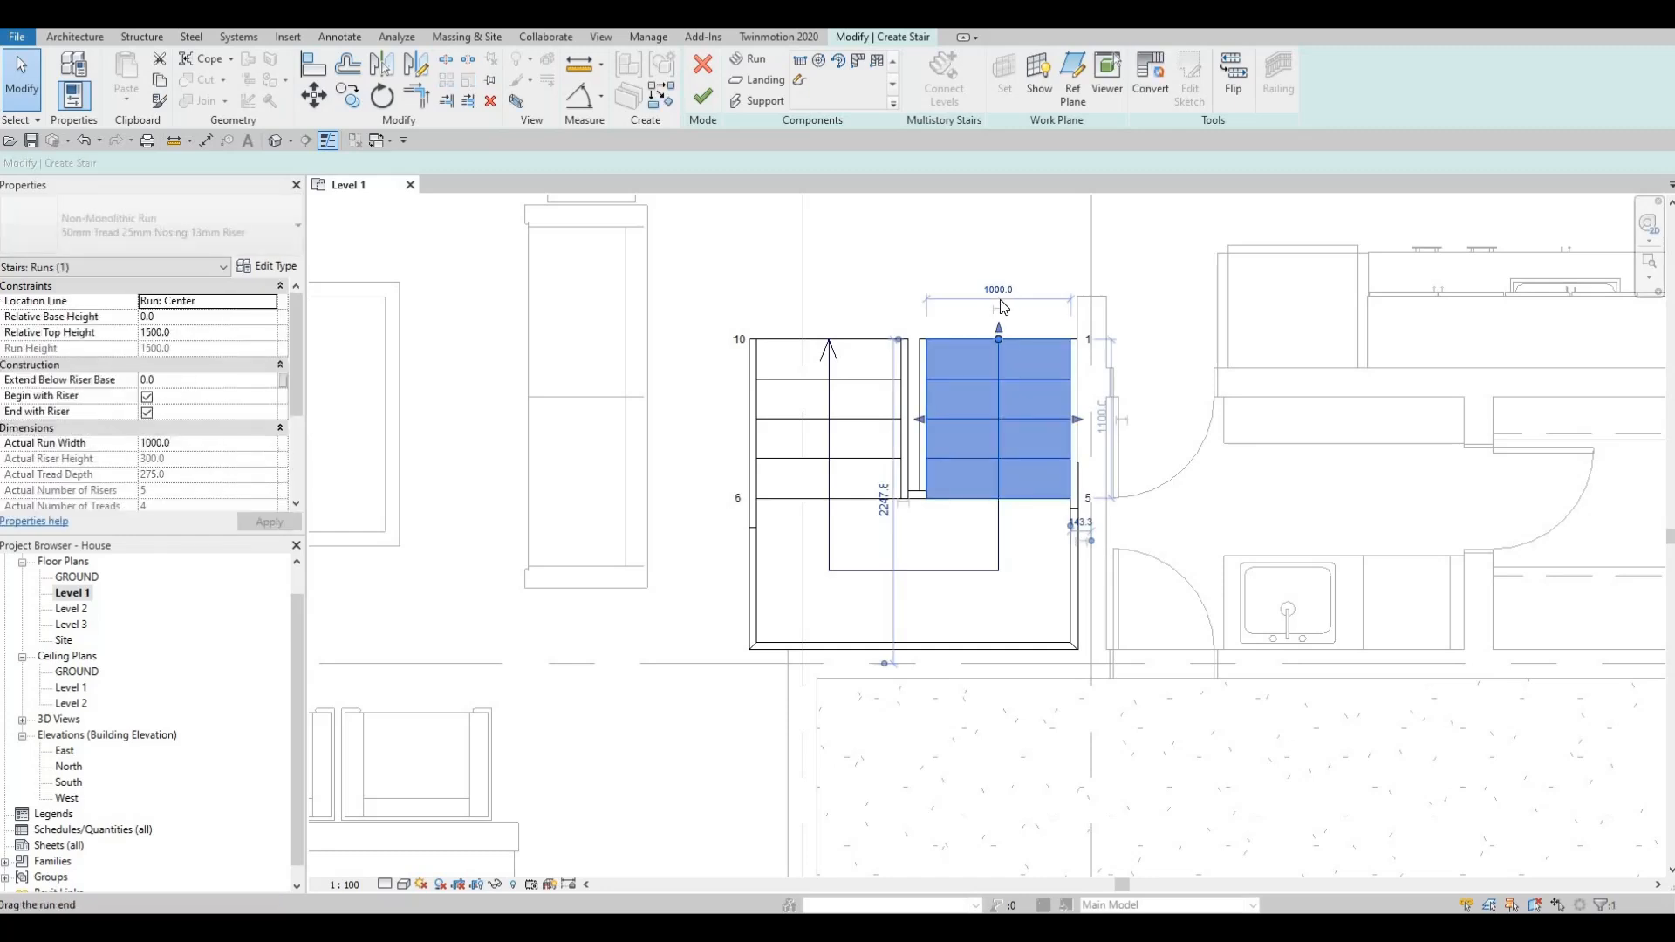
{"action": "left_click", "coordinate": [1000, 290]}
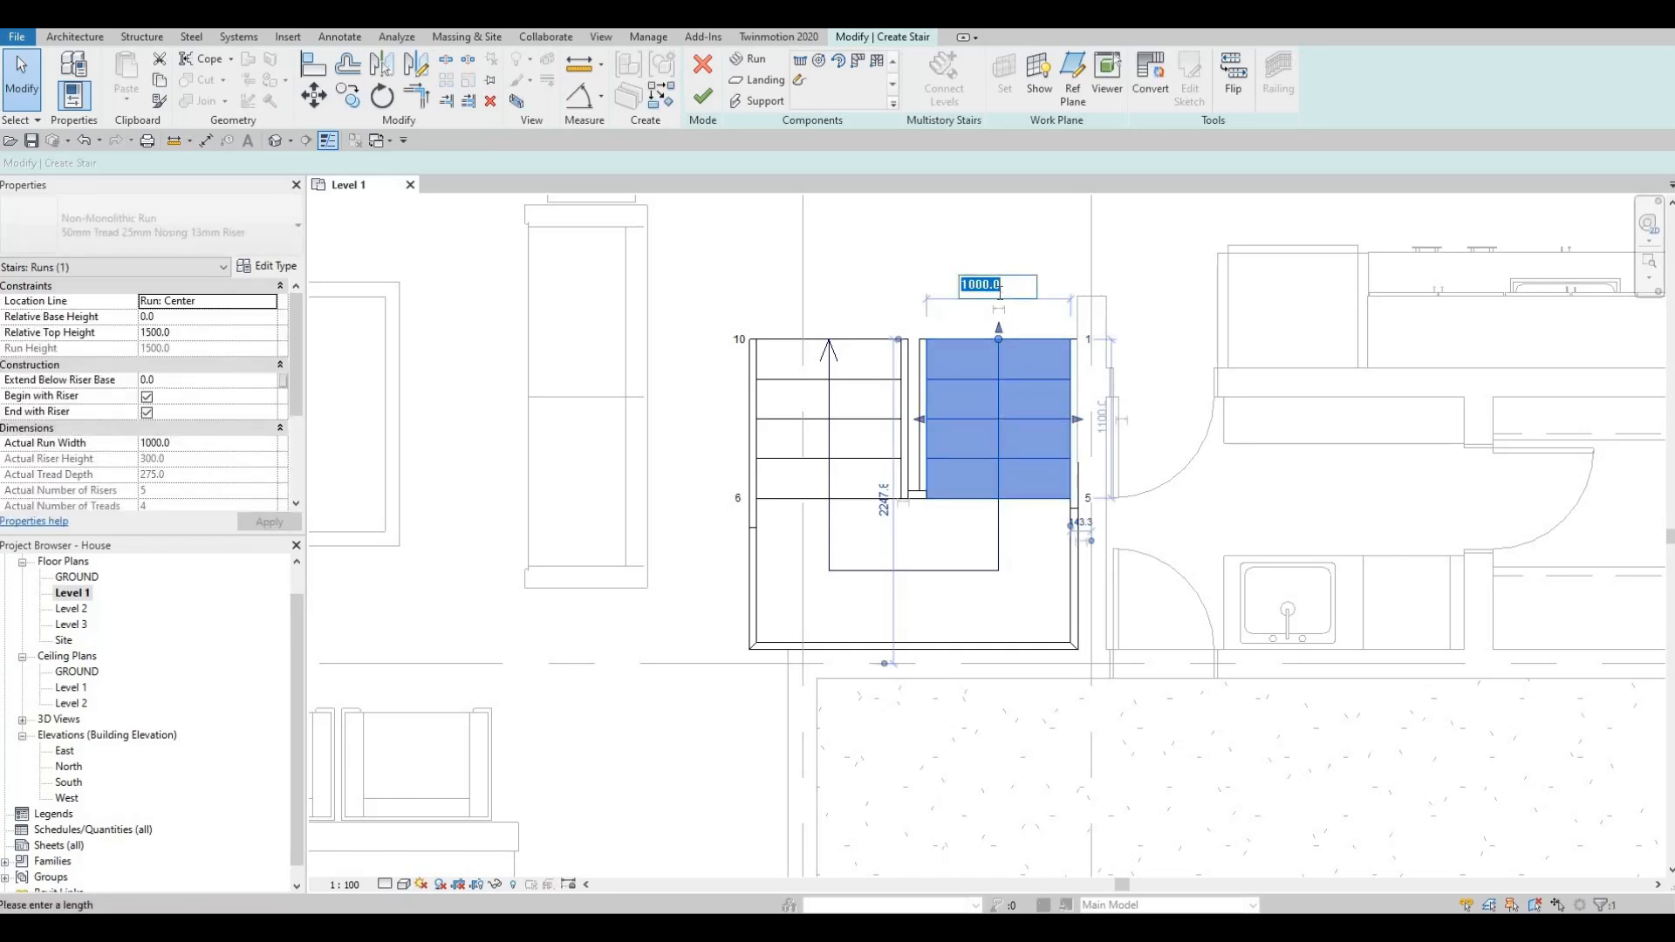
{"action": "type", "text": "950"}
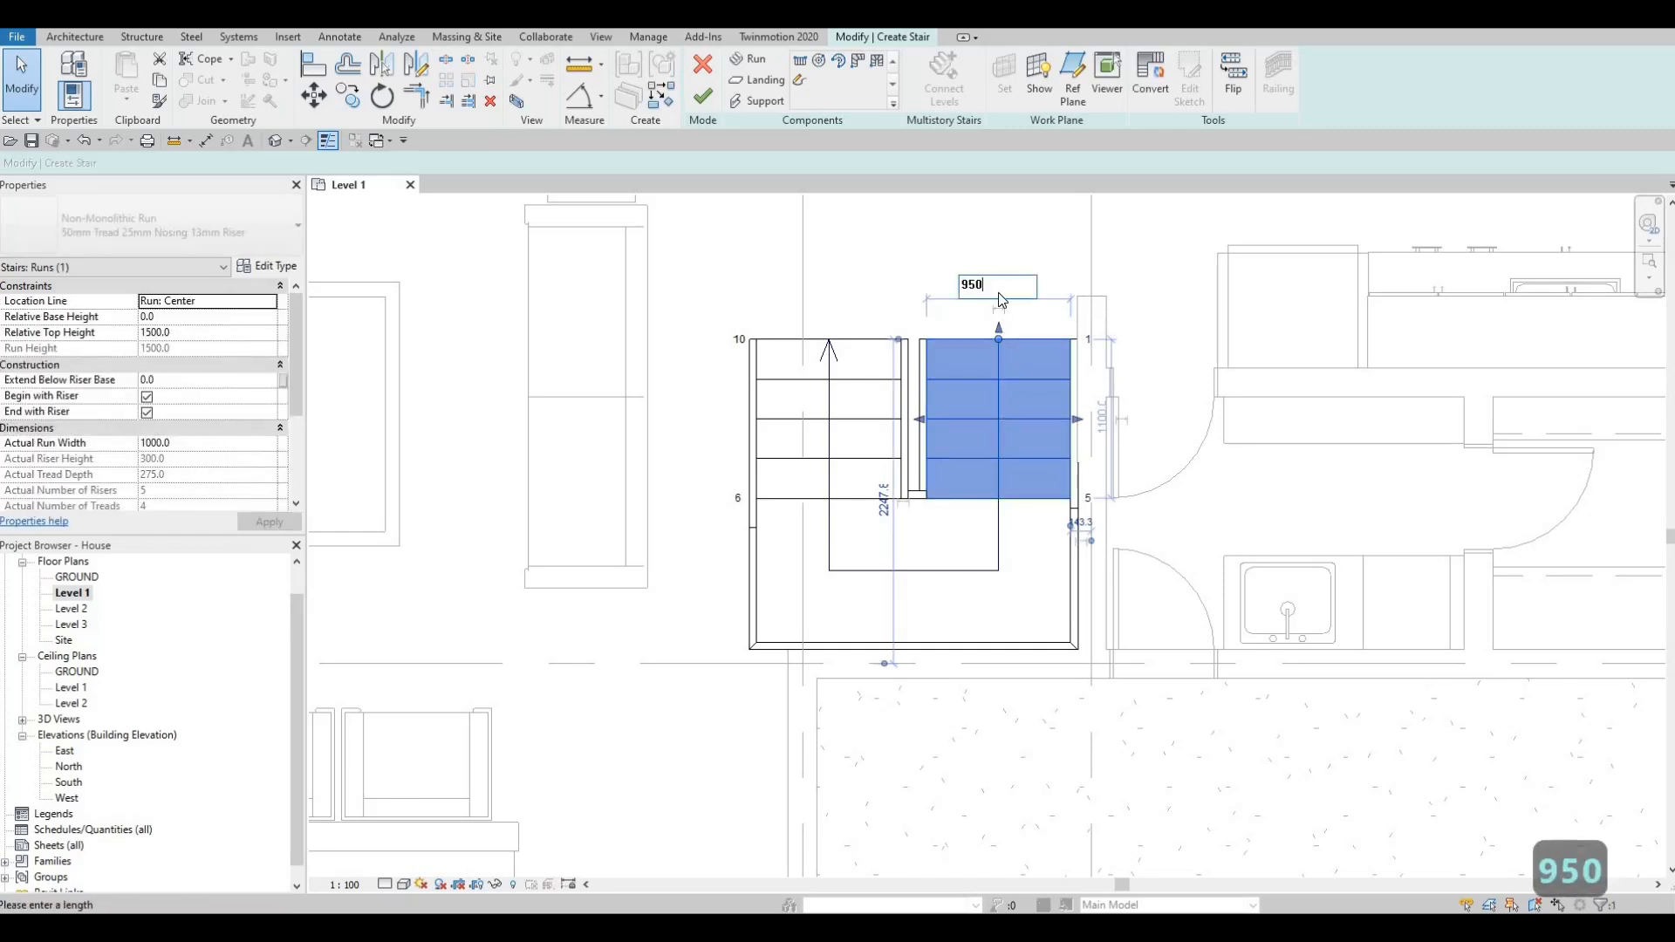
{"action": "key", "text": "Return"}
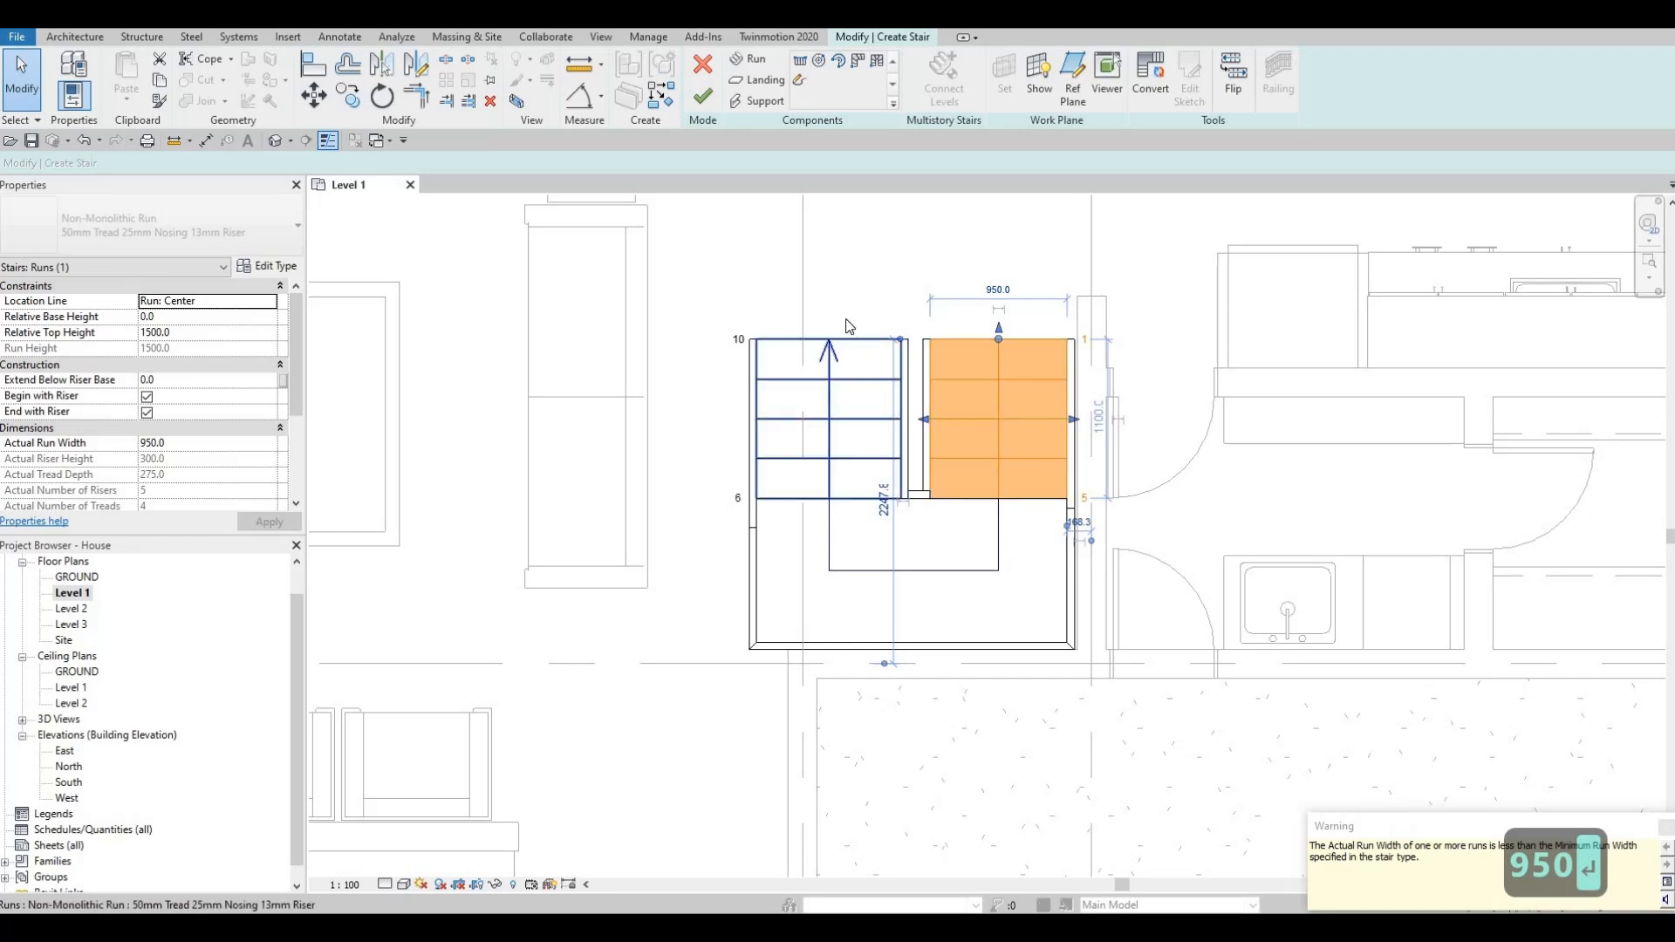
Set the width of the second run (risers 6 to 10) to 950 mm.
{"action": "left_click", "coordinate": [864, 358]}
{"action": "key", "text": "Escape"}
{"action": "key", "text": "Escape"}
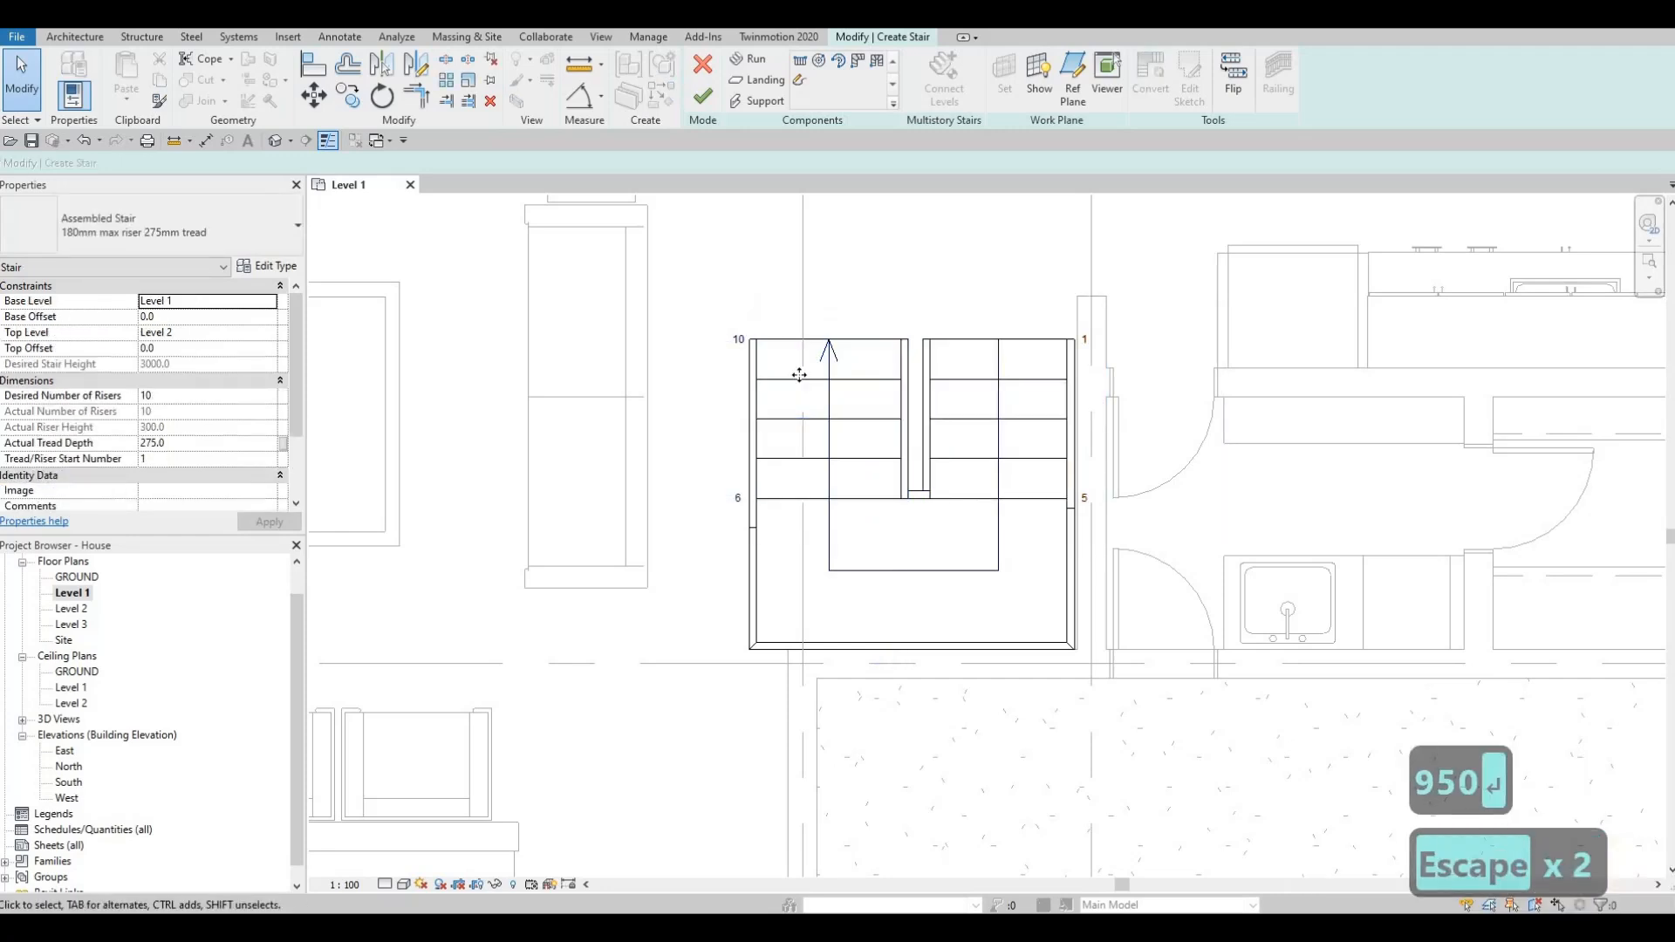
{"action": "left_click", "coordinate": [792, 340]}
{"action": "key", "text": "Escape"}
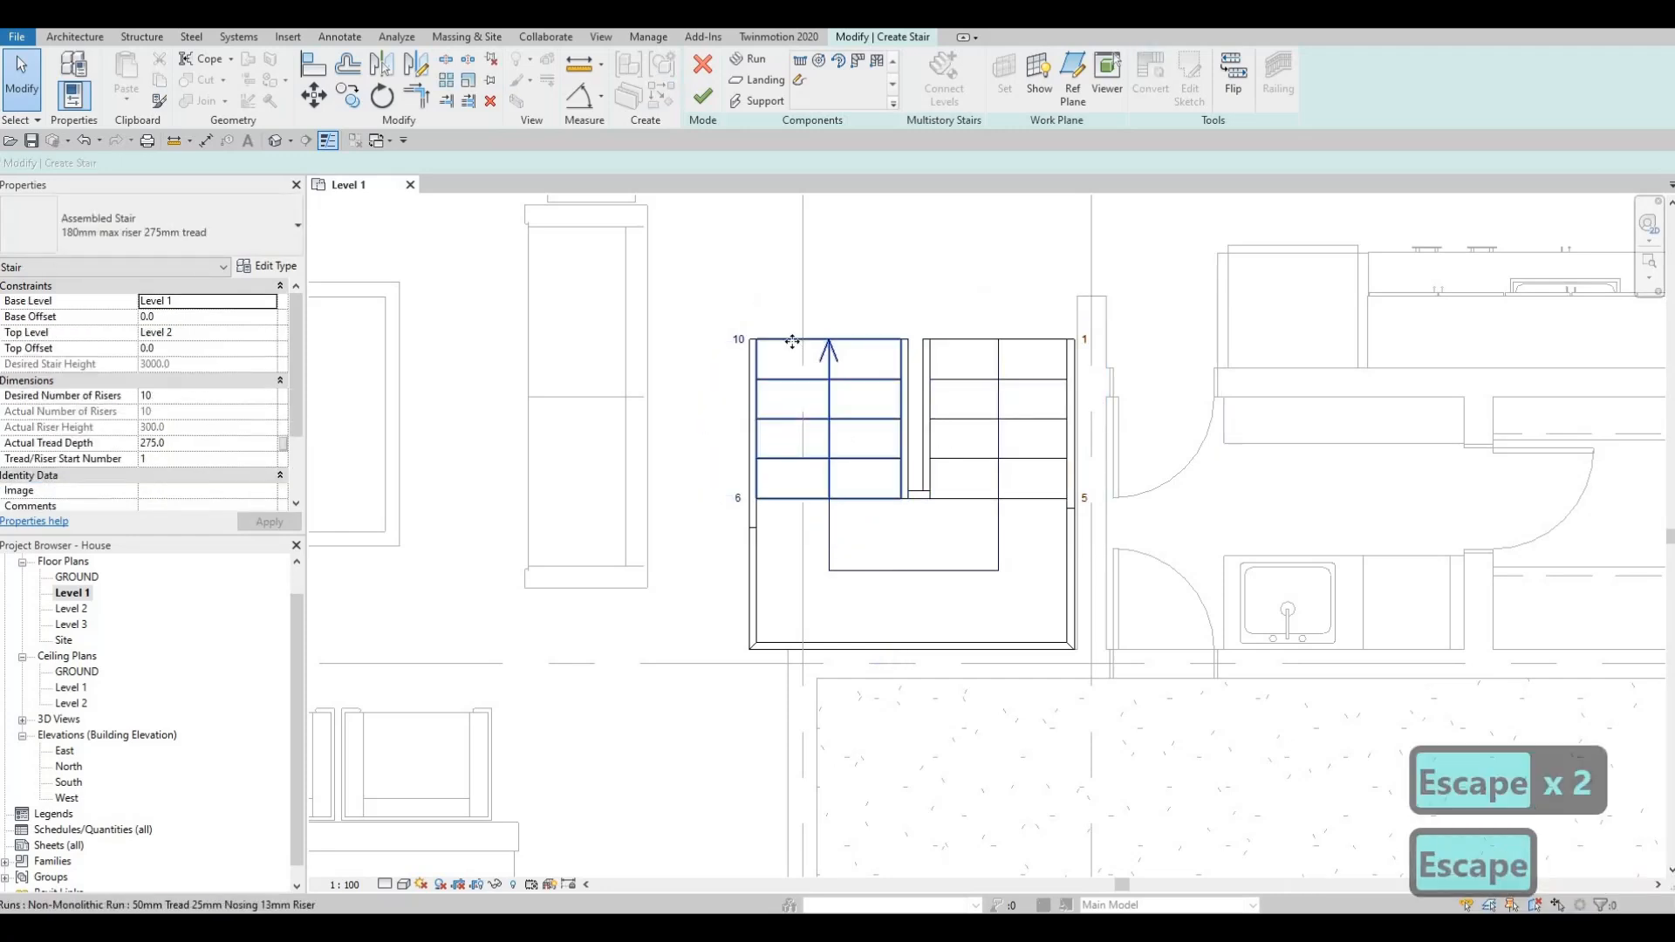
{"action": "left_click", "coordinate": [792, 342]}
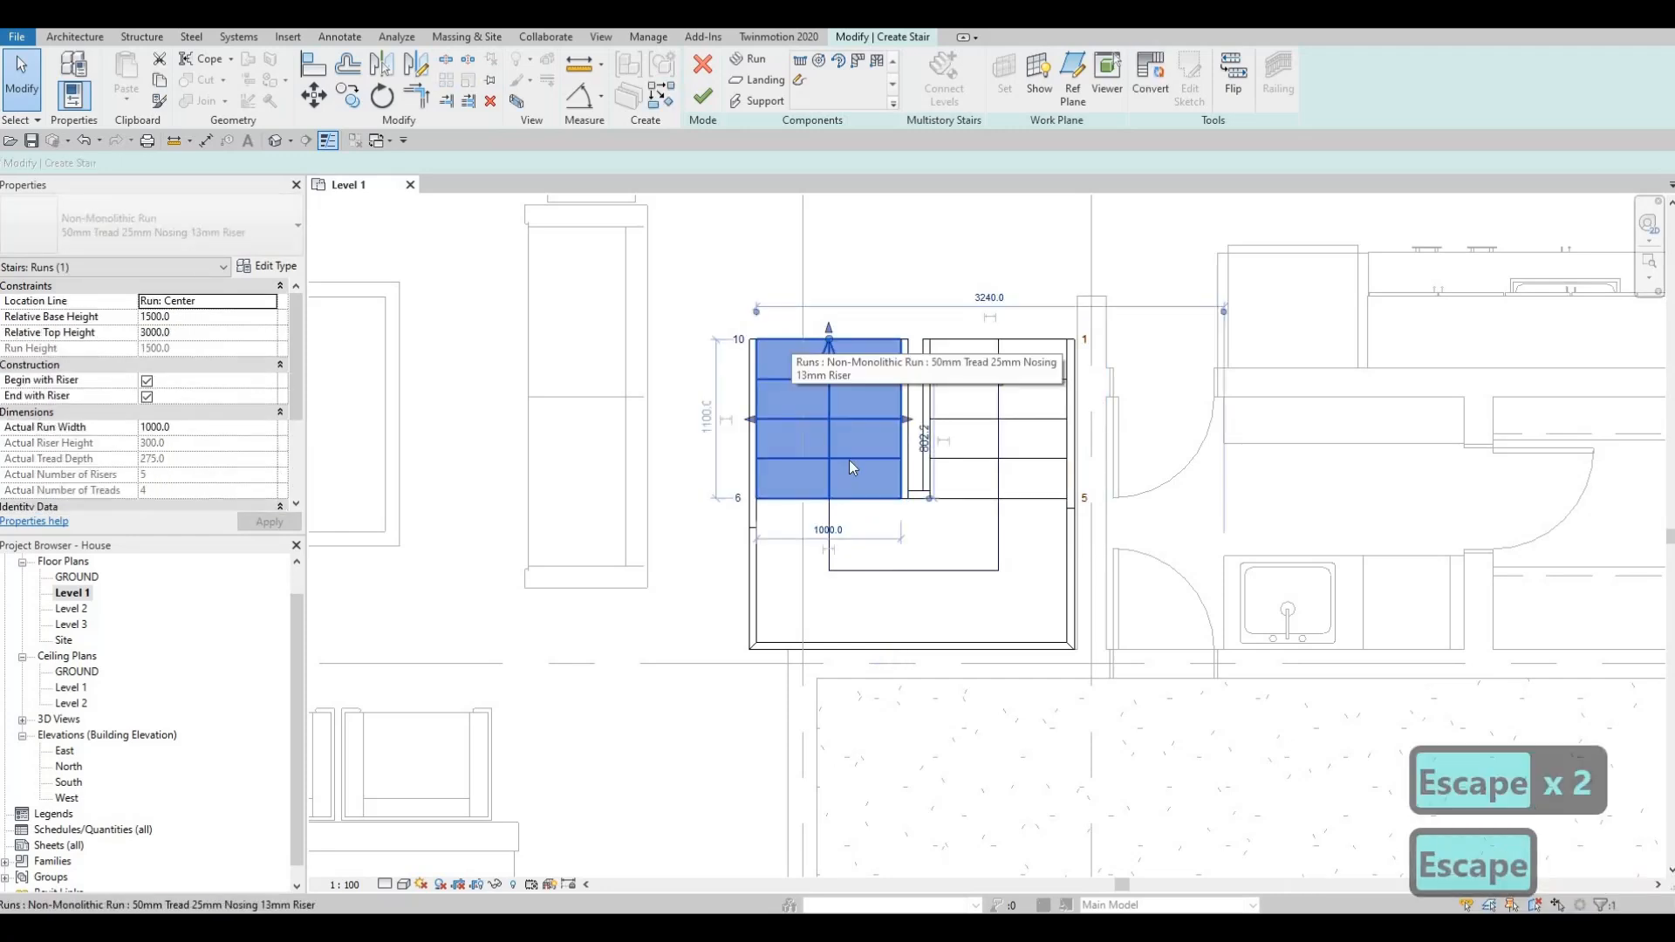
{"action": "left_click", "coordinate": [827, 529]}
{"action": "type", "text": "950"}
{"action": "key", "text": "Return"}
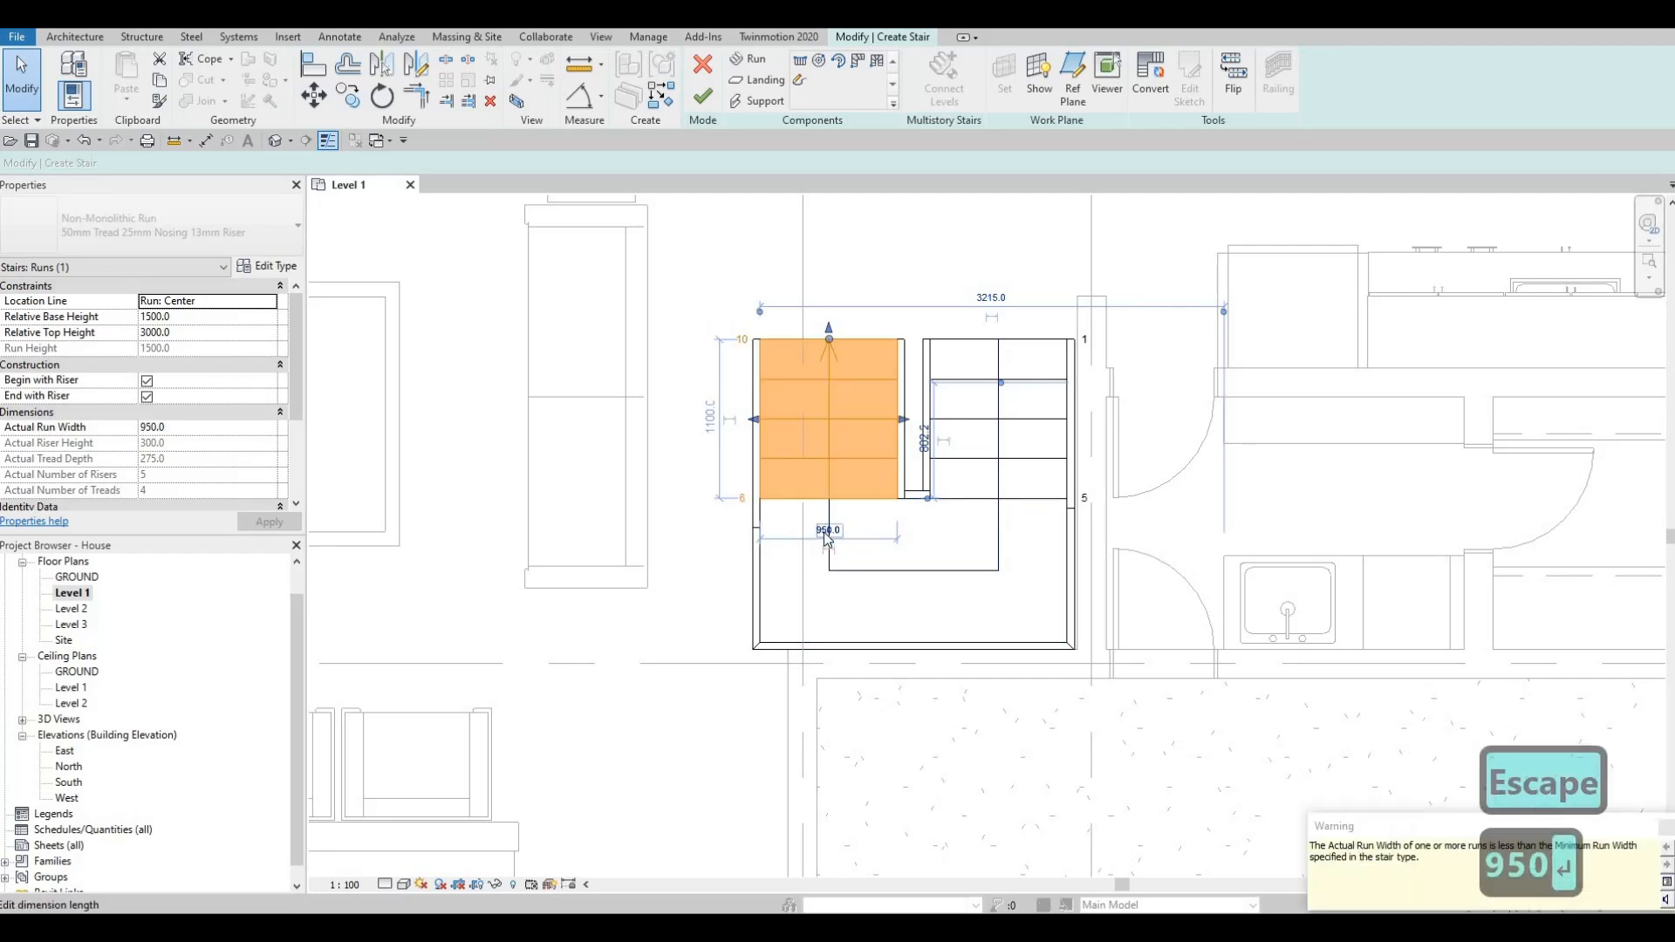
{"action": "key", "text": "Escape"}
{"action": "key", "text": "Escape"}
{"action": "key", "text": "Escape"}
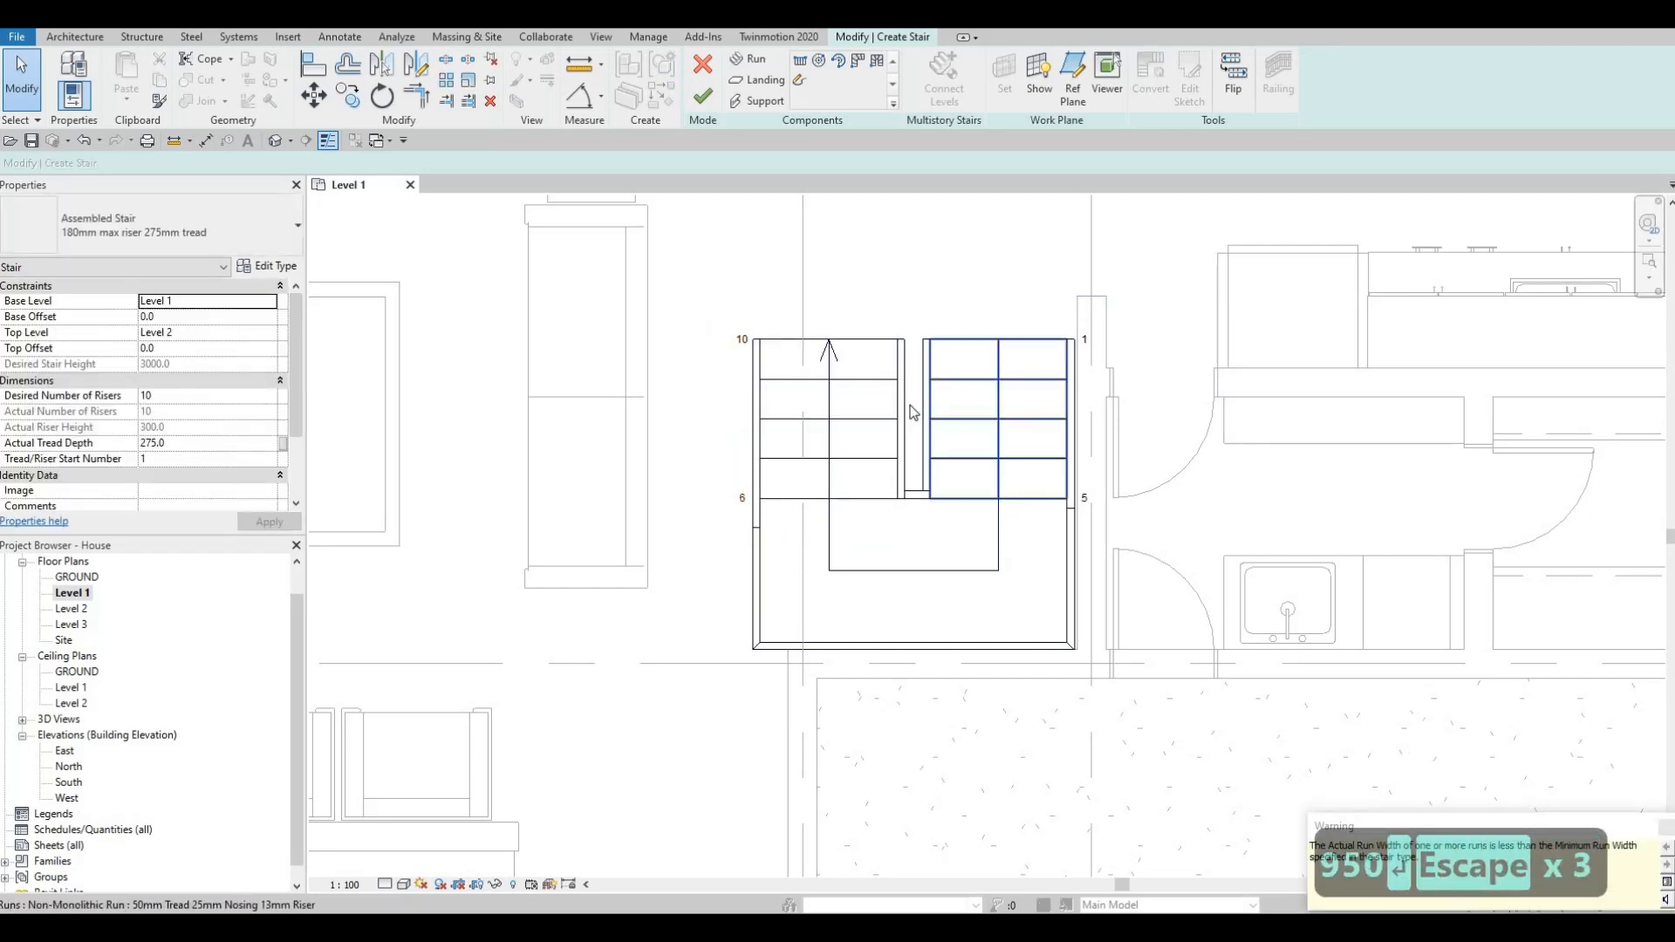
Nudge the second run toward the first run to narrow the gap between them.
{"action": "left_click", "coordinate": [870, 377]}
{"action": "key", "text": "Right"}
{"action": "key", "text": "Right"}
{"action": "key", "text": "Right"}
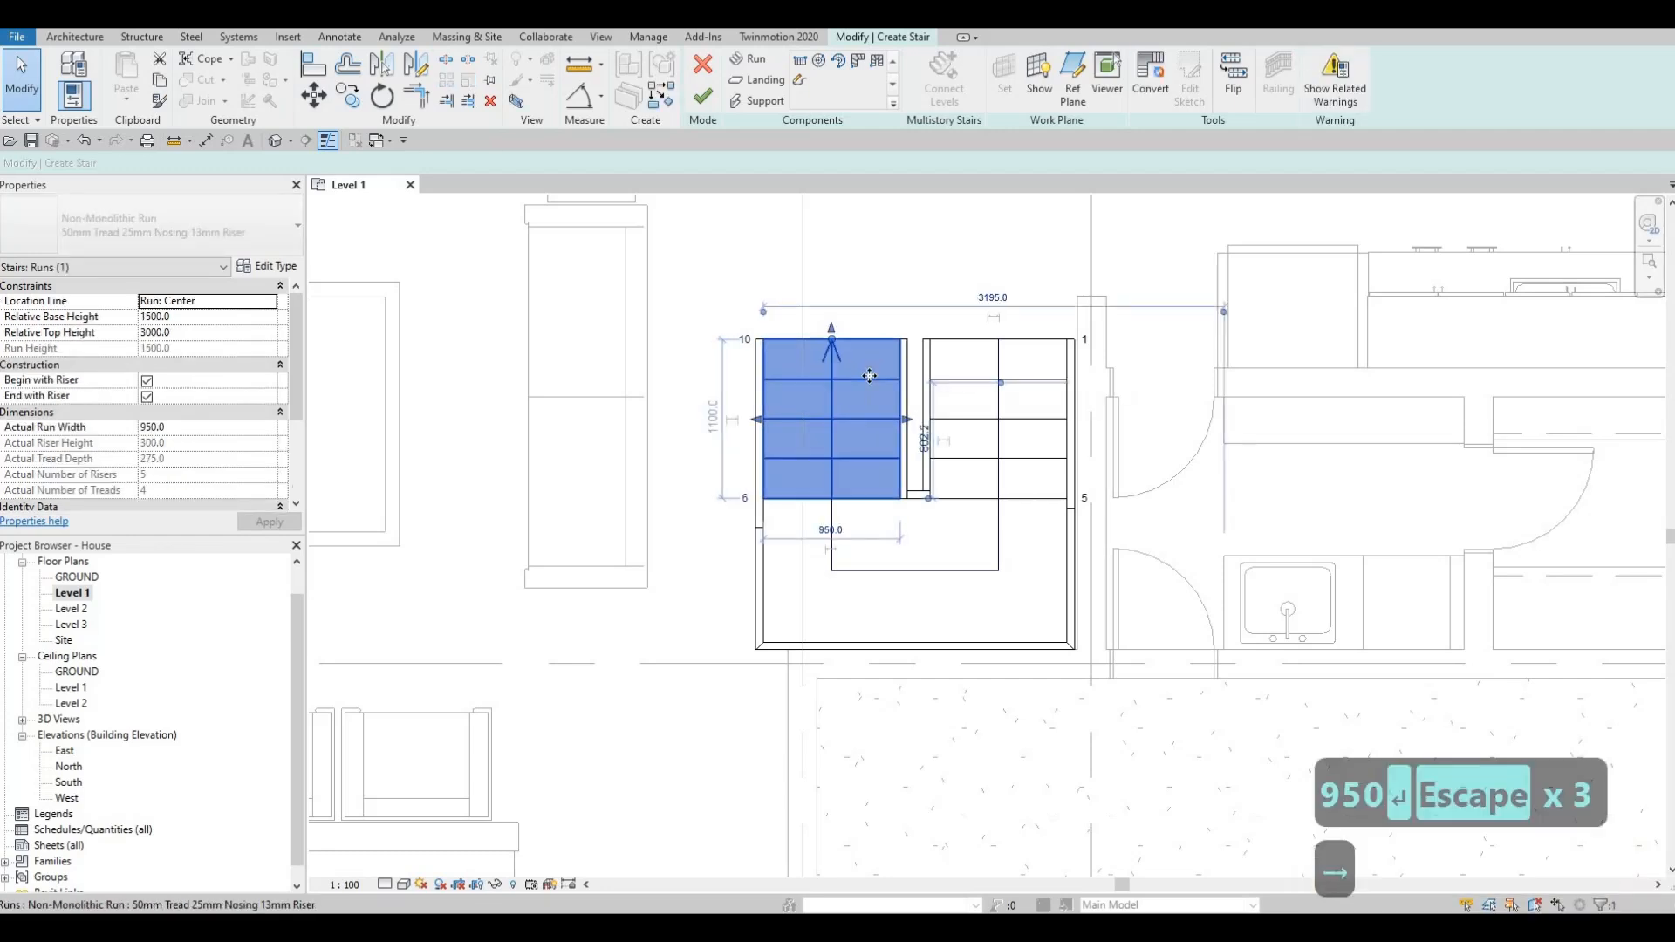
{"action": "key", "text": "Right"}
{"action": "key", "text": "Right"}
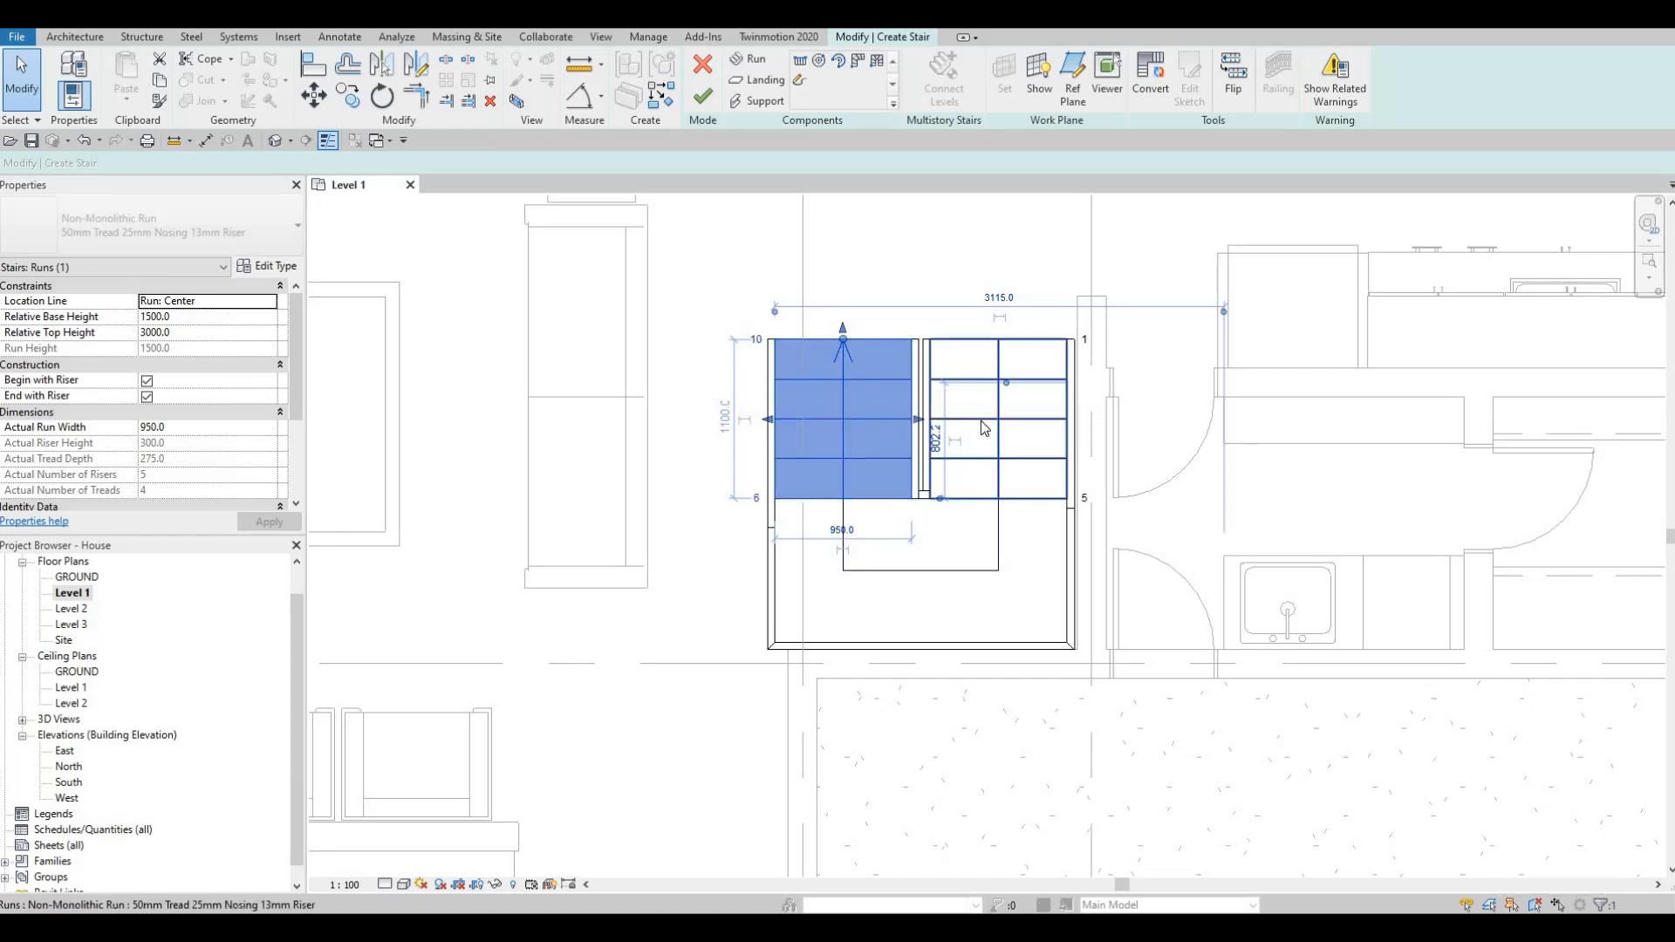
Set the width of the first run (risers 1 to 5) to 900 mm.
{"action": "left_click", "coordinate": [992, 396]}
{"action": "left_click", "coordinate": [996, 287]}
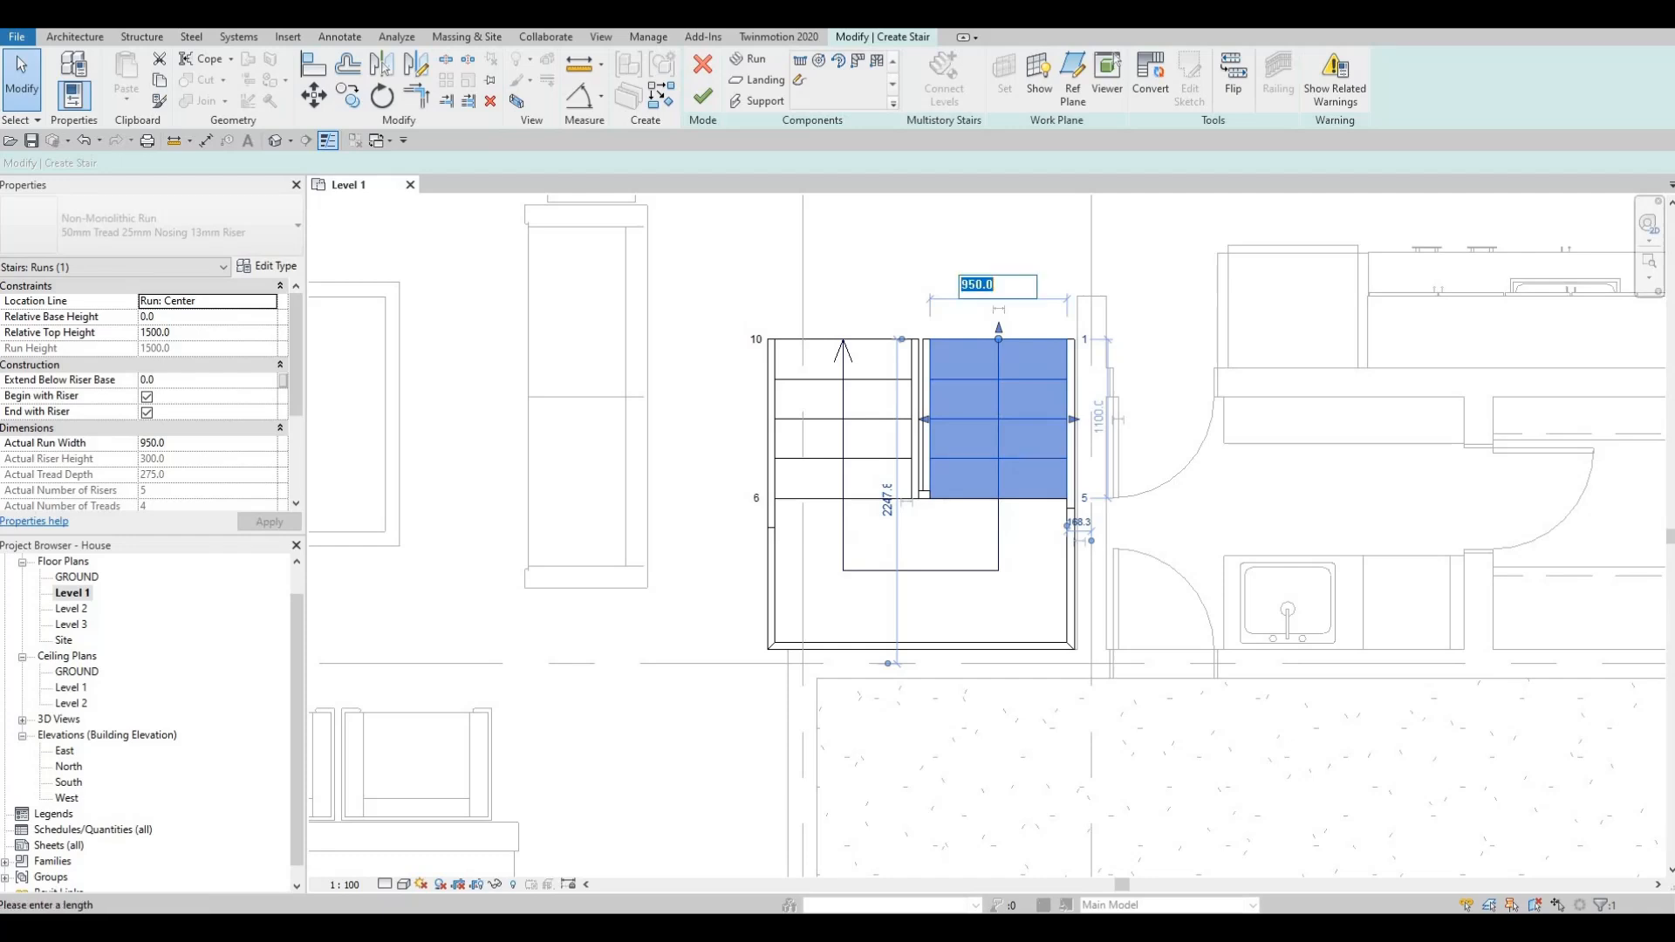
{"action": "type", "text": "900"}
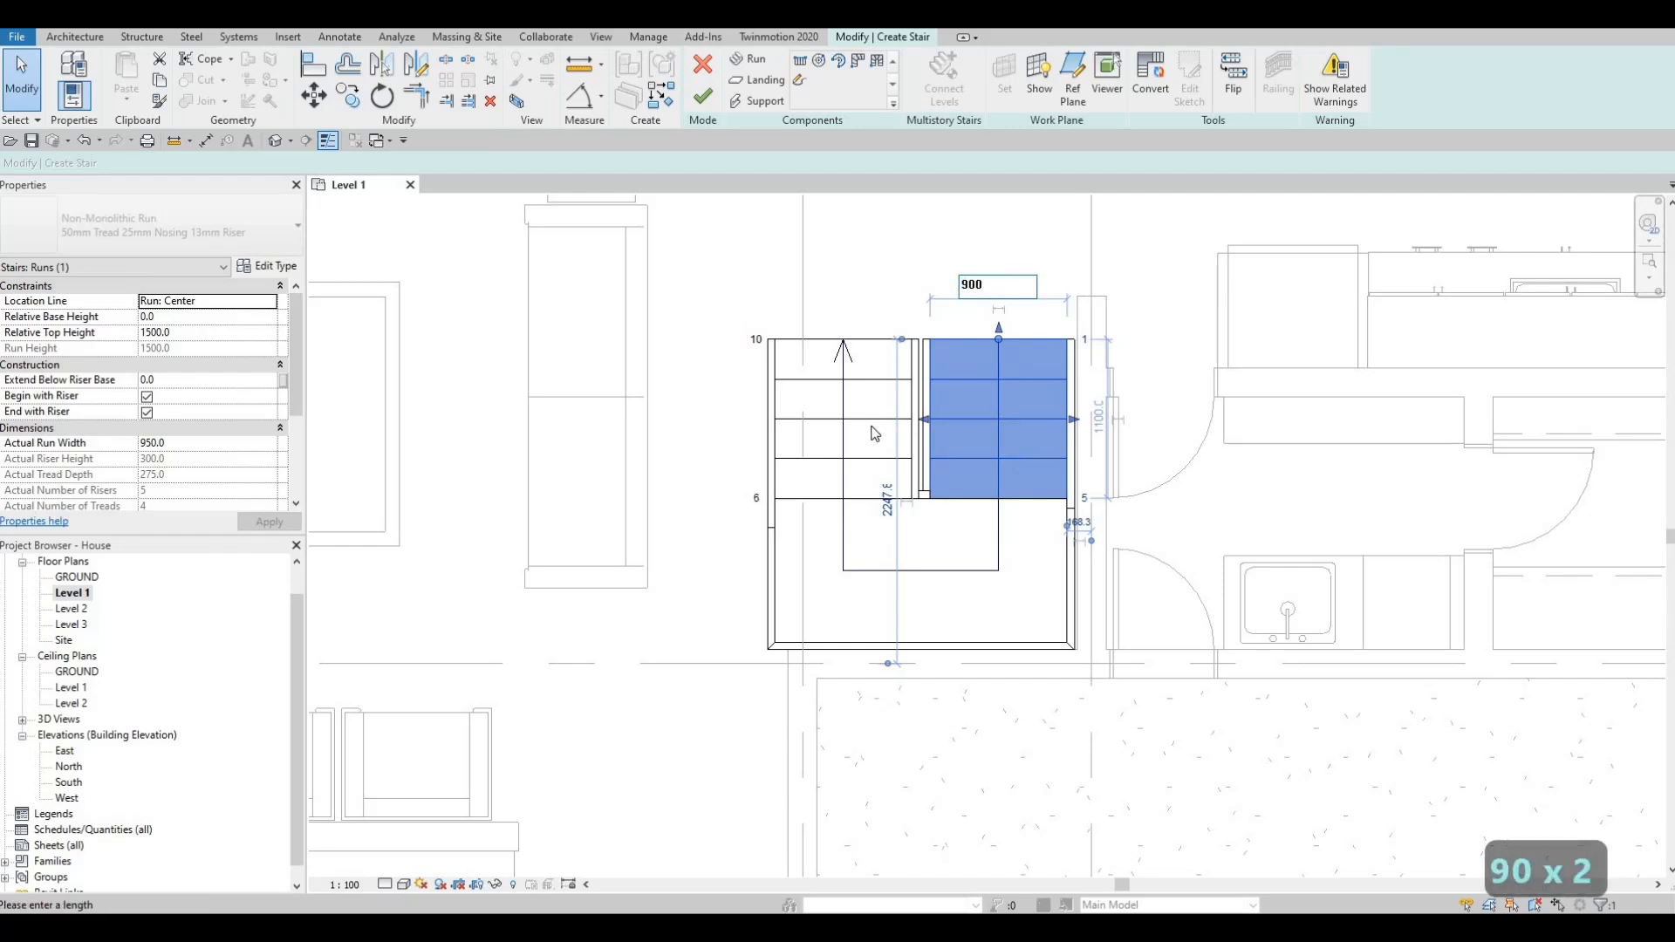
{"action": "key", "text": "Return"}
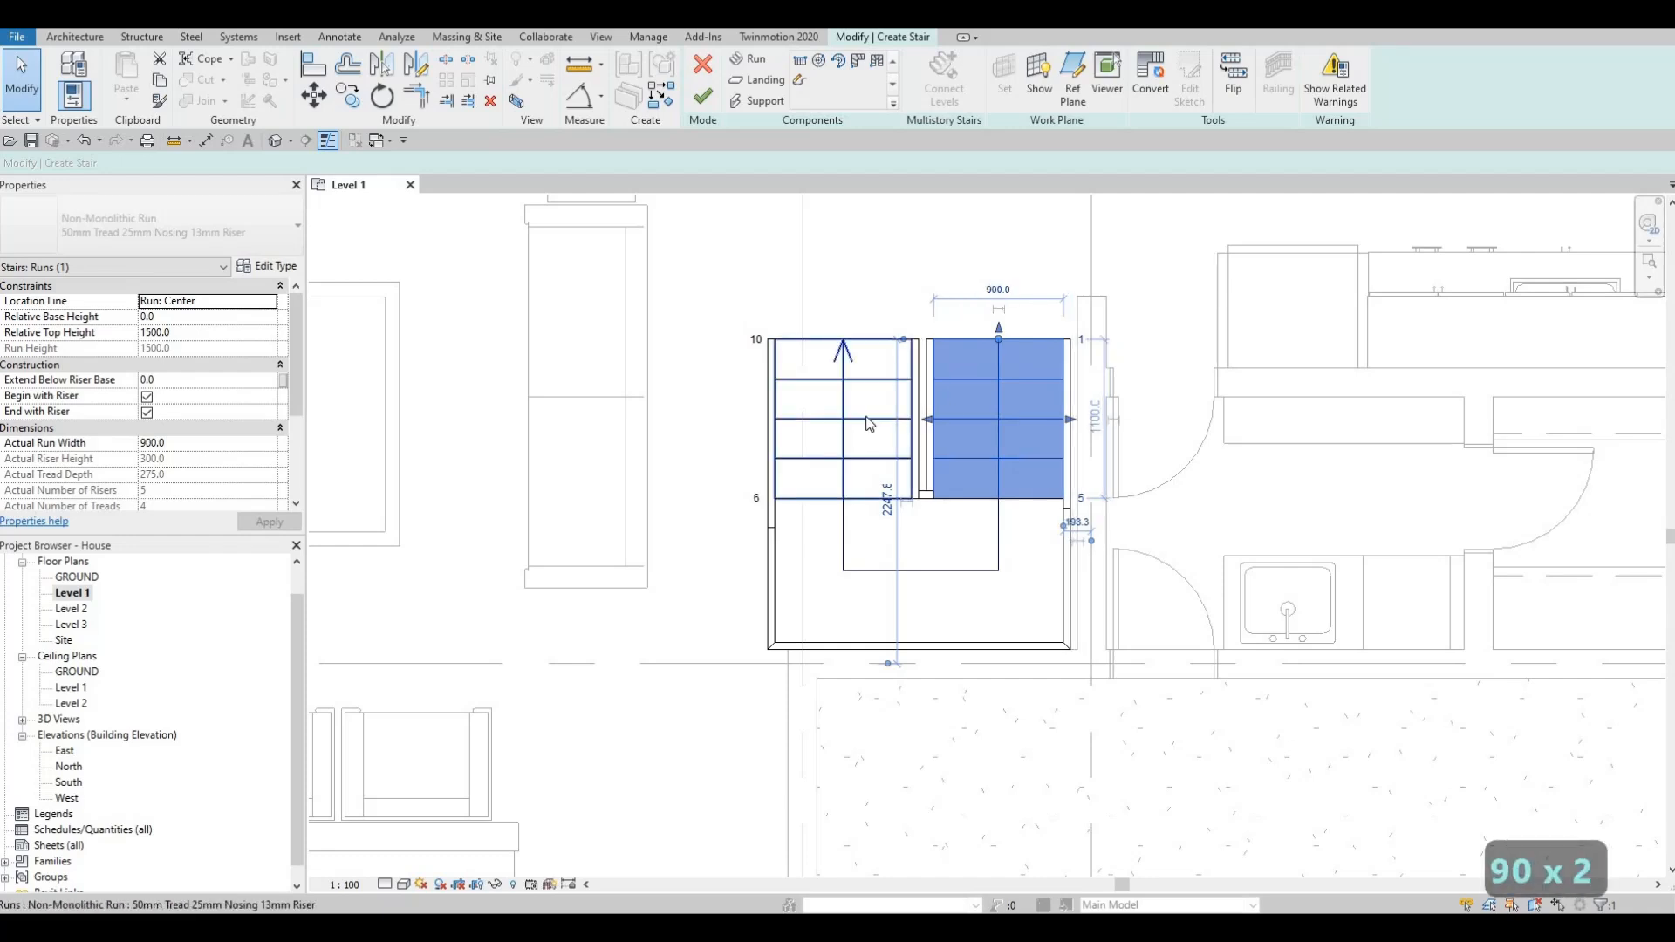
Set the width of the second run (risers 6 to 10) to 900 mm.
{"action": "left_click", "coordinate": [862, 419]}
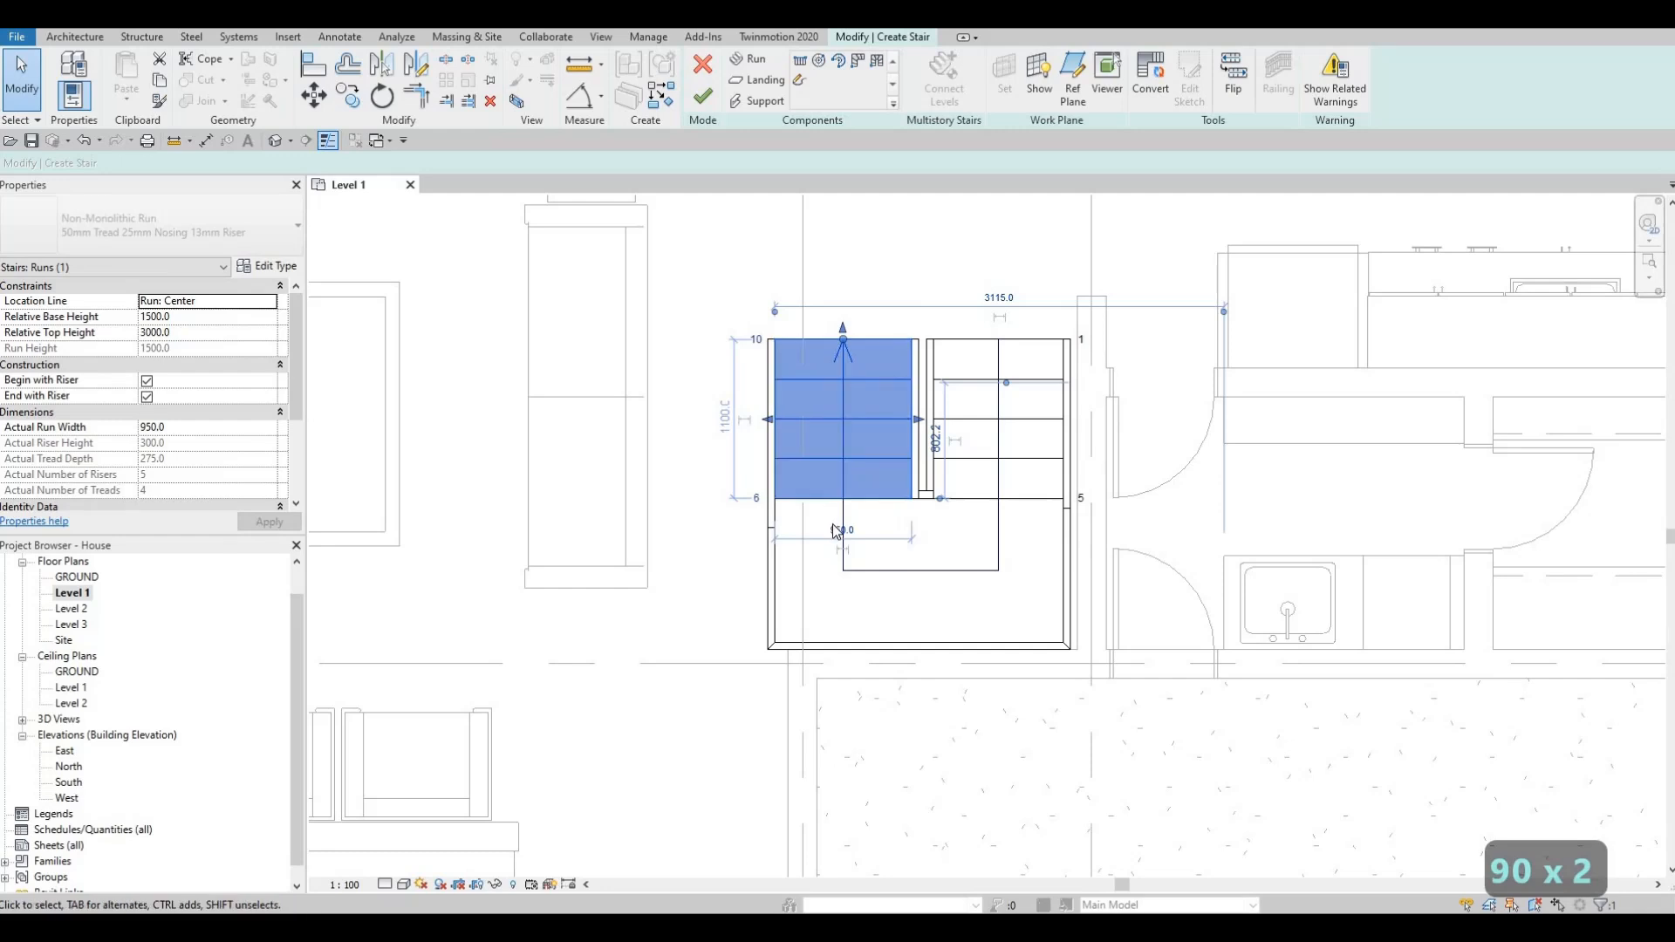
{"action": "type", "text": "900"}
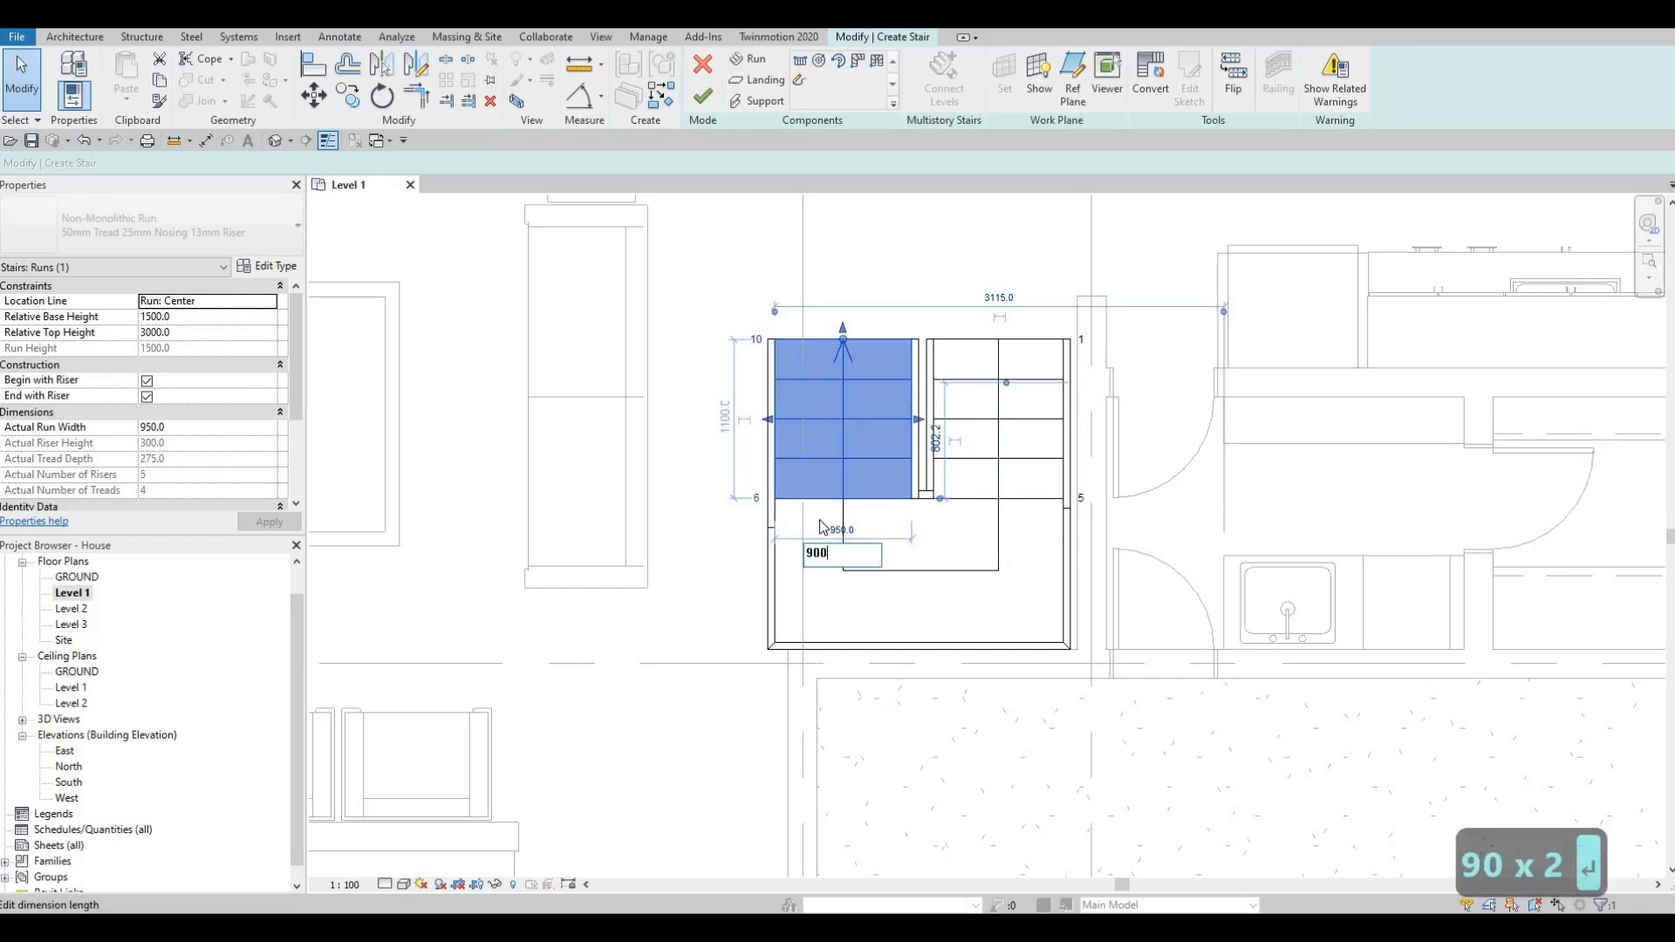
{"action": "key", "text": "Return"}
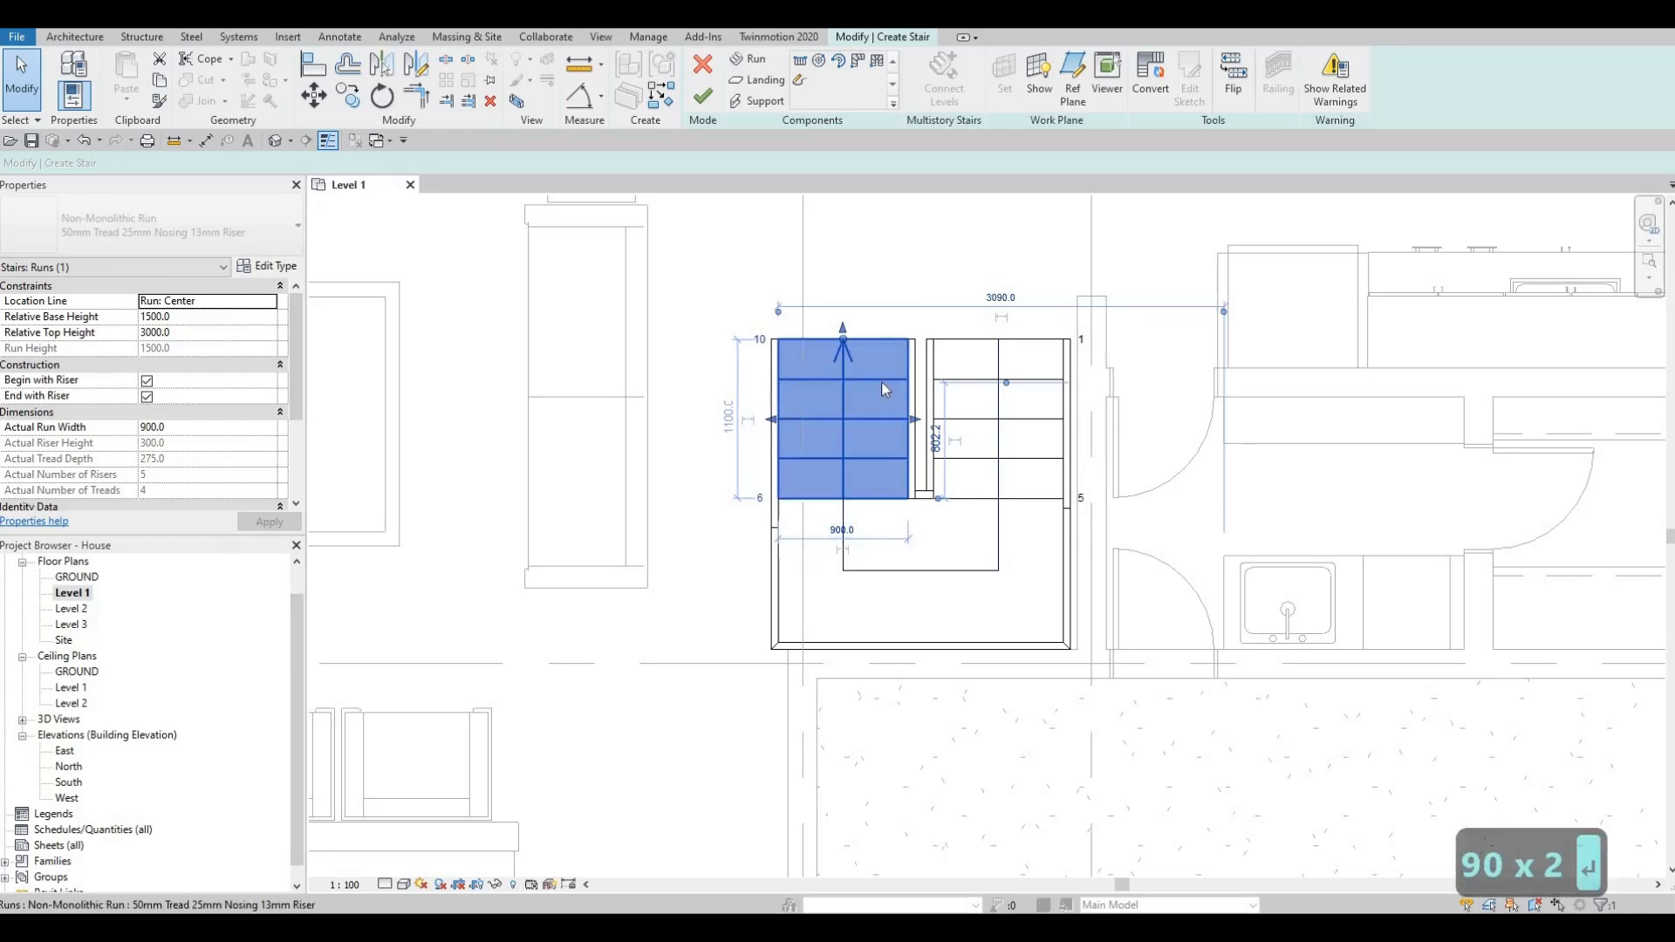
{"action": "key", "text": "Escape"}
{"action": "key", "text": "Escape"}
Nudge the second run three increments toward the first run and finish editing the stair.
{"action": "left_click", "coordinate": [883, 384]}
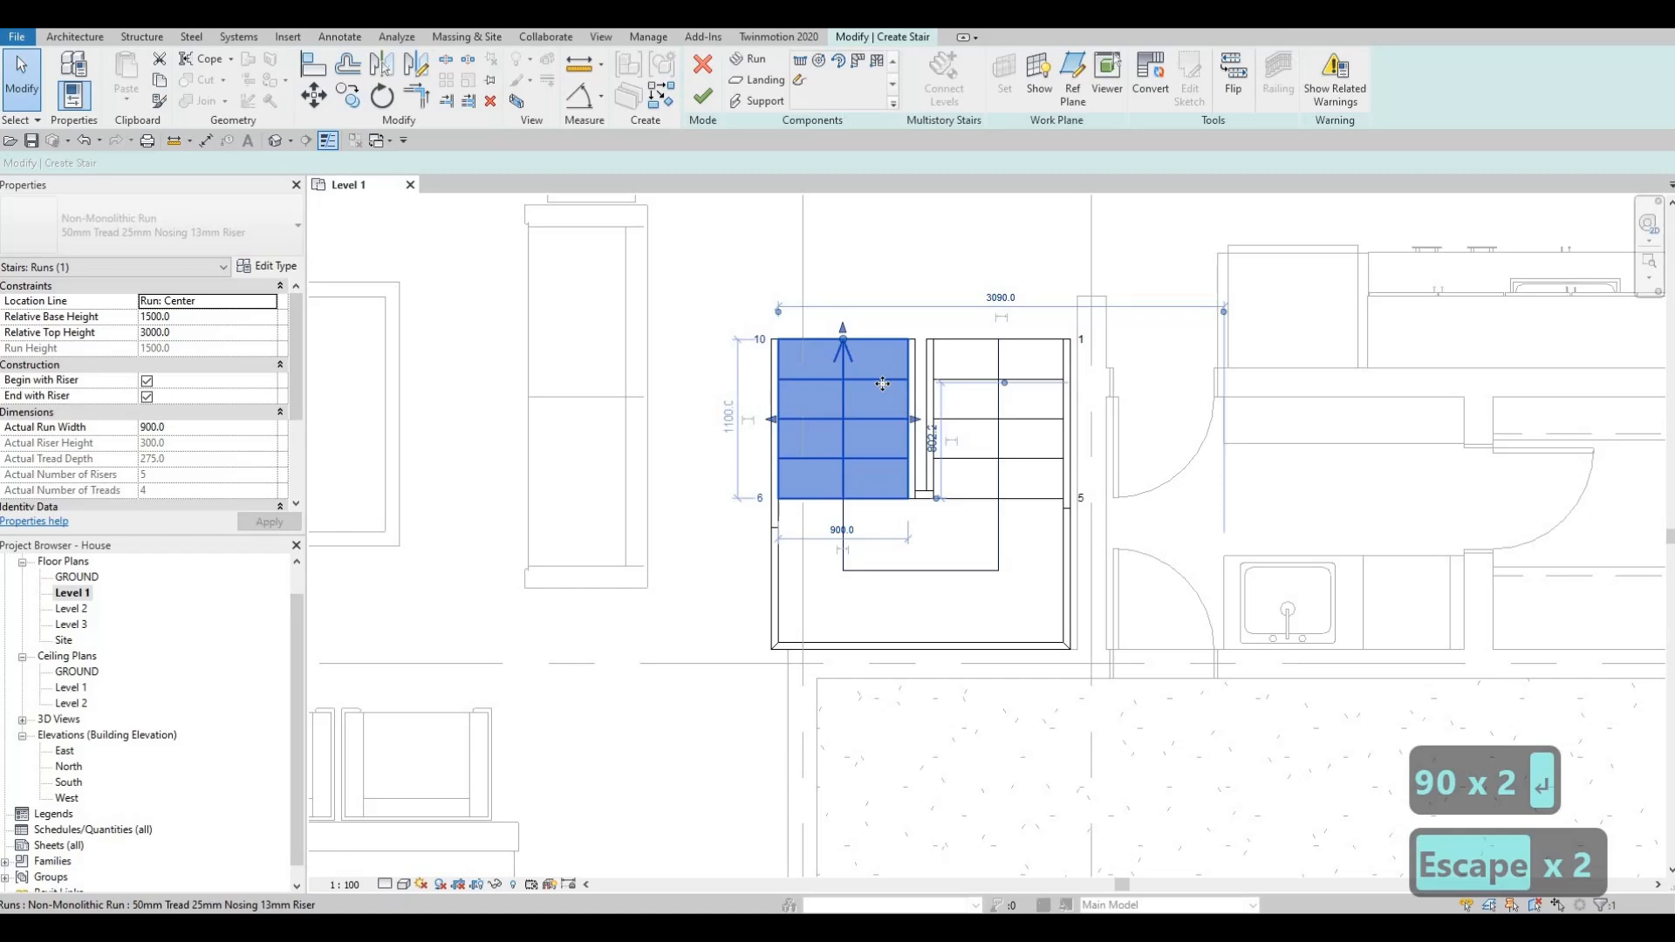
{"action": "key", "text": "Right"}
{"action": "key", "text": "Right"}
{"action": "key", "text": "Right"}
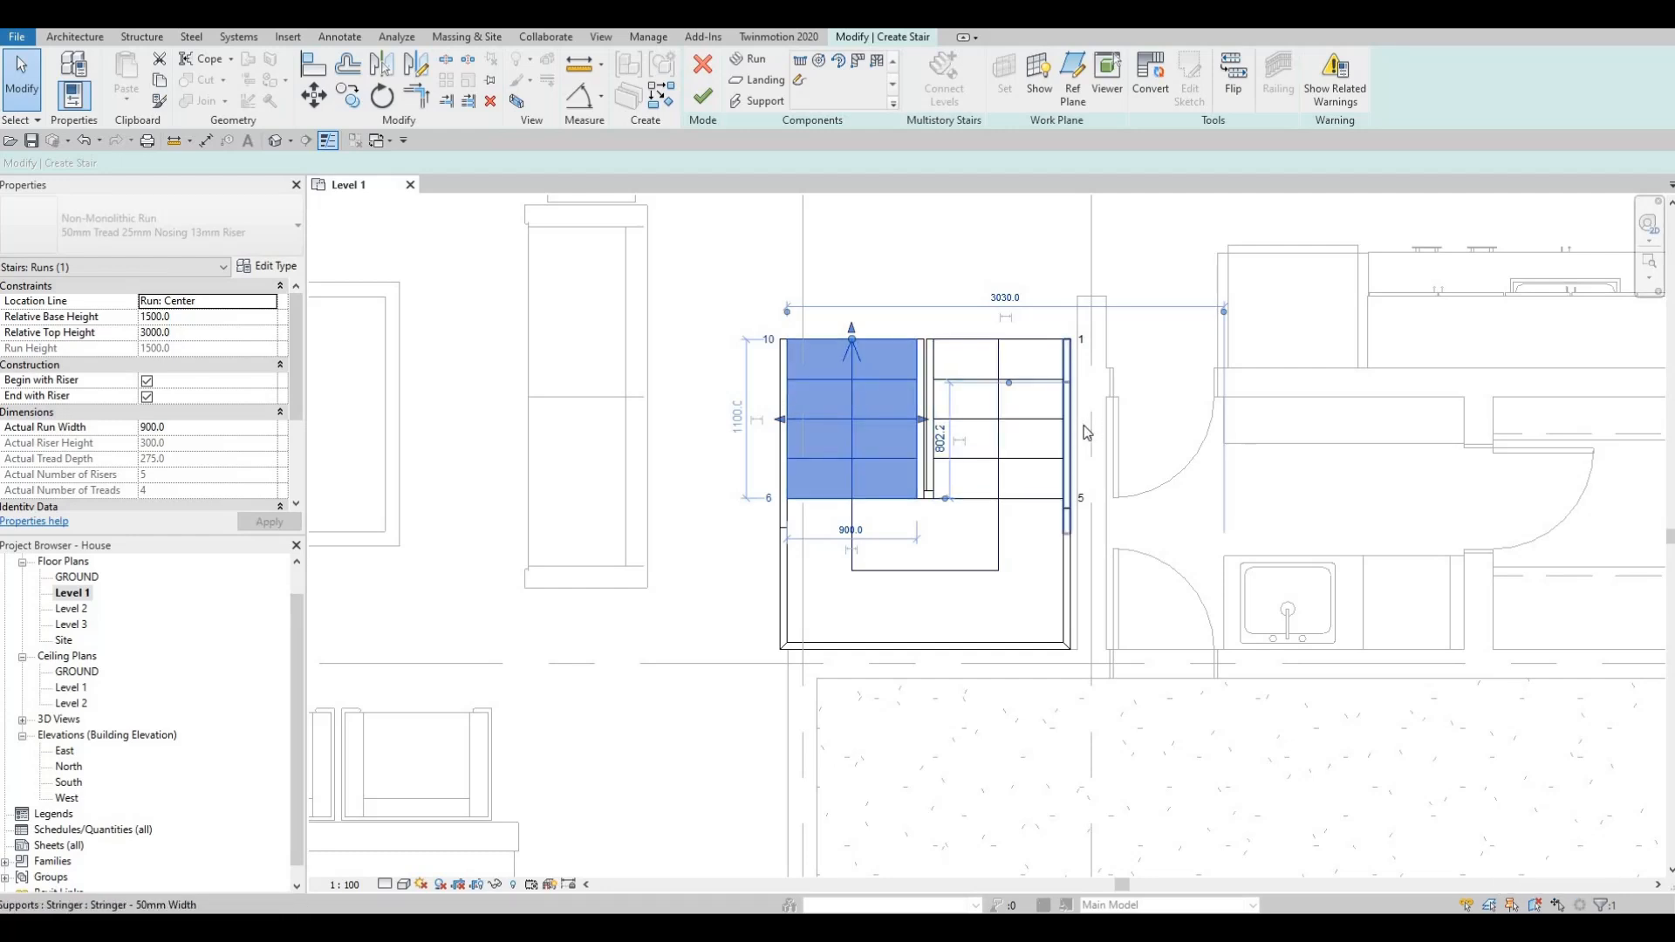
{"action": "left_click", "coordinate": [698, 105]}
{"action": "scroll", "coordinate": [1037, 427], "scroll_direction": "up", "scroll_amount": 2}
{"action": "key", "text": "Escape"}
{"action": "key", "text": "Escape"}
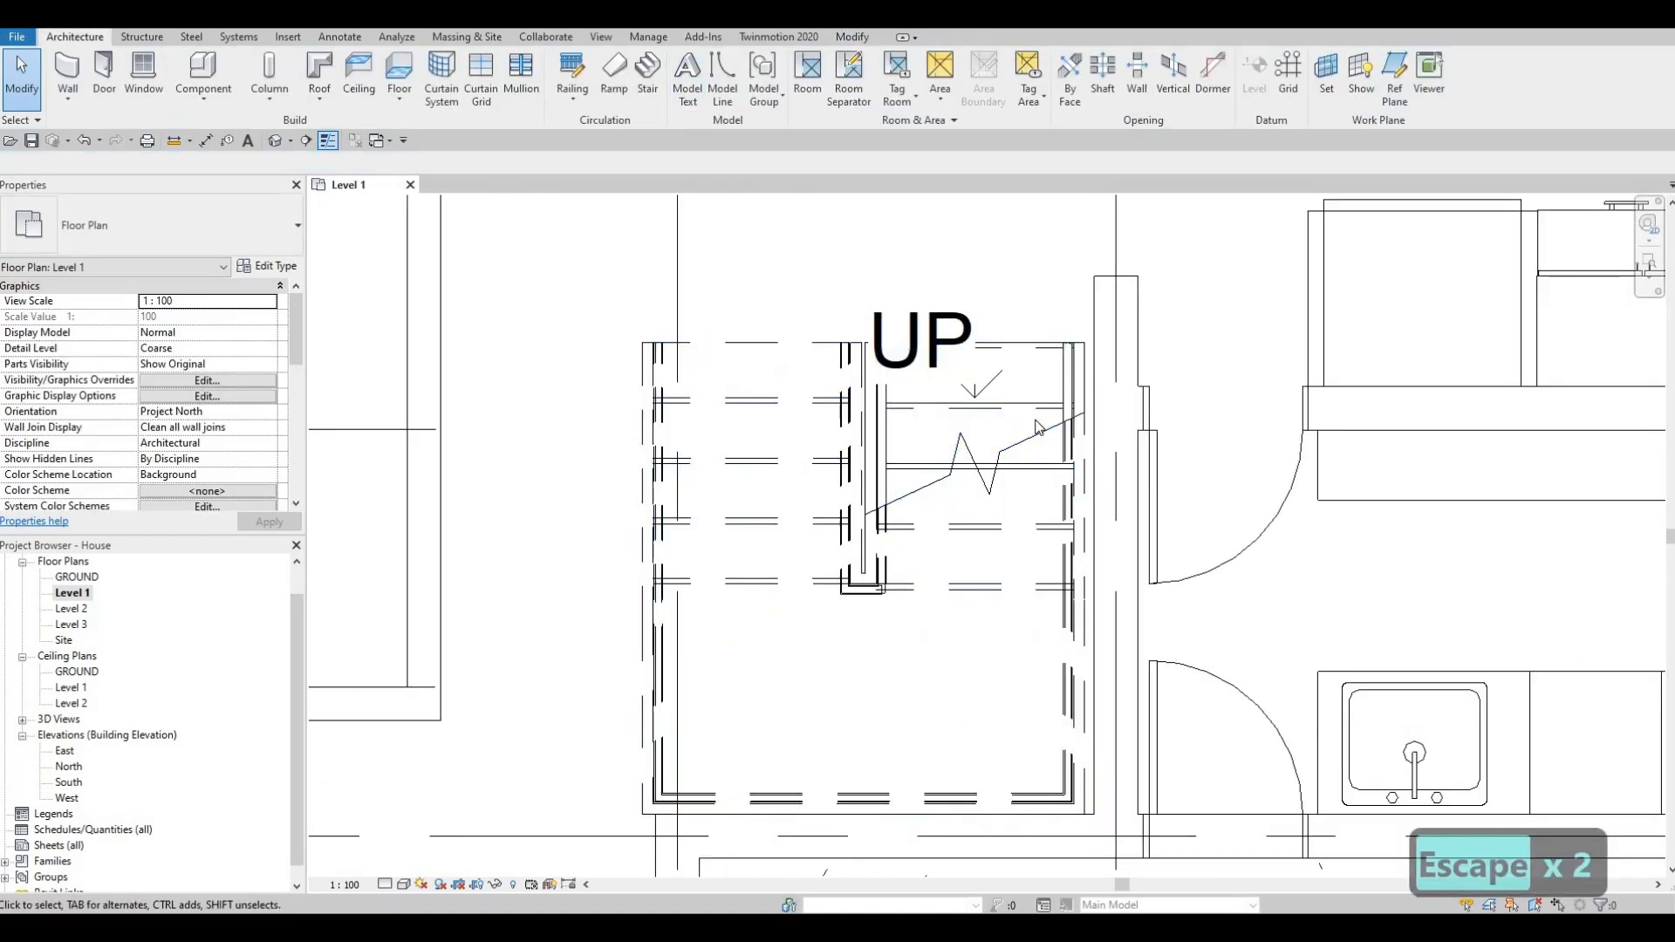
Align the stair's outer edge with the face of the adjacent interior wall and nudge the stair once toward that wall.
{"action": "key", "text": "a"}
{"action": "key", "text": "l"}
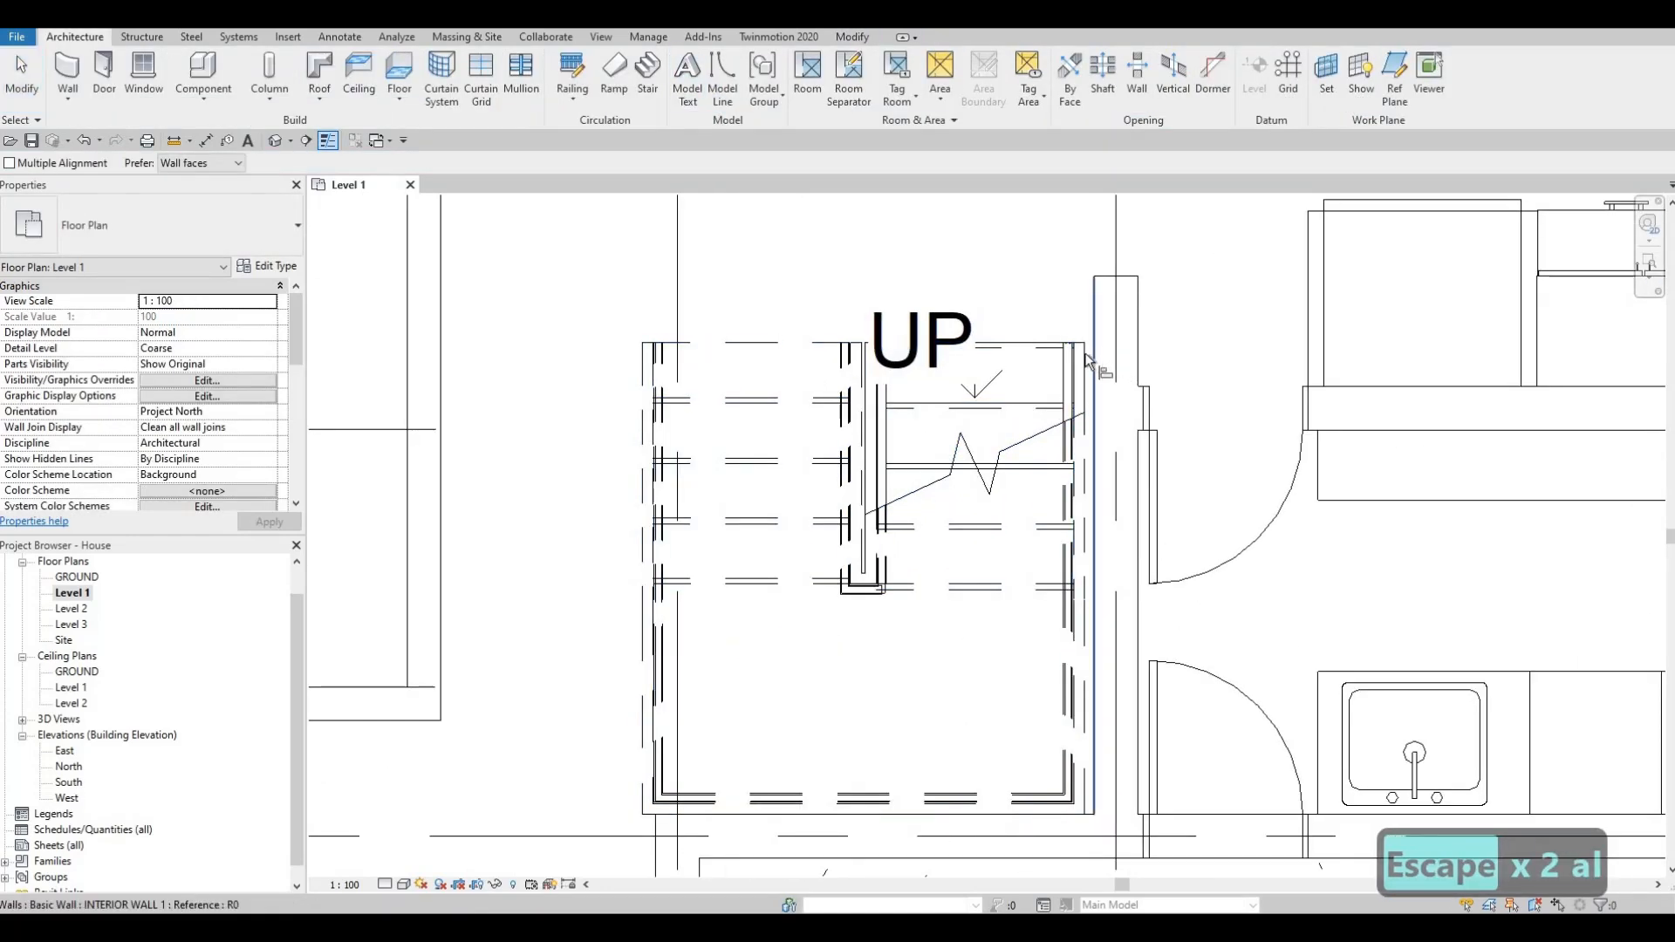
{"action": "left_click", "coordinate": [1091, 357]}
{"action": "left_click", "coordinate": [1073, 410]}
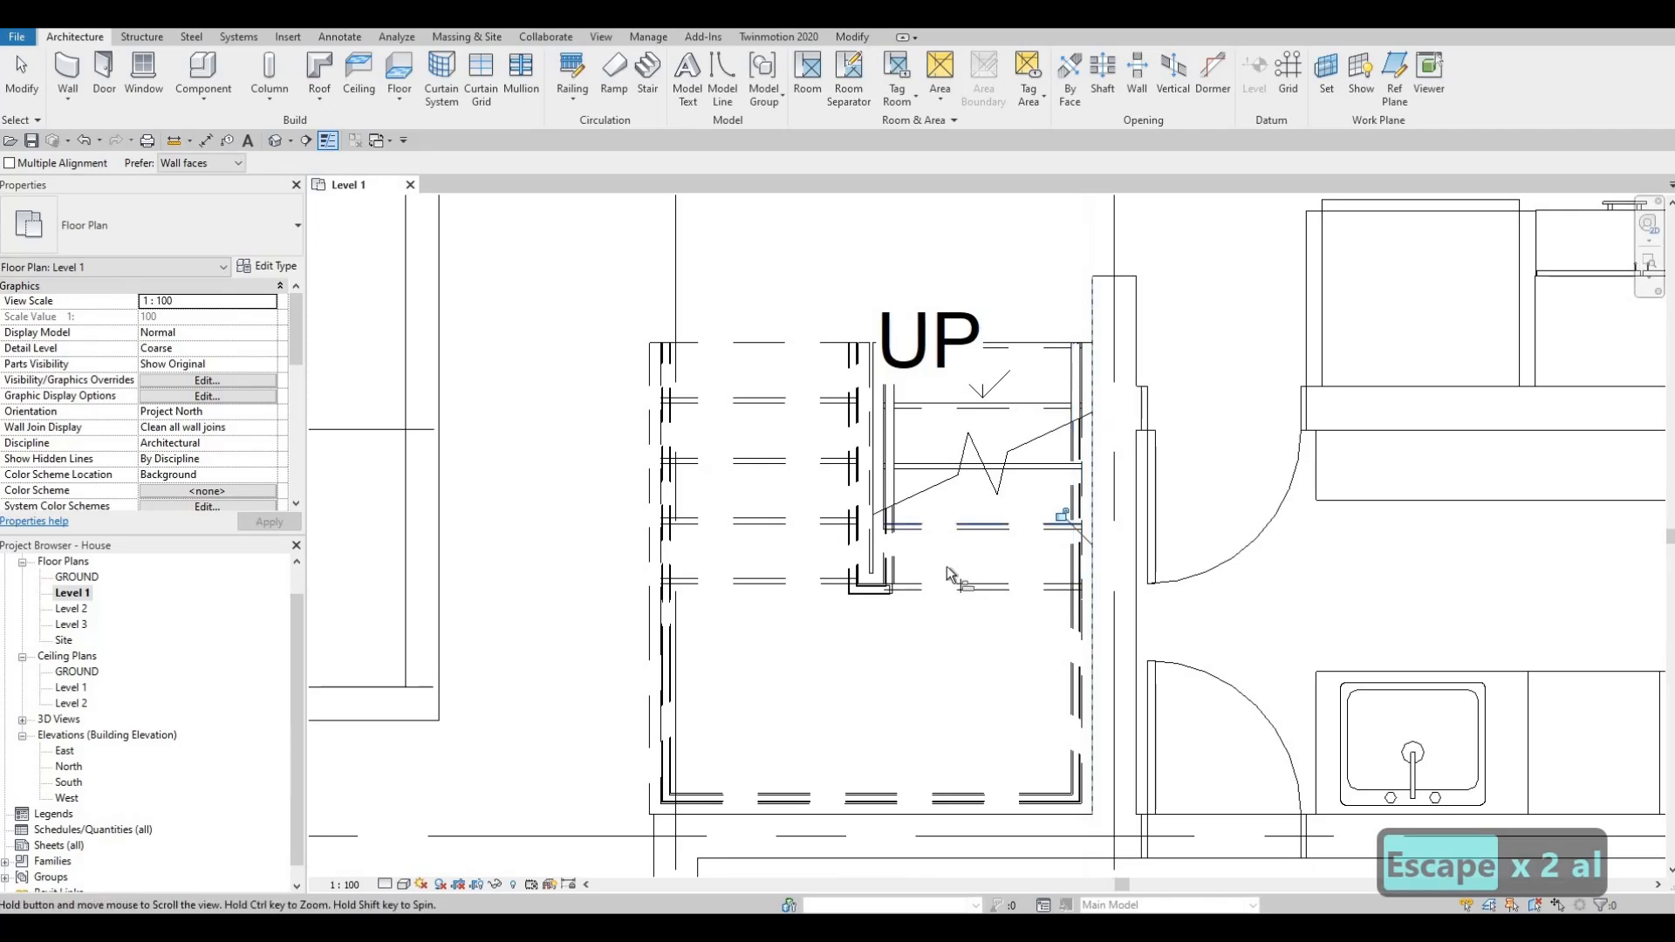
{"action": "middle_click_drag", "start_coordinate": [947, 567], "coordinate": [952, 462]}
{"action": "scroll", "coordinate": [943, 548], "scroll_direction": "up", "scroll_amount": 2}
{"action": "scroll", "coordinate": [942, 545], "scroll_direction": "down", "scroll_amount": 3}
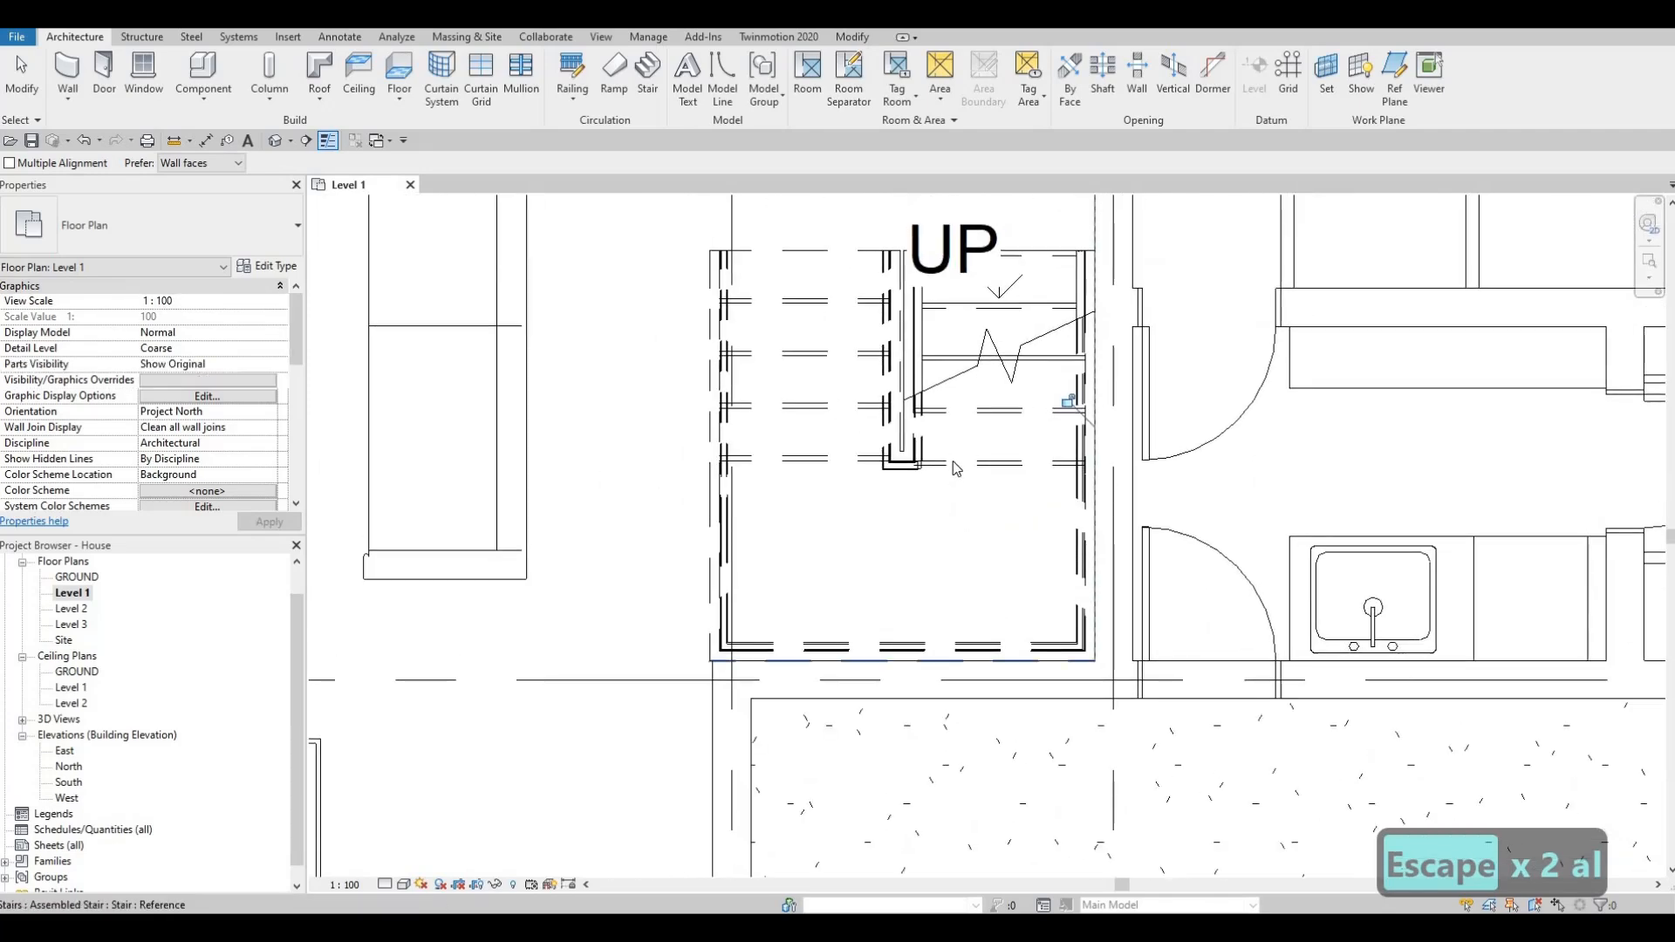
{"action": "left_click", "coordinate": [953, 461]}
{"action": "key", "text": "Right"}
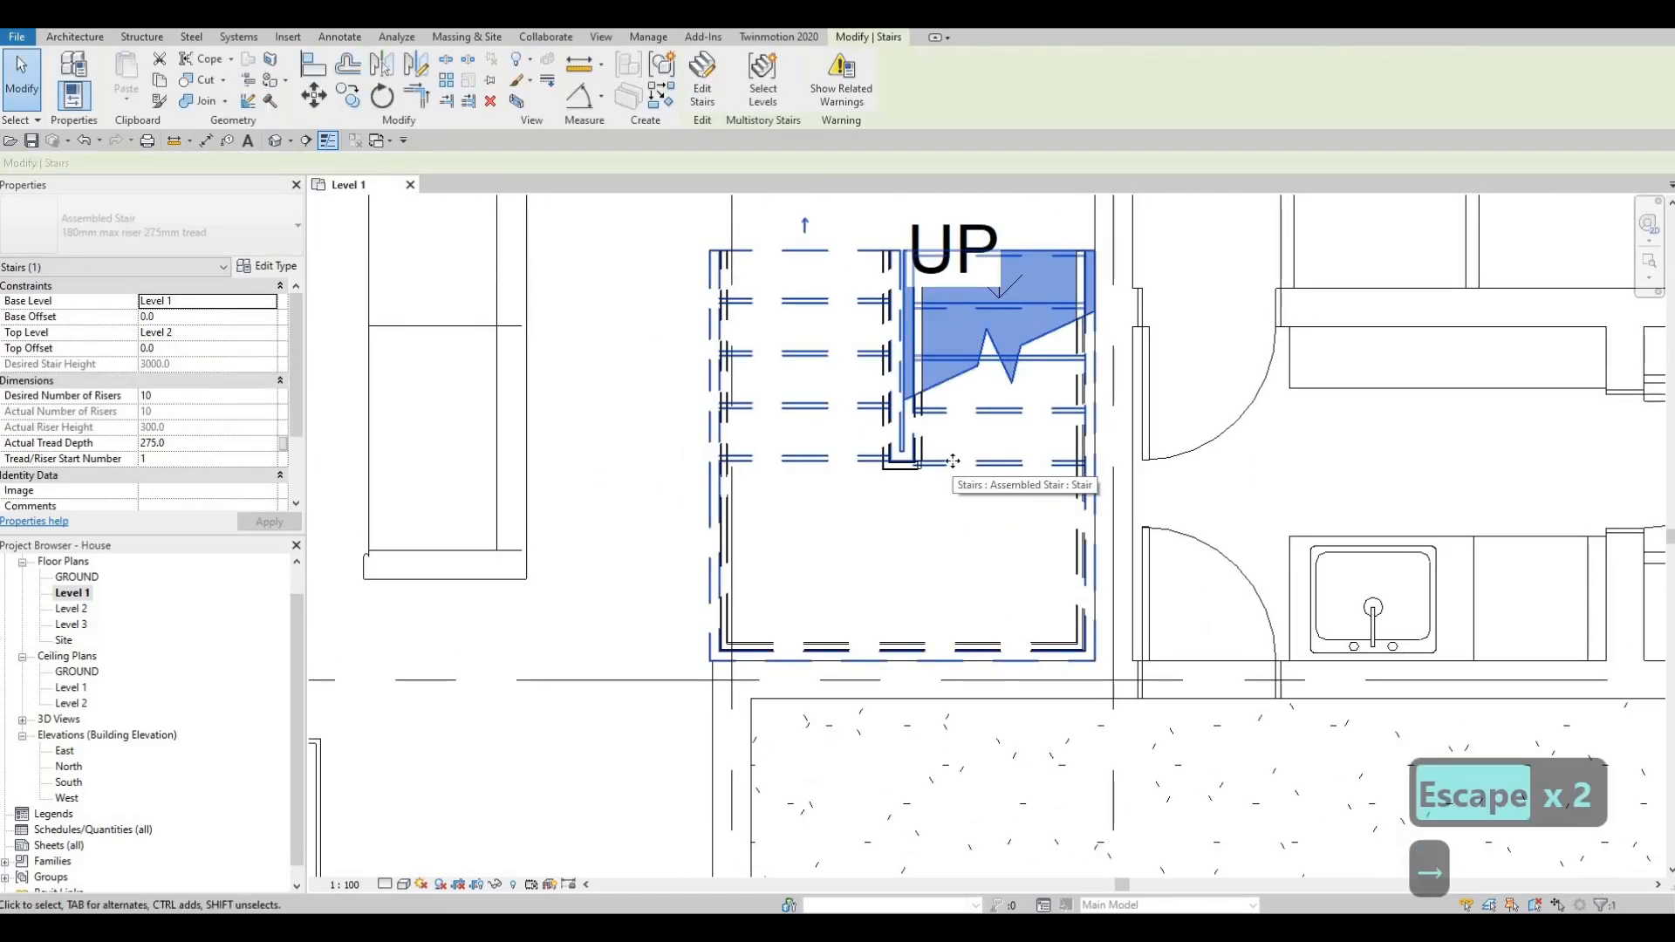
{"action": "key", "text": "Escape"}
{"action": "key", "text": "Escape"}
Examine the stair's placement and the surrounding rooms and outdoor area in the Level 1 floor plan.
{"action": "scroll", "coordinate": [864, 531], "scroll_direction": "down", "scroll_amount": 2}
{"action": "middle_click_drag", "start_coordinate": [860, 530], "coordinate": [963, 572]}
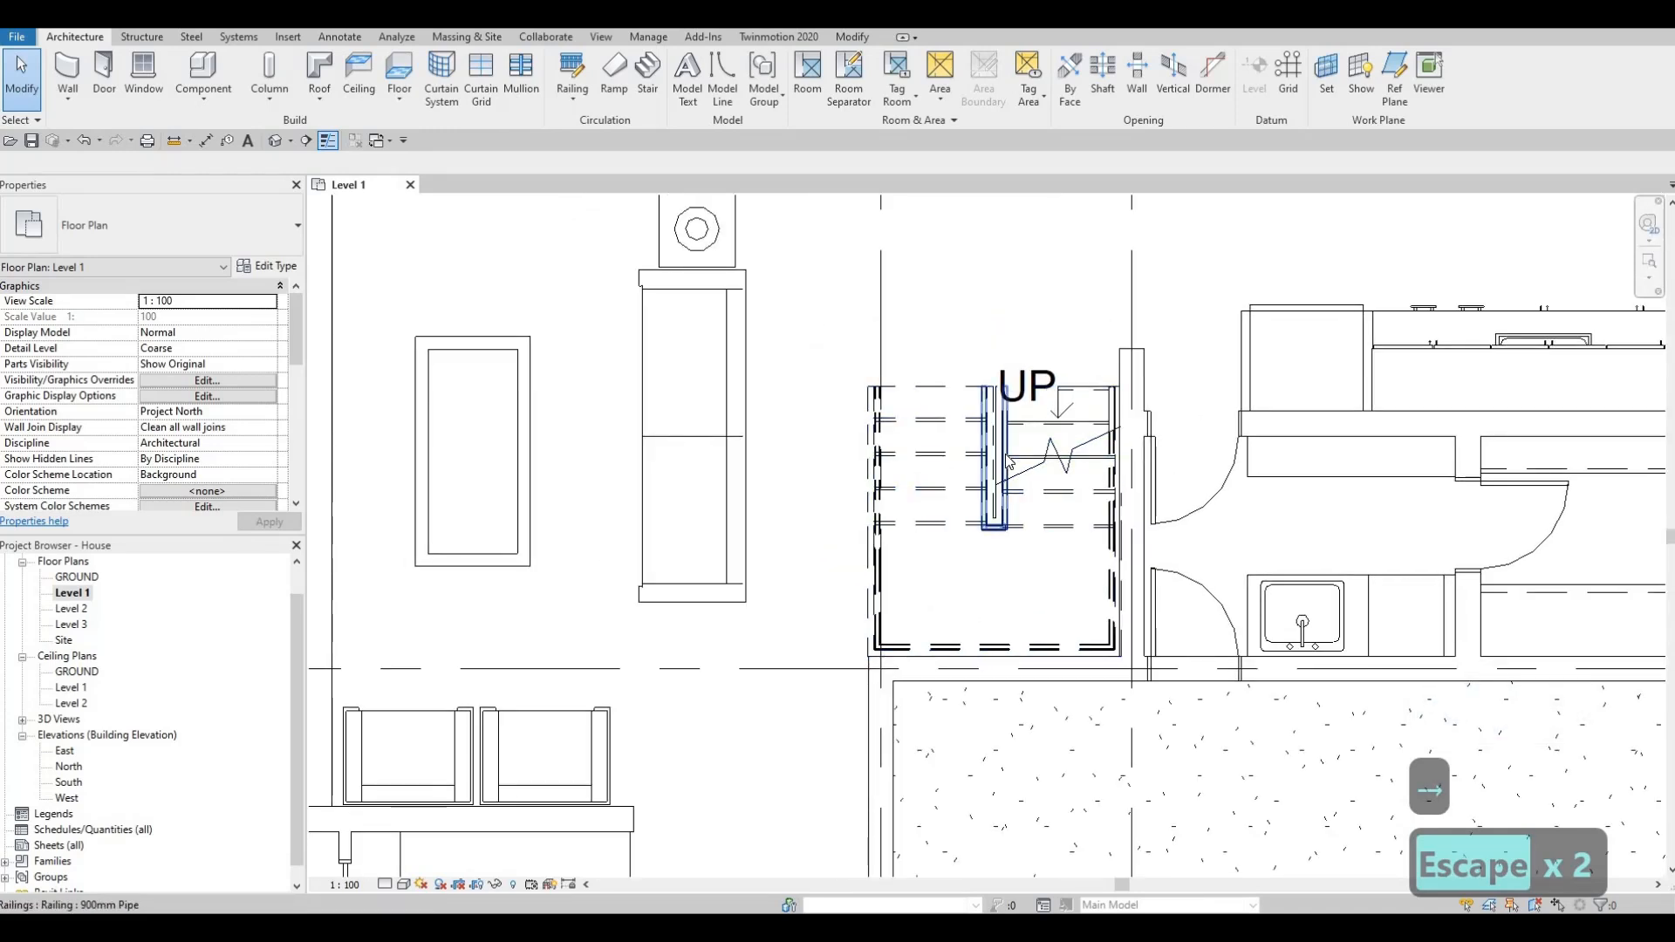
{"action": "middle_click_drag", "start_coordinate": [1012, 471], "coordinate": [1010, 445]}
{"action": "scroll", "coordinate": [856, 463], "scroll_direction": "down", "scroll_amount": 1}
{"action": "middle_click_drag", "start_coordinate": [861, 310], "coordinate": [890, 370]}
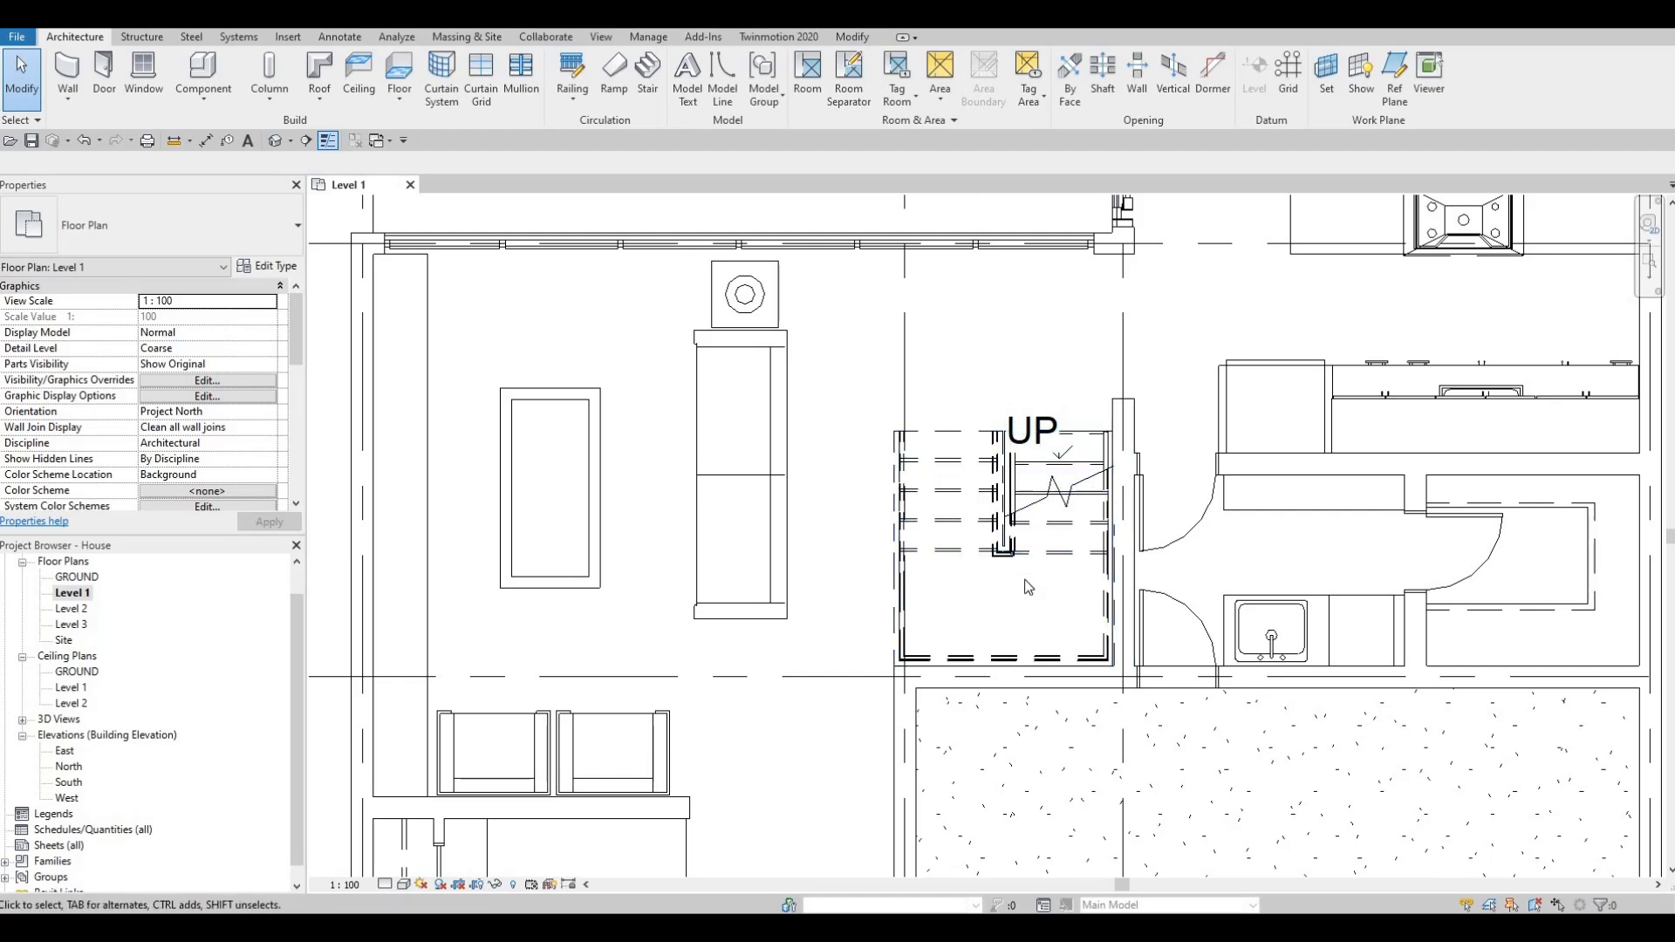
{"action": "scroll", "coordinate": [998, 584], "scroll_direction": "down", "scroll_amount": 2}
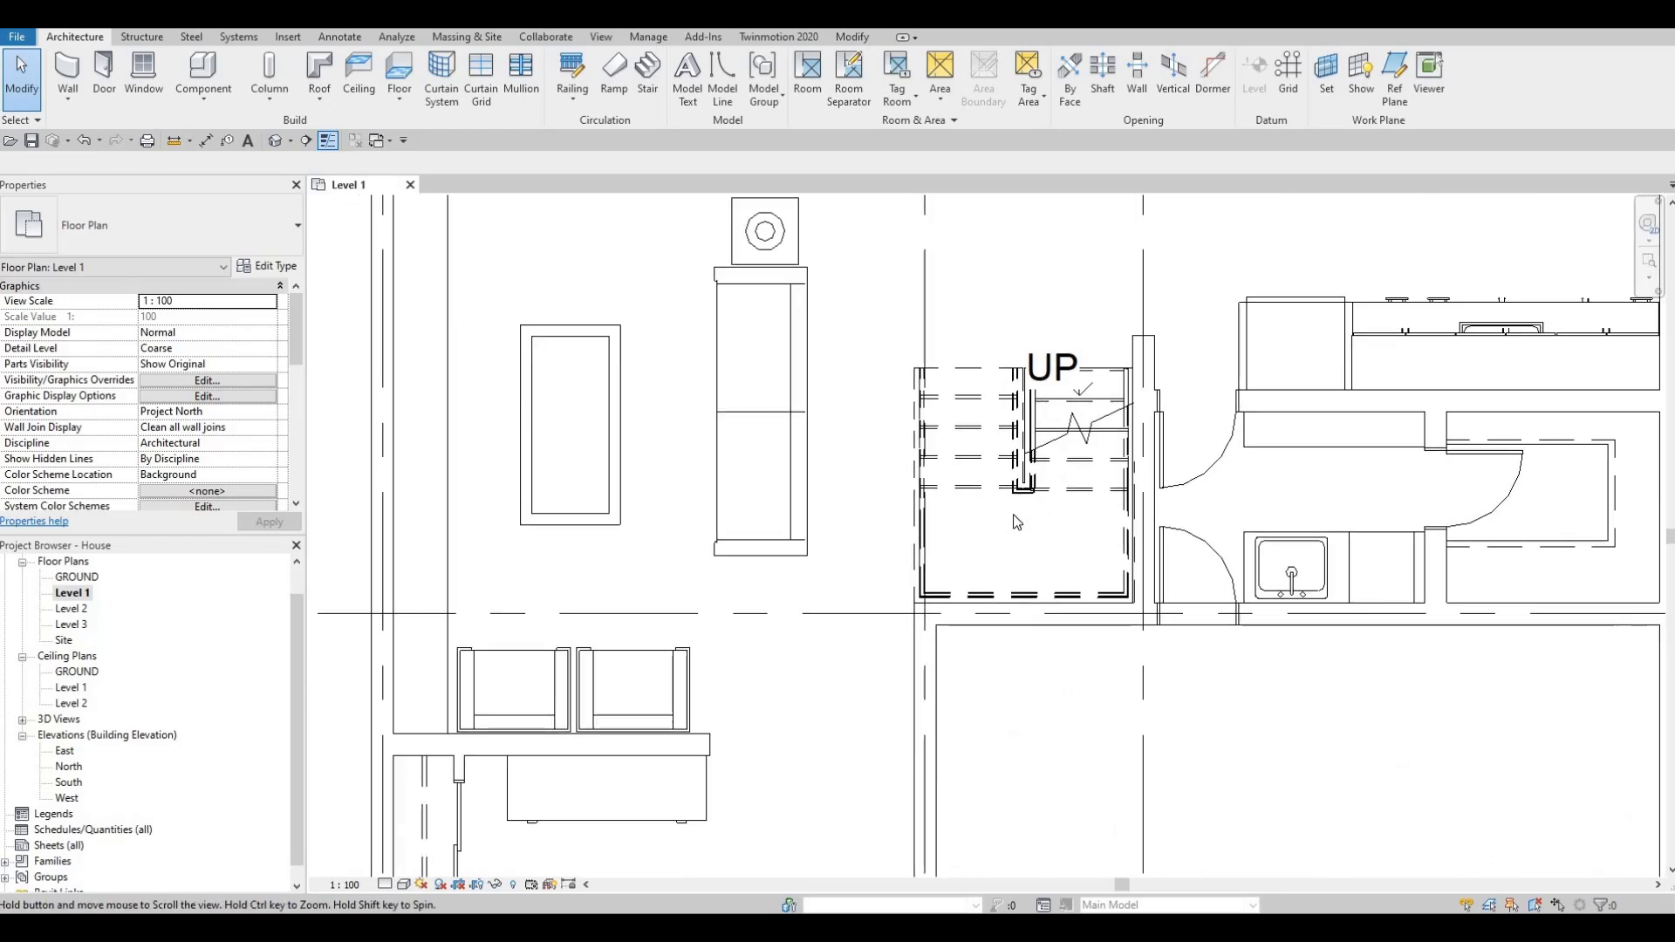
{"action": "key", "text": "Escape"}
{"action": "scroll", "coordinate": [1001, 623], "scroll_direction": "down", "scroll_amount": 2}
{"action": "scroll", "coordinate": [1012, 558], "scroll_direction": "up", "scroll_amount": 3}
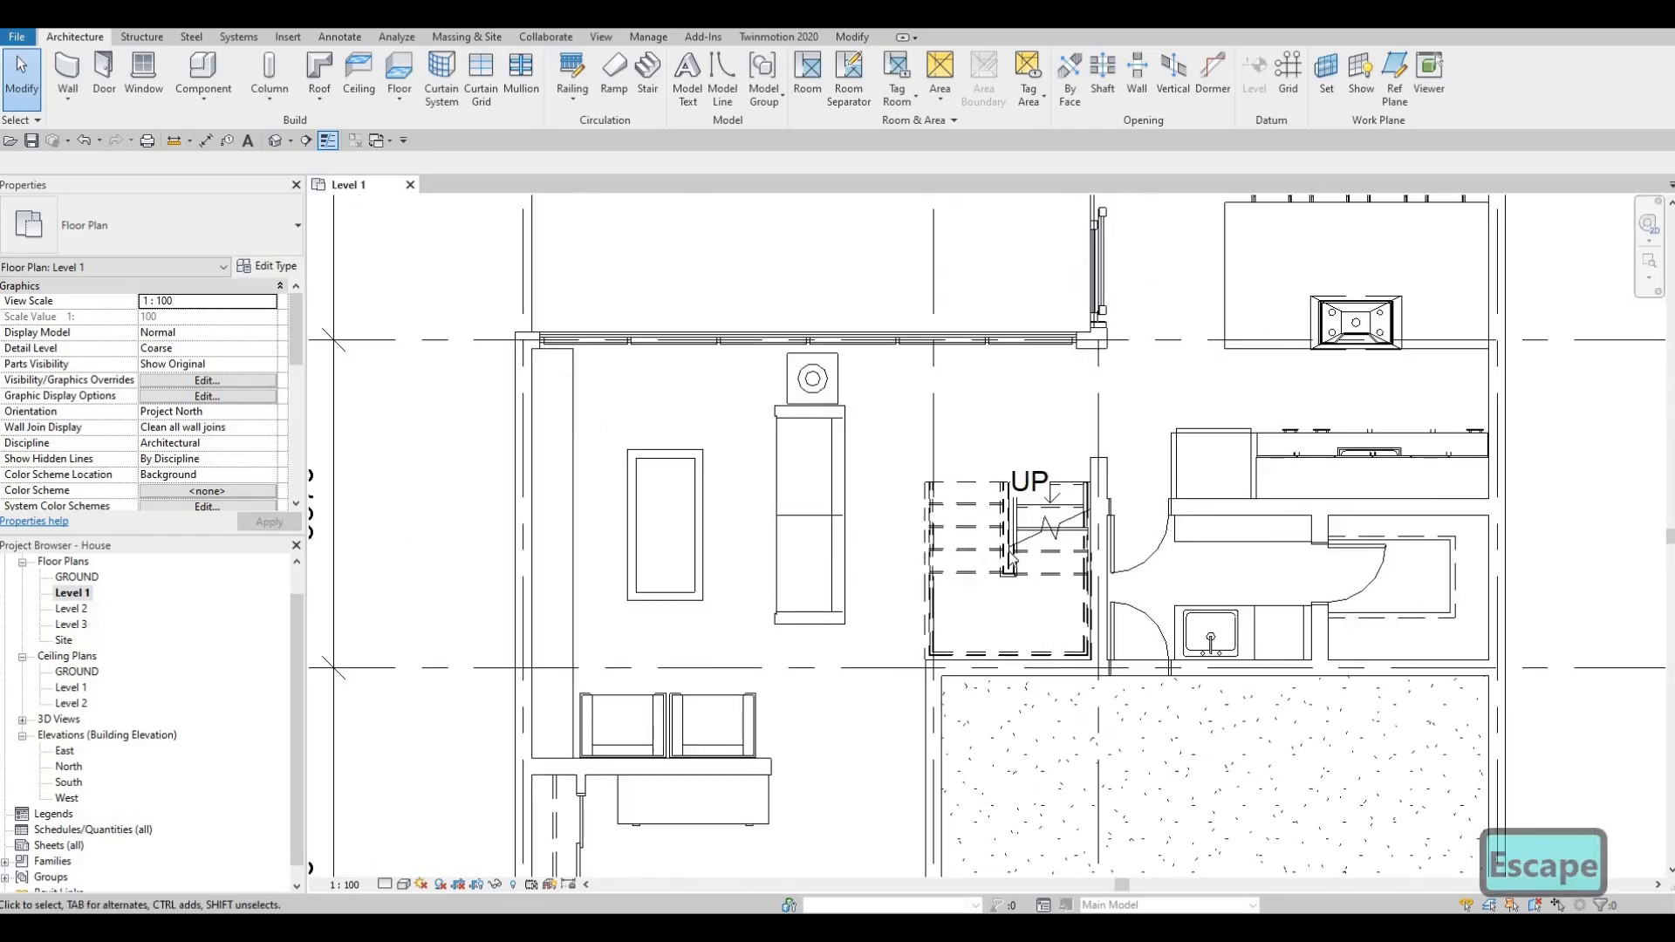
{"action": "scroll", "coordinate": [1013, 566], "scroll_direction": "down", "scroll_amount": 3}
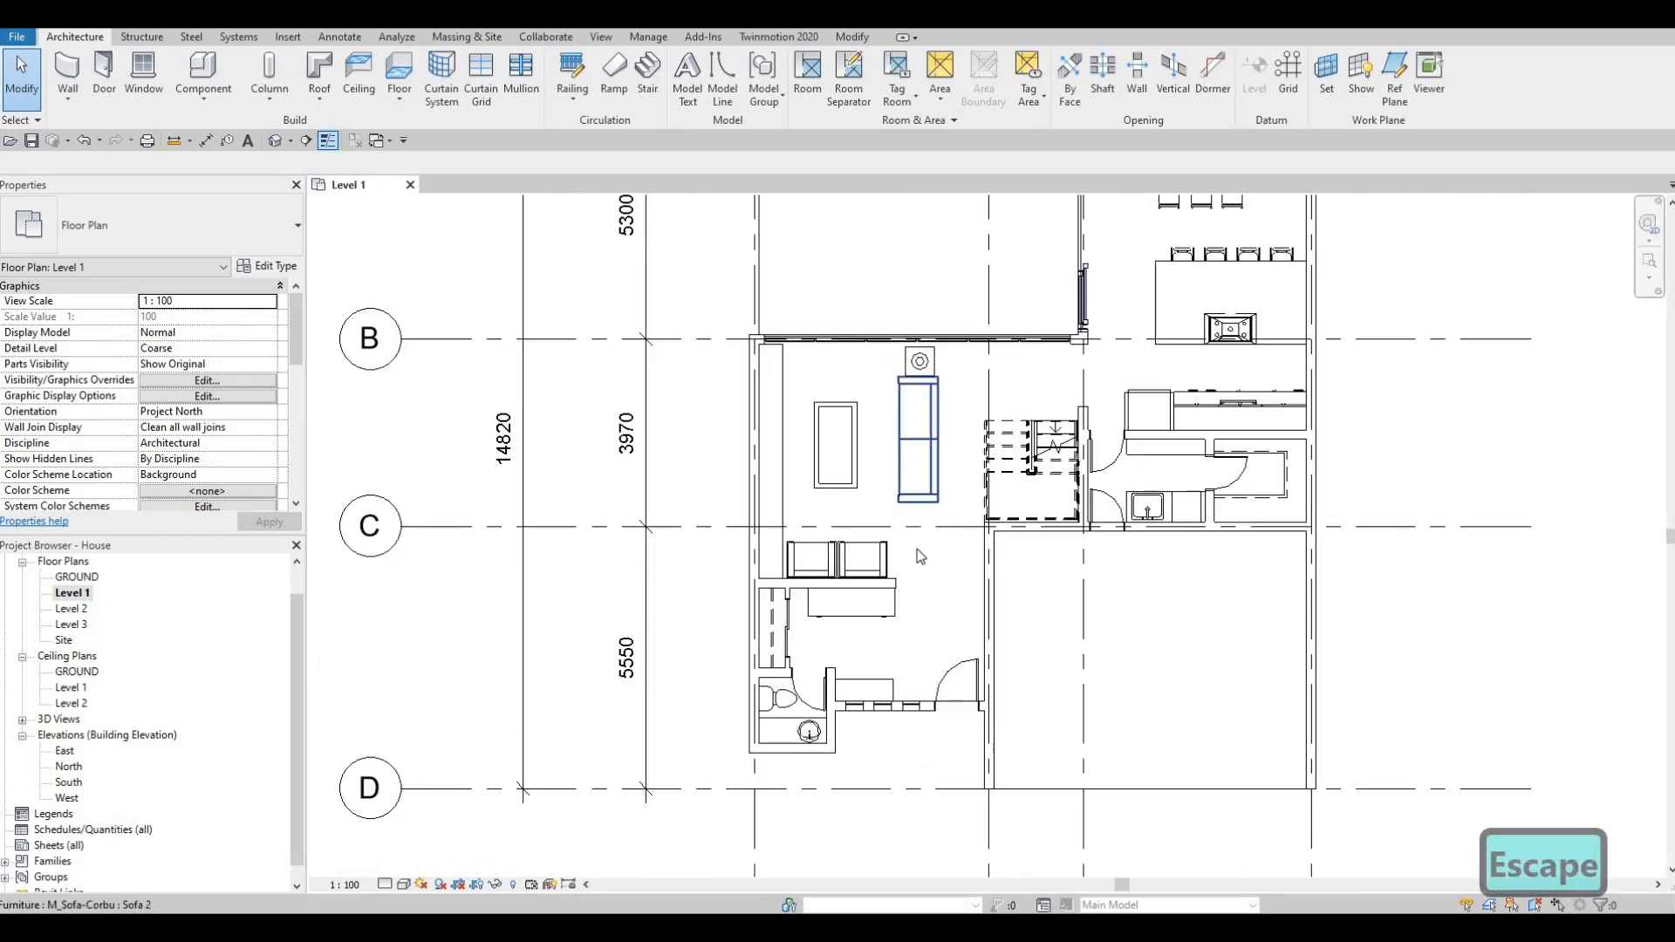
{"action": "middle_click_drag", "start_coordinate": [943, 590], "coordinate": [895, 669]}
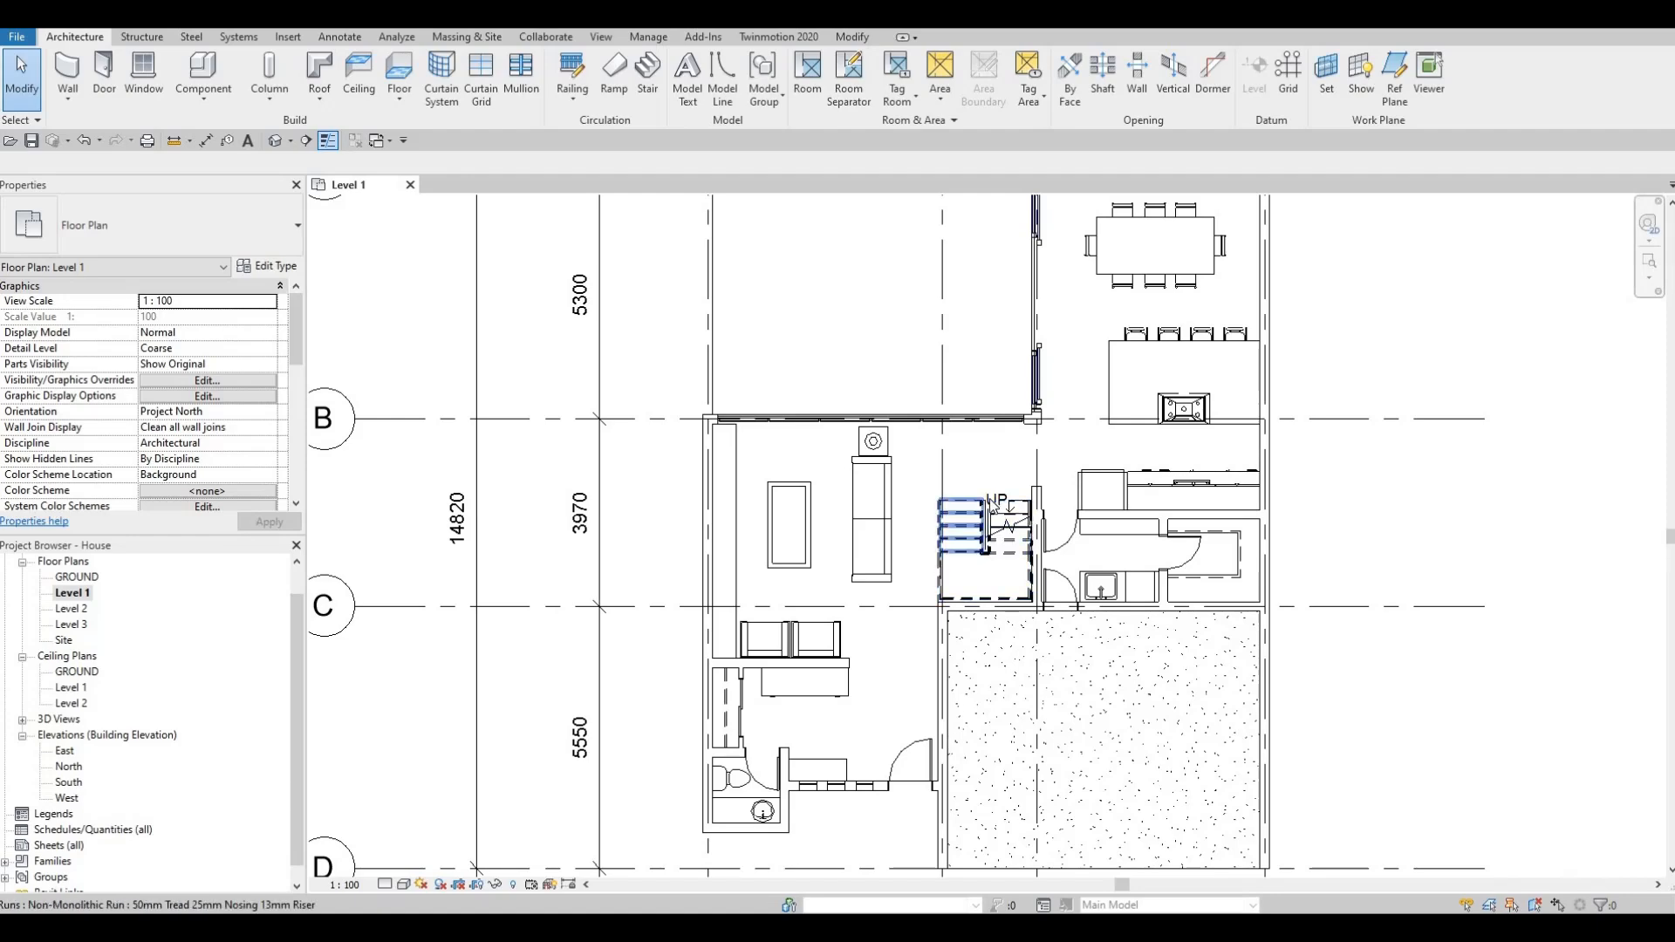
{"action": "scroll", "coordinate": [990, 499], "scroll_direction": "down", "scroll_amount": 1}
{"action": "middle_click_drag", "start_coordinate": [990, 499], "coordinate": [983, 710]}
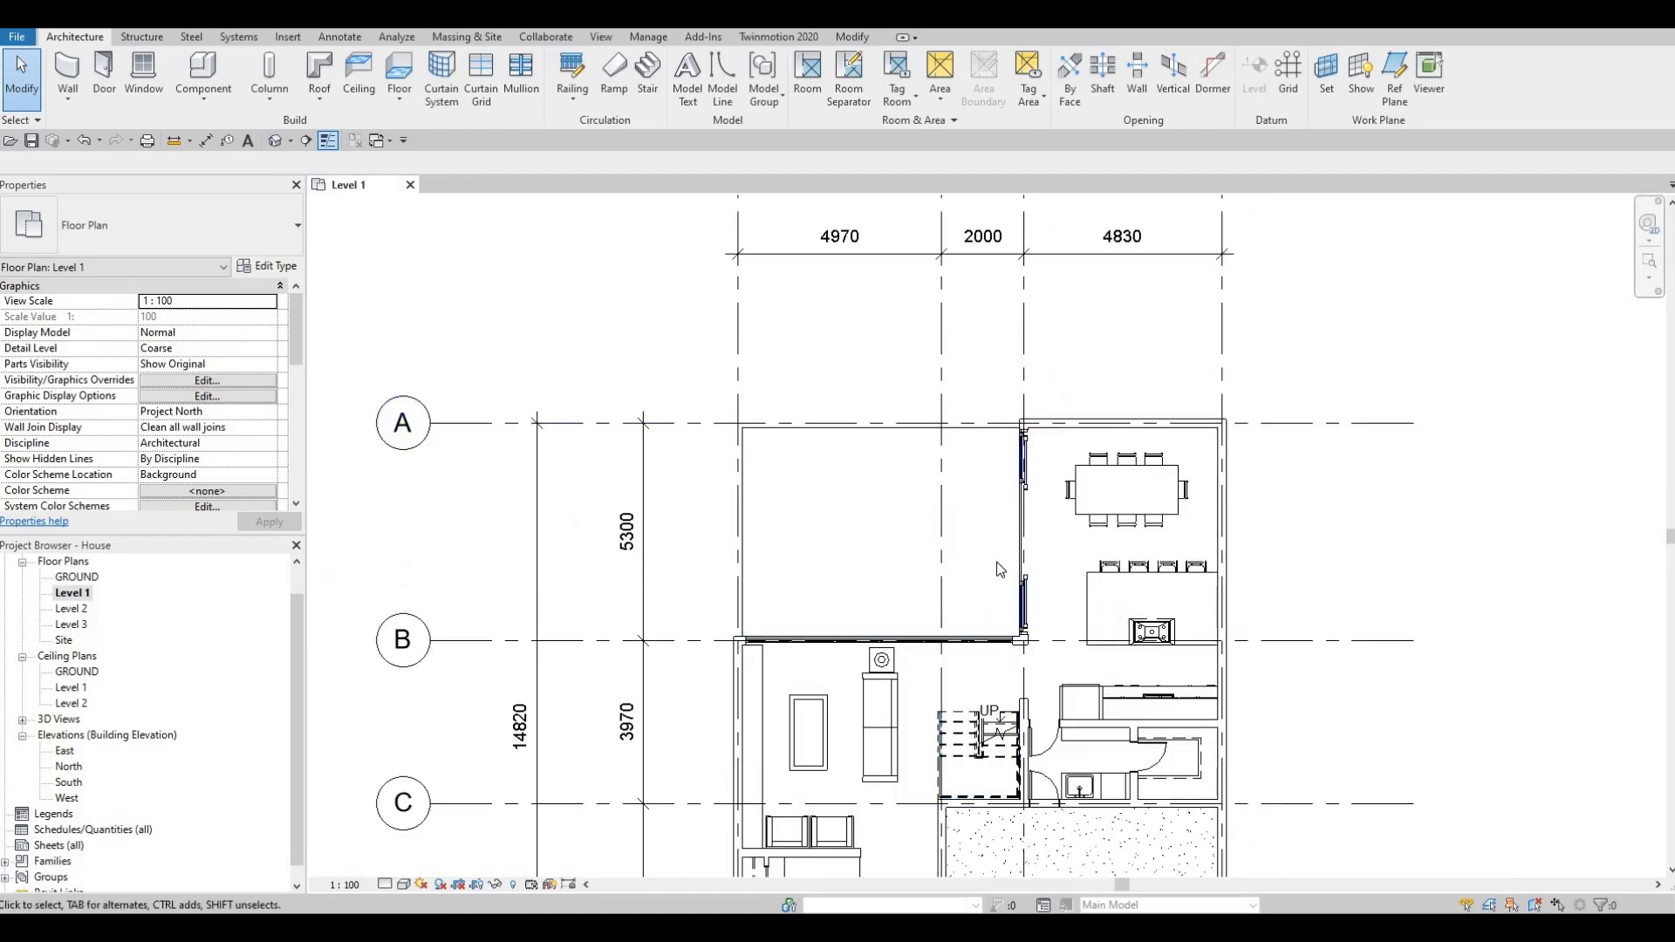
{"action": "middle_click_drag", "start_coordinate": [996, 562], "coordinate": [1008, 342]}
{"action": "scroll", "coordinate": [1008, 342], "scroll_direction": "down", "scroll_amount": 1}
{"action": "middle_click_drag", "start_coordinate": [935, 568], "coordinate": [943, 439]}
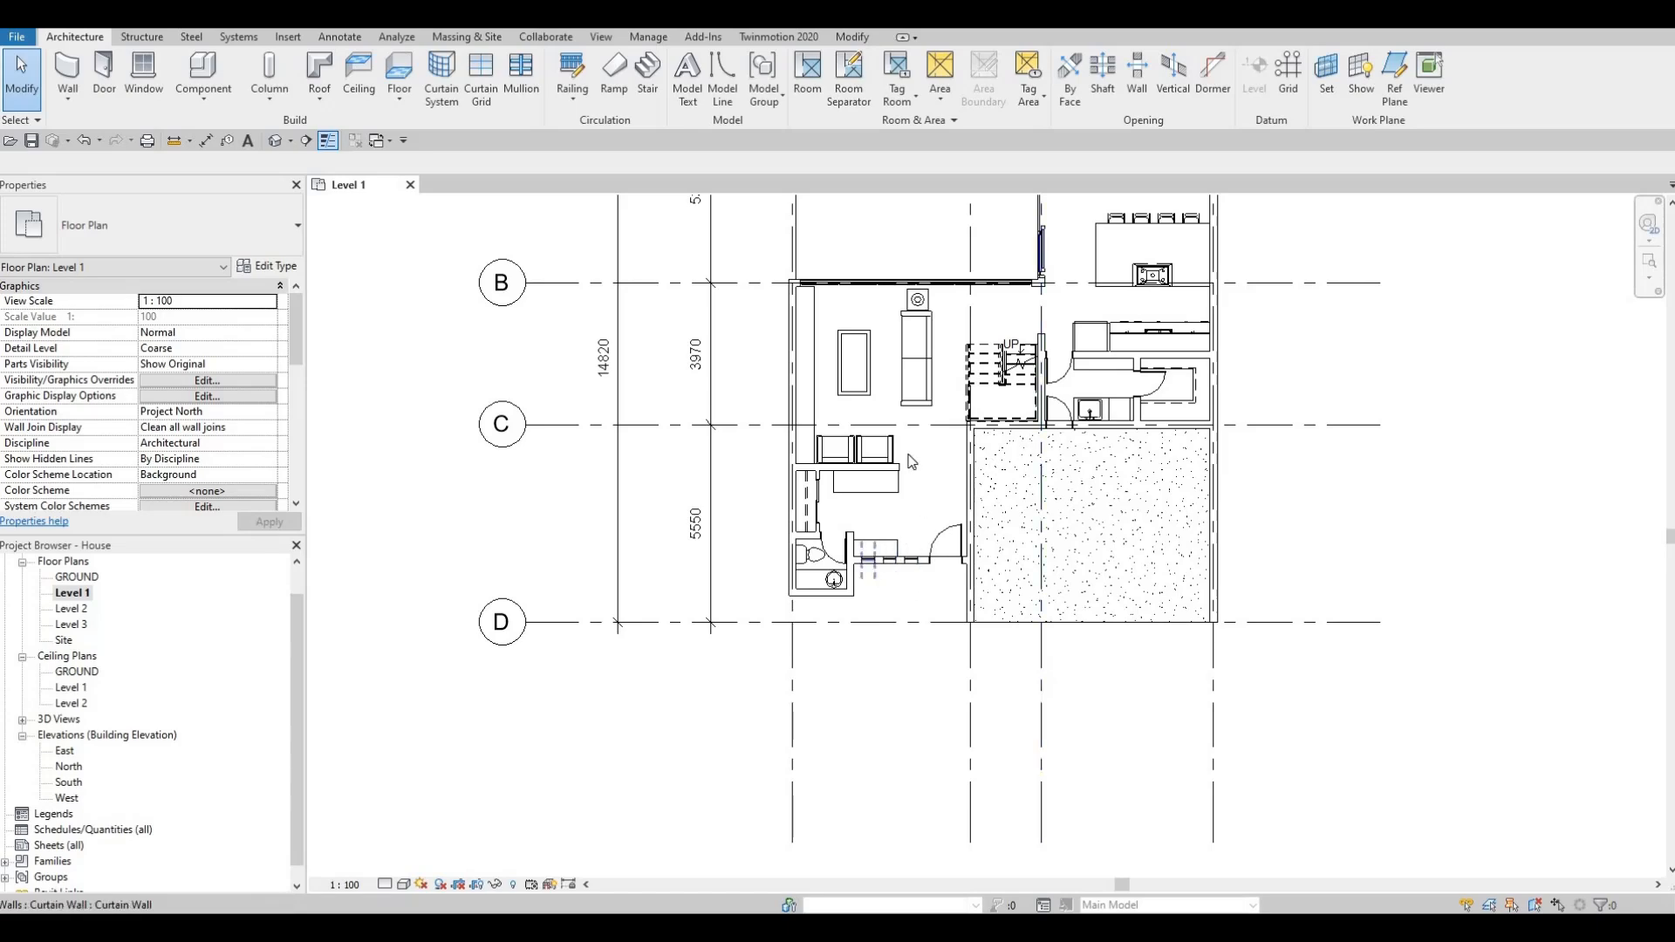
{"action": "middle_click_drag", "start_coordinate": [966, 438], "coordinate": [961, 607]}
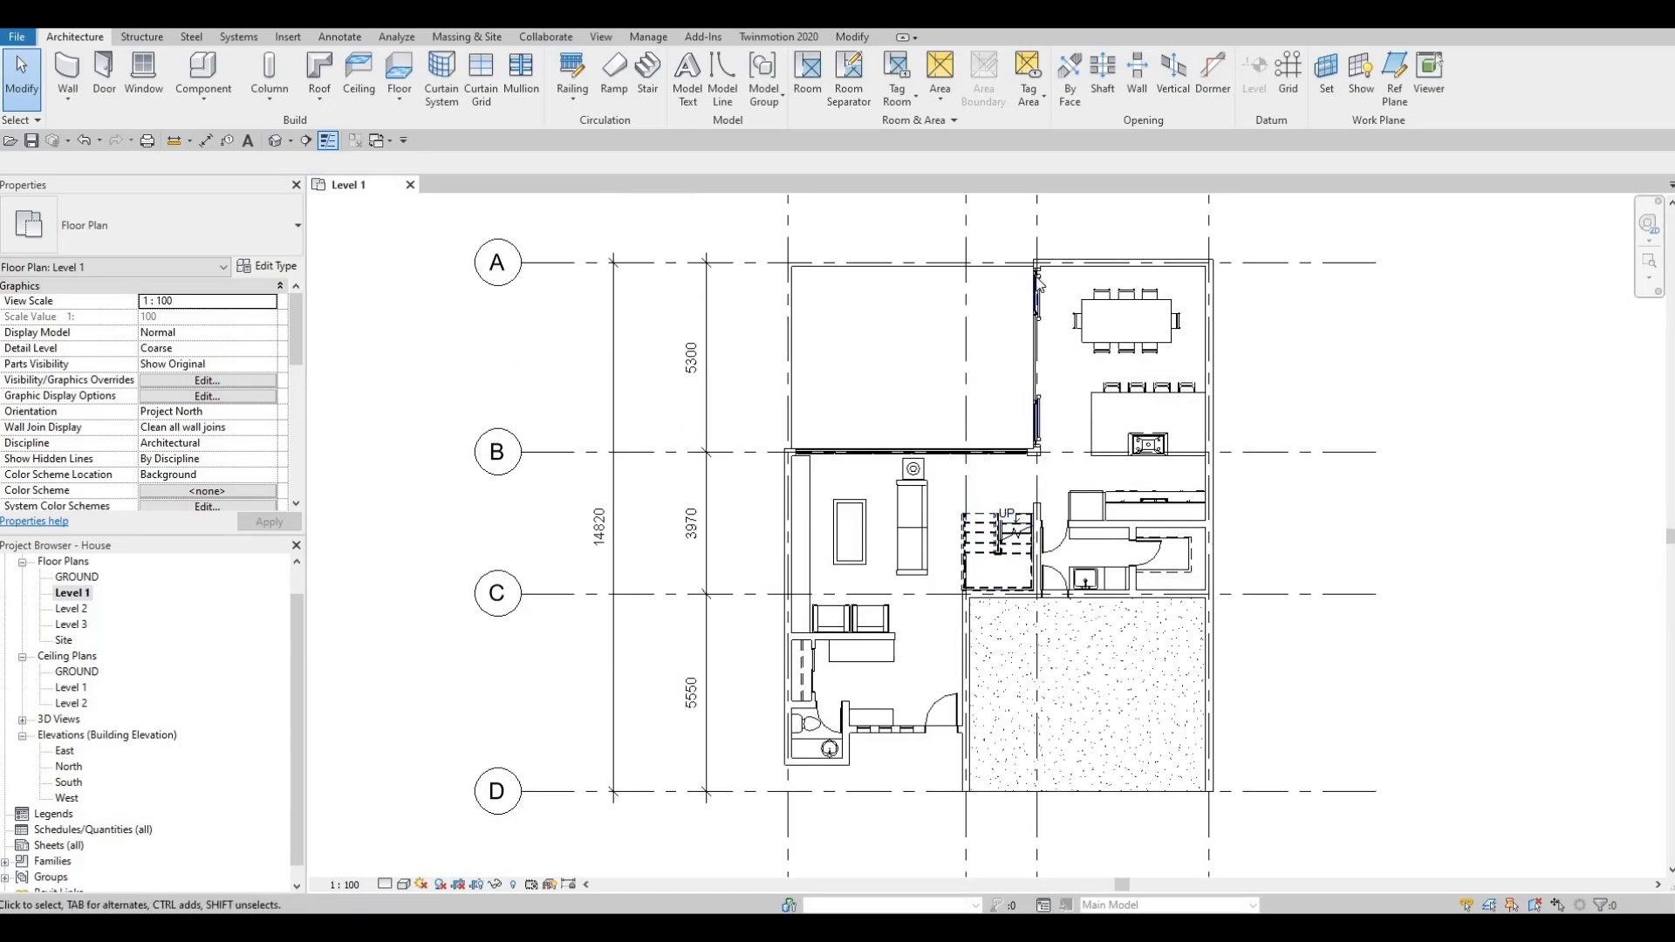
{"action": "scroll", "coordinate": [1025, 276], "scroll_direction": "up", "scroll_amount": 4}
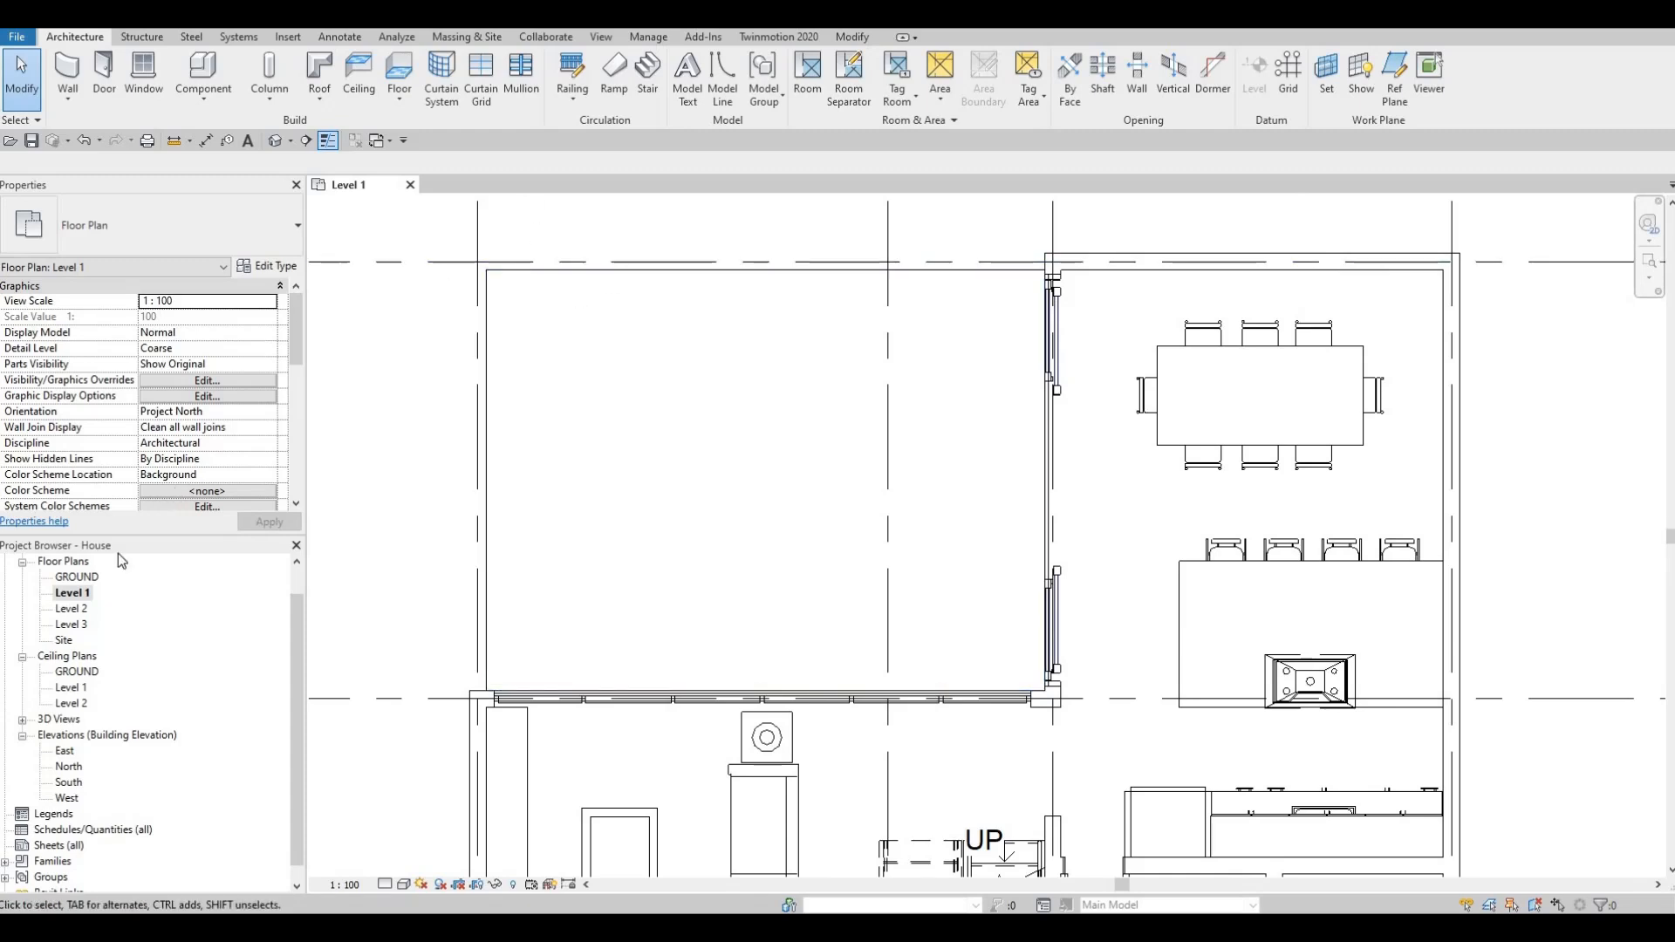
In the GROUND floor plan, create a straight 1000 mm wide, four-riser stair up to Level 1, running toward the dining room's glazed doors.
{"action": "double_click", "coordinate": [84, 577]}
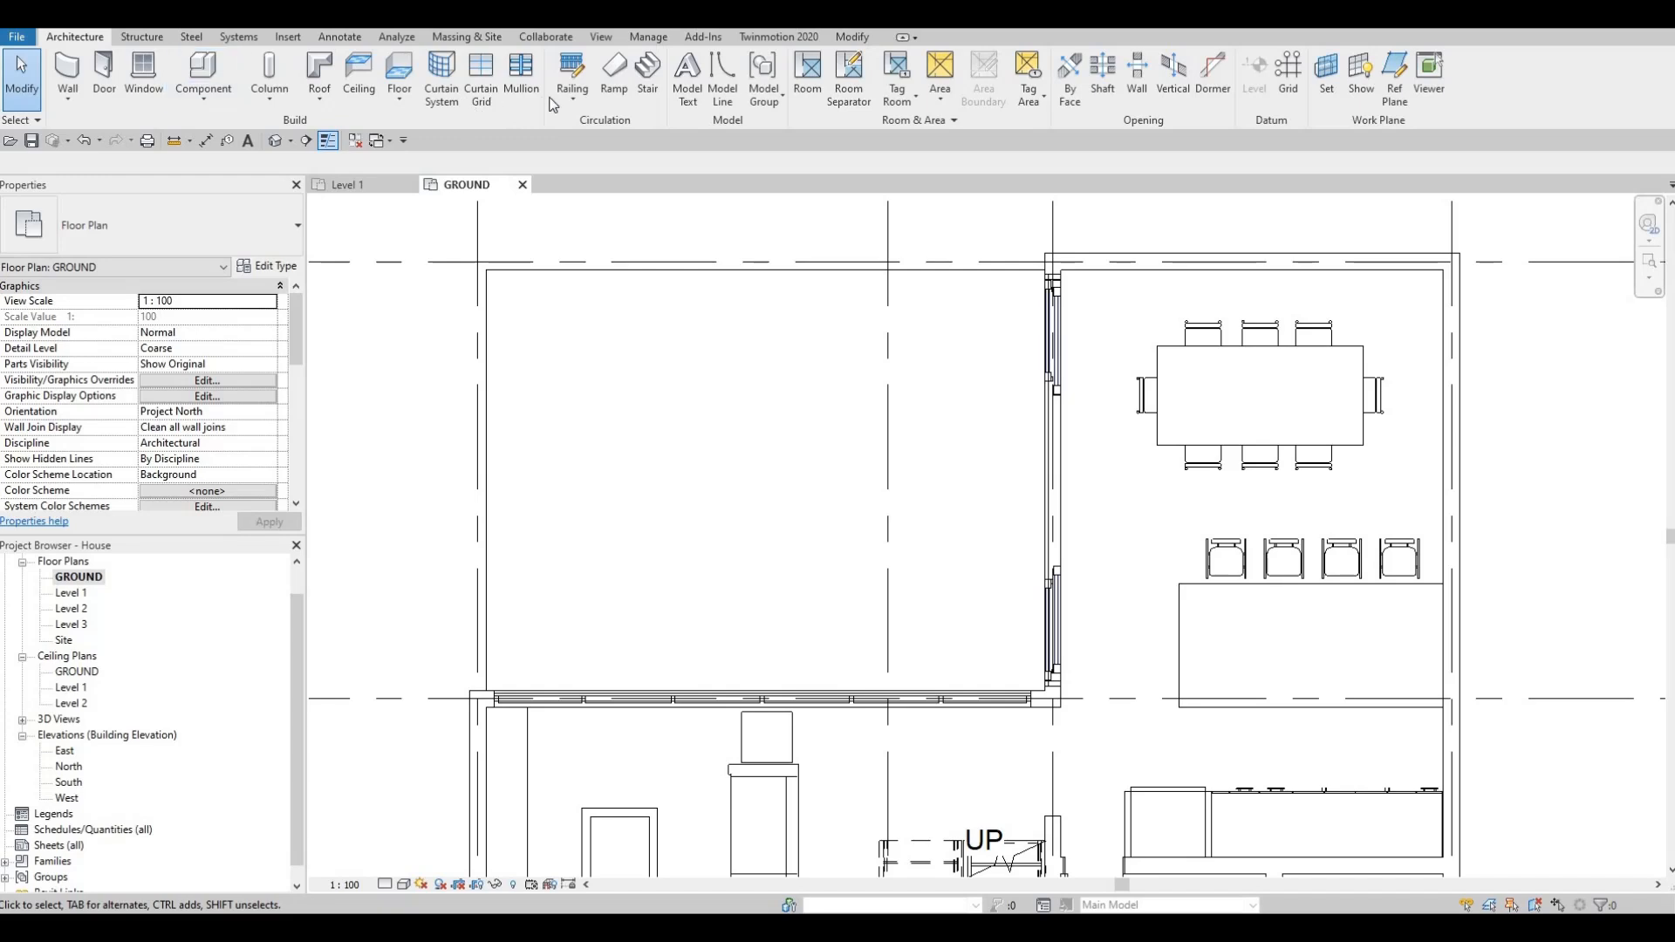
{"action": "left_click", "coordinate": [647, 74]}
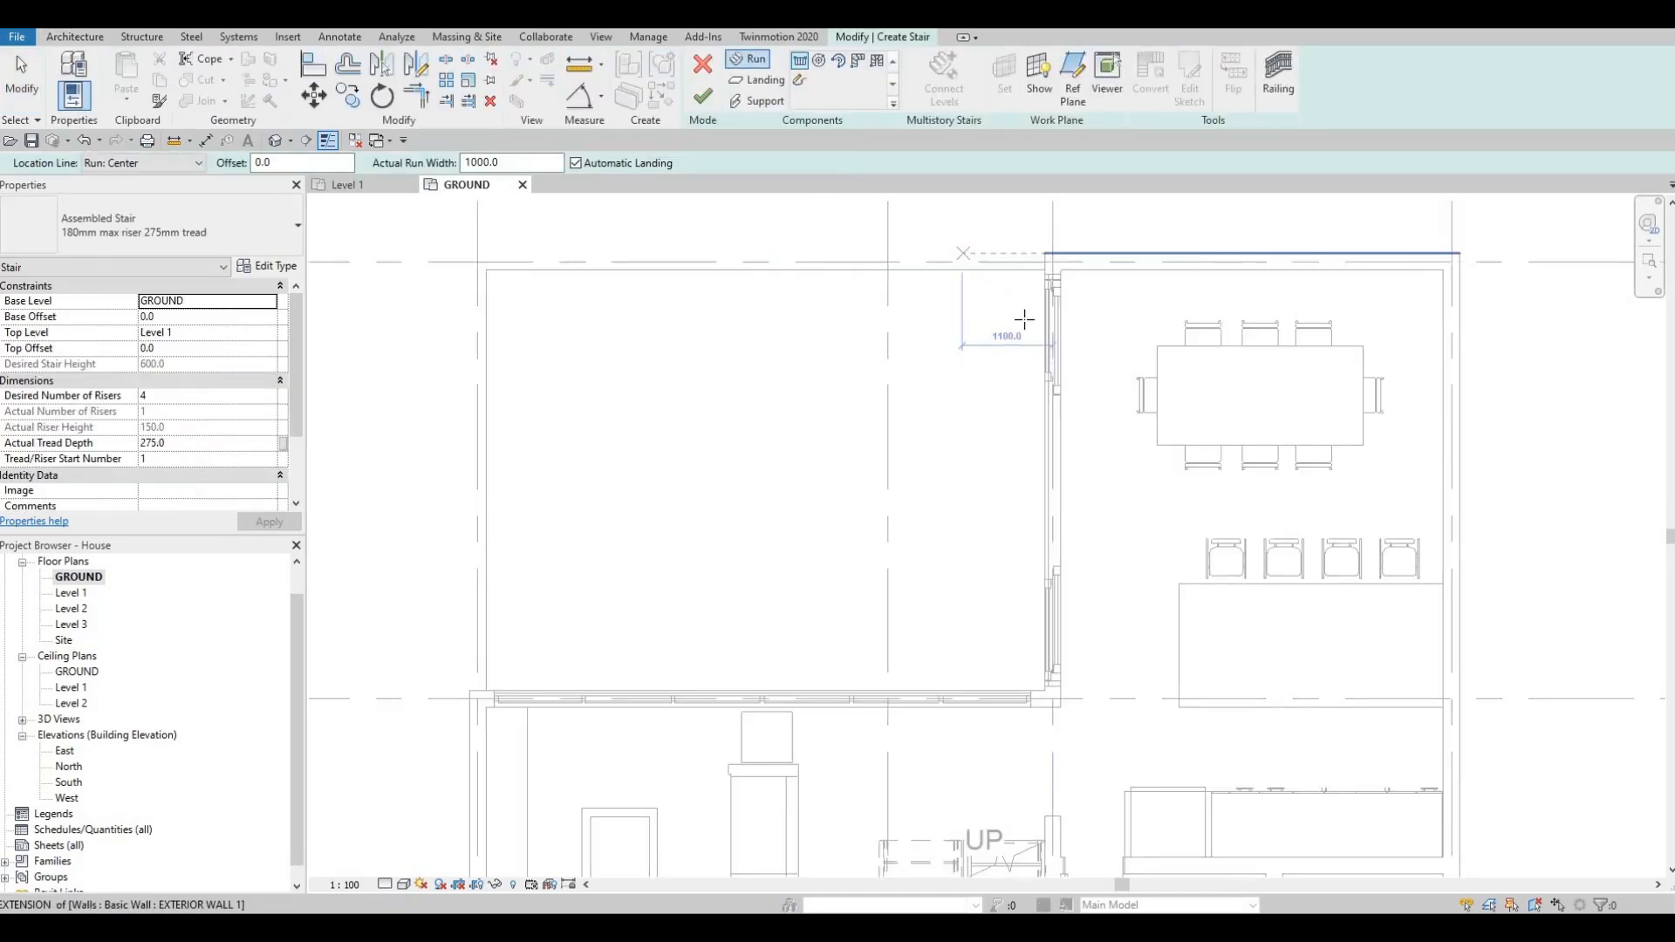
{"action": "left_click", "coordinate": [956, 469]}
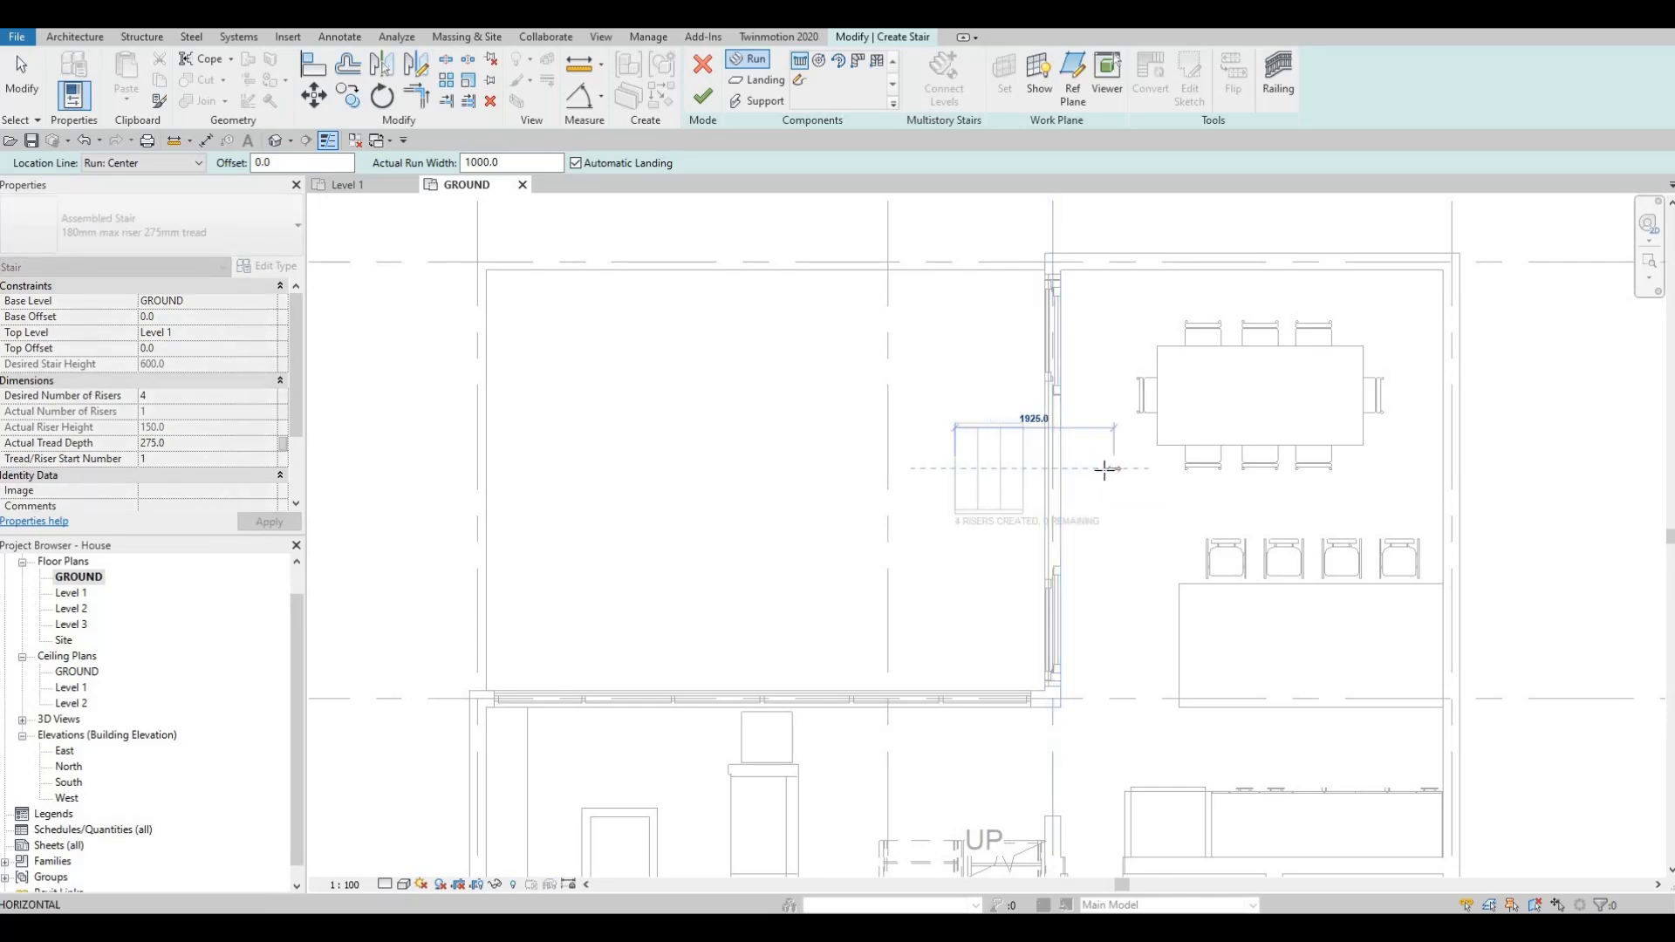
{"action": "left_click", "coordinate": [997, 480]}
{"action": "key", "text": "Escape"}
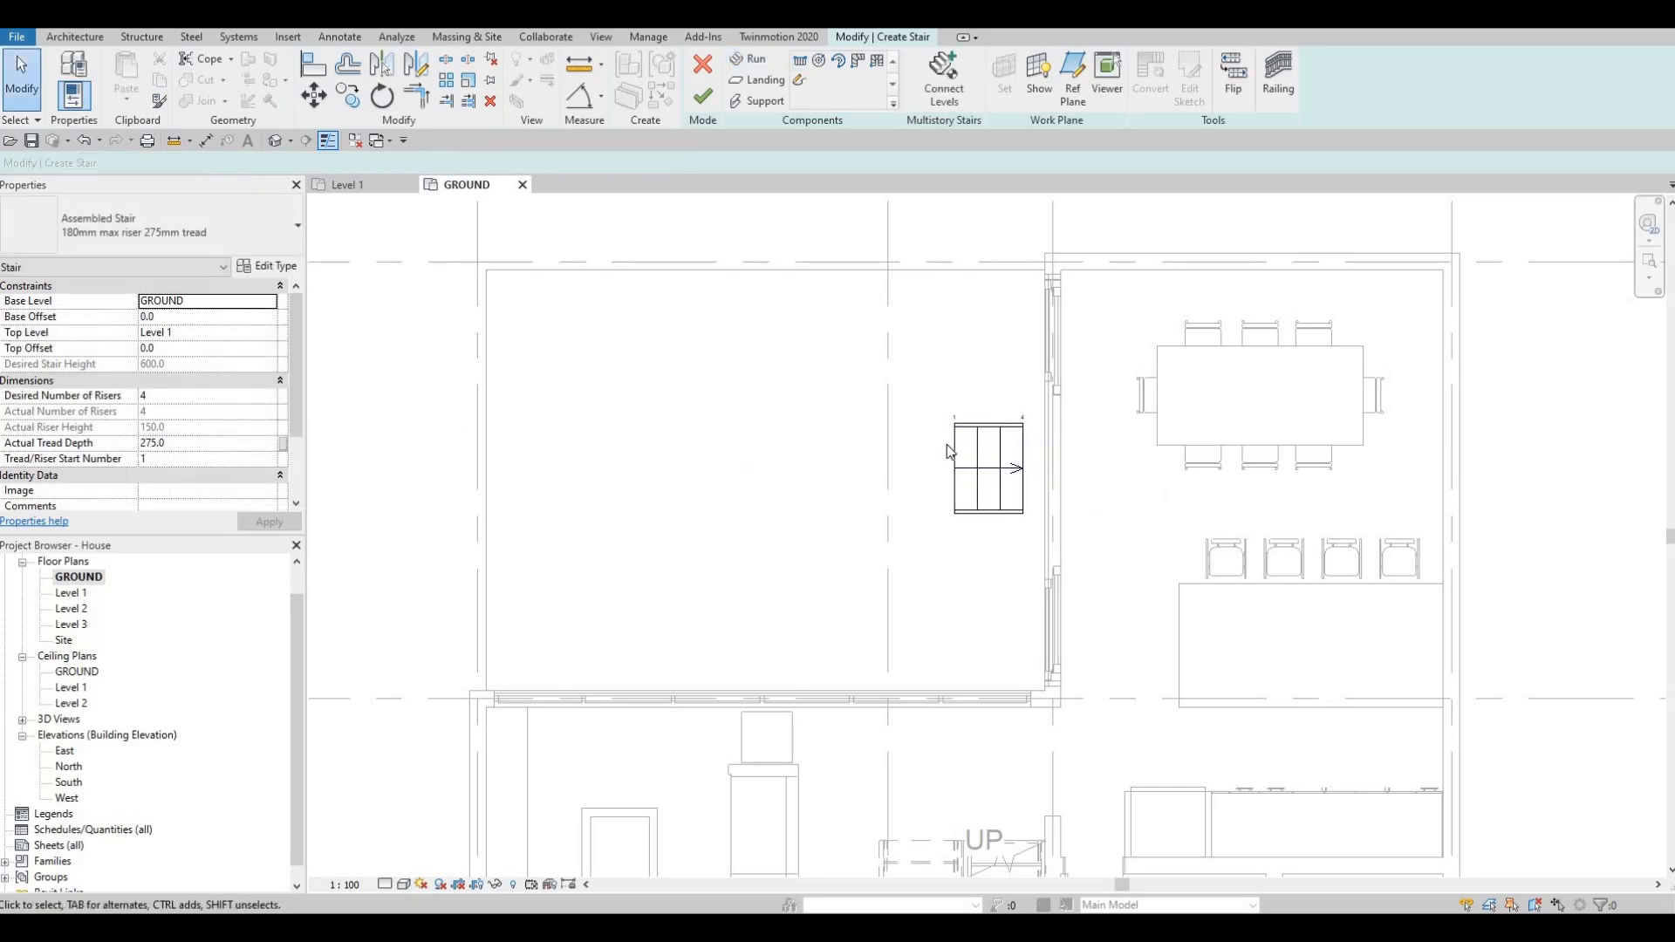
{"action": "left_click", "coordinate": [701, 103]}
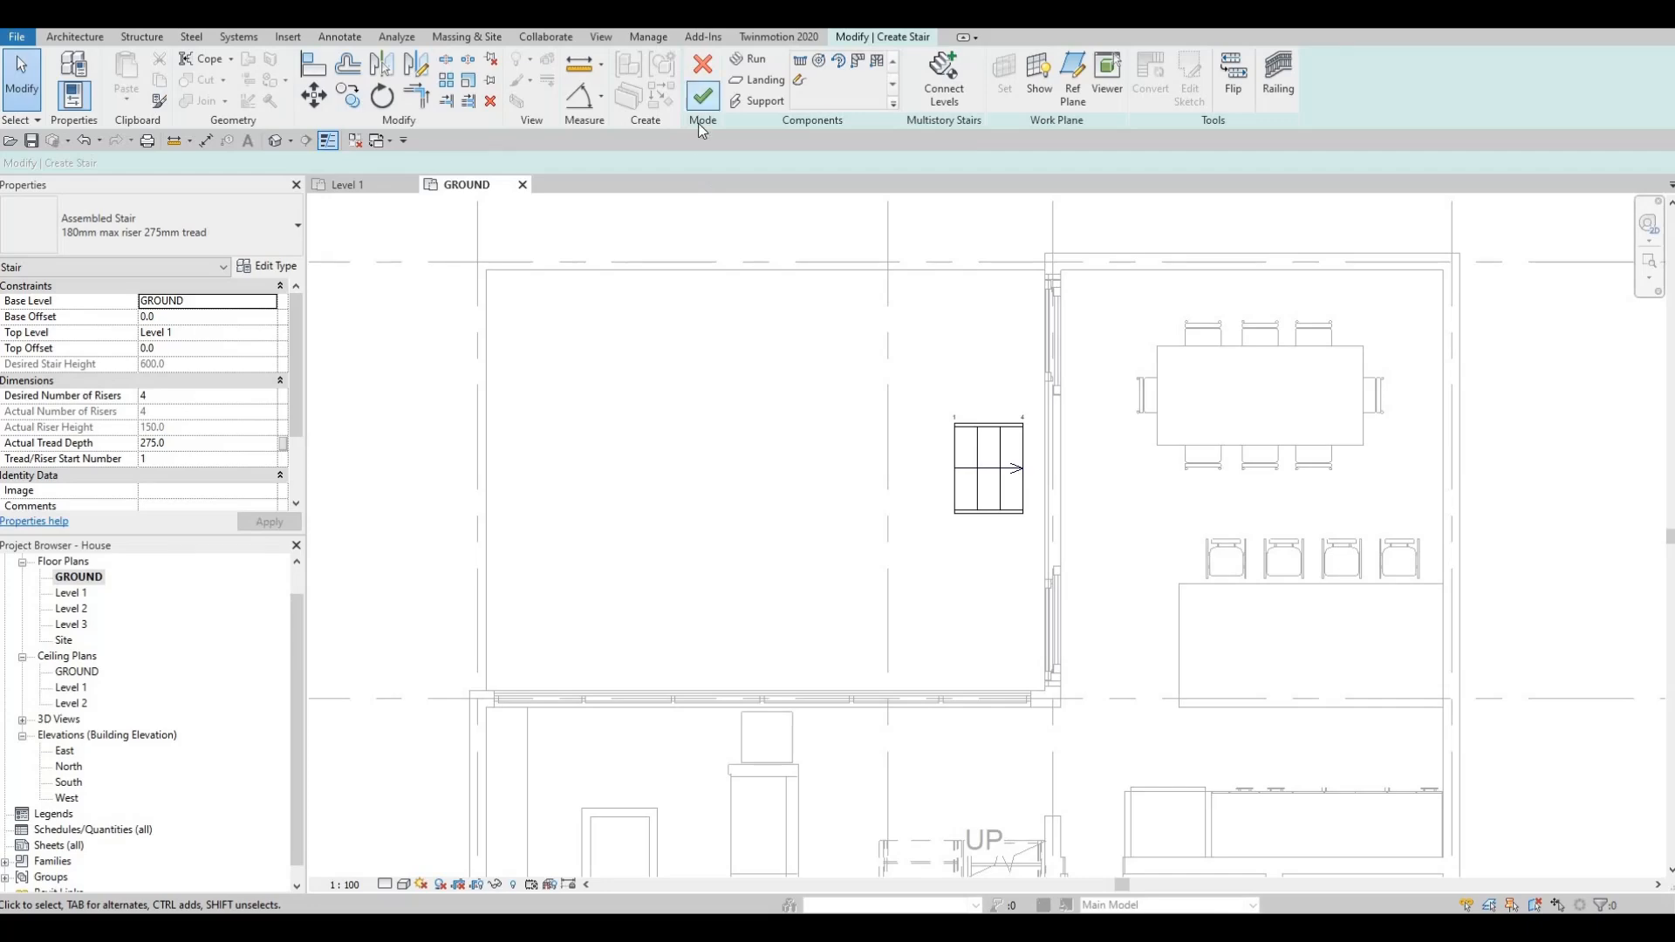
Delete both railings from the exterior stair in the 3D view.
{"action": "left_click", "coordinate": [274, 141]}
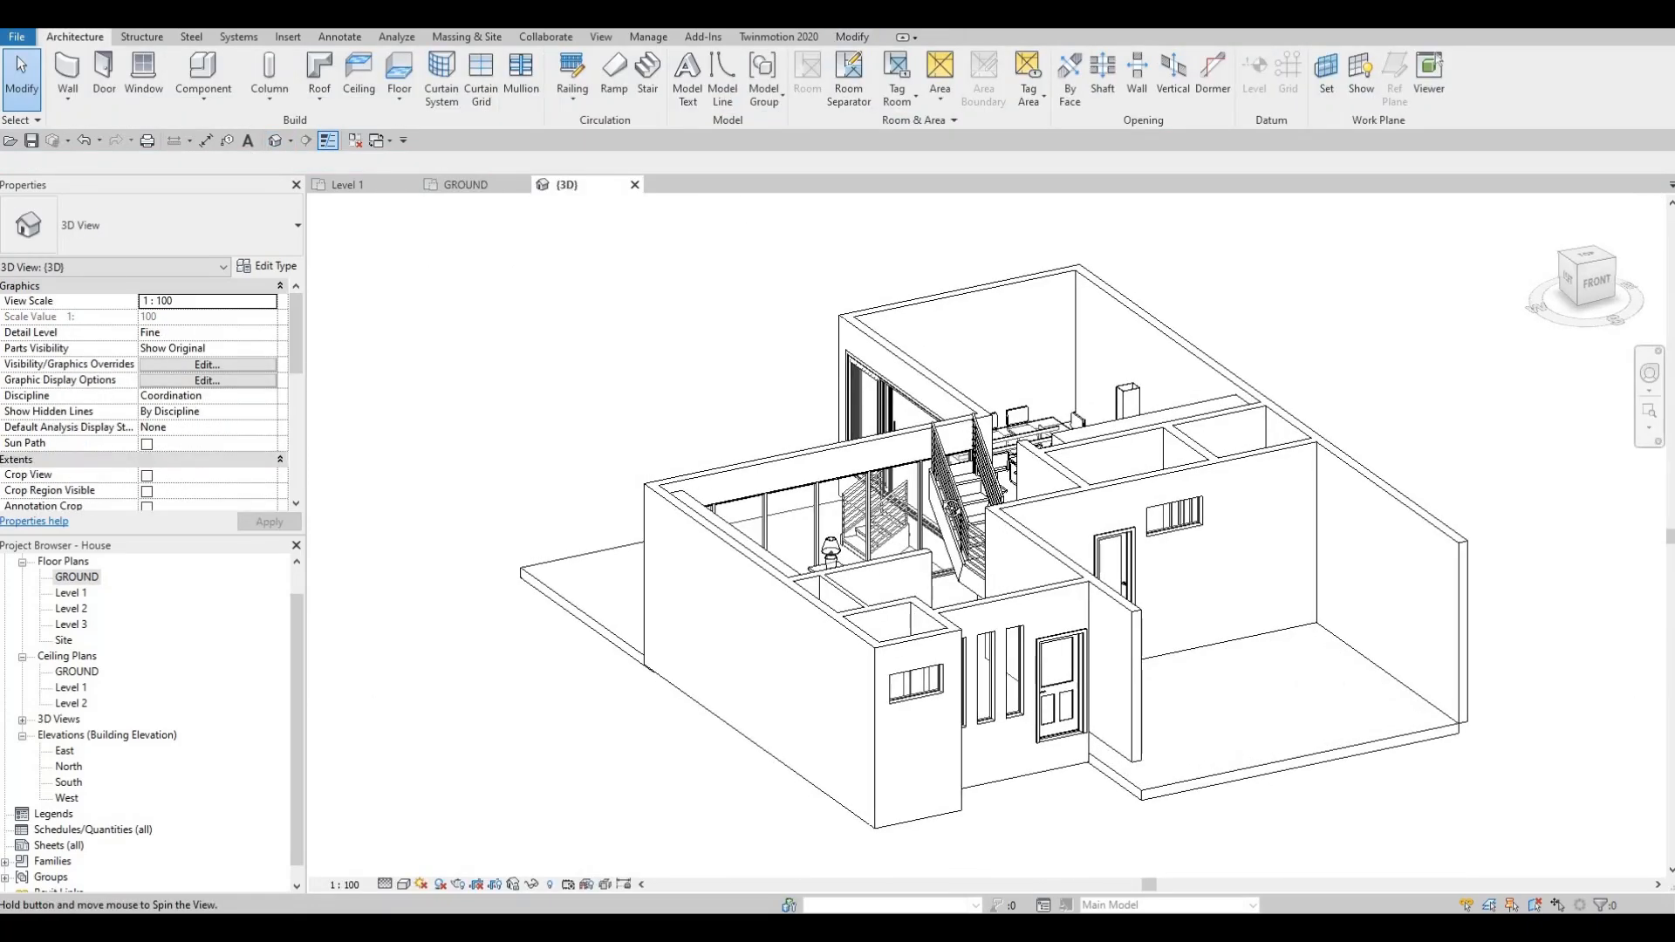
{"action": "middle_click_drag", "start_coordinate": [952, 507], "coordinate": [848, 635], "text": "shift"}
{"action": "scroll", "coordinate": [873, 614], "scroll_direction": "up", "scroll_amount": 3}
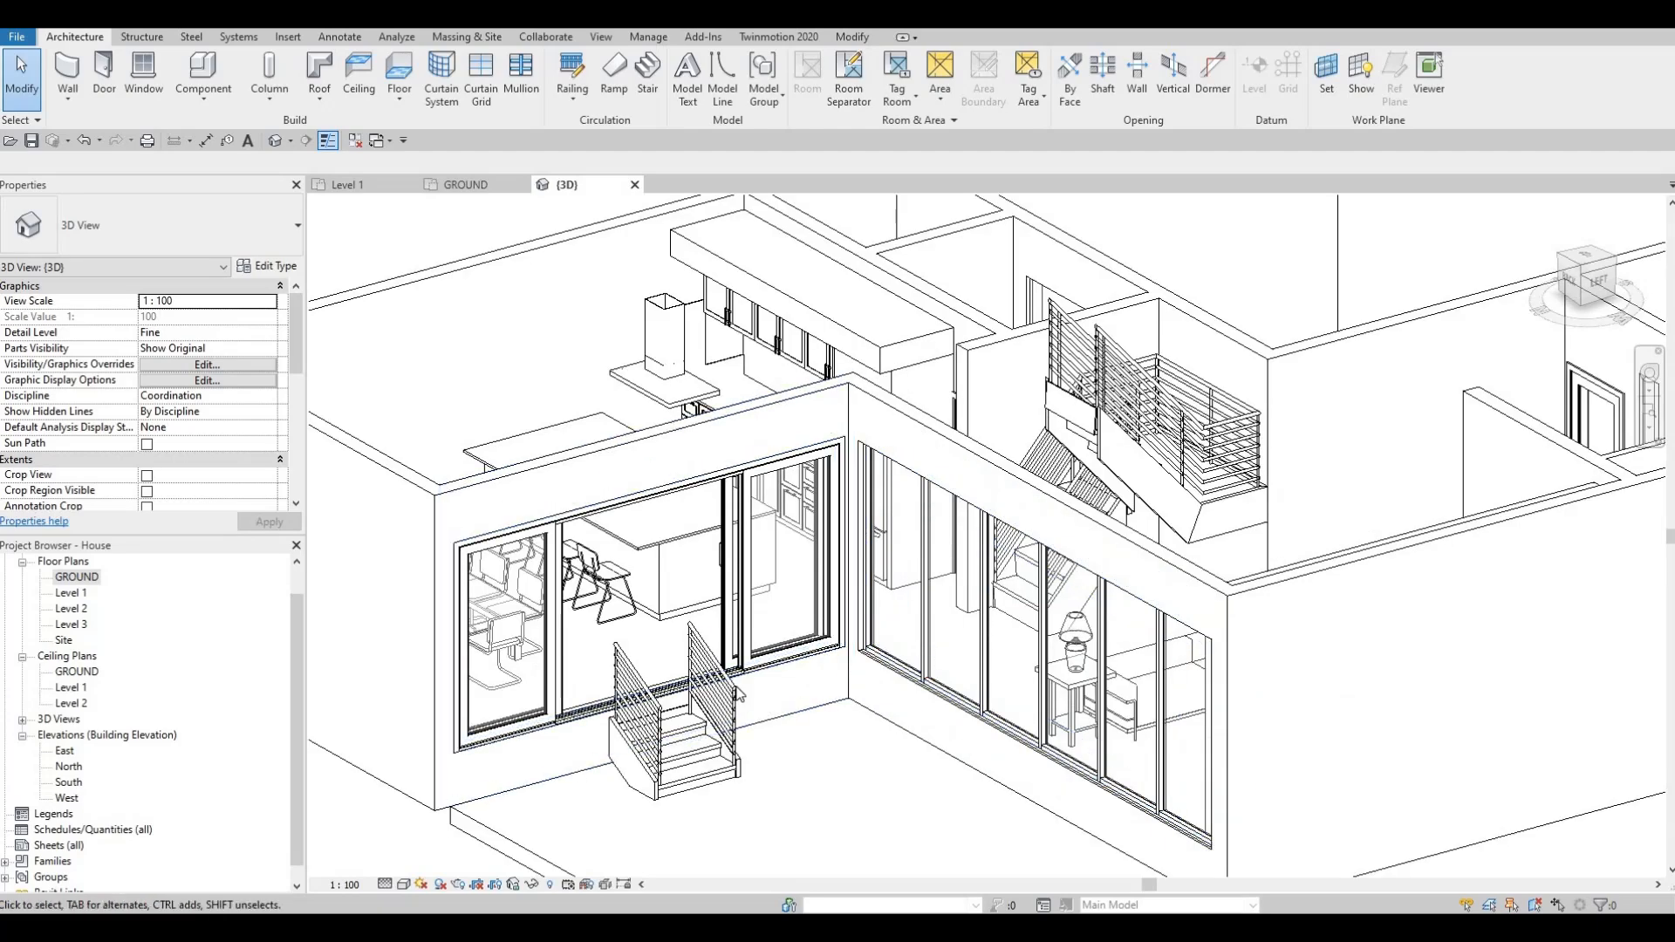
{"action": "left_click", "coordinate": [736, 695]}
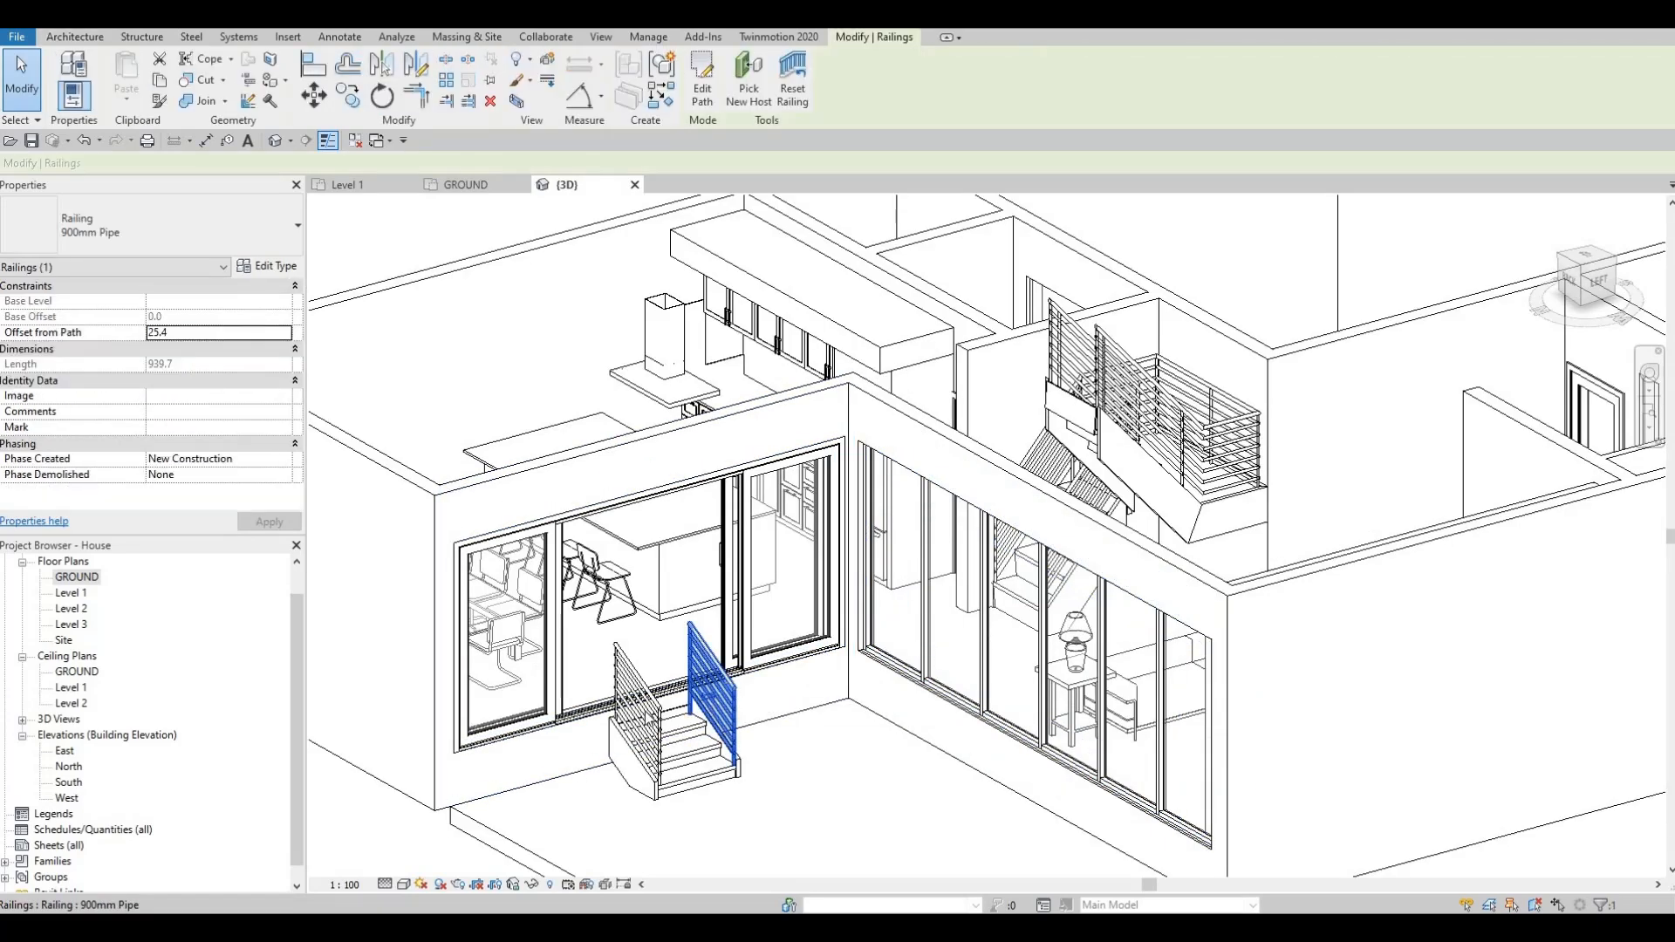
{"action": "key", "text": "Delete"}
{"action": "left_click", "coordinate": [645, 709]}
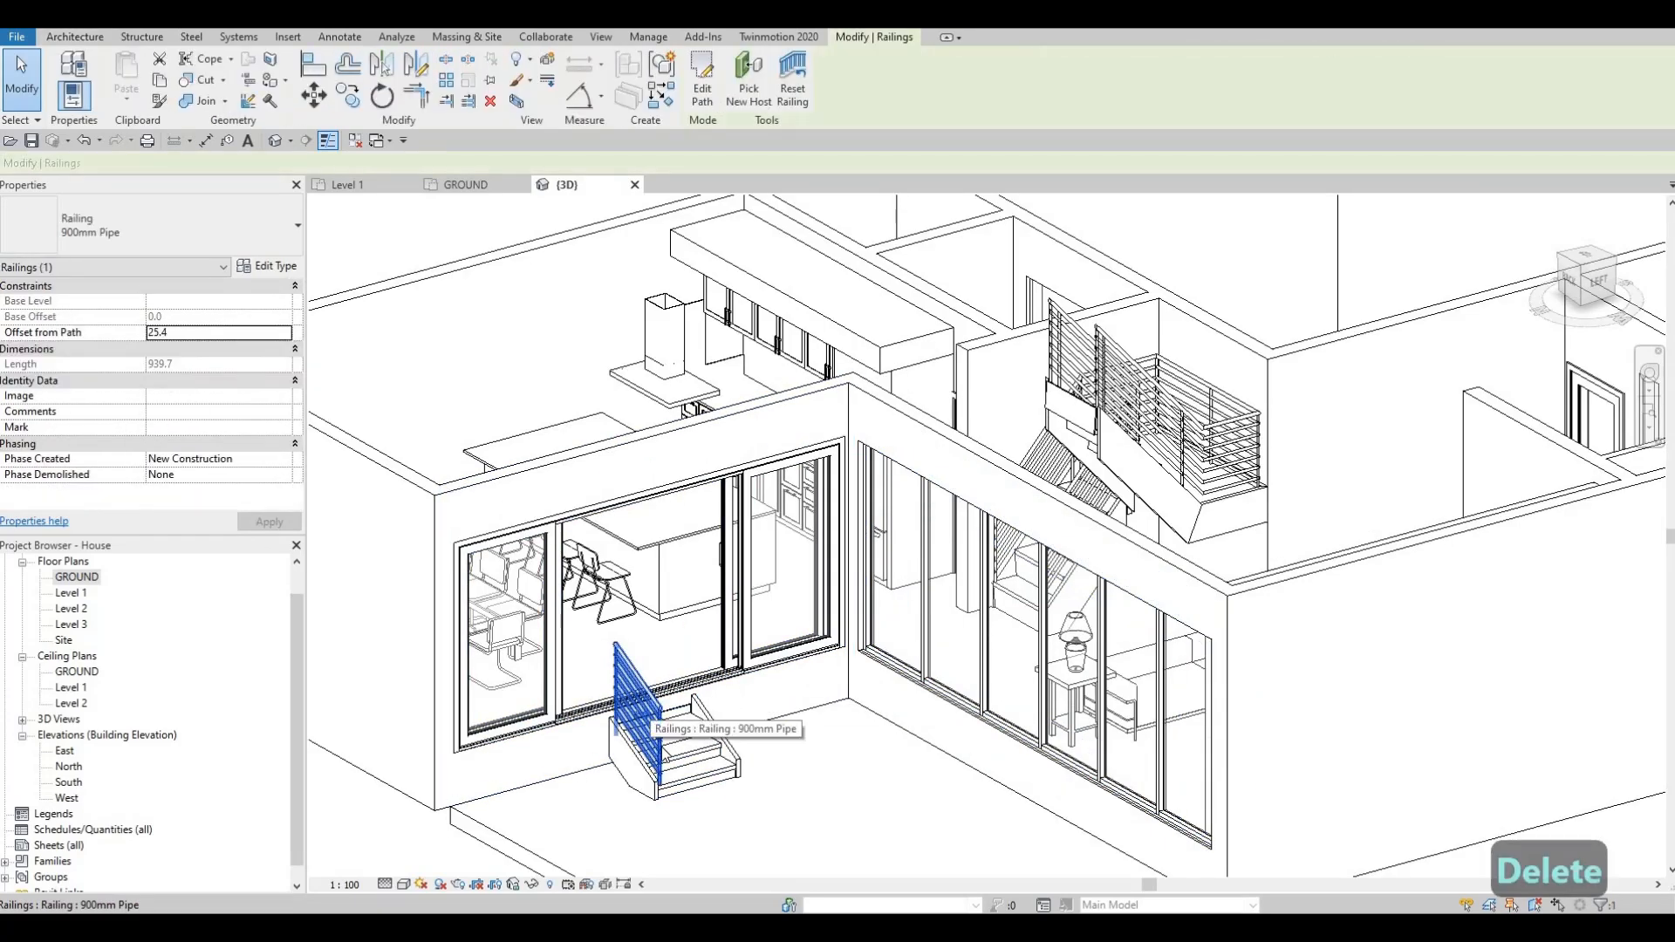
{"action": "key", "text": "Delete"}
{"action": "scroll", "coordinate": [676, 757], "scroll_direction": "up", "scroll_amount": 2}
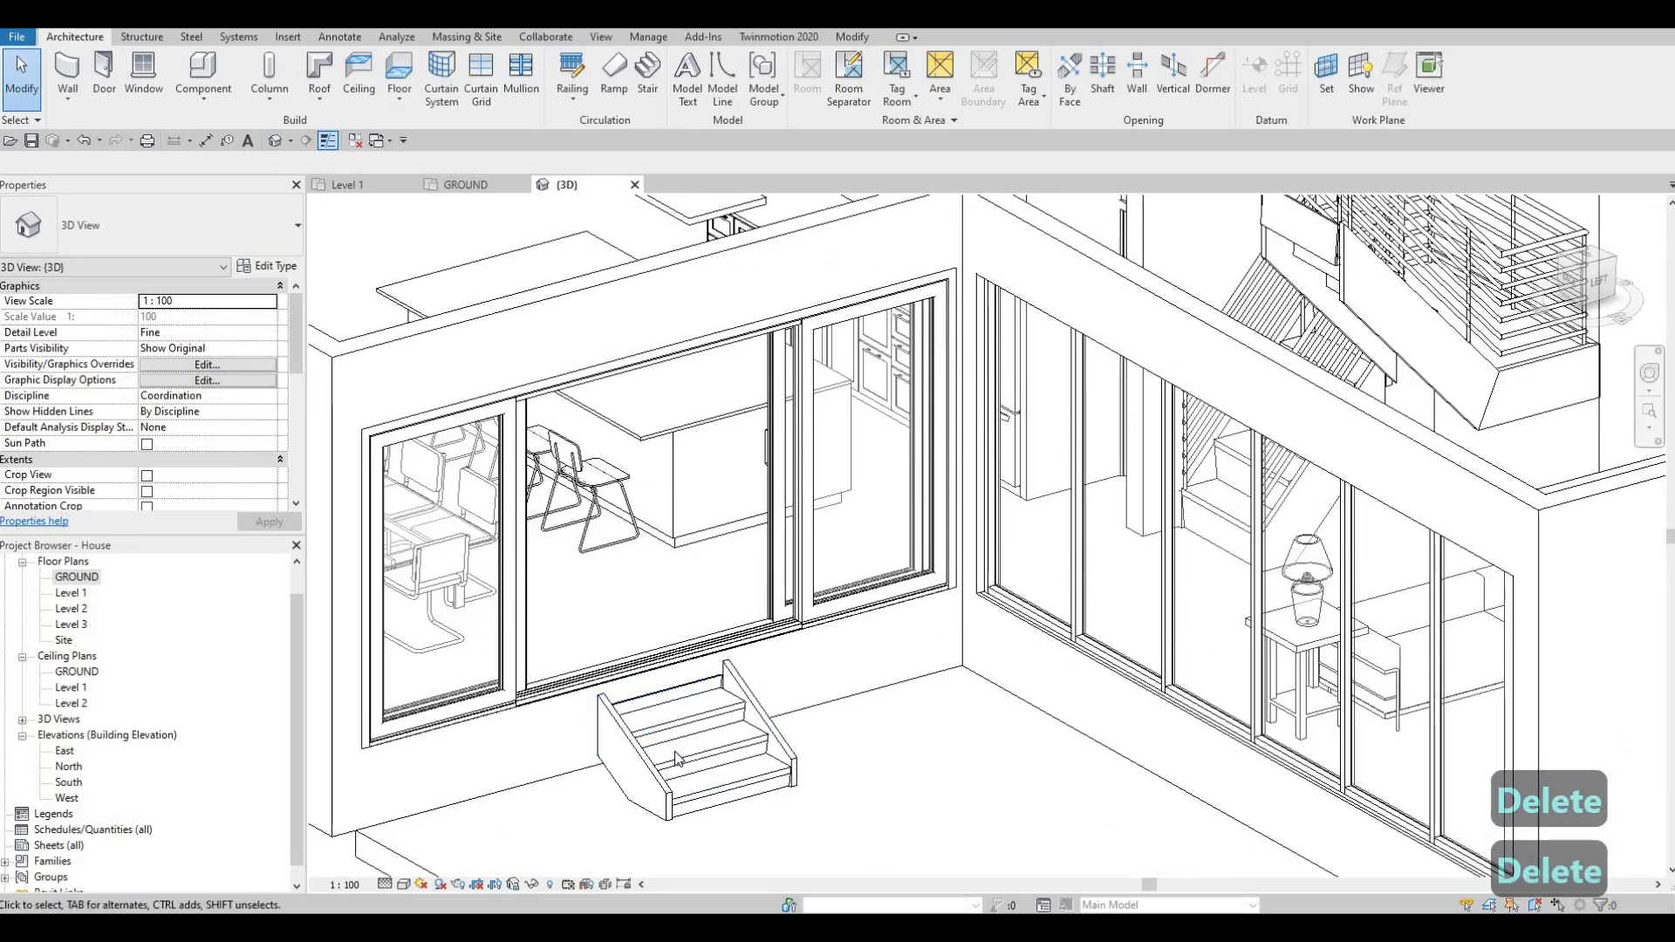
Change the exterior stair's type to Cast-In-Place Monolithic Stair.
{"action": "key", "text": "Escape"}
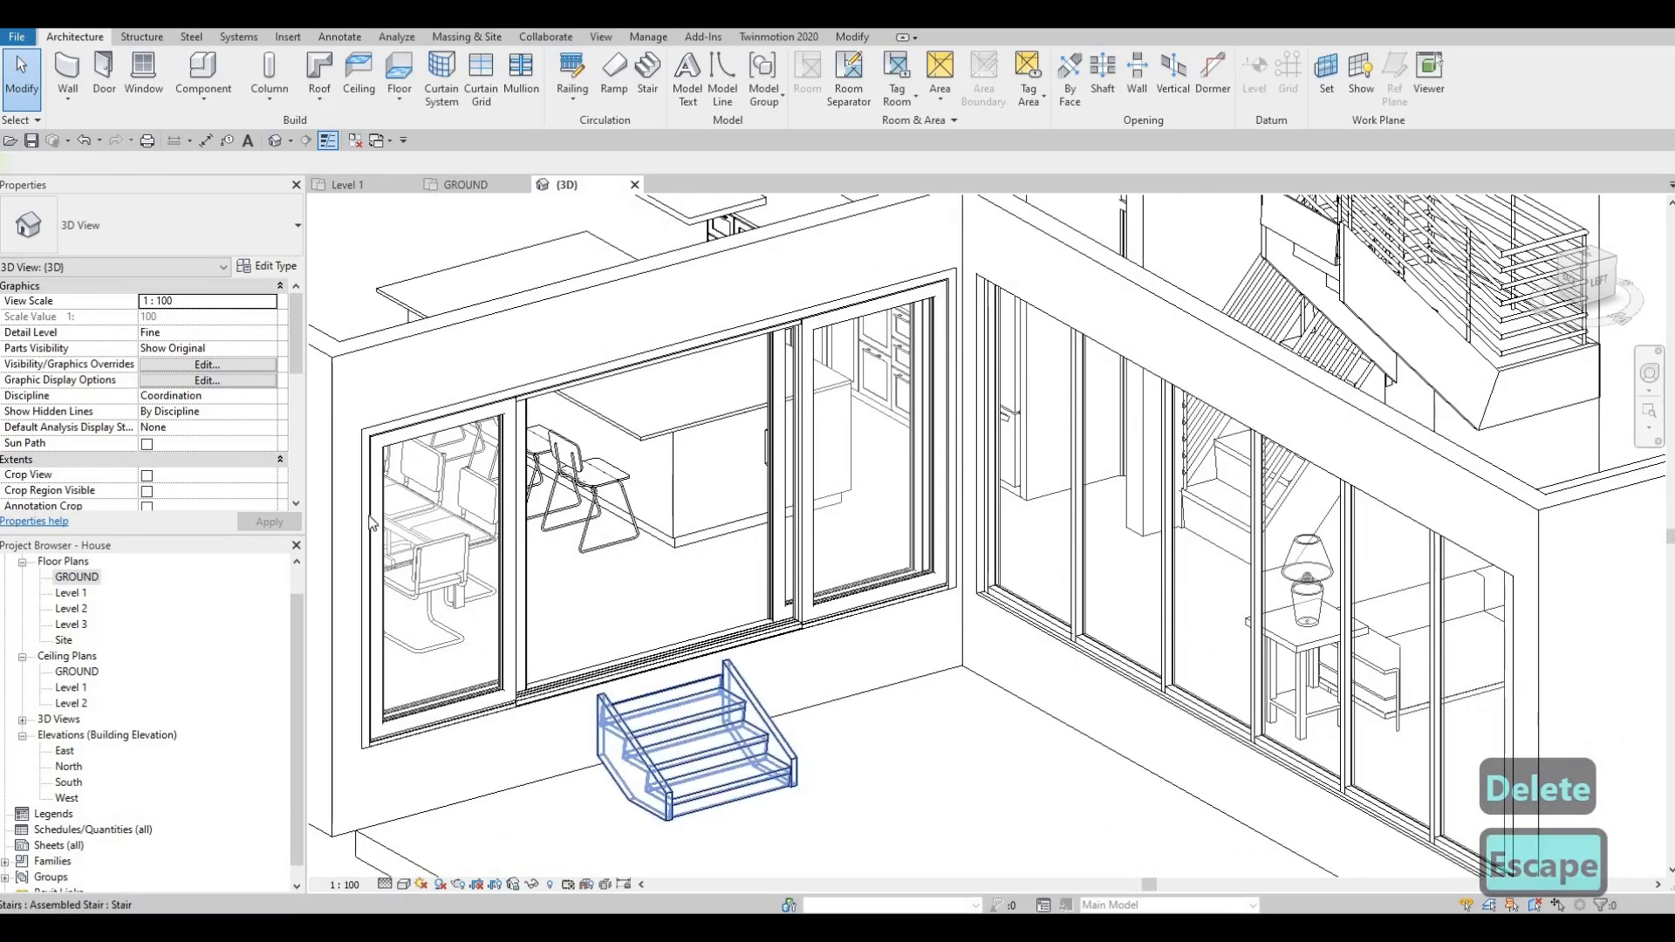
{"action": "left_click", "coordinate": [139, 228]}
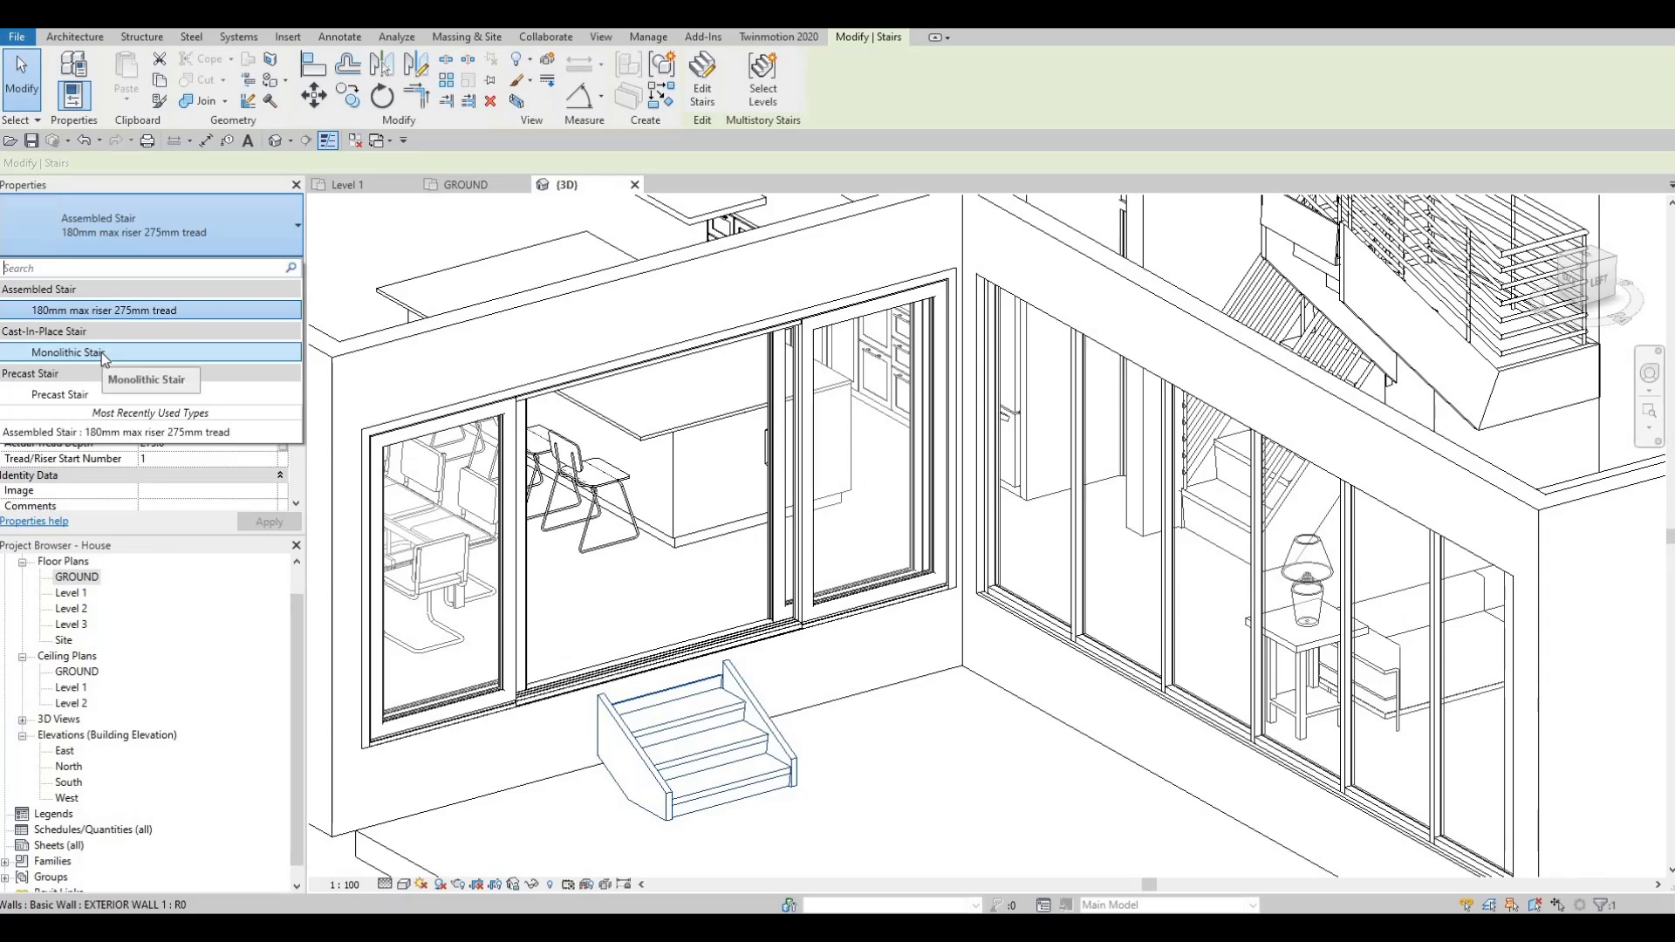
{"action": "left_click", "coordinate": [103, 353]}
{"action": "key", "text": "Escape"}
{"action": "key", "text": "Escape"}
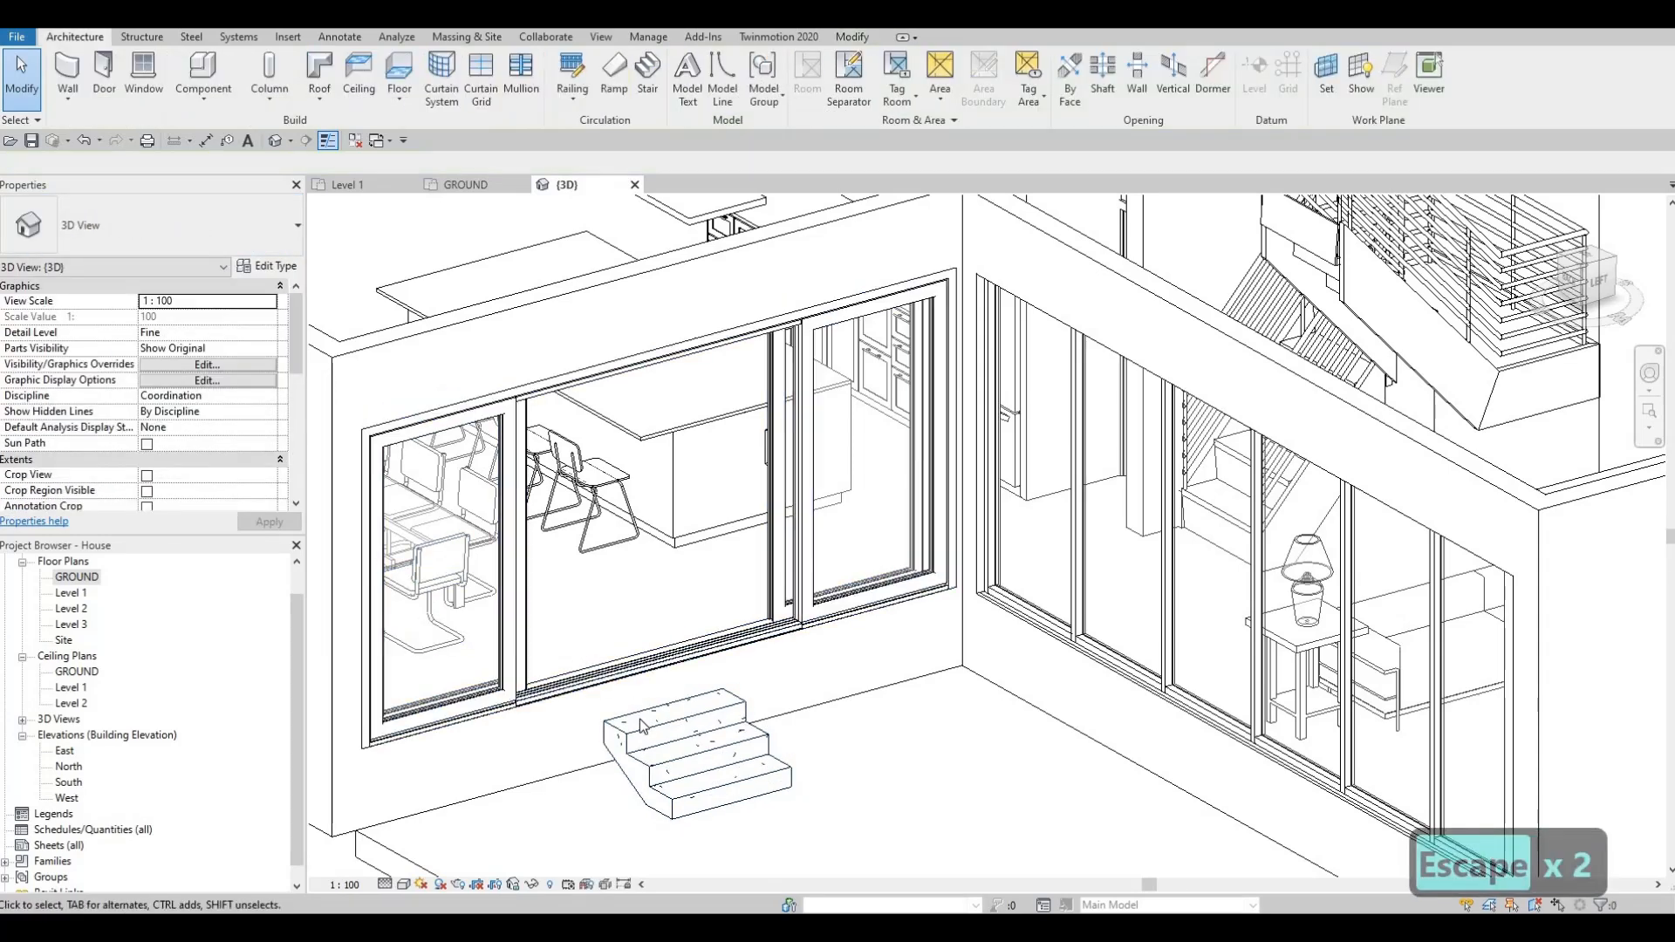
Select the exterior stair and examine it from the side in the 3D view.
{"action": "left_click", "coordinate": [657, 702]}
{"action": "middle_click_drag", "start_coordinate": [656, 702], "coordinate": [667, 679]}
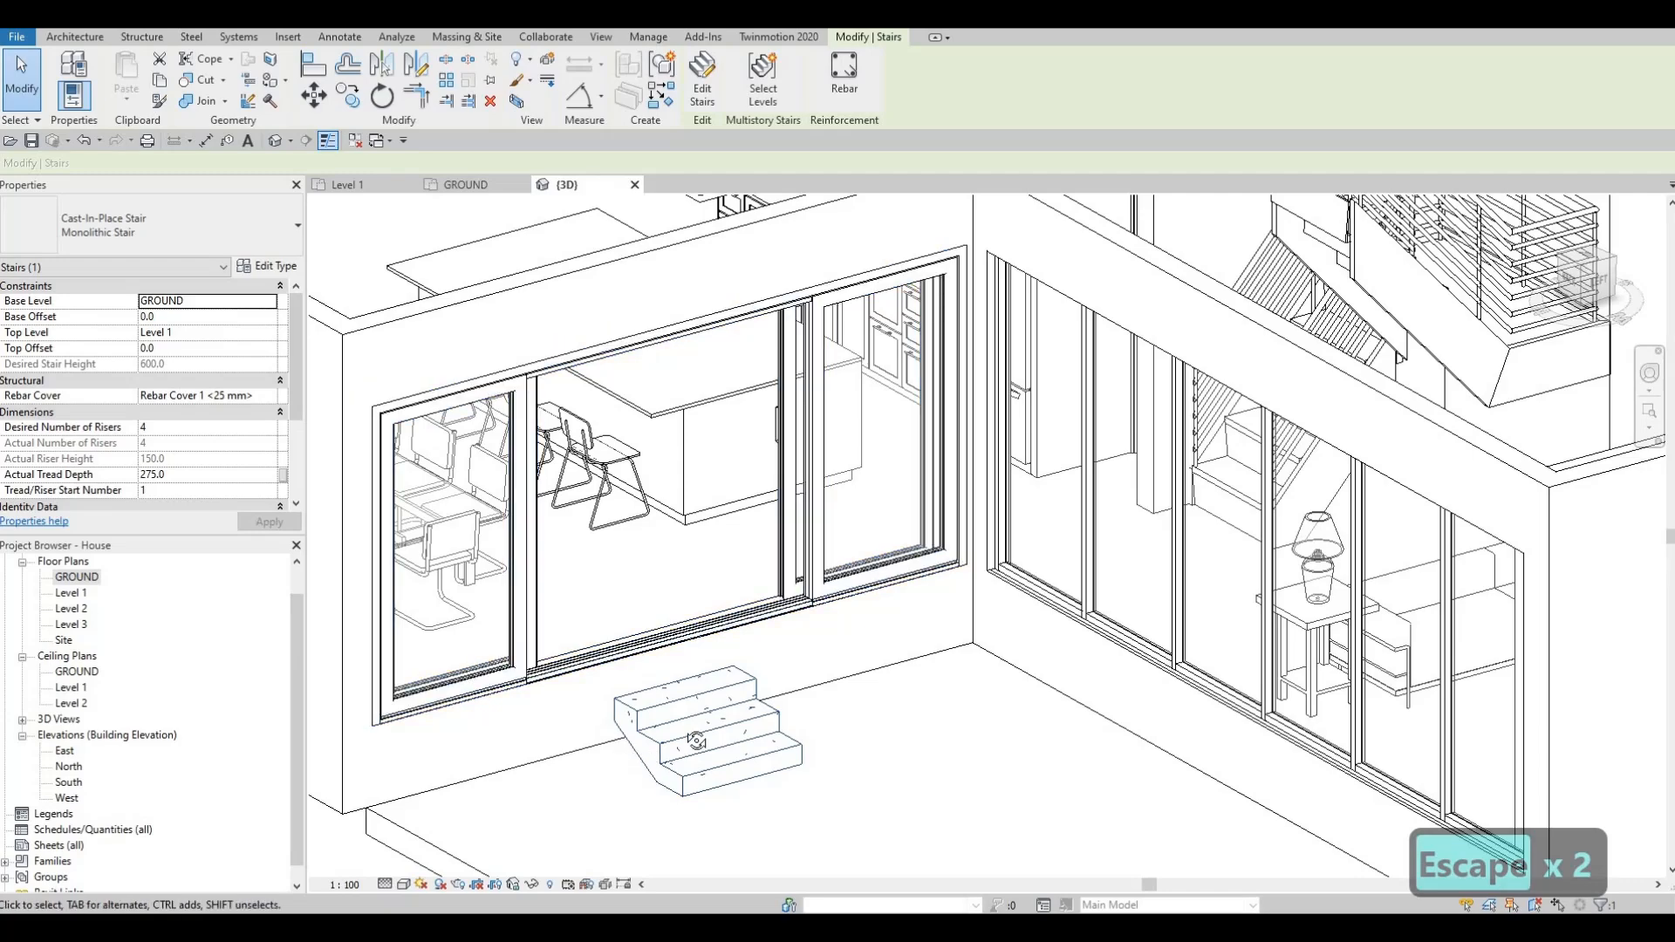
{"action": "middle_click_drag", "start_coordinate": [624, 752], "coordinate": [345, 643], "text": "shift"}
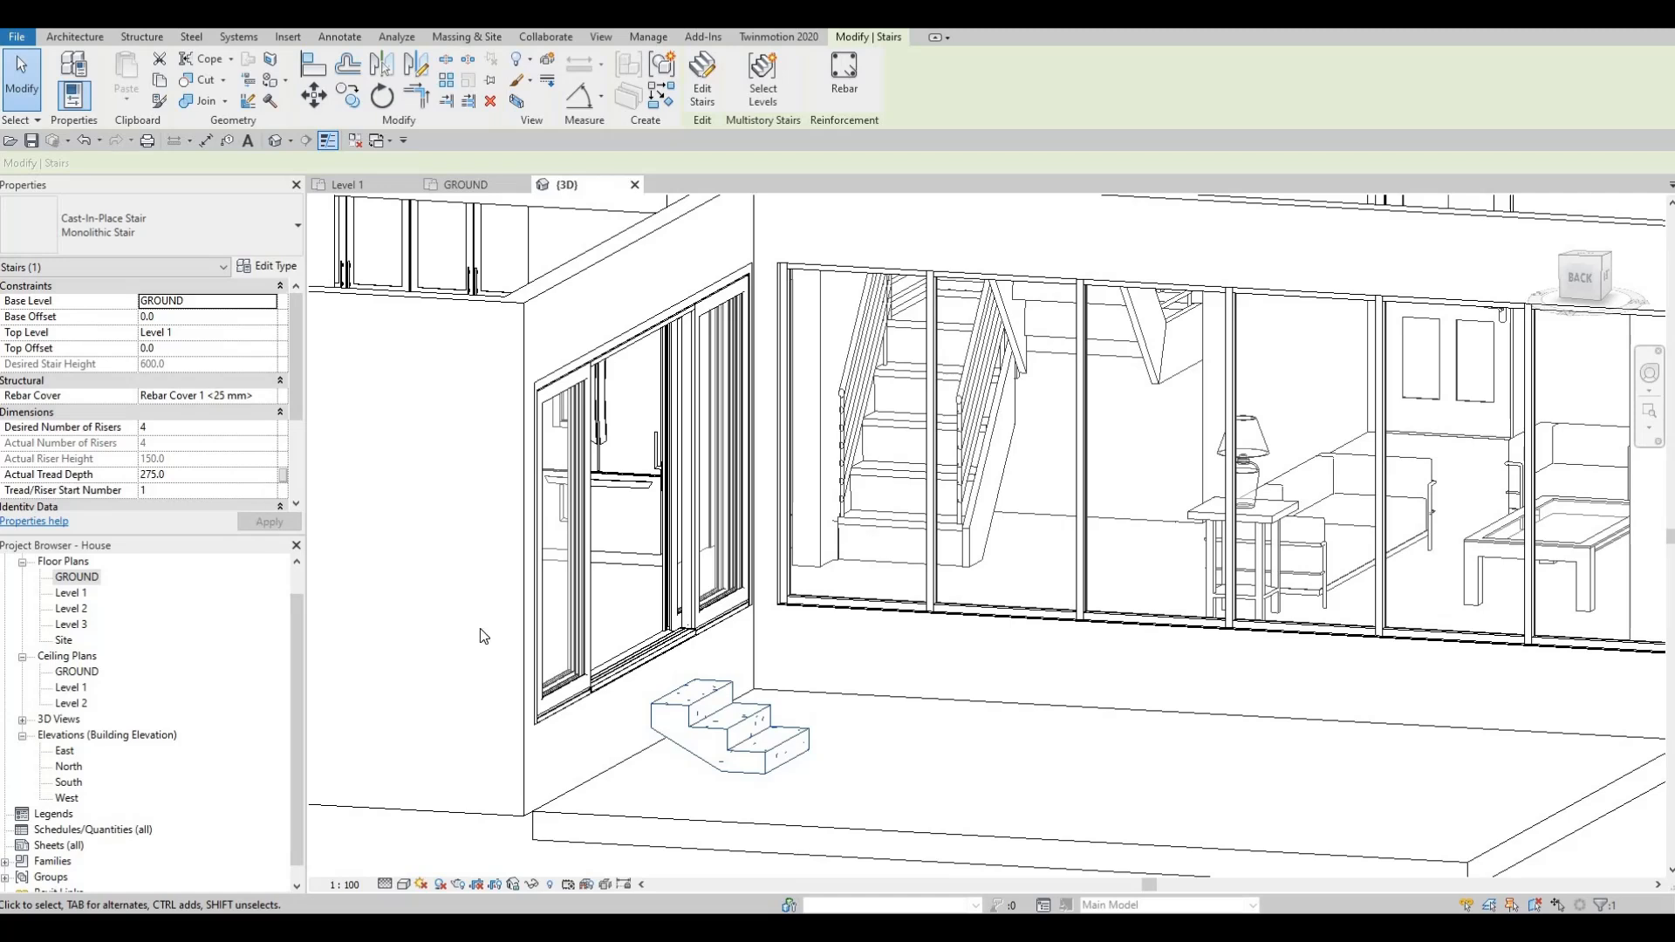
Try changing the exterior stair's desired number of risers to 5, and undo the change.
{"action": "key", "text": "Escape"}
{"action": "key", "text": "Escape"}
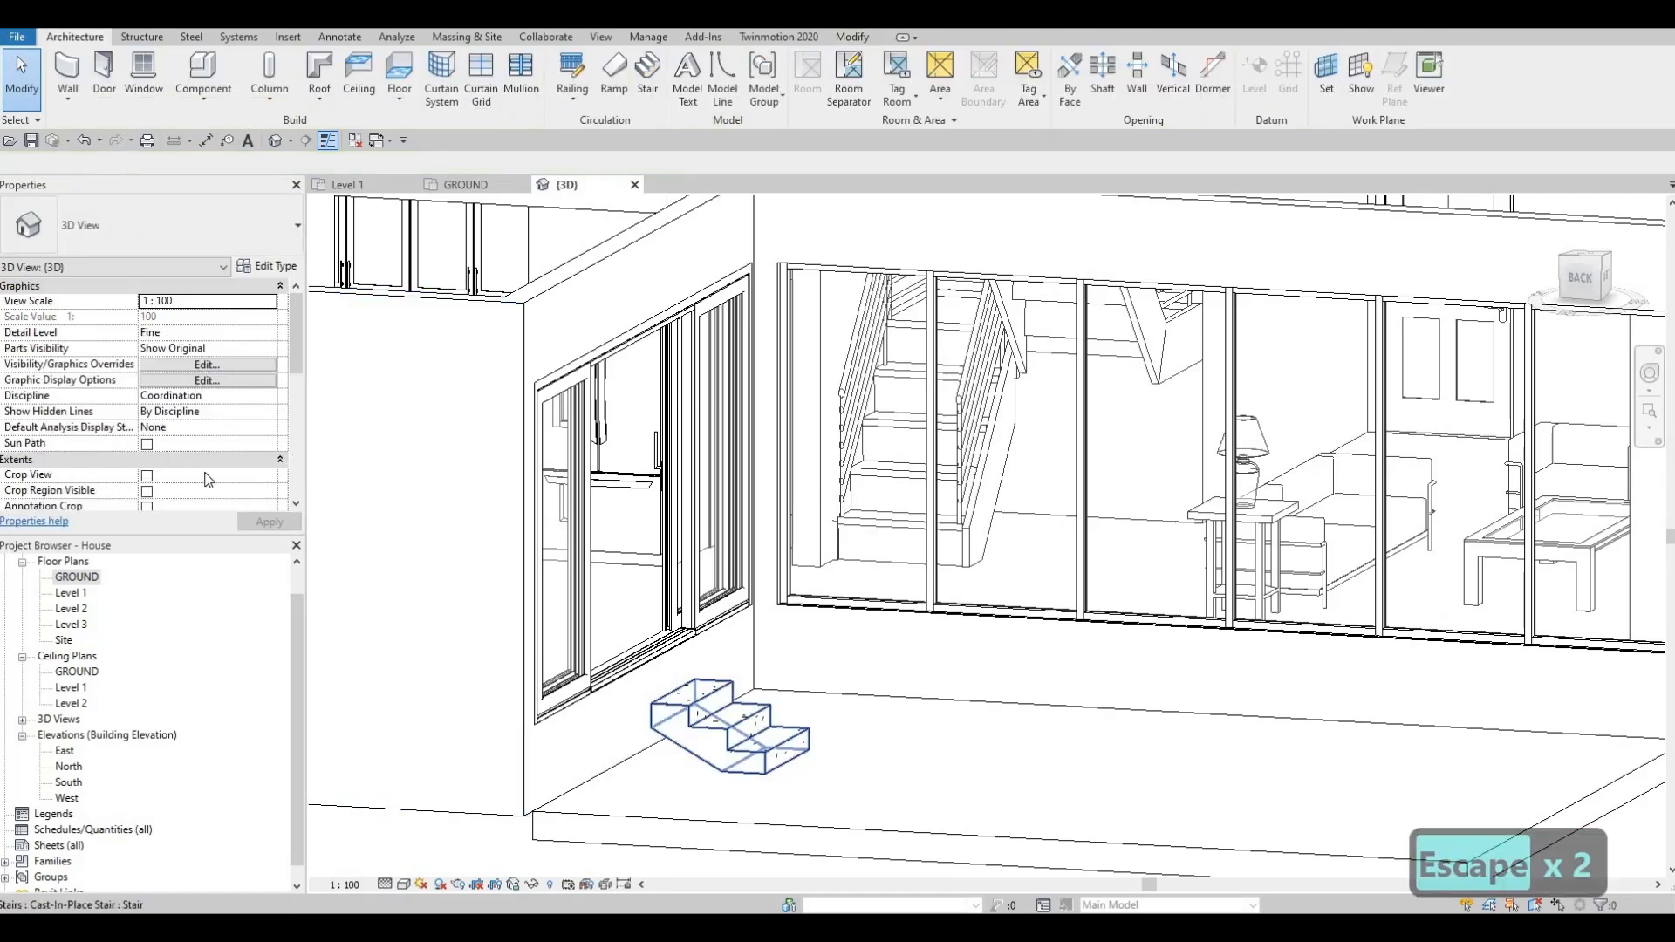
{"action": "left_click", "coordinate": [190, 429]}
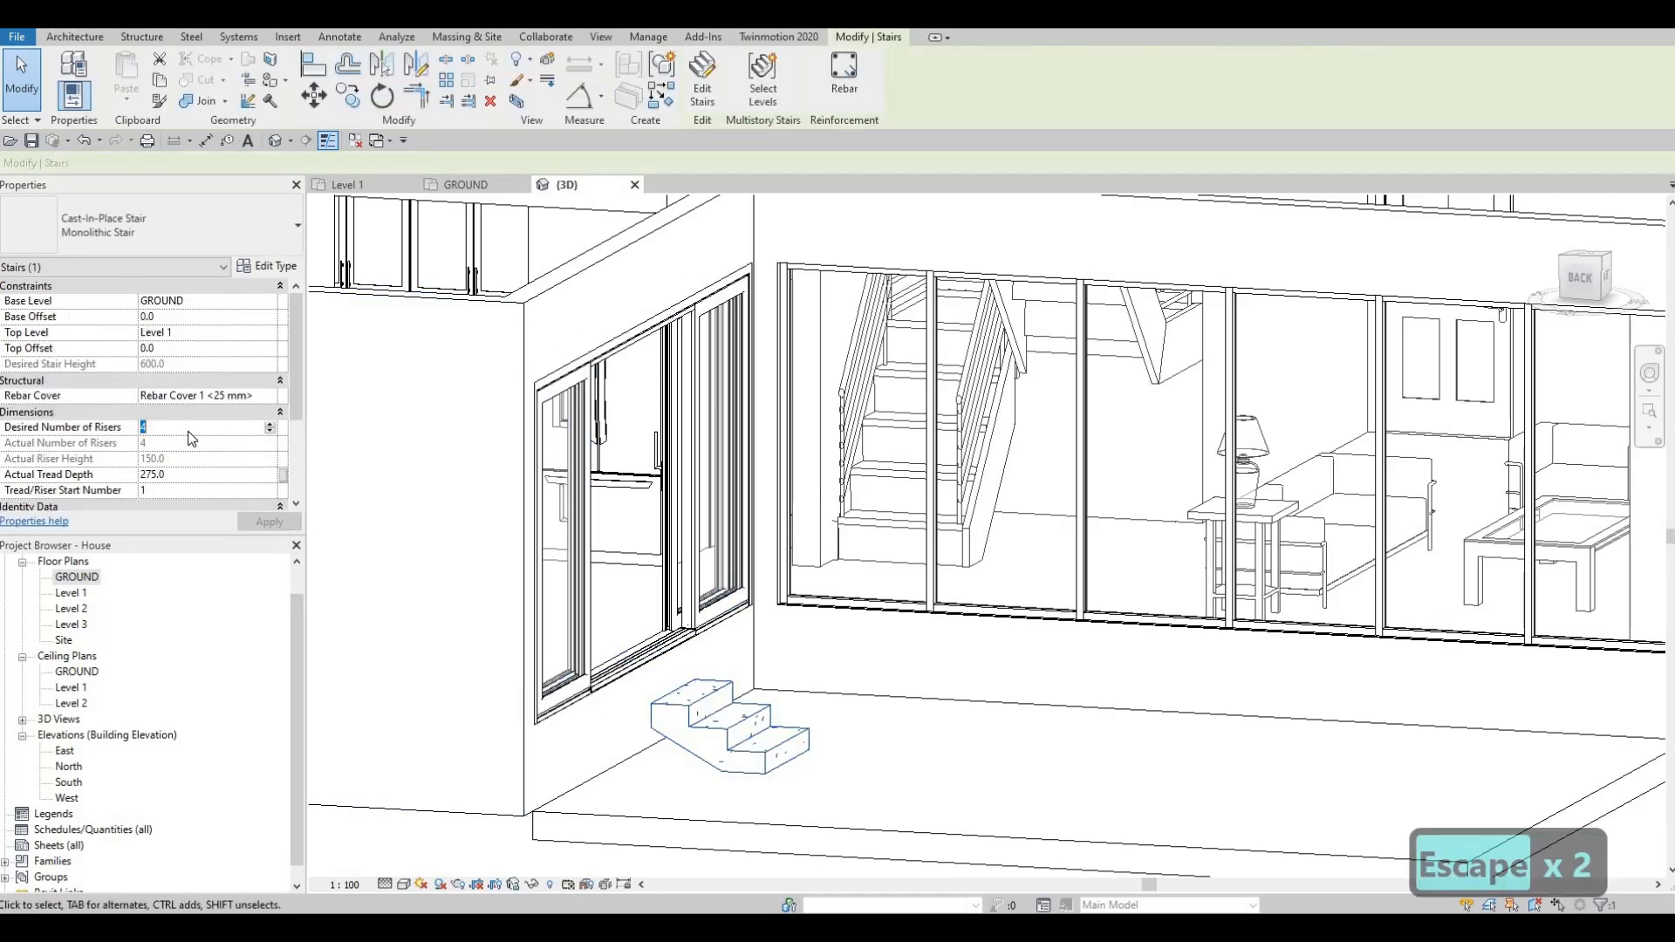
{"action": "type", "text": "5"}
{"action": "key", "text": "Return"}
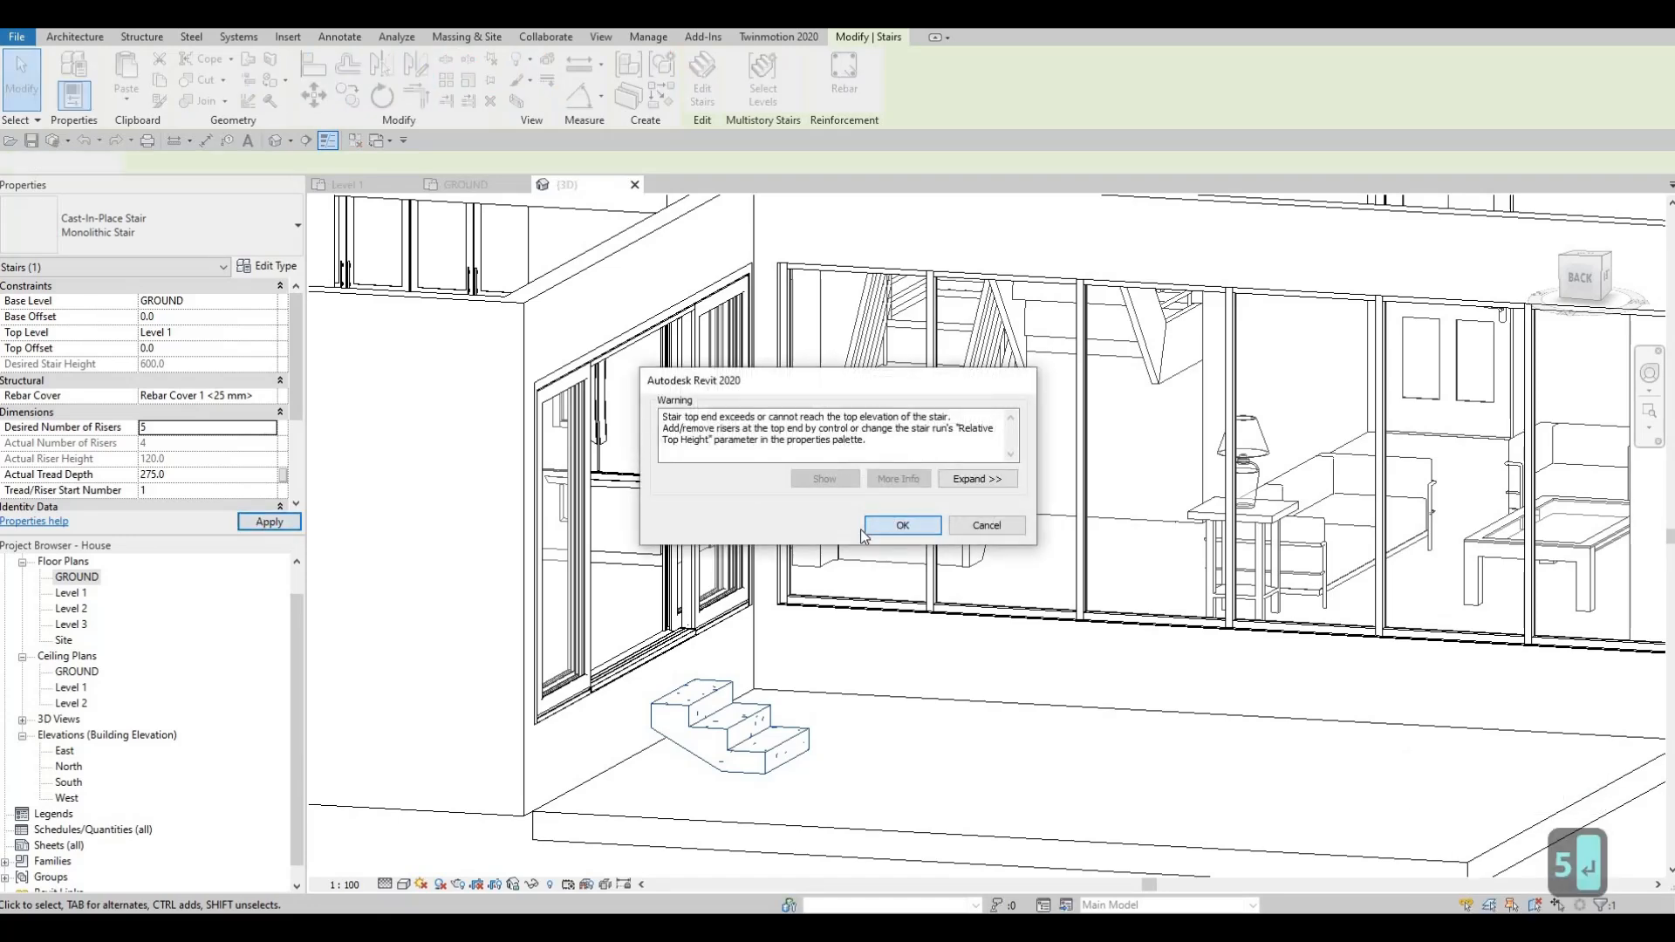
{"action": "left_click", "coordinate": [866, 530]}
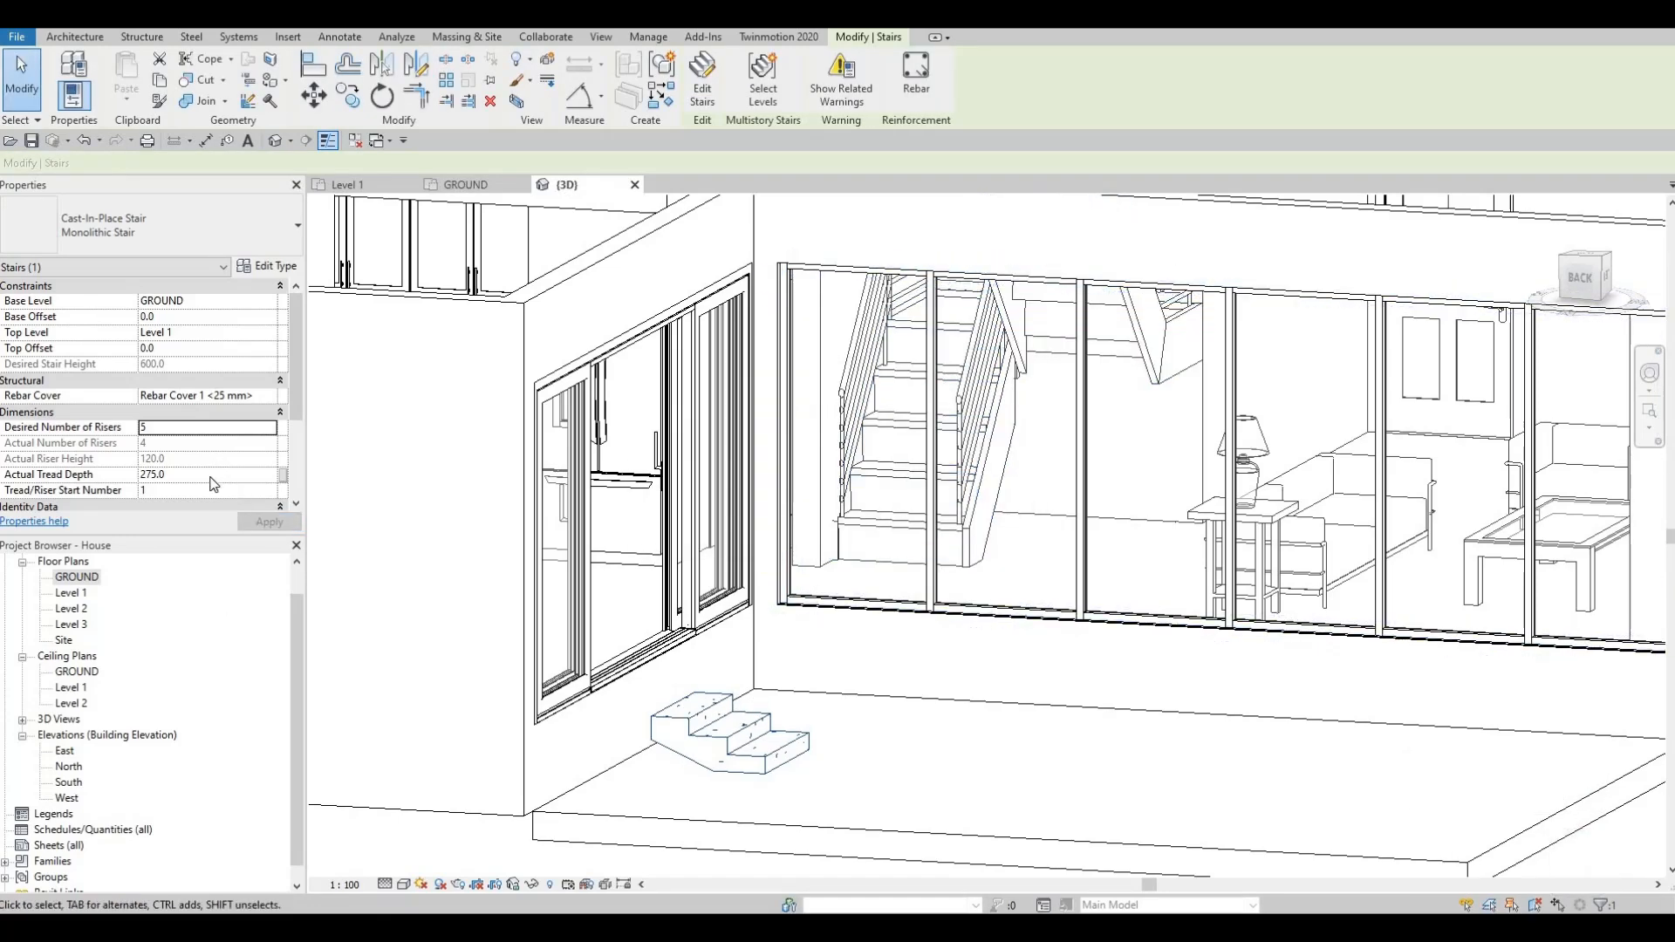
{"action": "key", "text": "ctrl+z"}
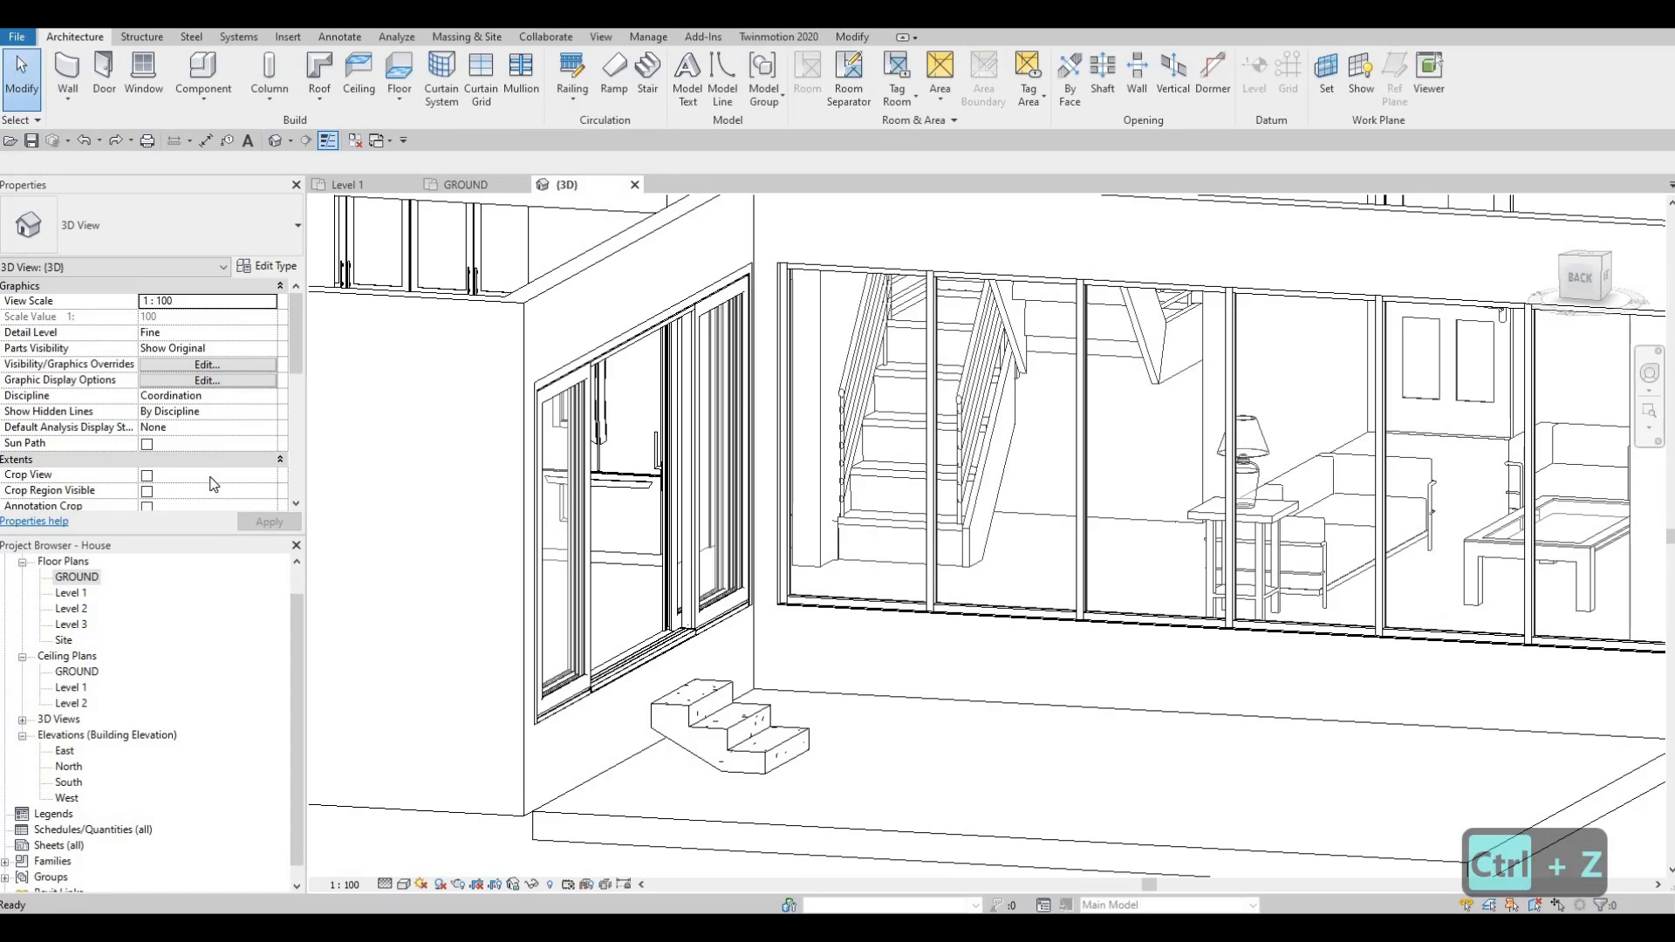
{"action": "key", "text": "ctrl+z"}
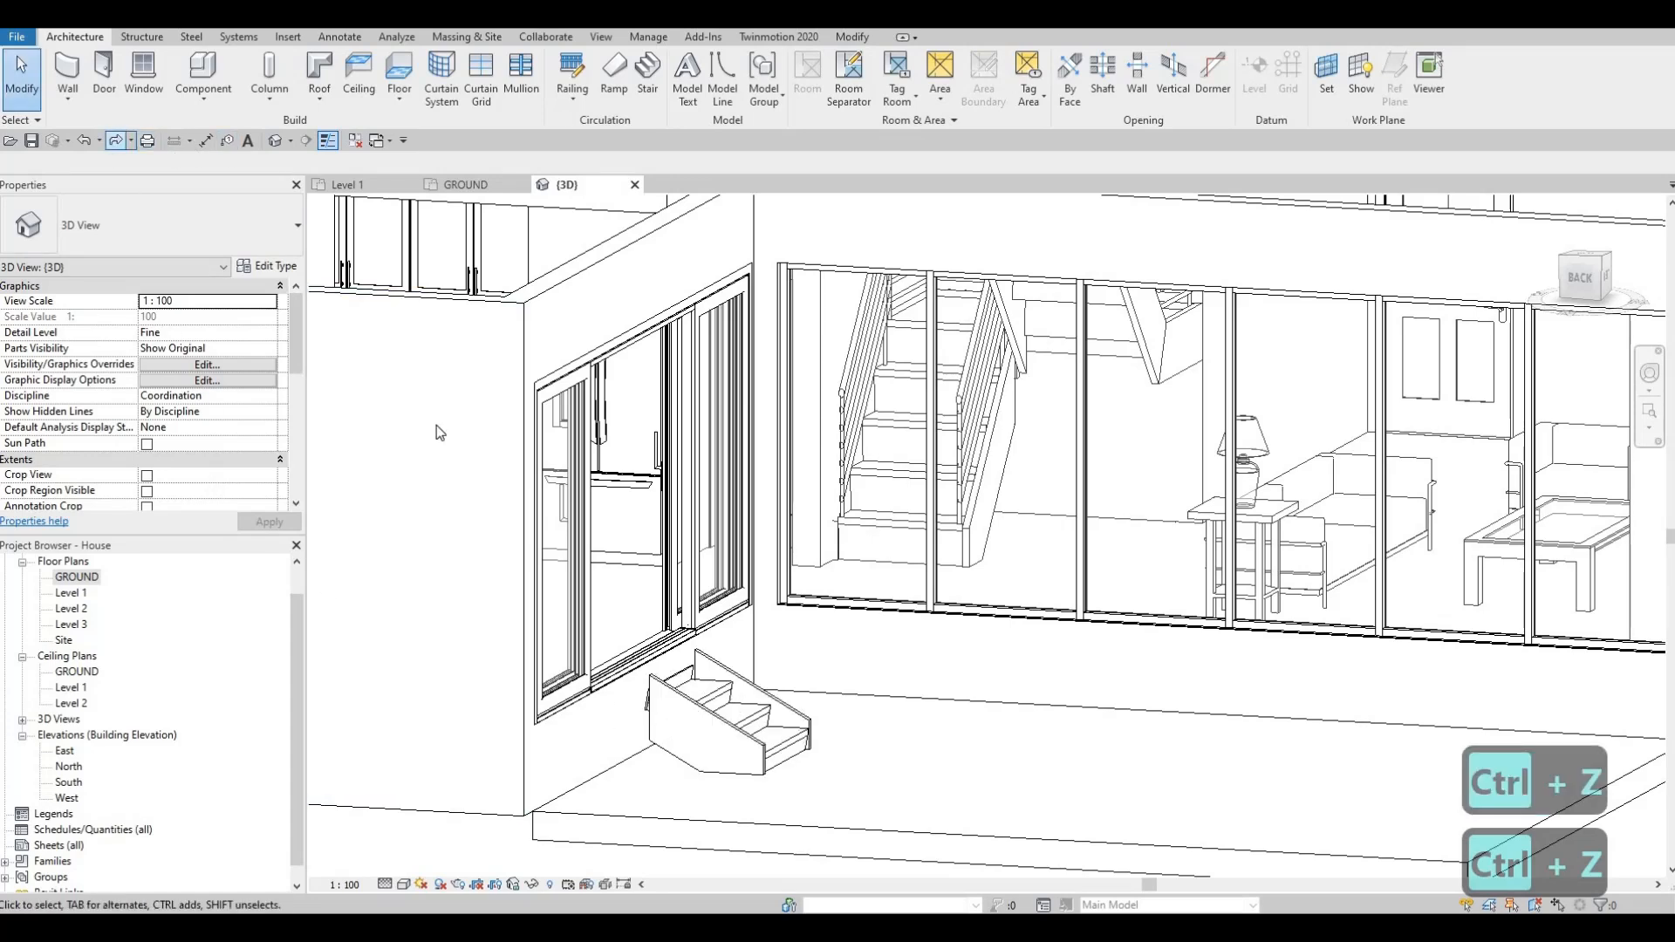
Open the exterior monolithic stair for editing and select its run.
{"action": "left_click", "coordinate": [728, 724]}
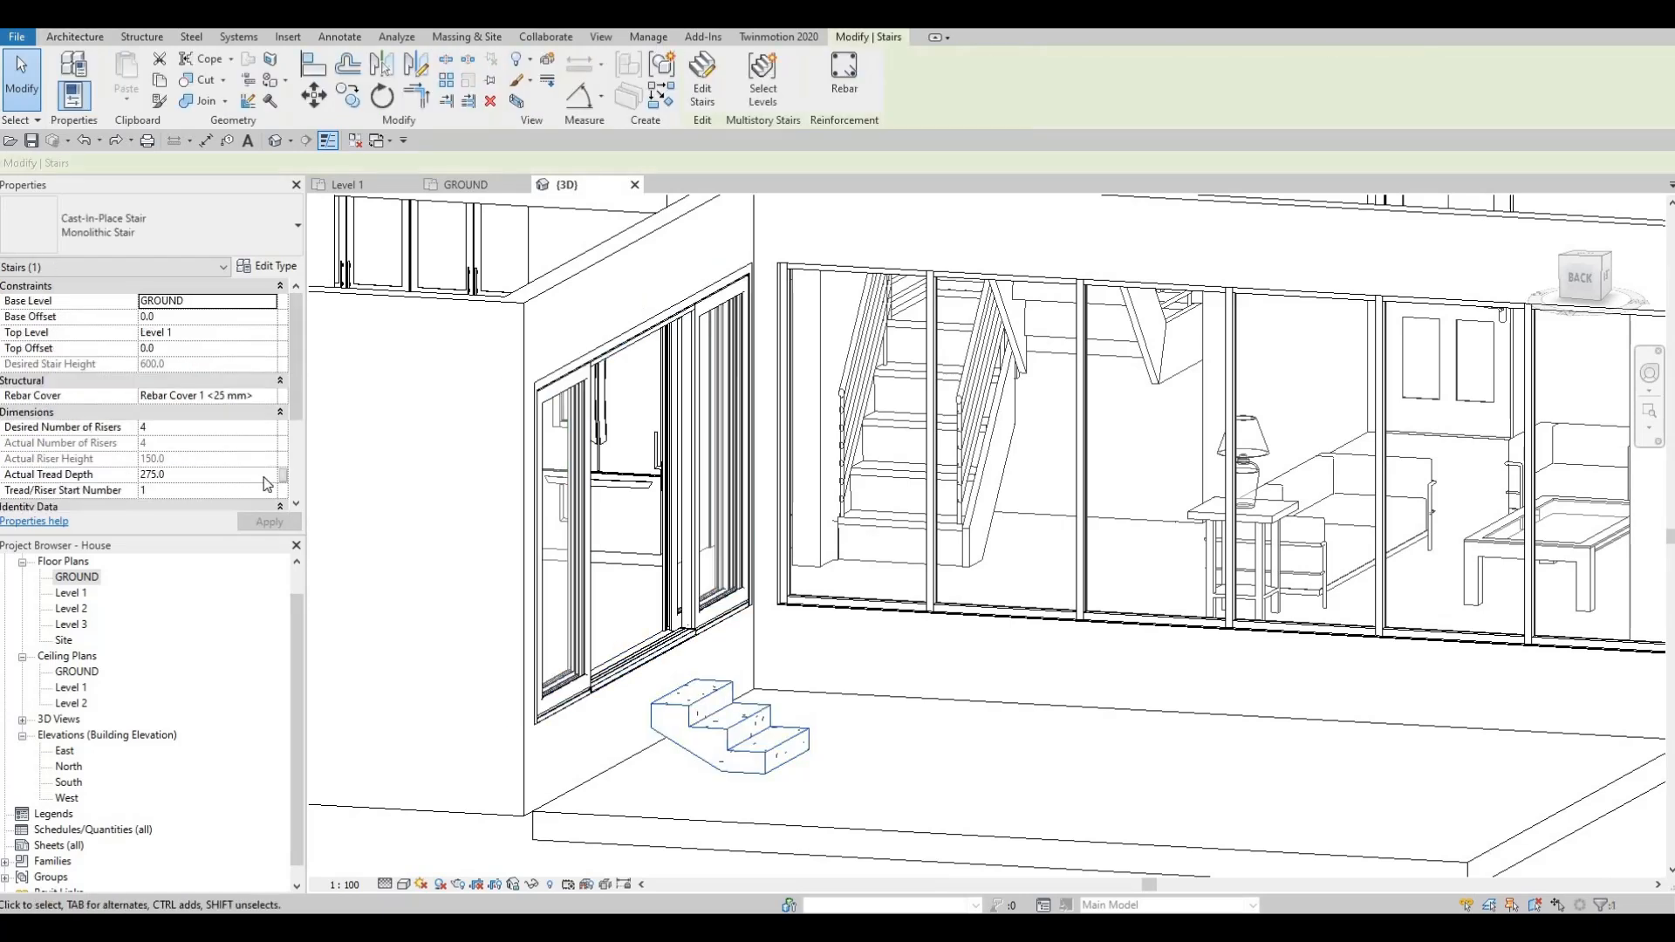
{"action": "scroll", "coordinate": [209, 471], "scroll_direction": "down", "scroll_amount": 2}
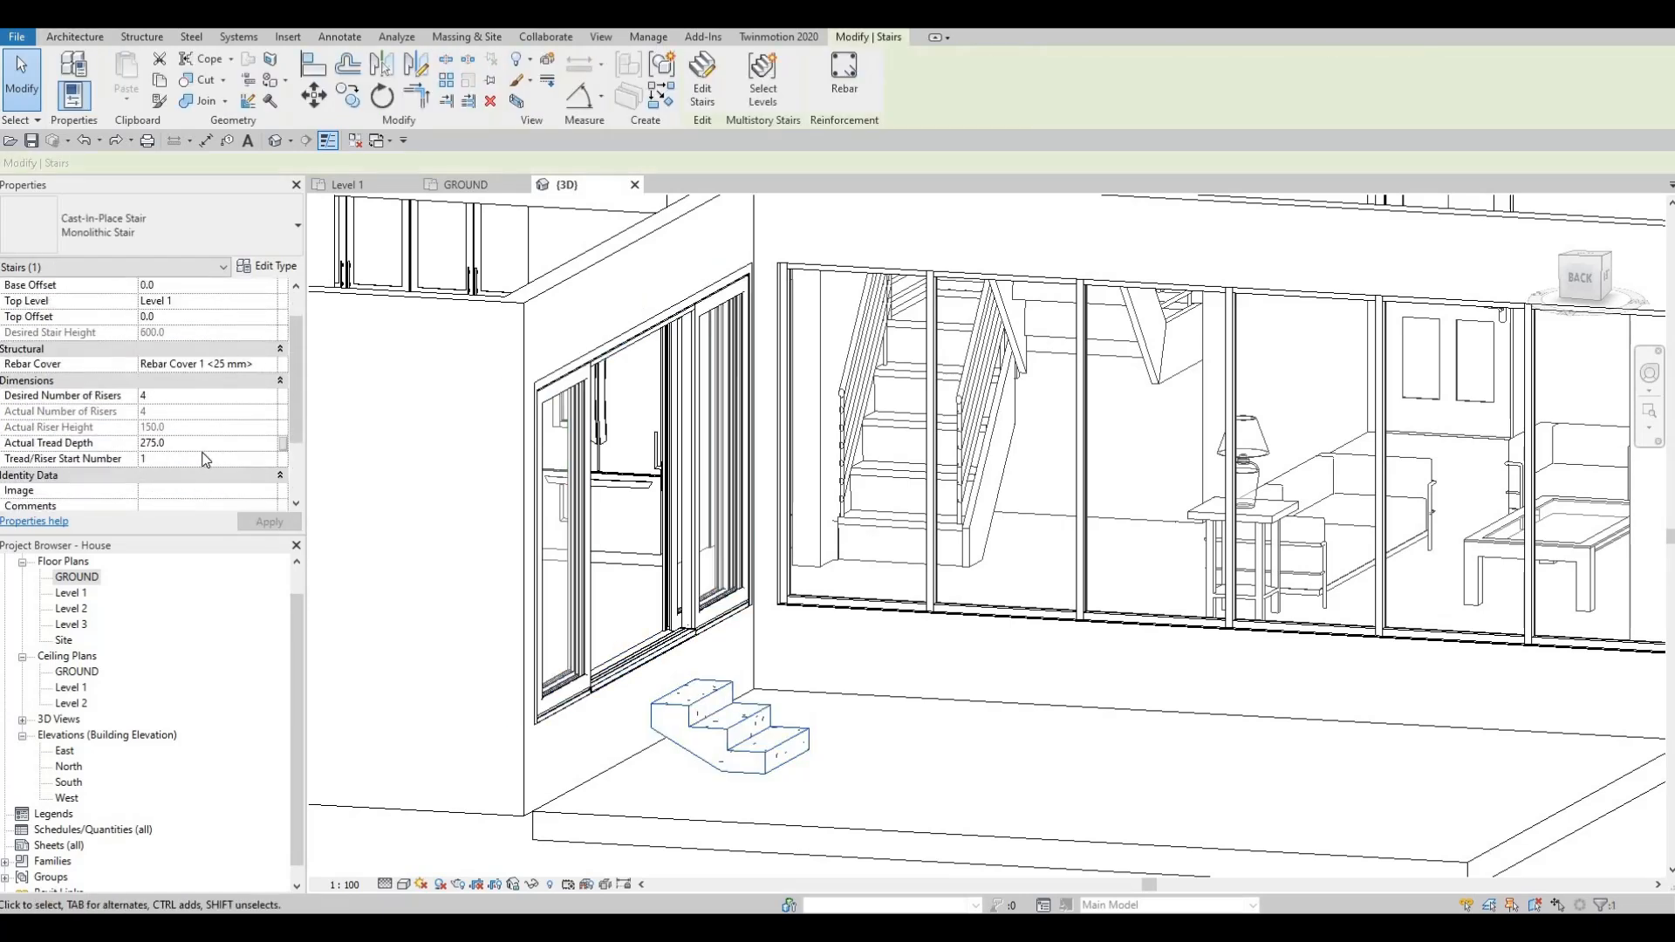
{"action": "scroll", "coordinate": [206, 456], "scroll_direction": "up", "scroll_amount": 2}
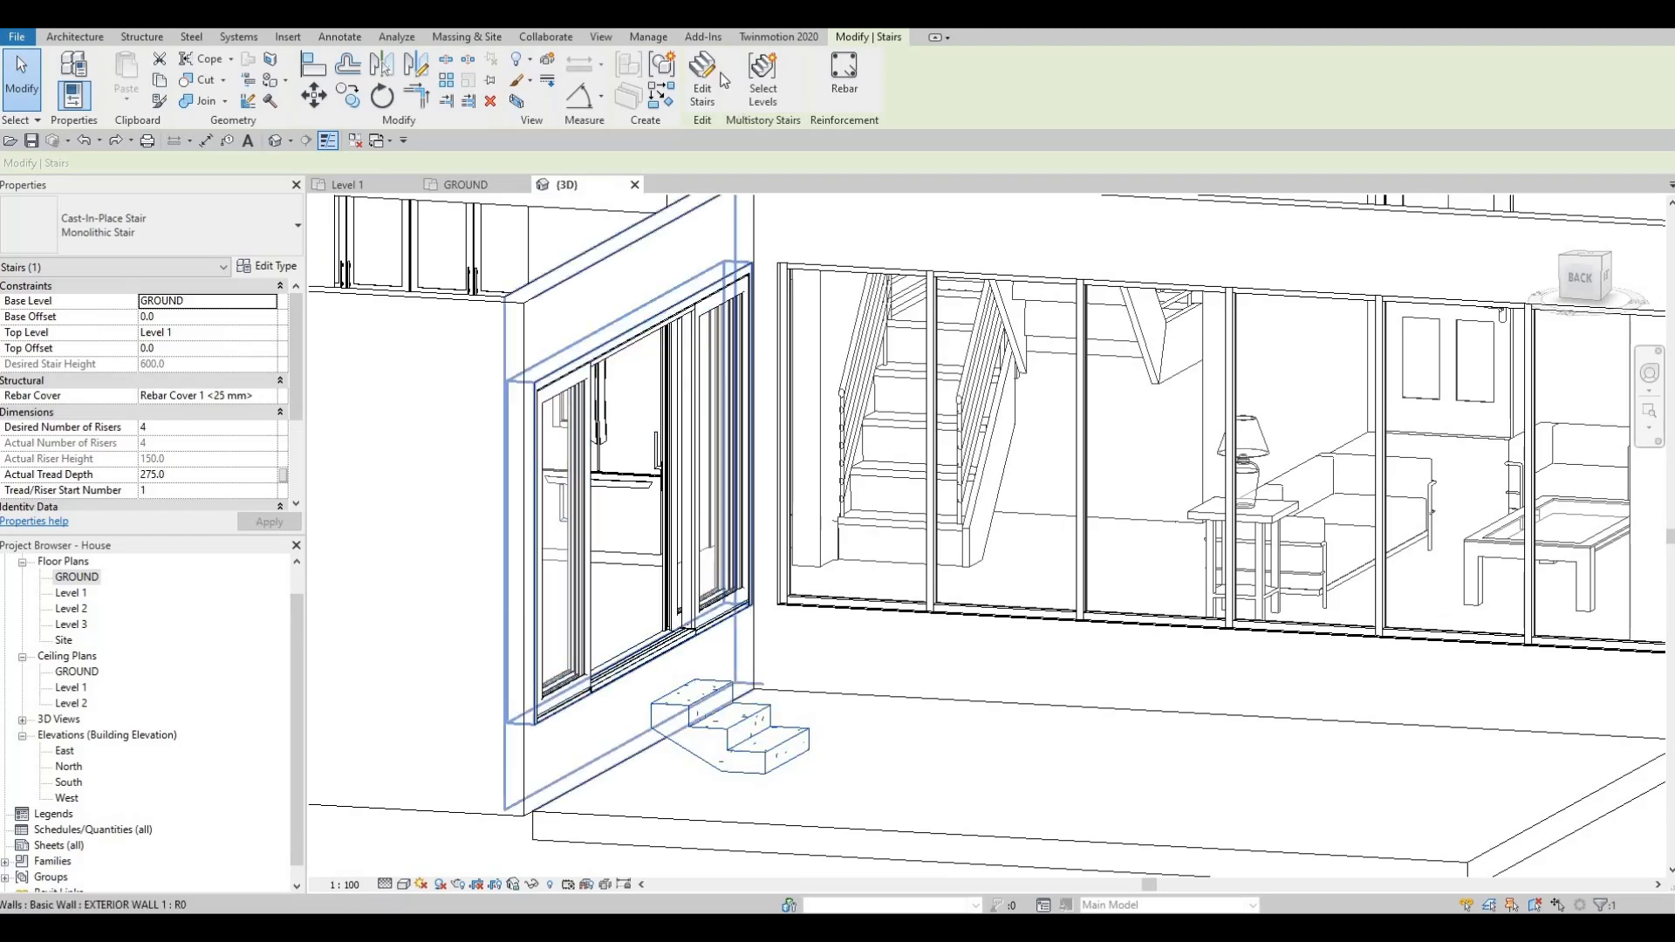
{"action": "left_click", "coordinate": [717, 81]}
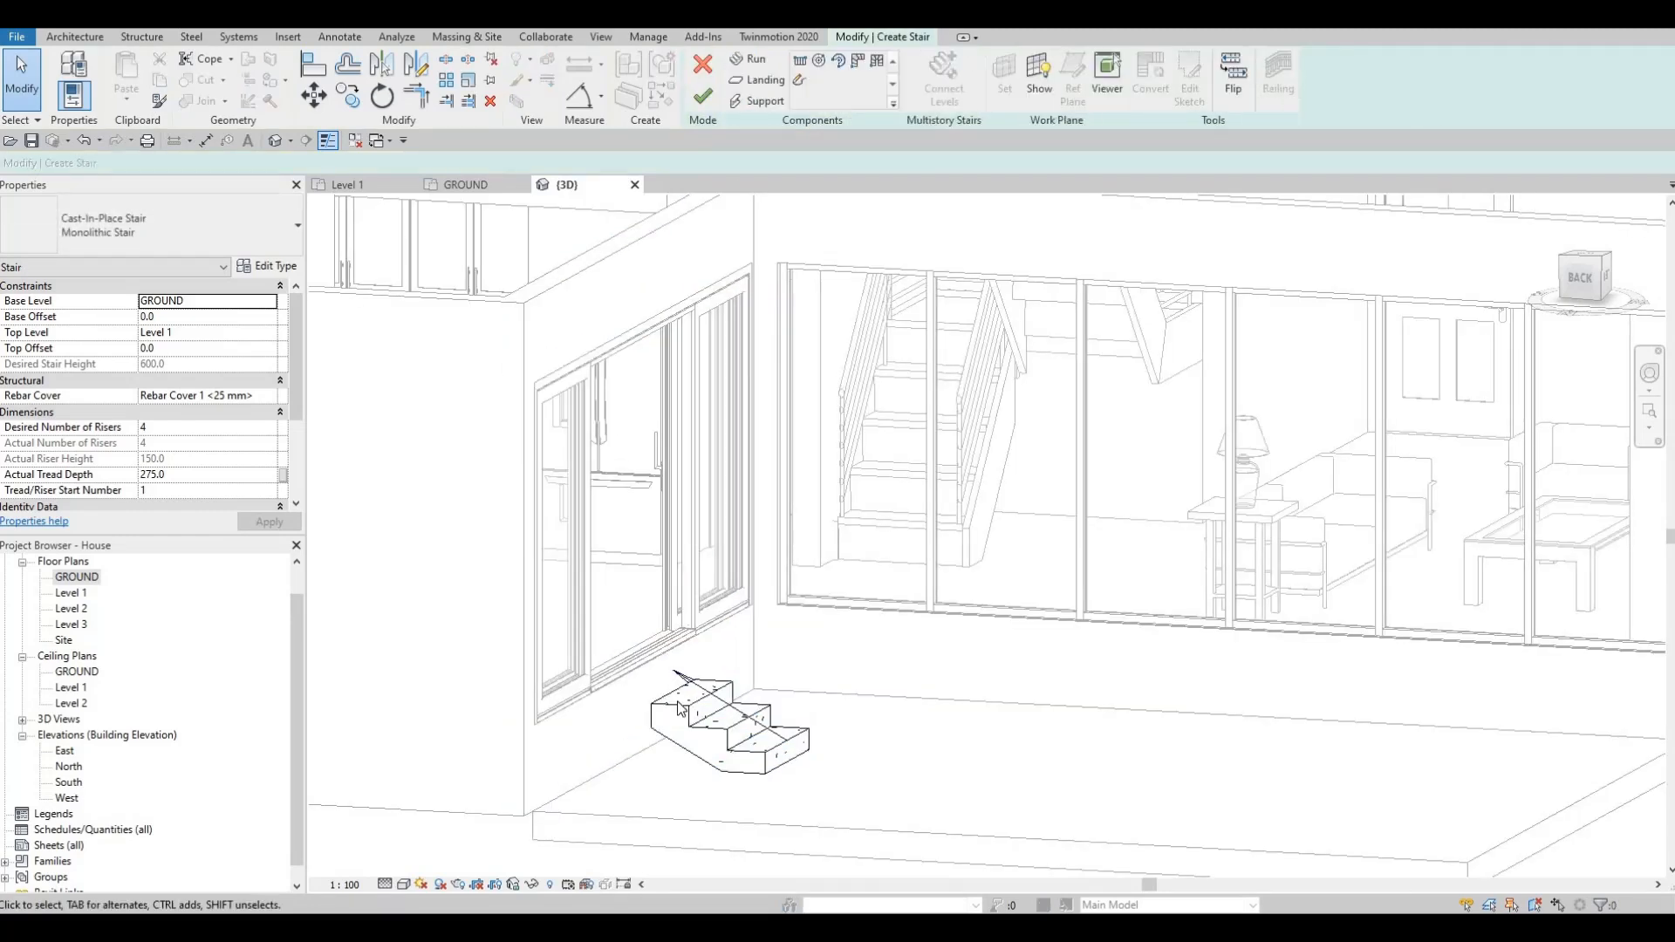
{"action": "left_click", "coordinate": [698, 738]}
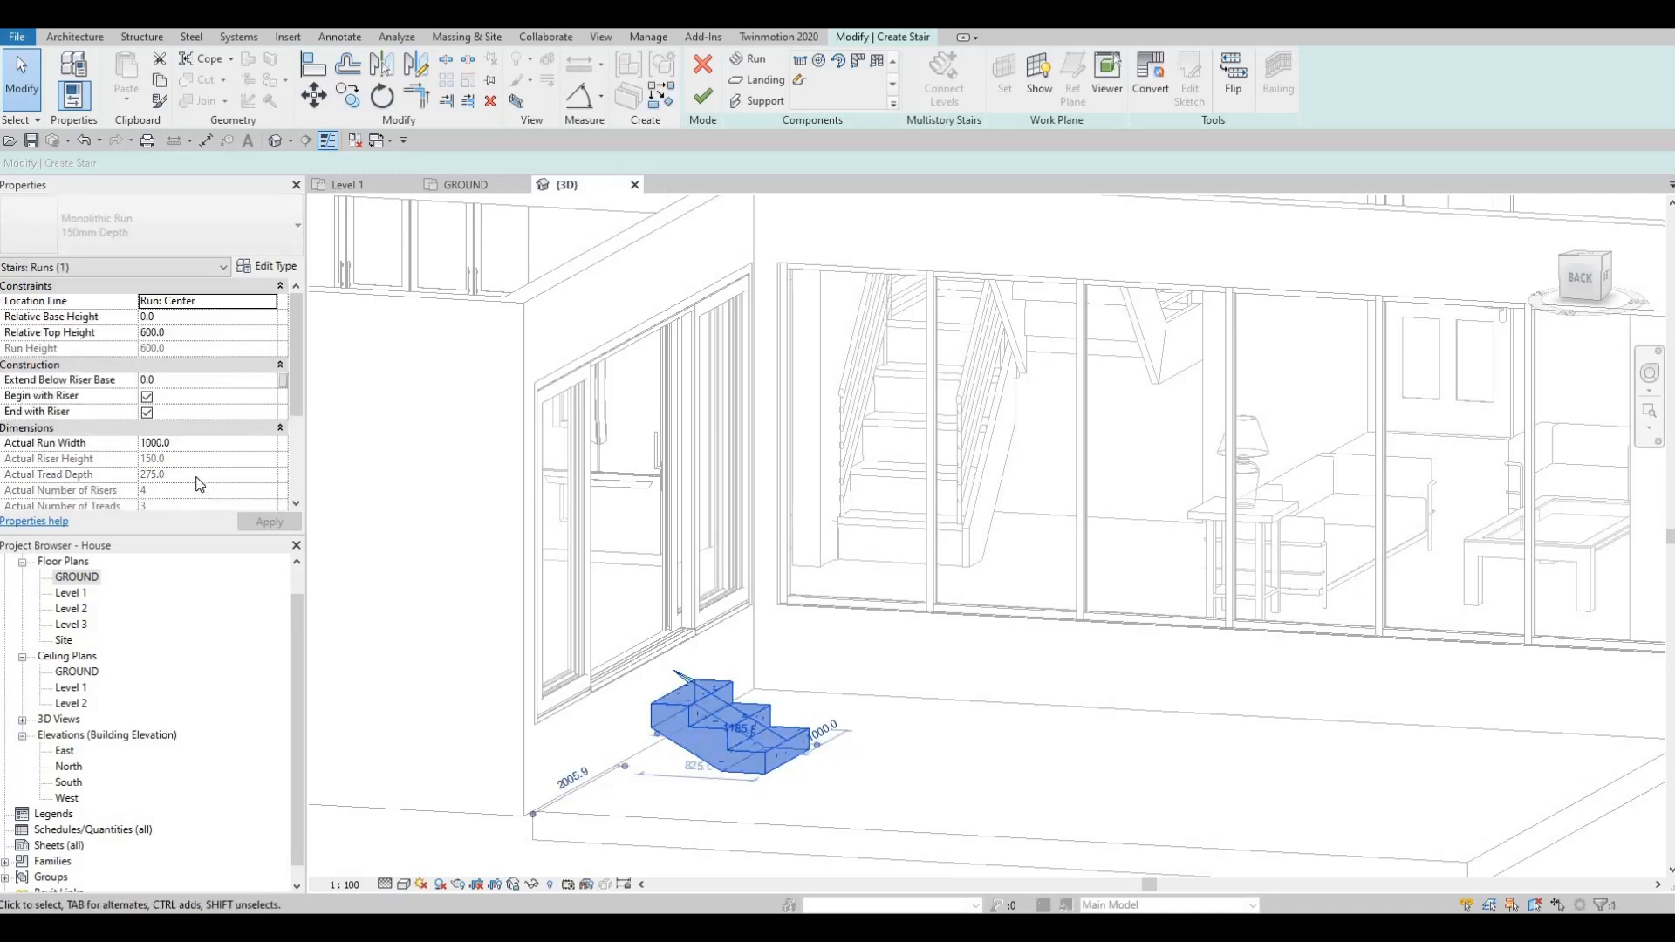
{"action": "scroll", "coordinate": [179, 445], "scroll_direction": "down", "scroll_amount": 1}
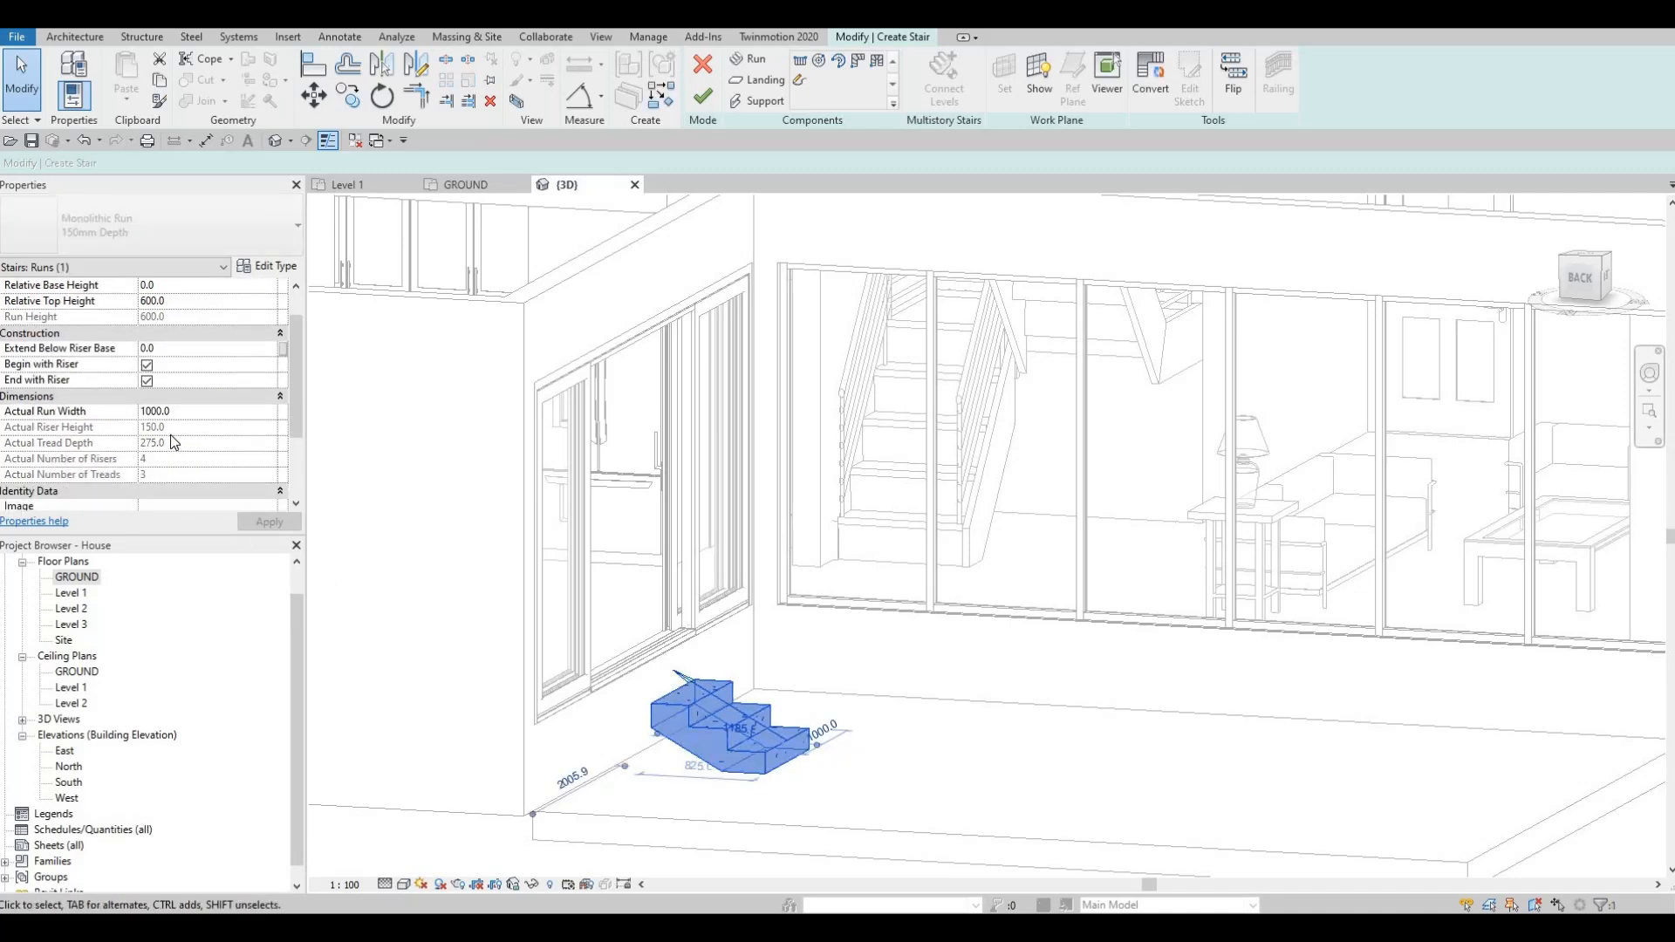
{"action": "scroll", "coordinate": [171, 436], "scroll_direction": "up", "scroll_amount": 1}
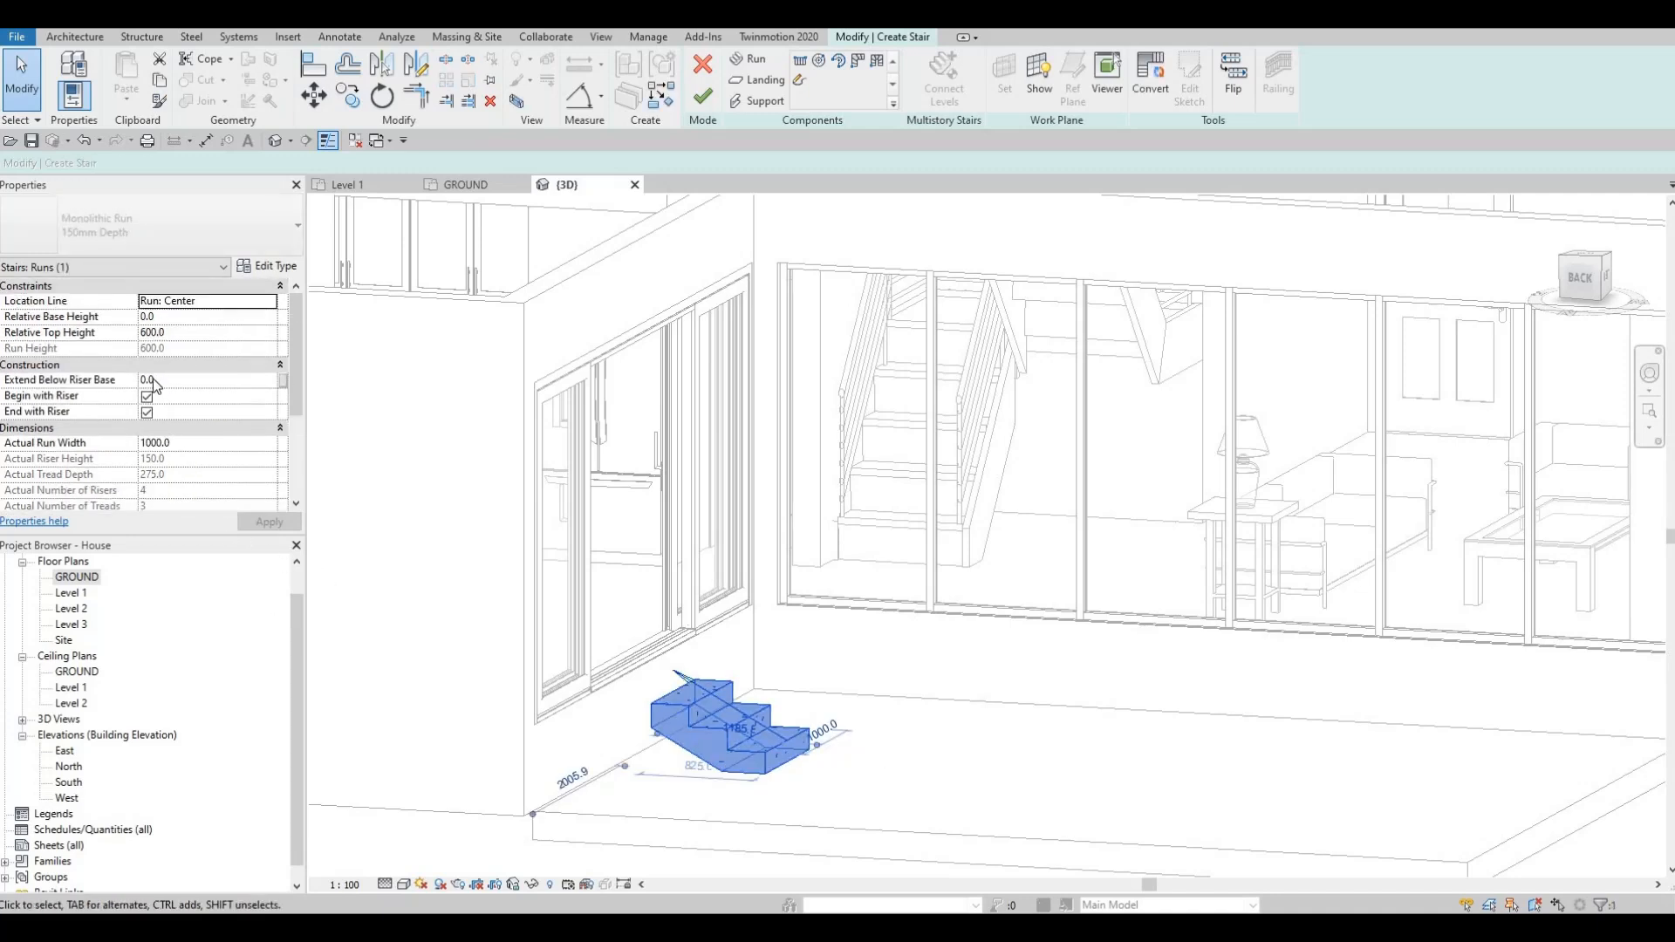
Try a relative top height of 900 for the exterior stair's run.
{"action": "left_click", "coordinate": [177, 336]}
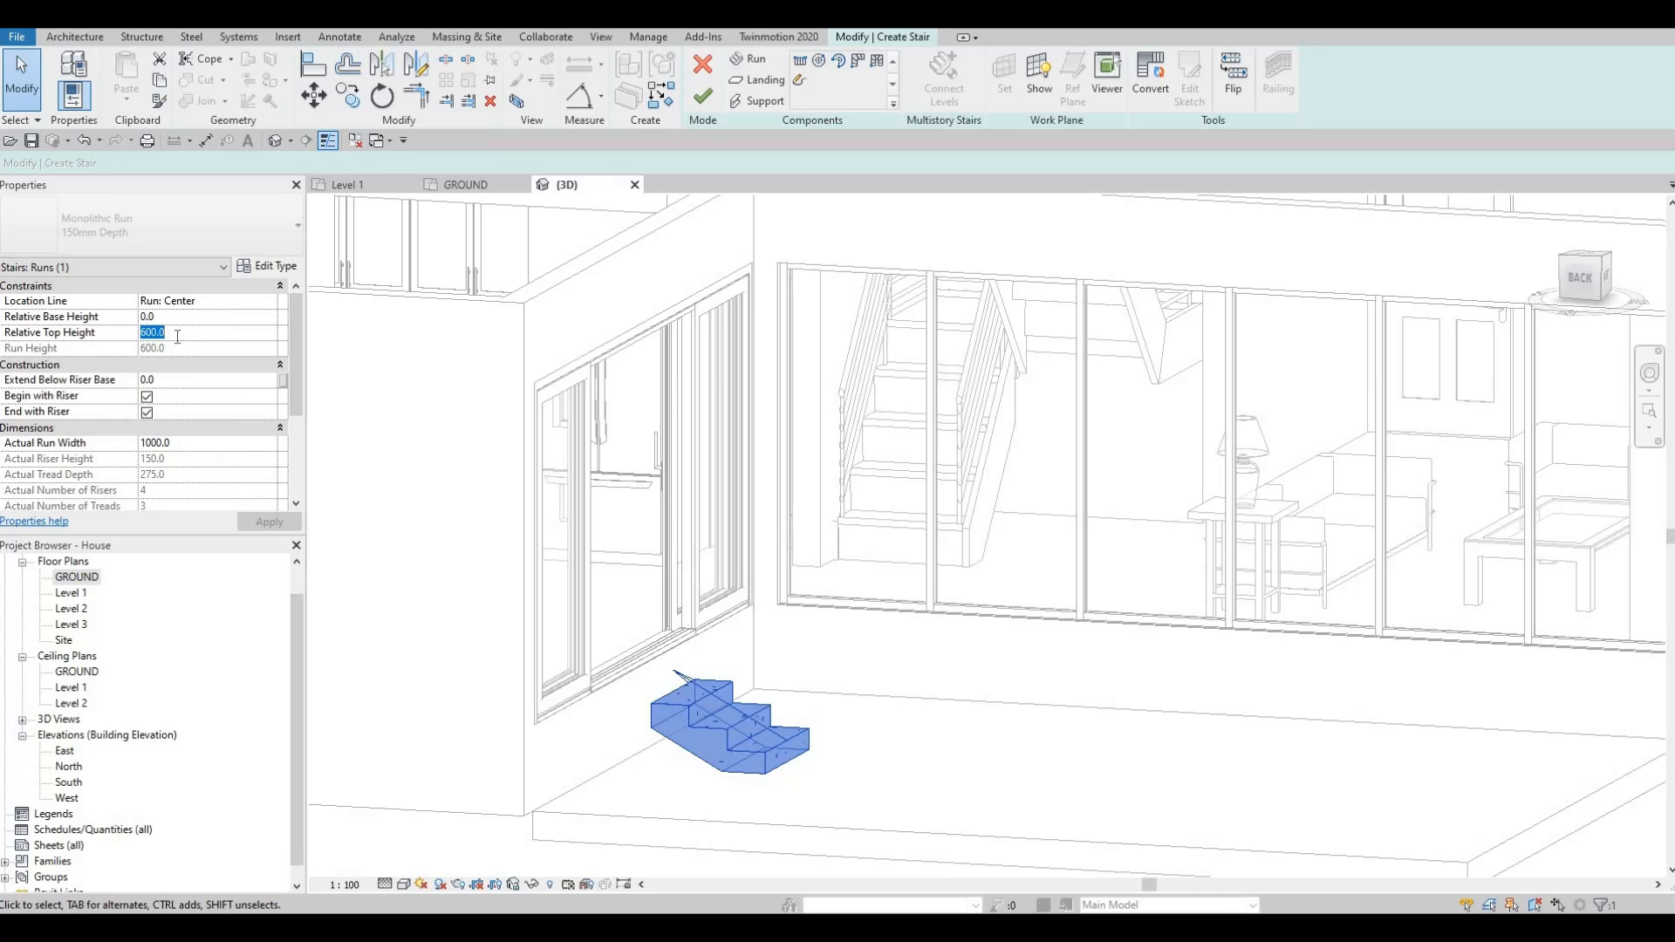
{"action": "type", "text": "900"}
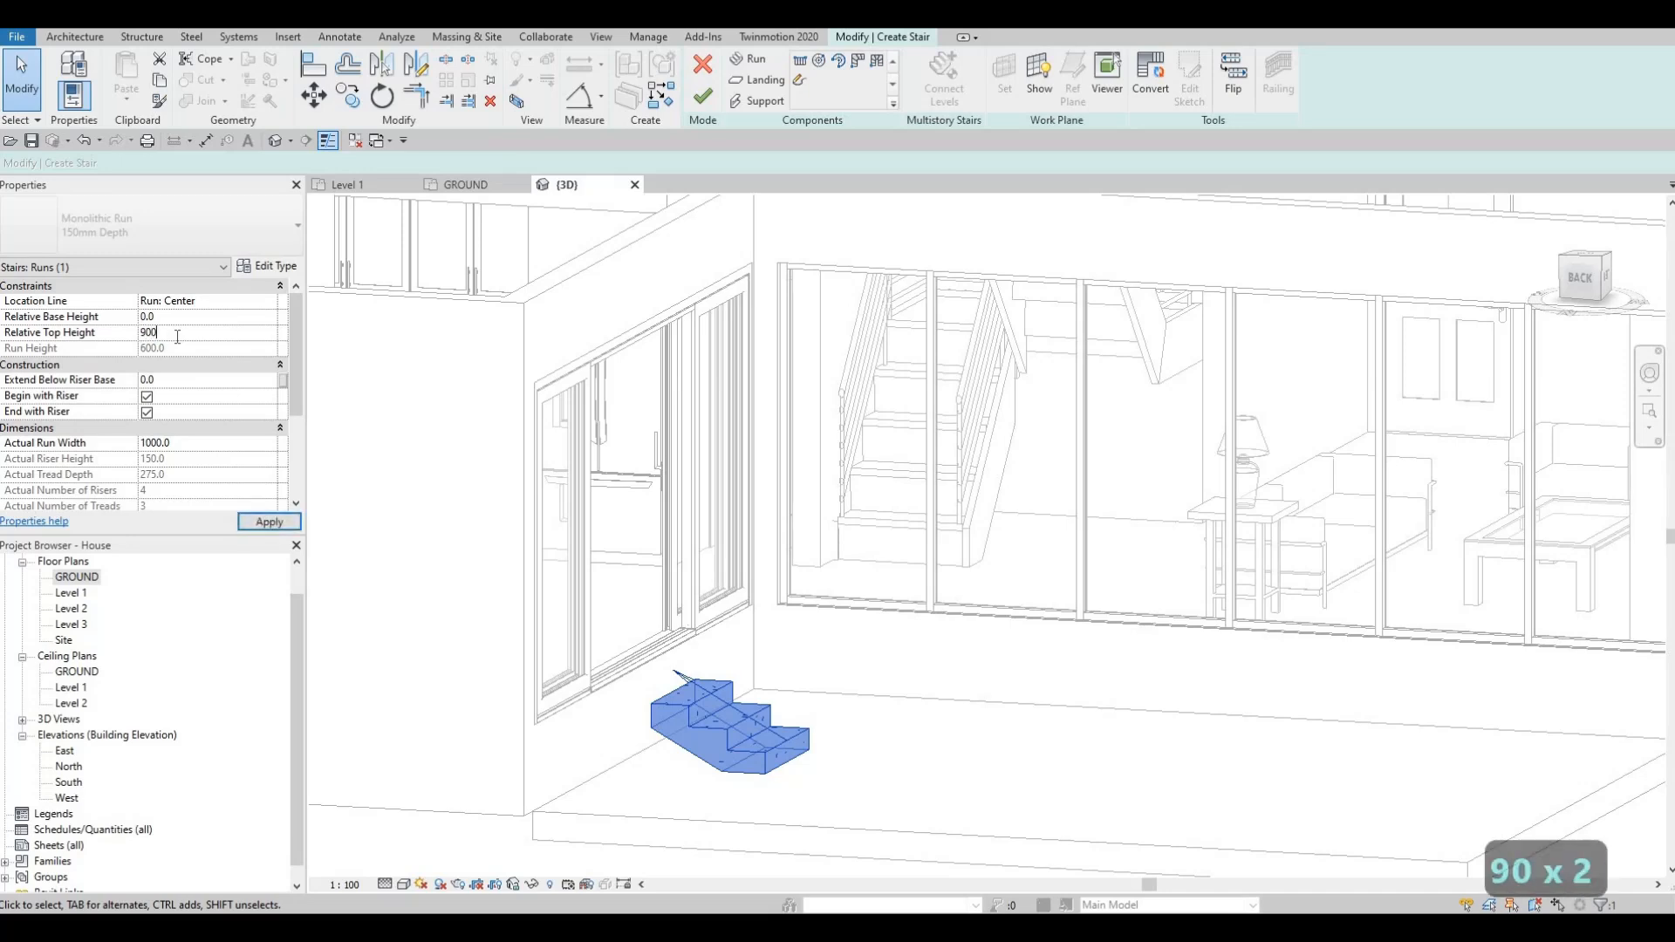
{"action": "left_click", "coordinate": [271, 522]}
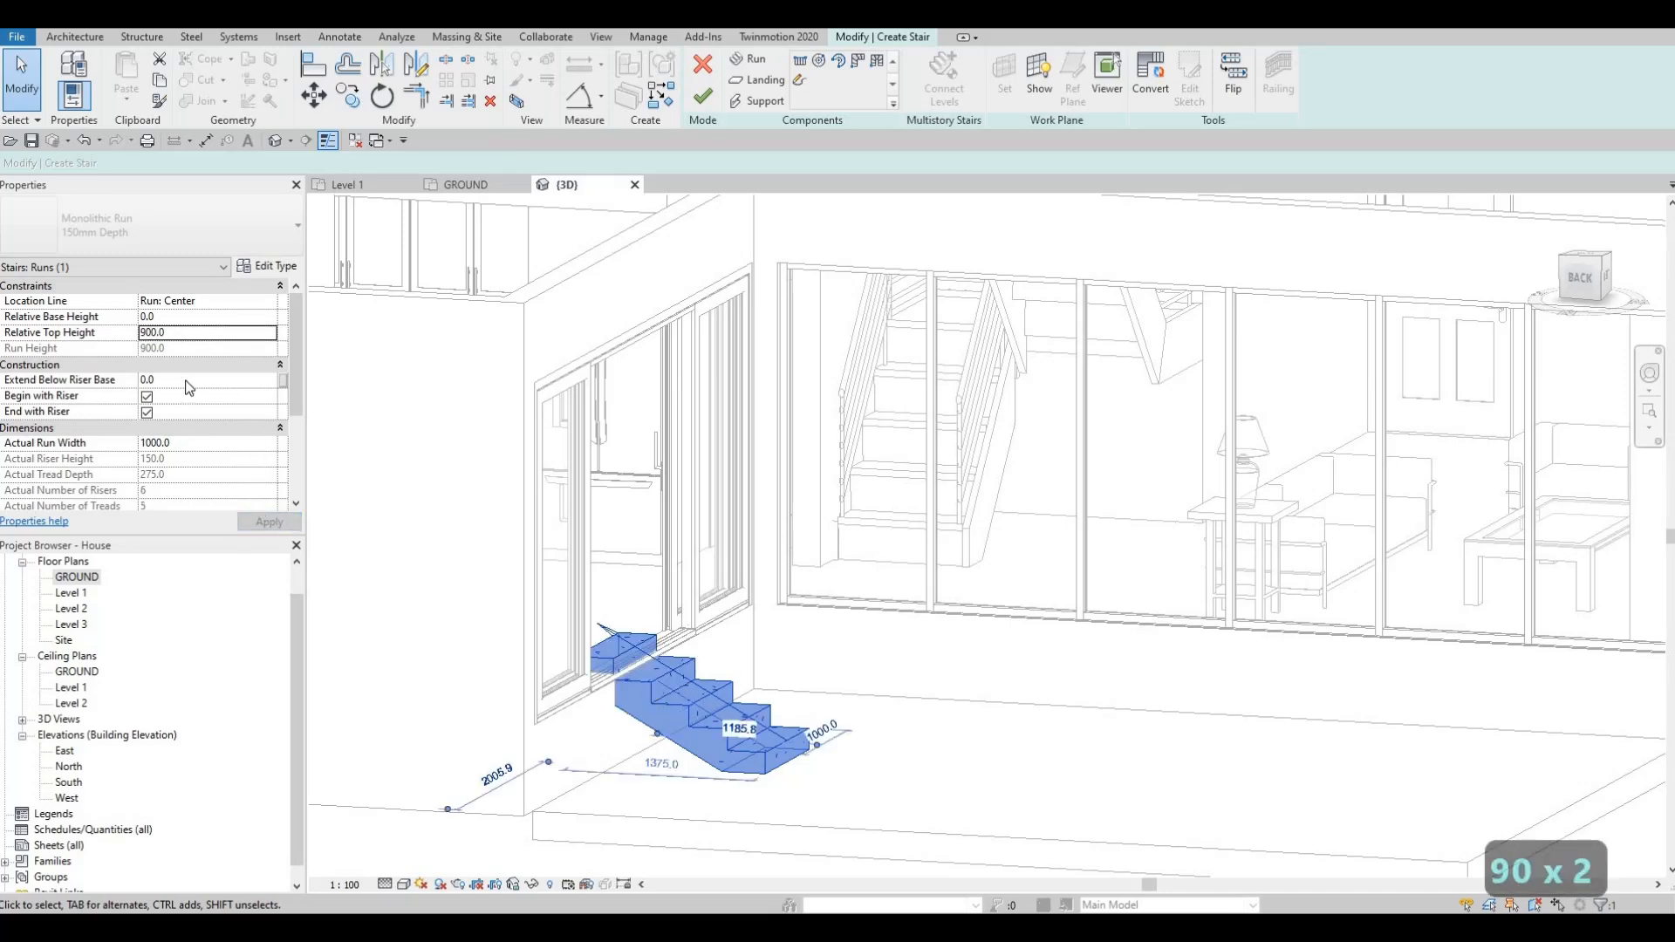
Enter a relative top height of 700 for the exterior stair's run and finish editing the stair.
{"action": "double_click", "coordinate": [188, 336]}
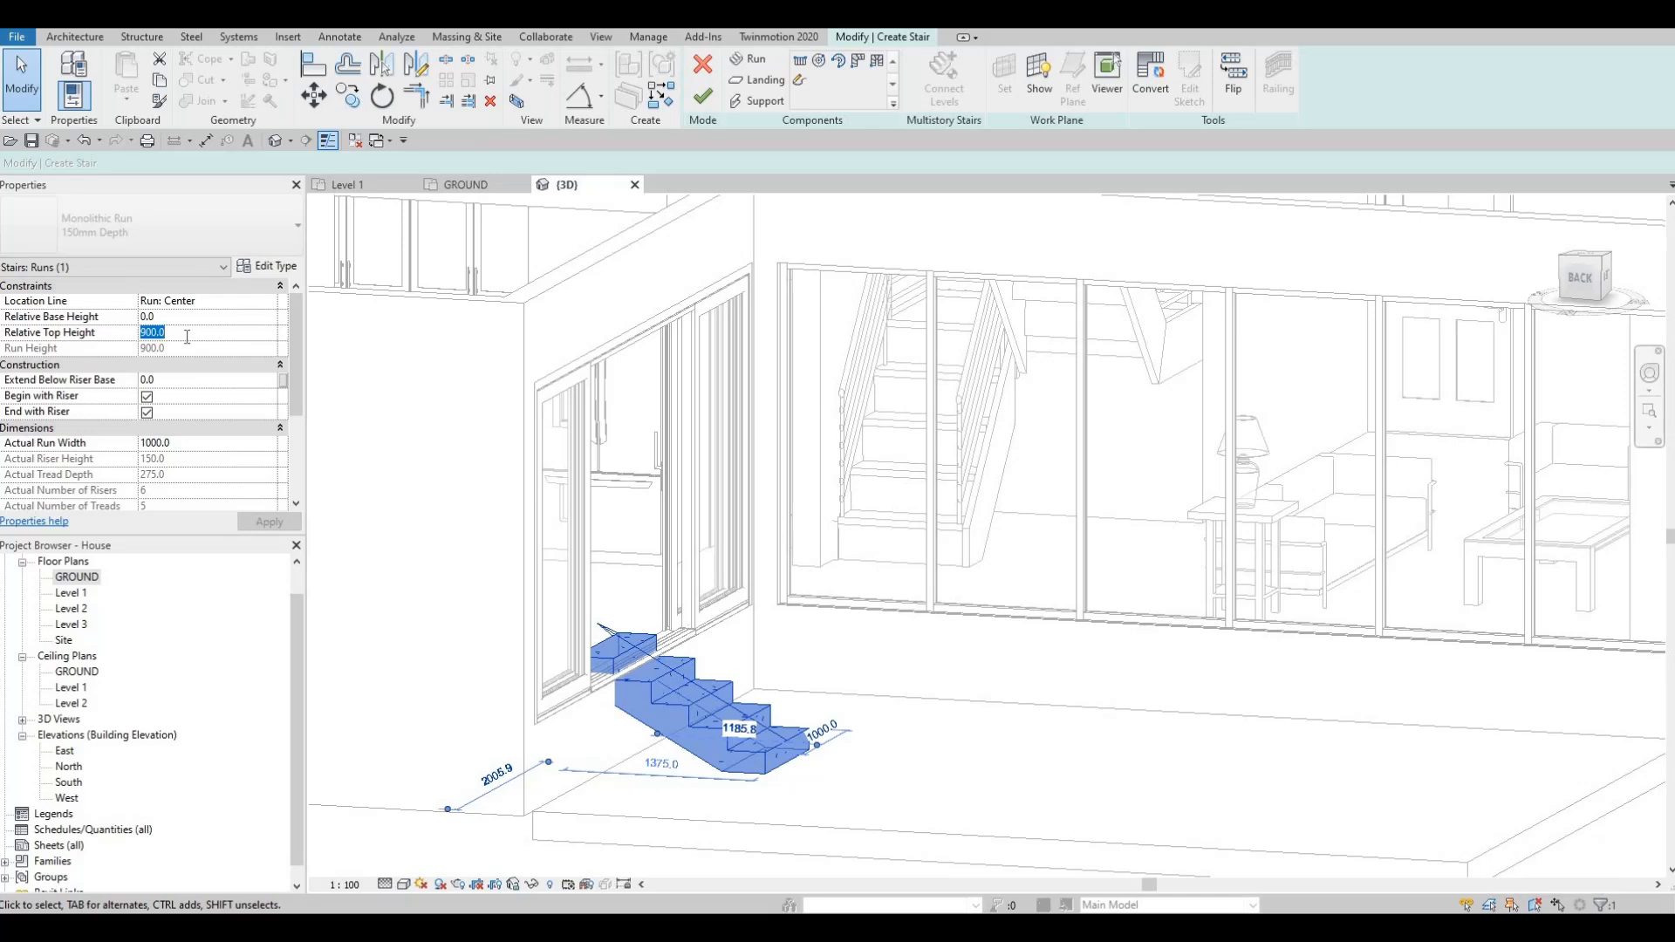
{"action": "type", "text": "700"}
{"action": "key", "text": "Return"}
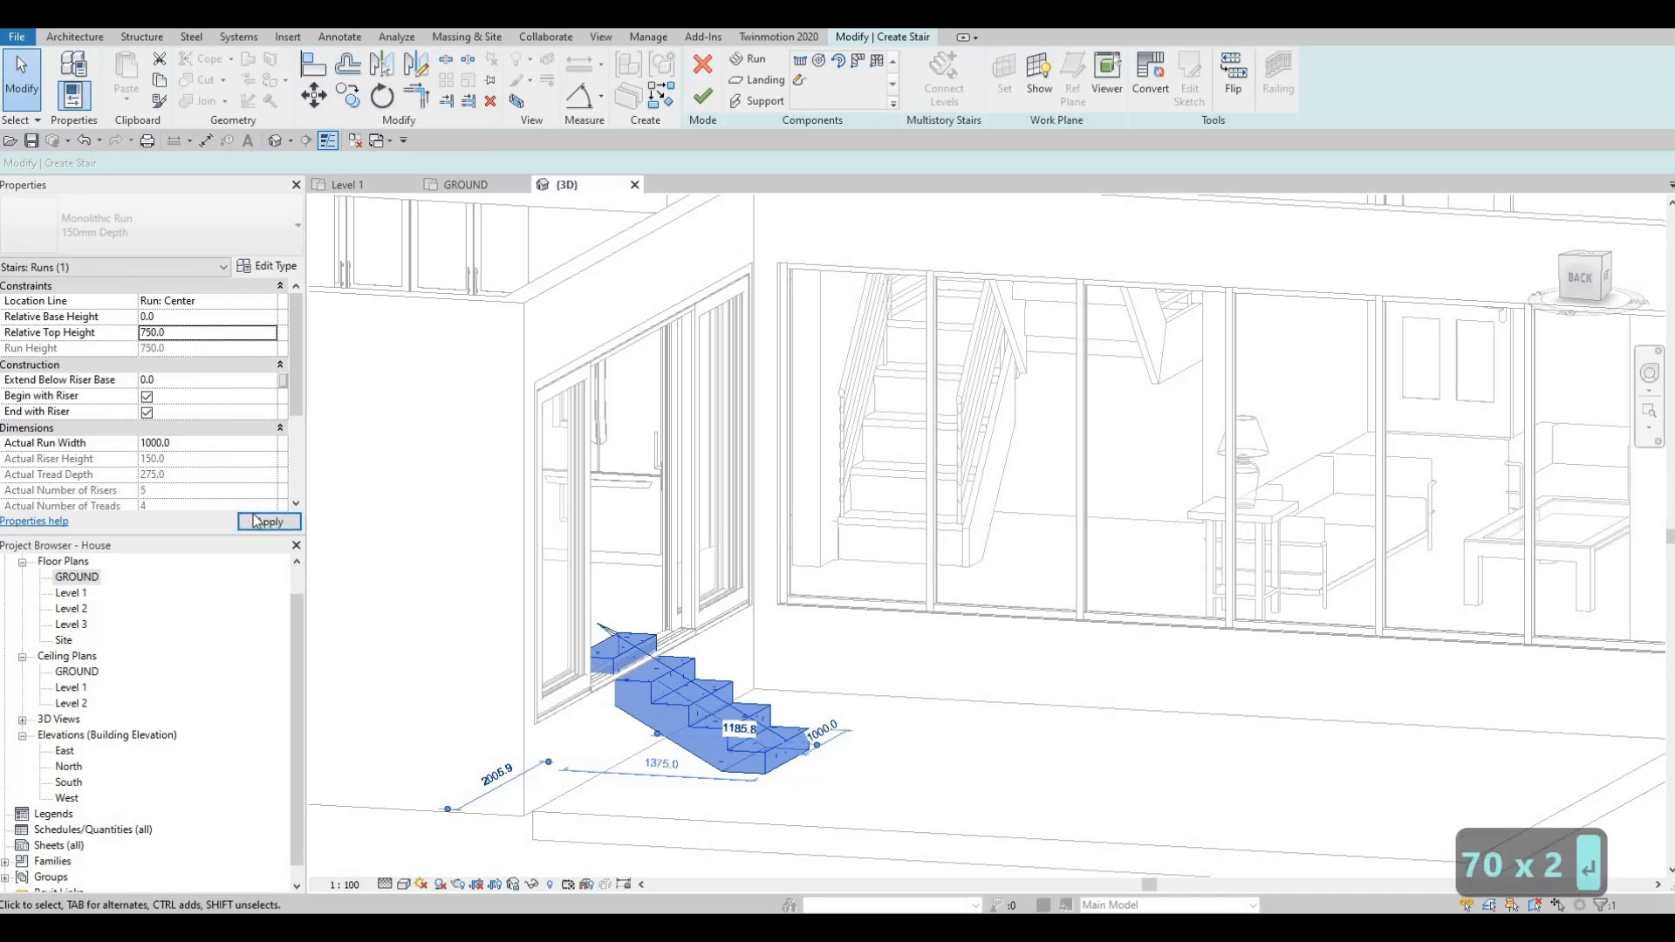
{"action": "left_click", "coordinate": [251, 522]}
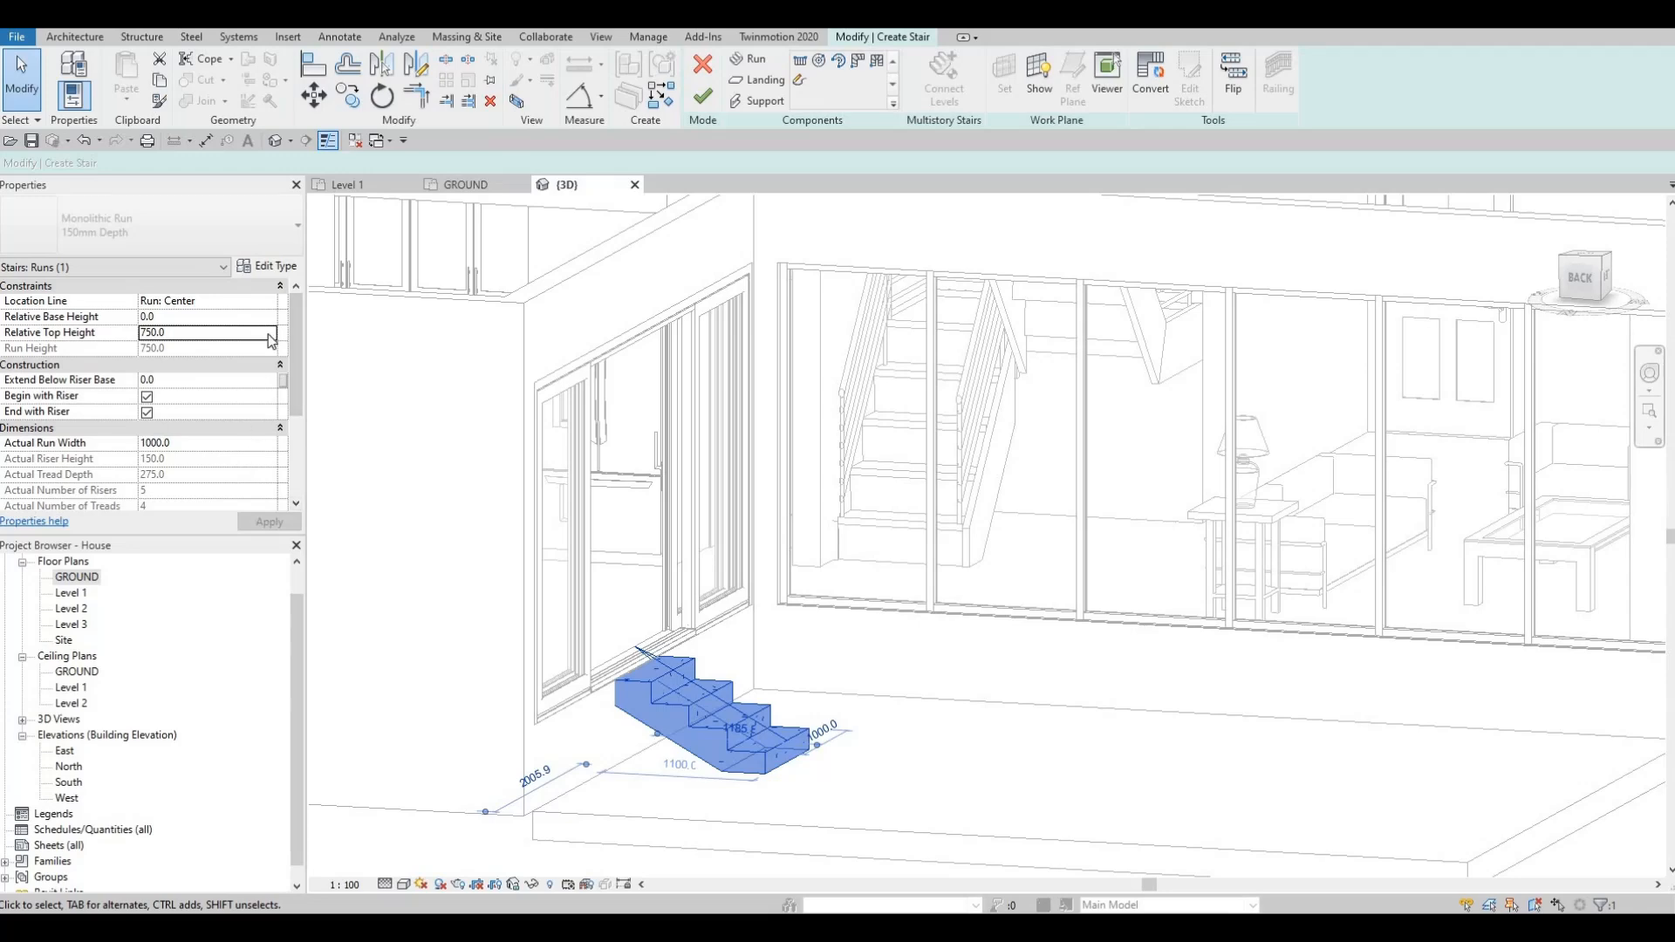
{"action": "left_click", "coordinate": [704, 96]}
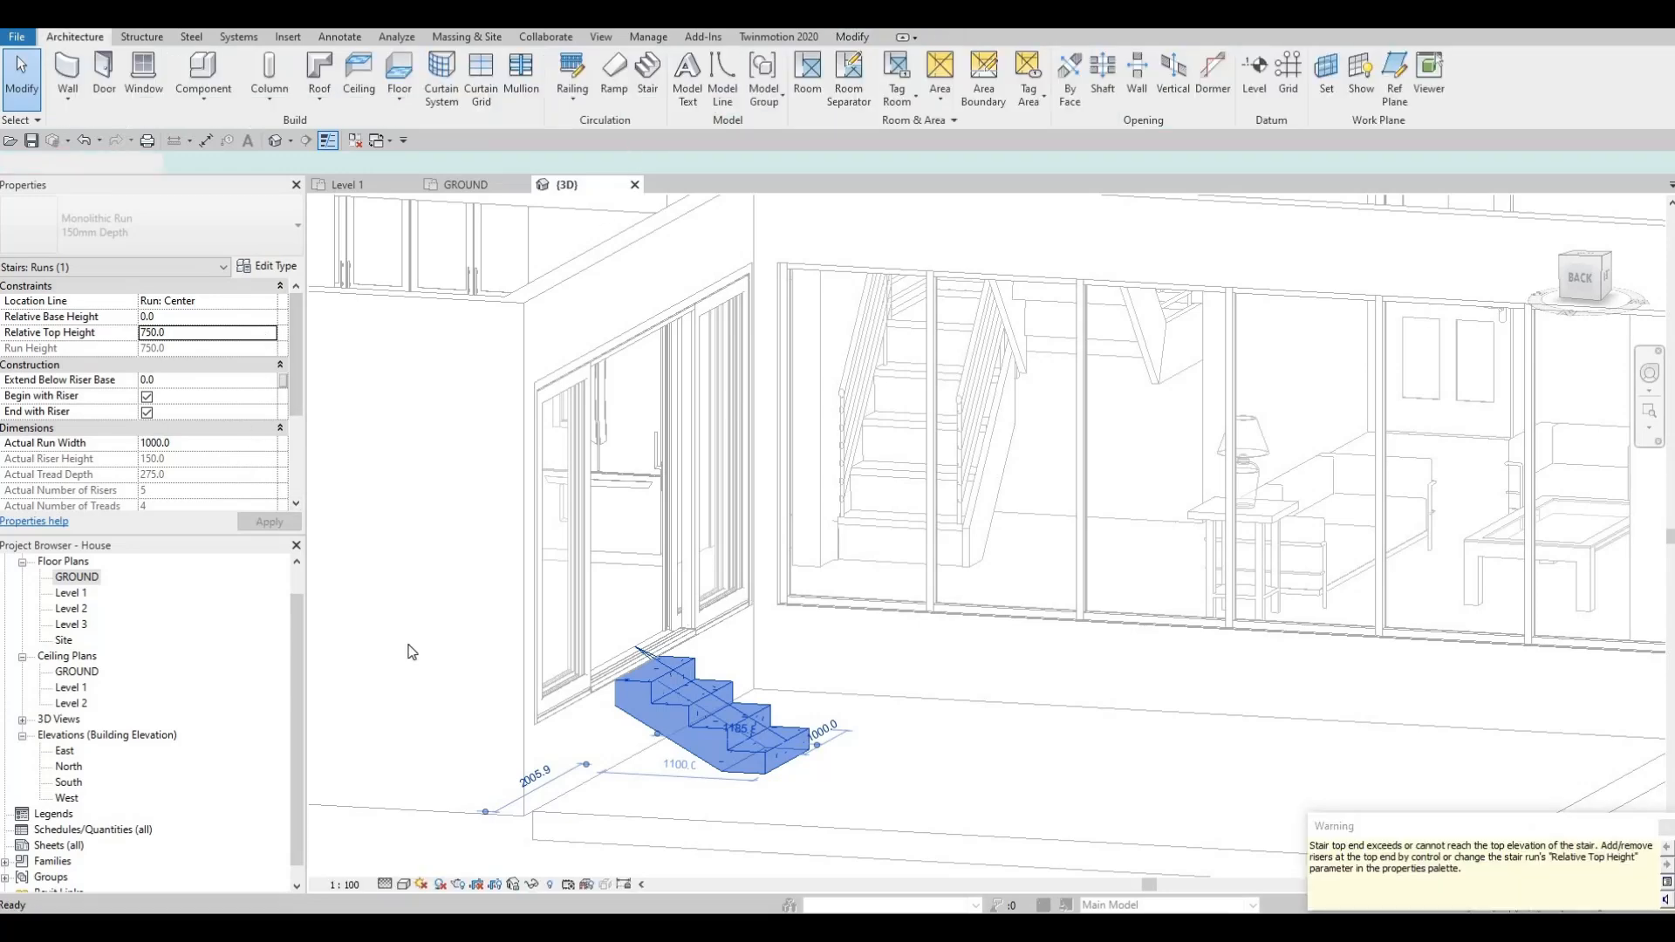
Open the exterior stair's type properties and examine the settings of its Single Zigzag cut mark type.
{"action": "scroll", "coordinate": [653, 684], "scroll_direction": "down", "scroll_amount": 2}
{"action": "left_click", "coordinate": [711, 685]}
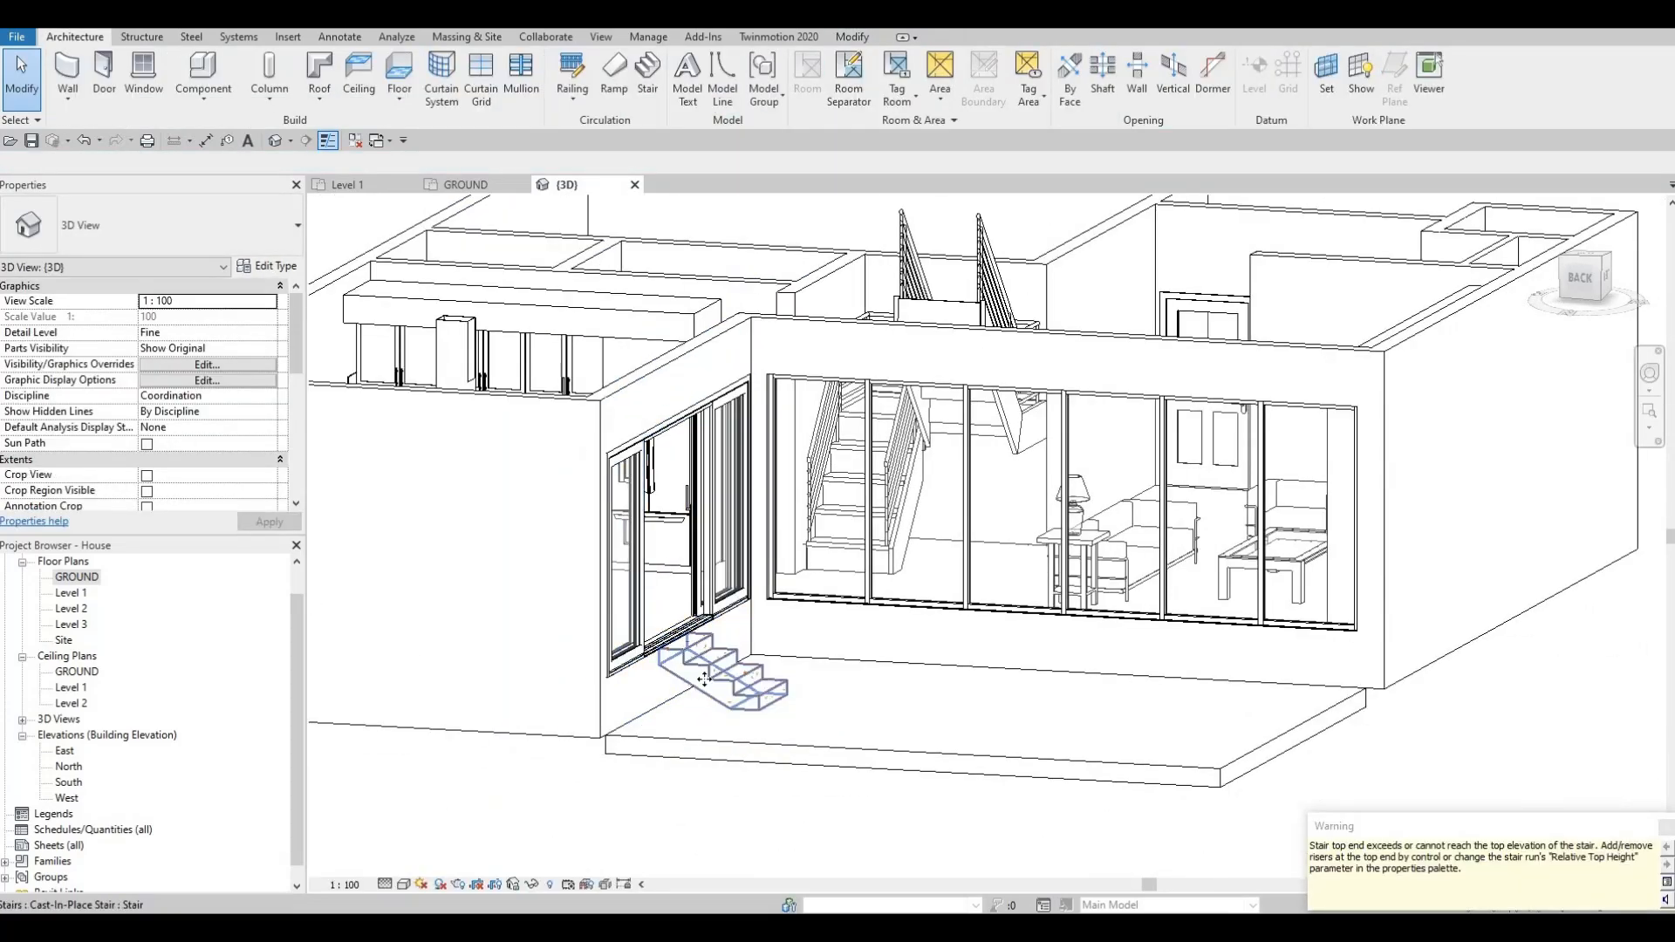
{"action": "left_click", "coordinate": [266, 267]}
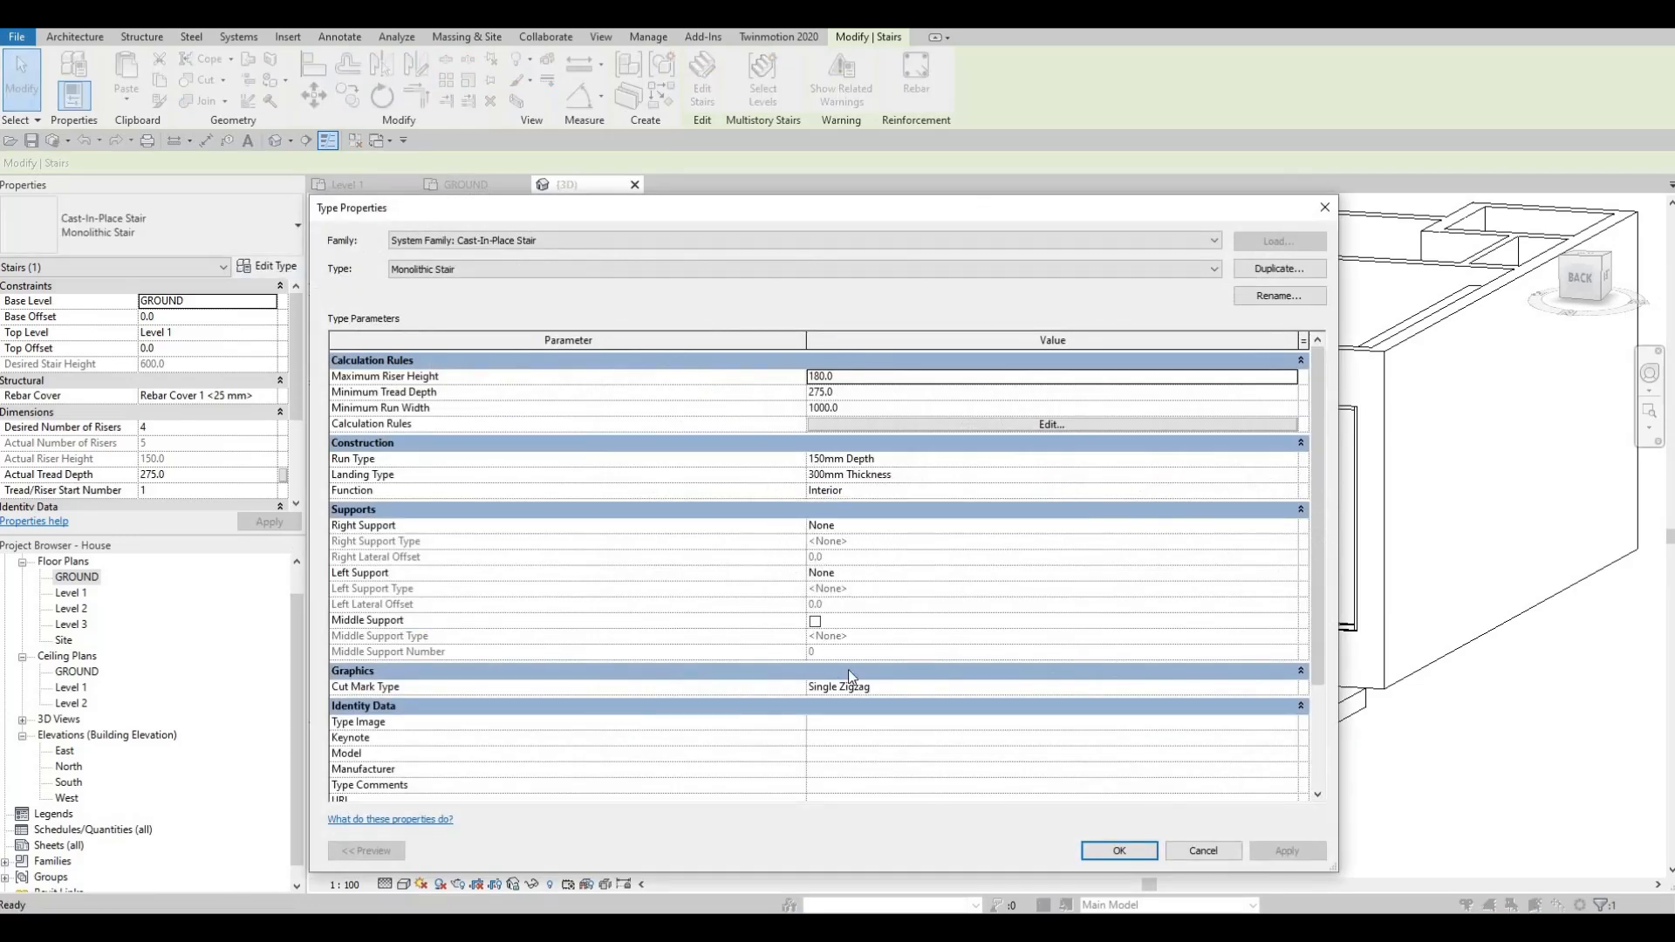
{"action": "key", "text": "F1"}
{"action": "scroll", "coordinate": [889, 600], "scroll_direction": "down", "scroll_amount": 3}
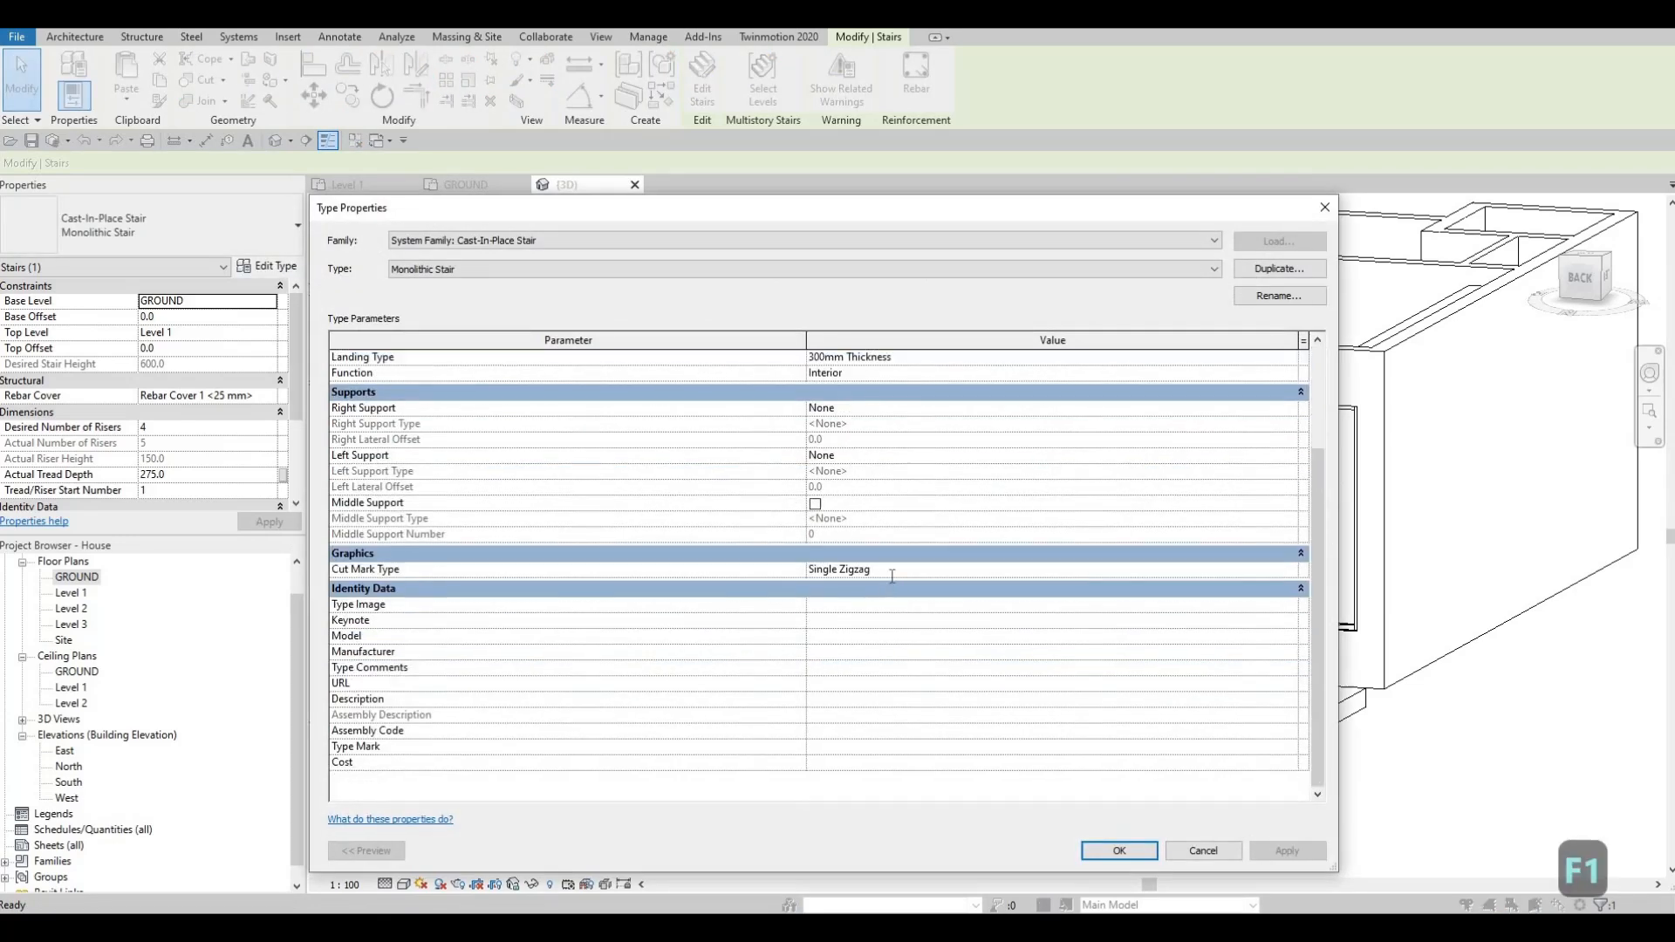
{"action": "left_click", "coordinate": [1298, 576]}
{"action": "left_click", "coordinate": [1291, 570]}
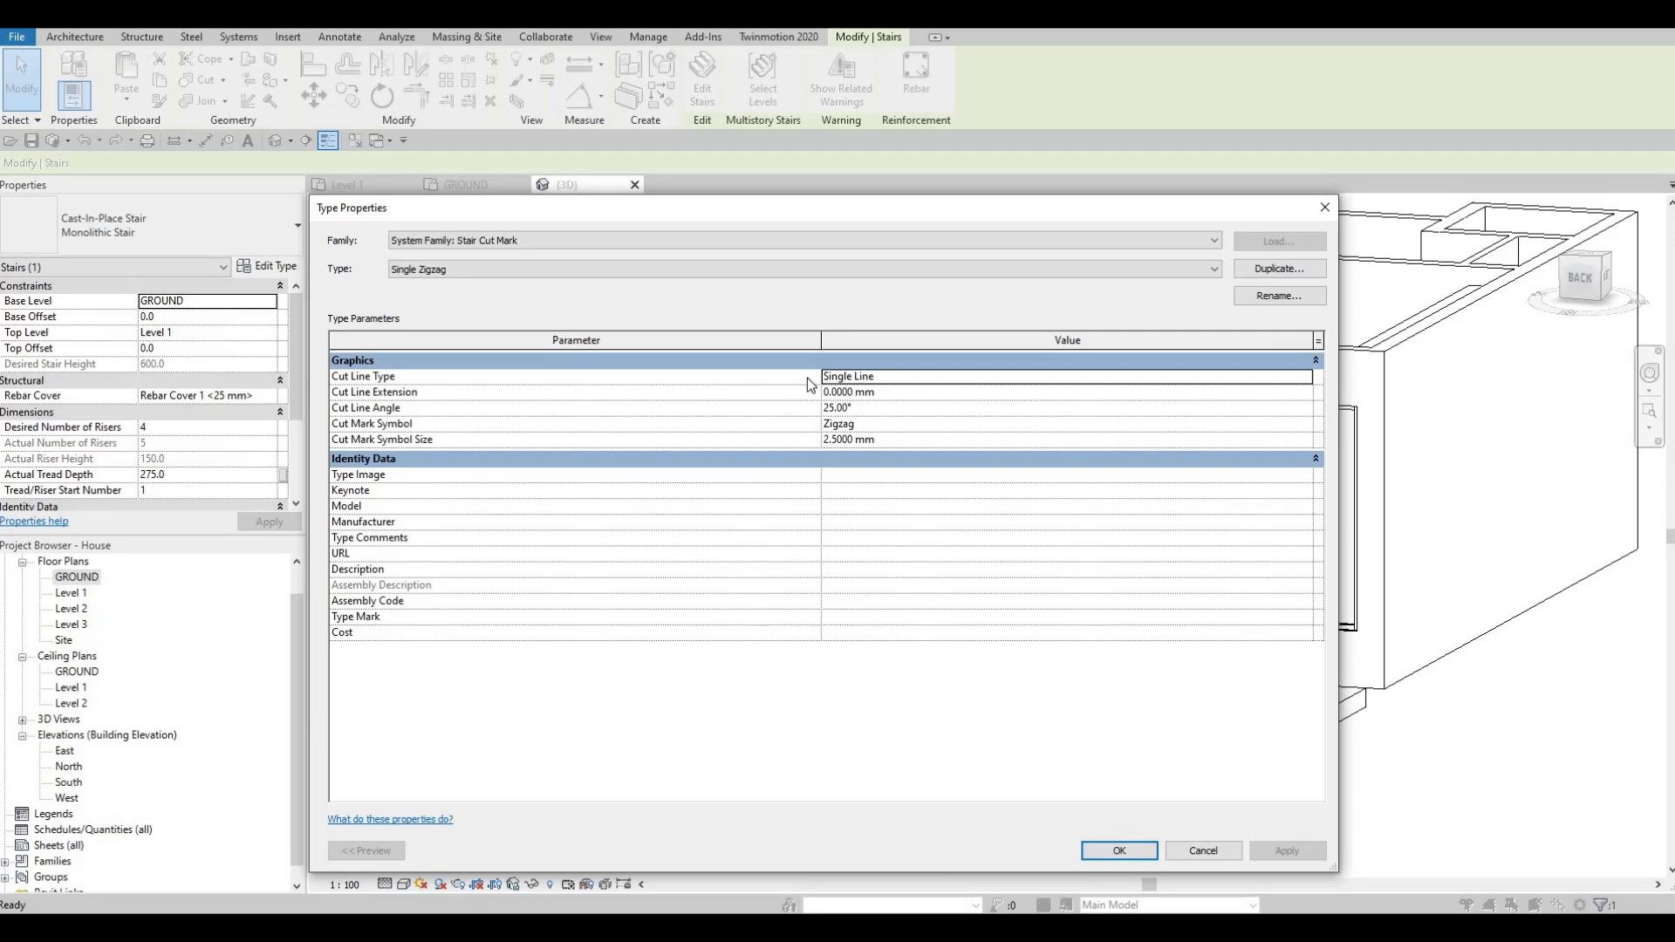
{"action": "key", "text": "Escape"}
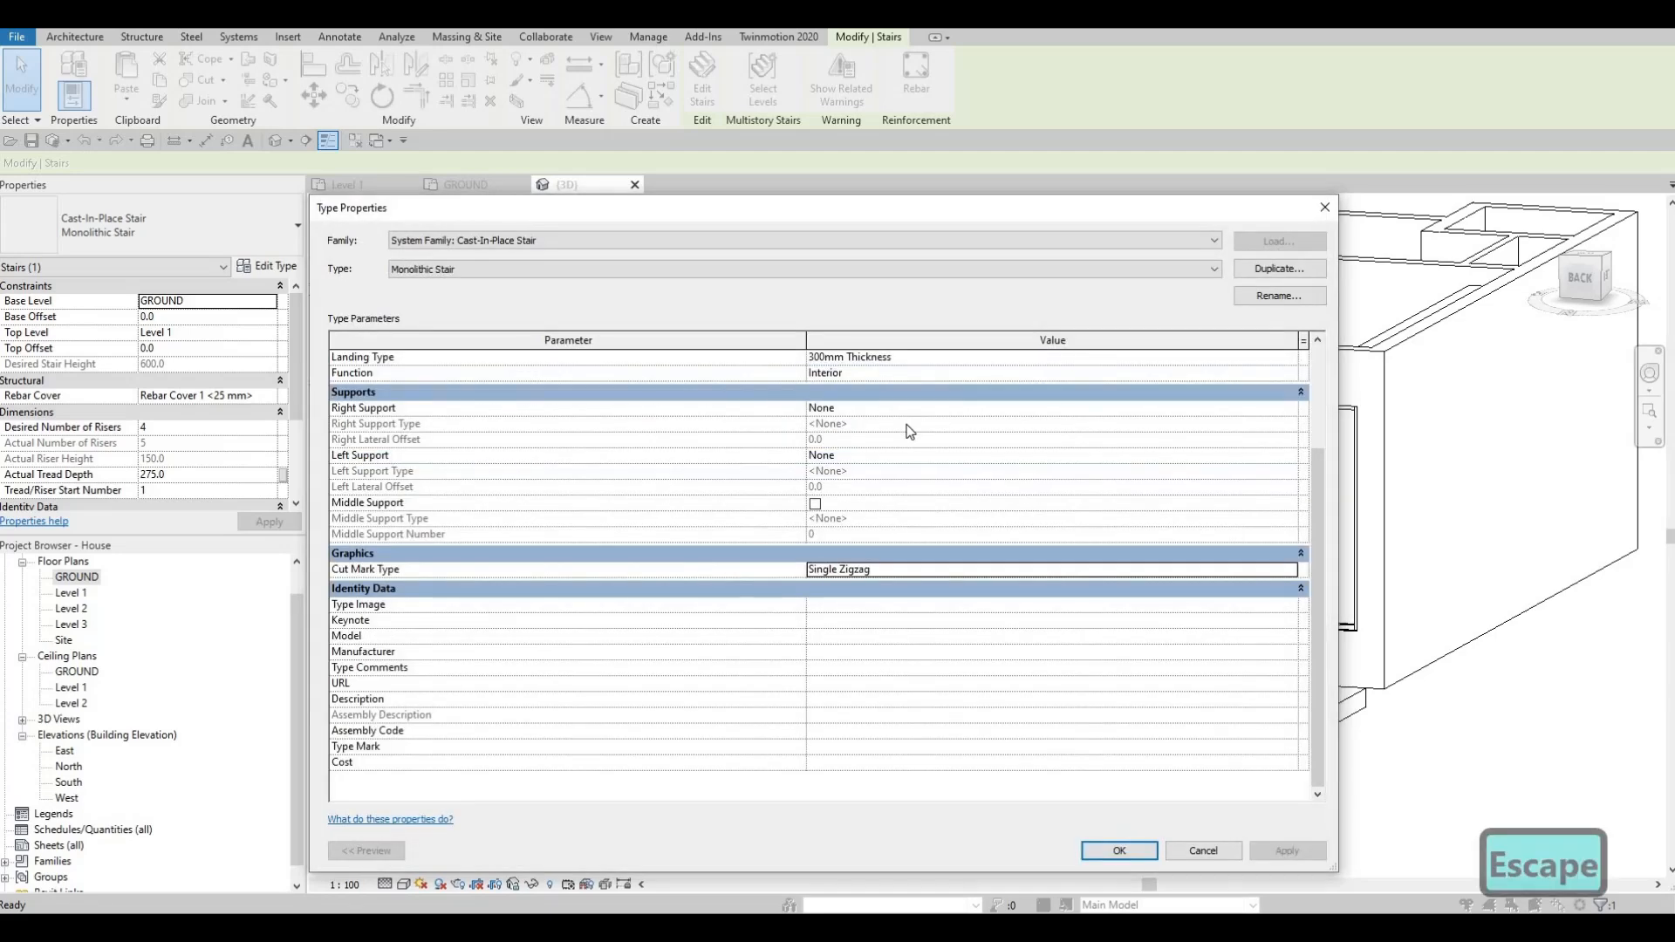
{"action": "scroll", "coordinate": [899, 467], "scroll_direction": "up", "scroll_amount": 3}
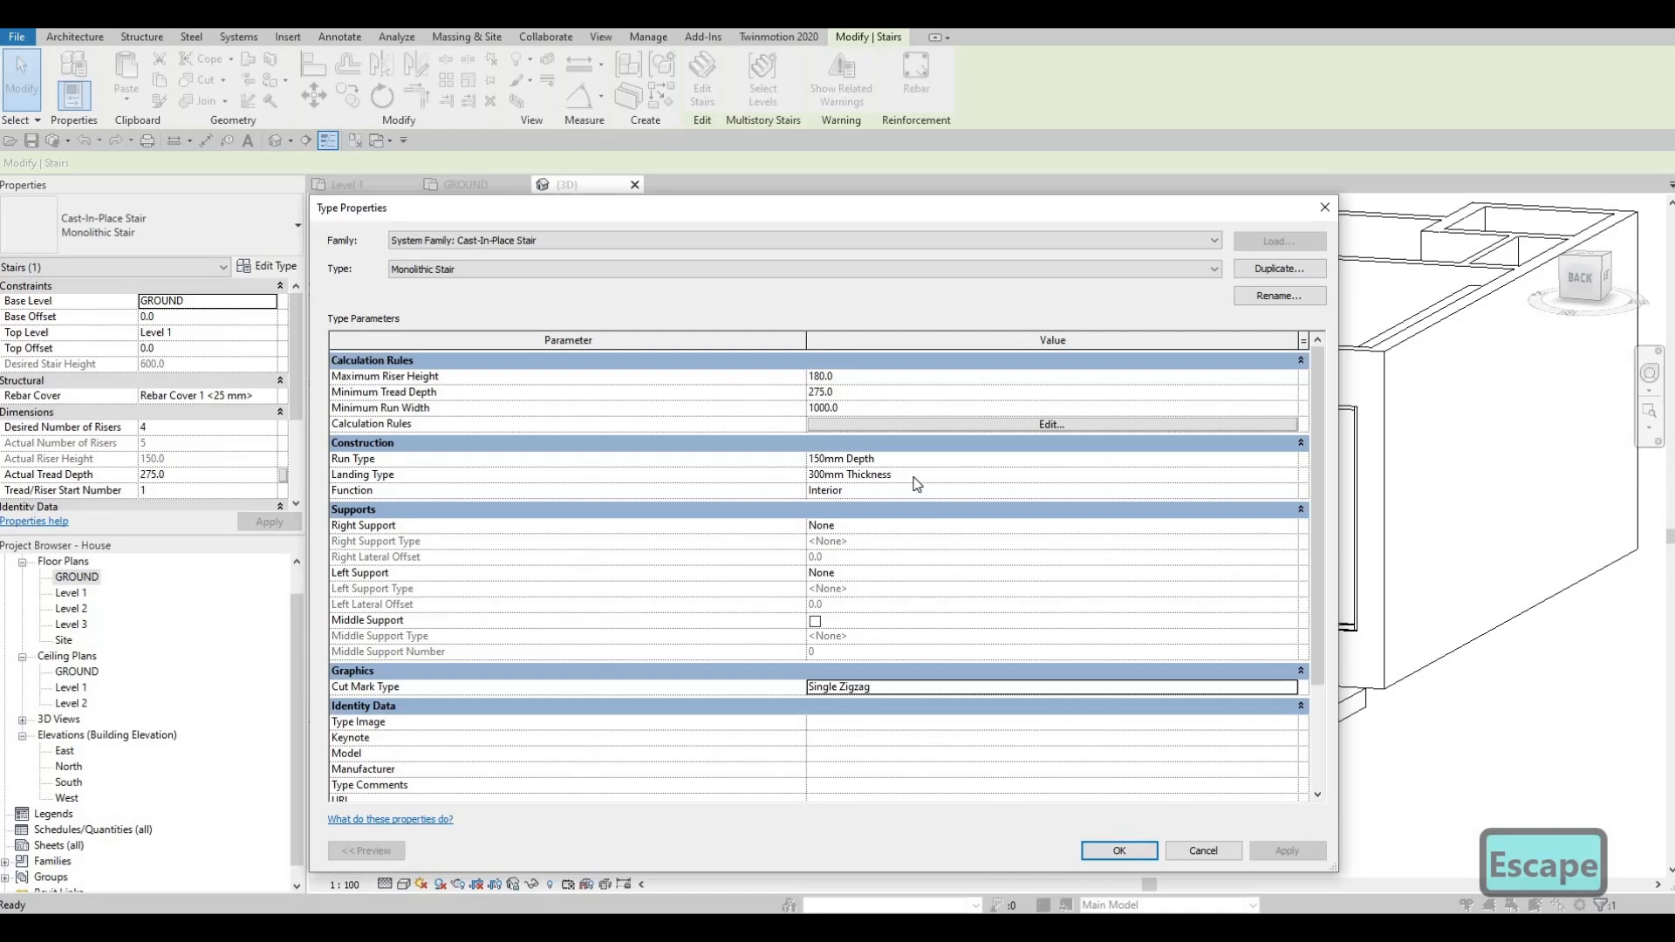
Examine the settings of the 300mm Thickness landing type and the 150mm Depth run type, and close the stair's type properties.
{"action": "left_click", "coordinate": [1252, 475]}
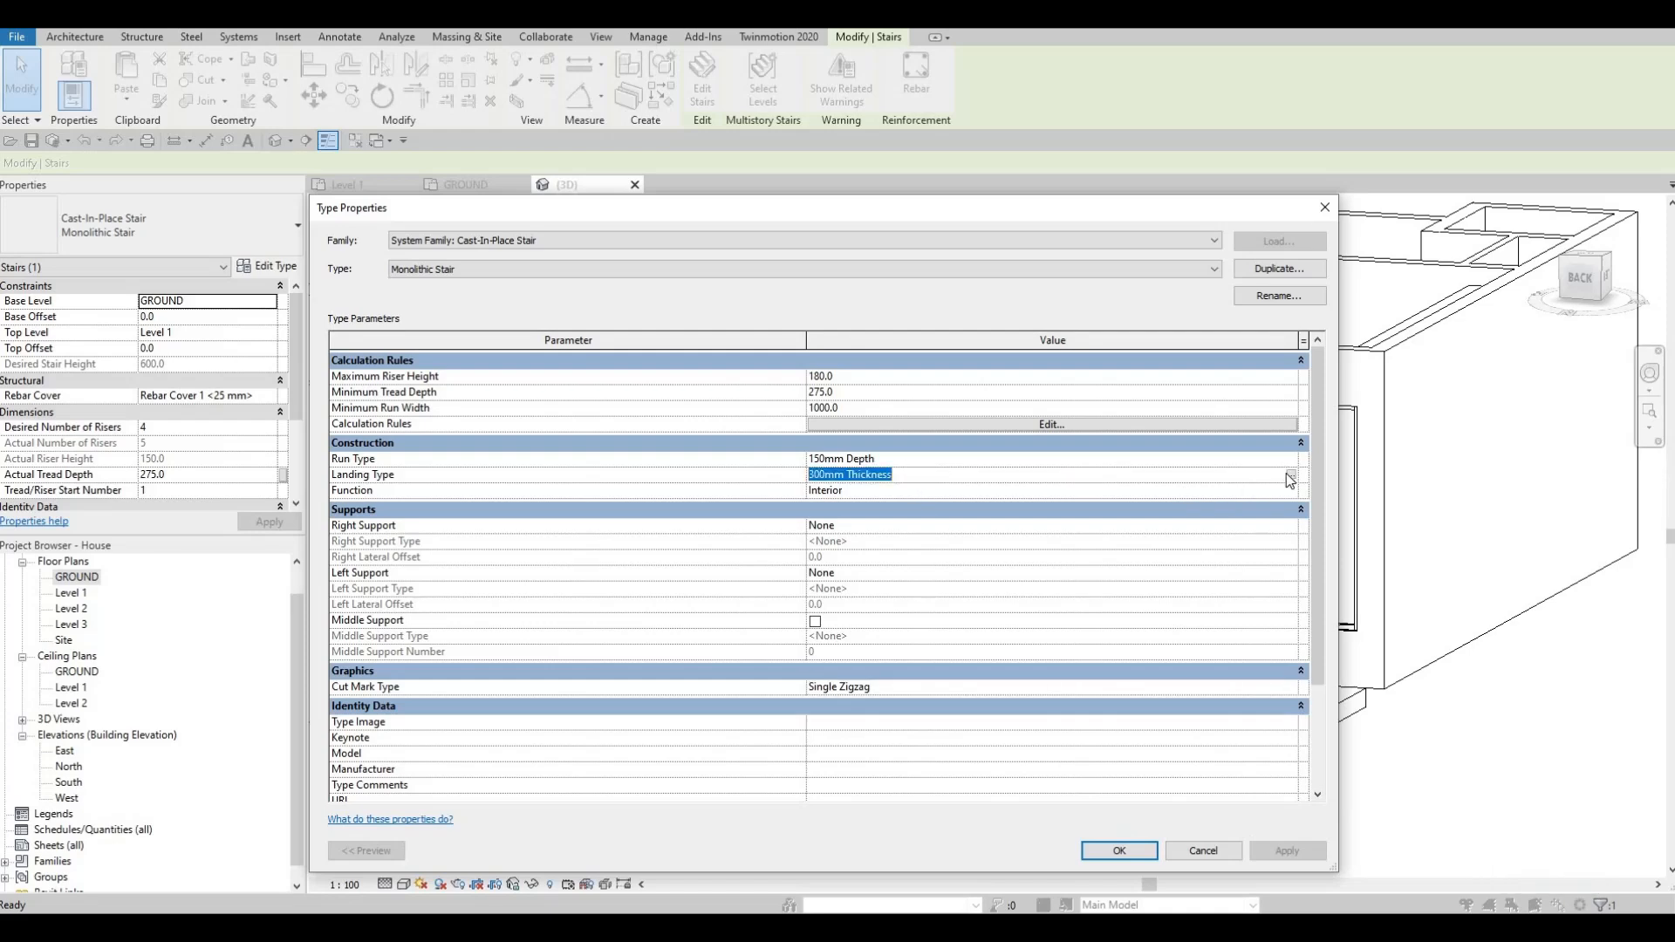
{"action": "left_click", "coordinate": [1290, 476]}
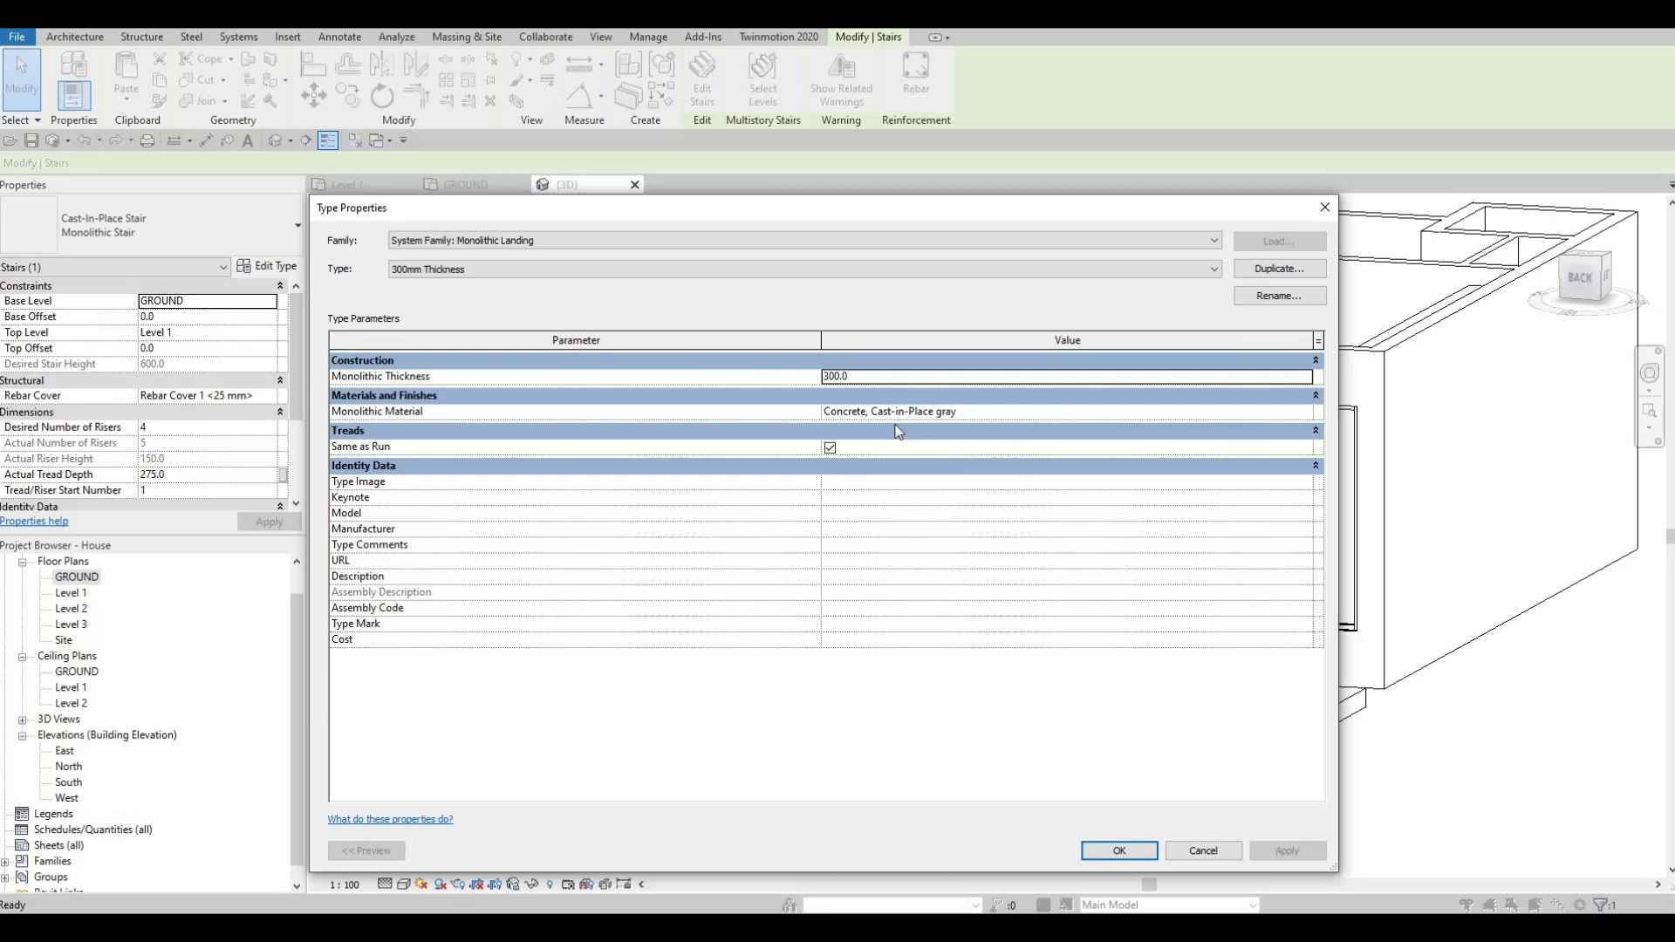
{"action": "key", "text": "Escape"}
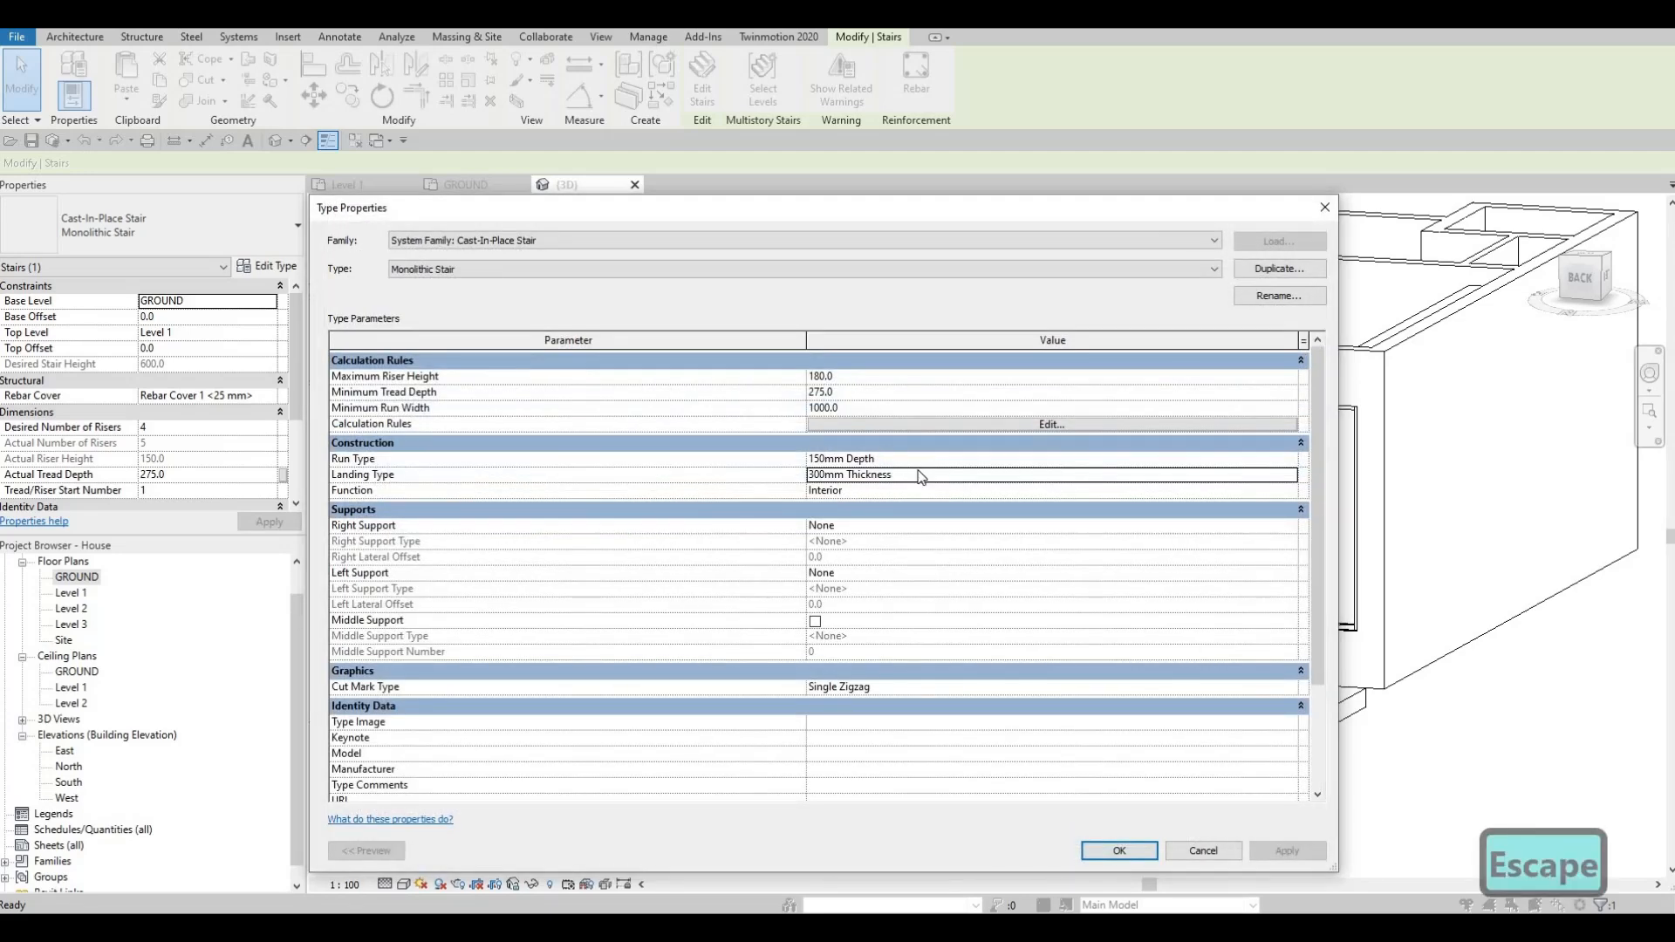
{"action": "left_click", "coordinate": [1047, 461]}
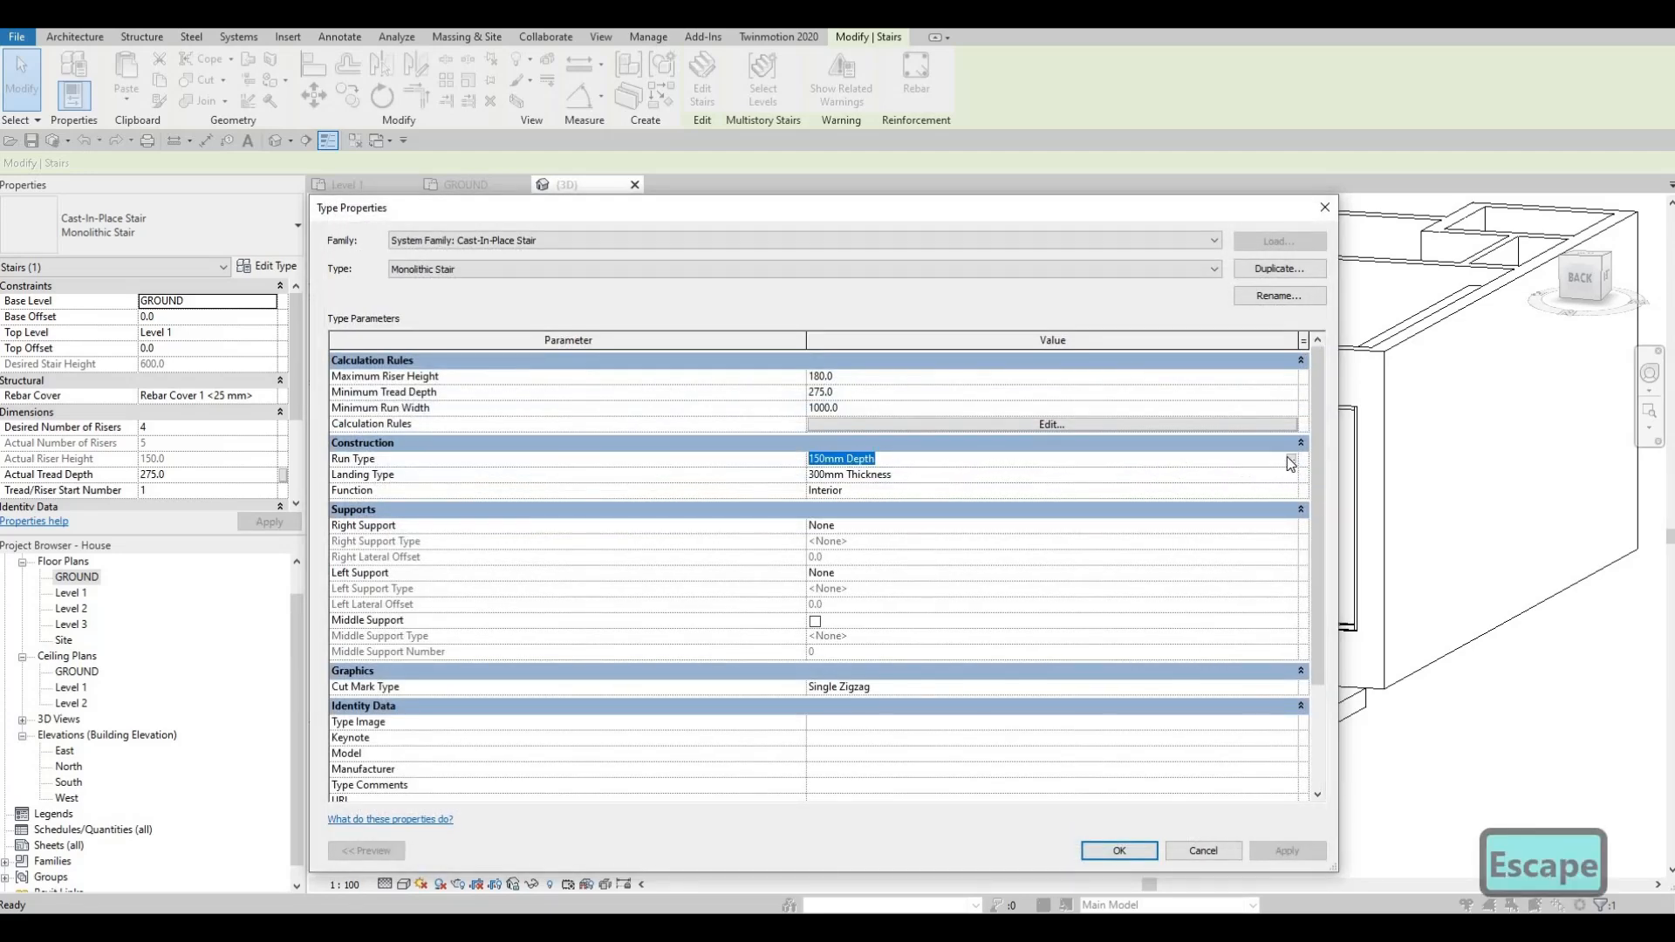
{"action": "left_click", "coordinate": [1290, 458]}
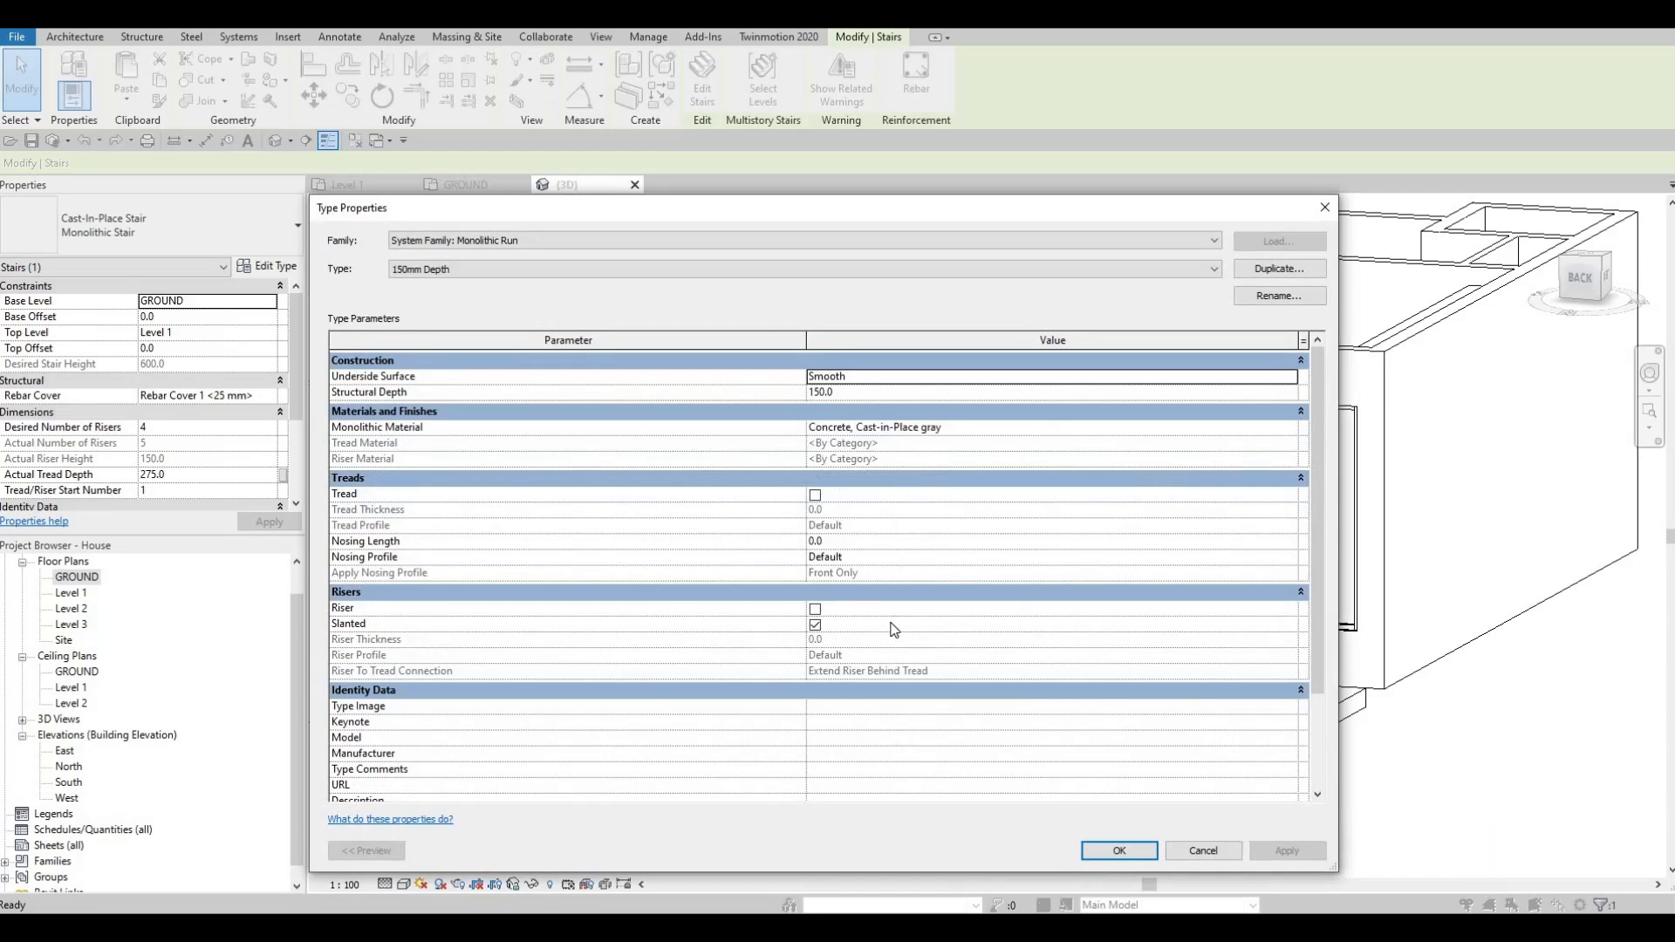
{"action": "key", "text": "Escape"}
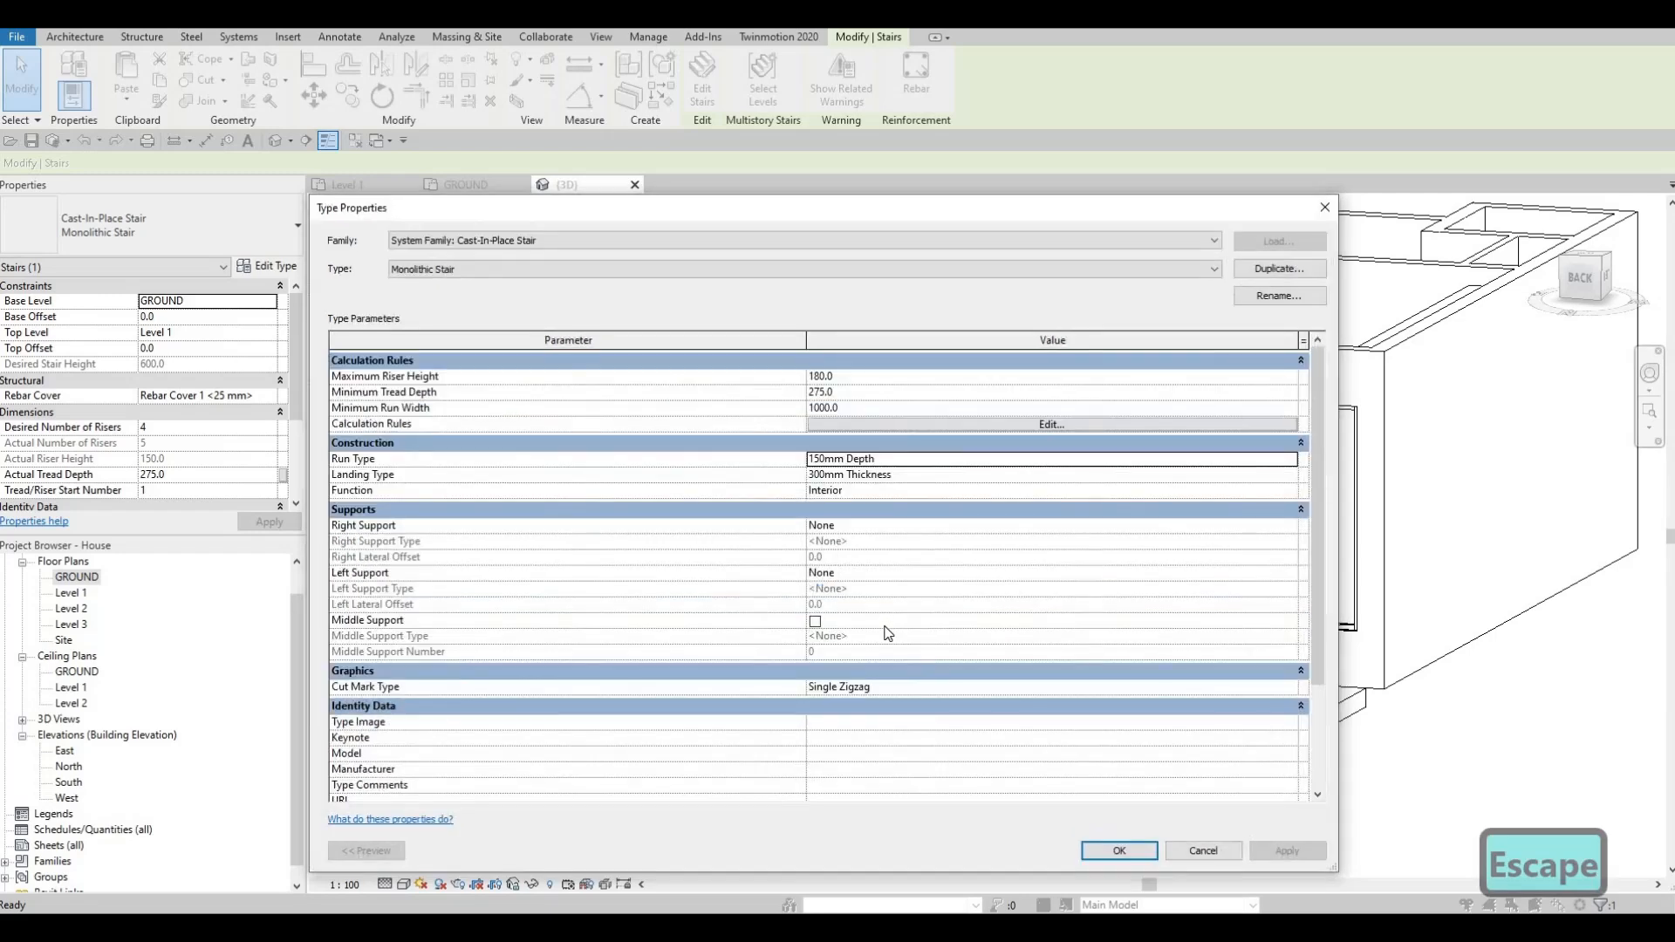
{"action": "key", "text": "Escape"}
{"action": "key", "text": "ctrl+z"}
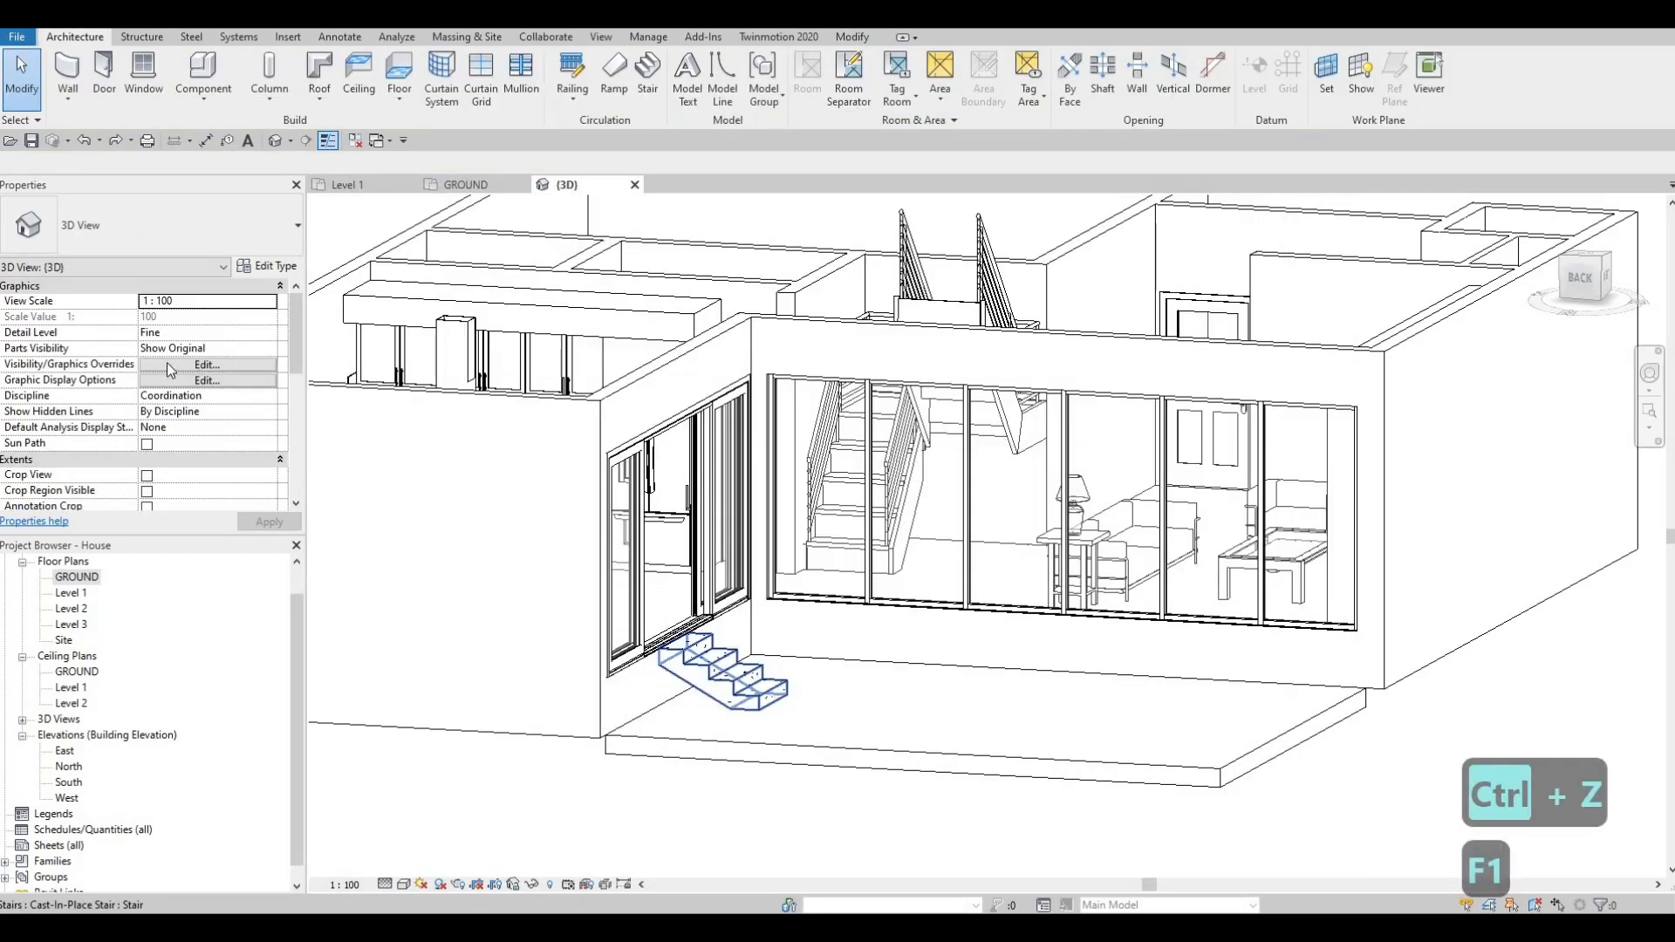
Open the exterior stair's 150mm Depth run type and examine its monolithic material, Concrete, Cast-in-Place gray.
{"action": "left_click", "coordinate": [266, 266]}
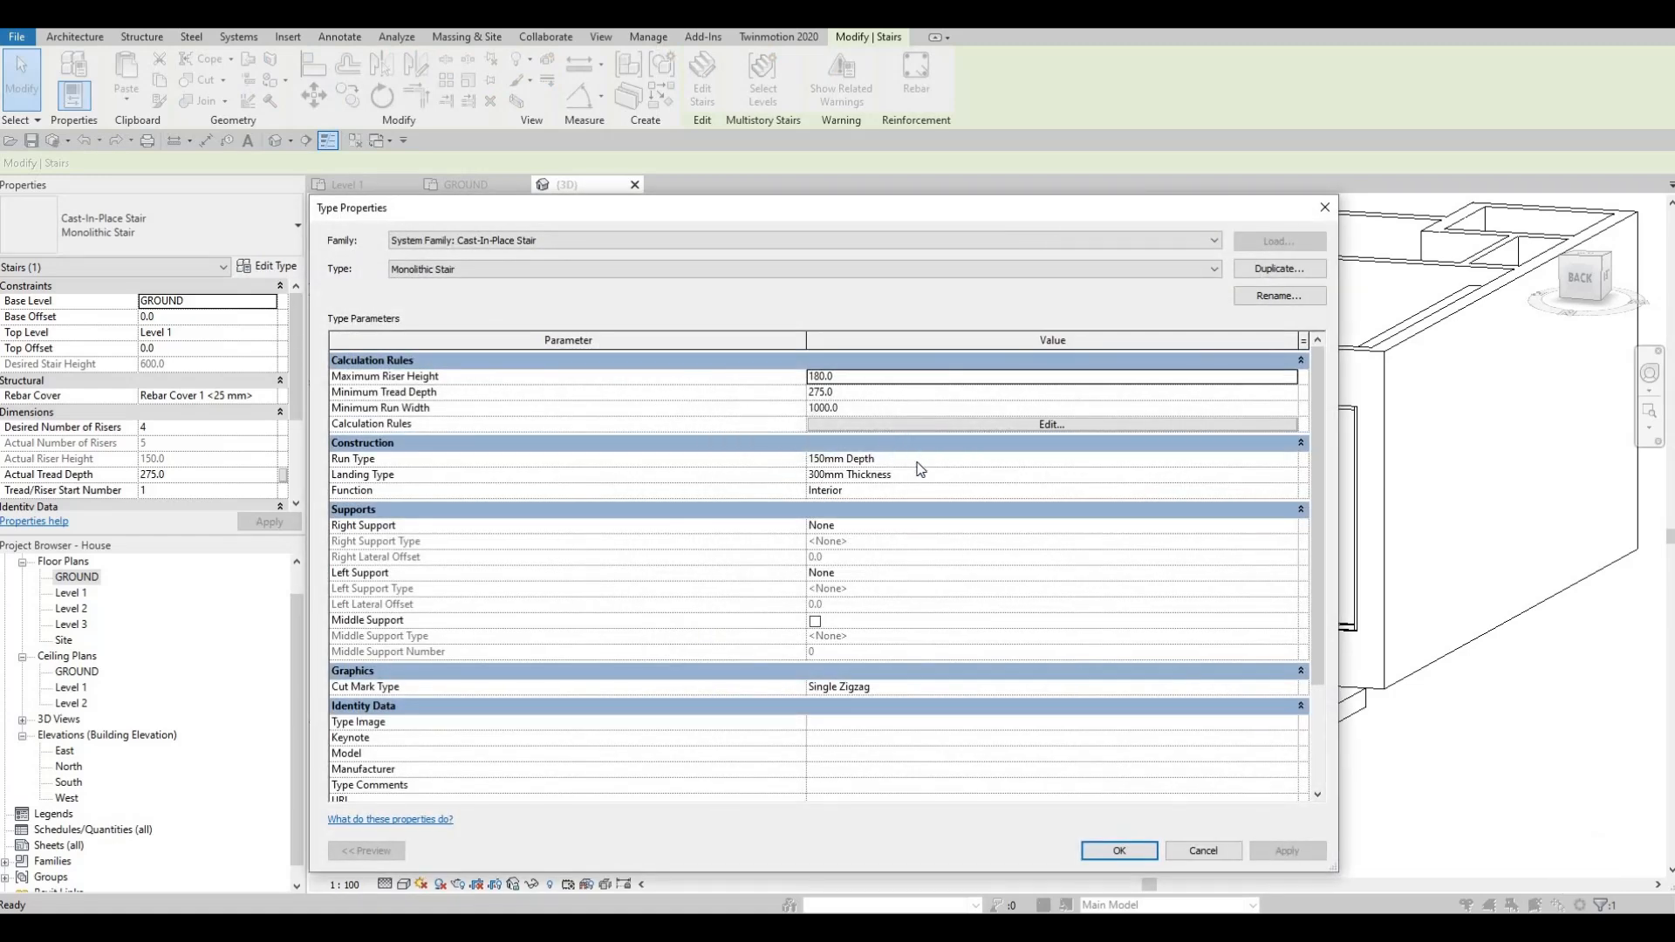
{"action": "left_click", "coordinate": [1057, 459]}
{"action": "left_click", "coordinate": [1291, 460]}
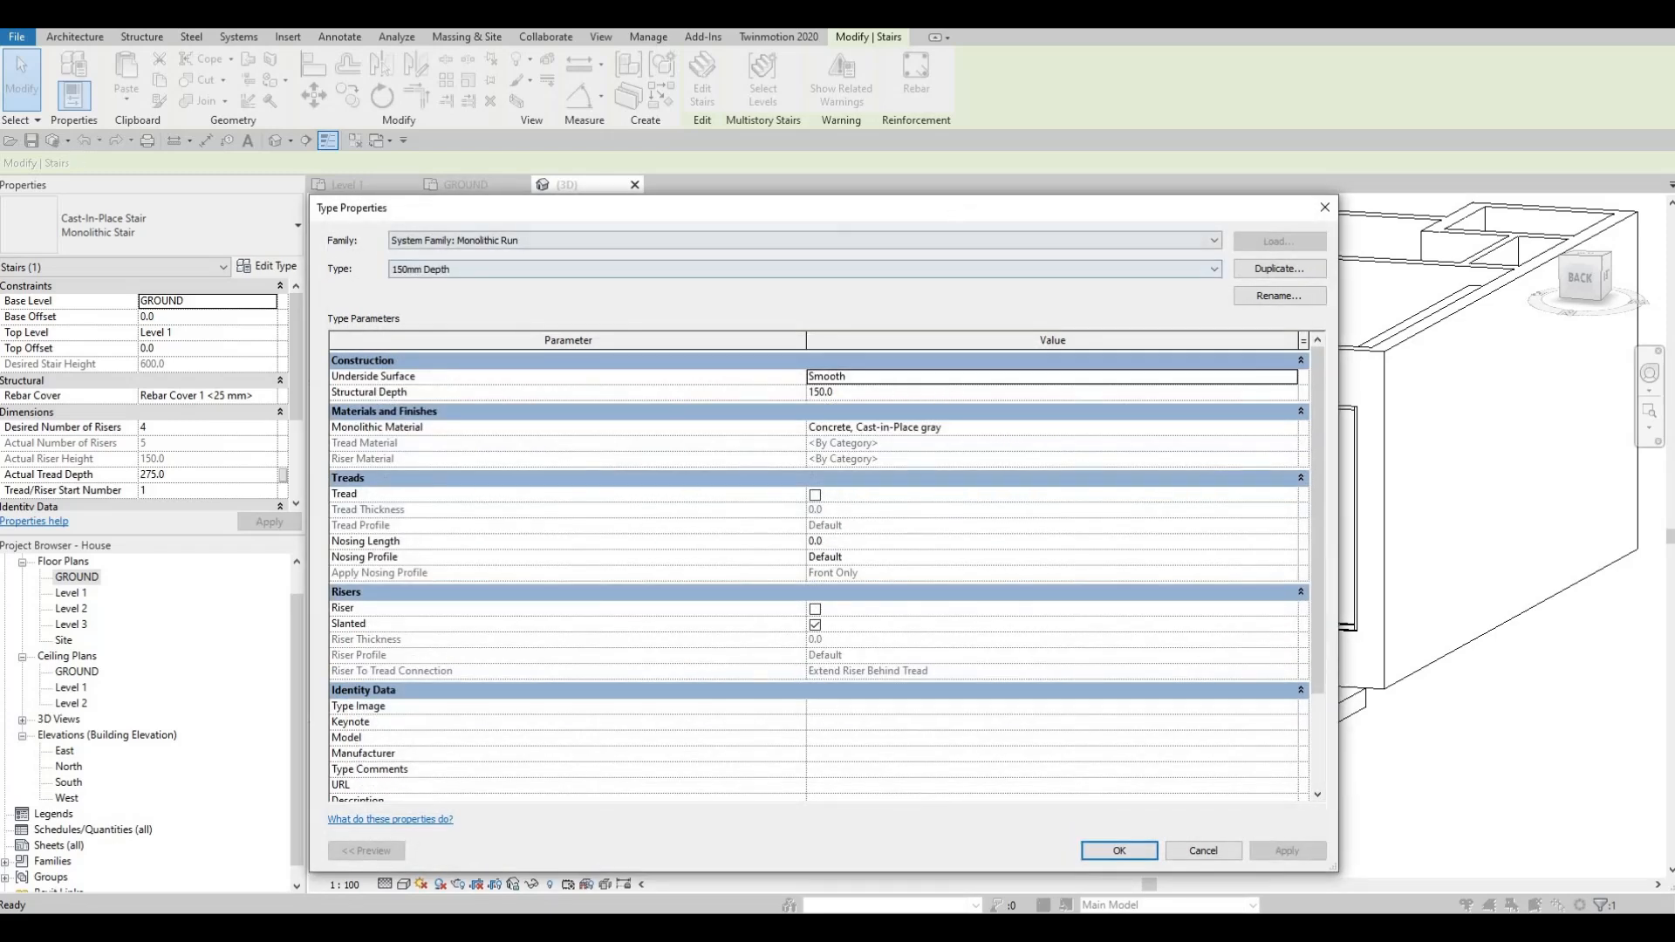
{"action": "left_click_drag", "start_coordinate": [951, 210], "coordinate": [1040, 325]}
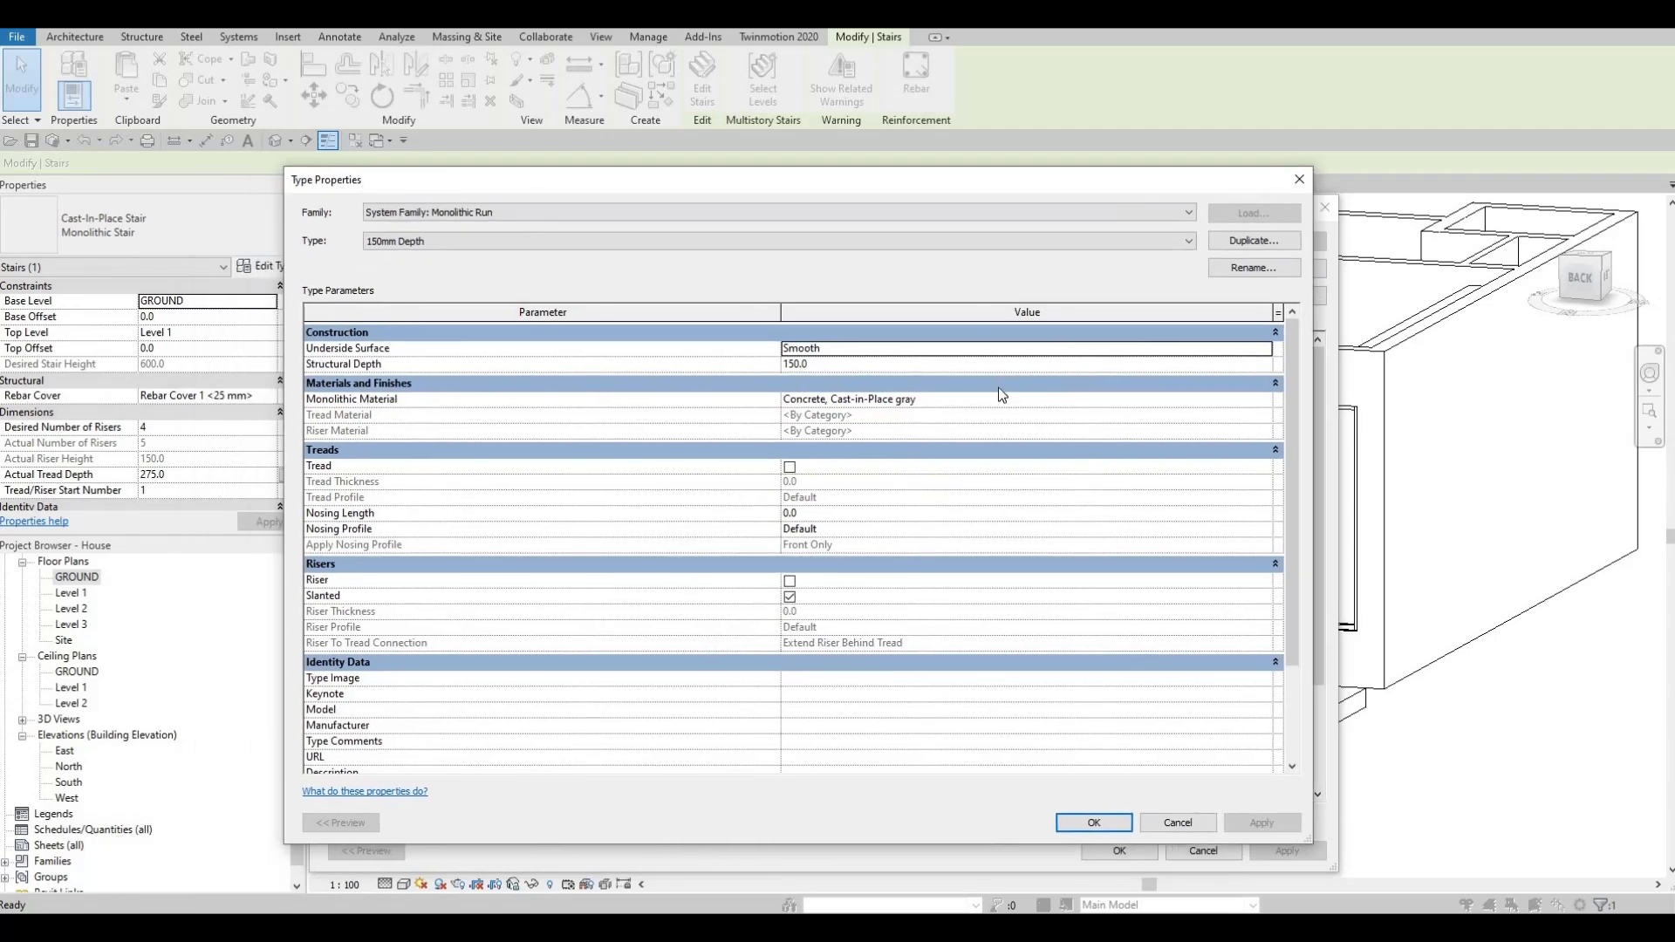
{"action": "left_click", "coordinate": [1223, 405]}
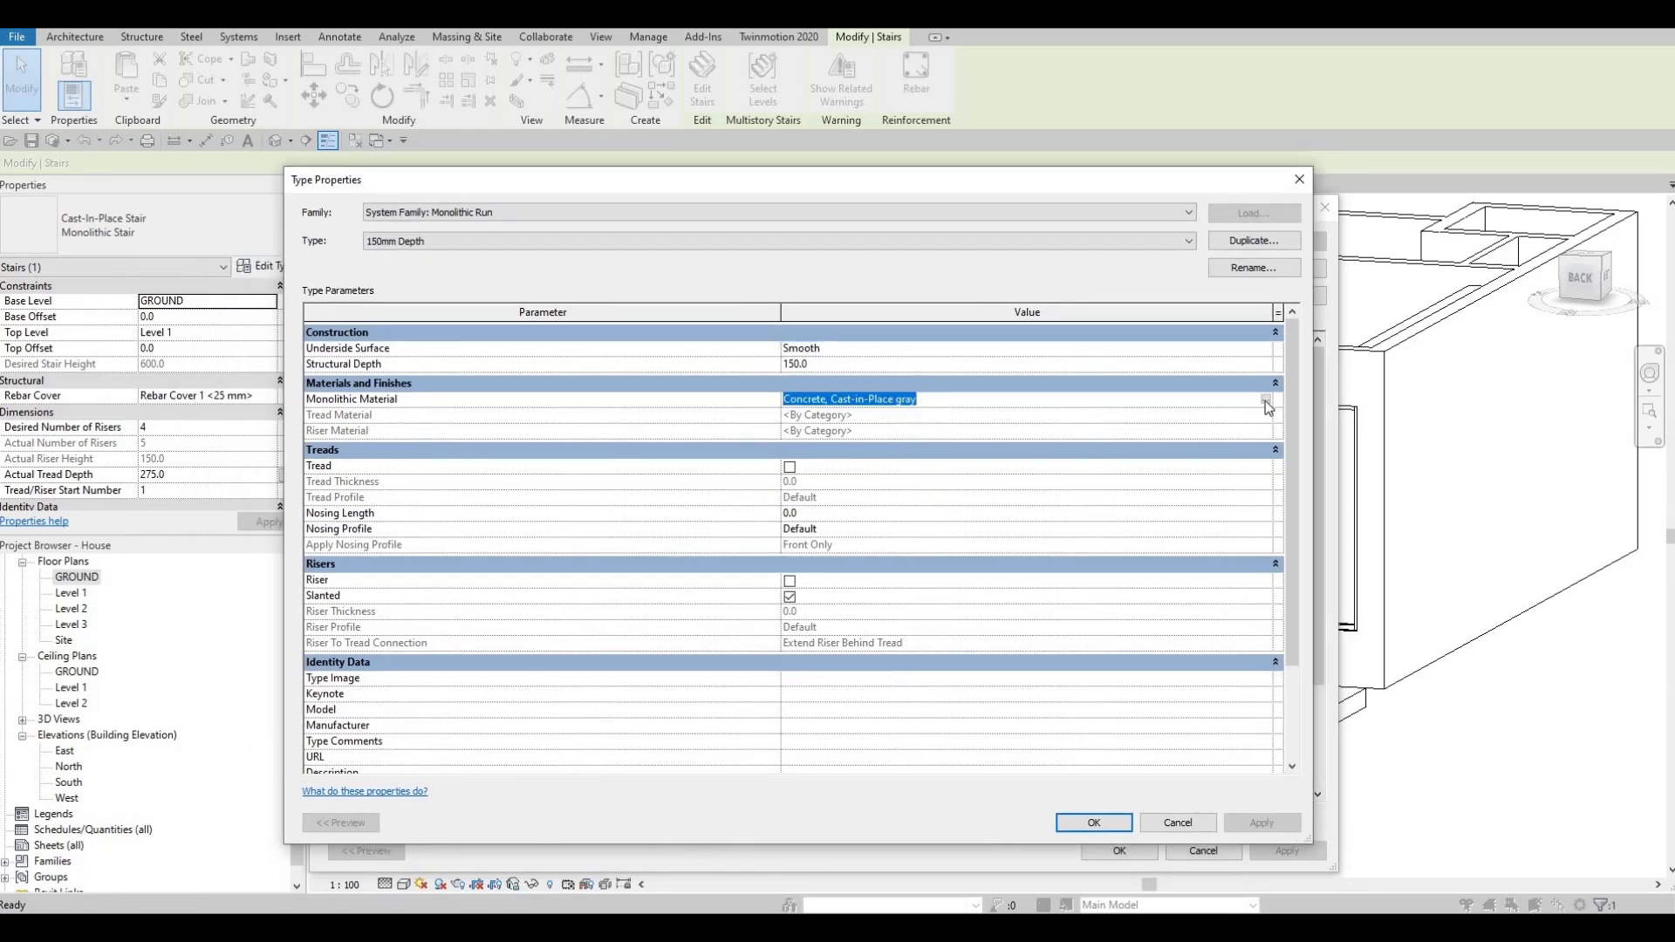
{"action": "left_click", "coordinate": [1266, 400]}
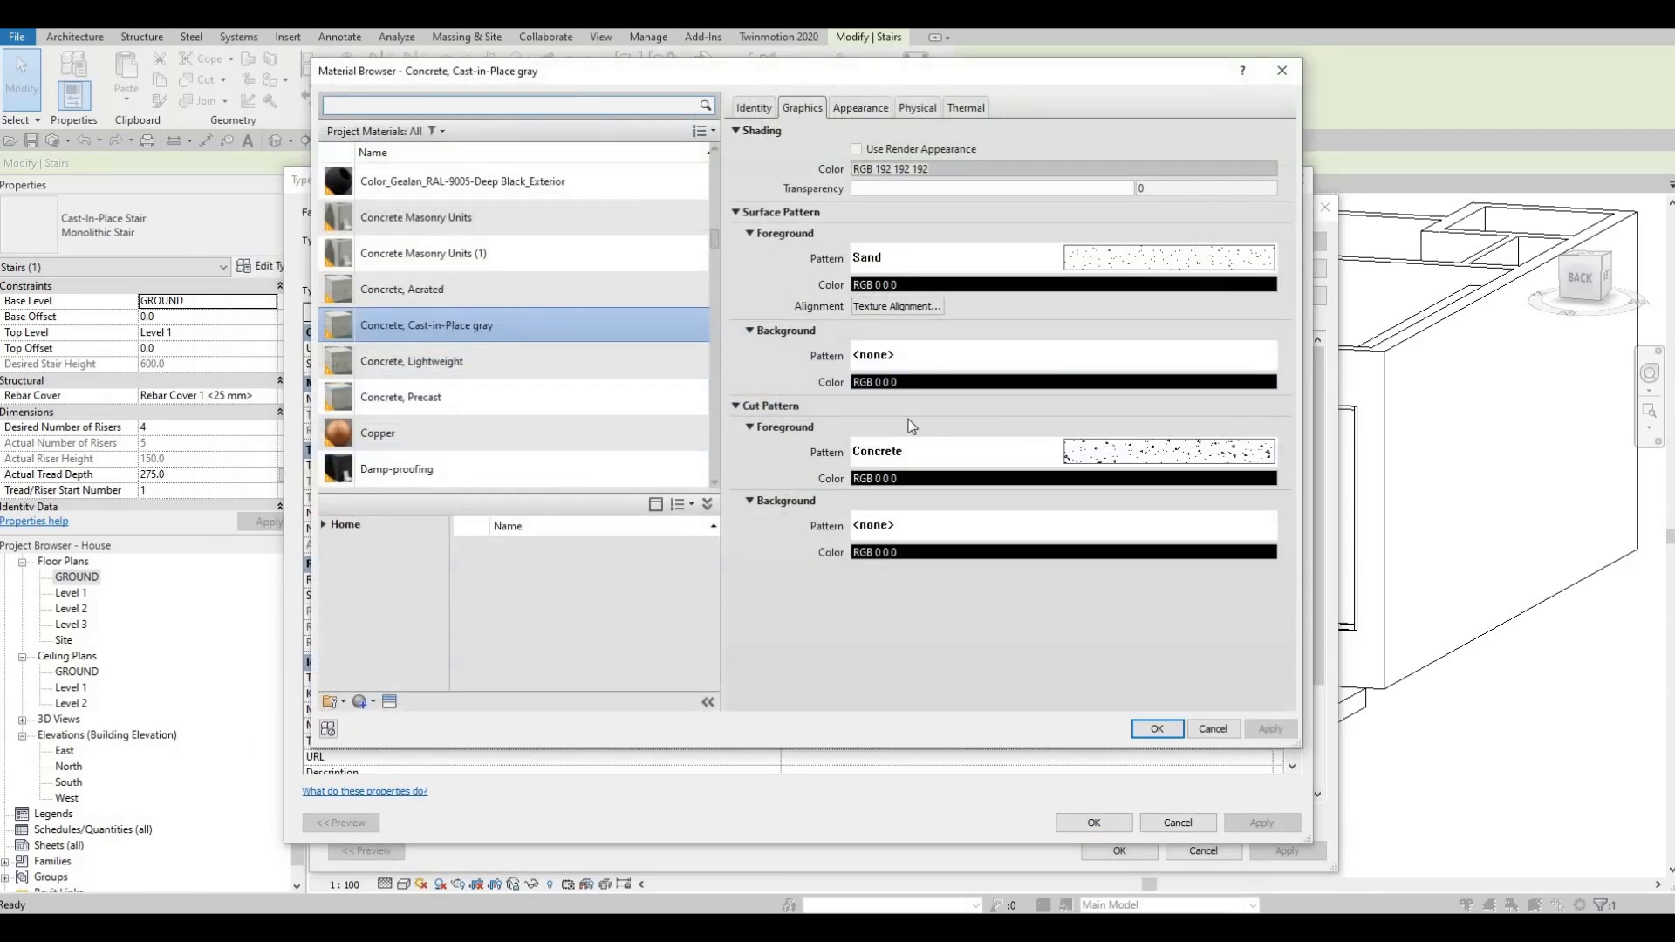
{"action": "key", "text": "Escape"}
Try a Stepped underside surface on the 150mm Depth run type, inspect the exterior stair in 3D and undo the change.
{"action": "left_click", "coordinate": [1213, 350]}
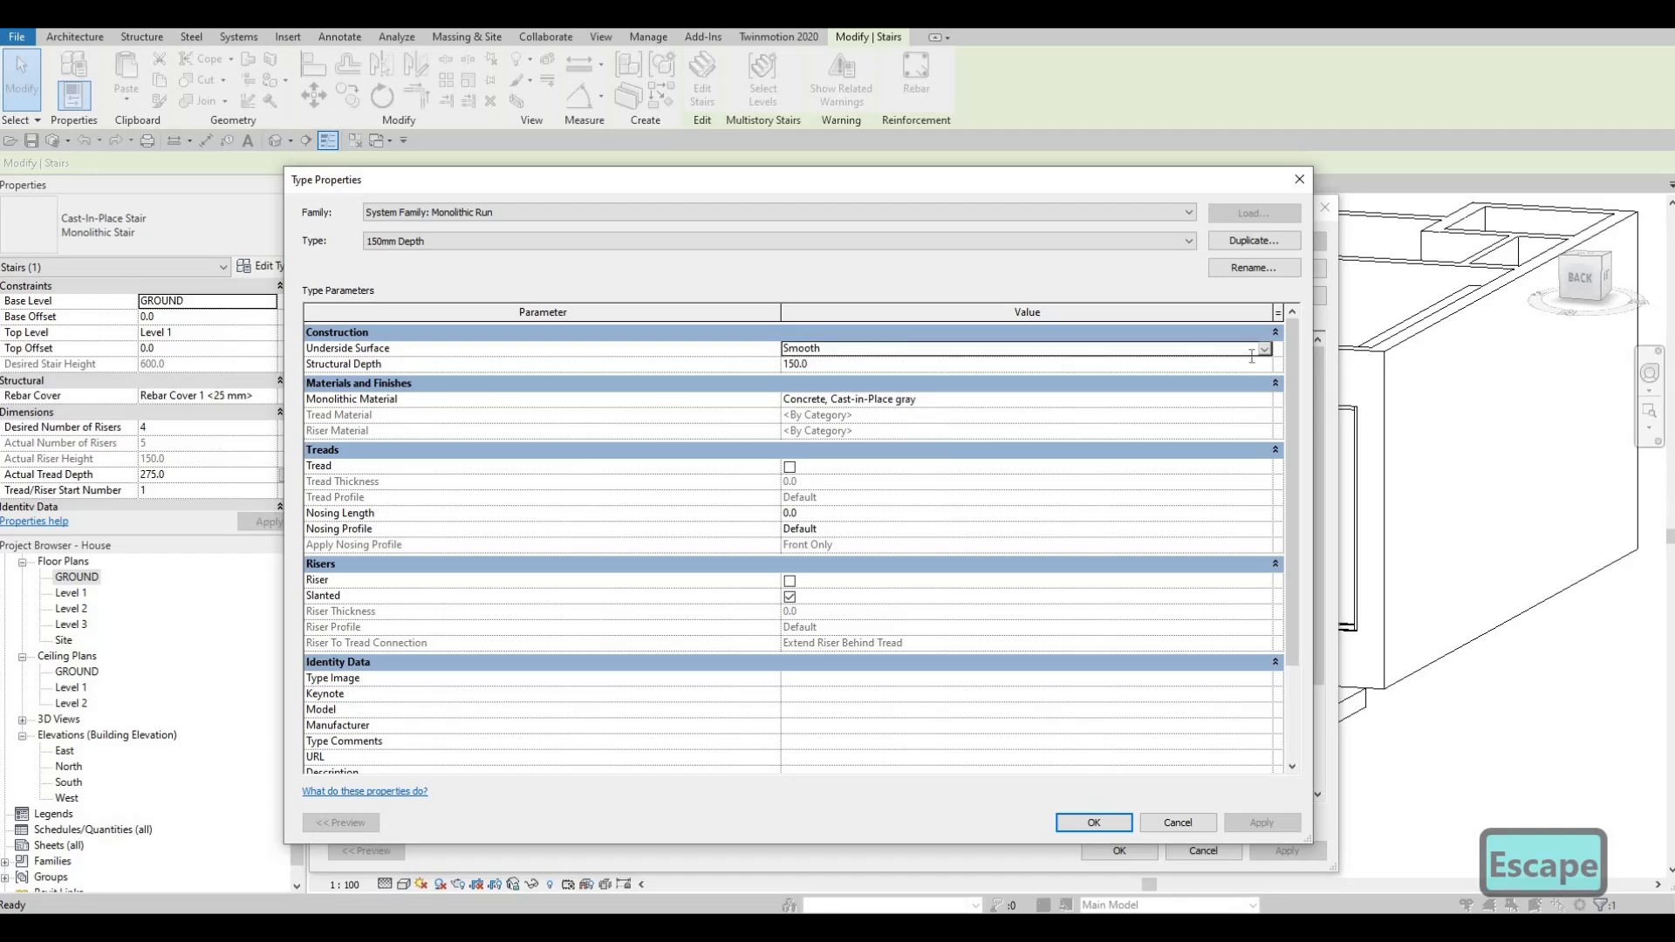
{"action": "left_click", "coordinate": [1264, 349]}
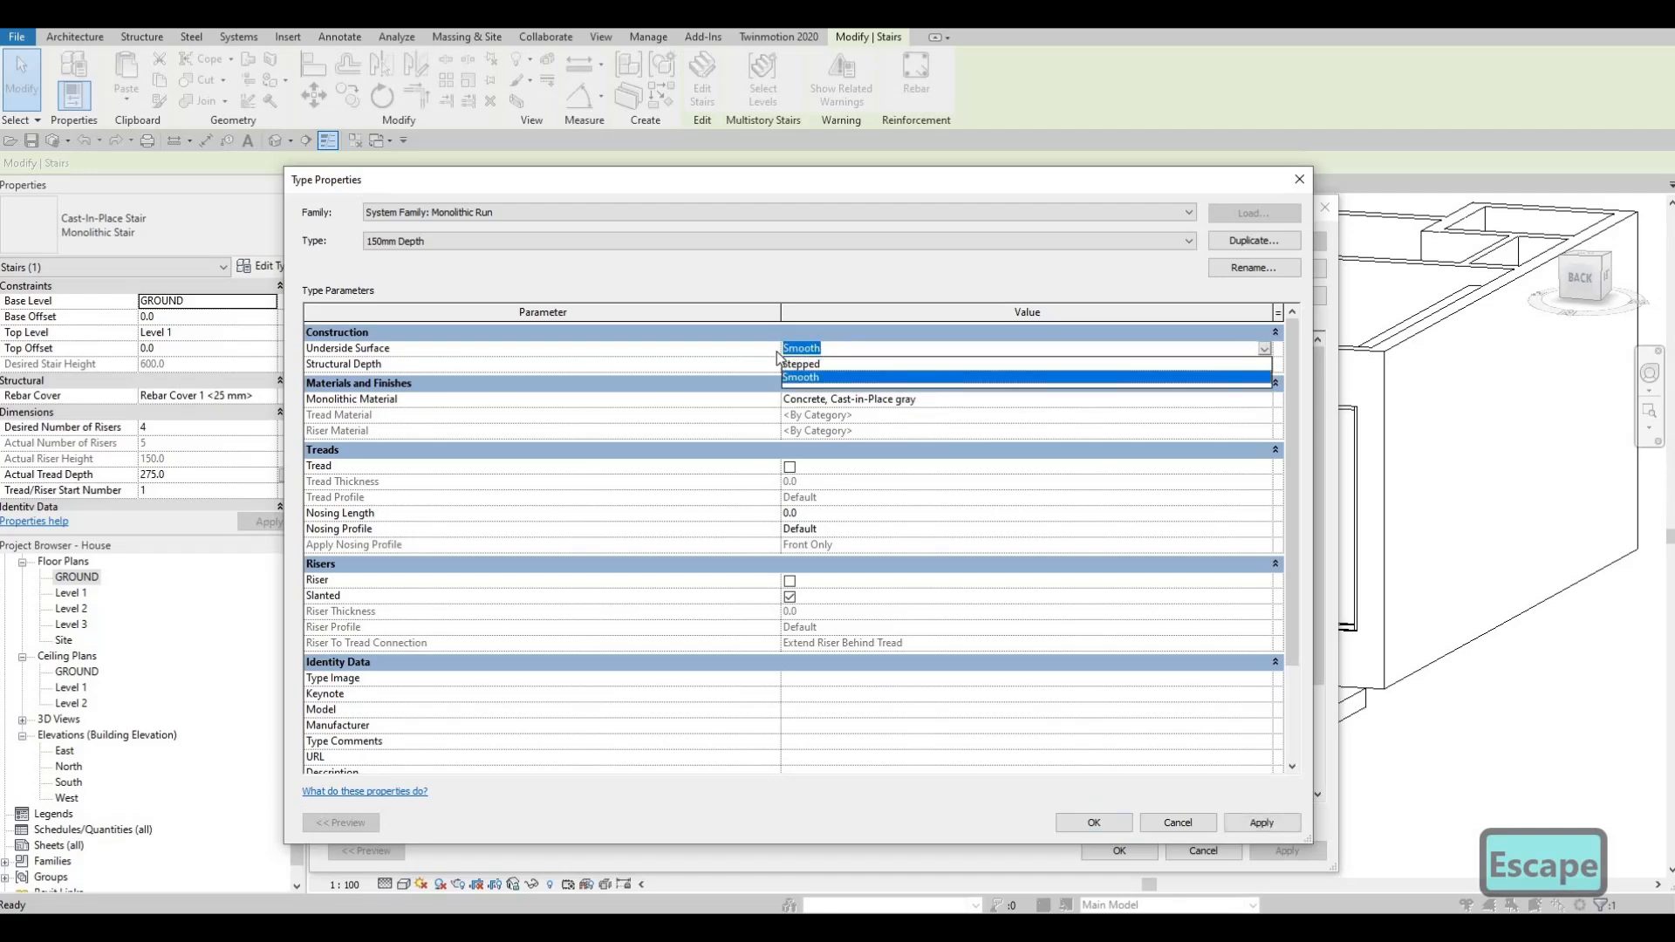
{"action": "left_click", "coordinate": [835, 364]}
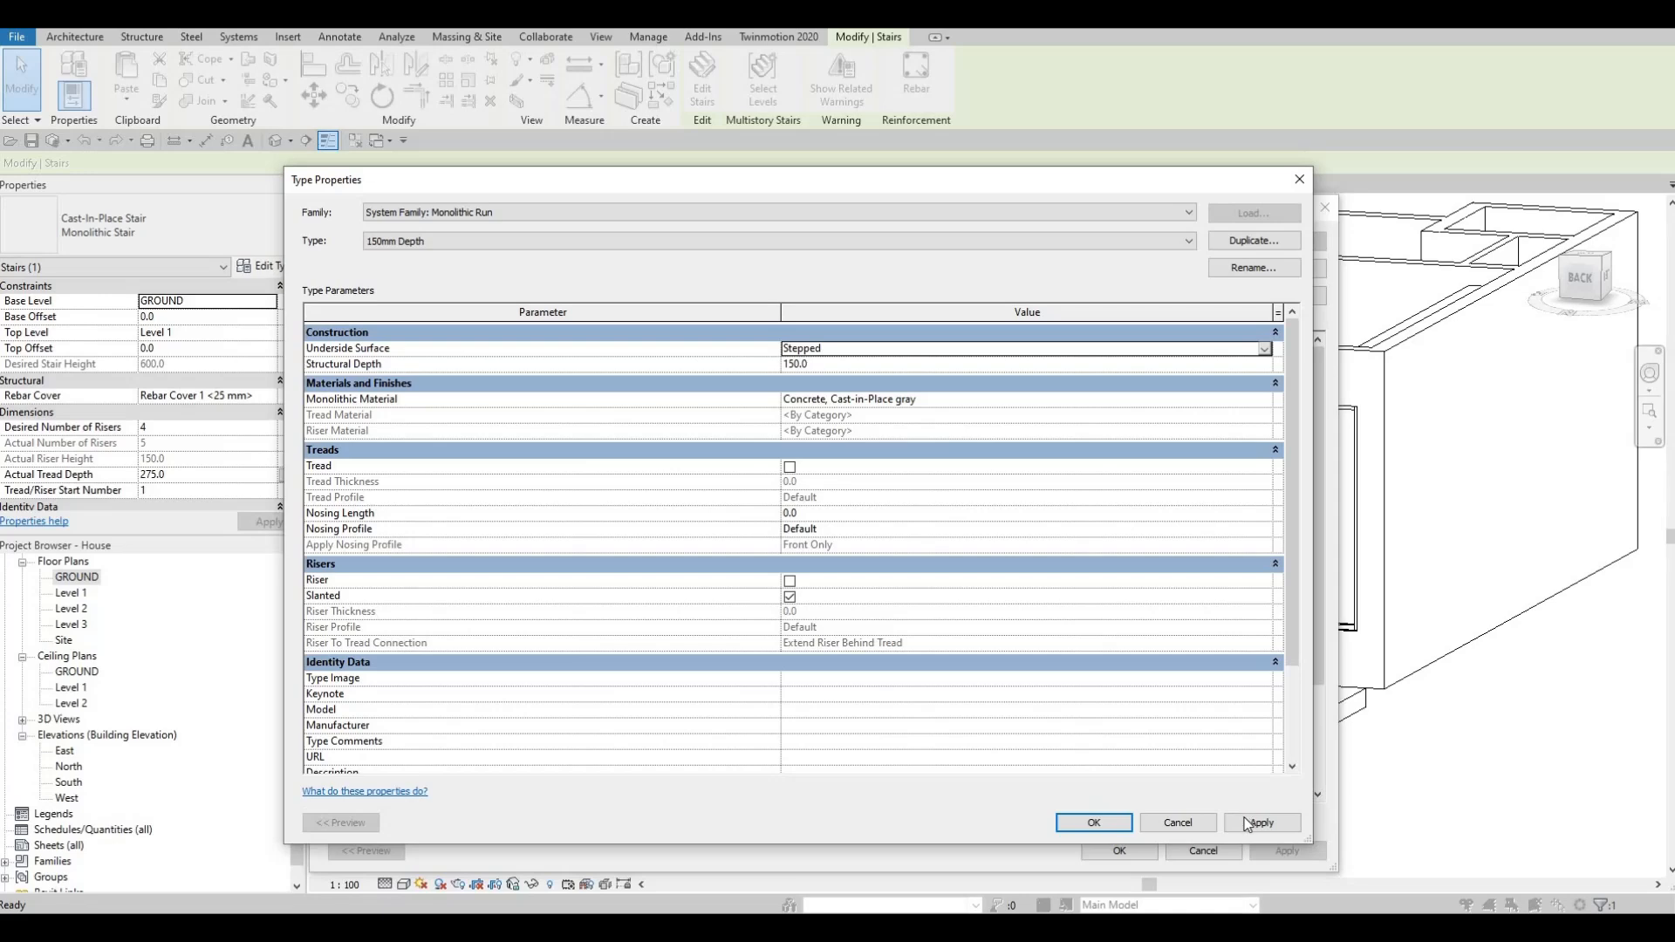
{"action": "left_click", "coordinate": [1093, 822]}
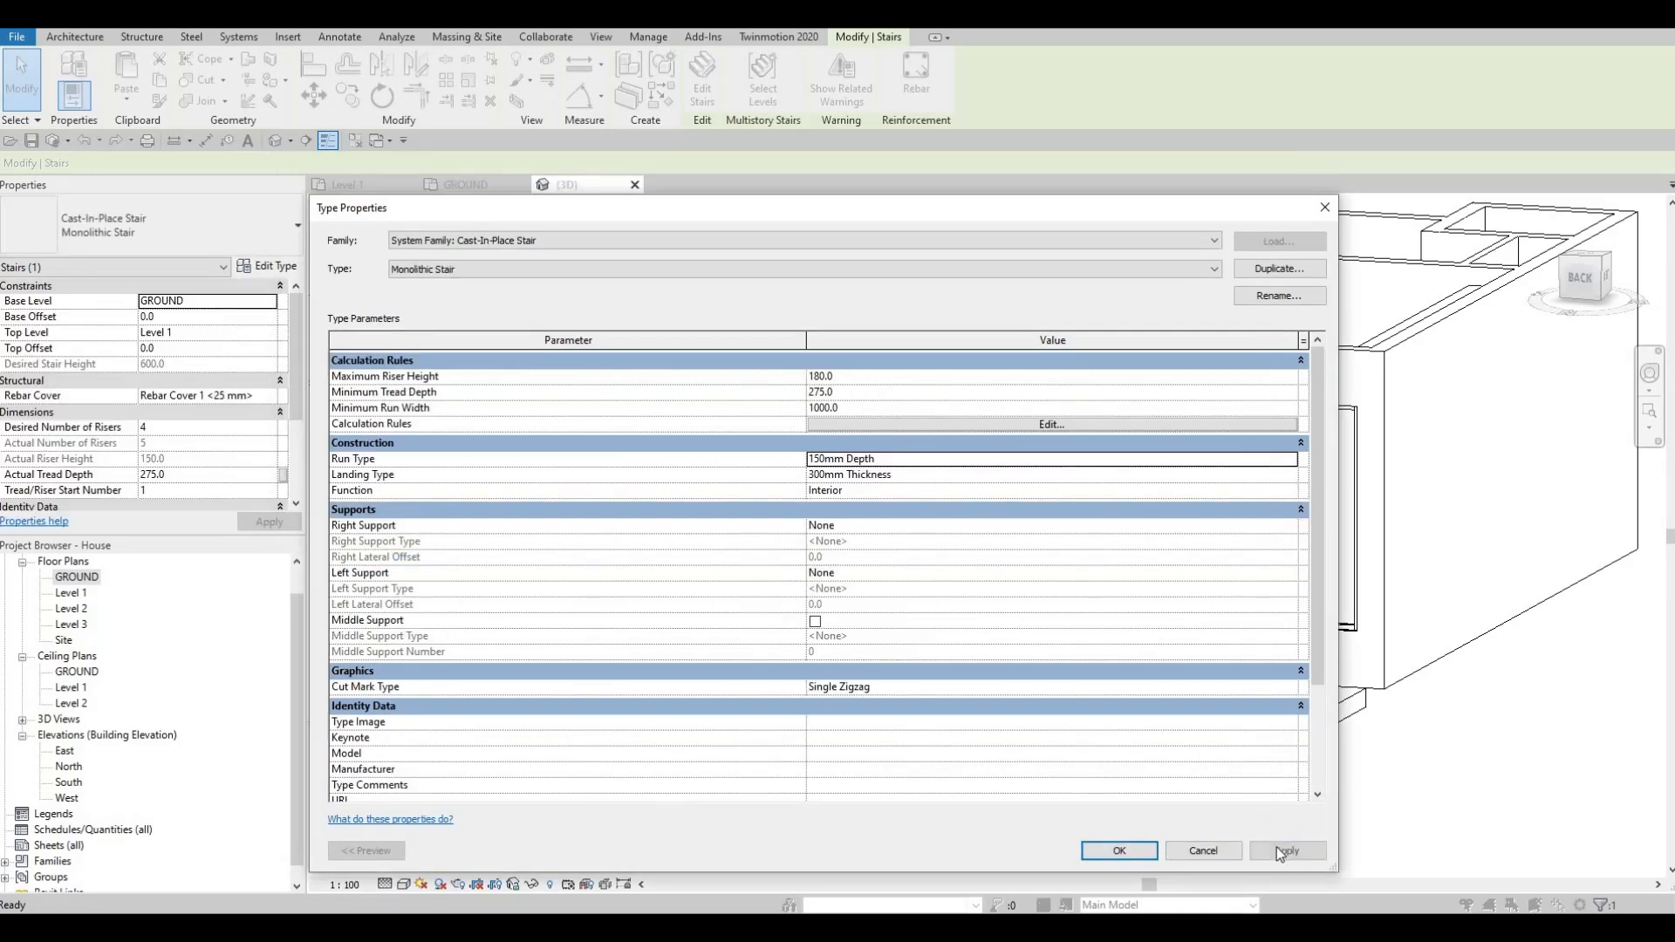
{"action": "left_click", "coordinate": [1143, 857]}
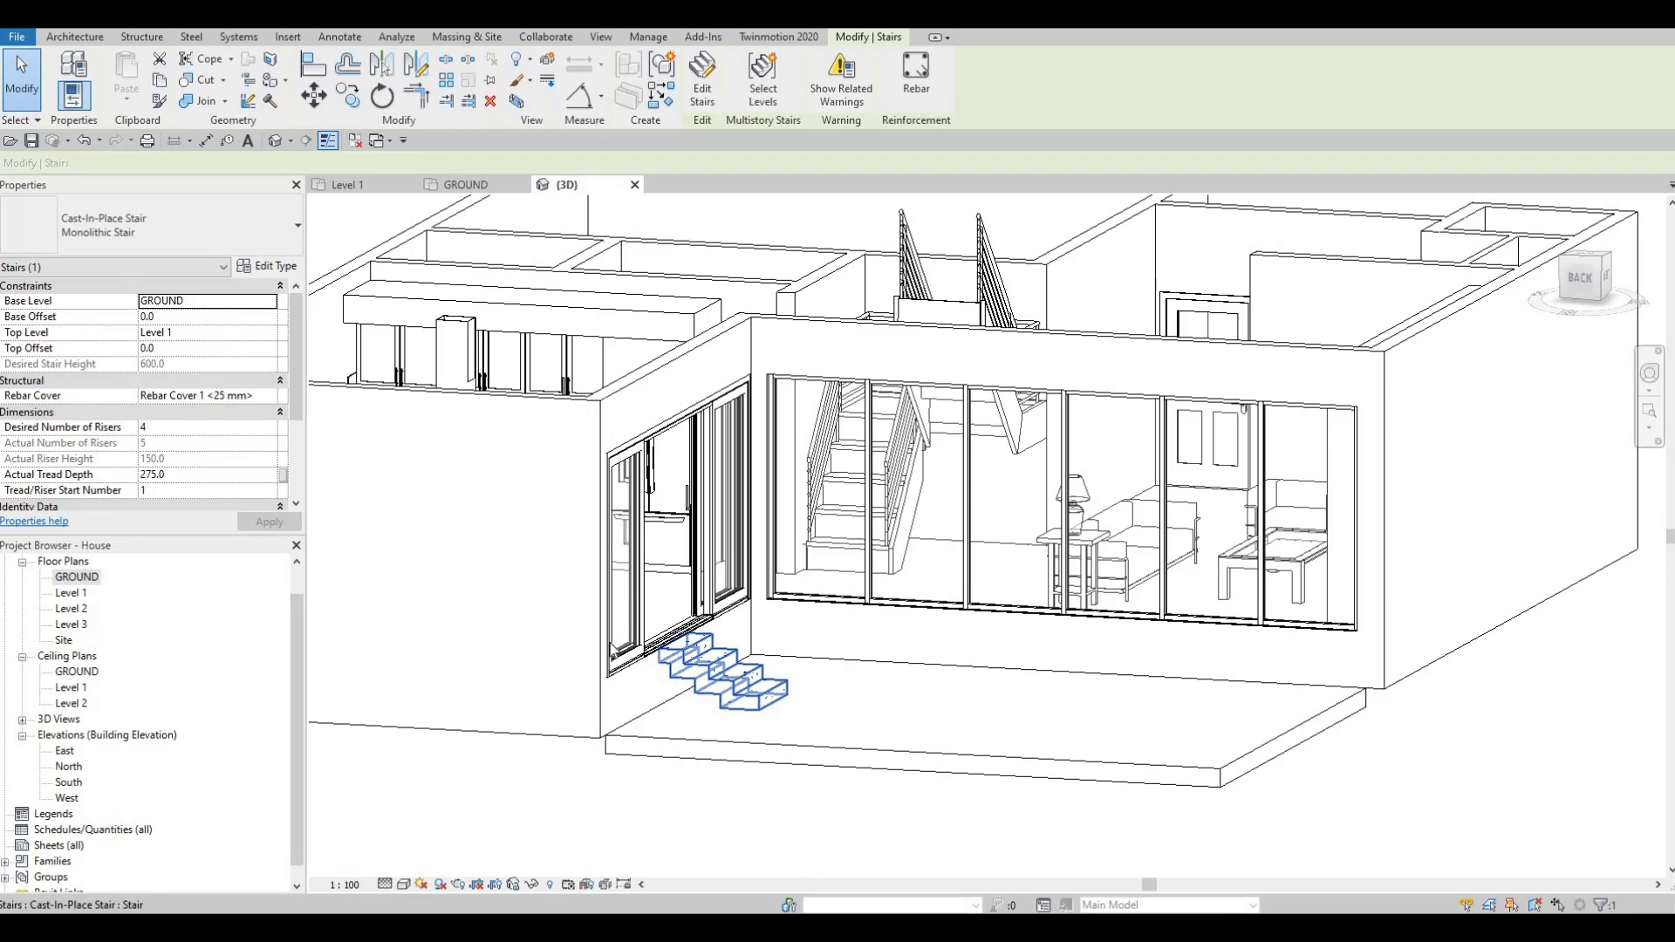
{"action": "scroll", "coordinate": [677, 705], "scroll_direction": "up", "scroll_amount": 2}
{"action": "scroll", "coordinate": [677, 705], "scroll_direction": "up", "scroll_amount": 1}
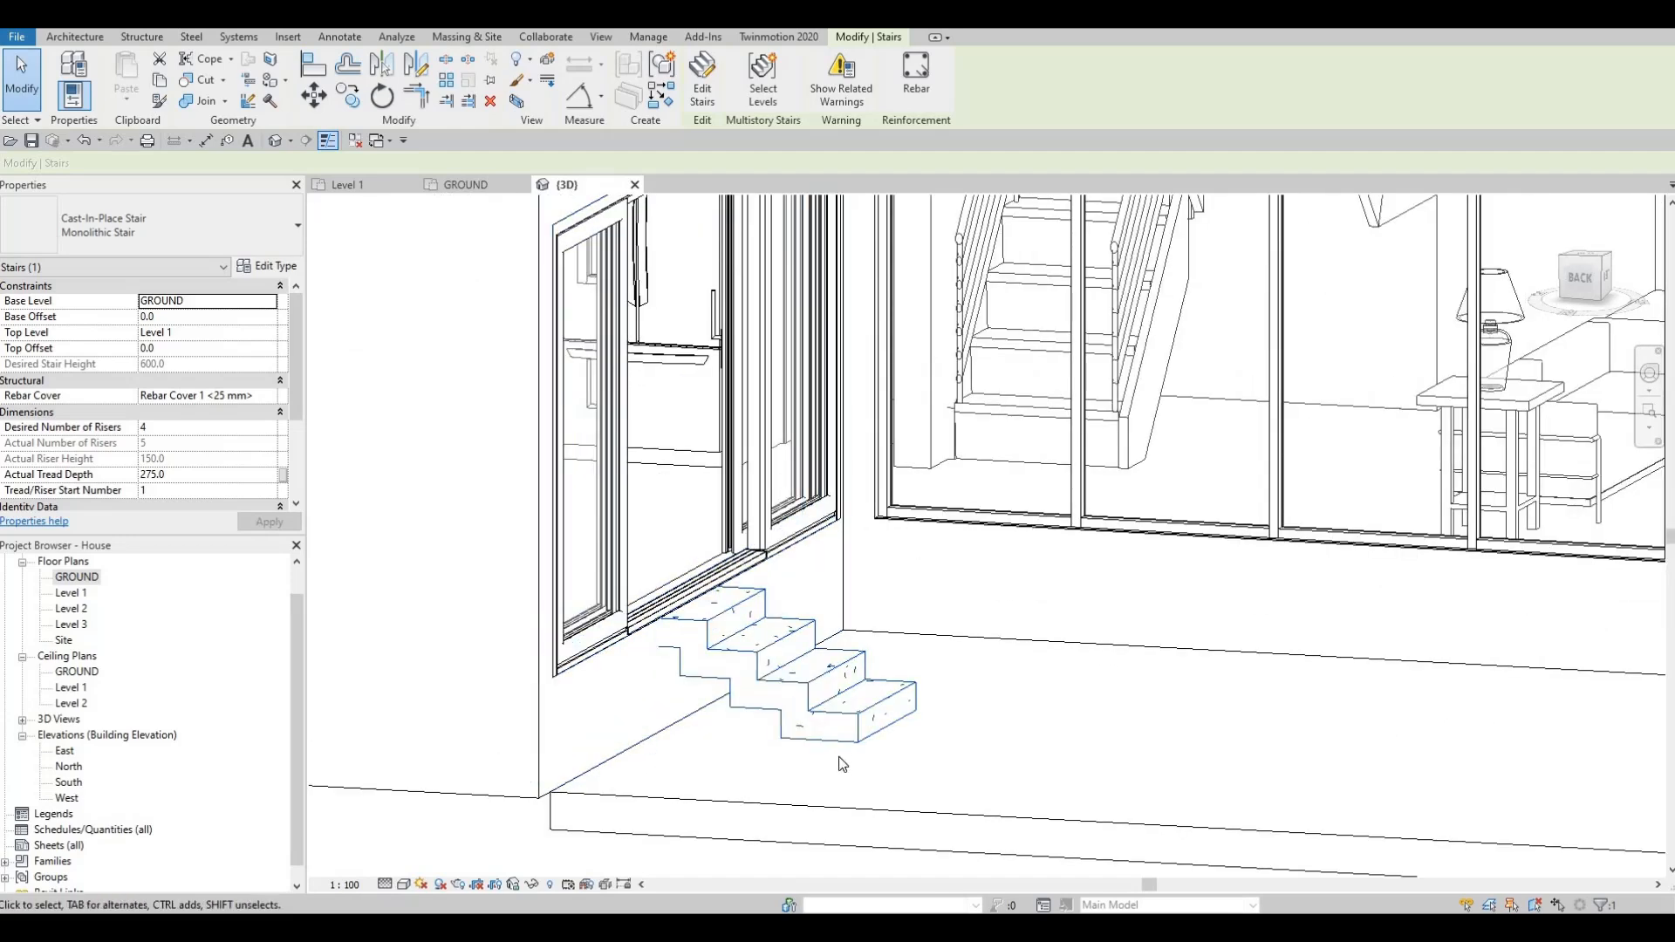
{"action": "scroll", "coordinate": [759, 730], "scroll_direction": "down", "scroll_amount": 3}
{"action": "key", "text": "ctrl+z"}
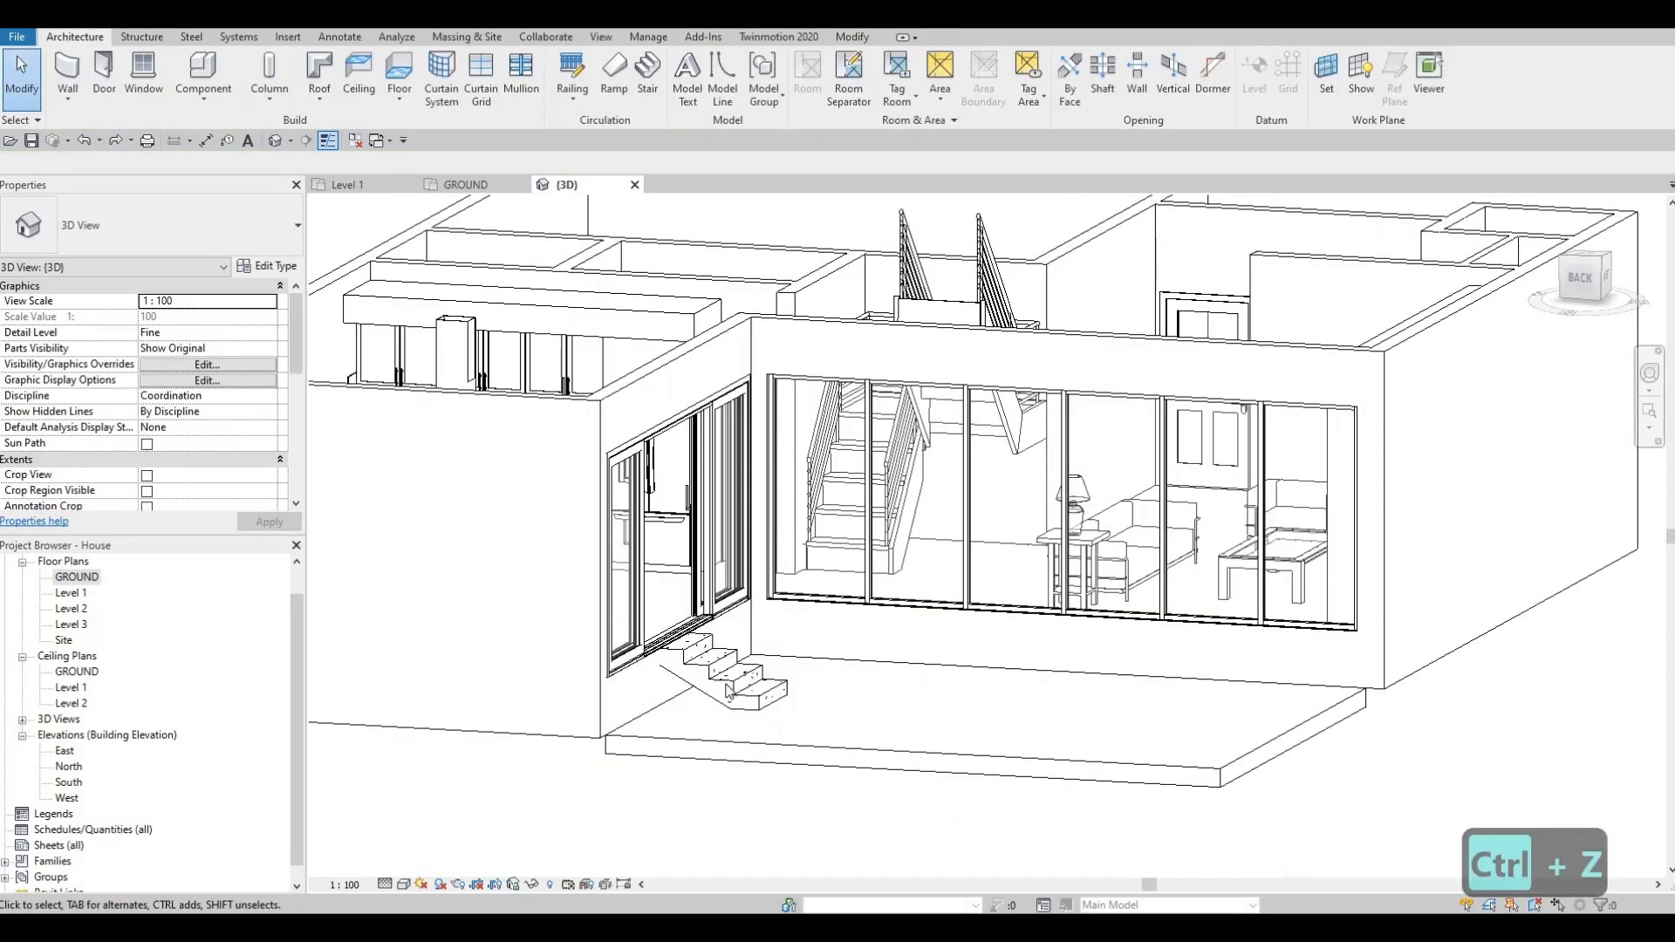
Set the structural depth of the exterior stair's 150mm Depth run type to 500 and apply it to the stair.
{"action": "left_click", "coordinate": [730, 691]}
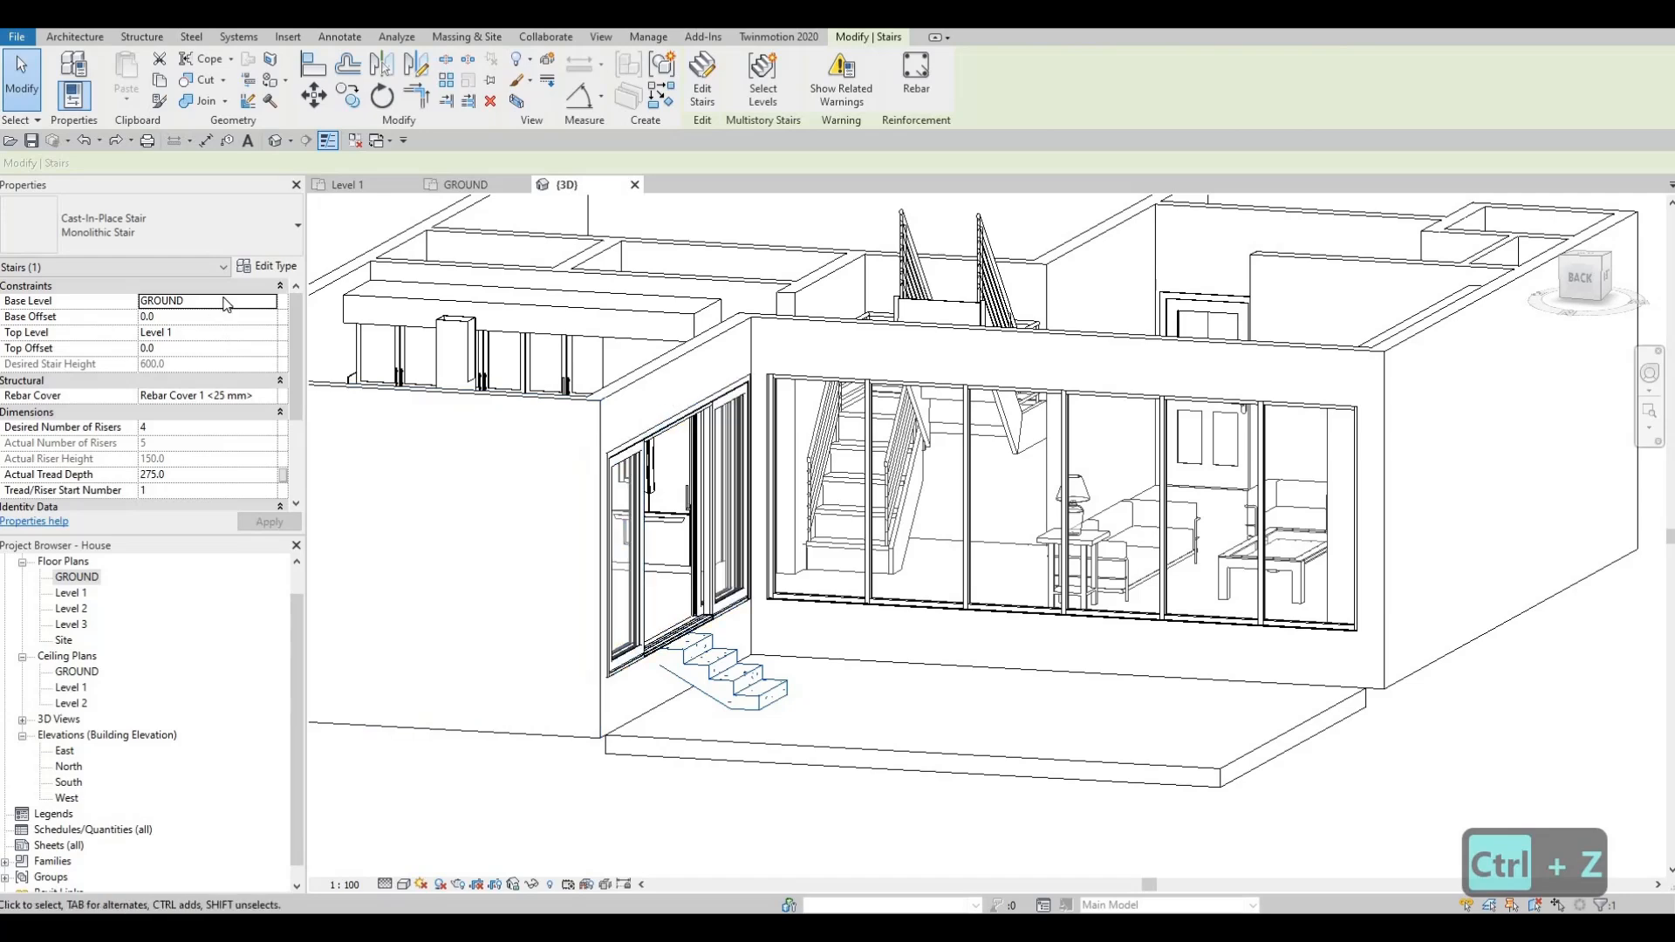
{"action": "left_click", "coordinate": [269, 265]}
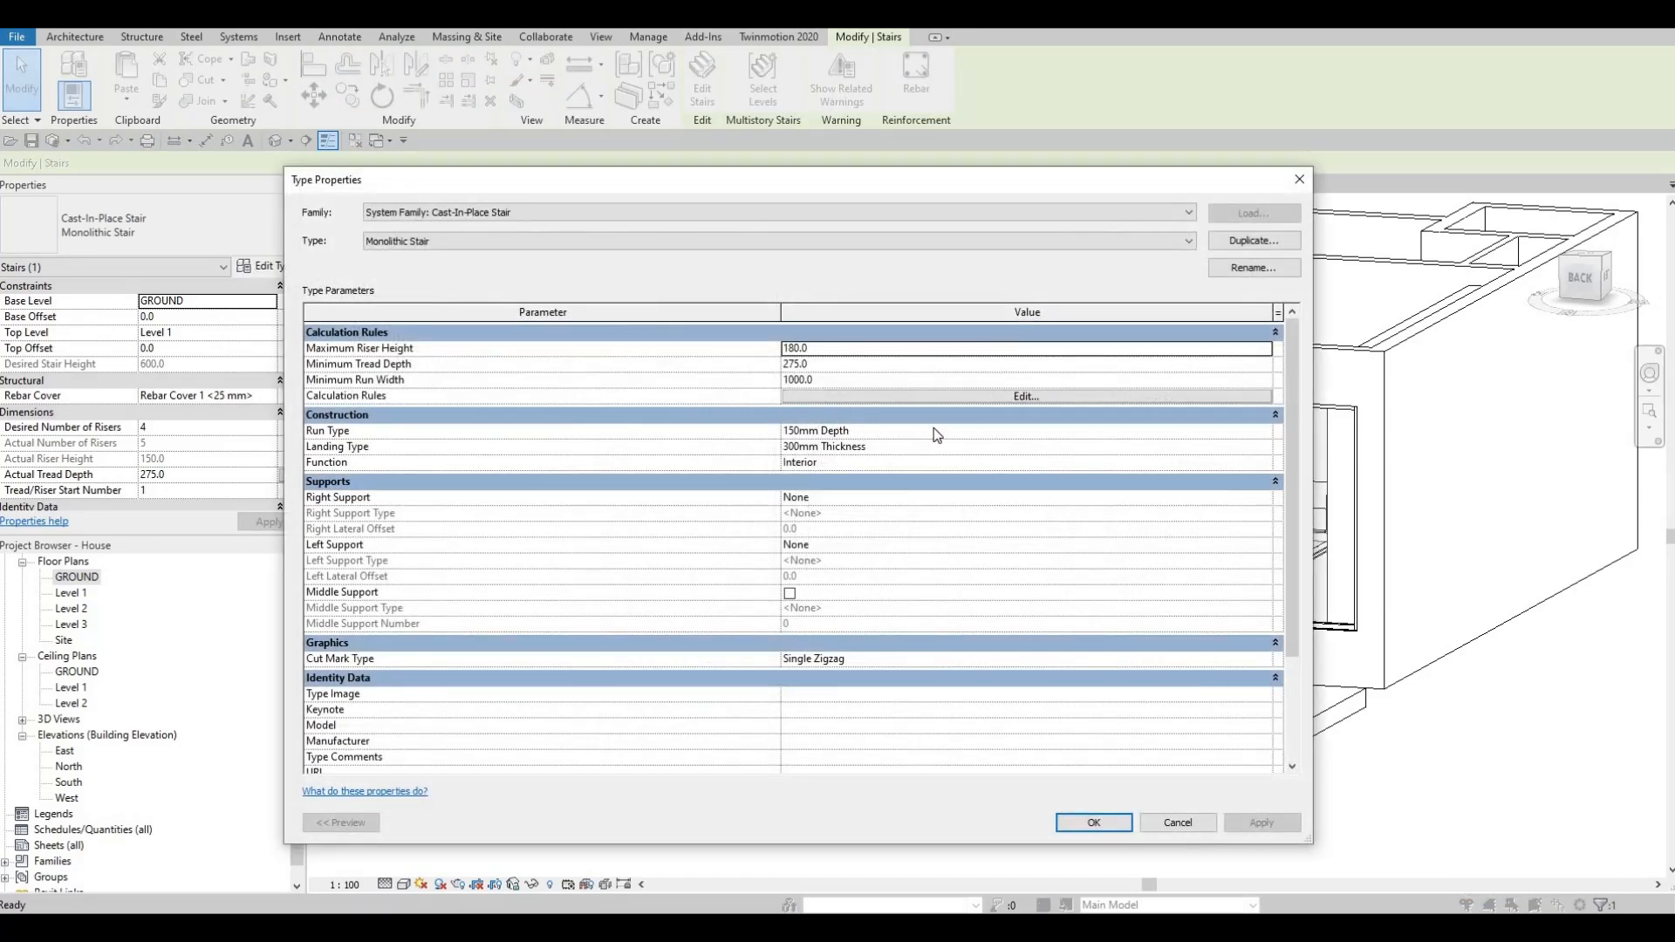
{"action": "left_click", "coordinate": [1165, 431]}
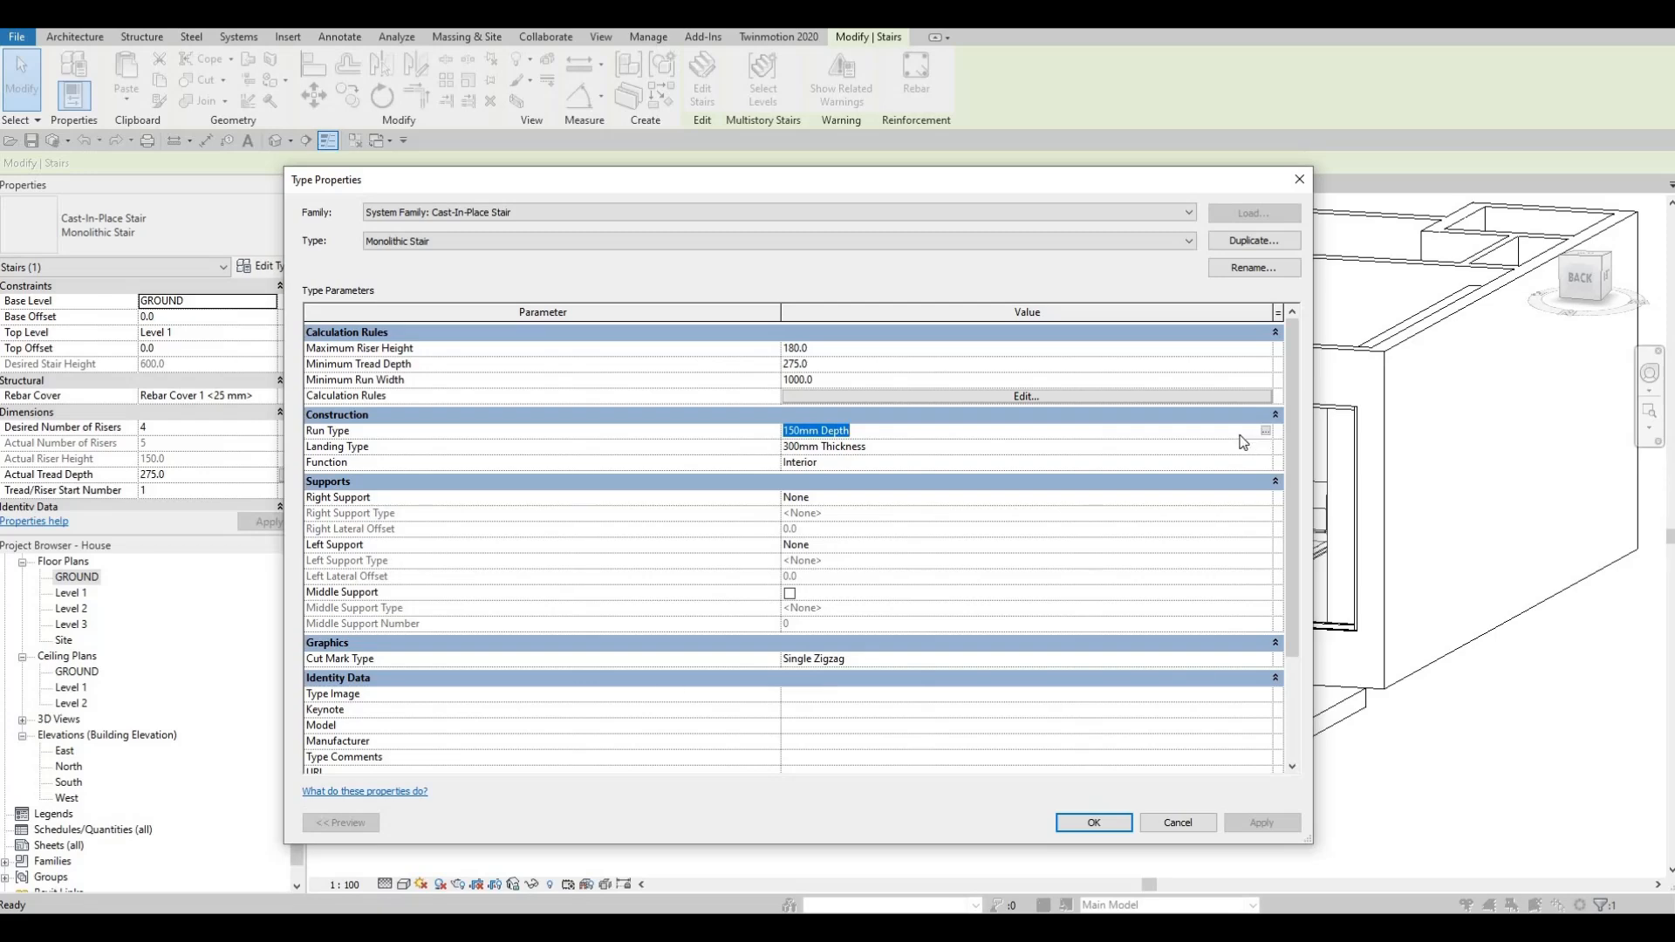
{"action": "left_click", "coordinate": [1266, 431]}
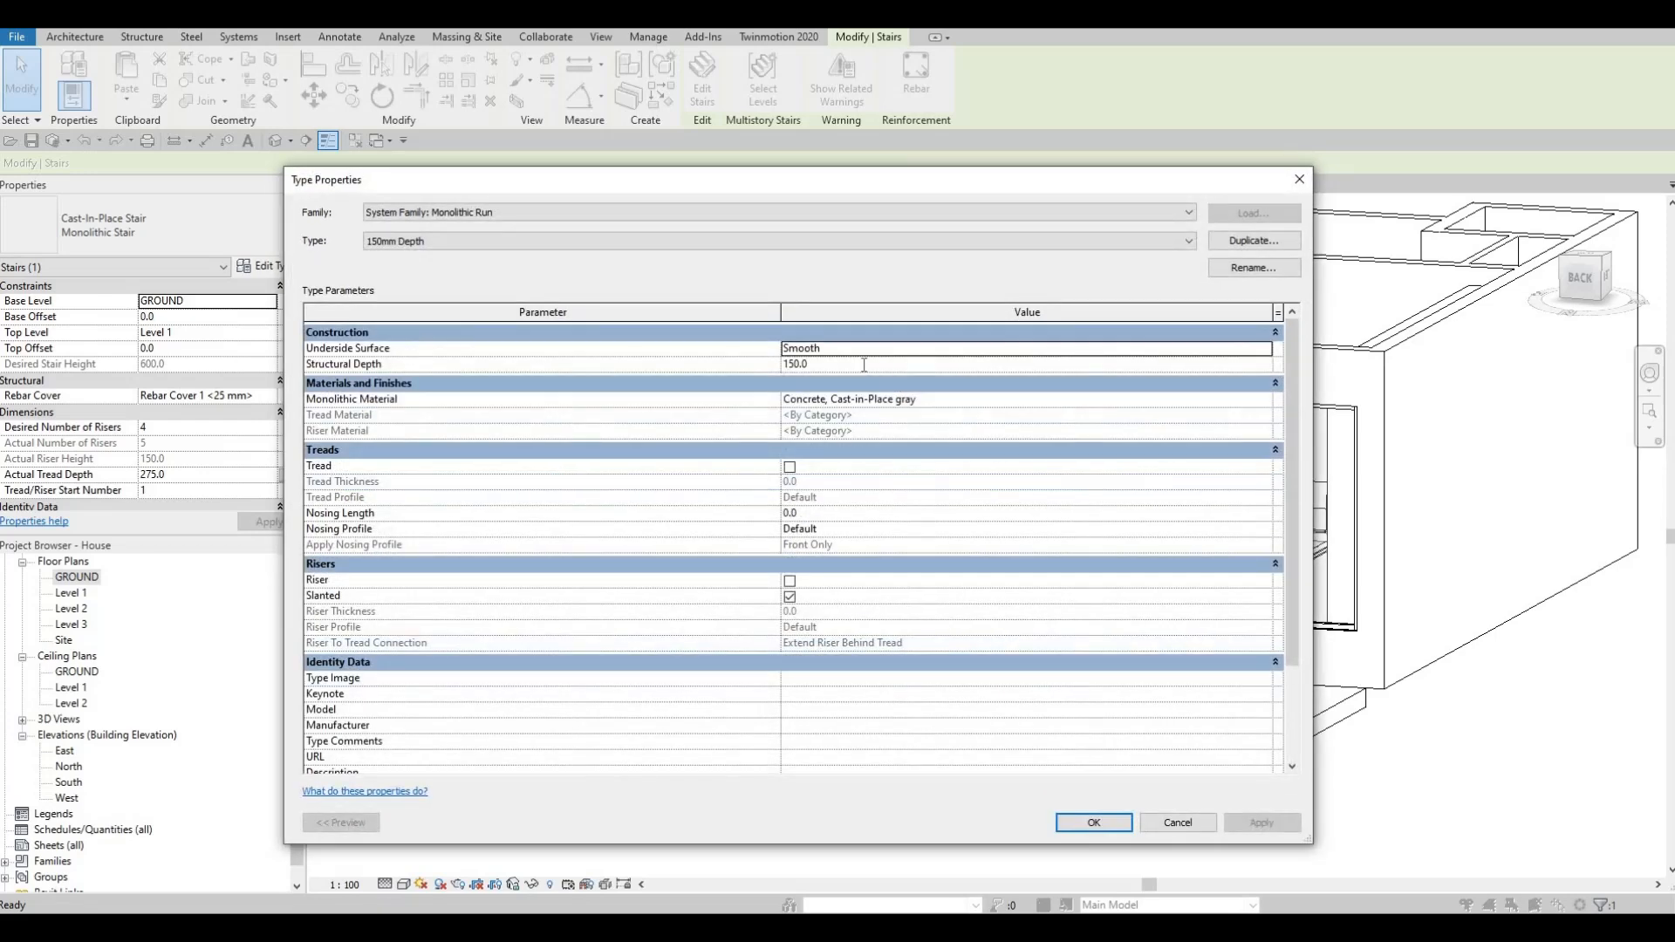
{"action": "left_click", "coordinate": [864, 365]}
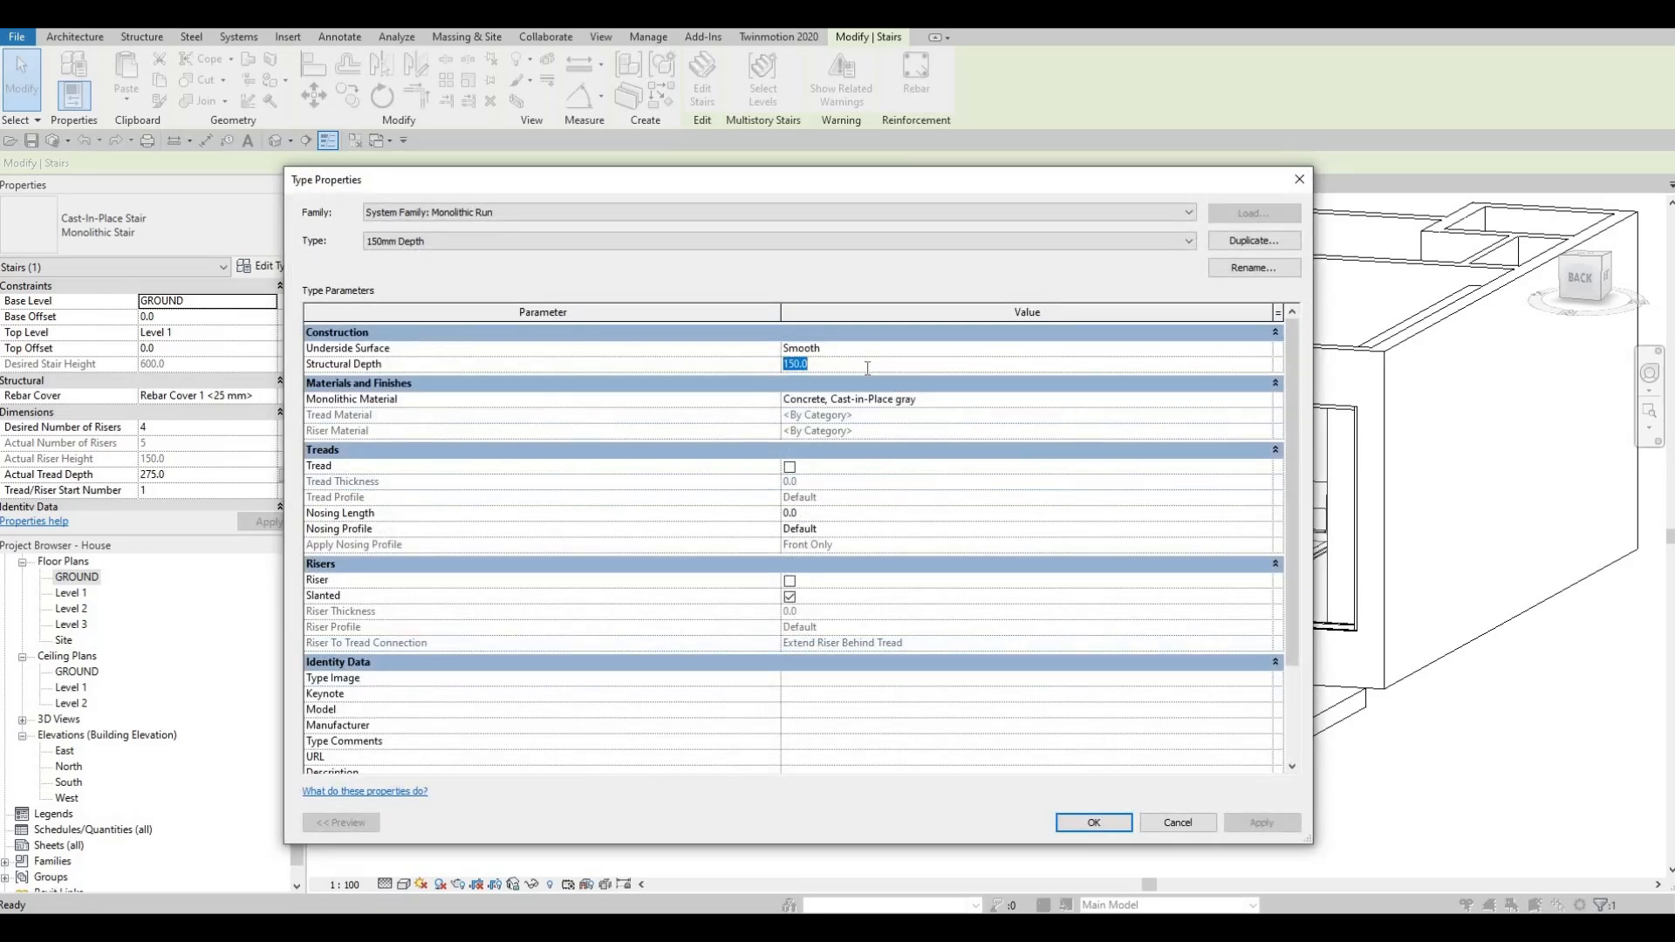
{"action": "type", "text": "400"}
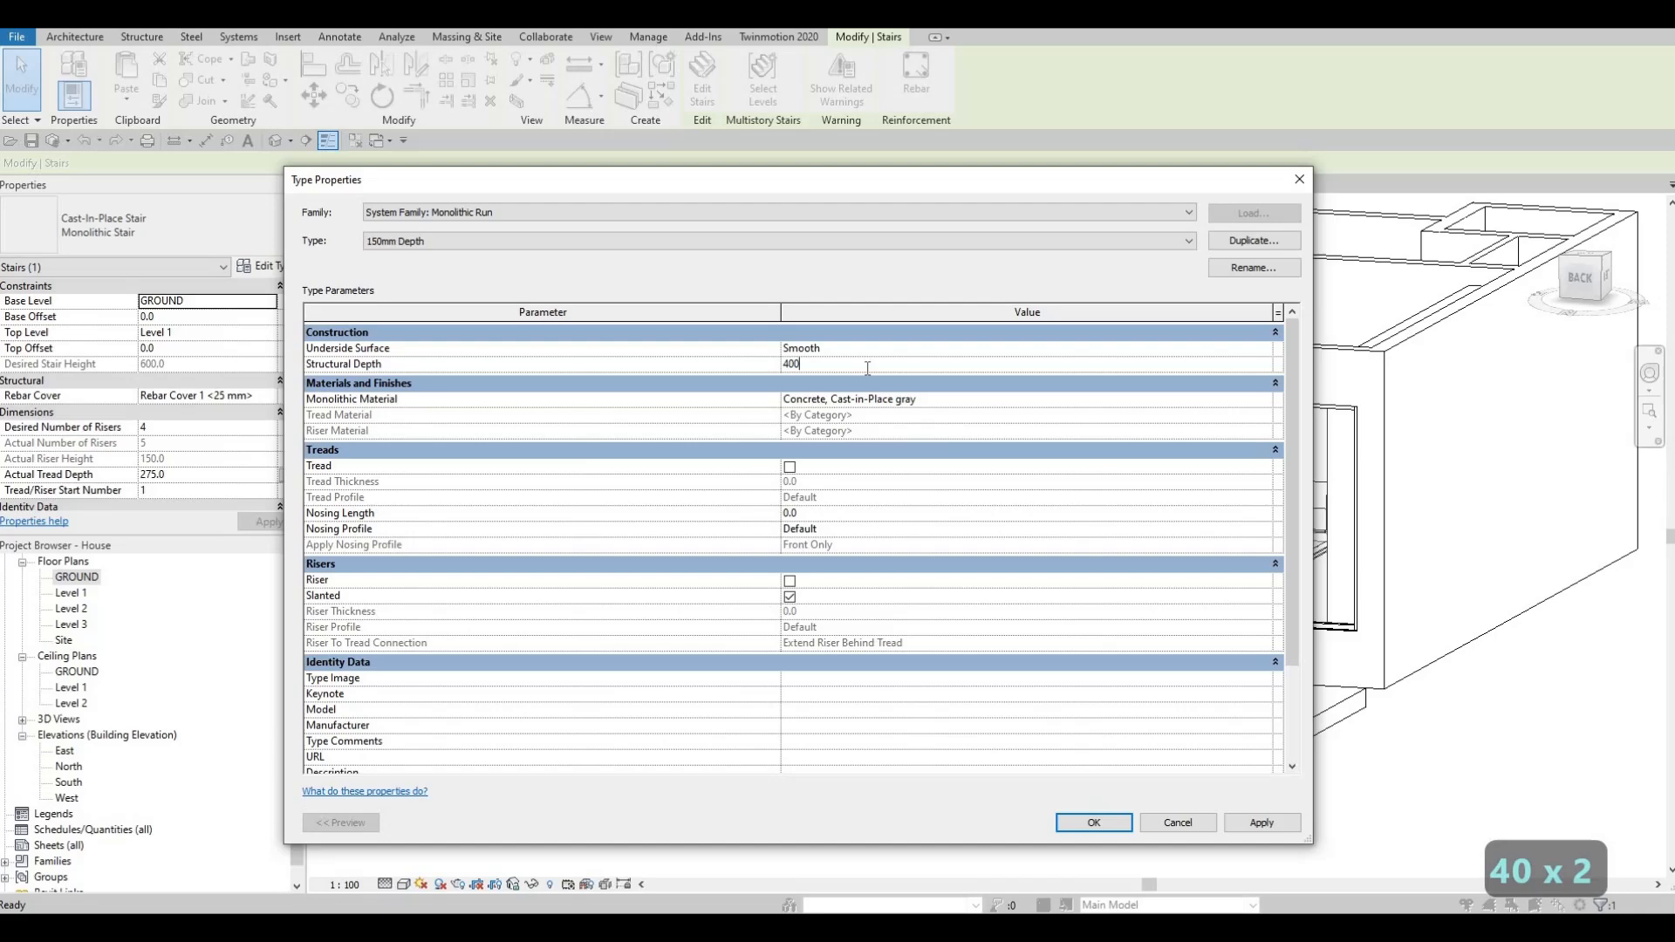
{"action": "key", "text": "BackSpace"}
{"action": "key", "text": "BackSpace"}
{"action": "key", "text": "BackSpace"}
{"action": "type", "text": "500"}
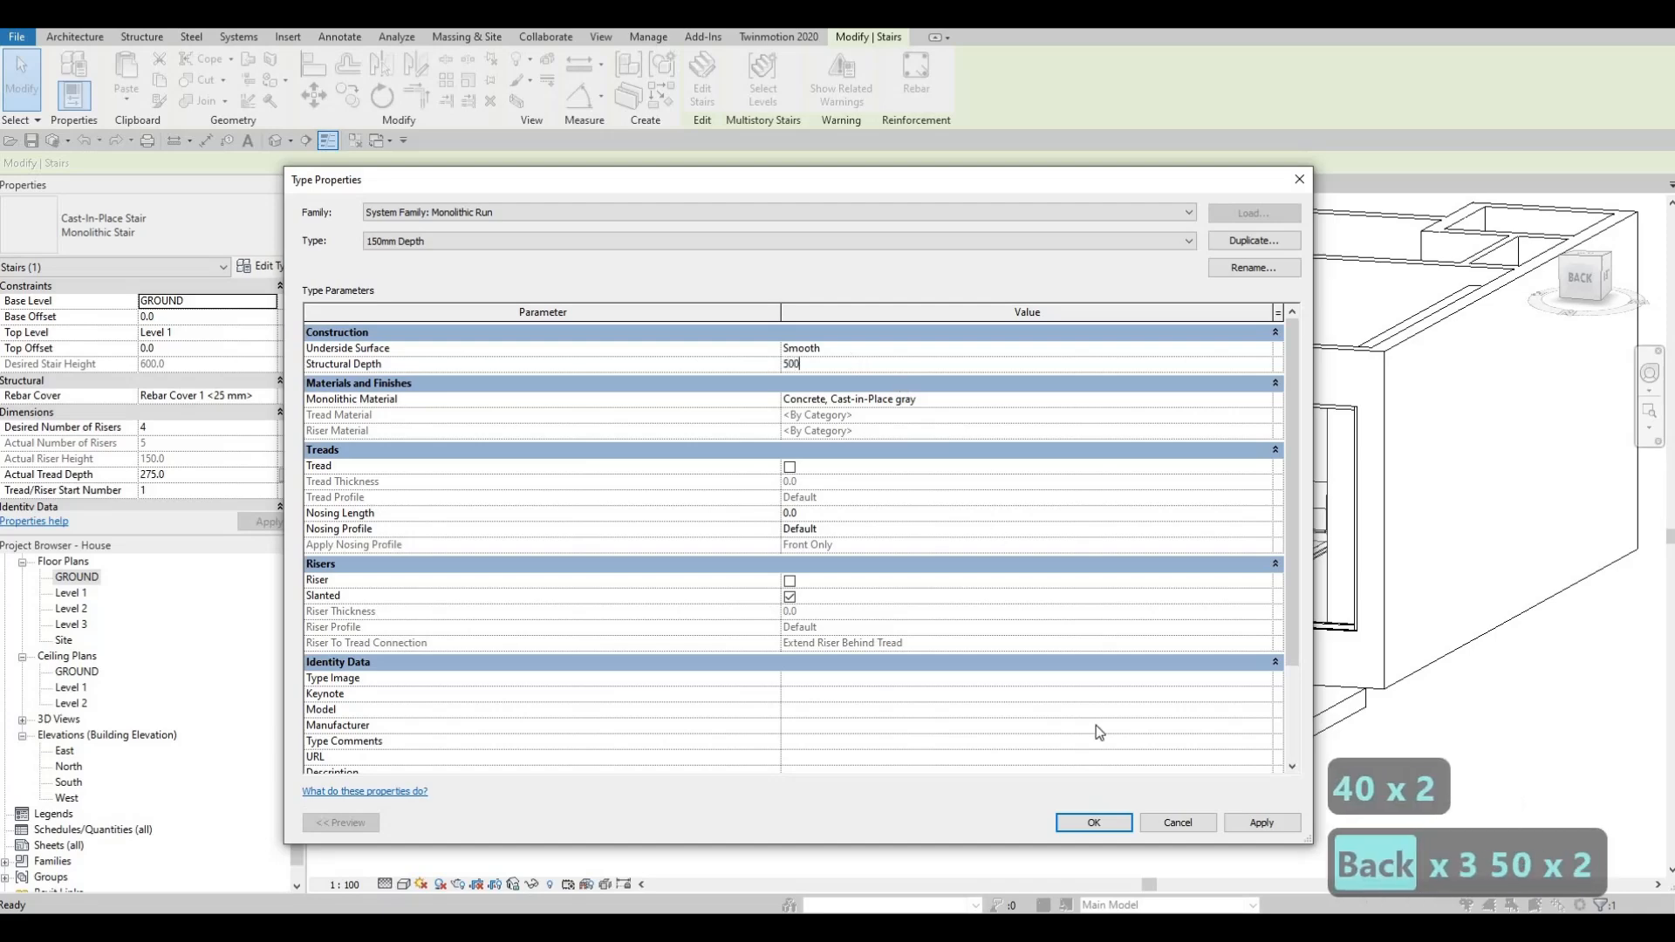
{"action": "left_click", "coordinate": [1247, 822]}
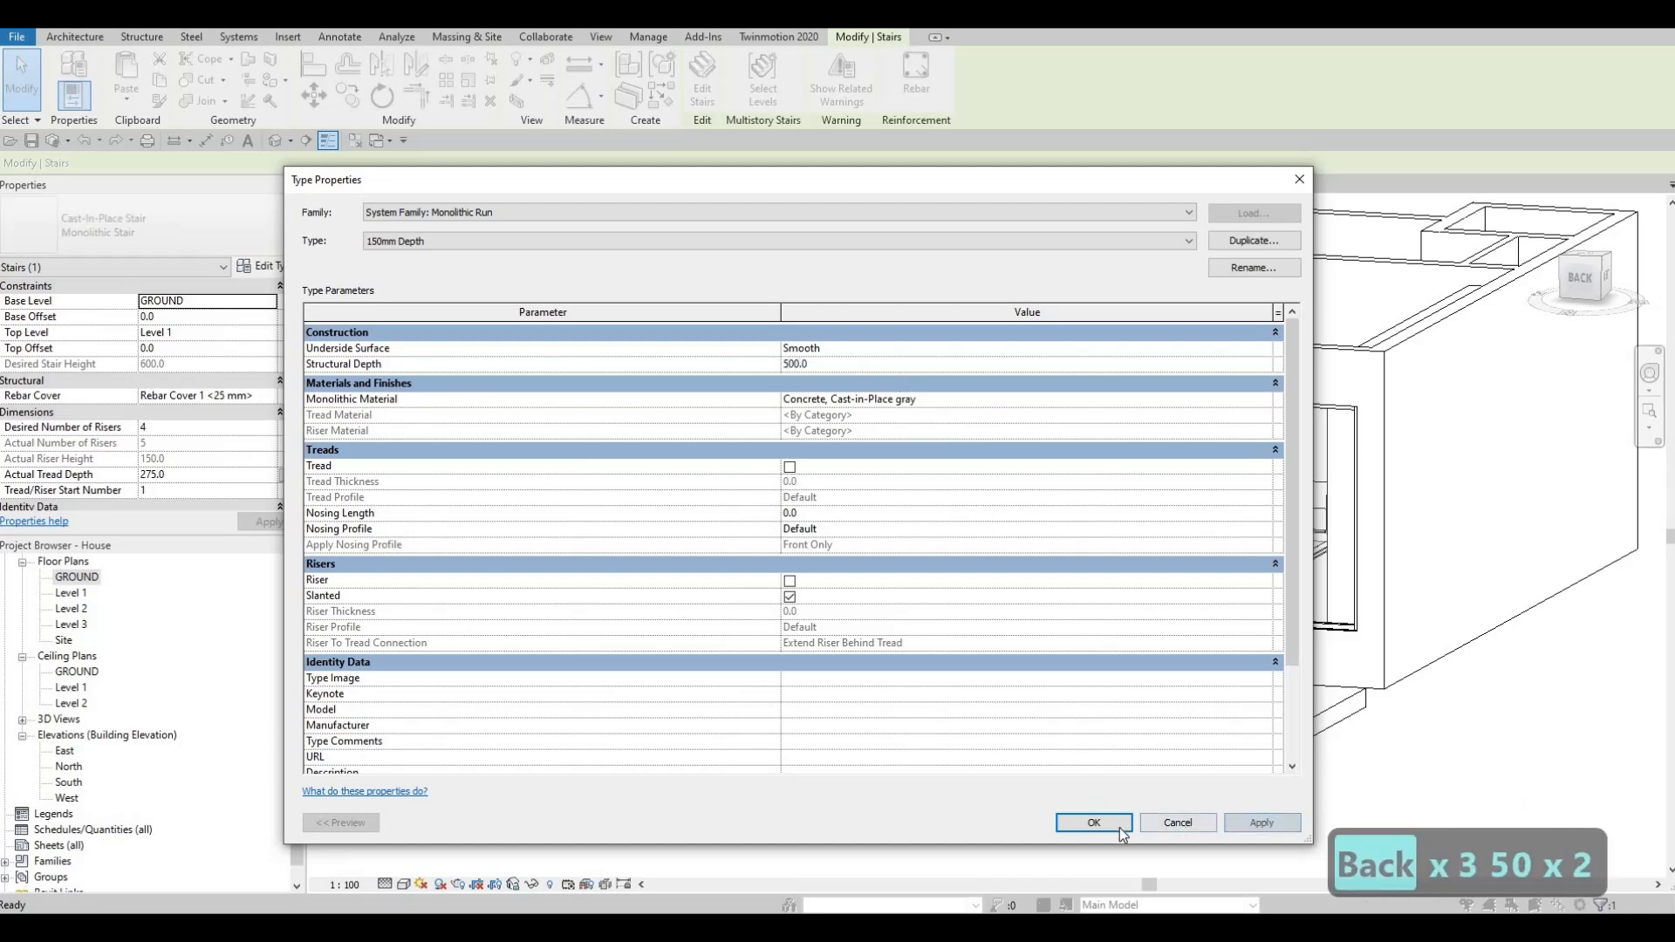
{"action": "left_click", "coordinate": [1094, 823]}
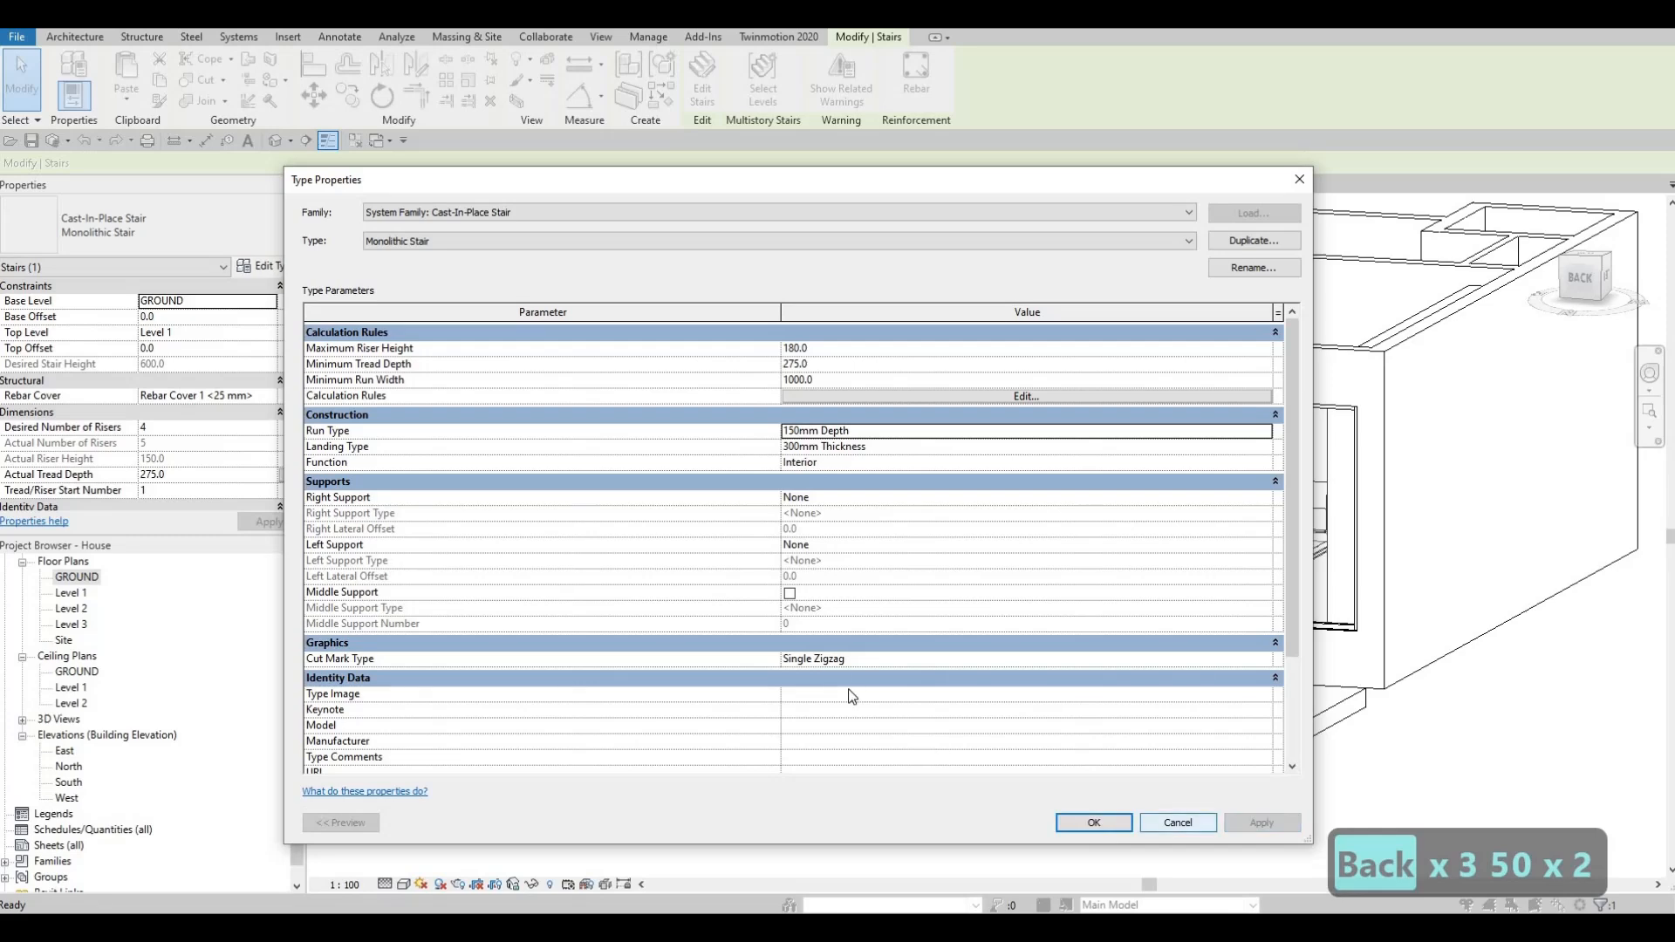
{"action": "left_click", "coordinate": [1098, 823]}
{"action": "scroll", "coordinate": [703, 698], "scroll_direction": "up", "scroll_amount": 1}
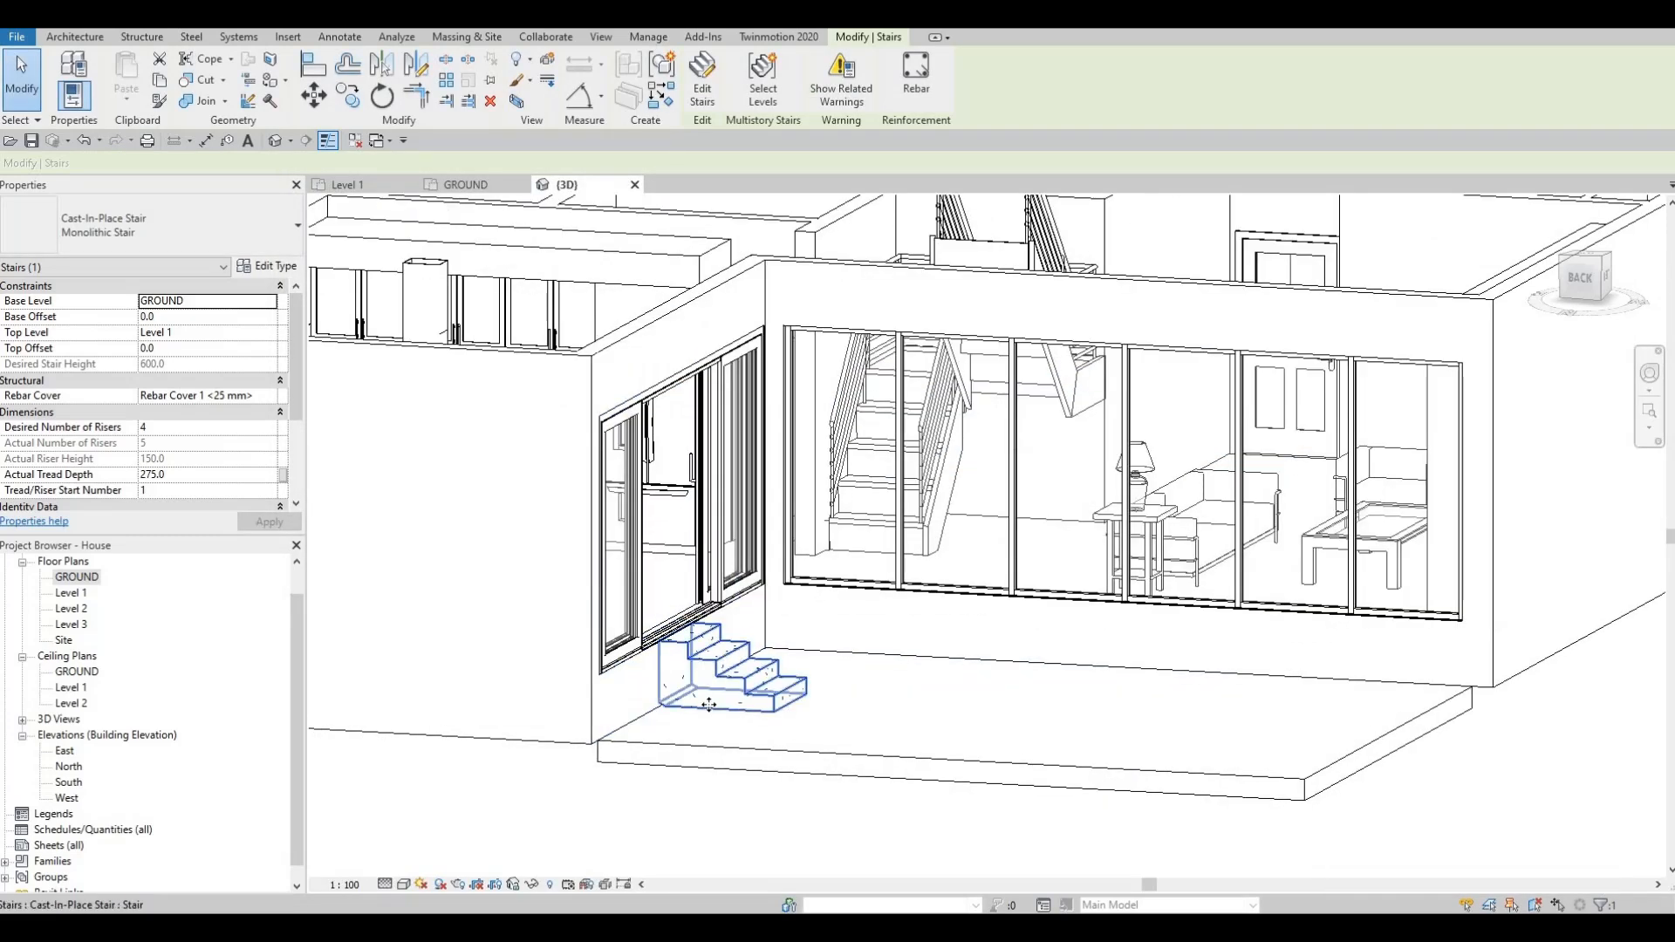
{"action": "middle_click_drag", "start_coordinate": [714, 695], "coordinate": [726, 680], "text": "shift"}
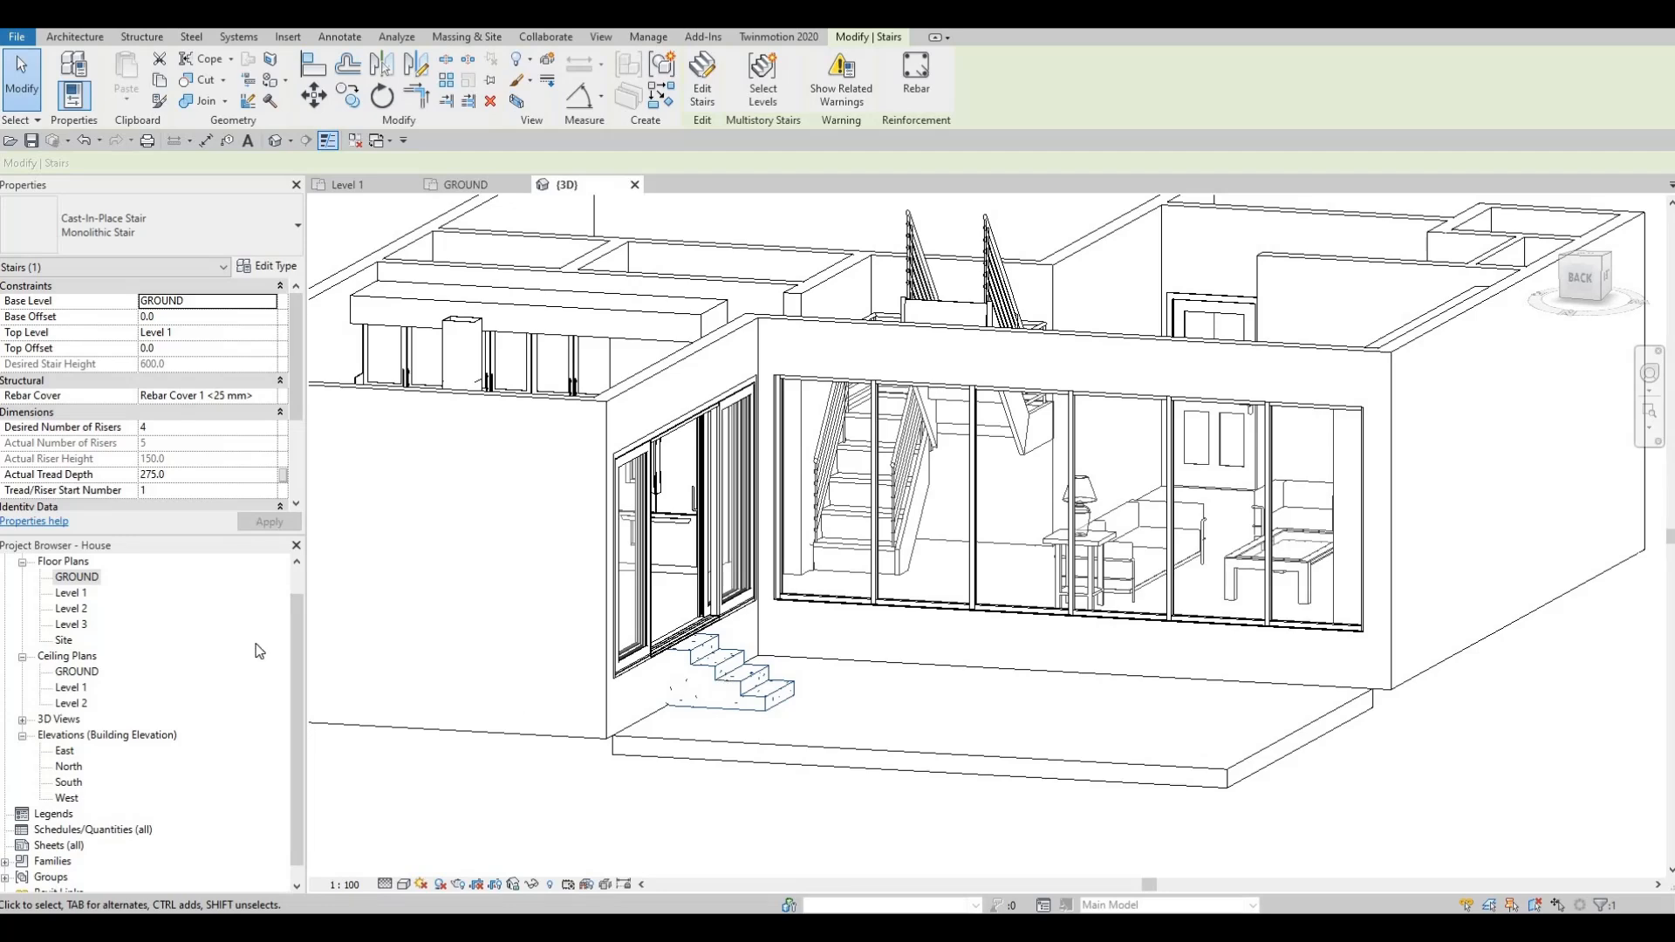
Edit the exterior stair in the GROUND floor plan, stretching its run's lower side to the exterior wall, about 3194 mm wide.
{"action": "double_click", "coordinate": [77, 577]}
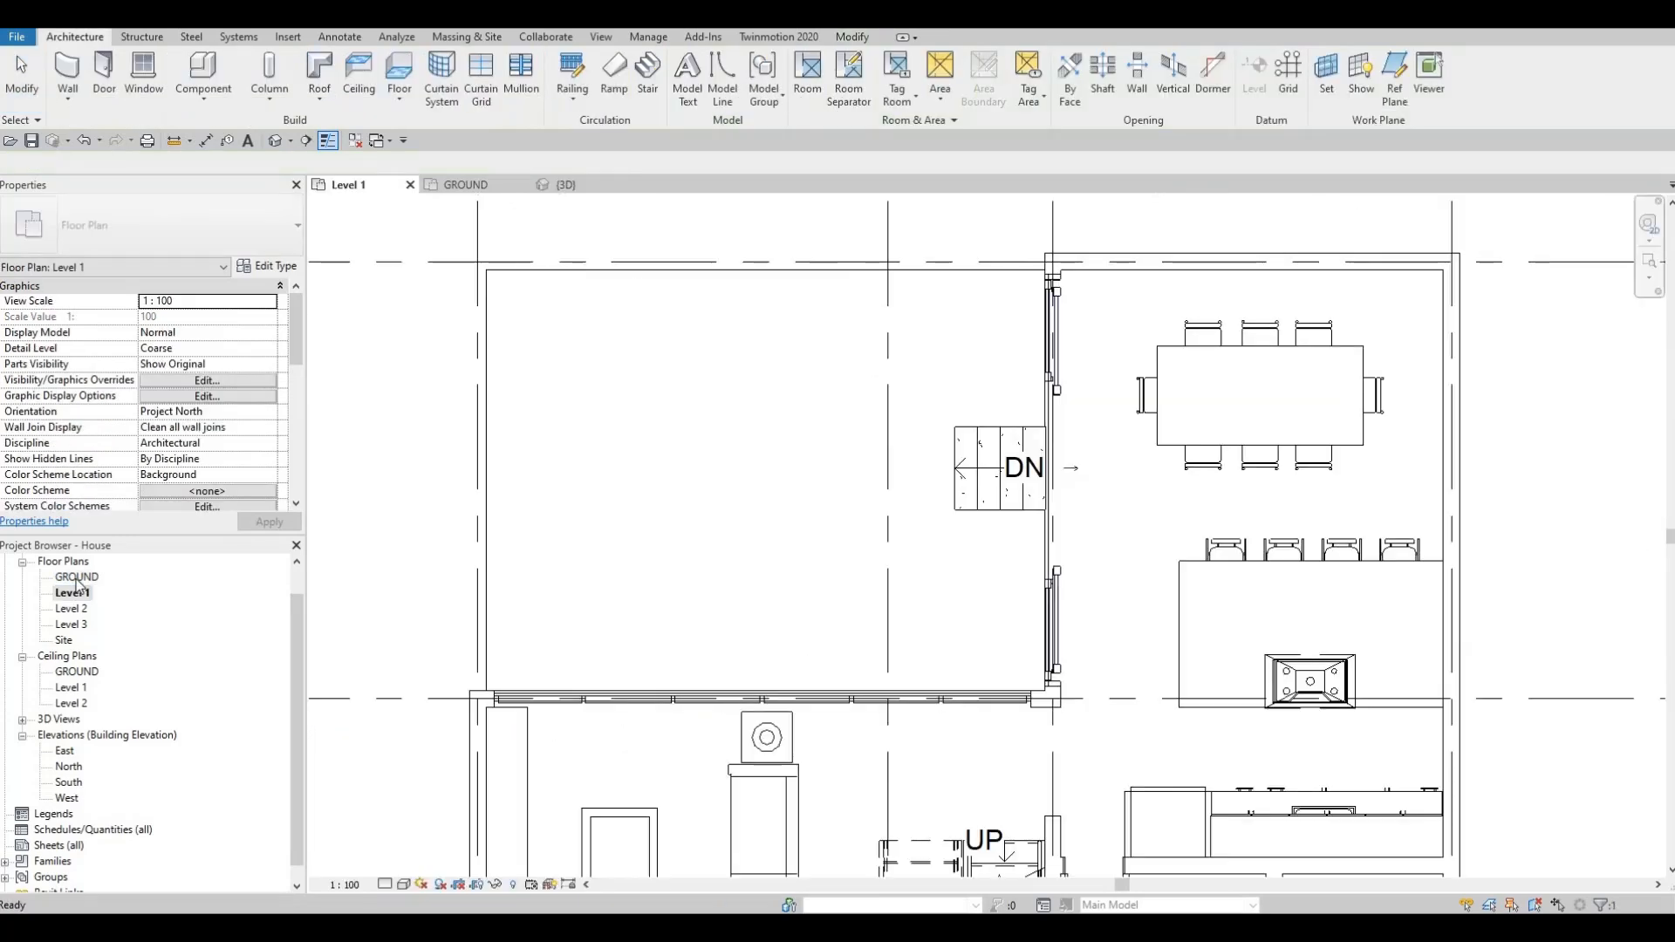
{"action": "key", "text": "Escape"}
{"action": "left_click", "coordinate": [977, 506]}
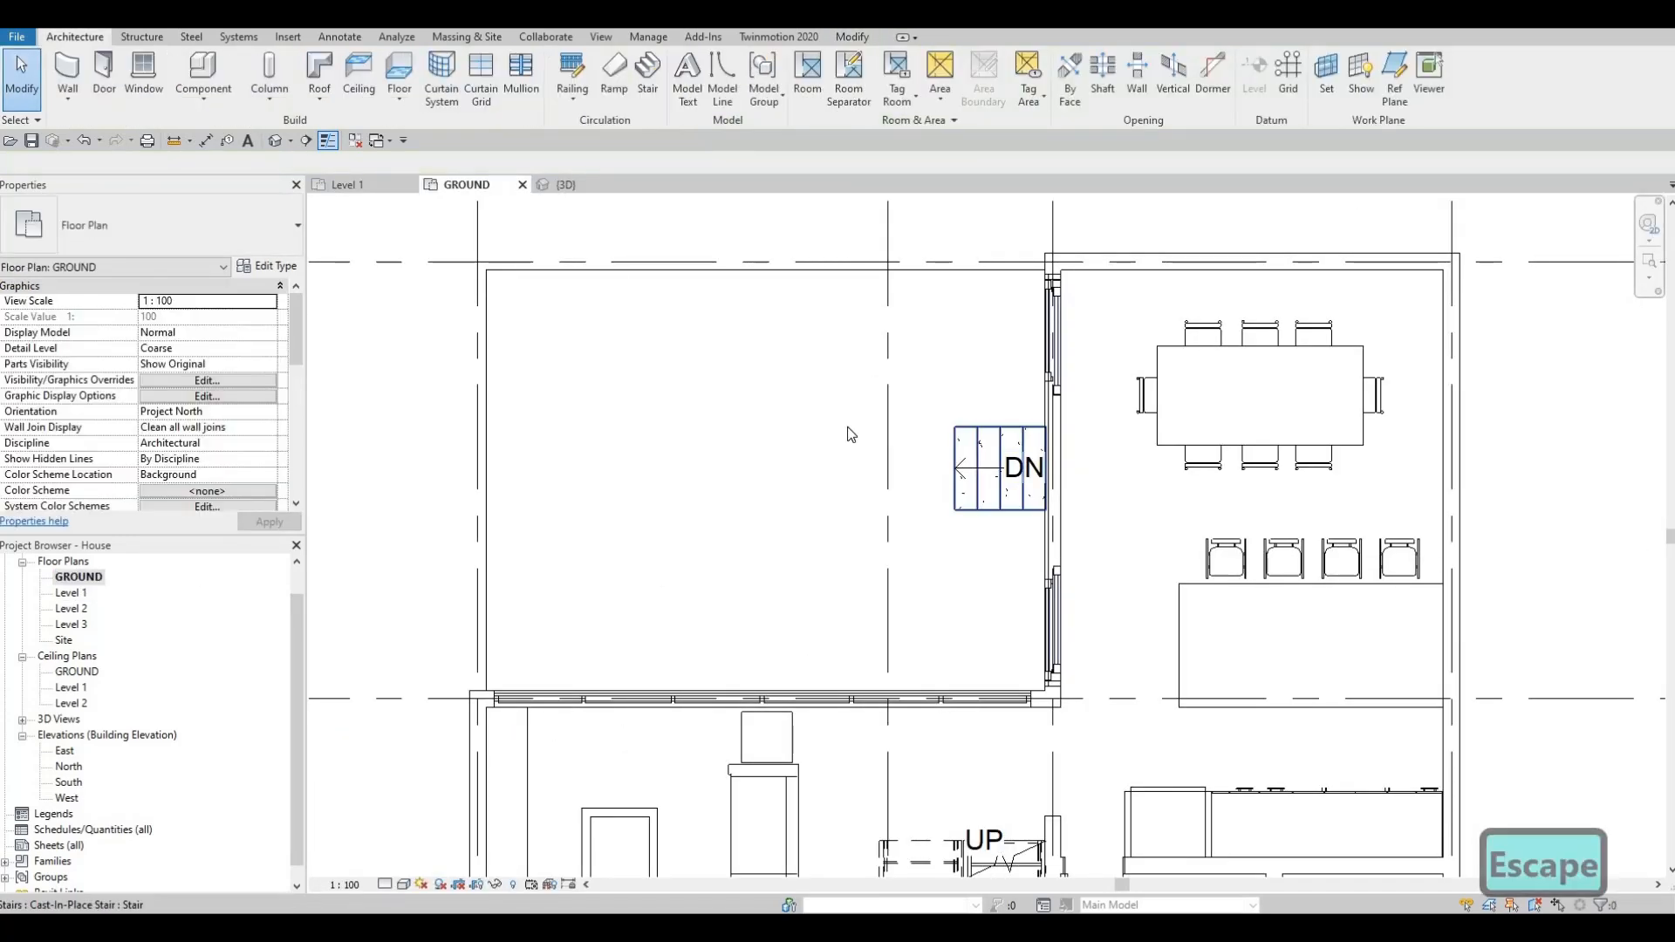
{"action": "double_click", "coordinate": [991, 504]}
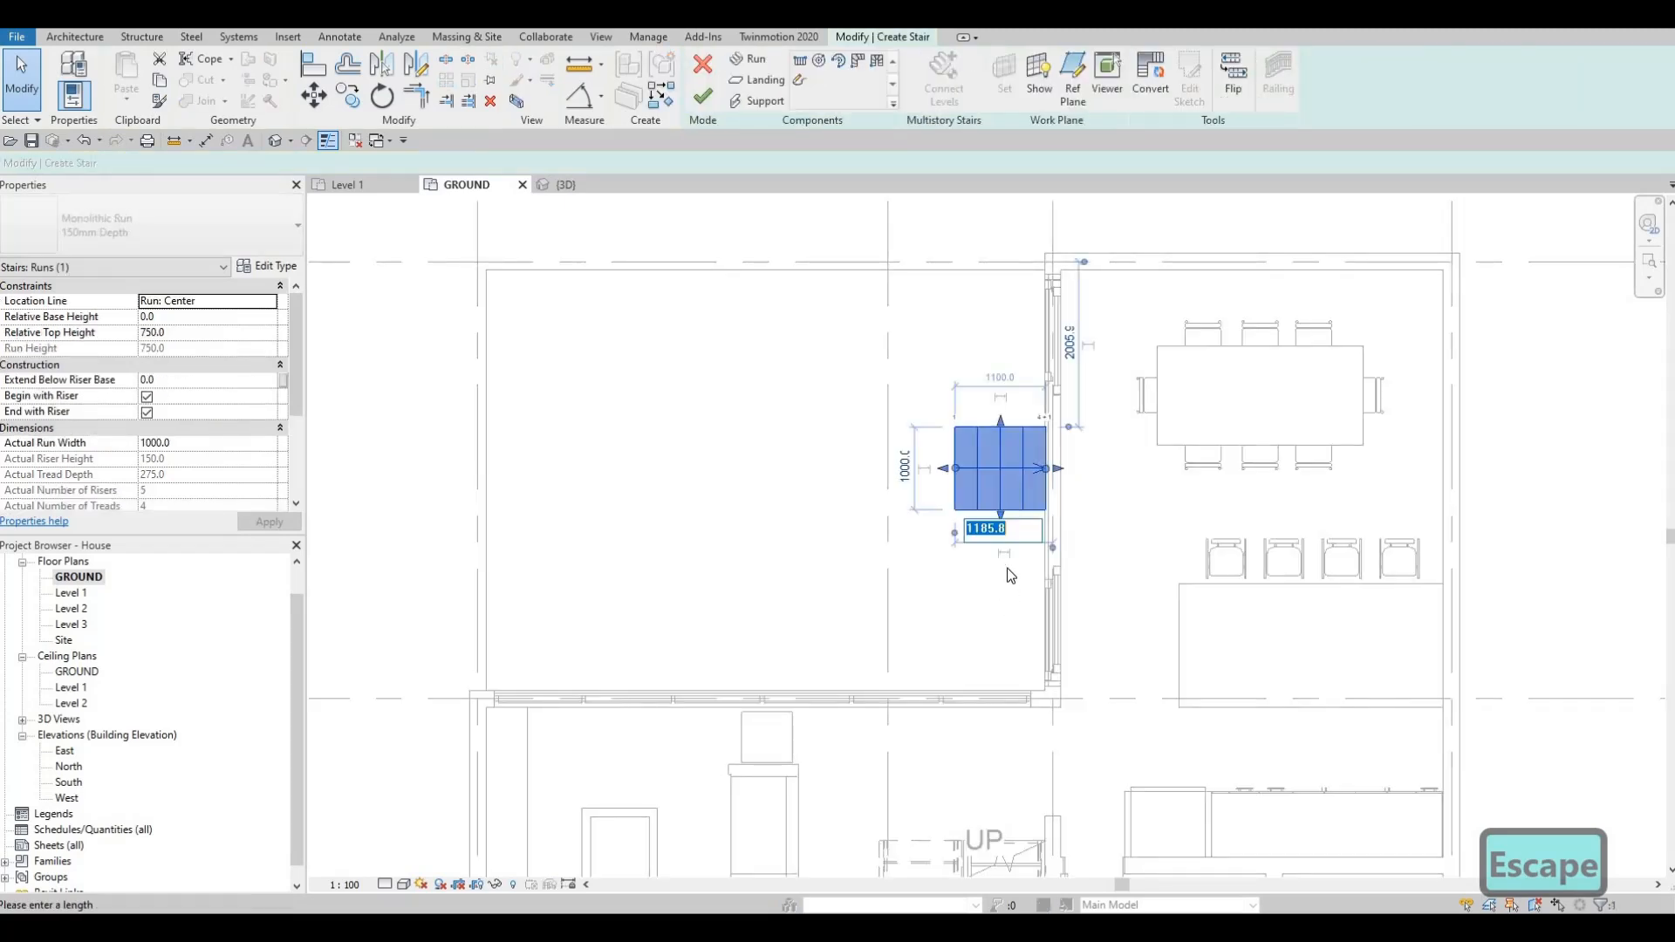
{"action": "key", "text": "Escape"}
{"action": "key", "text": "Escape"}
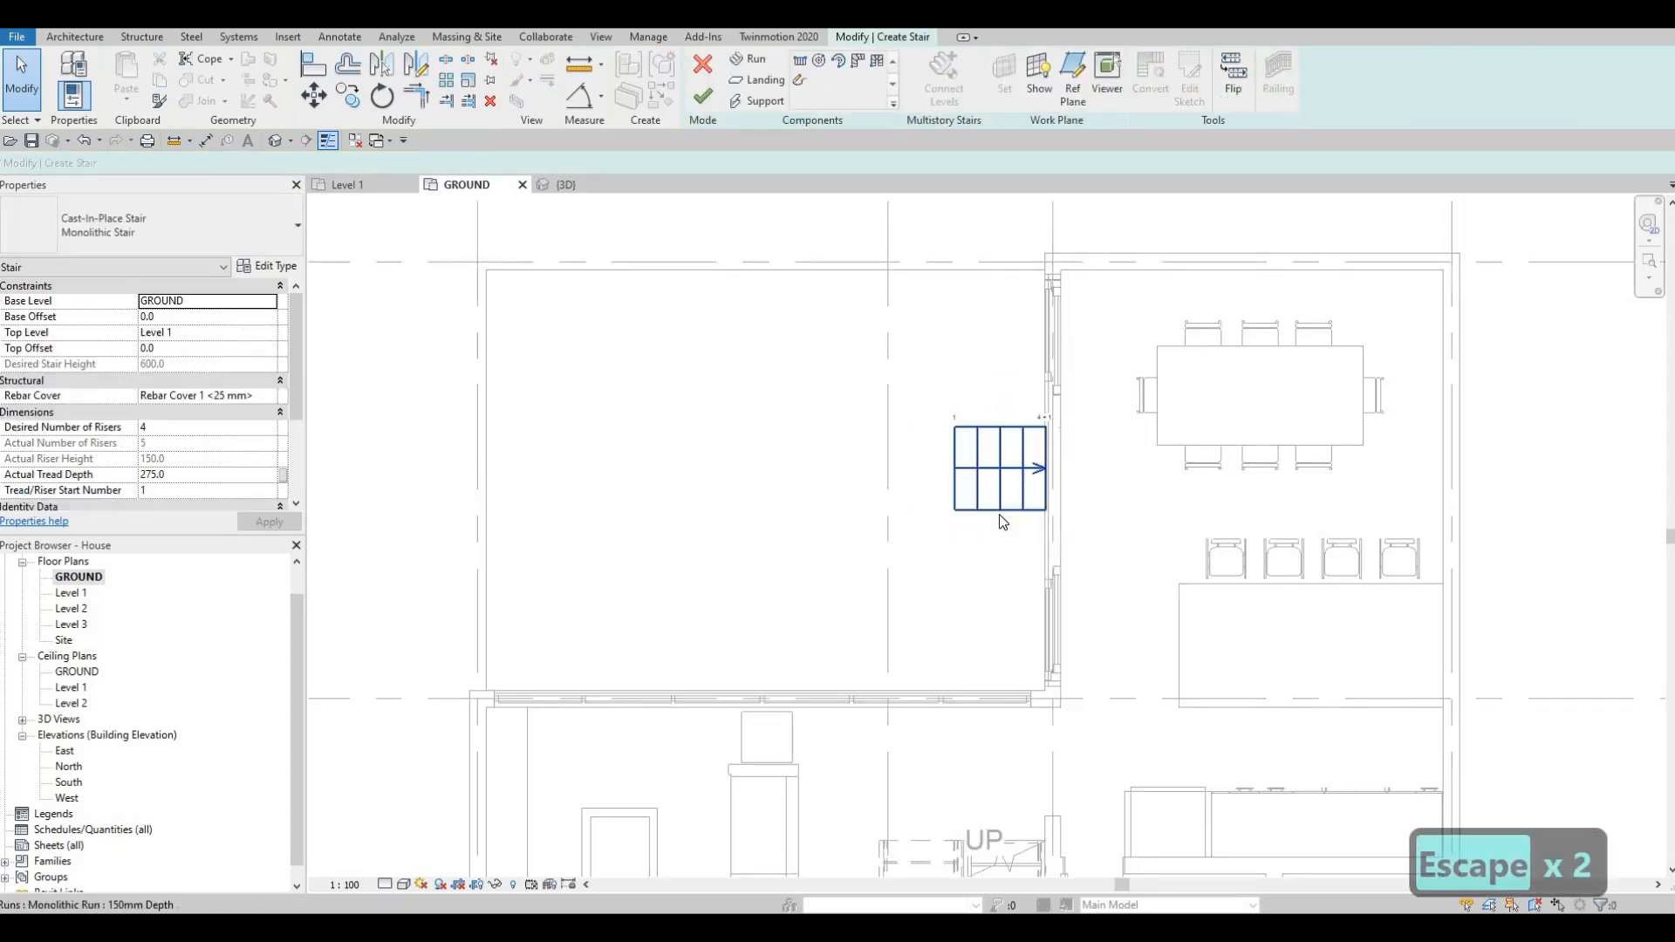
{"action": "left_click", "coordinate": [1002, 515]}
{"action": "left_click_drag", "start_coordinate": [1001, 514], "coordinate": [1004, 679]}
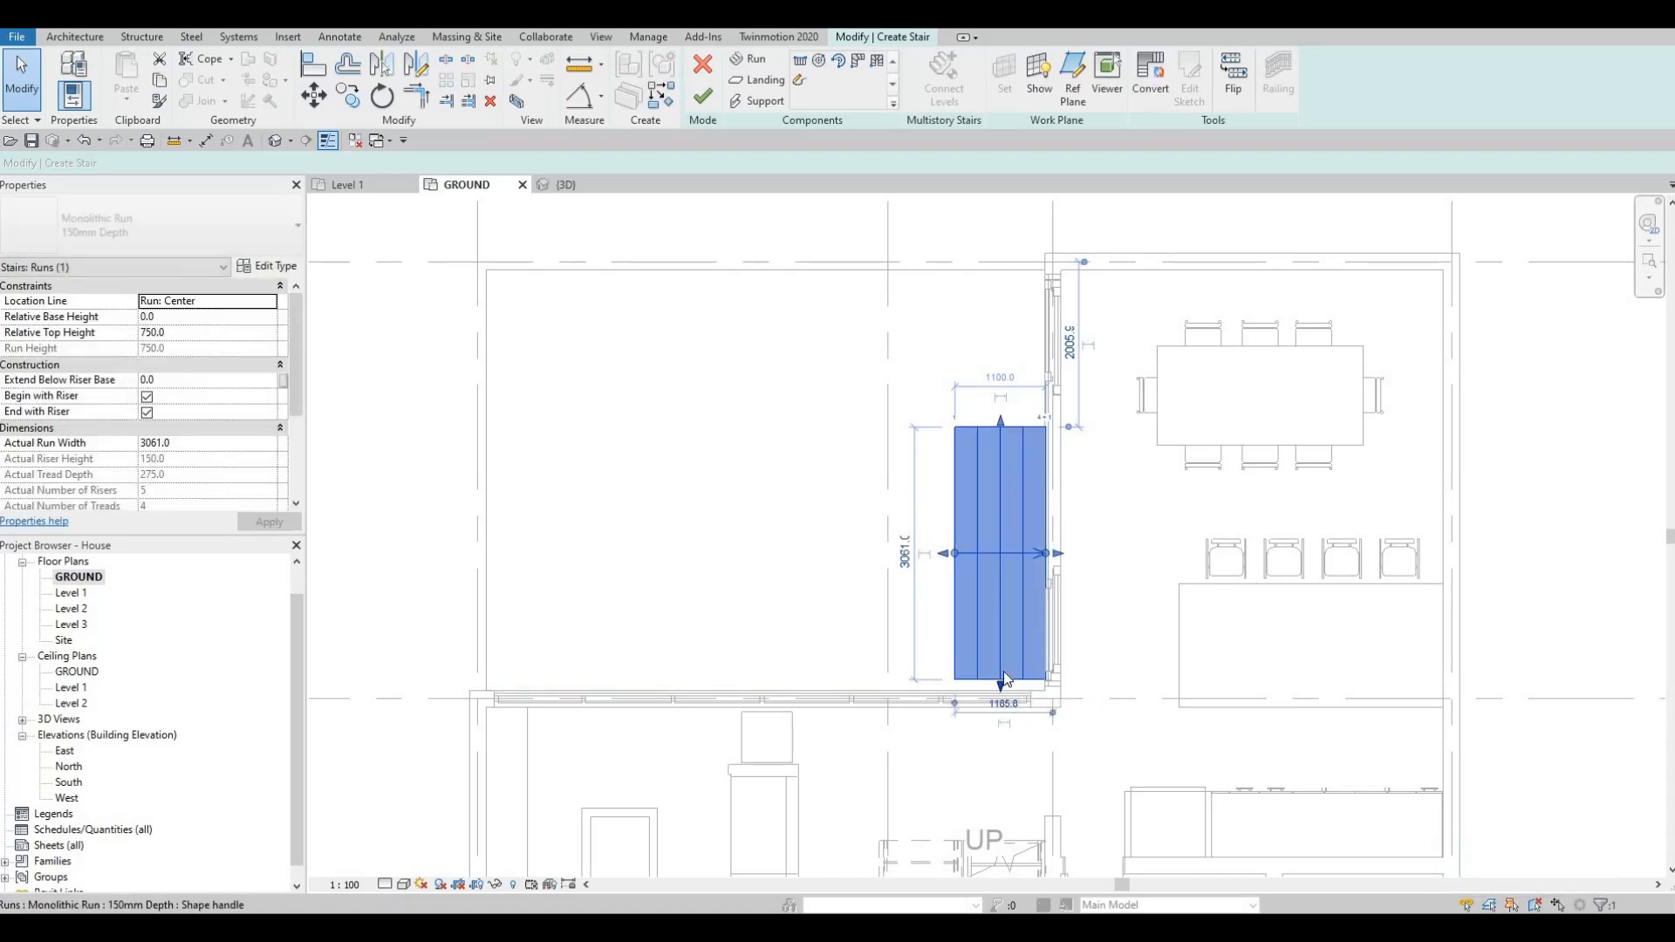
{"action": "scroll", "coordinate": [1004, 672], "scroll_direction": "up", "scroll_amount": 4}
{"action": "left_click_drag", "start_coordinate": [998, 666], "coordinate": [998, 684]}
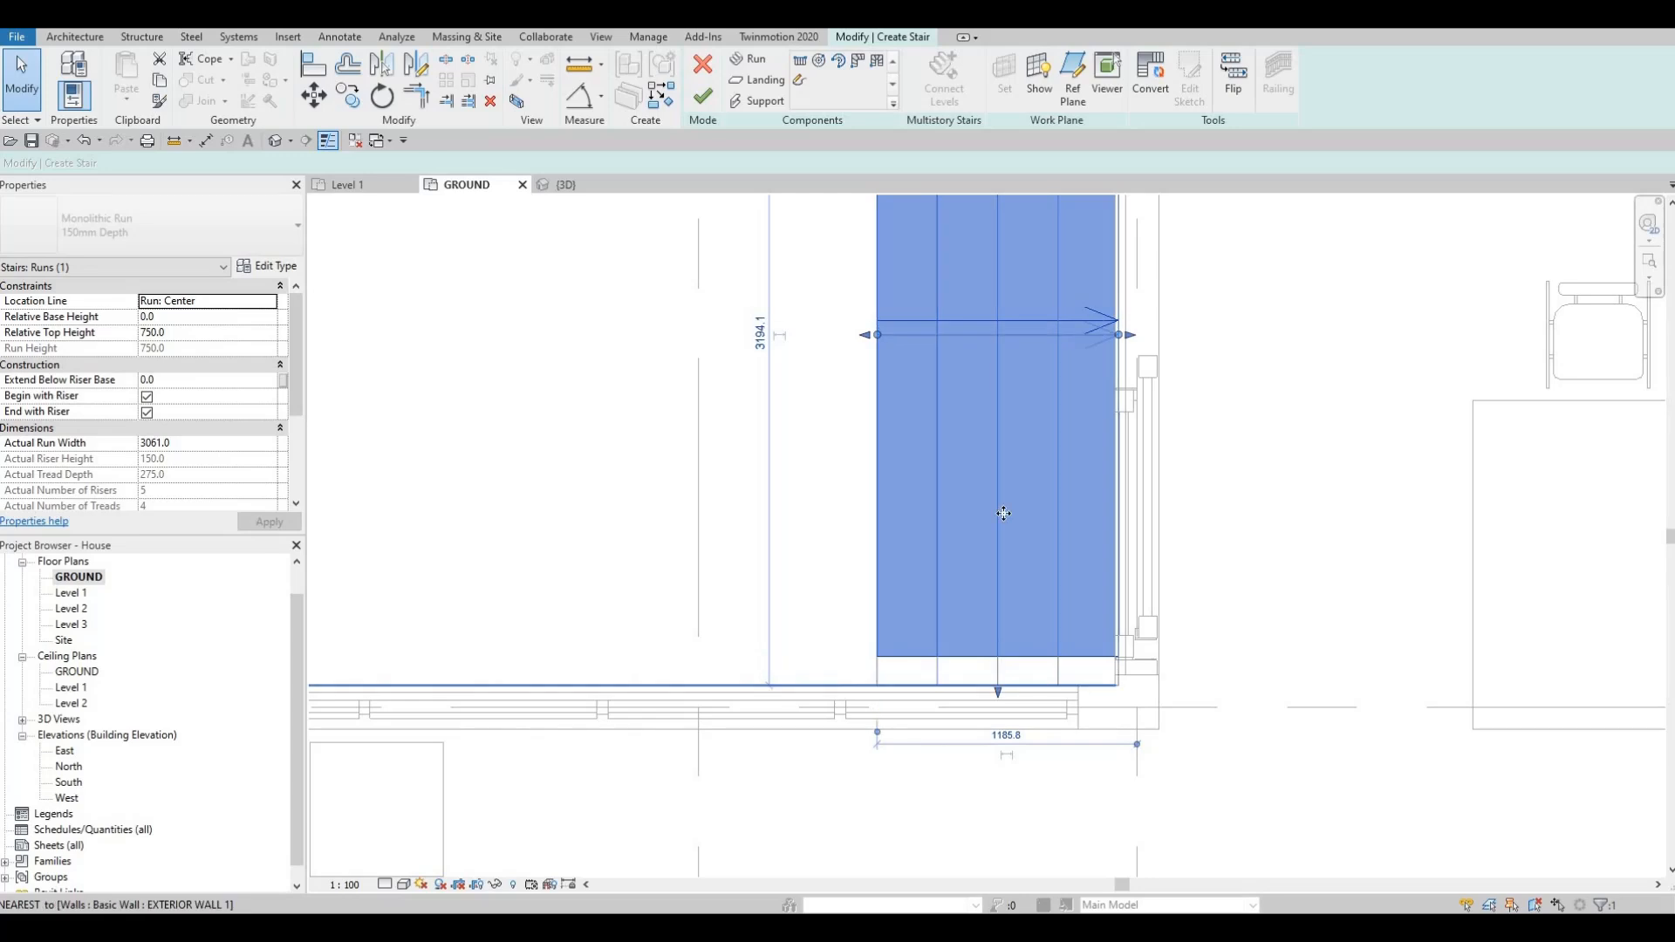
Stretch the run's upper side toward the opposite exterior wall to about 5 m wide, finish the stair and open the 3D view.
{"action": "middle_click_drag", "start_coordinate": [1005, 437], "coordinate": [1001, 458]}
{"action": "scroll", "coordinate": [1002, 458], "scroll_direction": "down", "scroll_amount": 3}
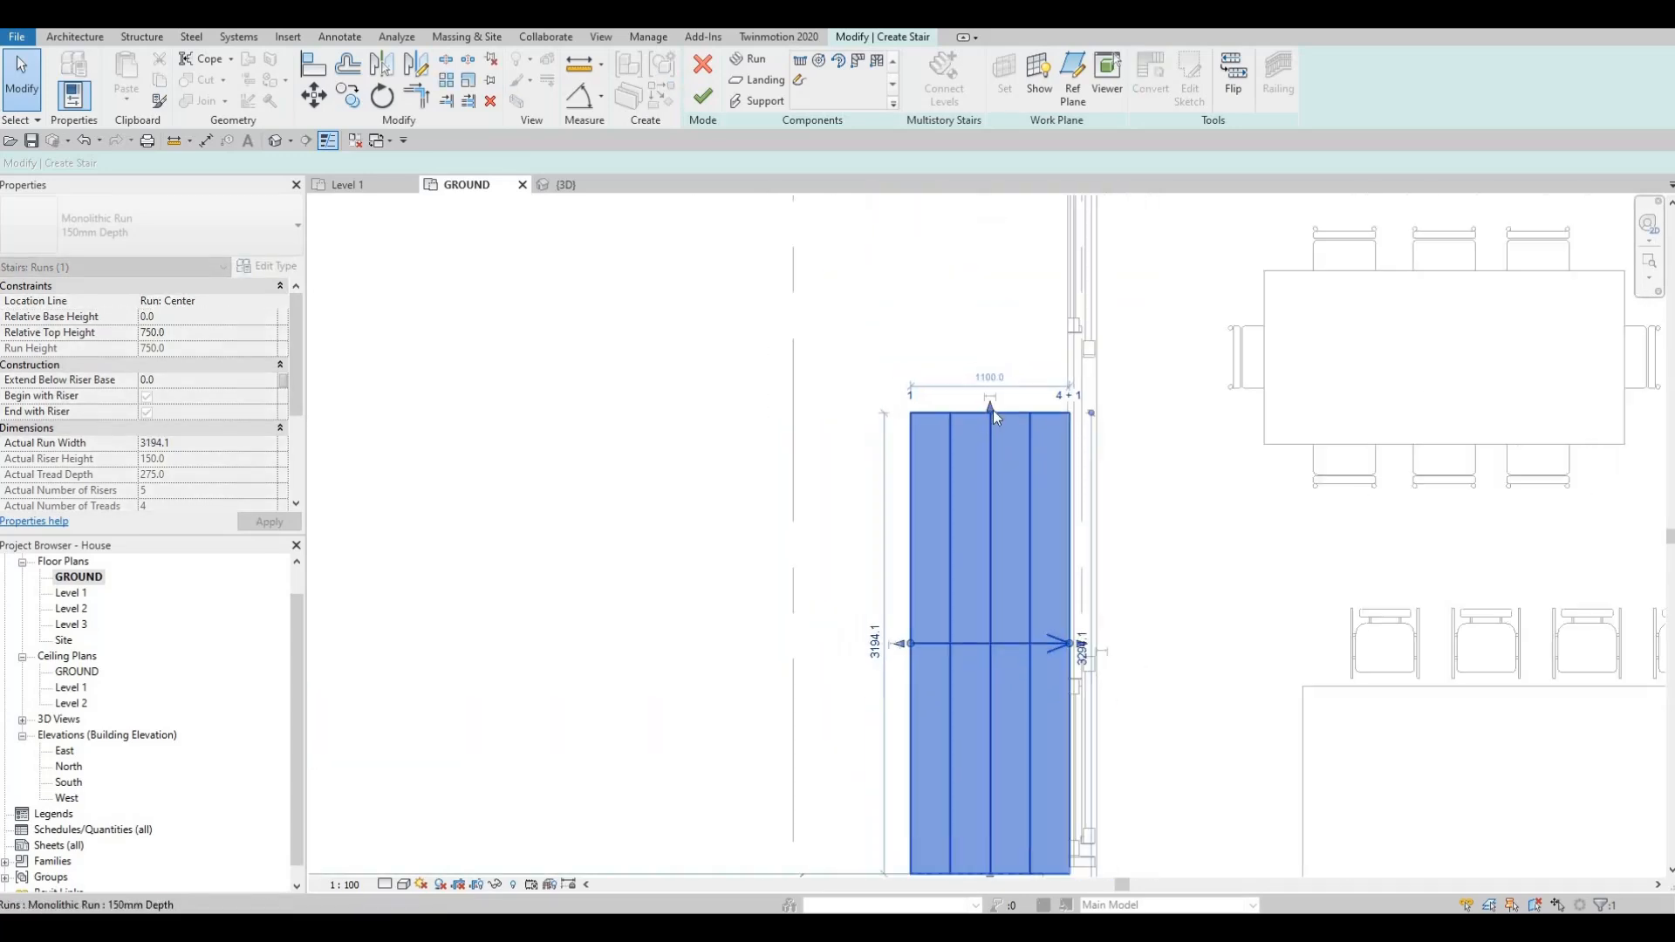
{"action": "left_click_drag", "start_coordinate": [1003, 227], "coordinate": [1002, 226]}
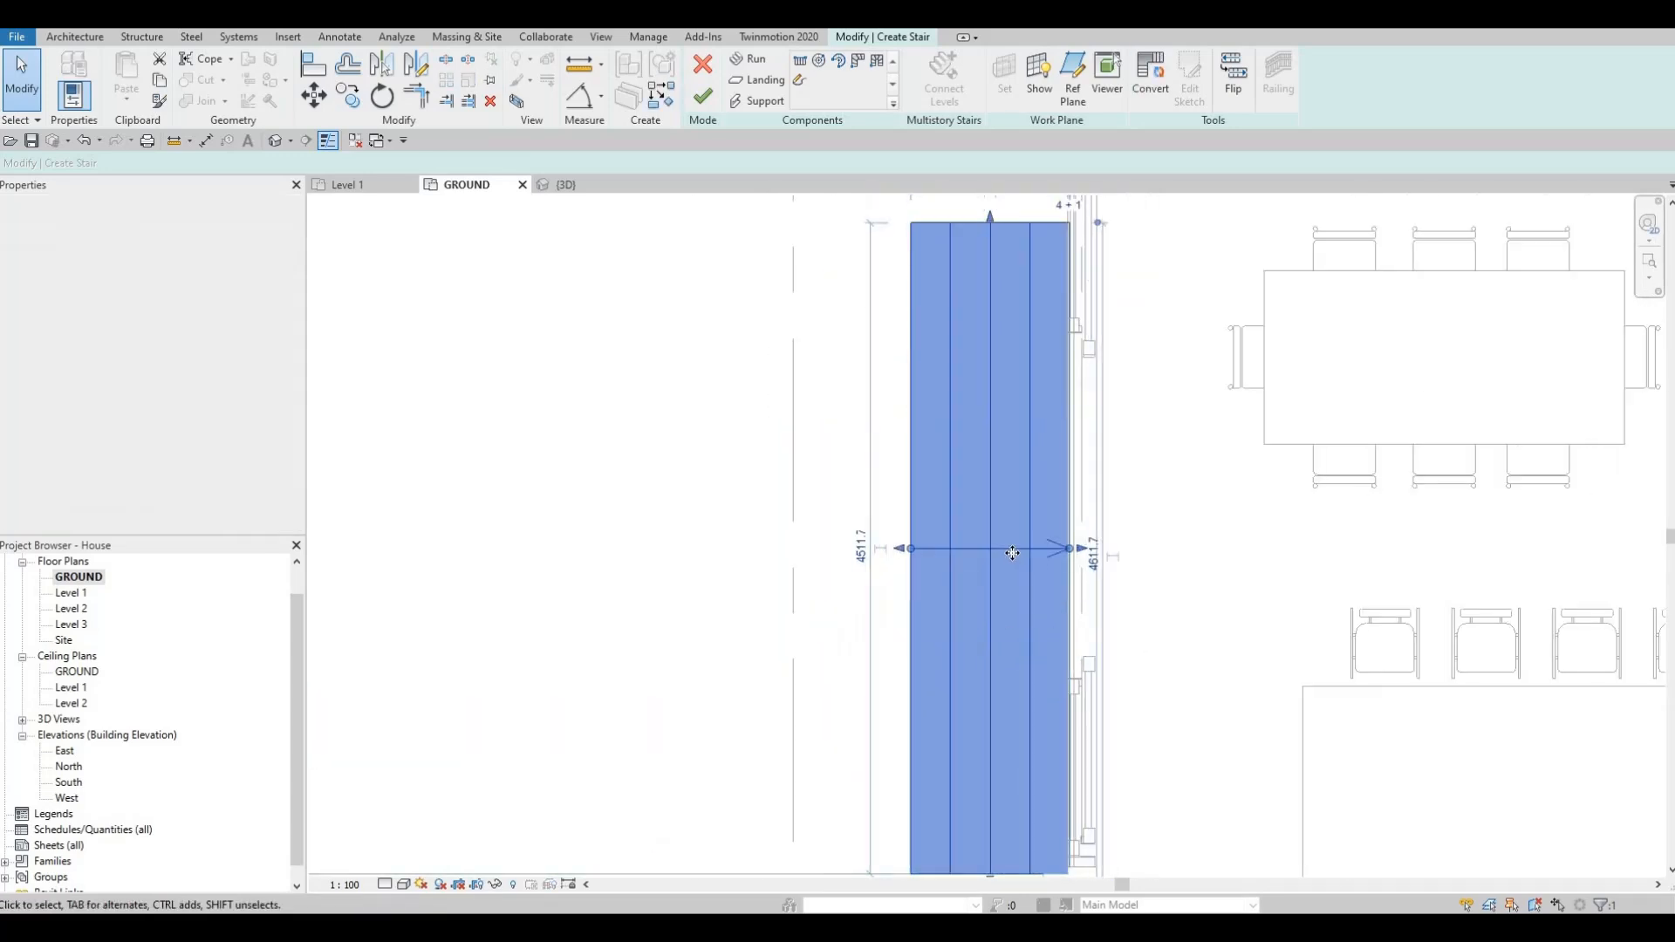
{"action": "middle_click_drag", "start_coordinate": [1003, 225], "coordinate": [1002, 528]}
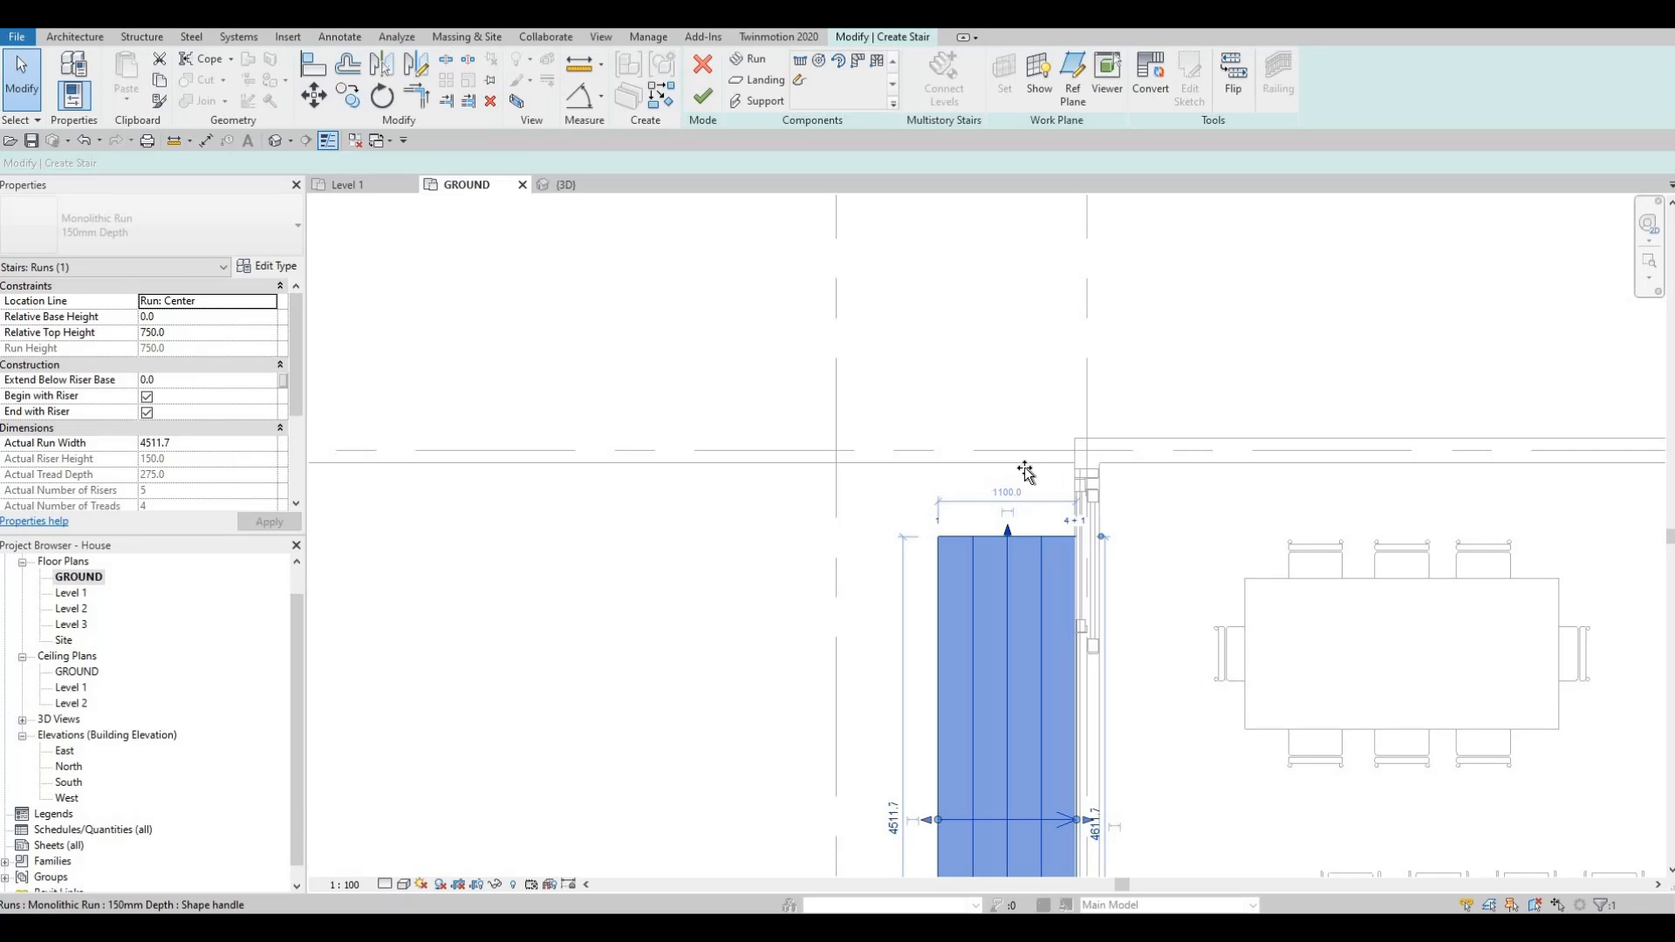
{"action": "left_click_drag", "start_coordinate": [1025, 468], "coordinate": [1024, 474]}
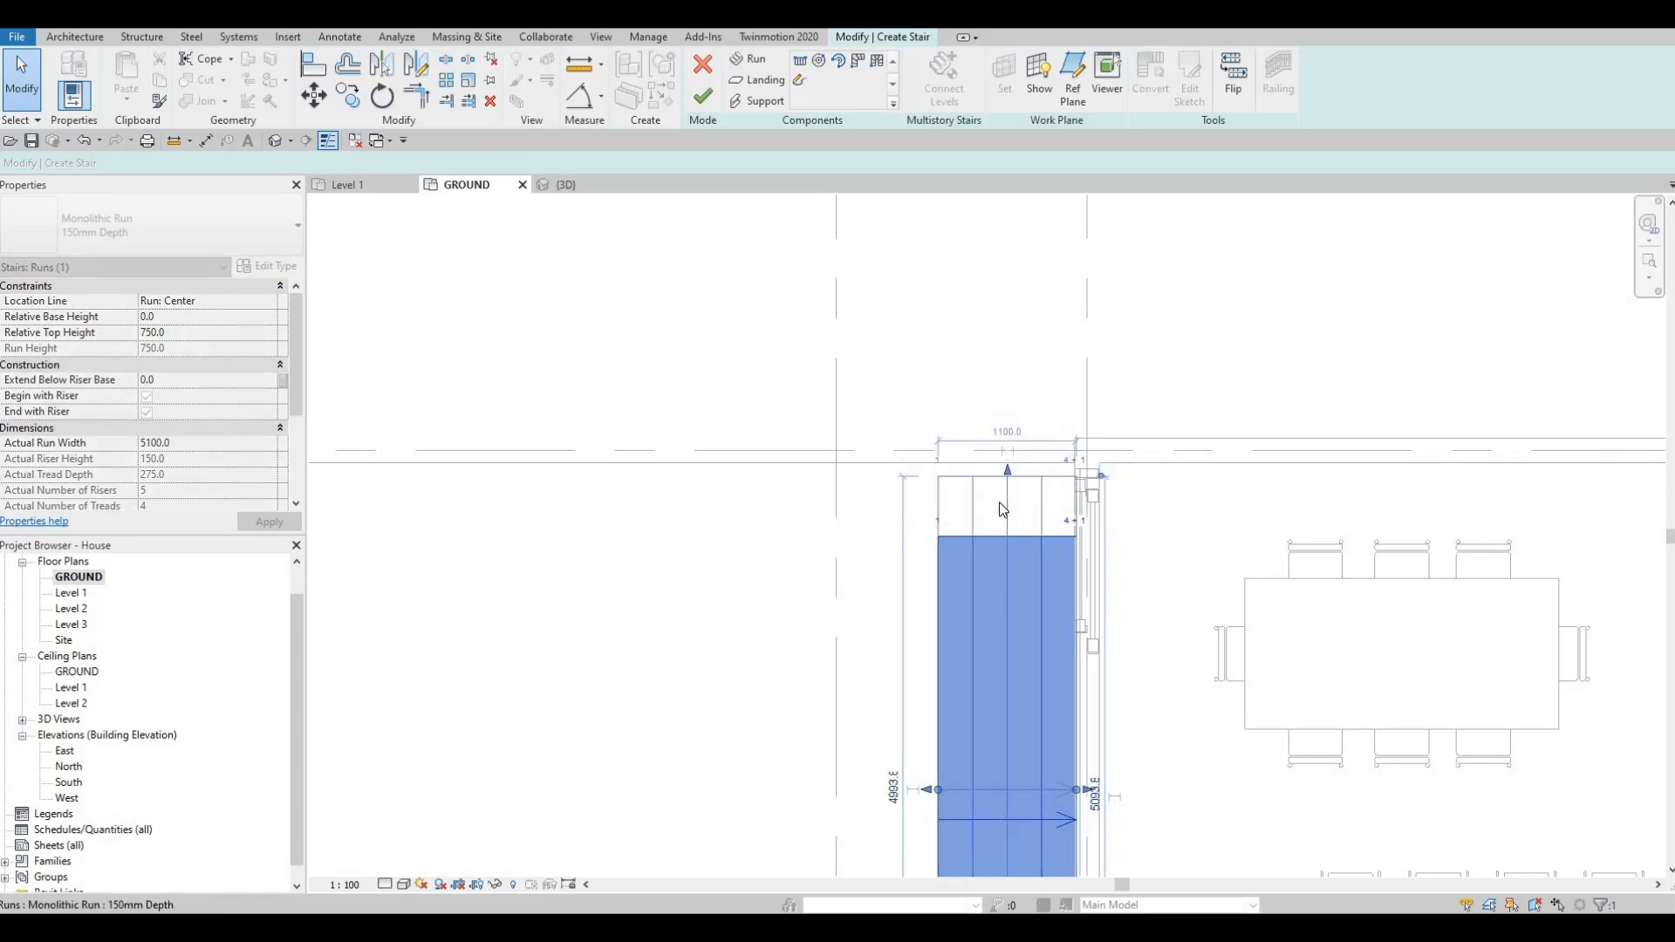
{"action": "key", "text": "Escape"}
{"action": "scroll", "coordinate": [969, 445], "scroll_direction": "down", "scroll_amount": 2}
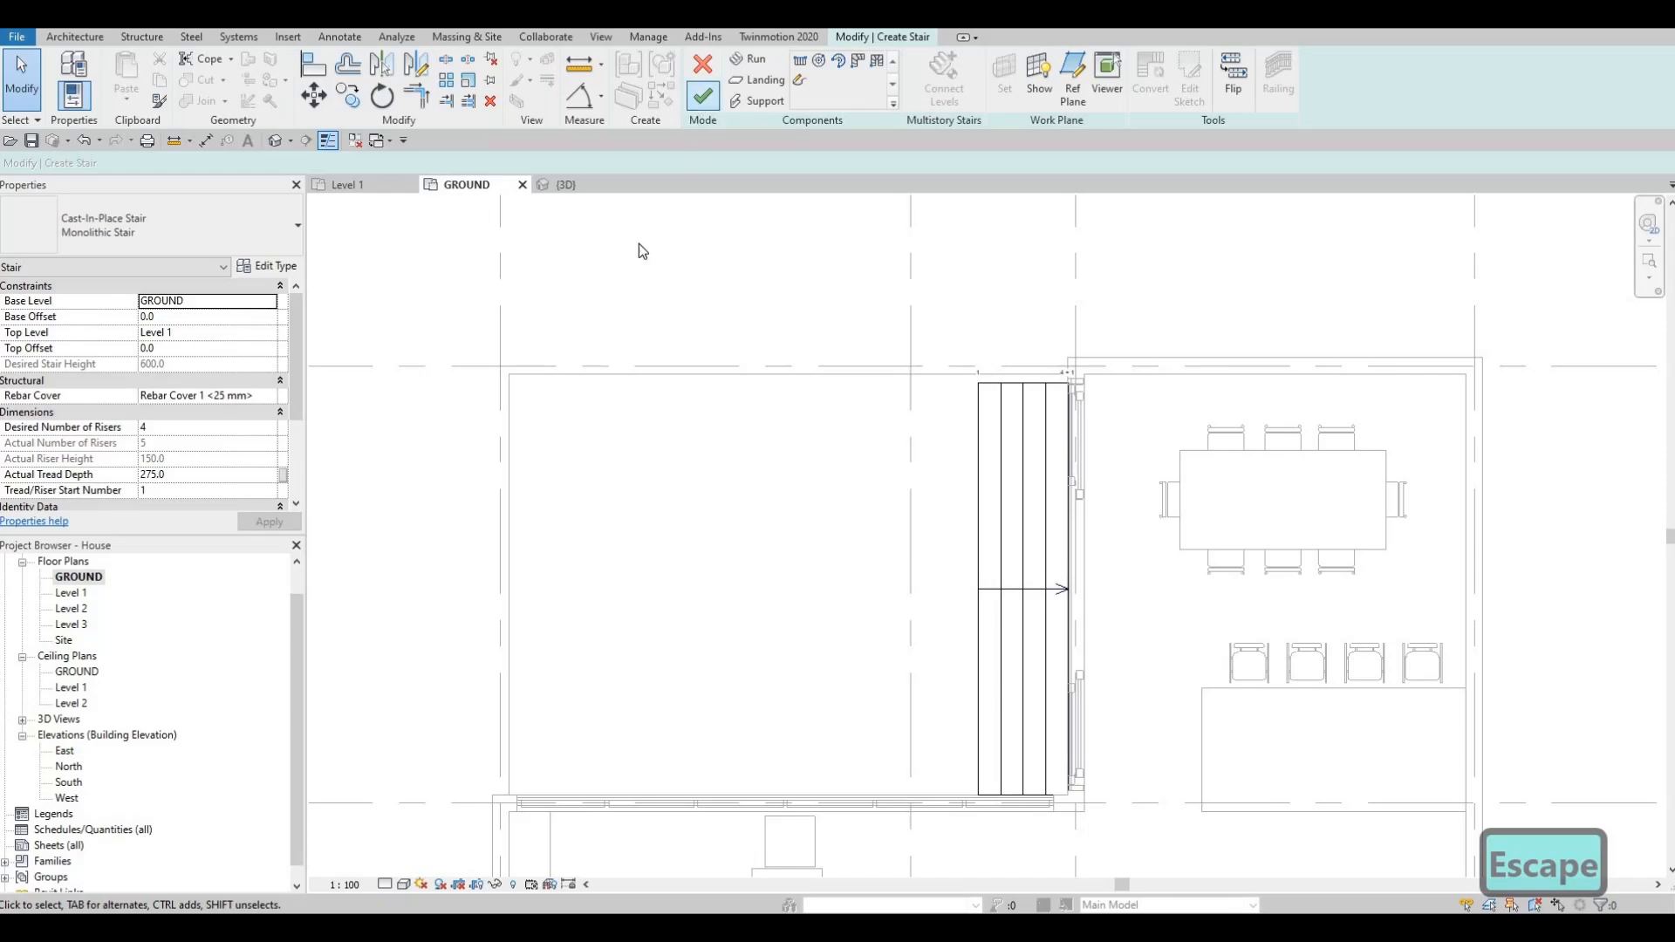
{"action": "left_click", "coordinate": [702, 96]}
{"action": "left_click", "coordinate": [276, 141]}
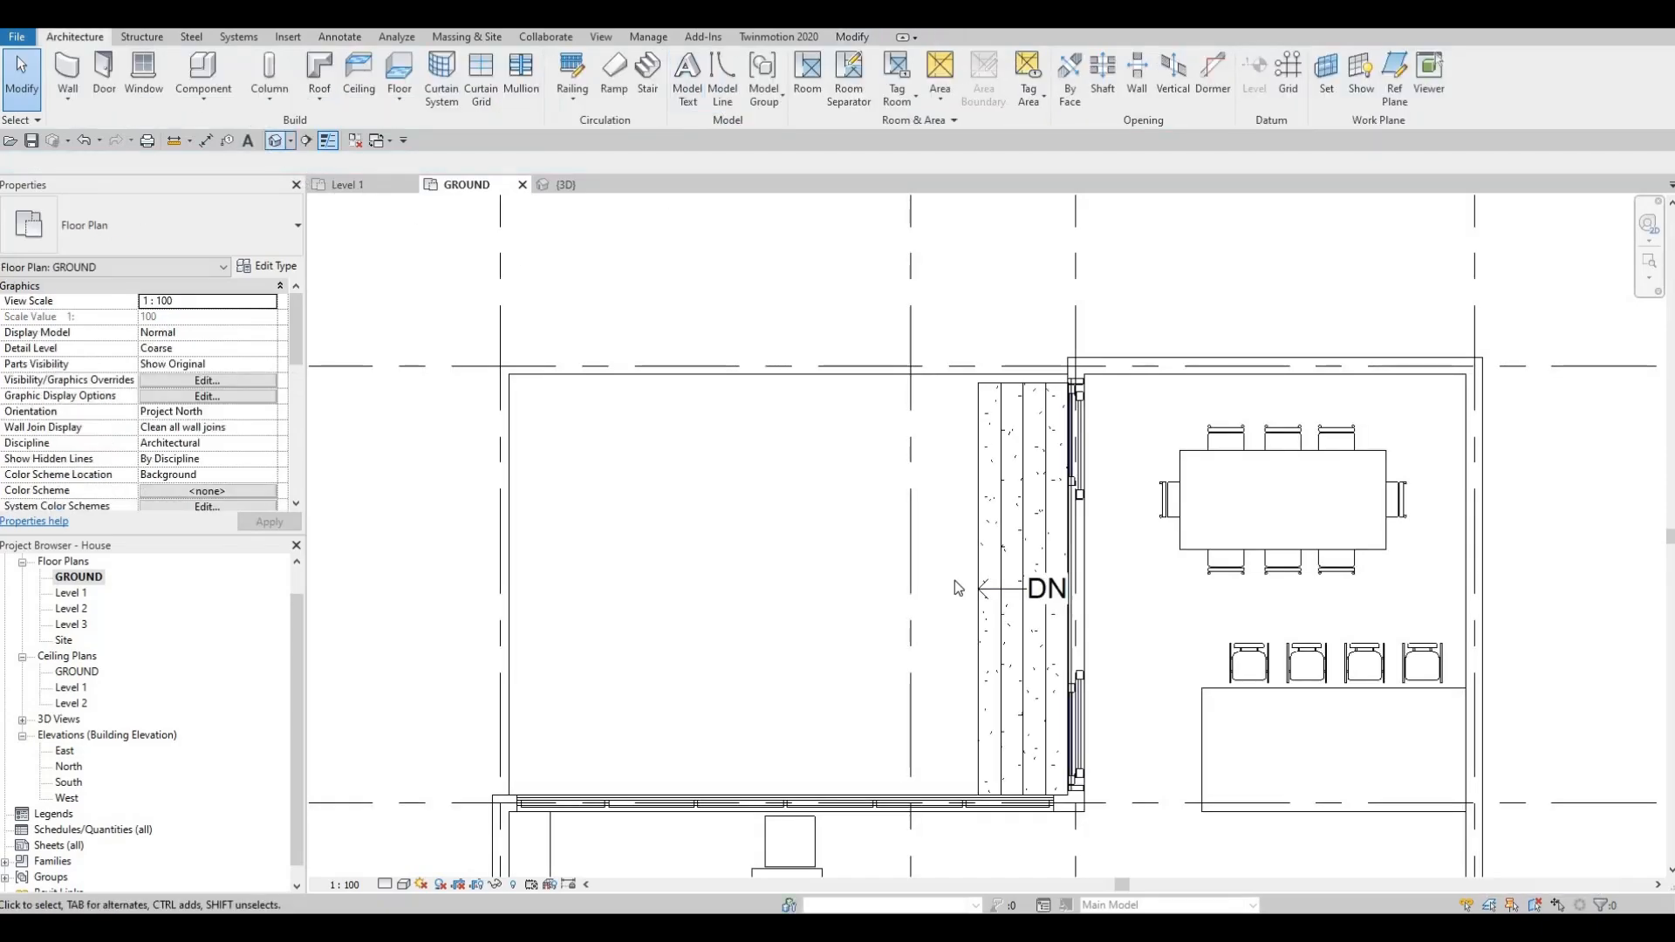
Check the widened exterior stair in 3D and, back in the GROUND floor plan, duplicate its type as Monolithic Stair 2.
{"action": "middle_click_drag", "start_coordinate": [561, 692], "coordinate": [931, 567], "text": "shift"}
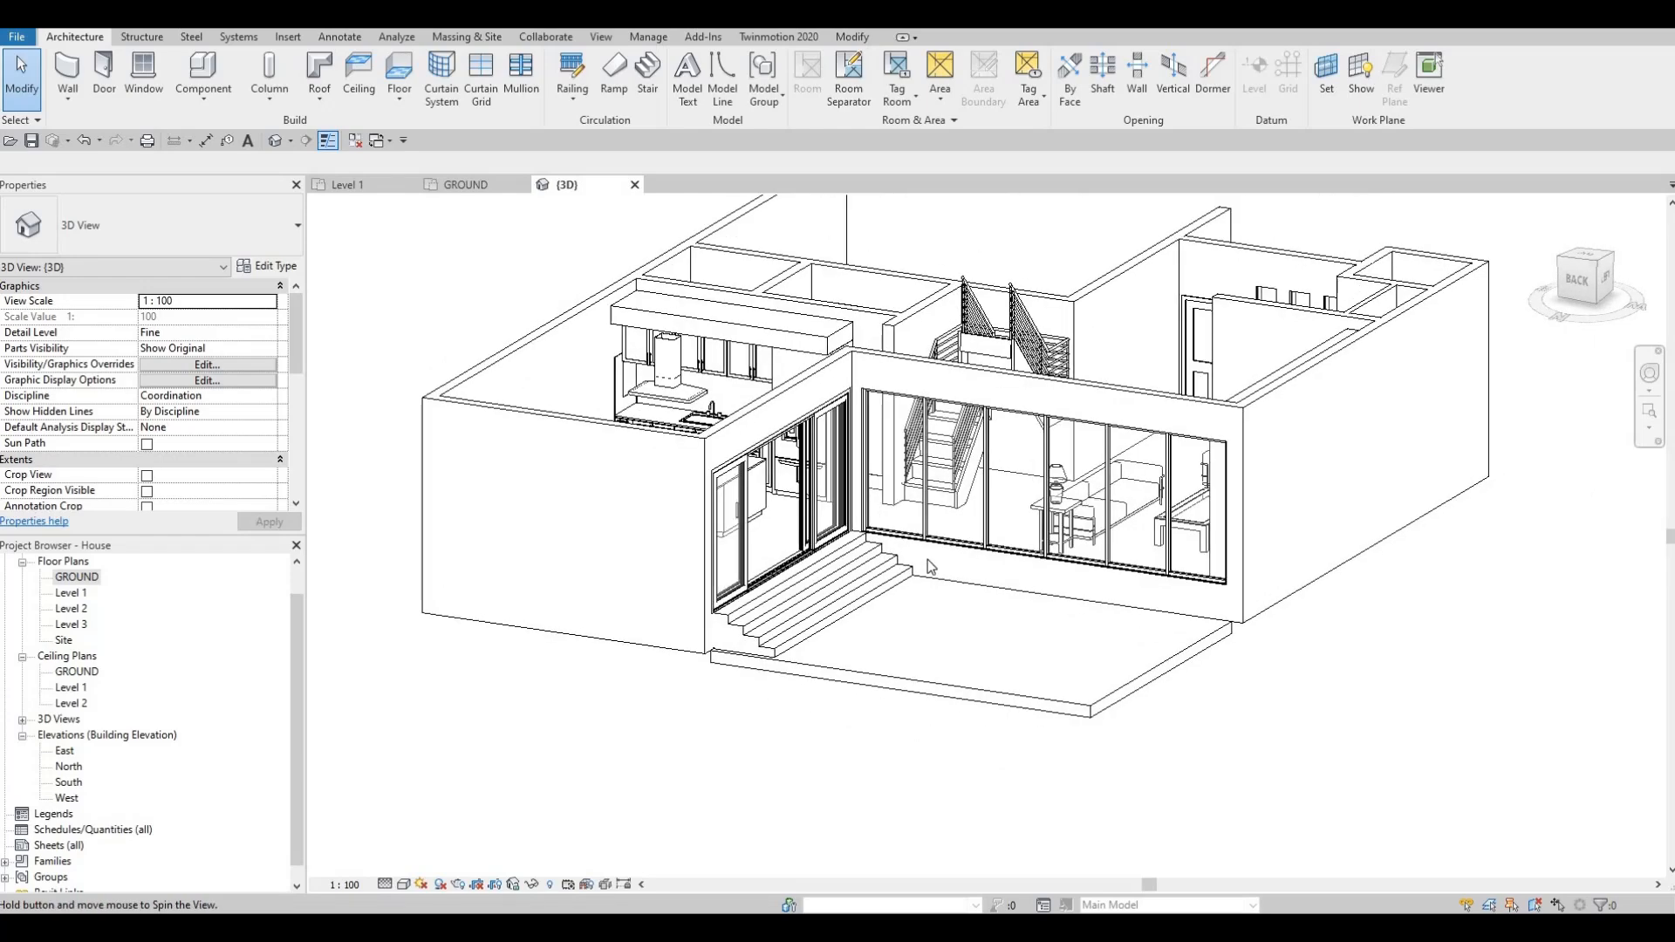
{"action": "scroll", "coordinate": [931, 567], "scroll_direction": "down", "scroll_amount": 2}
{"action": "scroll", "coordinate": [931, 567], "scroll_direction": "up", "scroll_amount": 3}
{"action": "scroll", "coordinate": [931, 567], "scroll_direction": "down", "scroll_amount": 5}
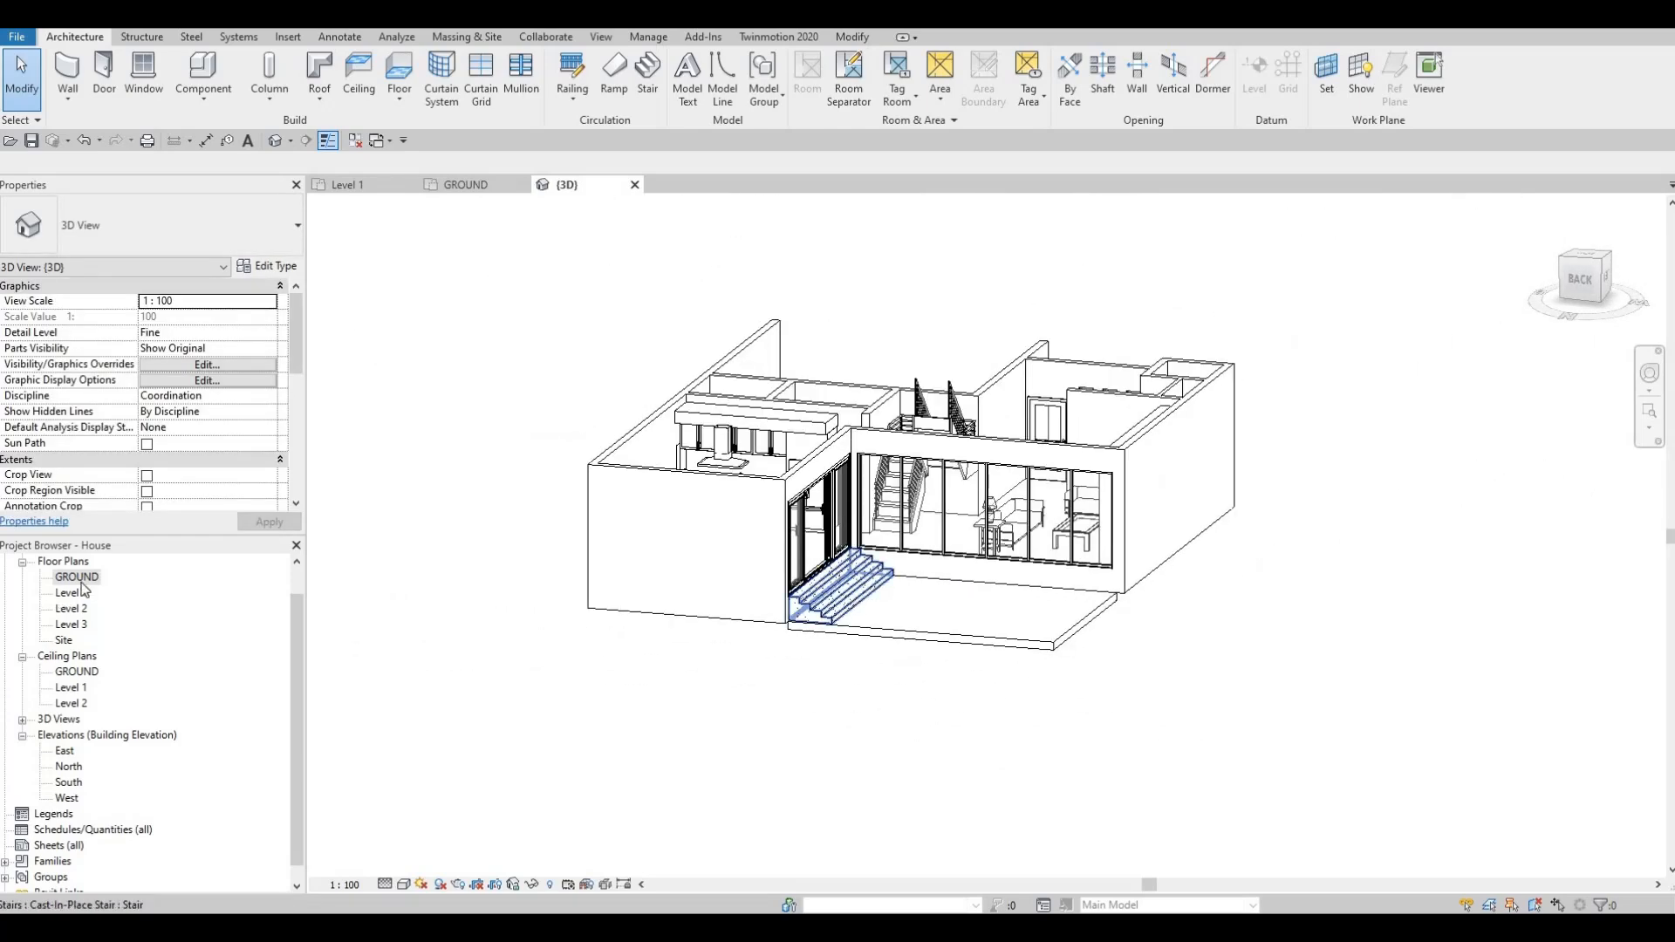
{"action": "scroll", "coordinate": [759, 428], "scroll_direction": "down", "scroll_amount": 3}
{"action": "mouse_move", "coordinate": [818, 663]}
{"action": "middle_mouse_down"}
{"action": "mouse_move", "coordinate": [759, 427]}
{"action": "mouse_move", "coordinate": [823, 597]}
{"action": "mouse_move", "coordinate": [807, 583]}
{"action": "mouse_move", "coordinate": [812, 659]}
{"action": "middle_mouse_up"}
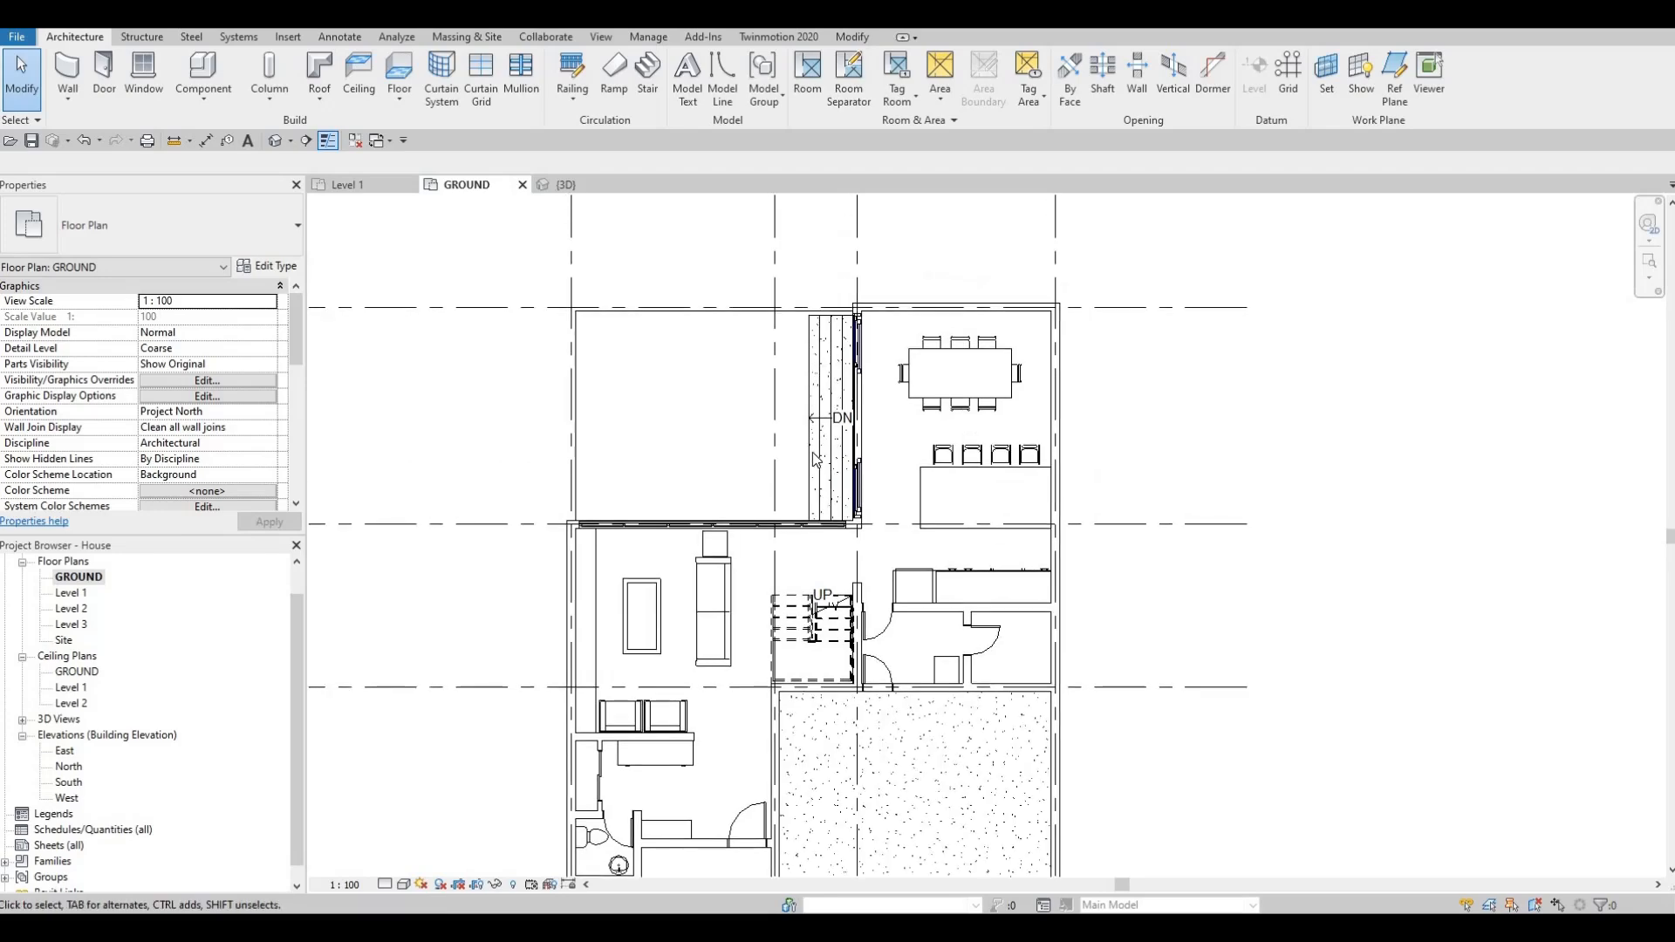
{"action": "left_click", "coordinate": [824, 458]}
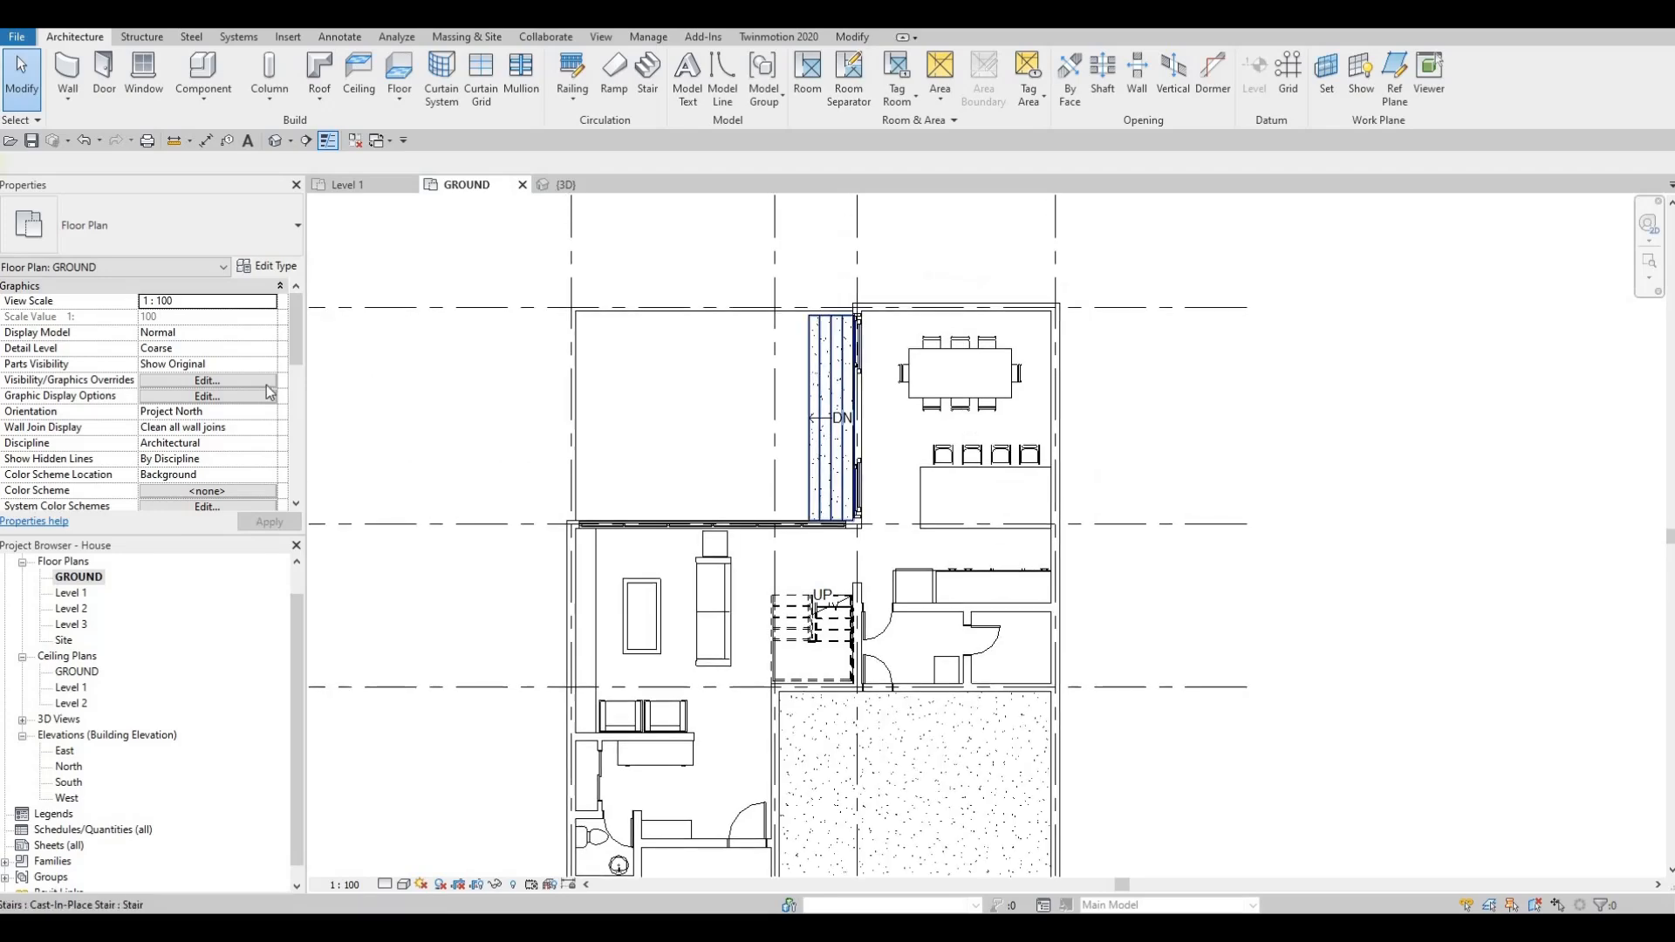
{"action": "left_click", "coordinate": [271, 266]}
{"action": "left_click", "coordinate": [1253, 242]}
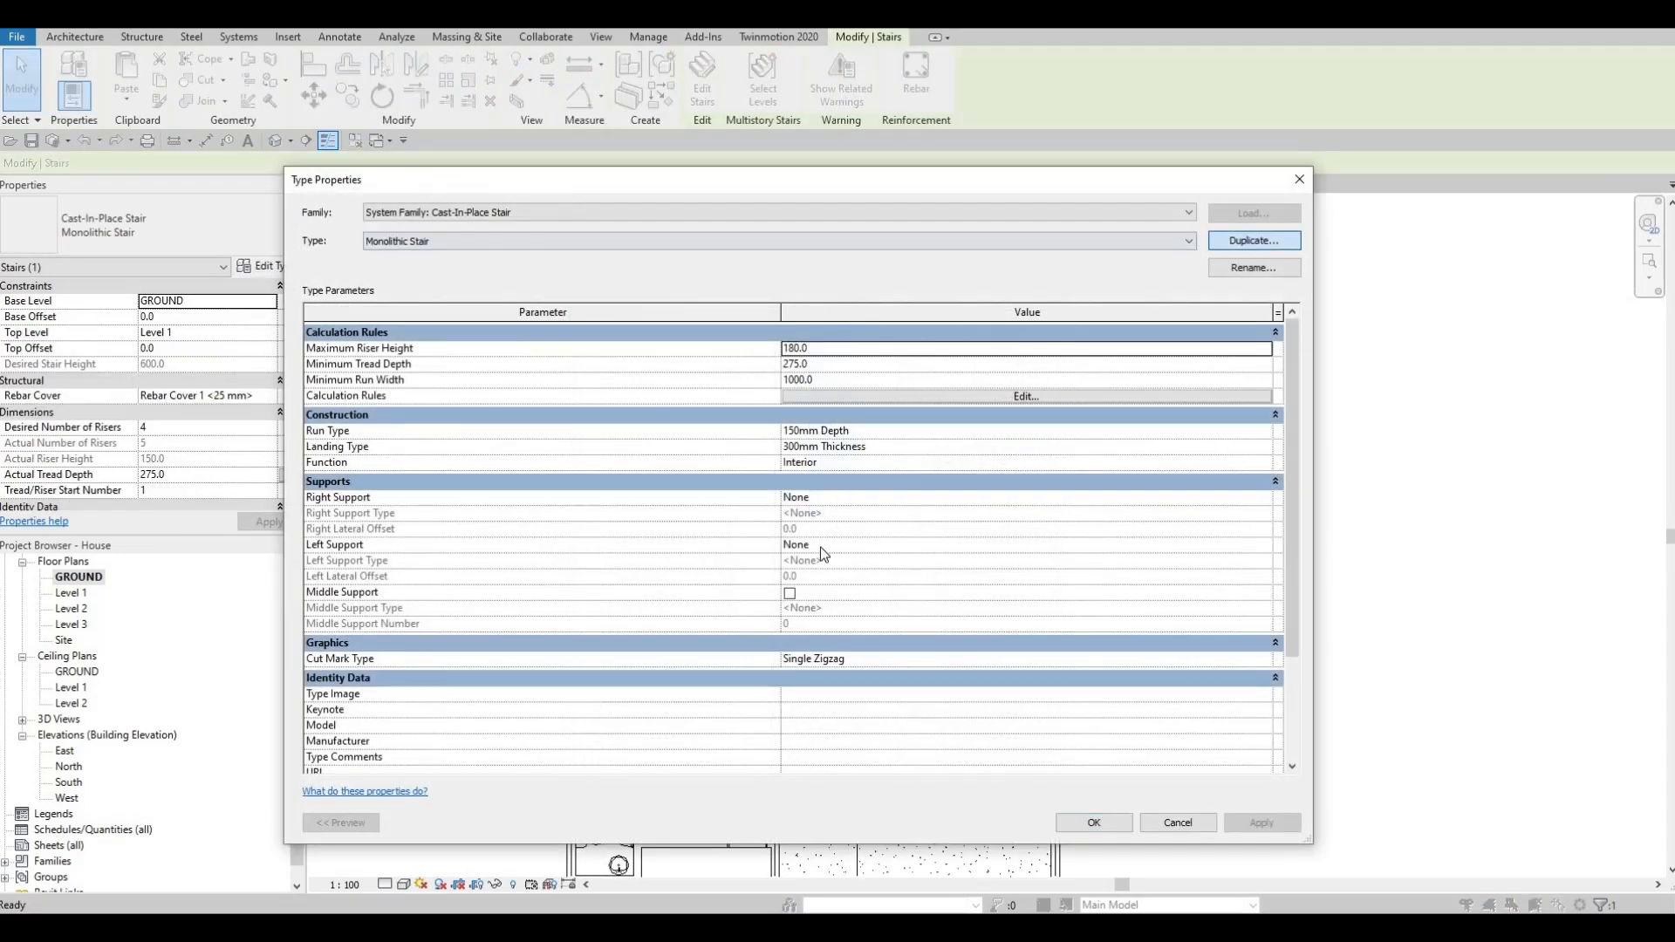
{"action": "key", "text": "Return"}
{"action": "key", "text": "Return"}
{"action": "middle_click_drag", "start_coordinate": [772, 504], "coordinate": [762, 415]}
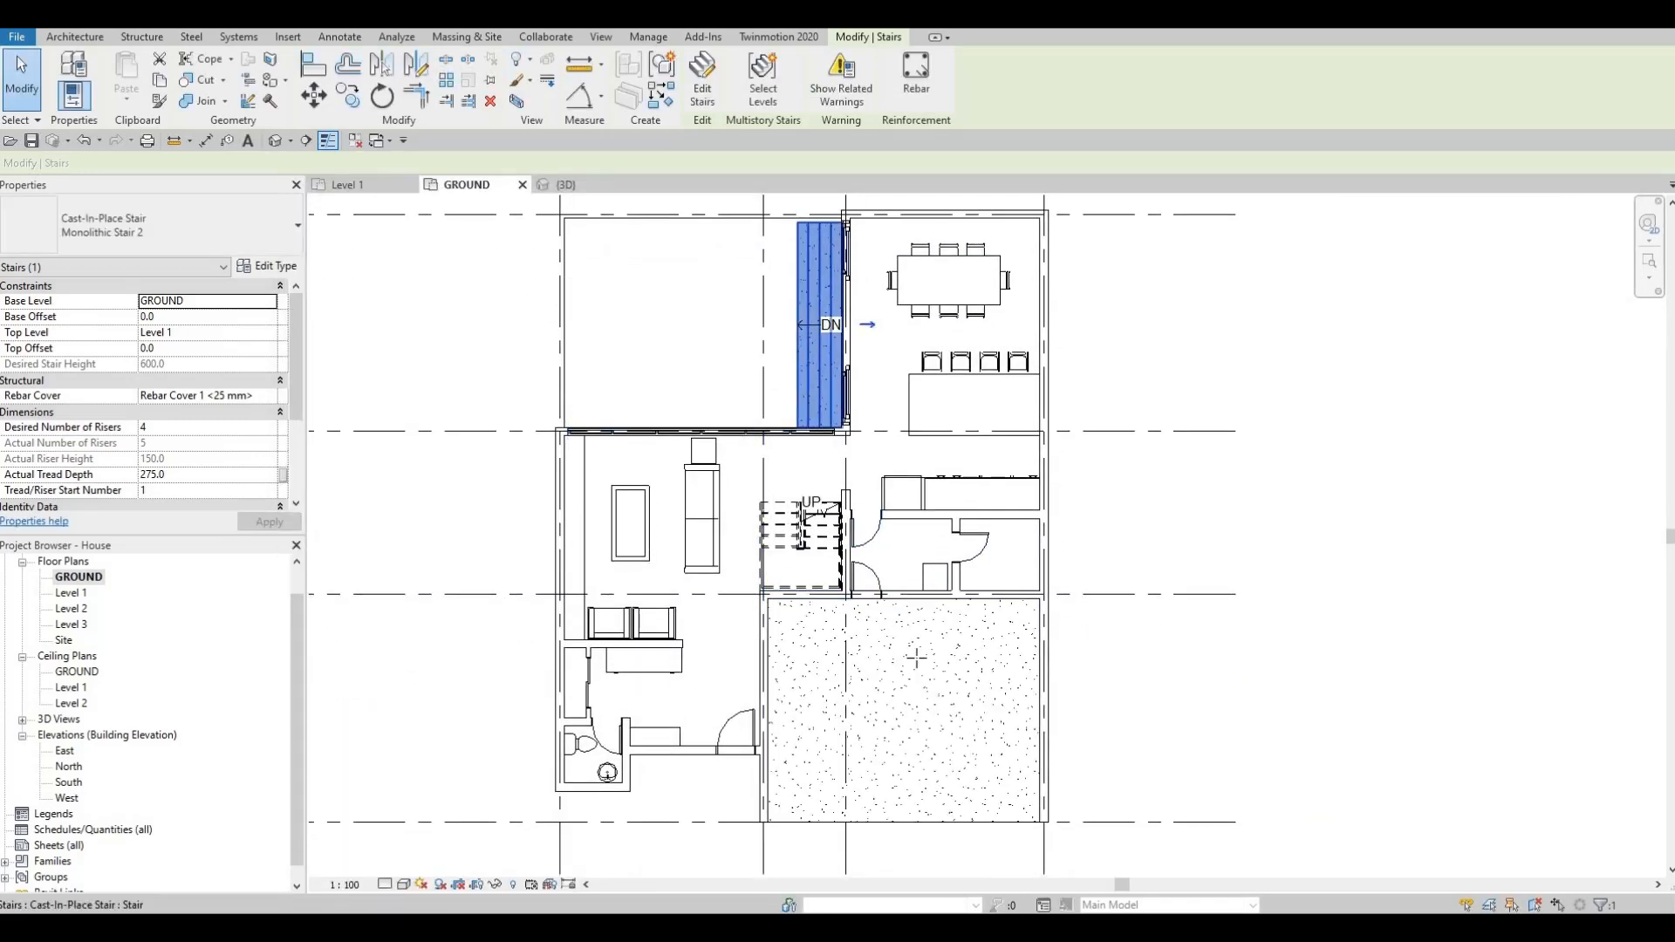
{"action": "key", "text": "c"}
{"action": "key", "text": "s"}
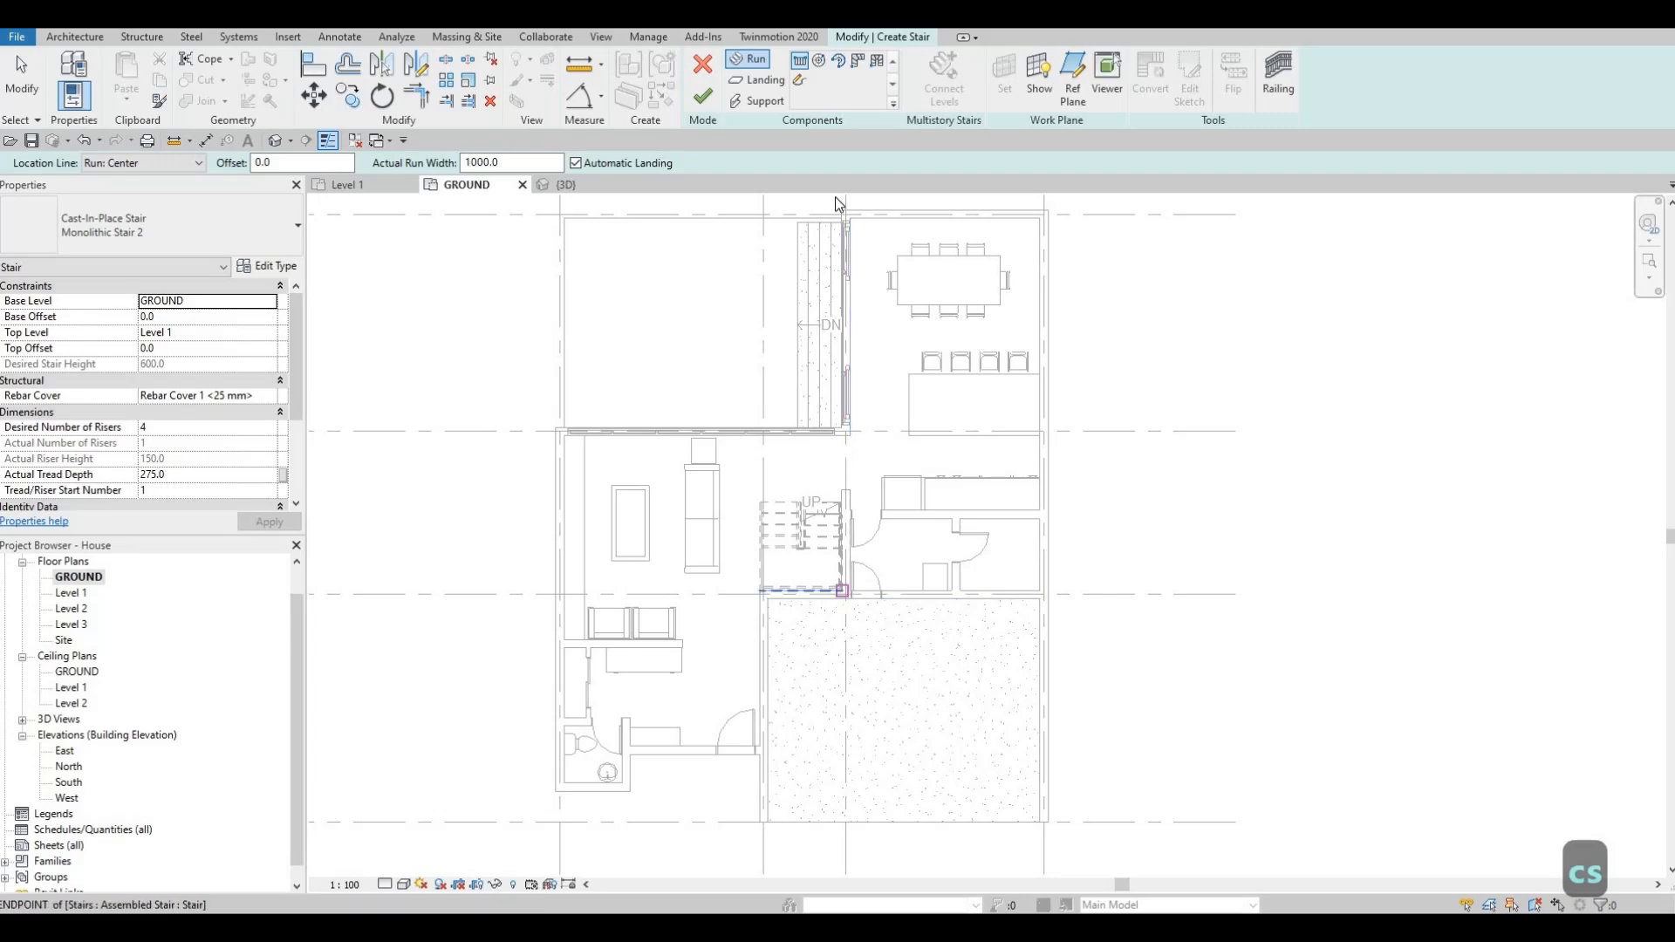
{"action": "key", "text": "Escape"}
{"action": "key", "text": "Escape"}
{"action": "key", "text": "Escape"}
{"action": "key", "text": "Escape"}
{"action": "key", "text": "Escape"}
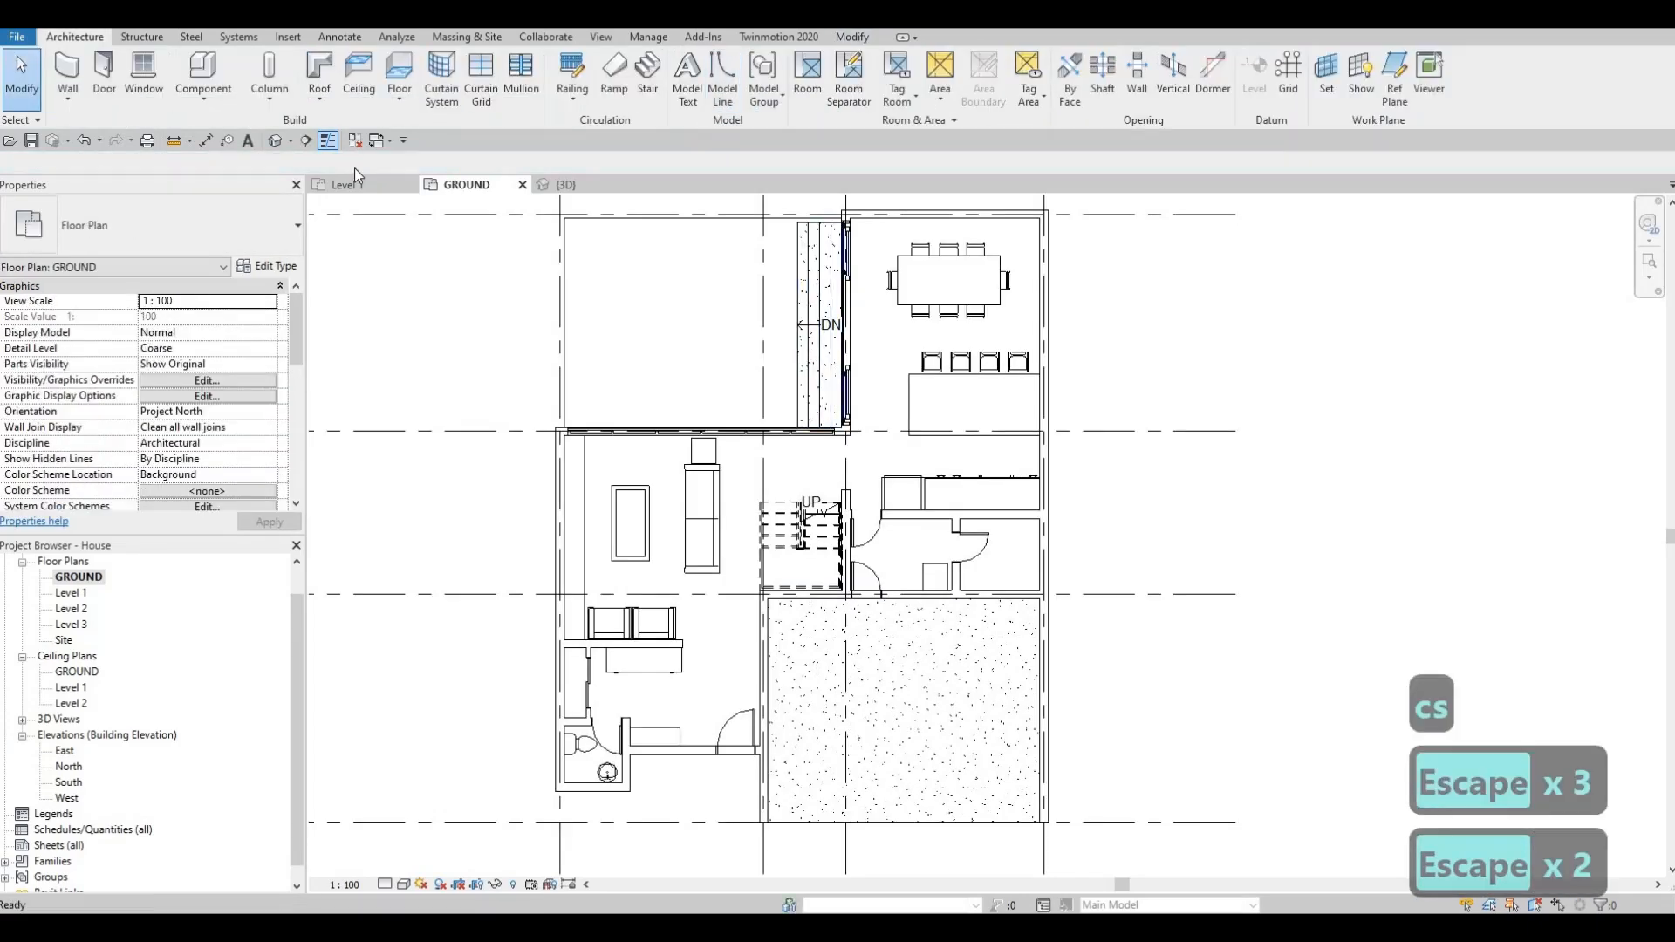
Copy the exterior stair onto the concrete-floored area between grid lines C and D.
{"action": "key", "text": "ctrl+Left"}
{"action": "left_click", "coordinate": [349, 93]}
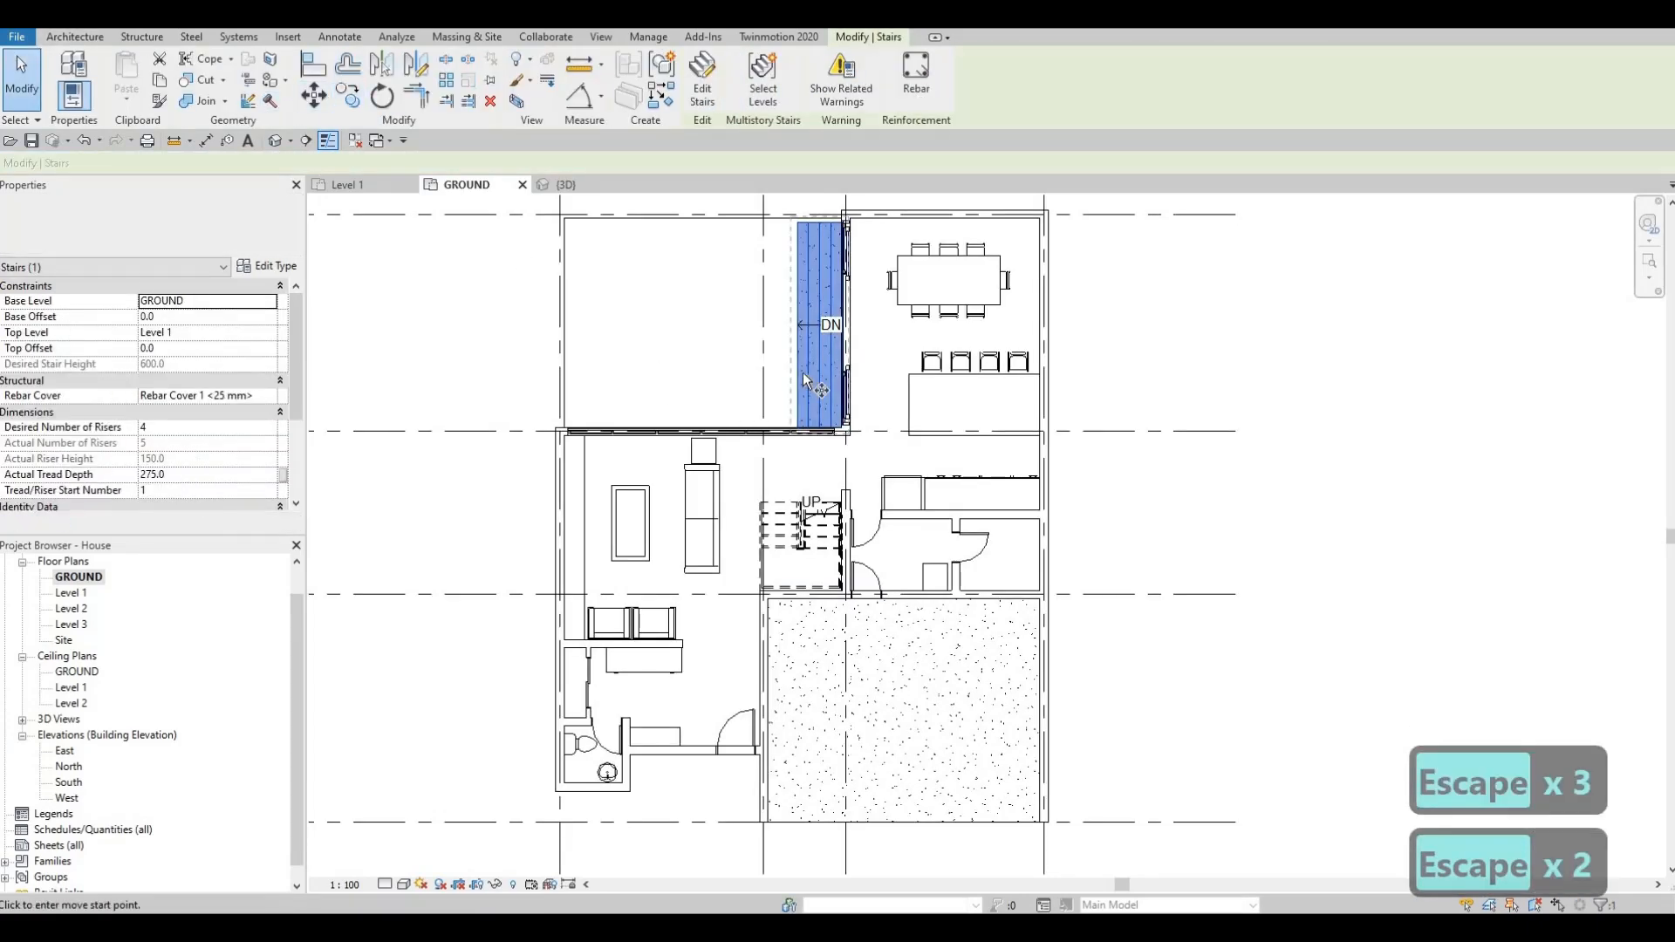
{"action": "left_click", "coordinate": [847, 374]}
{"action": "left_click", "coordinate": [907, 709]}
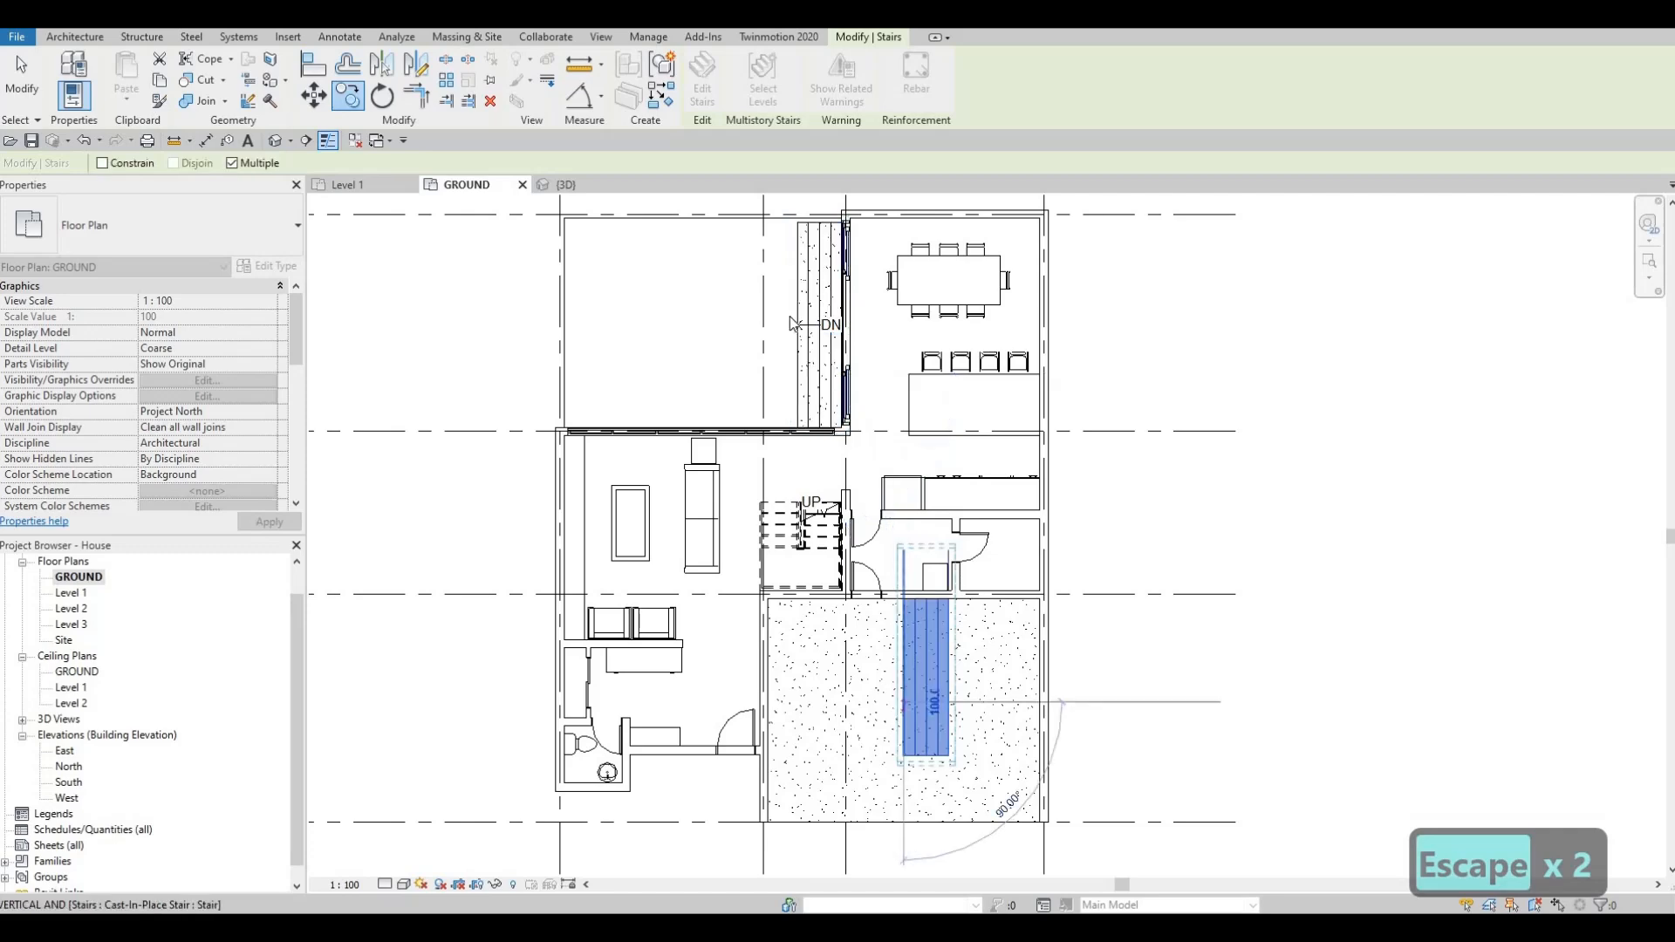
{"action": "key", "text": "Escape"}
{"action": "key", "text": "Escape"}
{"action": "key", "text": "Escape"}
Pick Monolithic Stair 2 as the type of the original exterior stair beside the sliding doors.
{"action": "key", "text": "ctrl+Left"}
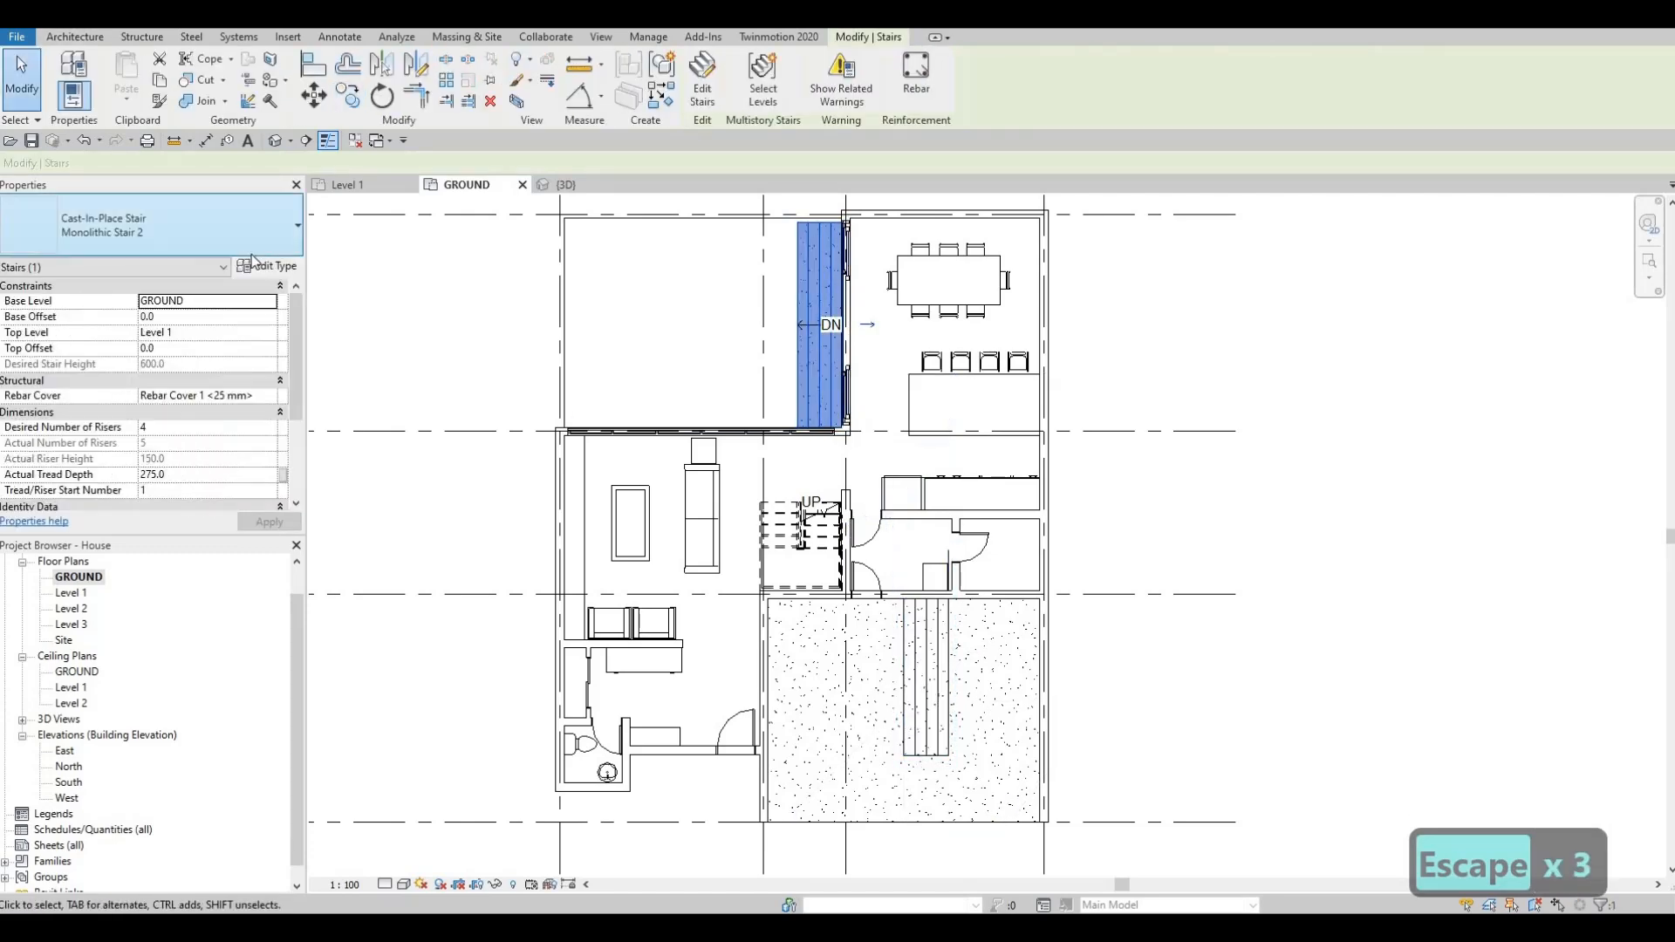
{"action": "left_click", "coordinate": [259, 236]}
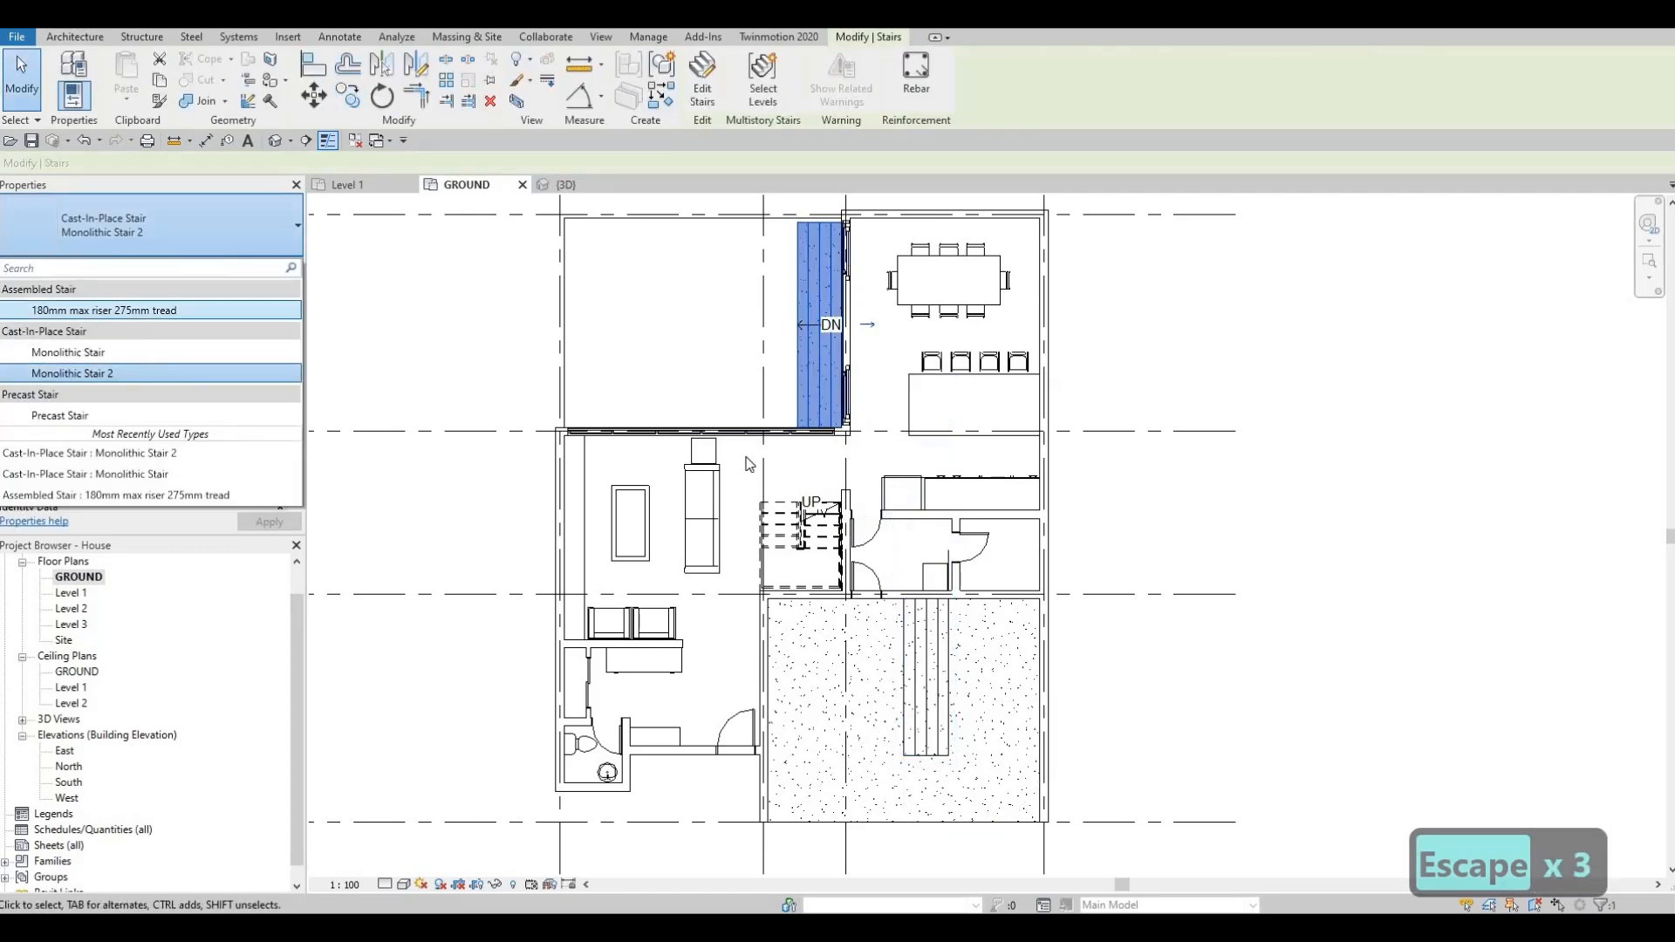
{"action": "left_click", "coordinate": [152, 372]}
{"action": "key", "text": "Escape"}
{"action": "key", "text": "Escape"}
Rotate the copied stair 90 degrees about its centre.
{"action": "middle_click_drag", "start_coordinate": [787, 541], "coordinate": [754, 461]}
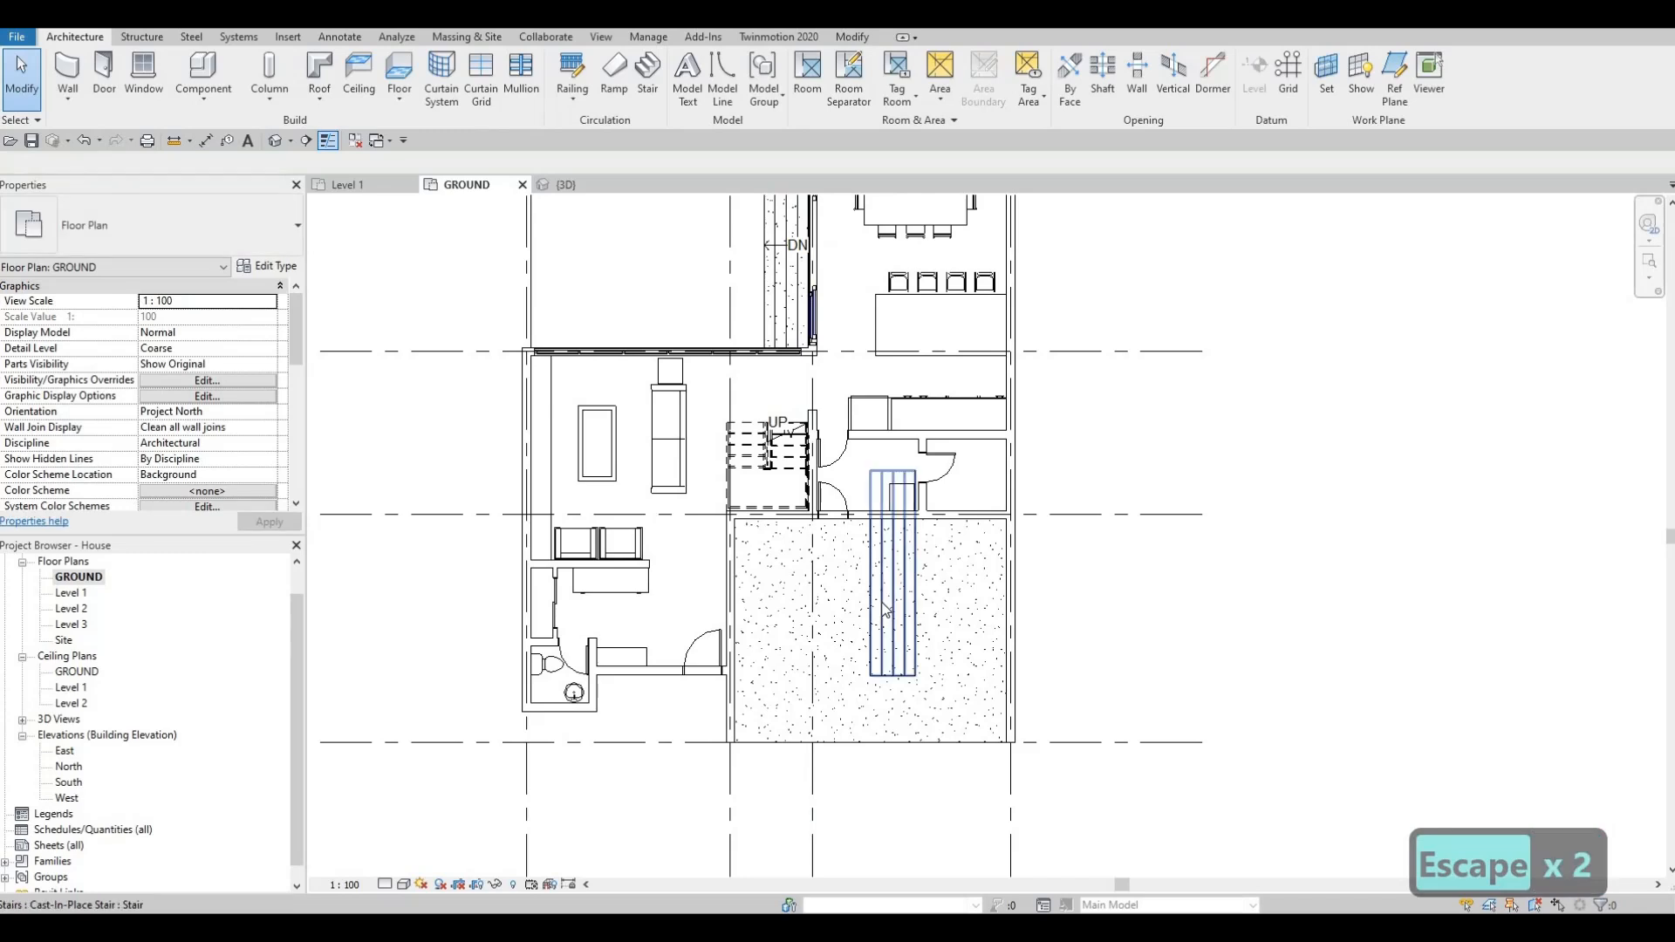
{"action": "left_click", "coordinate": [887, 596]}
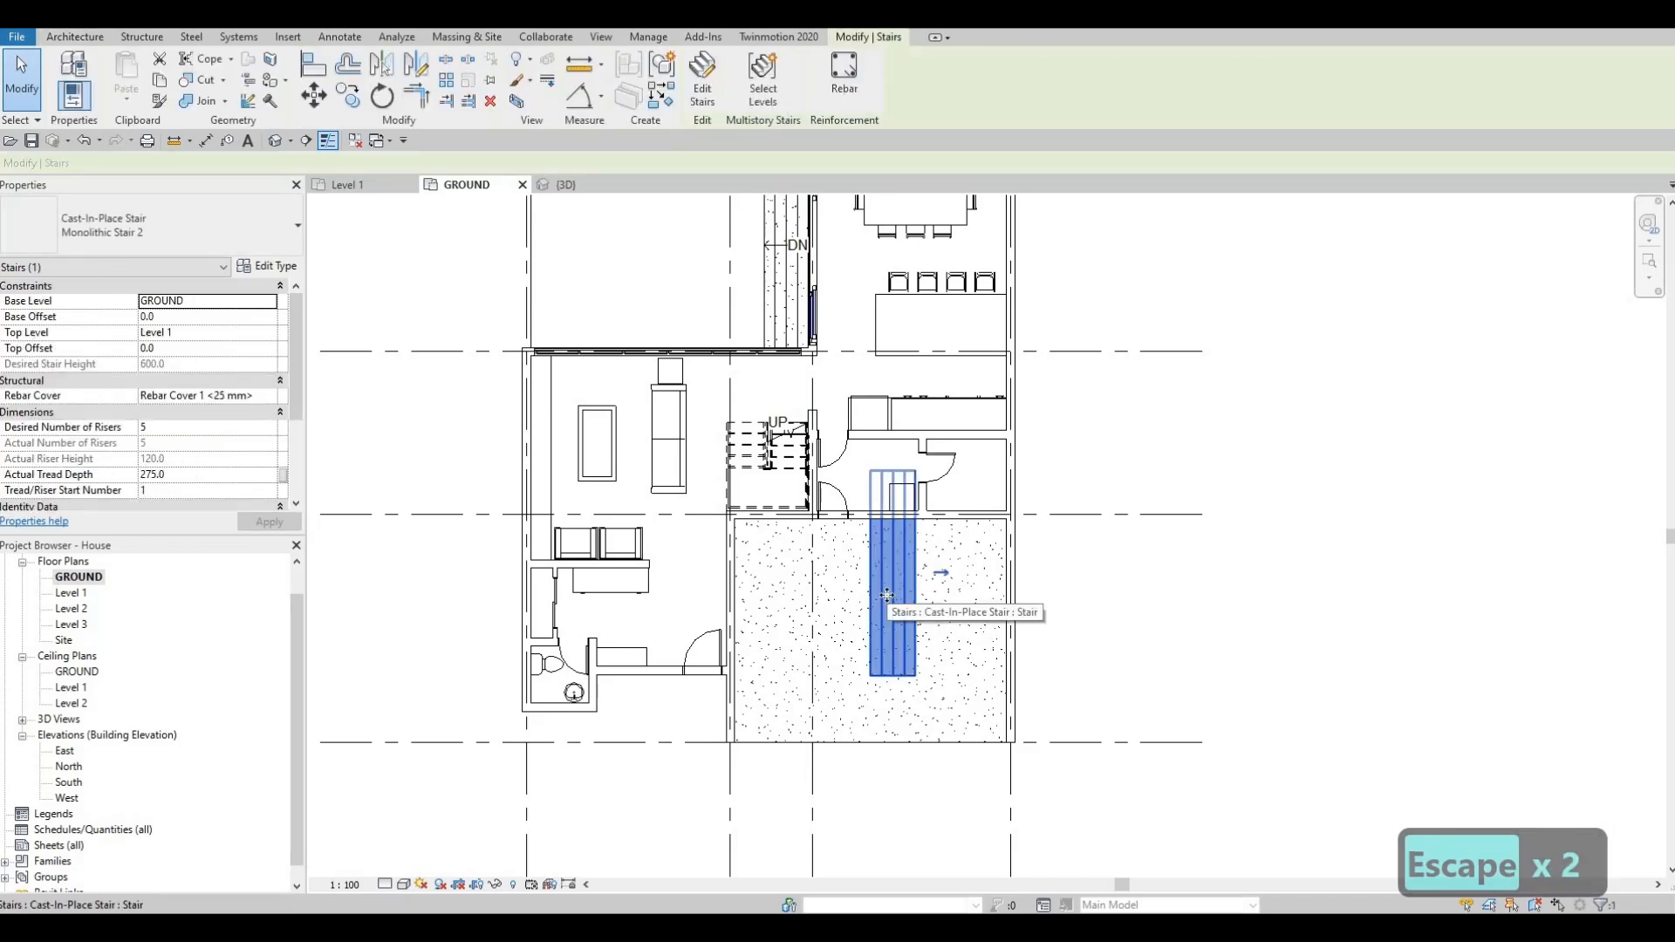
{"action": "key", "text": "r"}
{"action": "key", "text": "o"}
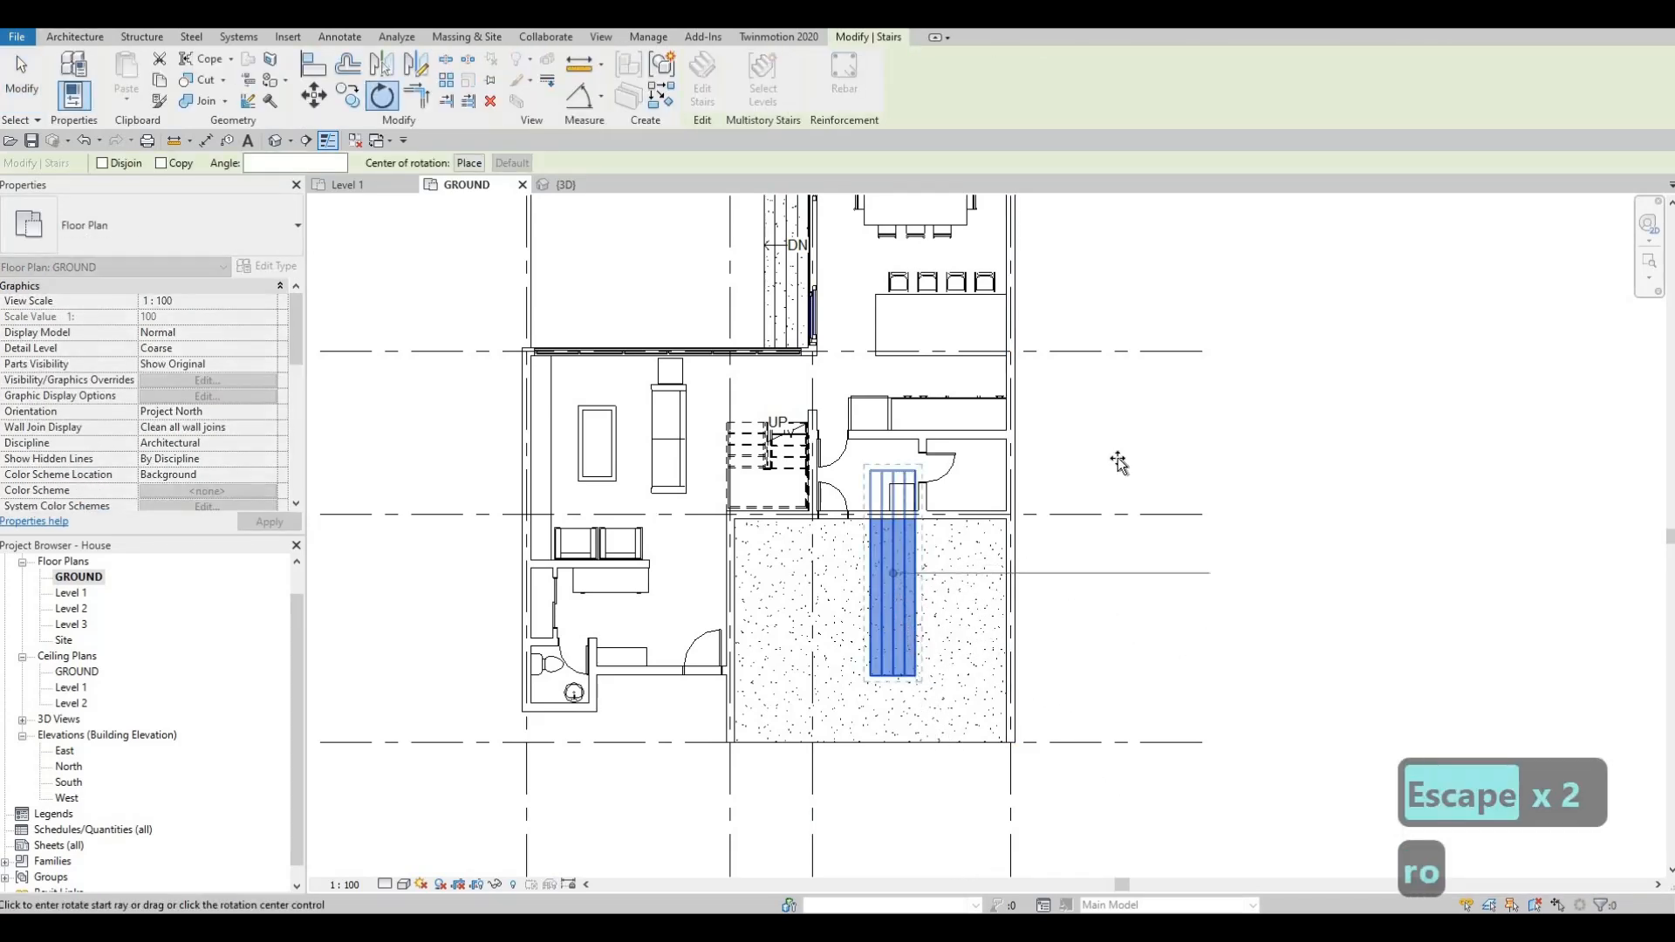
{"action": "left_click", "coordinate": [1120, 464]}
{"action": "type", "text": "90"}
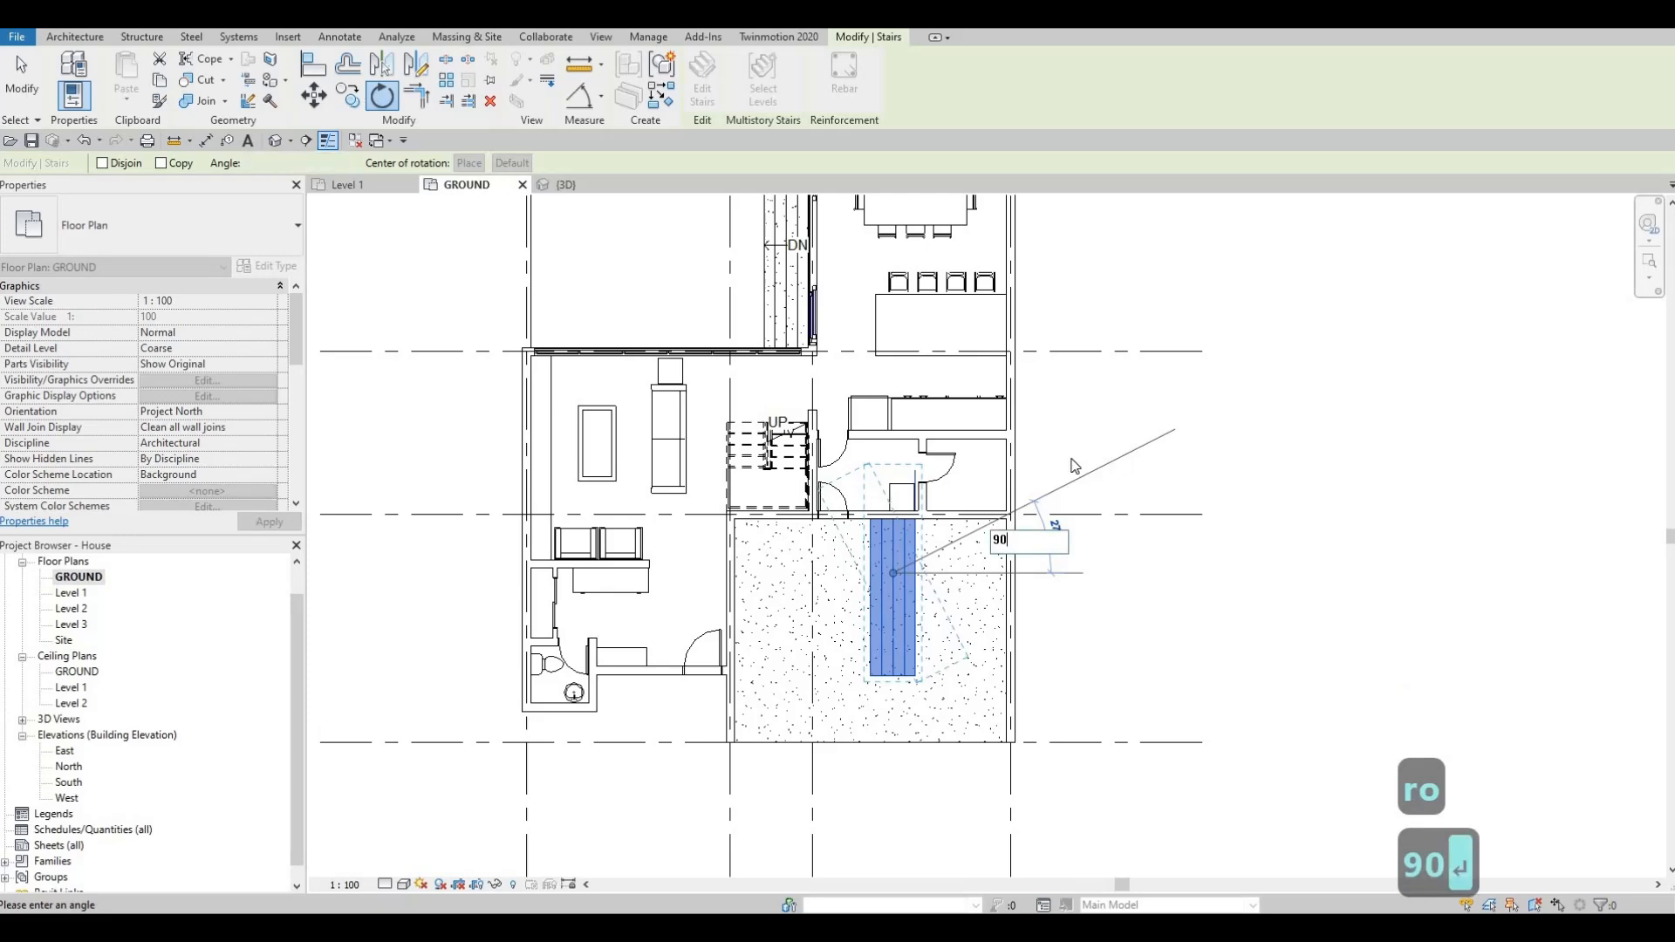
{"action": "key", "text": "Return"}
{"action": "key", "text": "Escape"}
{"action": "key", "text": "Escape"}
Move the rotated stair up to the wall with the single door and align its upper edge with the wall face.
{"action": "scroll", "coordinate": [829, 550], "scroll_direction": "up", "scroll_amount": 3}
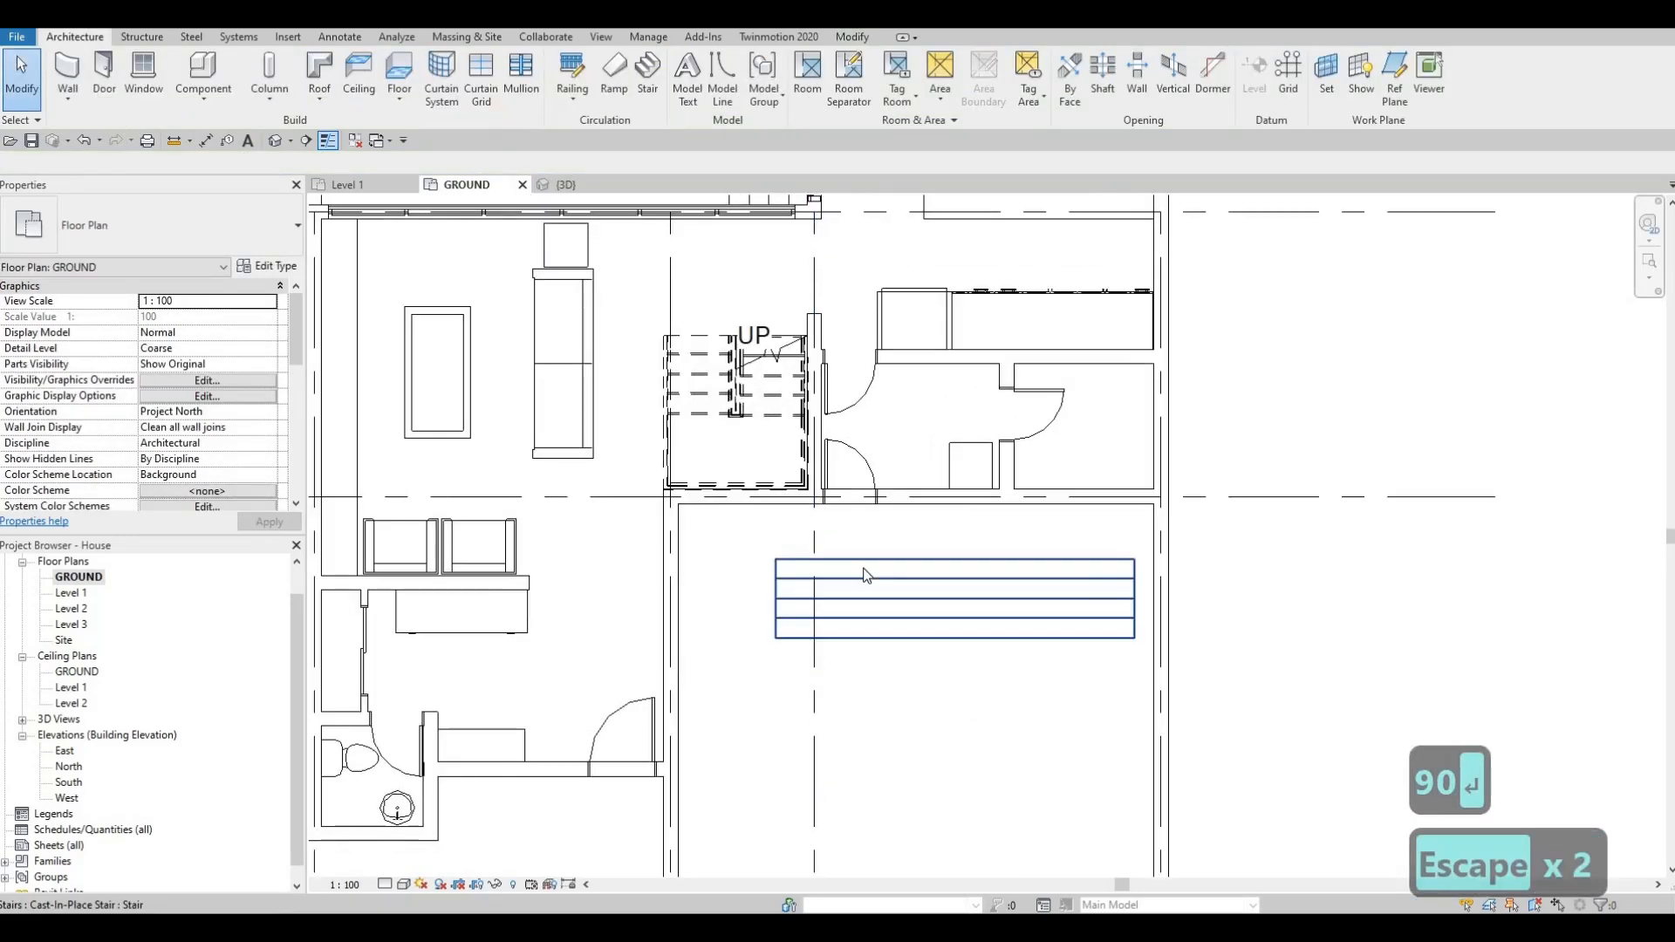
{"action": "left_click_drag", "start_coordinate": [869, 564], "coordinate": [844, 515]}
{"action": "key", "text": "a"}
{"action": "key", "text": "l"}
{"action": "scroll", "coordinate": [972, 515], "scroll_direction": "up", "scroll_amount": 2}
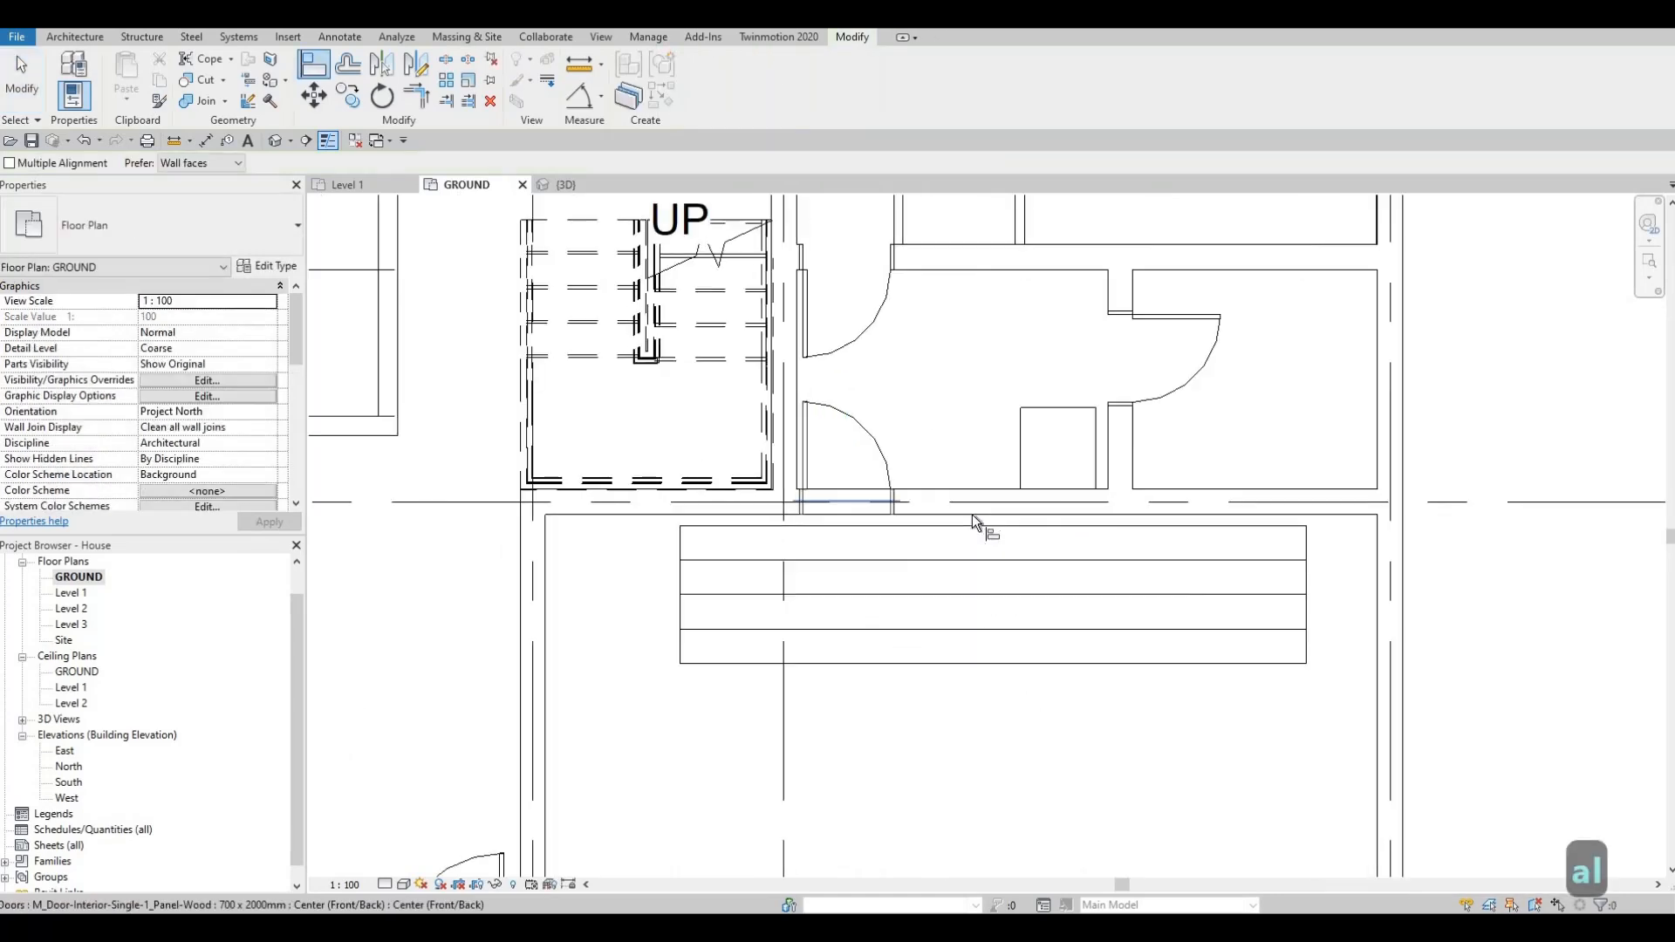
{"action": "scroll", "coordinate": [972, 515], "scroll_direction": "up", "scroll_amount": 1}
{"action": "left_click", "coordinate": [954, 525]}
{"action": "left_click", "coordinate": [936, 538]}
{"action": "middle_click_drag", "start_coordinate": [919, 565], "coordinate": [933, 561]}
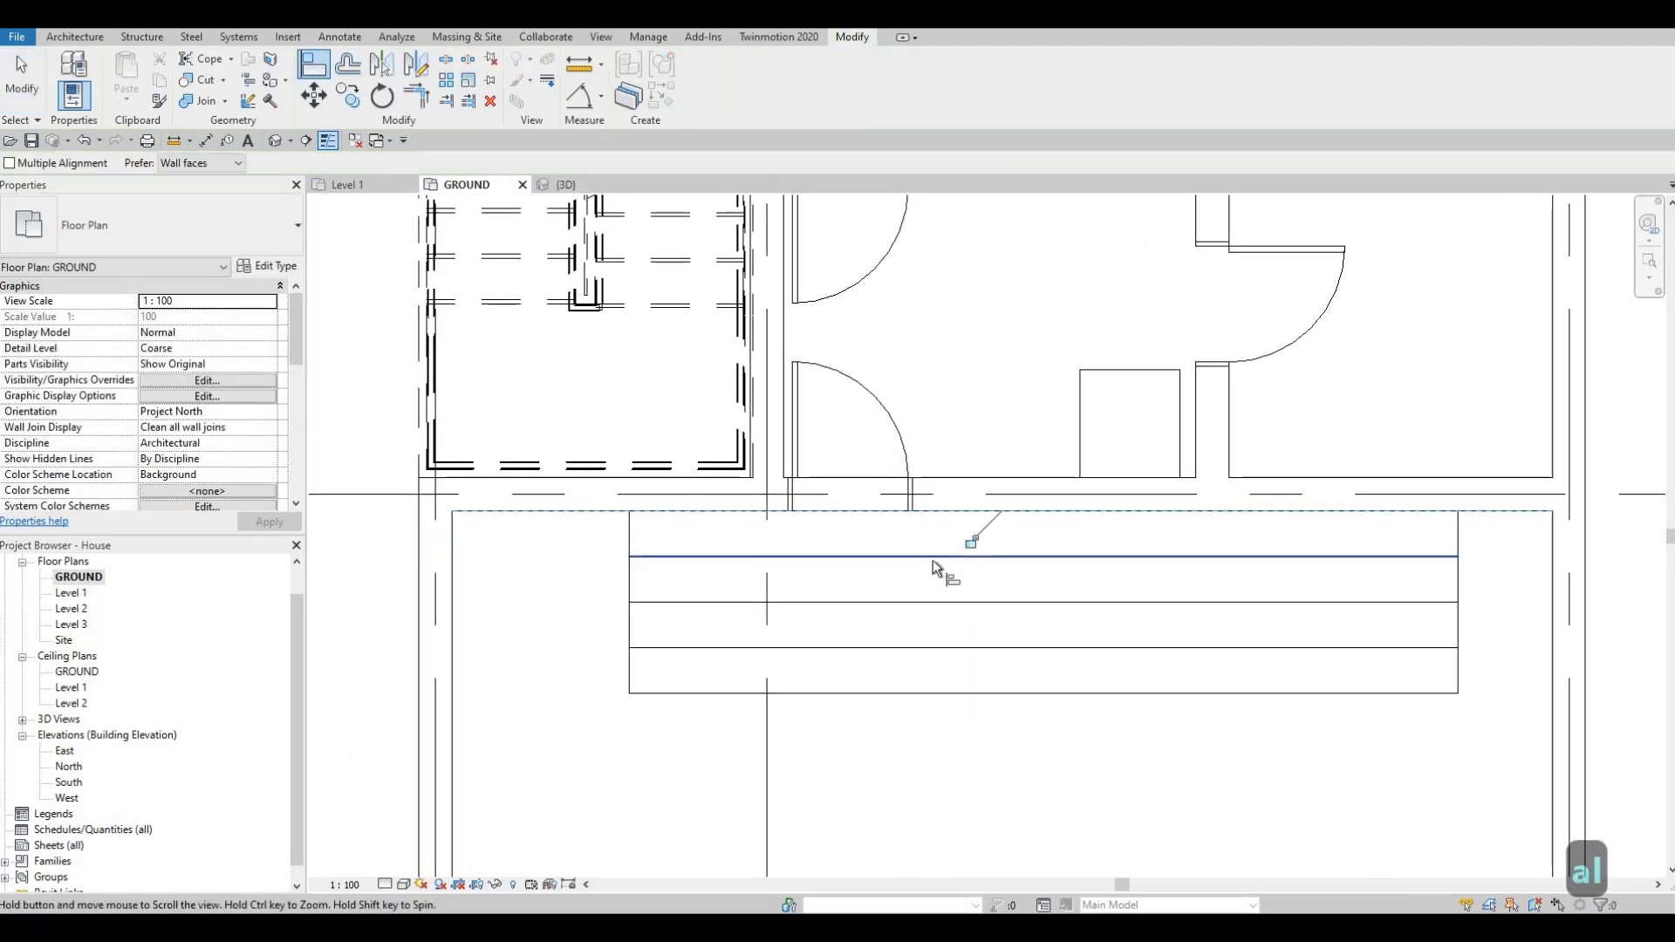
{"action": "key", "text": "Escape"}
{"action": "scroll", "coordinate": [935, 567], "scroll_direction": "down", "scroll_amount": 3}
{"action": "key", "text": "Escape"}
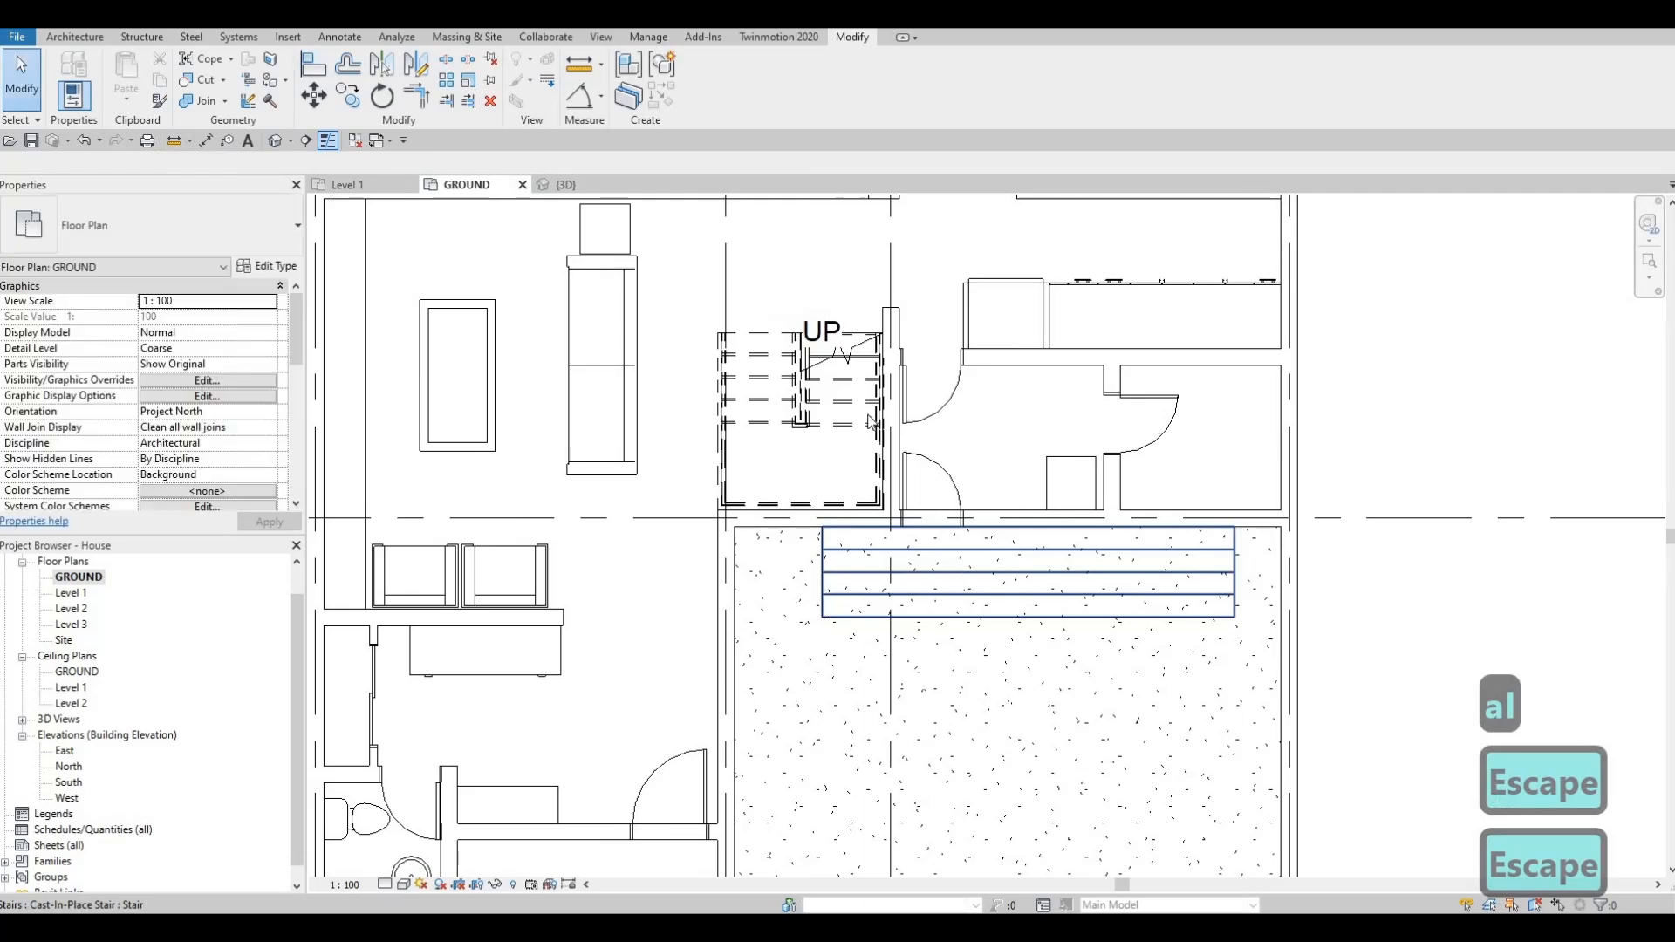
Edit the copied stair and narrow its run from both sides to about 1207 mm wide in front of the single door.
{"action": "double_click", "coordinate": [1230, 580]}
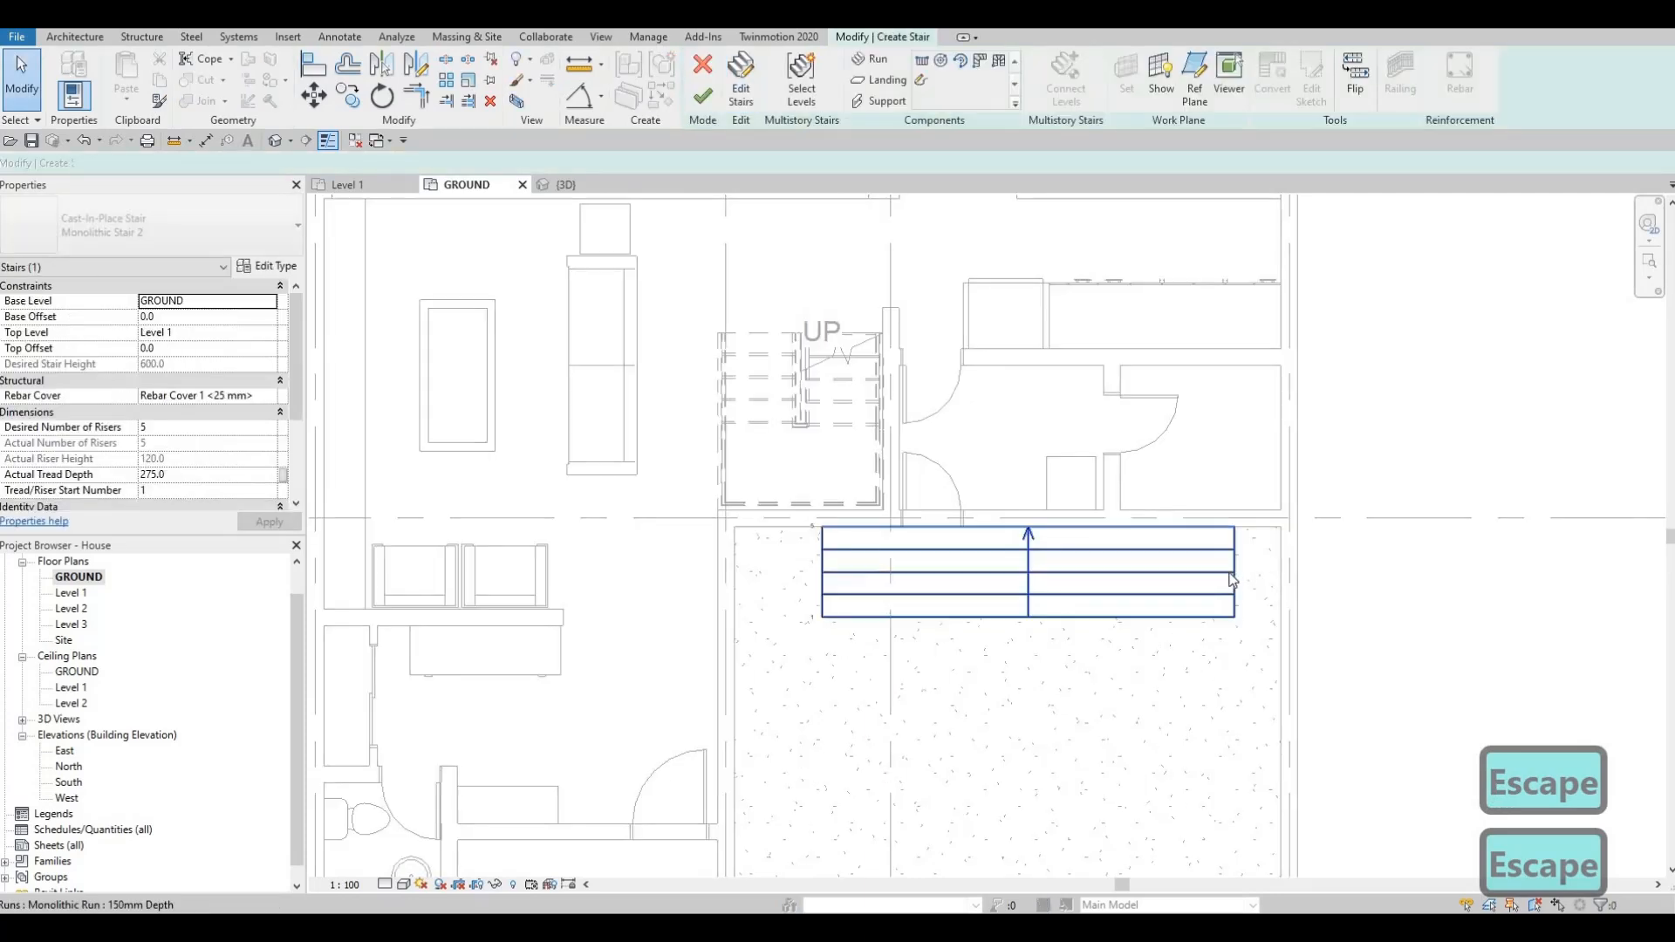
{"action": "left_click", "coordinate": [1014, 578]}
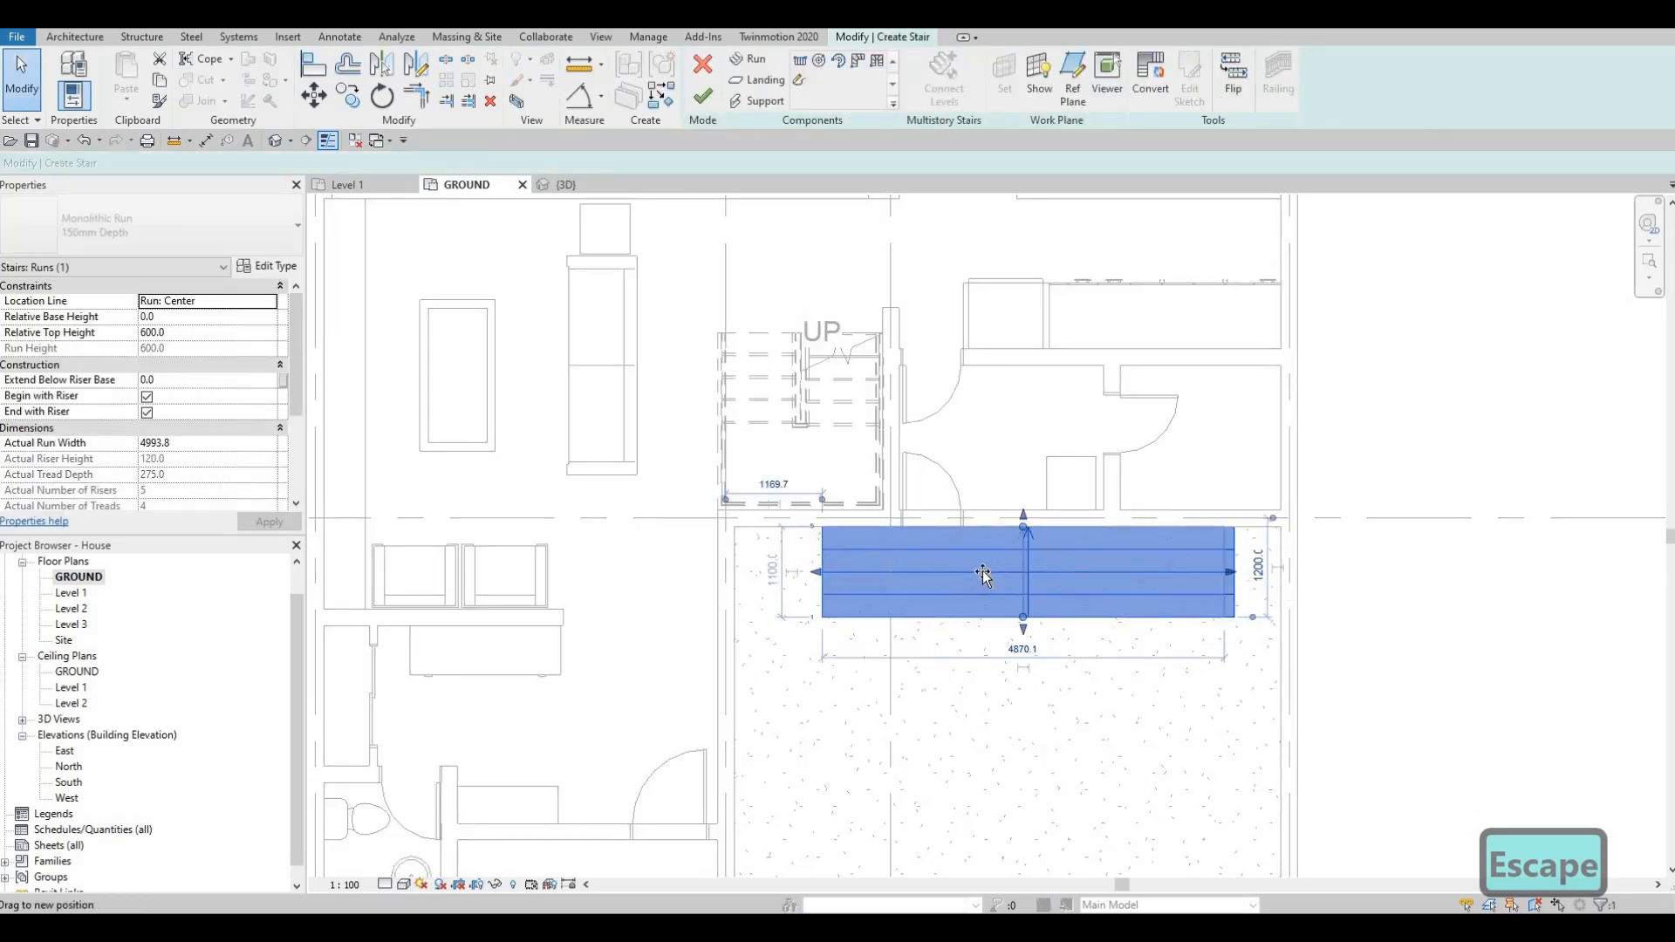
{"action": "left_click_drag", "start_coordinate": [982, 570], "coordinate": [983, 571]}
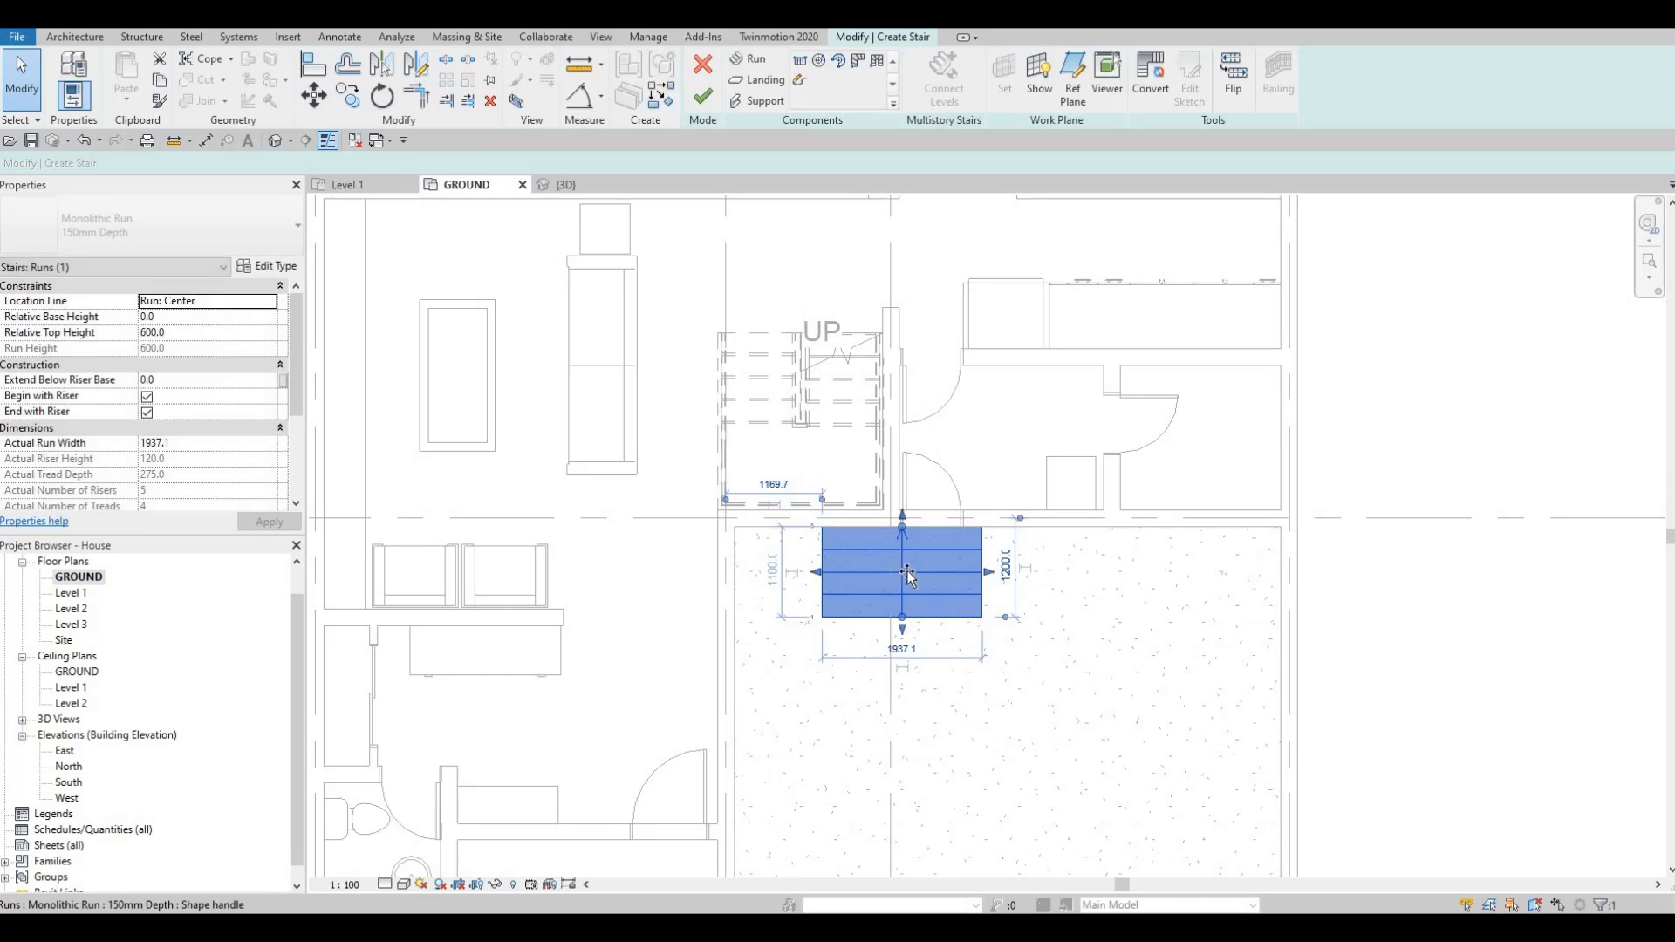
{"action": "left_click_drag", "start_coordinate": [815, 572], "coordinate": [886, 573]}
{"action": "scroll", "coordinate": [896, 572], "scroll_direction": "up", "scroll_amount": 1}
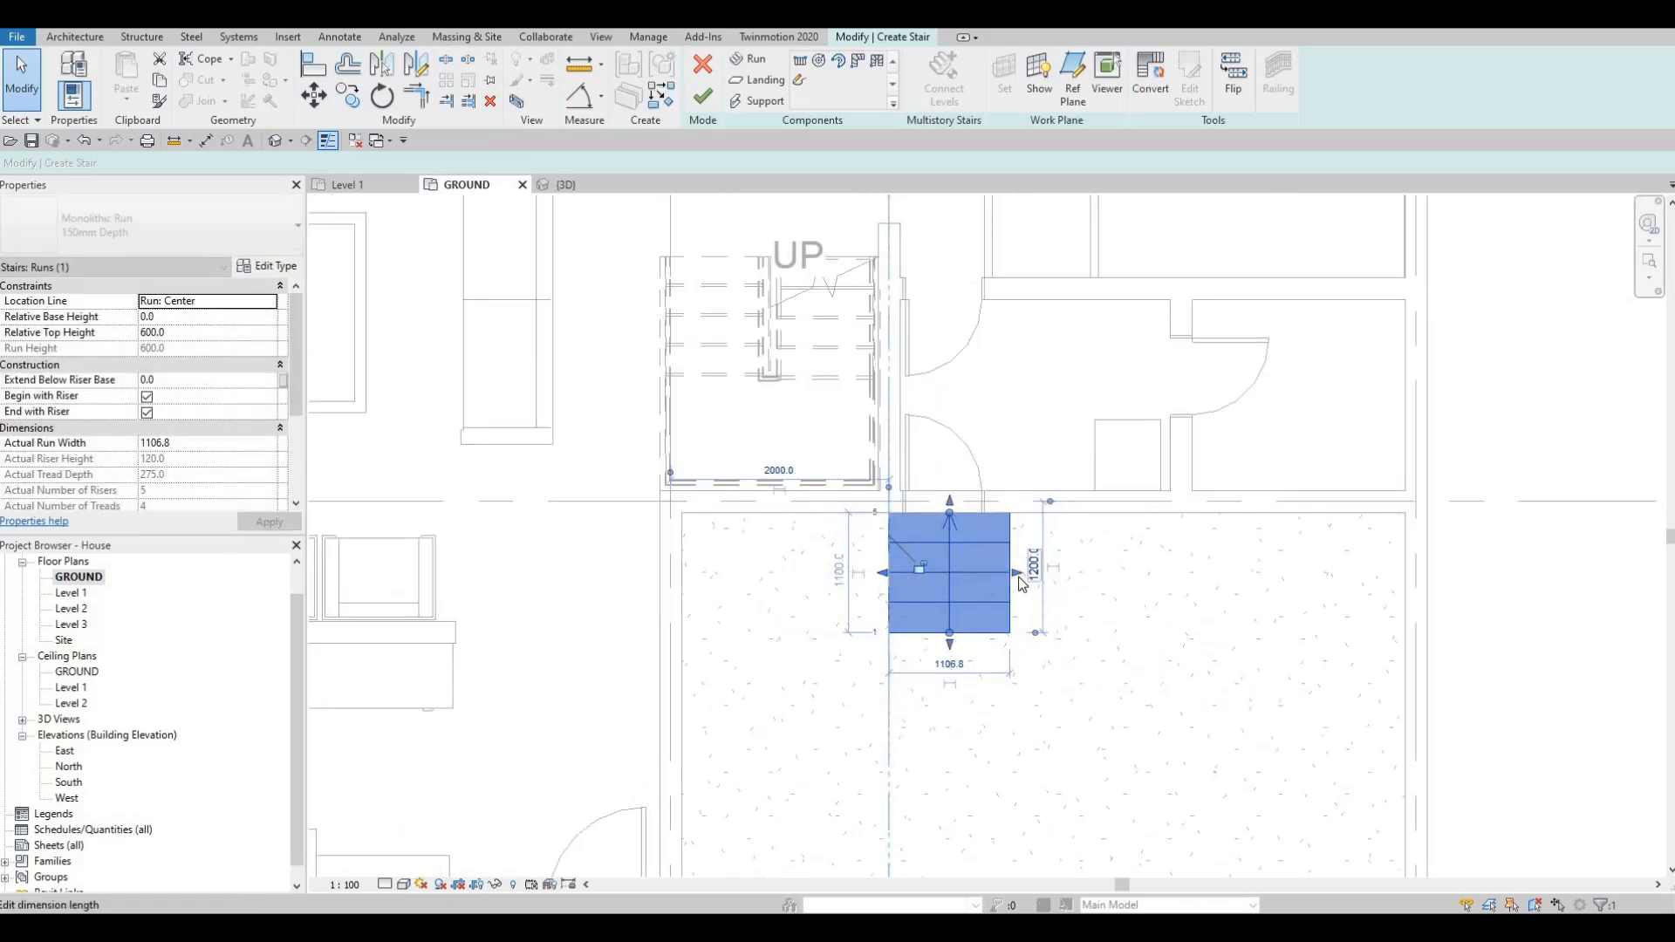
{"action": "left_click_drag", "start_coordinate": [1021, 583], "coordinate": [1028, 577]}
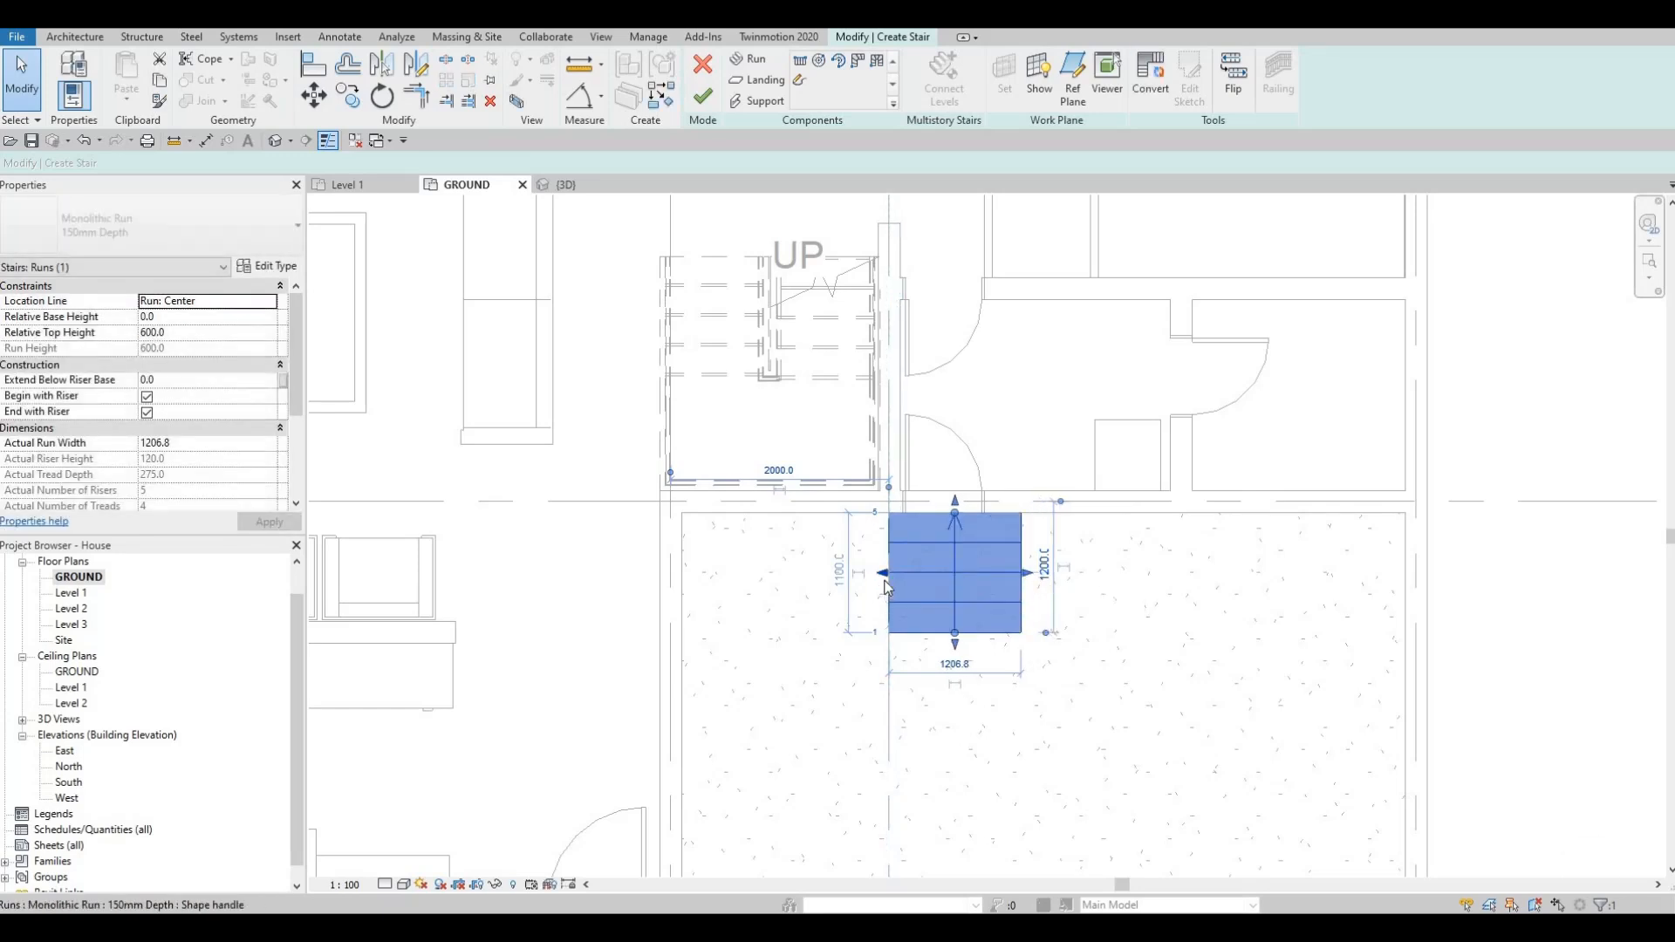
Nudge the narrowed run about 60 mm to the left and finish editing the stair.
{"action": "key", "text": "Left"}
{"action": "key", "text": "Left"}
{"action": "key", "text": "Left"}
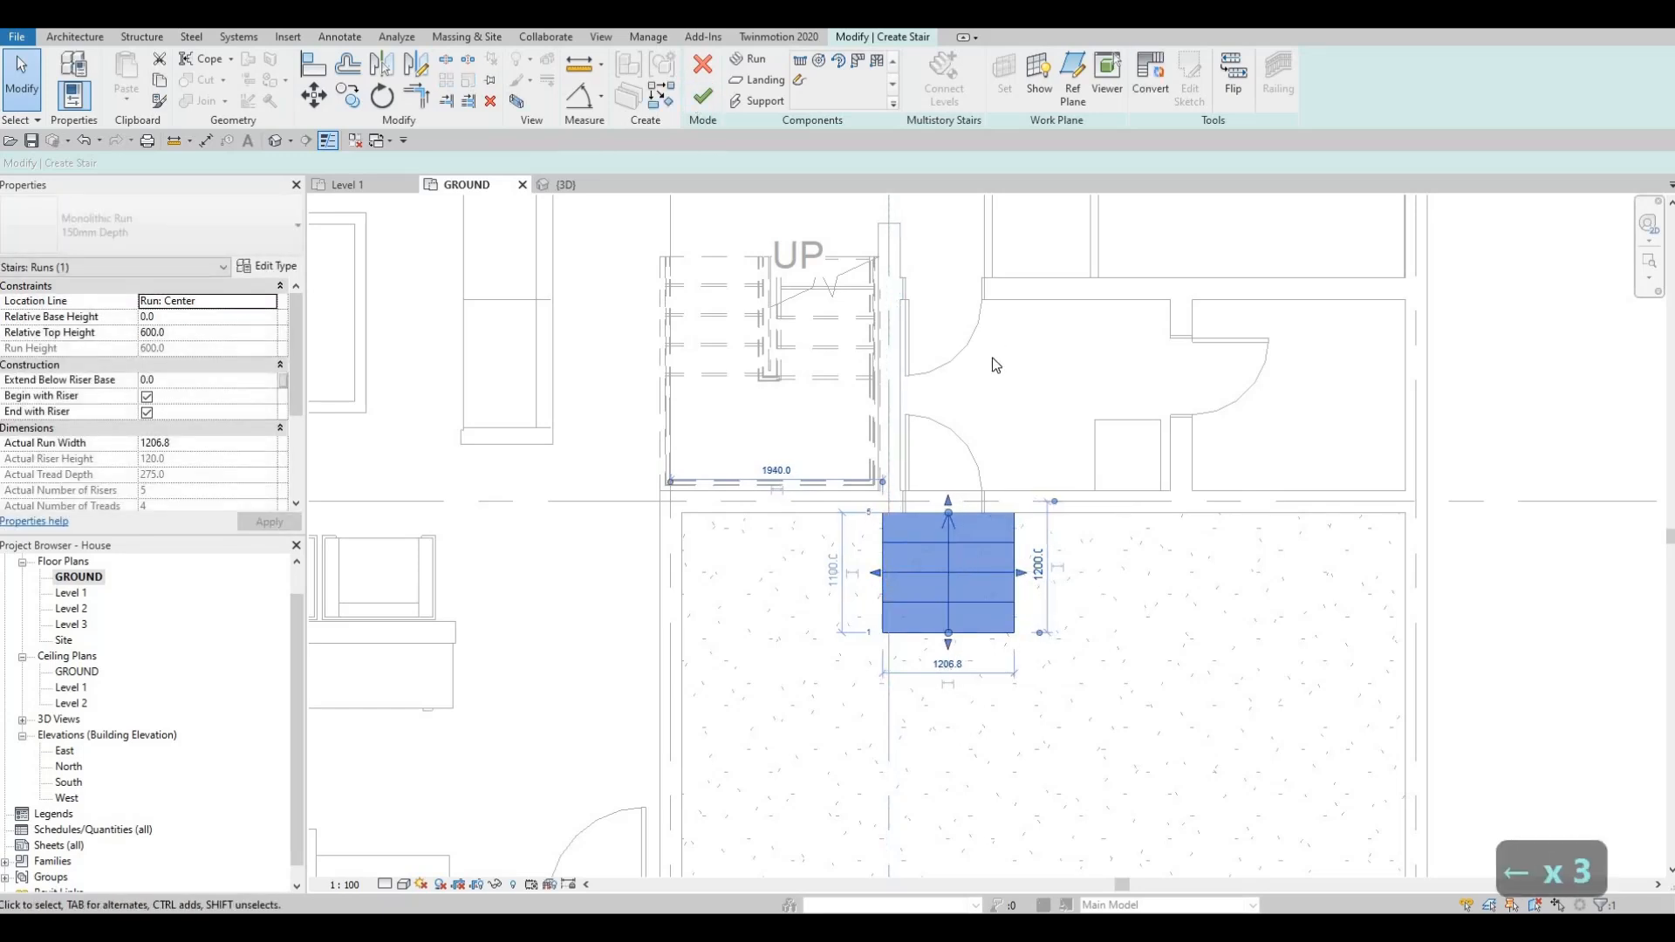
{"action": "left_click", "coordinate": [703, 96]}
{"action": "scroll", "coordinate": [976, 391], "scroll_direction": "down", "scroll_amount": 3}
{"action": "key", "text": "F1"}
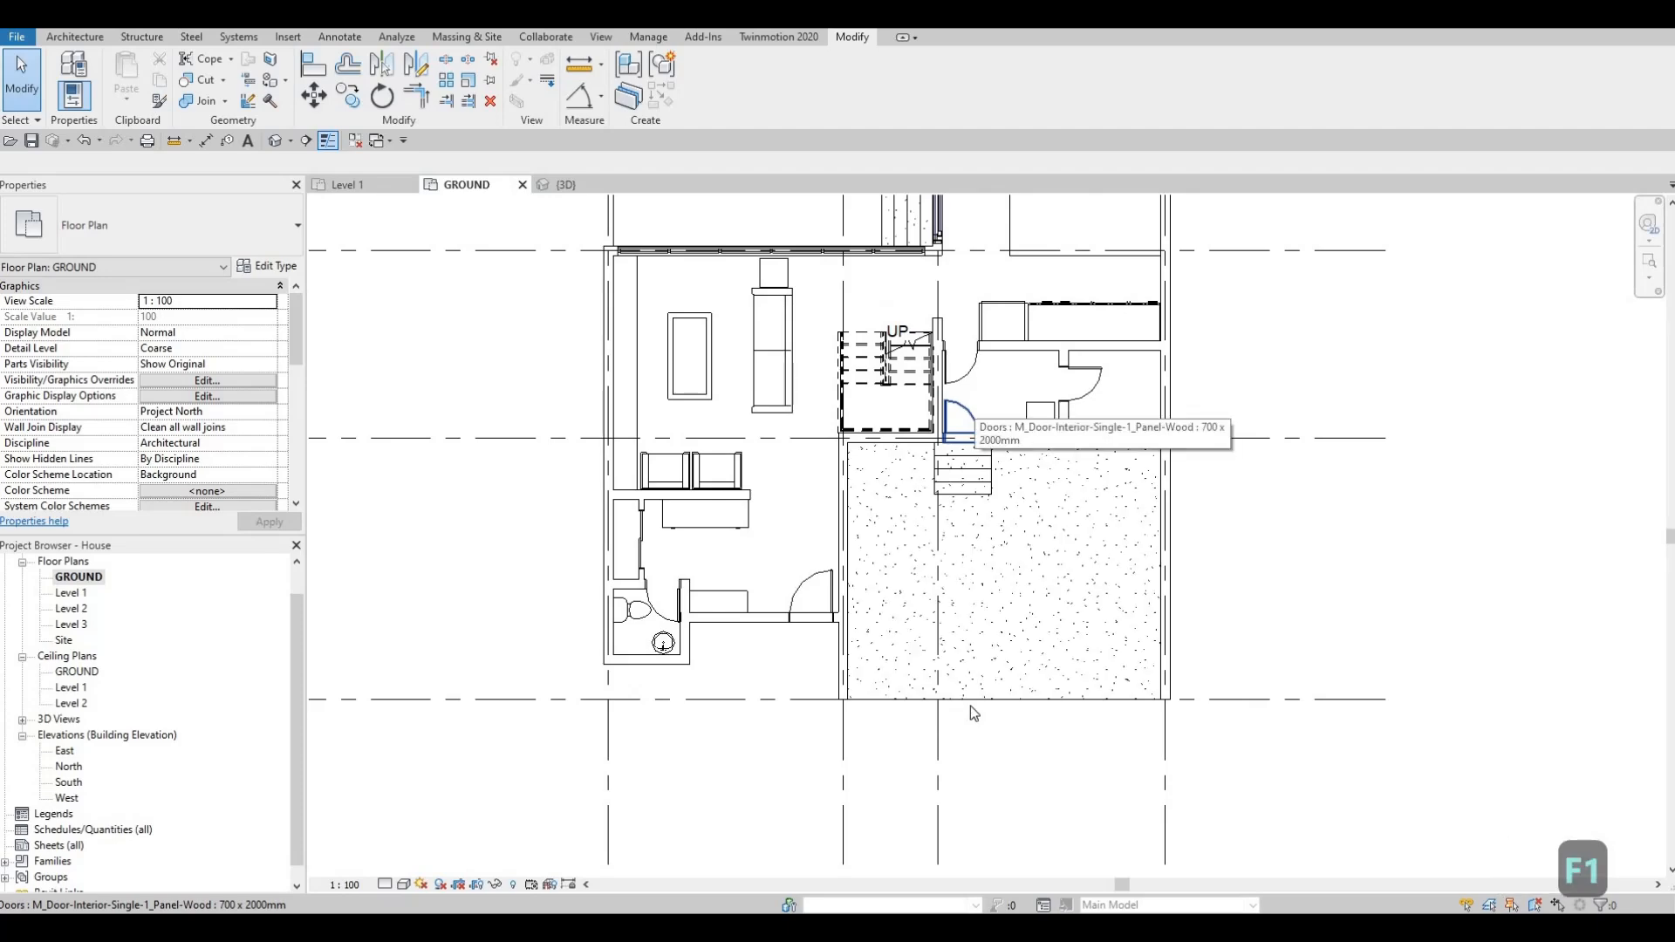
Change the structural material of the FLOOR 3 type under the small stair to Concrete, Lightweight.
{"action": "left_click", "coordinate": [970, 703]}
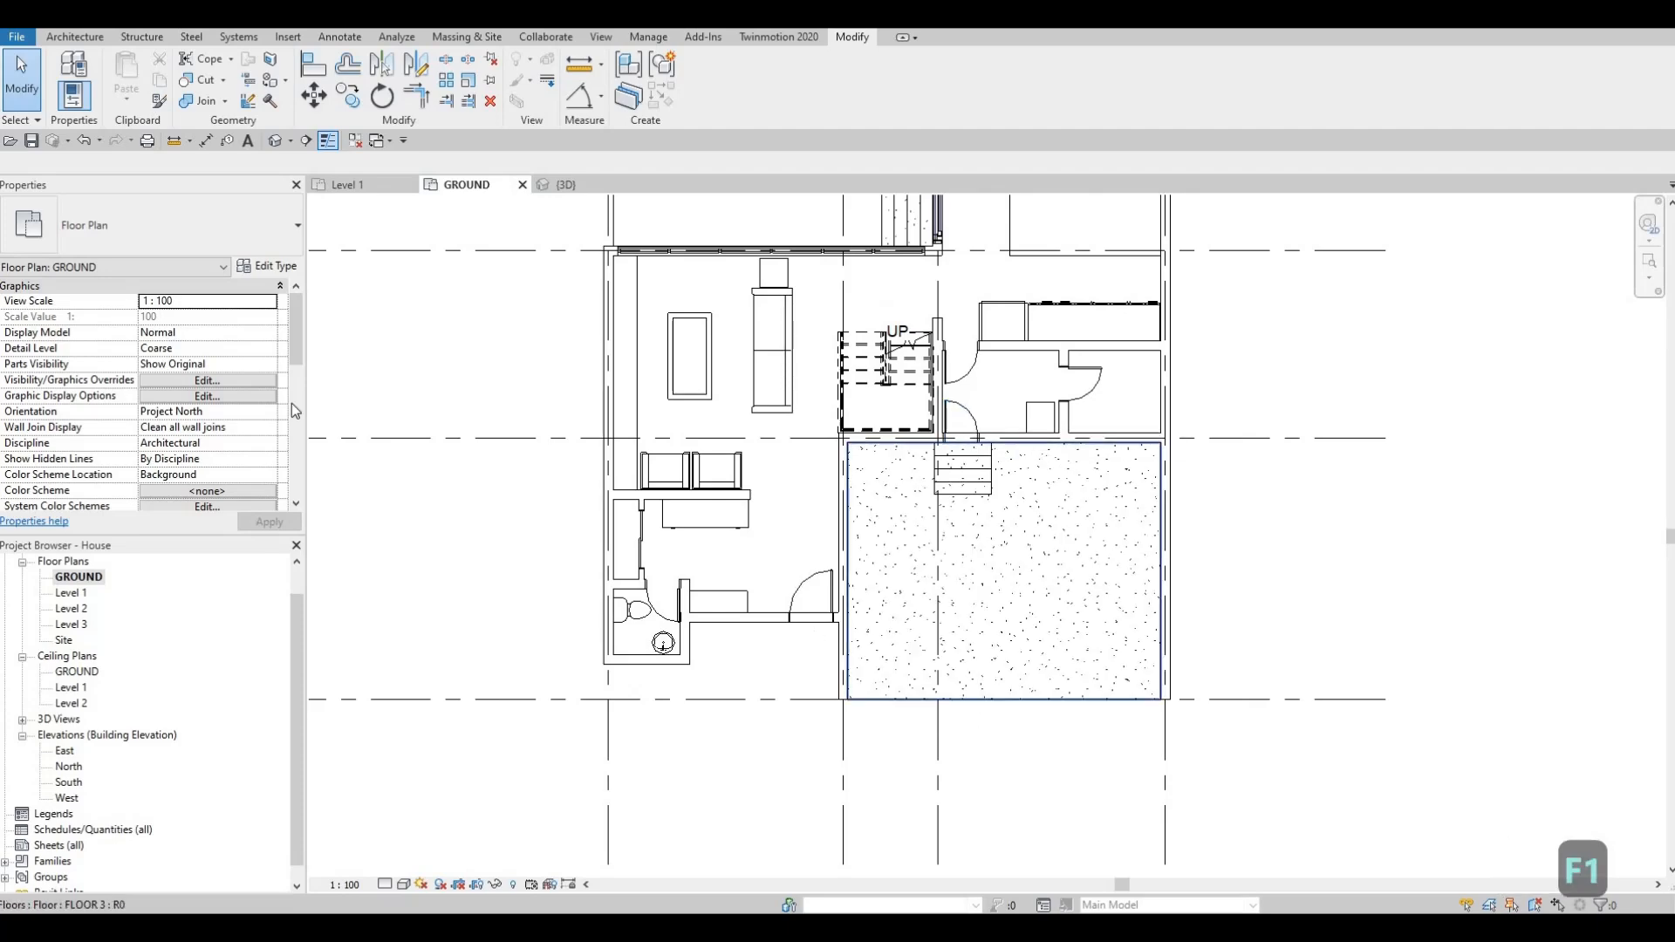
{"action": "left_click", "coordinate": [267, 266]}
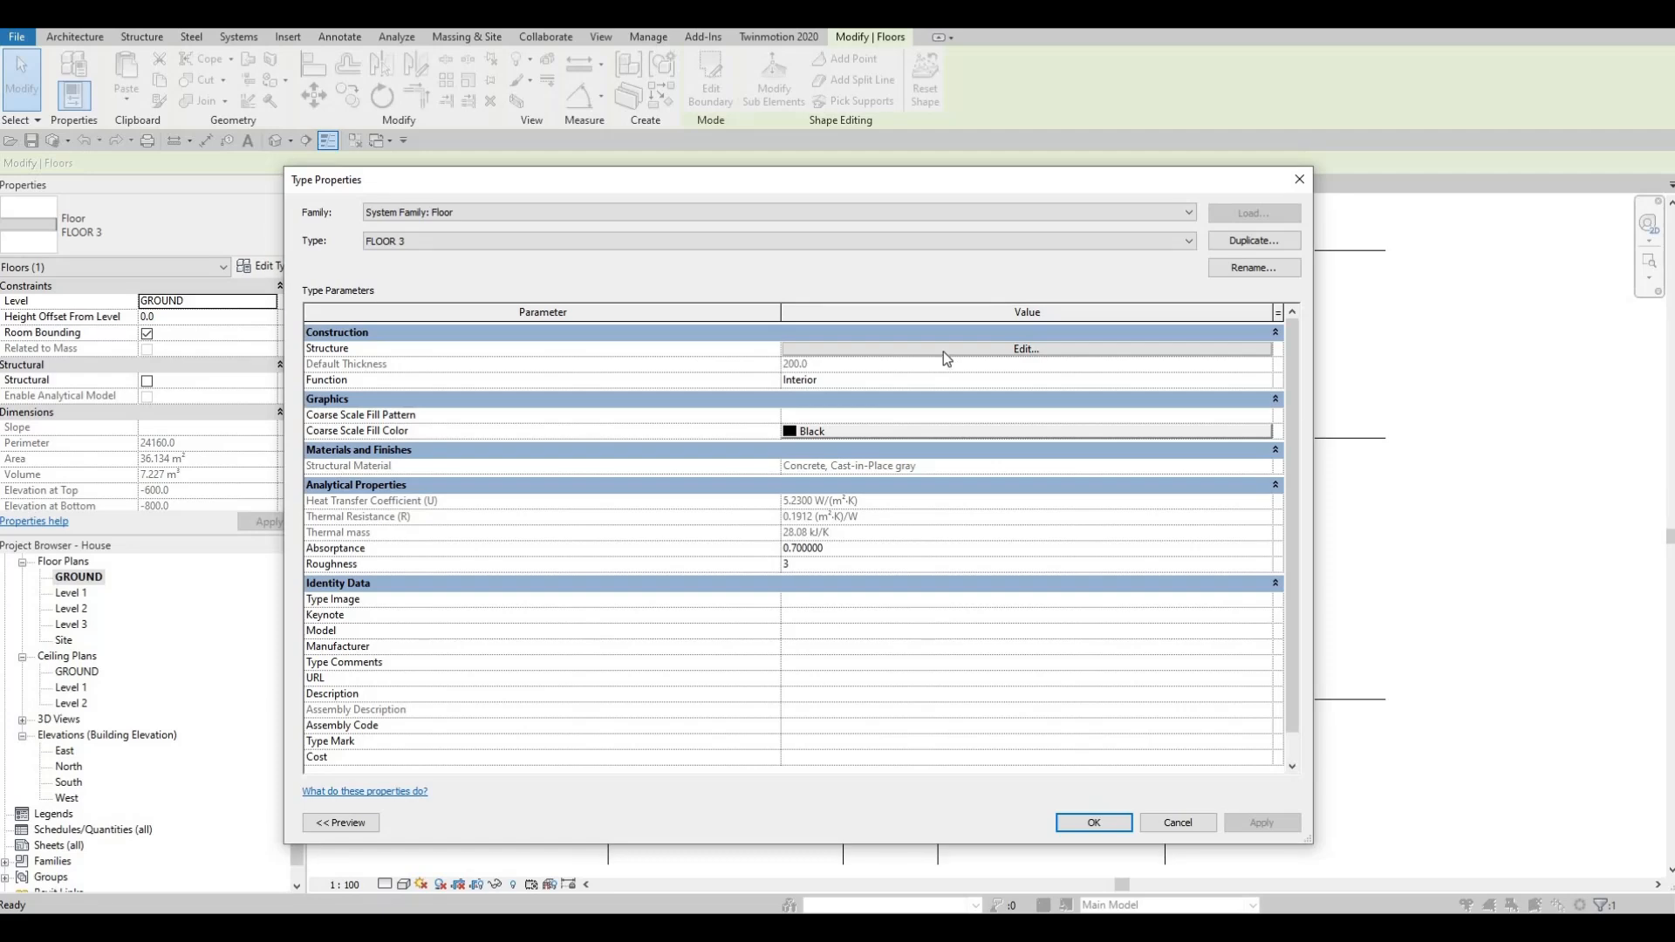
{"action": "left_click", "coordinate": [838, 349]}
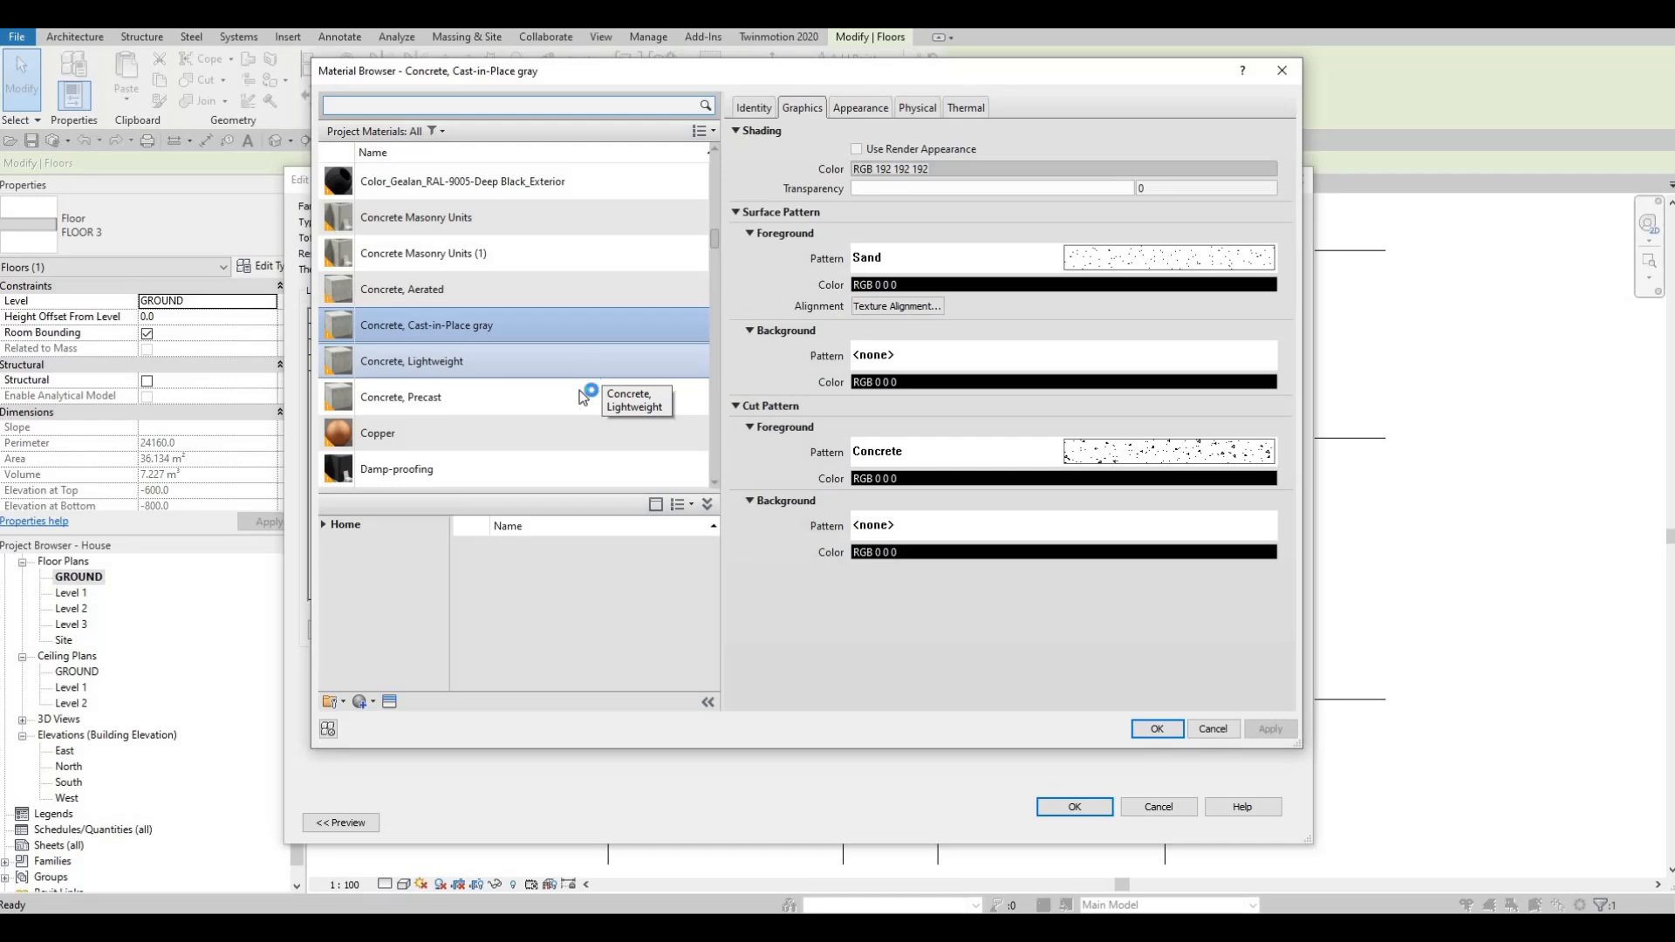
{"action": "left_click", "coordinate": [589, 366]}
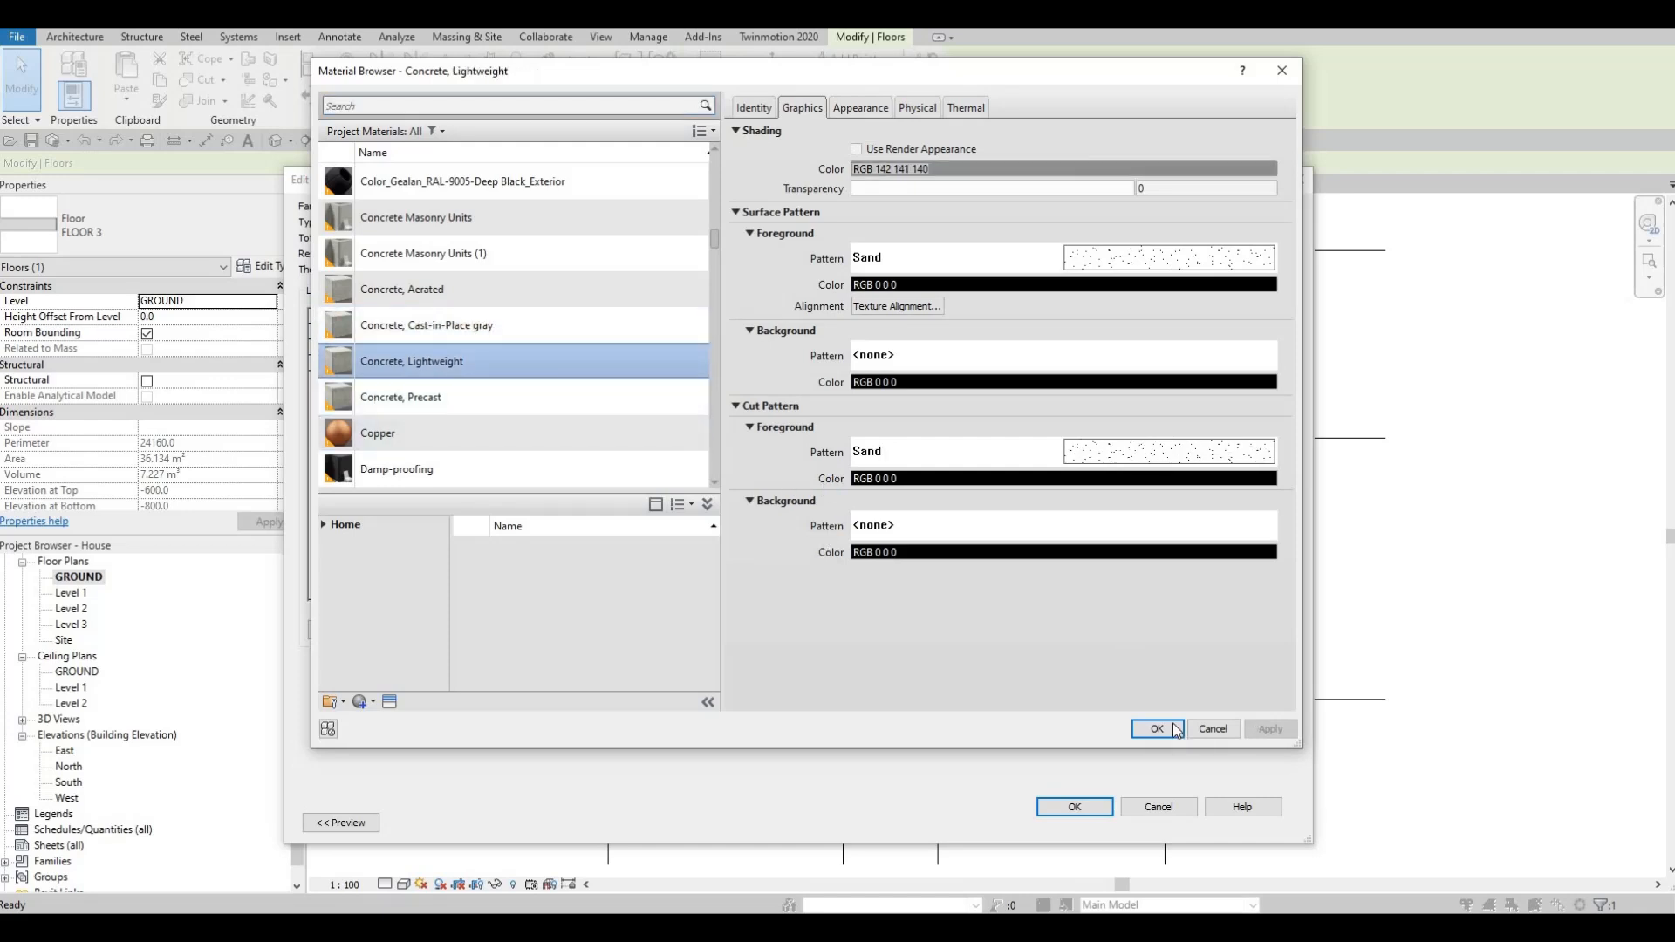
{"action": "key", "text": "Return"}
{"action": "key", "text": "Return"}
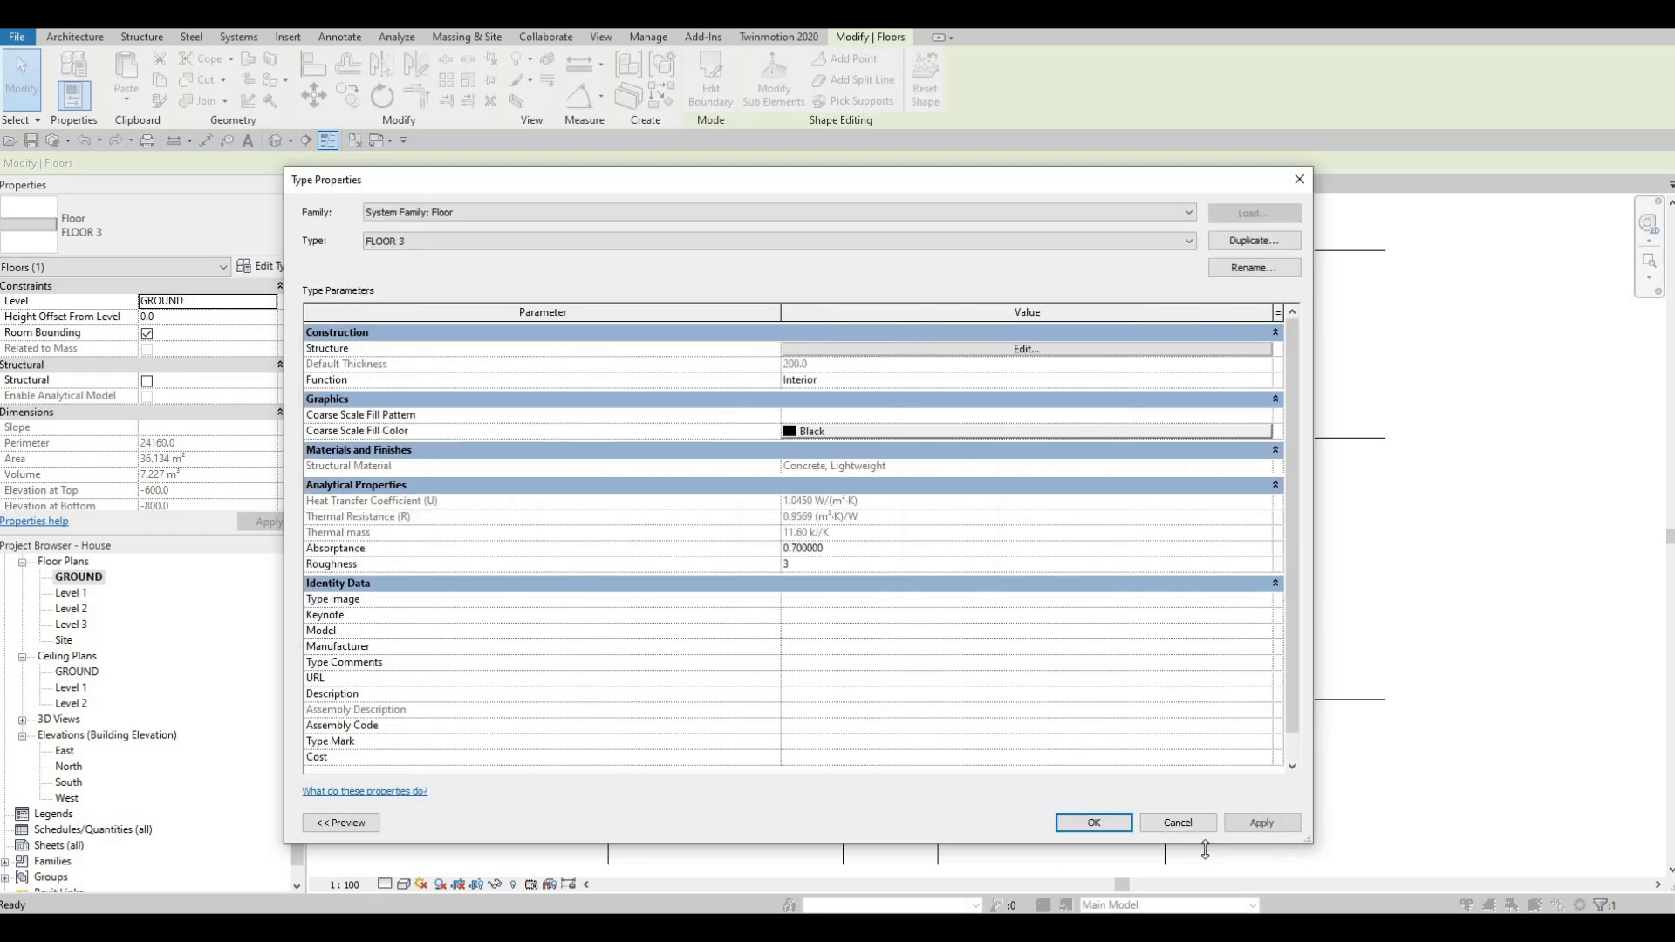
{"action": "left_click", "coordinate": [1107, 827]}
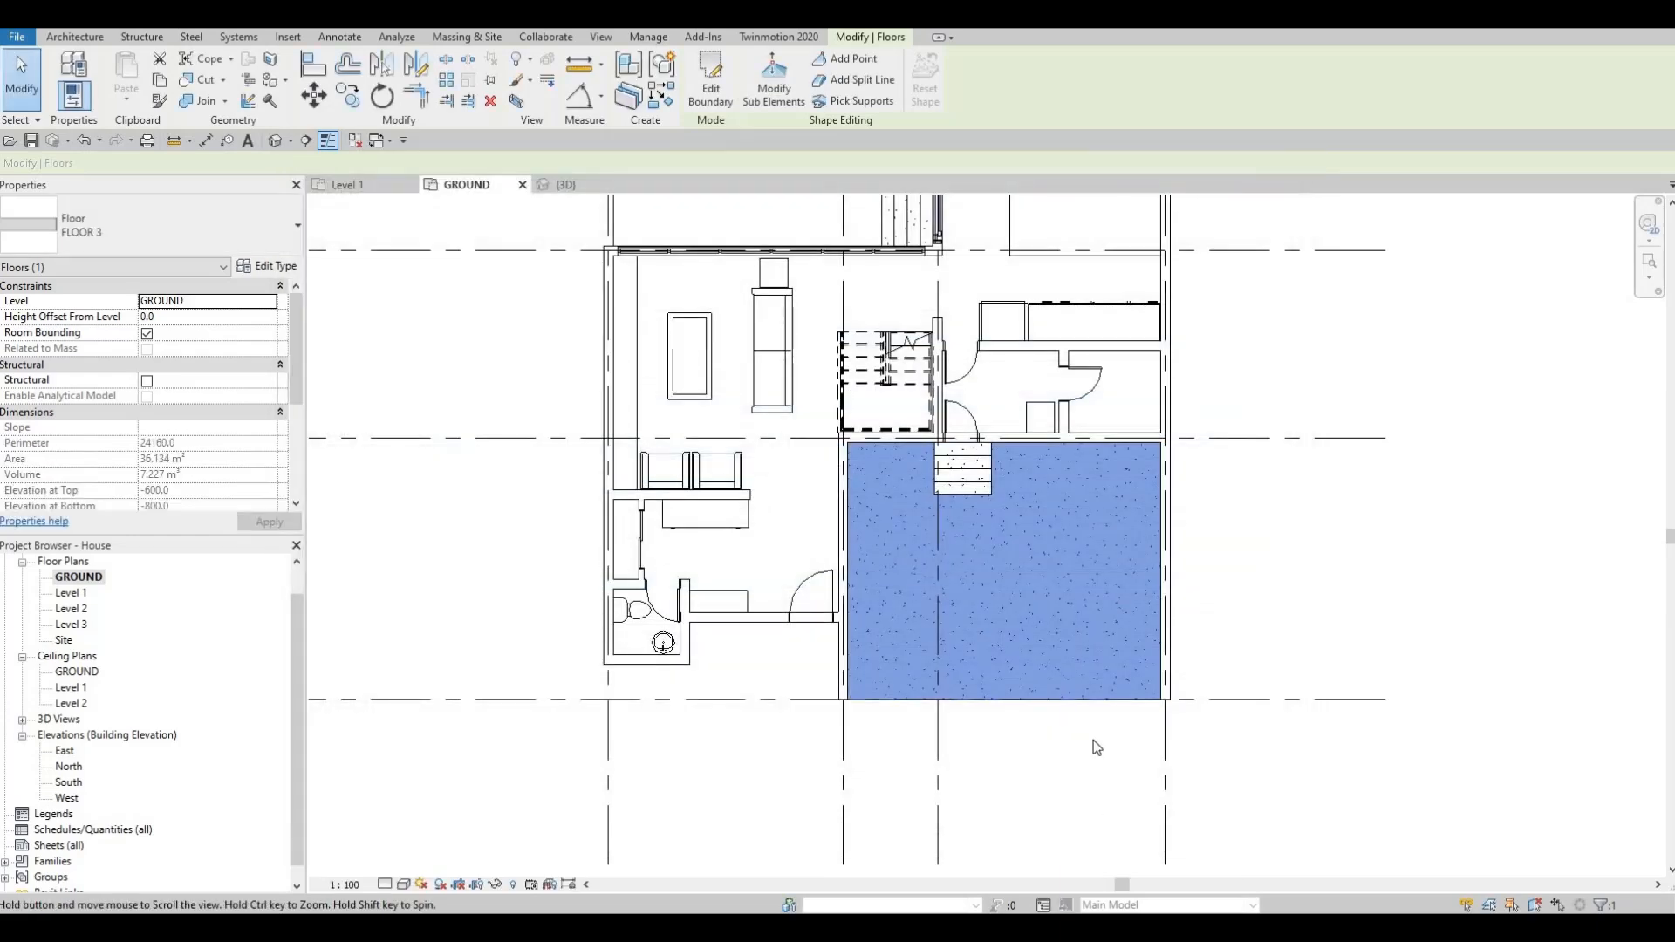
{"action": "key", "text": "Escape"}
{"action": "key", "text": "Escape"}
{"action": "scroll", "coordinate": [990, 616], "scroll_direction": "down", "scroll_amount": 1}
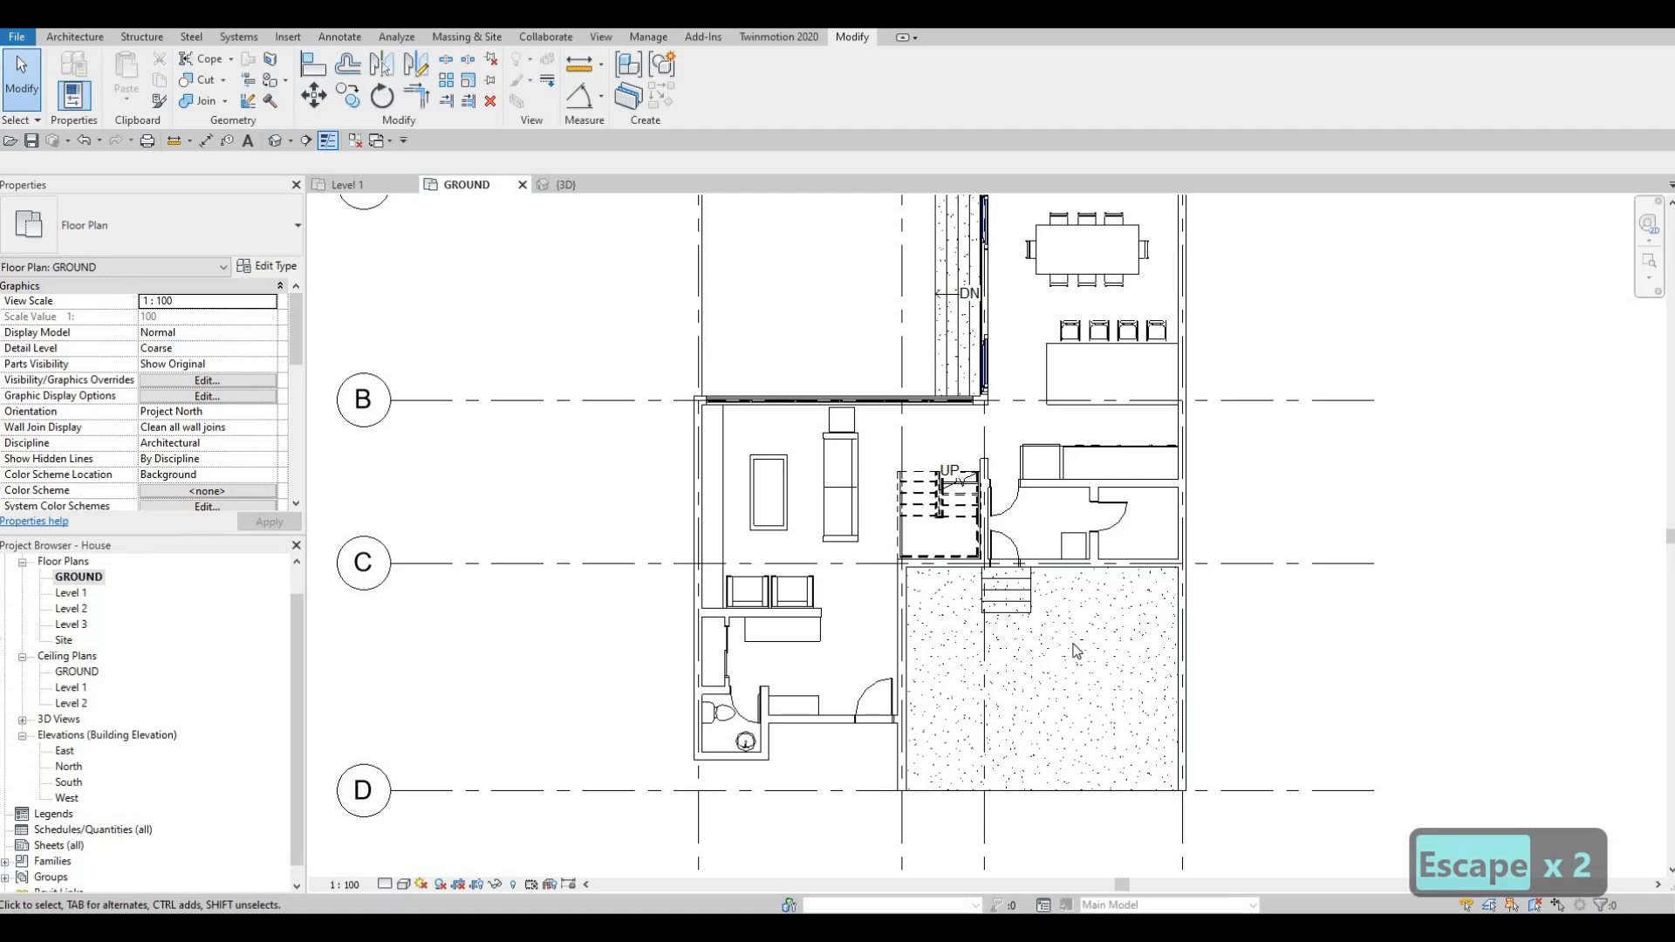
{"action": "middle_click_drag", "start_coordinate": [1075, 650], "coordinate": [1146, 560]}
{"action": "scroll", "coordinate": [1133, 410], "scroll_direction": "up", "scroll_amount": 4}
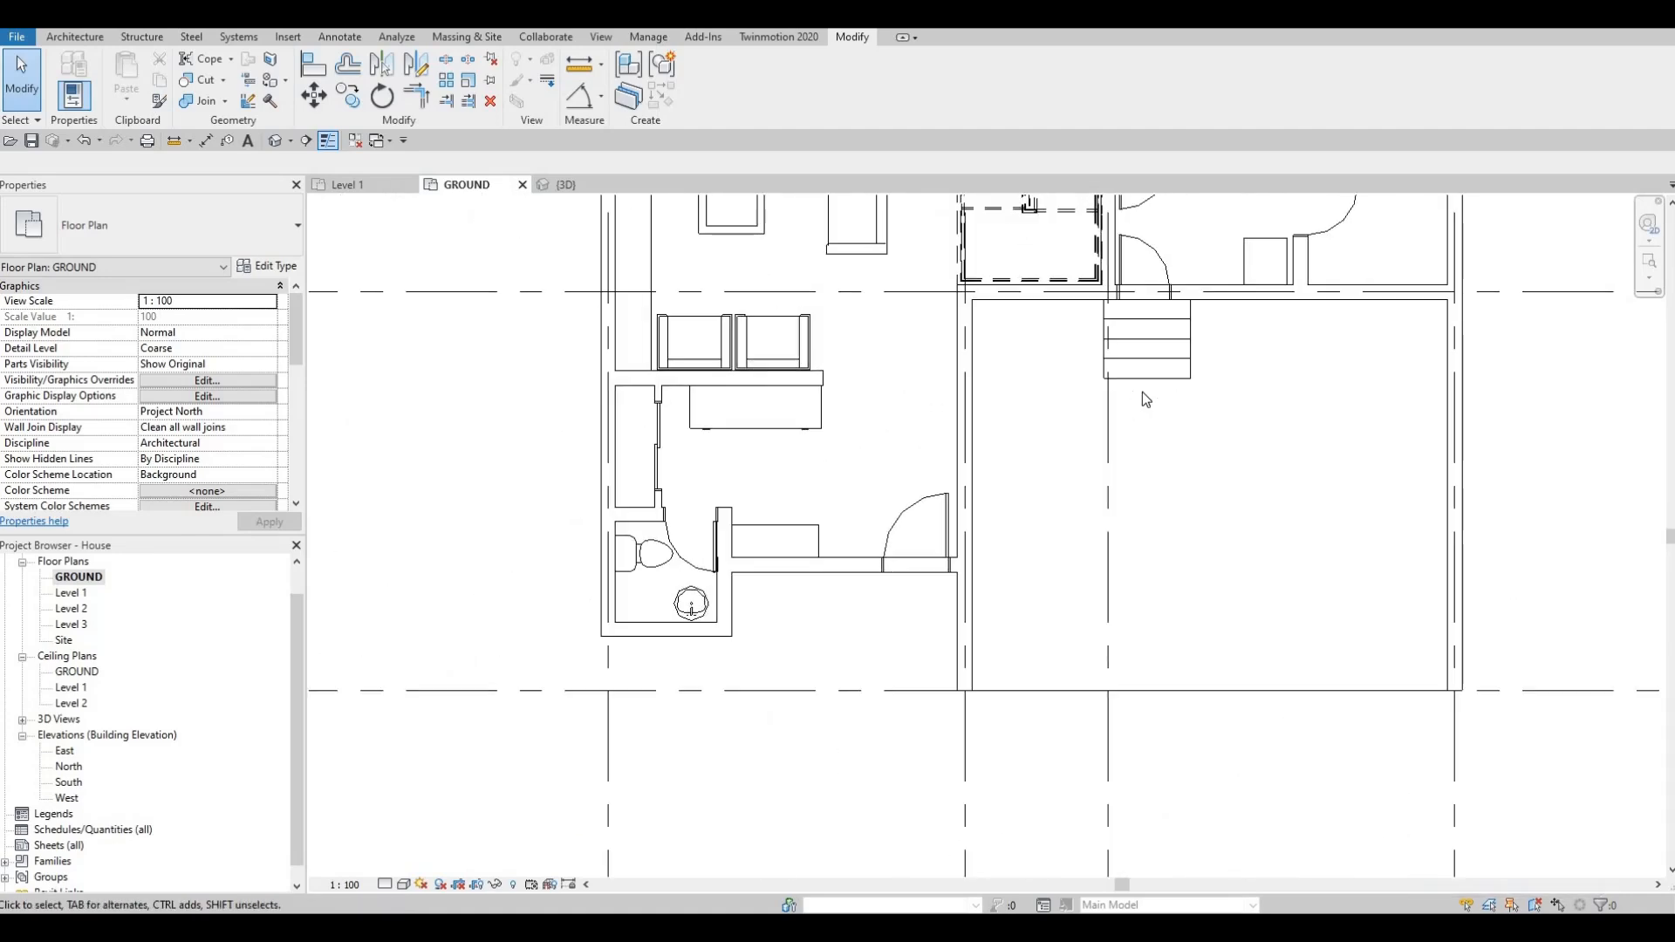
Copy the small monolithic stair to just below the exterior entrance door beside the bathroom in the GROUND plan.
{"action": "scroll", "coordinate": [1143, 391], "scroll_direction": "up", "scroll_amount": 1}
{"action": "key", "text": "Escape"}
{"action": "key", "text": "Escape"}
{"action": "left_click", "coordinate": [1149, 375]}
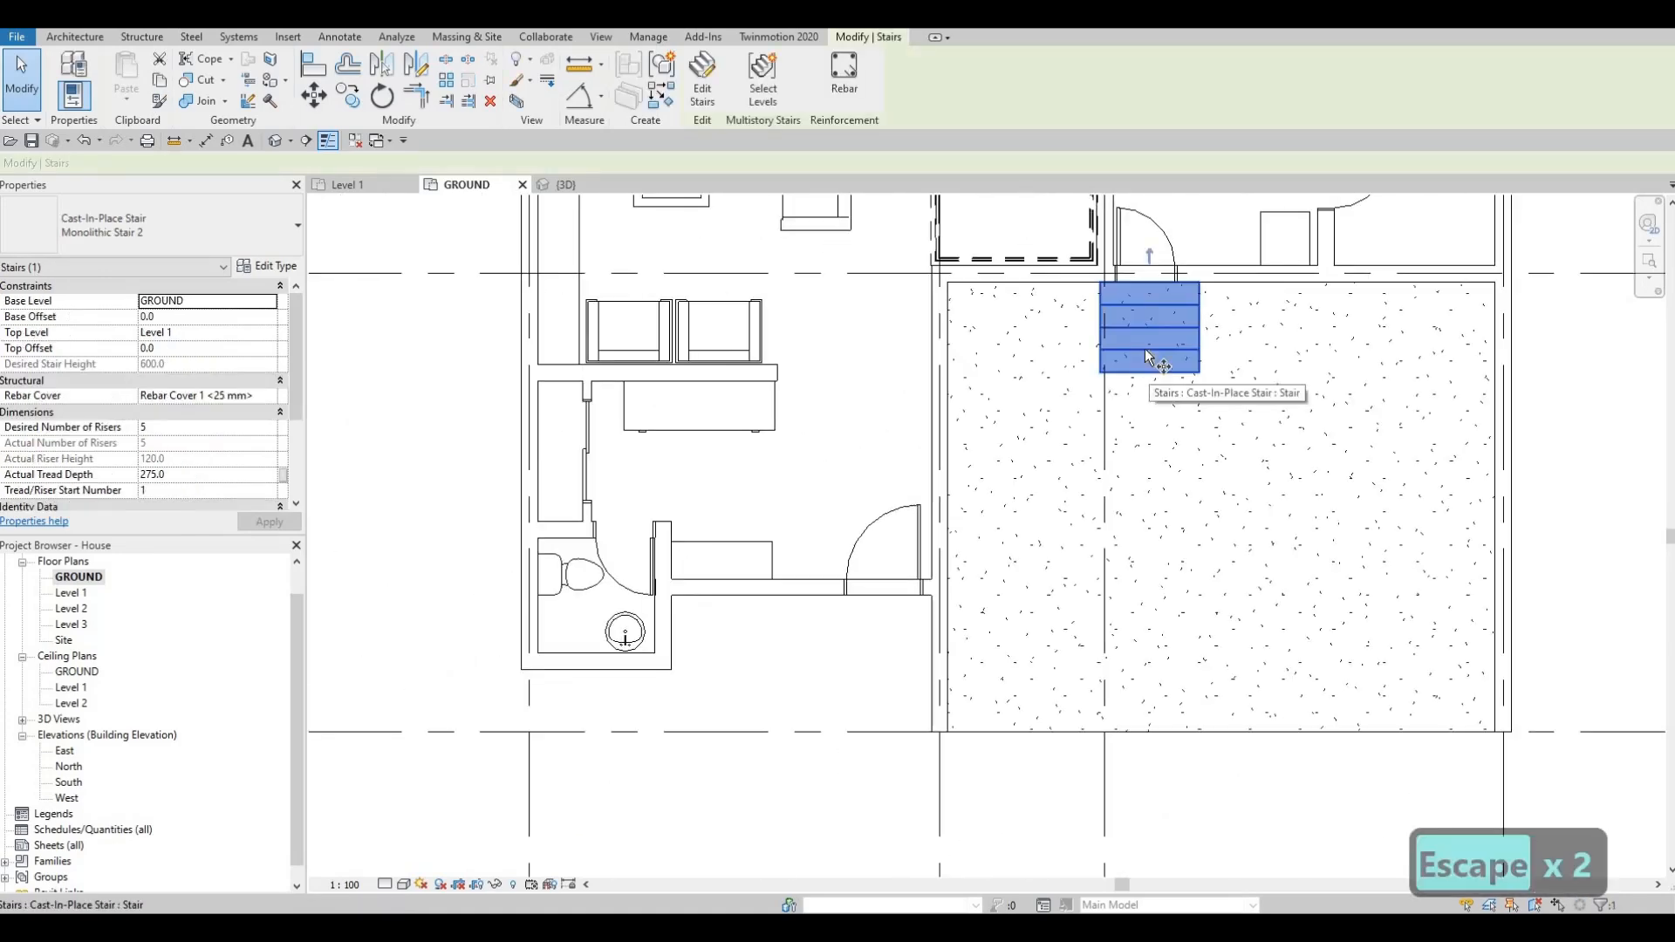
{"action": "key", "text": "c"}
{"action": "key", "text": "o"}
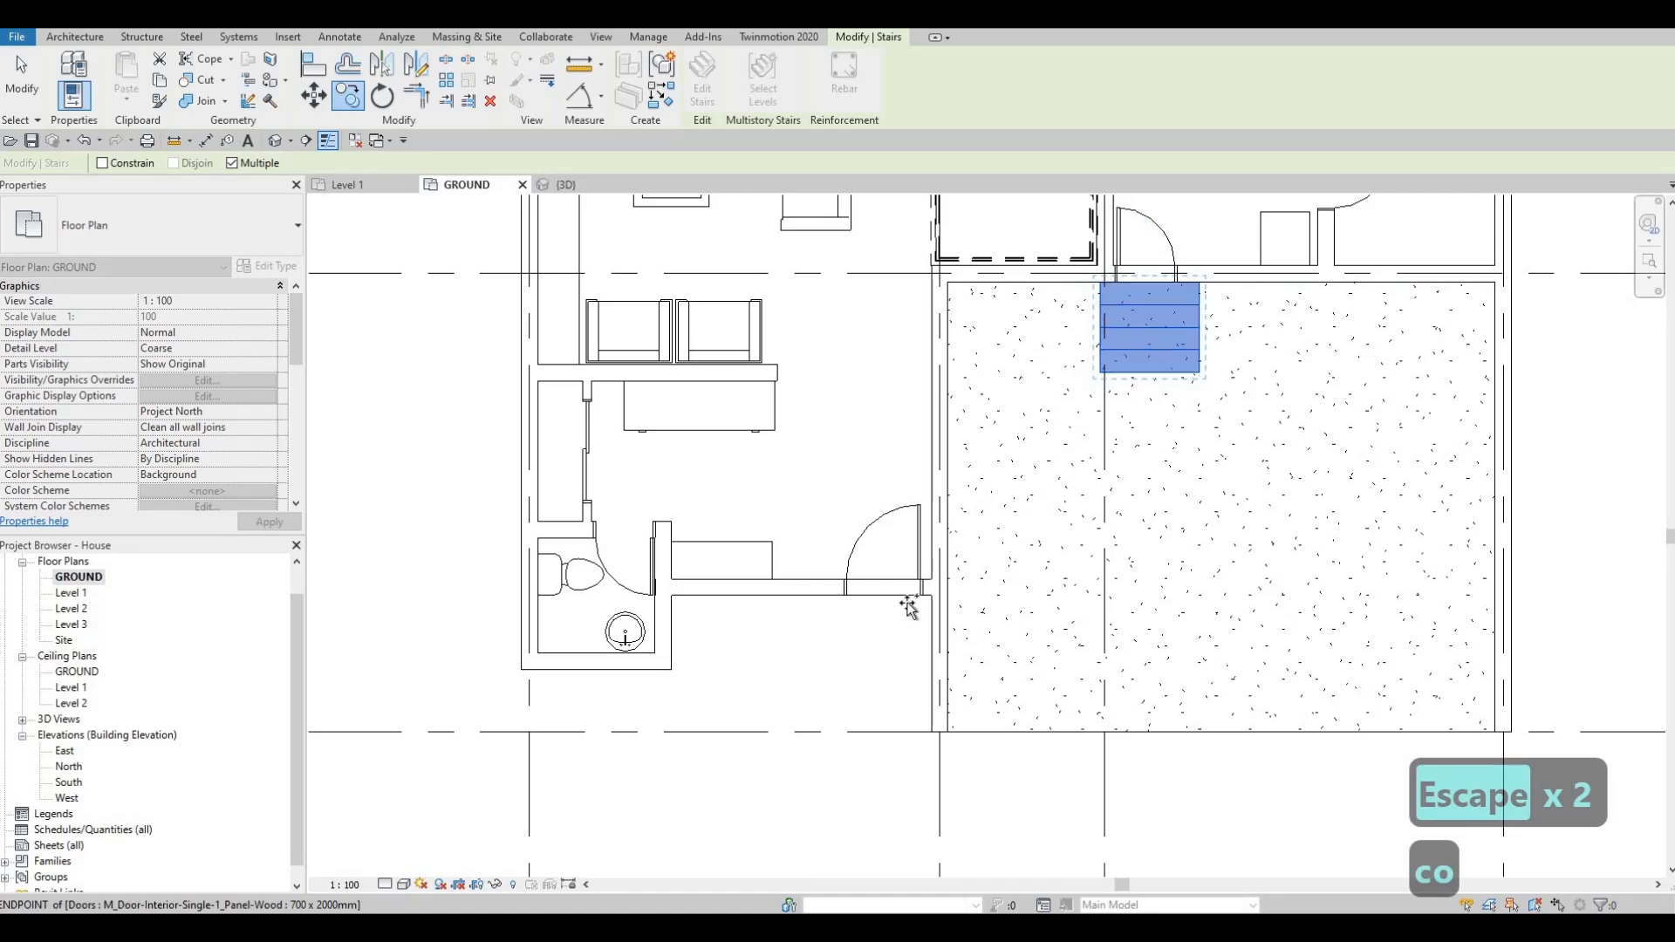
{"action": "left_click", "coordinate": [1147, 282]}
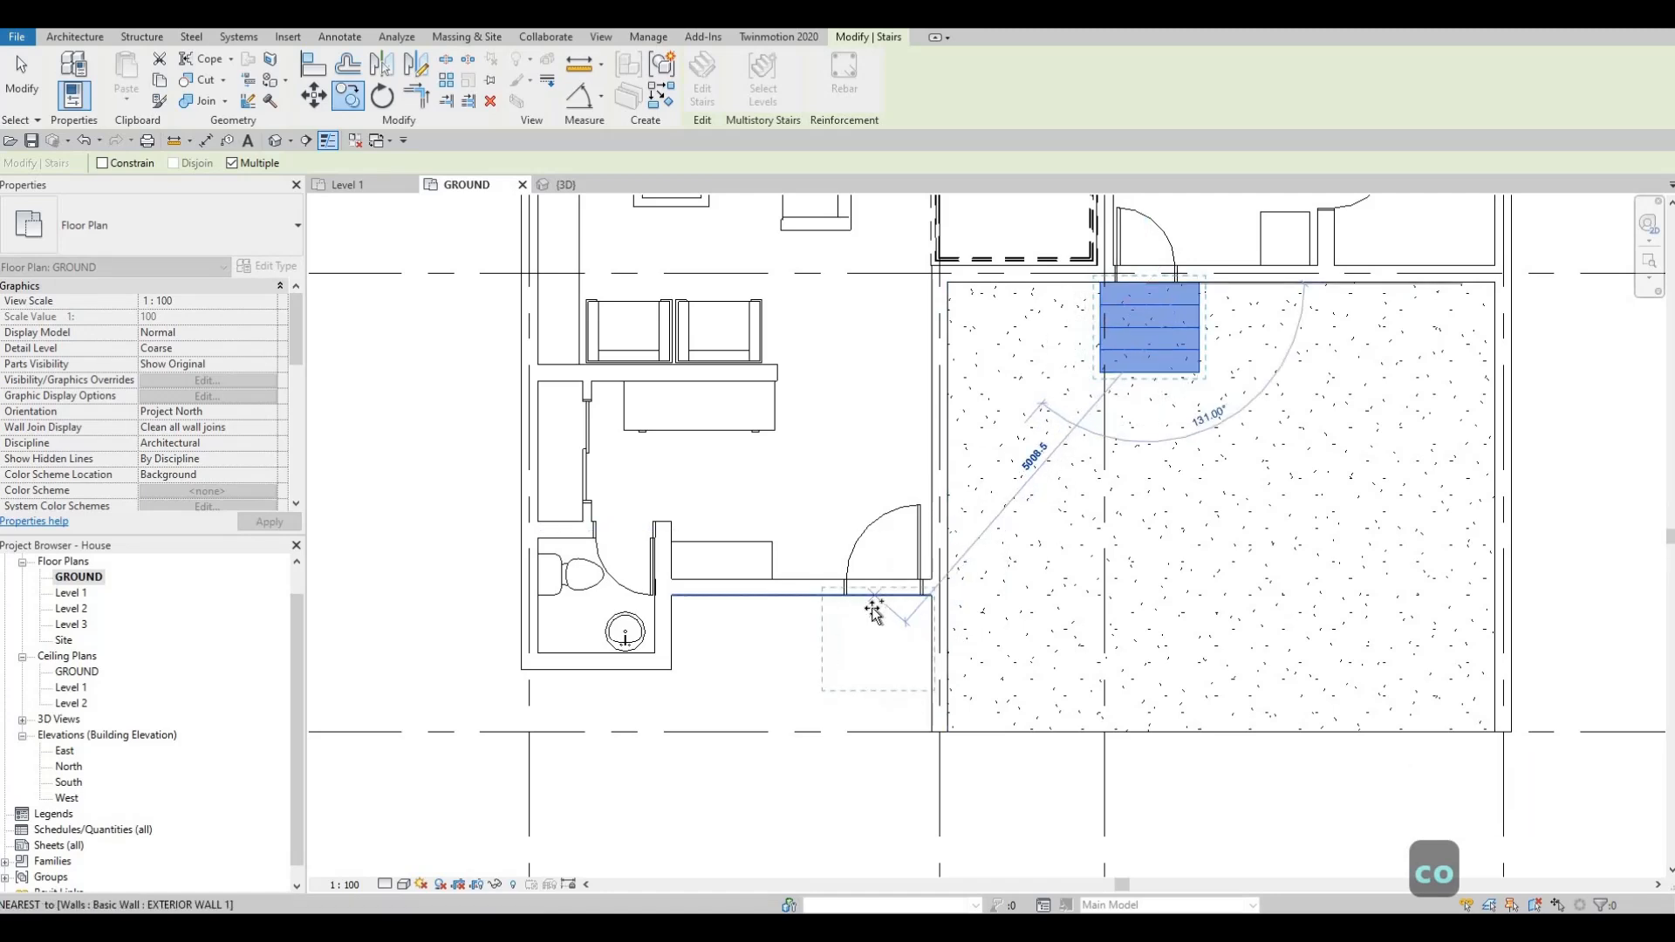
{"action": "left_click", "coordinate": [873, 613]}
{"action": "scroll", "coordinate": [873, 615], "scroll_direction": "up", "scroll_amount": 3}
{"action": "key", "text": "Escape"}
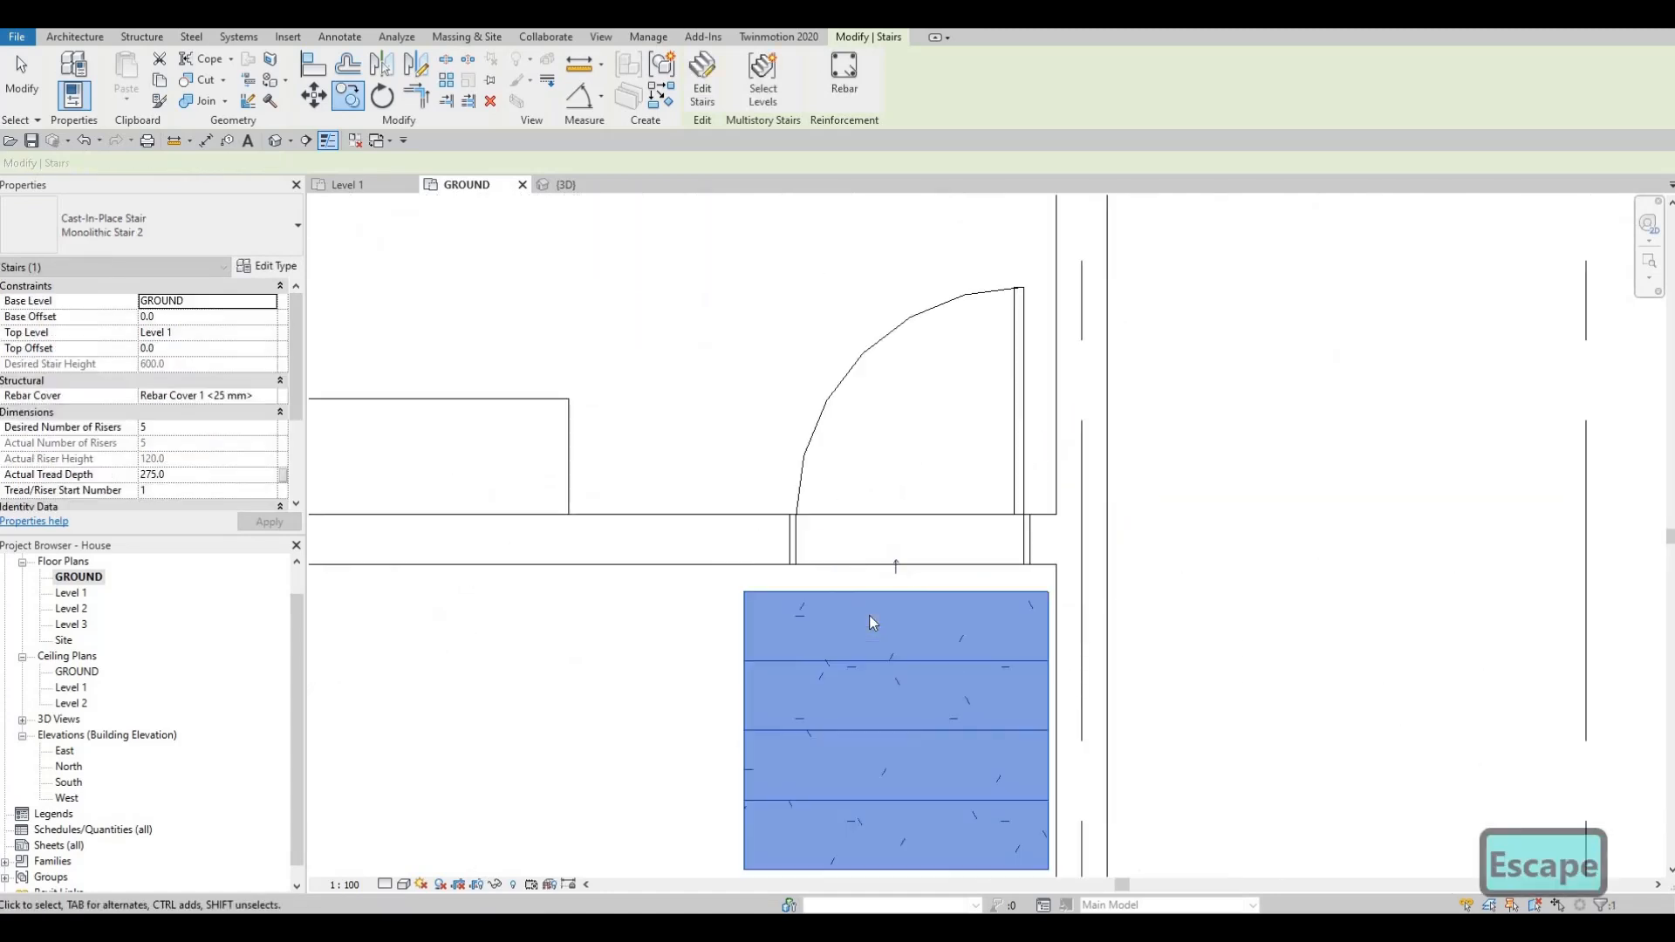
Align the copied stair's upper edge with the exterior wall face and its right edge with the adjoining side wall's face.
{"action": "key", "text": "Escape"}
{"action": "key", "text": "a"}
{"action": "key", "text": "l"}
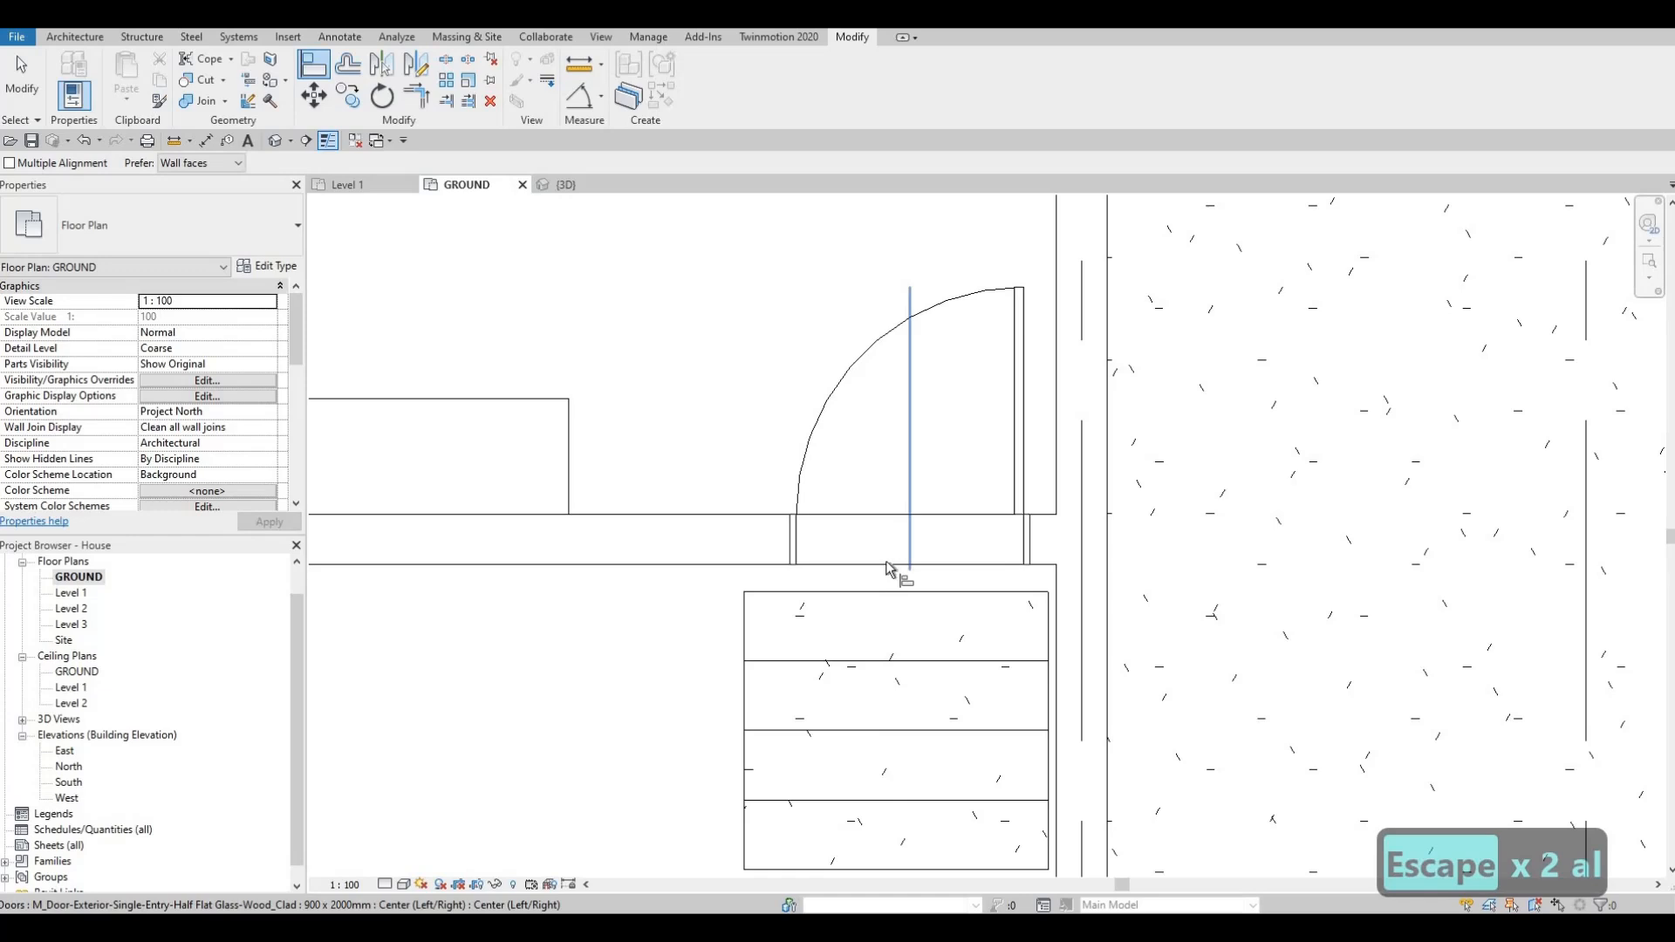
{"action": "left_click", "coordinate": [888, 569]}
{"action": "left_click", "coordinate": [991, 598]}
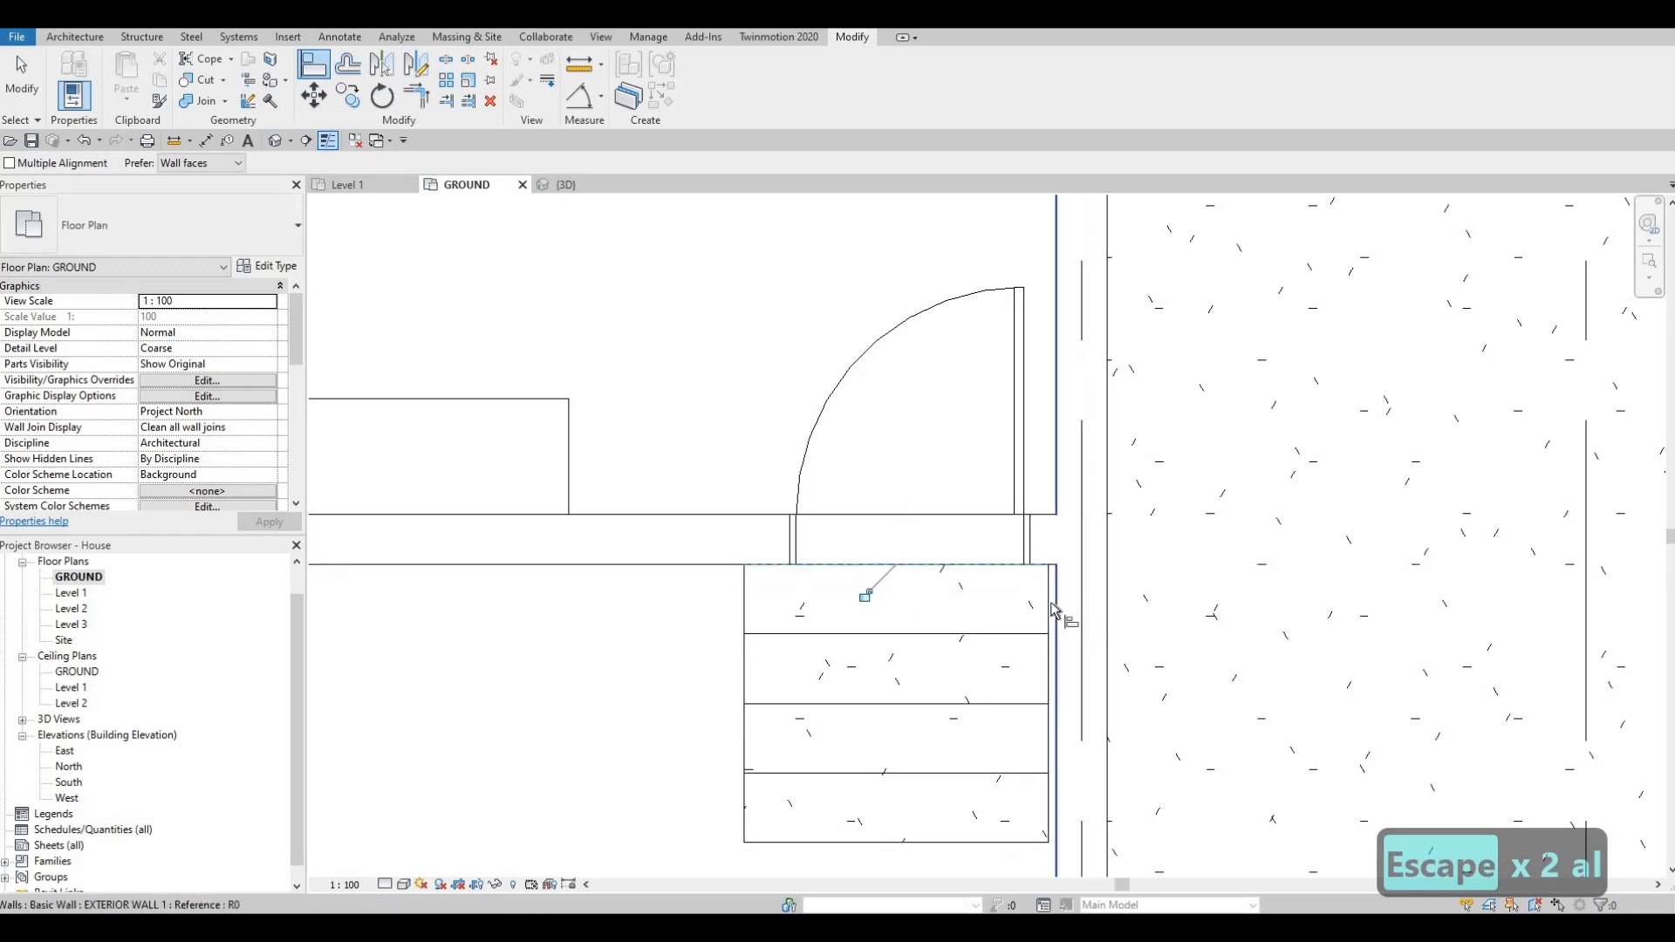
{"action": "left_click", "coordinate": [1053, 608]}
{"action": "left_click", "coordinate": [986, 608]}
{"action": "scroll", "coordinate": [960, 650], "scroll_direction": "down", "scroll_amount": 2}
{"action": "key", "text": "Escape"}
{"action": "key", "text": "Escape"}
{"action": "key", "text": "Escape"}
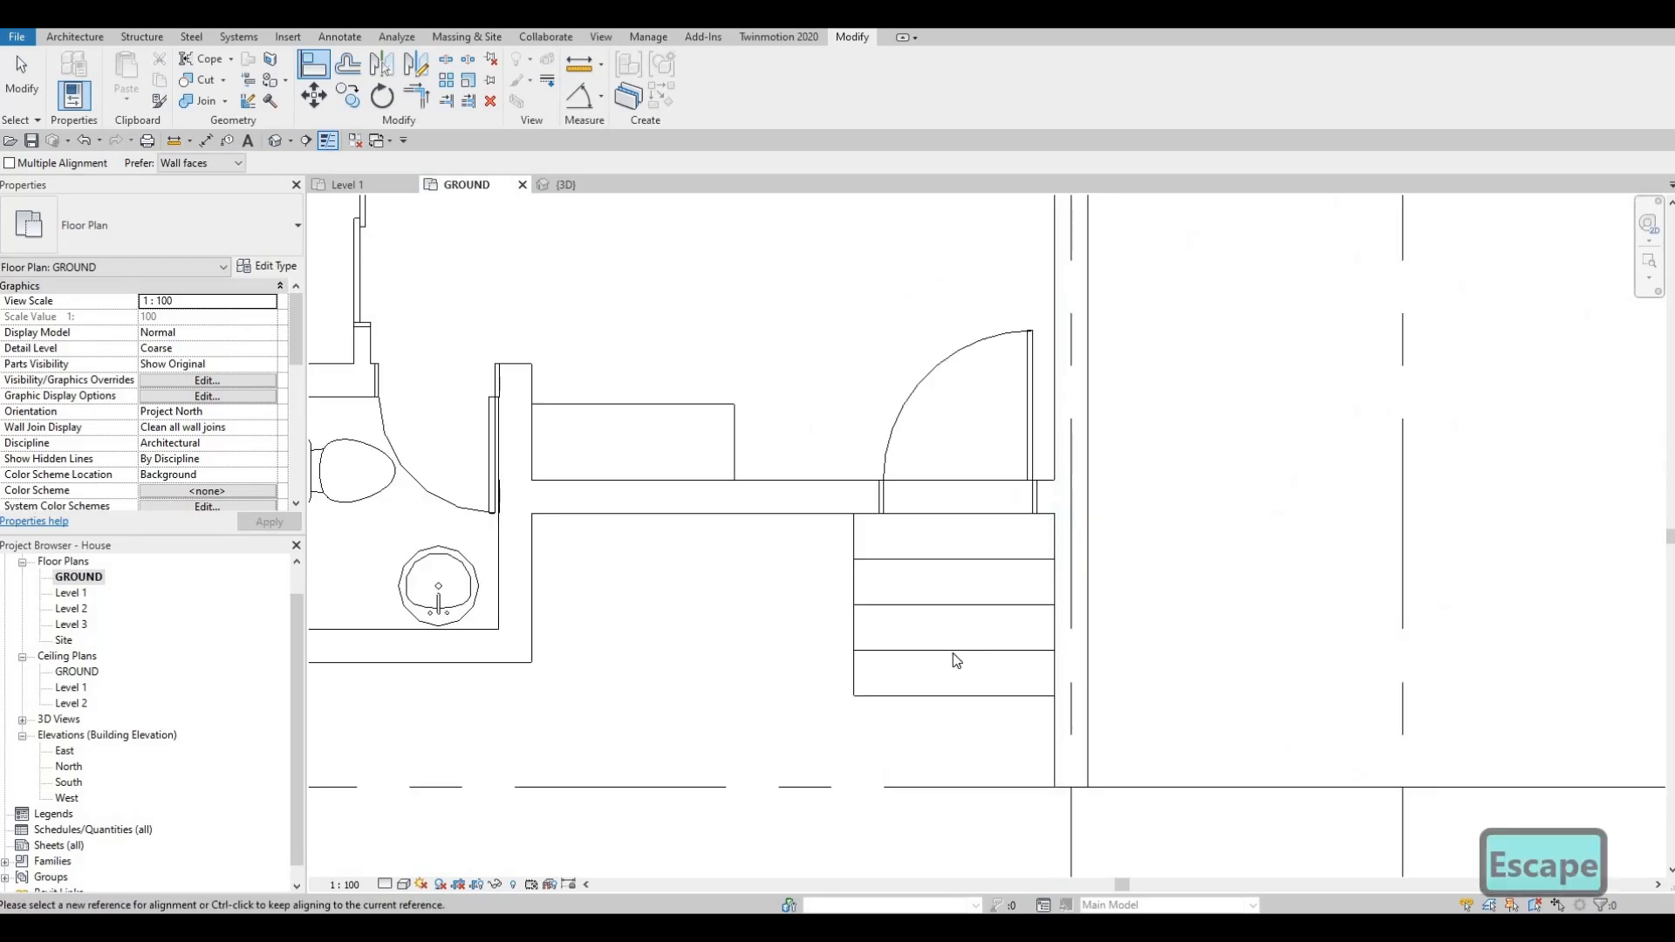
Duplicate the copied stair's type as Monolithic Stair 3 and set its minimum tread depth to 600 mm.
{"action": "left_click", "coordinate": [954, 661]}
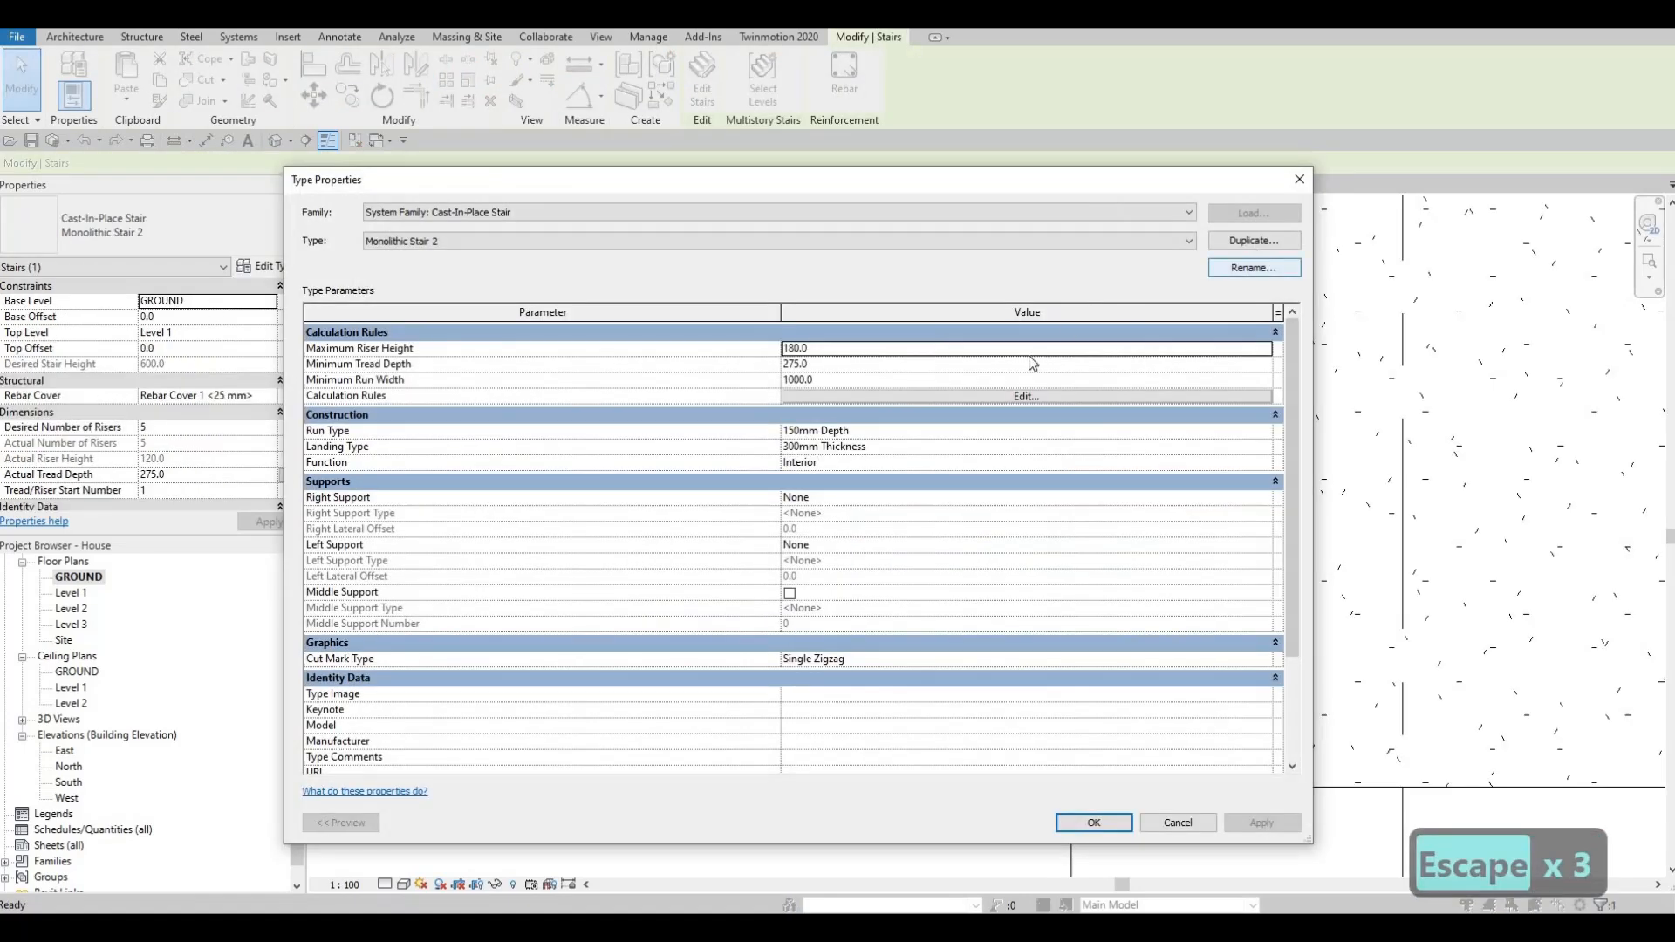
{"action": "left_click", "coordinate": [1253, 240]}
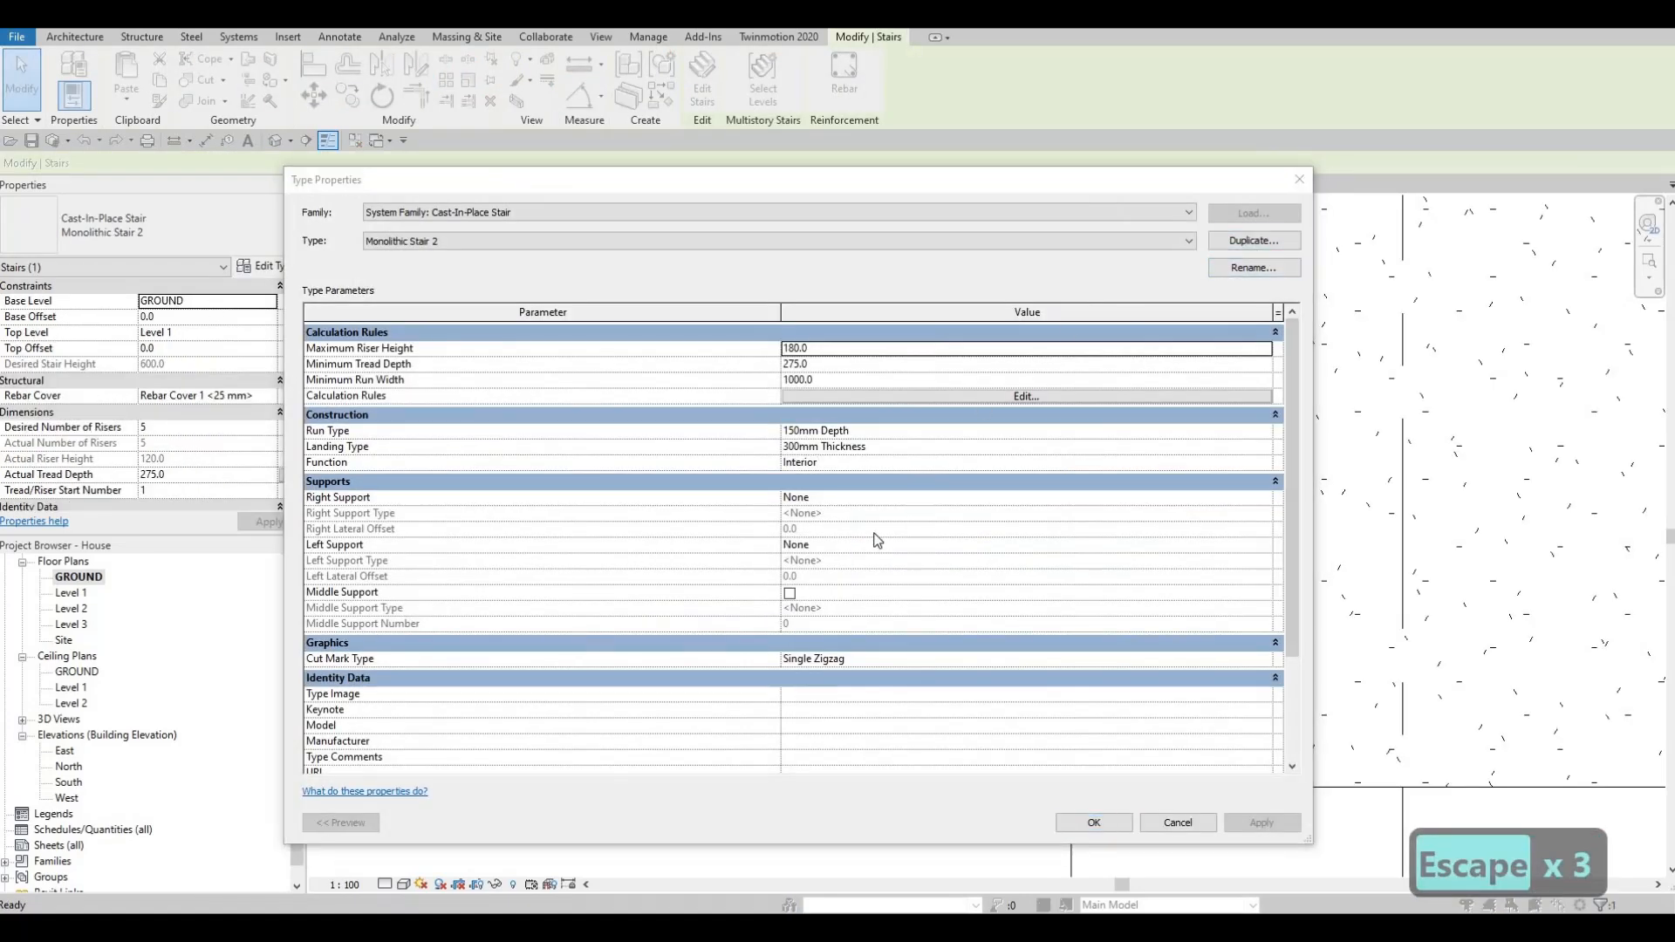
{"action": "left_click", "coordinate": [798, 547]}
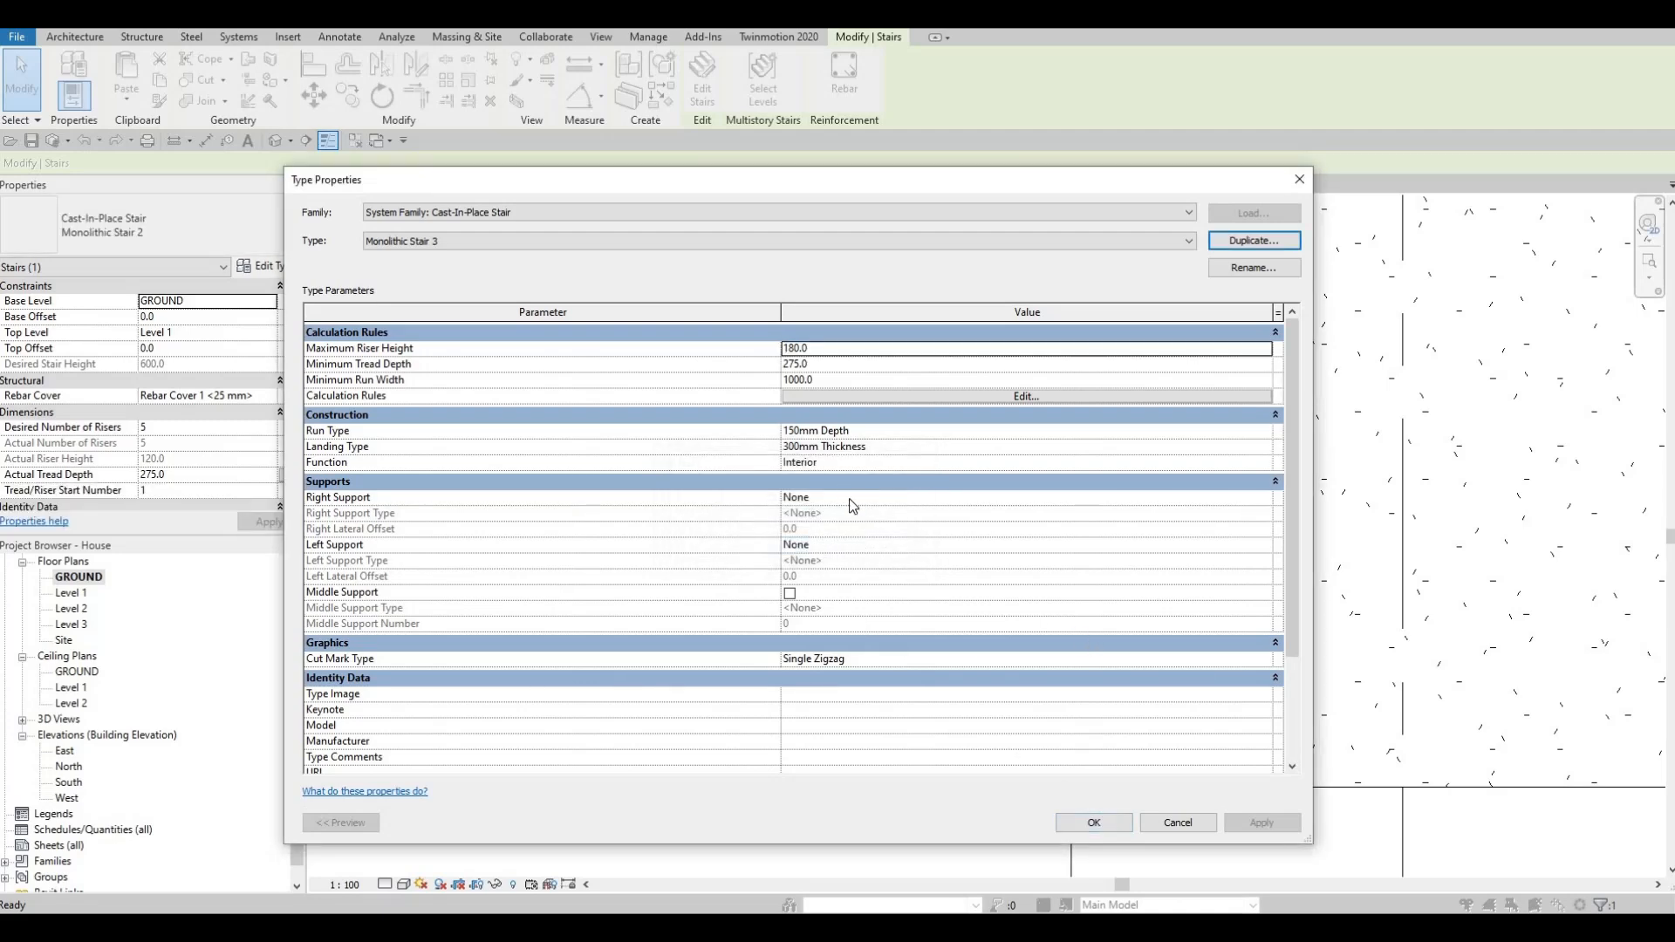
{"action": "left_click", "coordinate": [833, 363]}
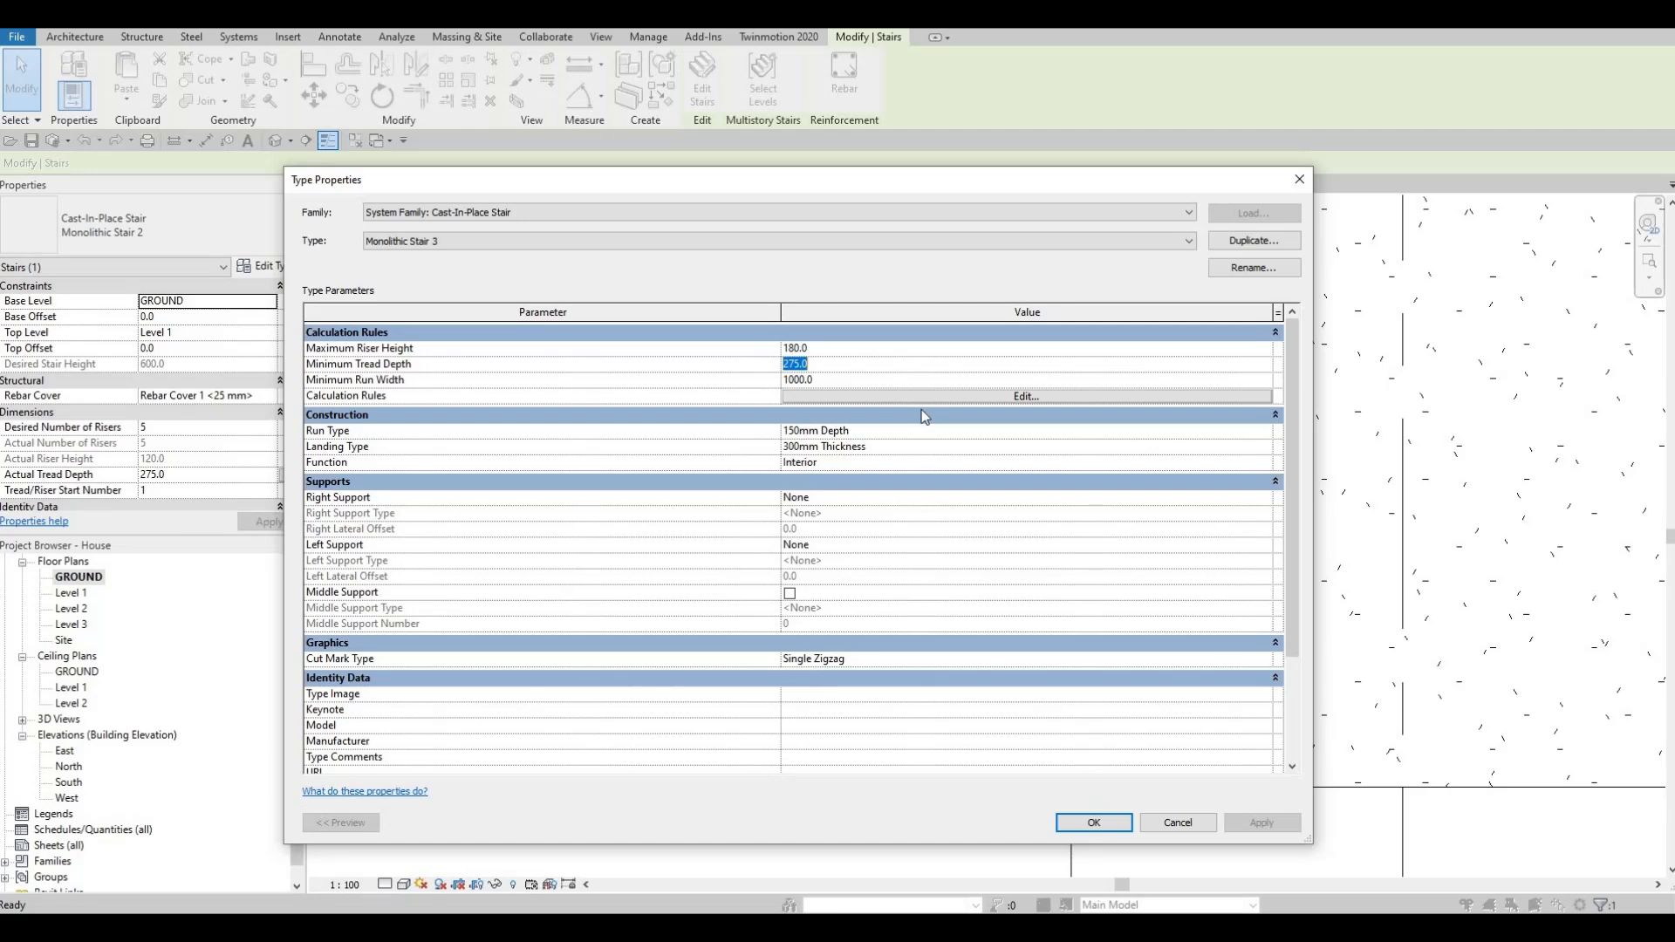
{"action": "type", "text": "00"}
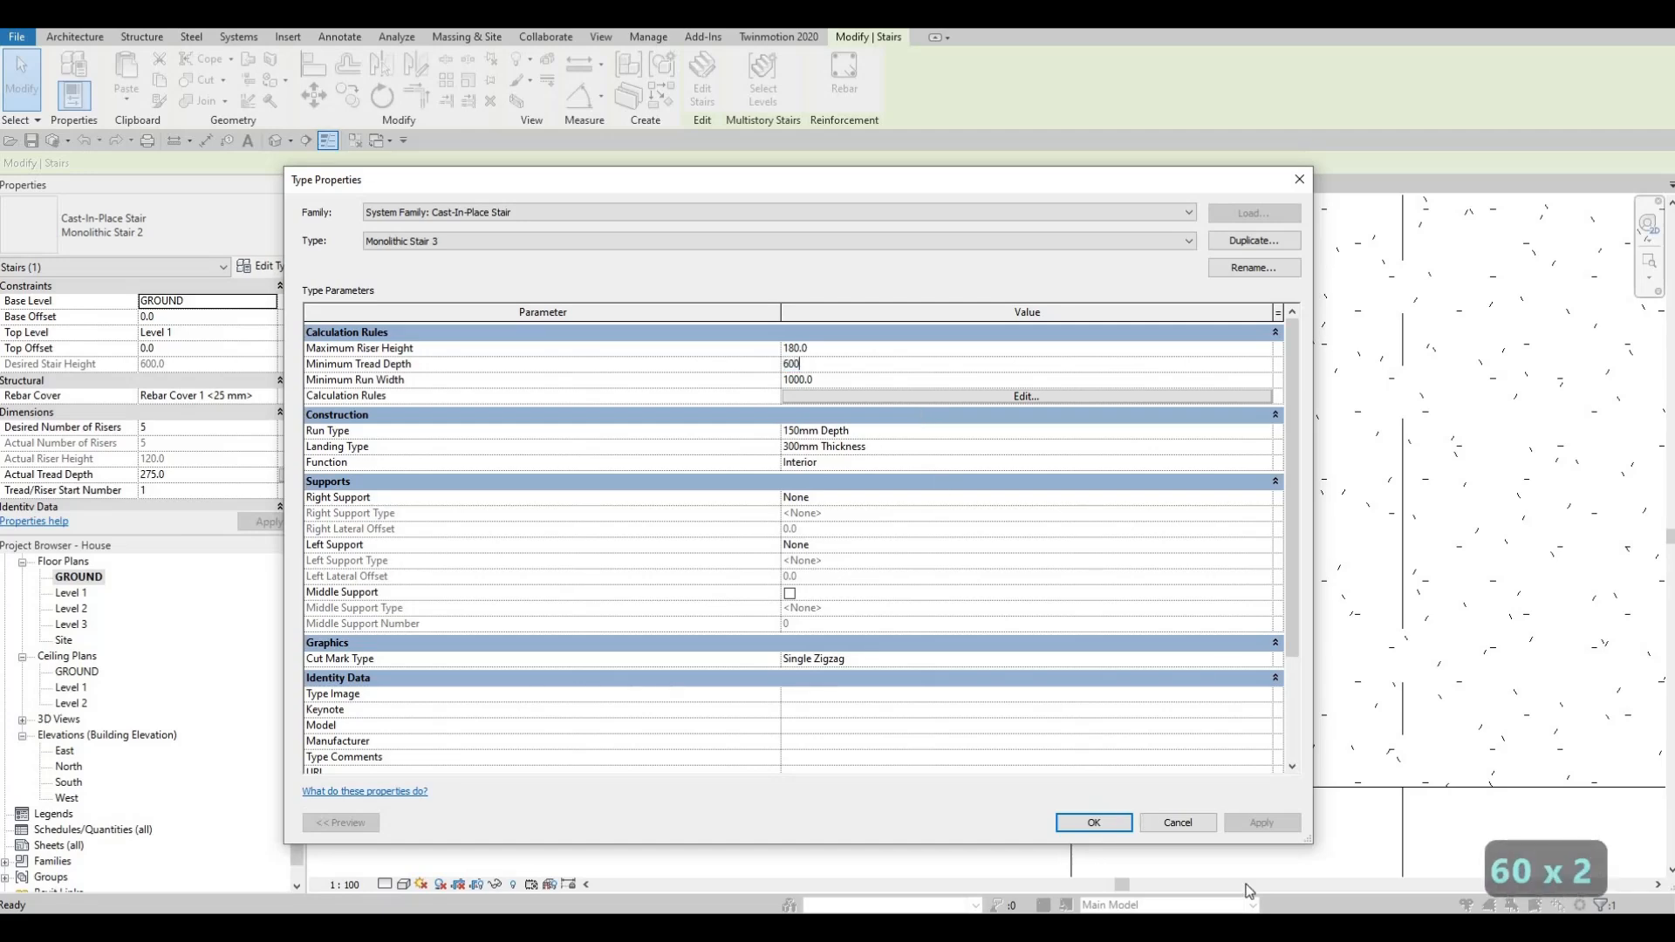
{"action": "left_click", "coordinate": [1093, 822]}
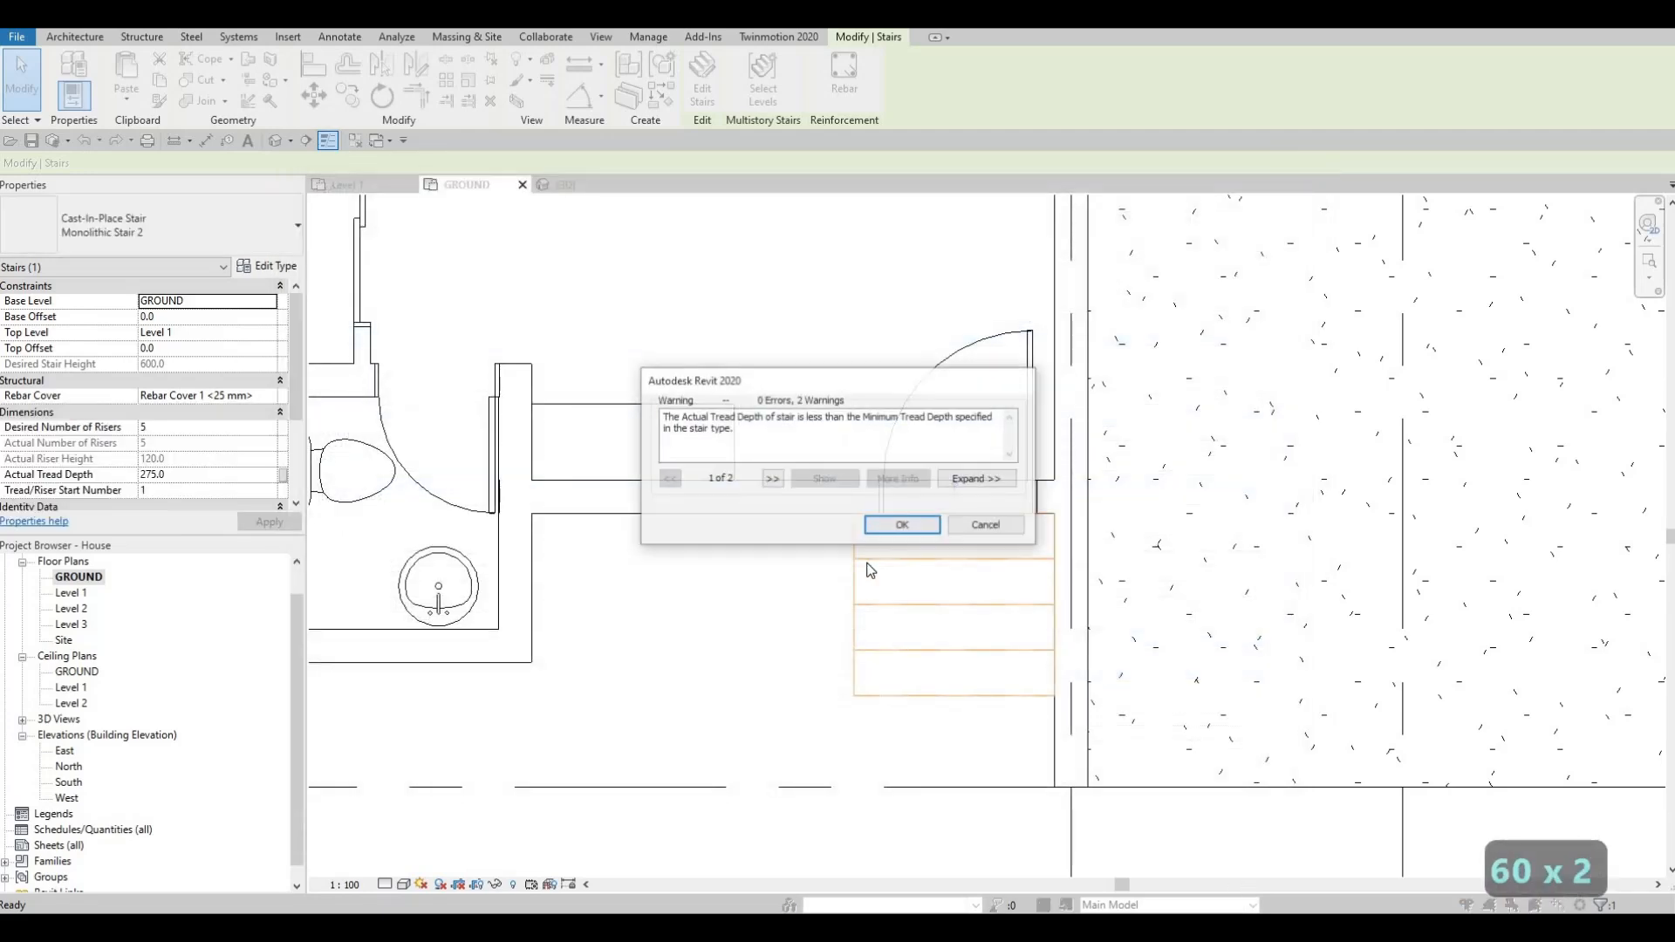
{"action": "left_click", "coordinate": [900, 523]}
{"action": "scroll", "coordinate": [867, 588], "scroll_direction": "down", "scroll_amount": 2}
{"action": "key", "text": "Escape"}
{"action": "key", "text": "Escape"}
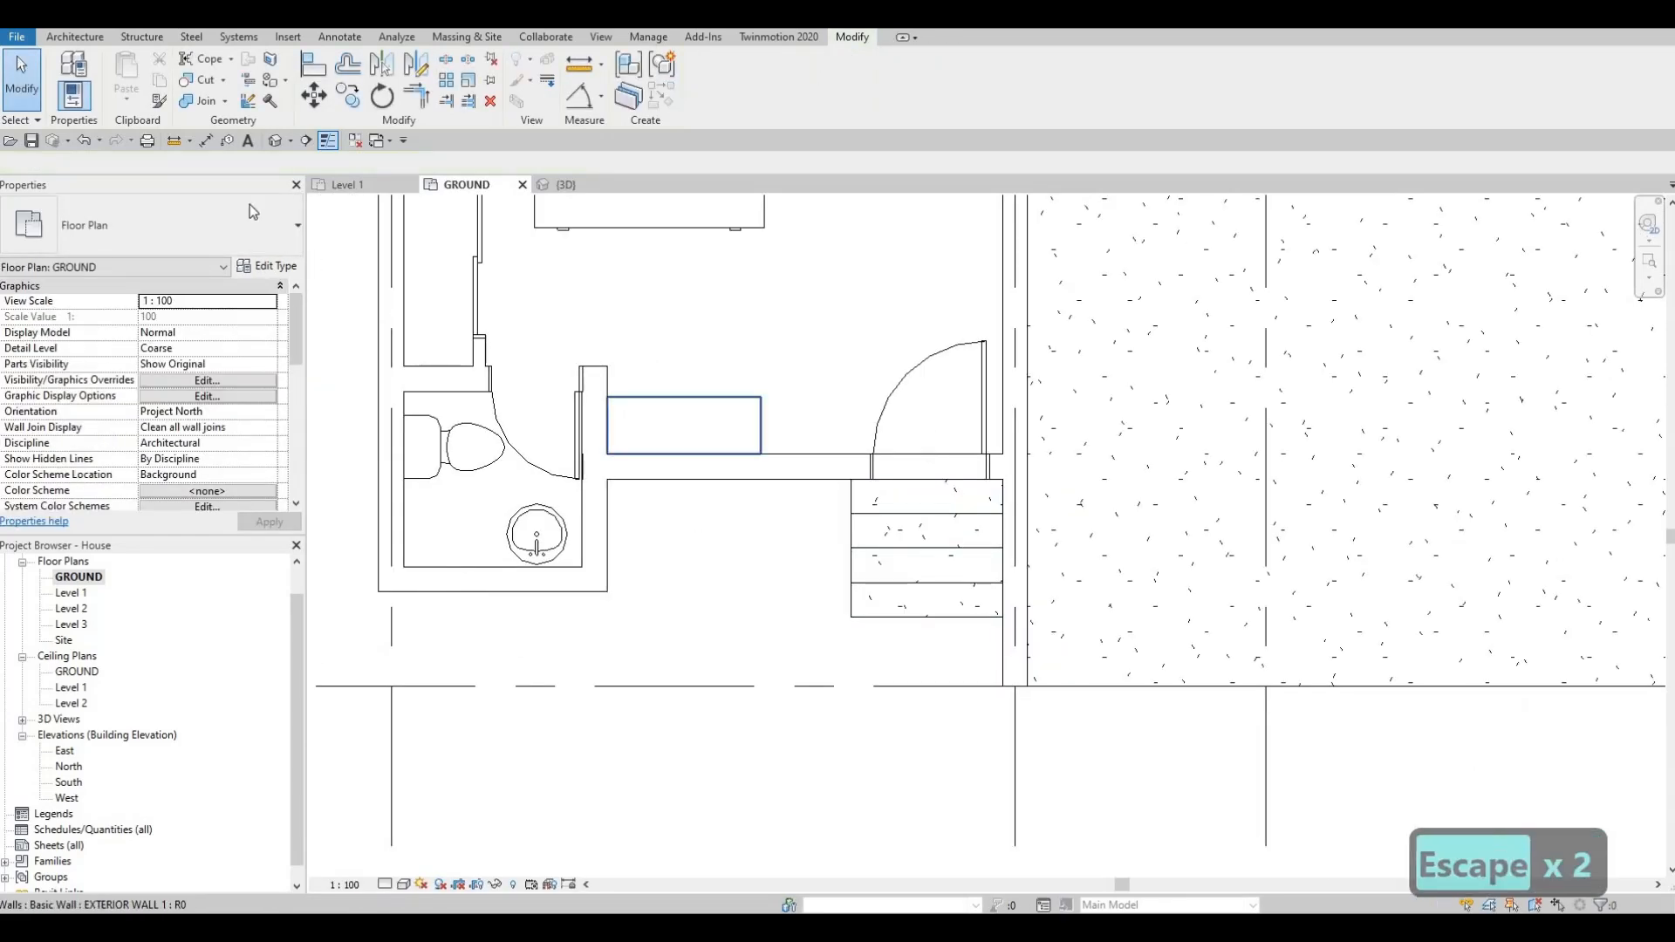
Examine the entrance door's stair in 3D and check its riser and tread properties.
{"action": "left_click", "coordinate": [274, 140]}
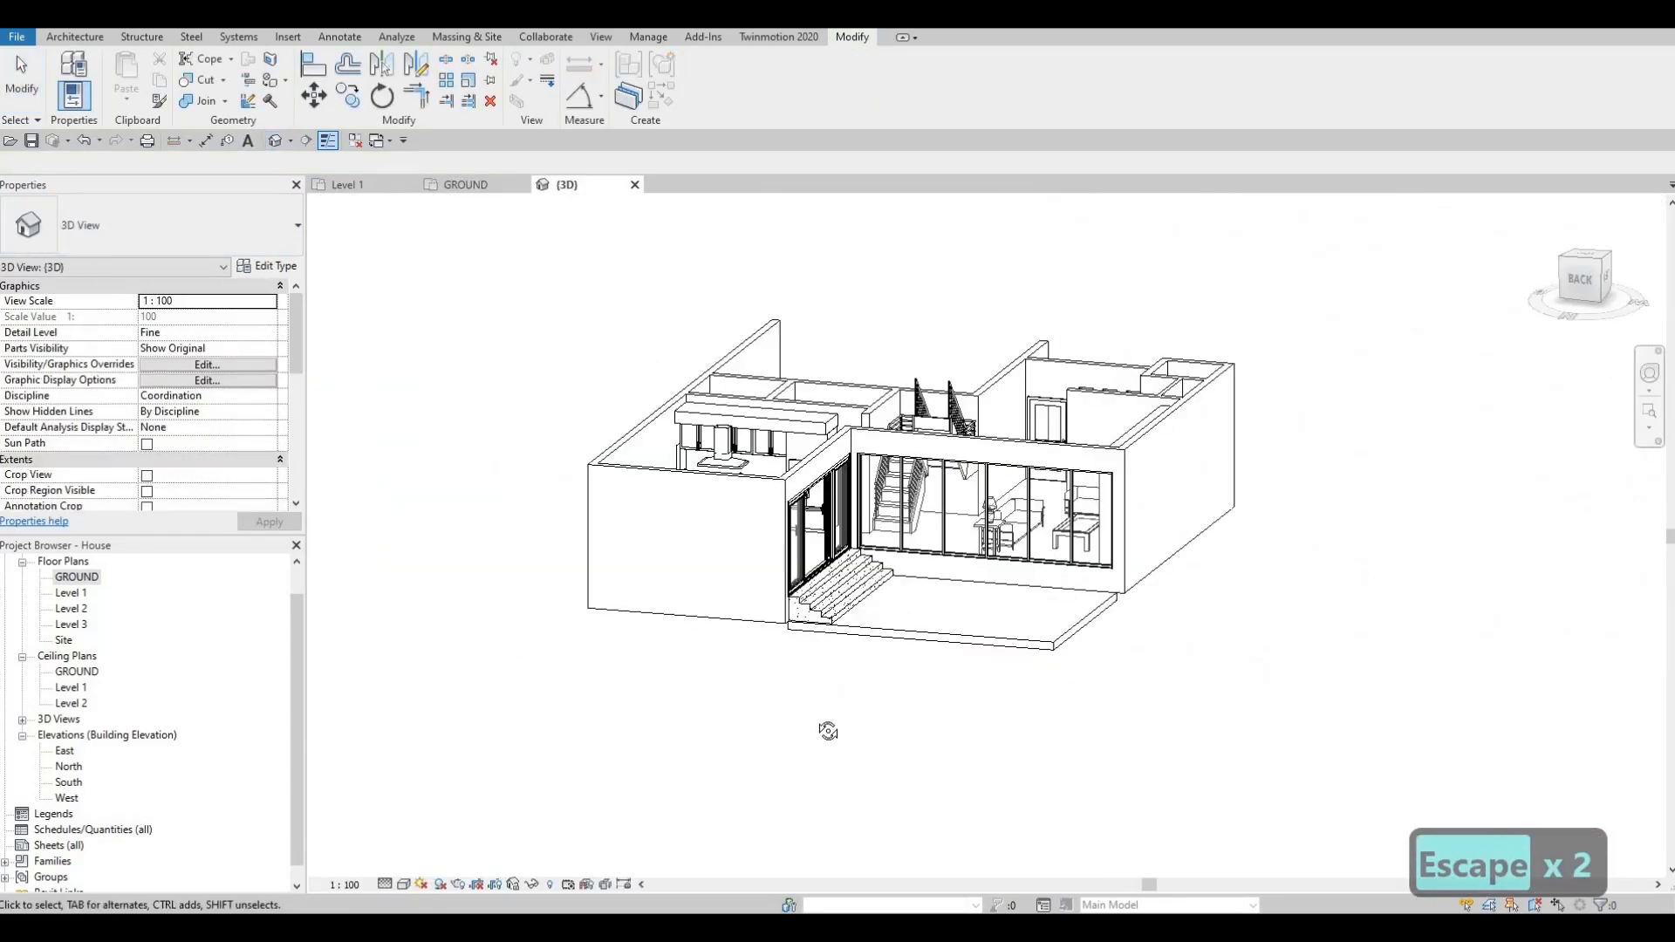
{"action": "middle_click_drag", "start_coordinate": [853, 862], "coordinate": [248, 590], "text": "shift"}
{"action": "middle_click_drag", "start_coordinate": [1228, 703], "coordinate": [696, 523]}
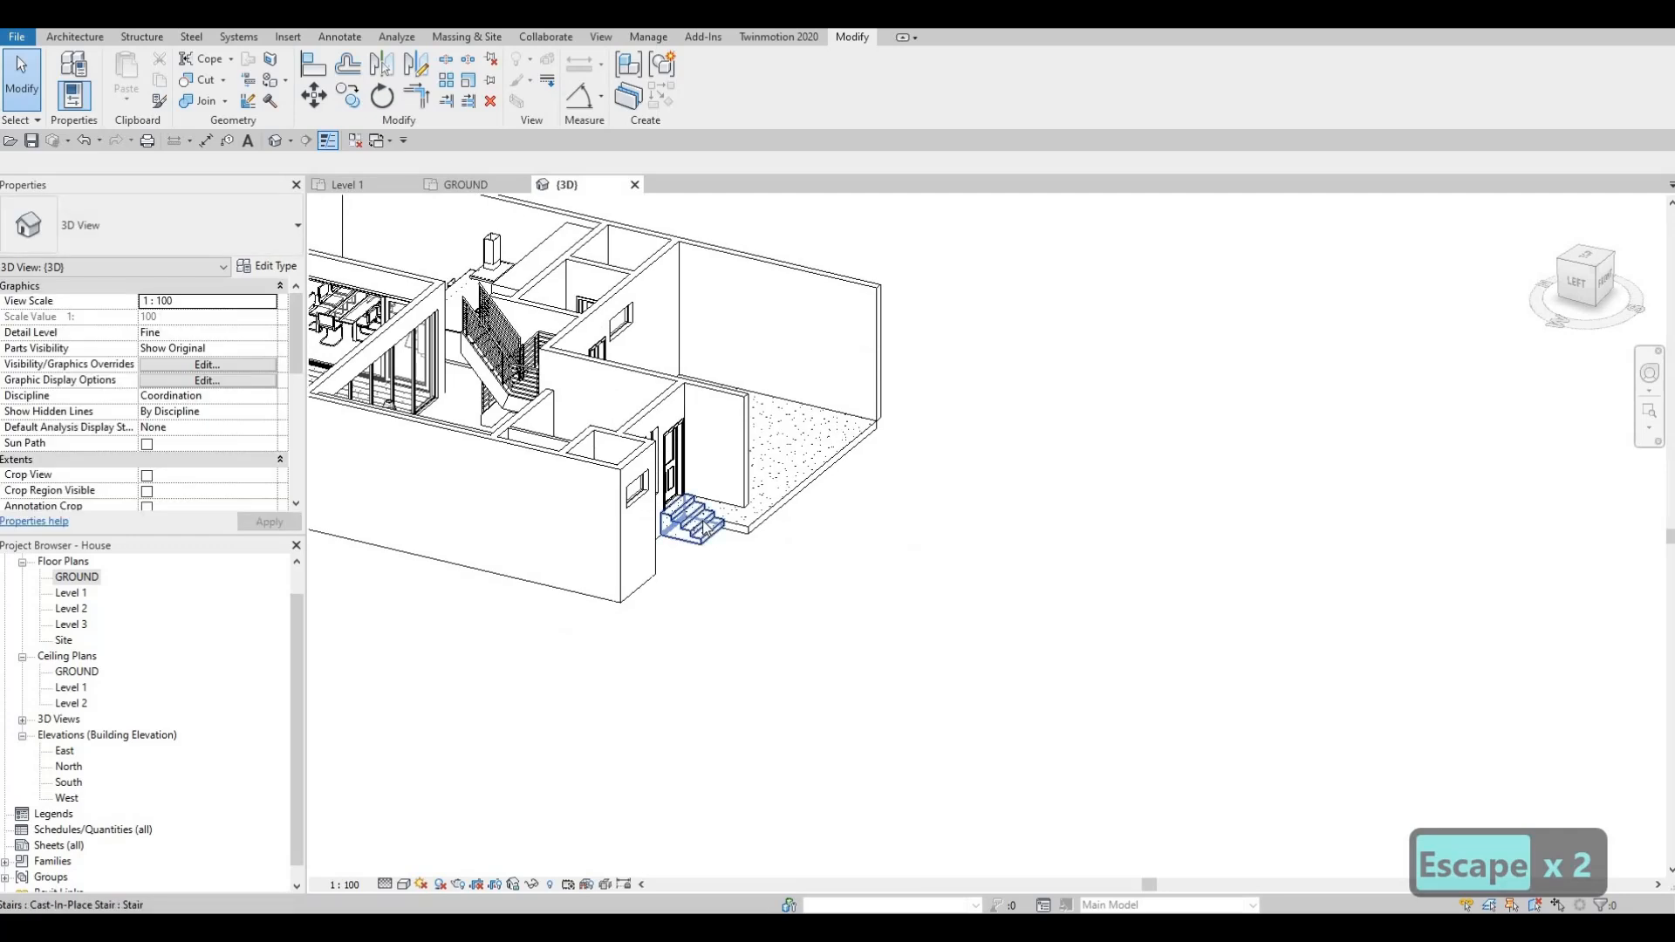
{"action": "scroll", "coordinate": [699, 521], "scroll_direction": "up", "scroll_amount": 3}
{"action": "left_click", "coordinate": [699, 524]}
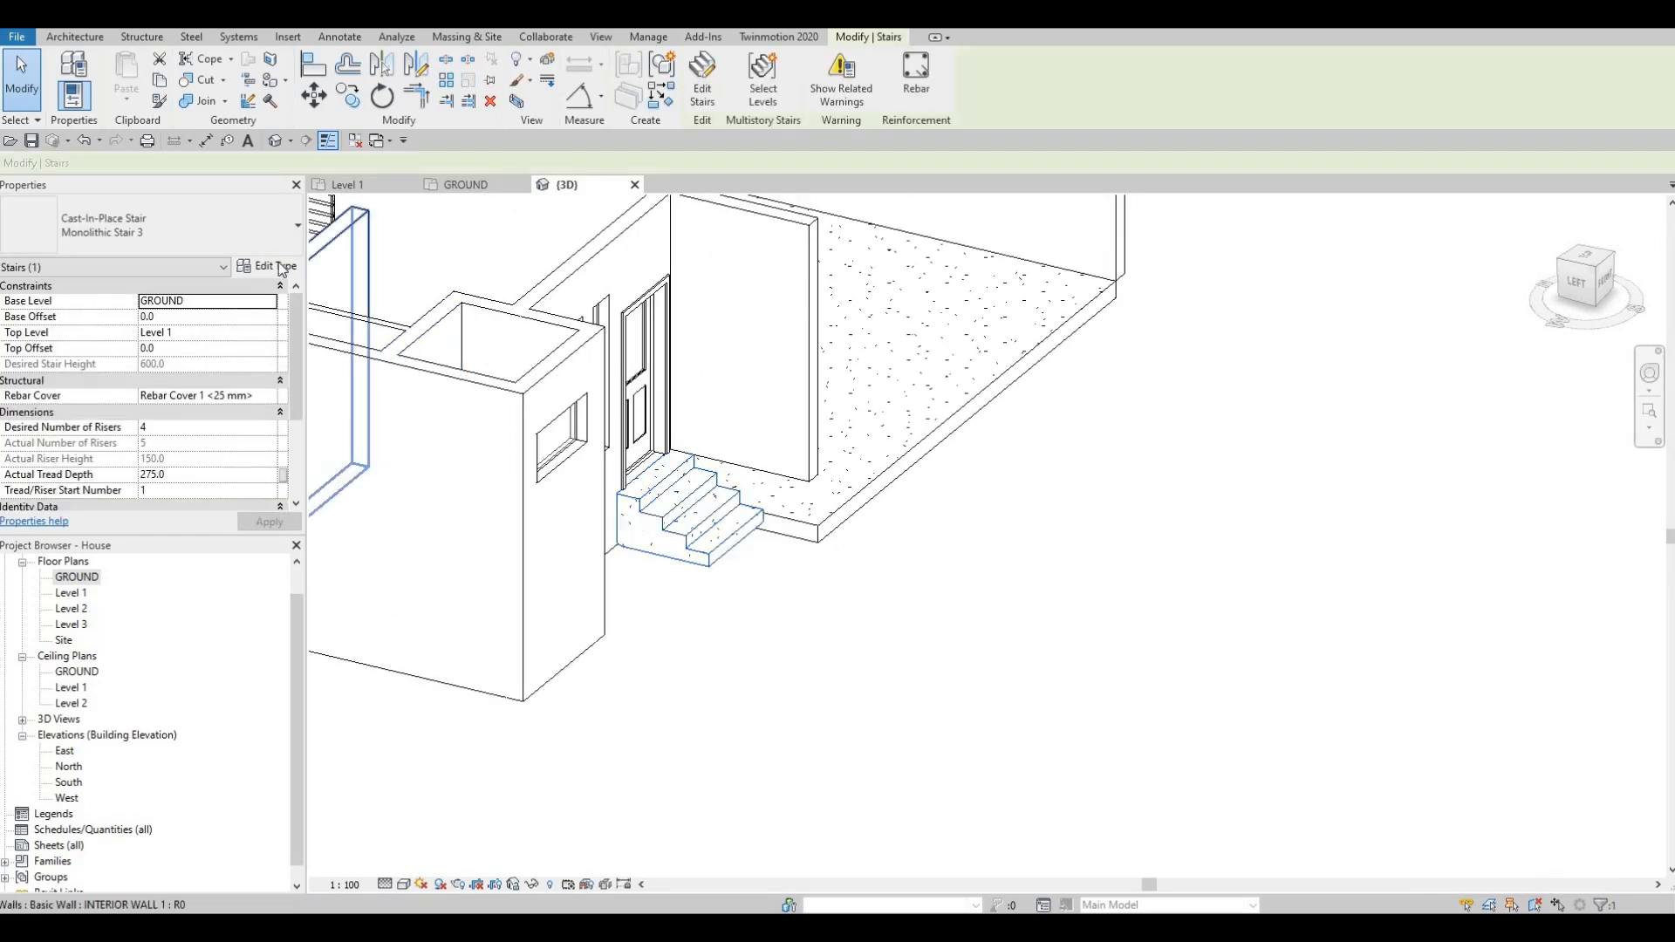
{"action": "scroll", "coordinate": [217, 348], "scroll_direction": "down", "scroll_amount": 2}
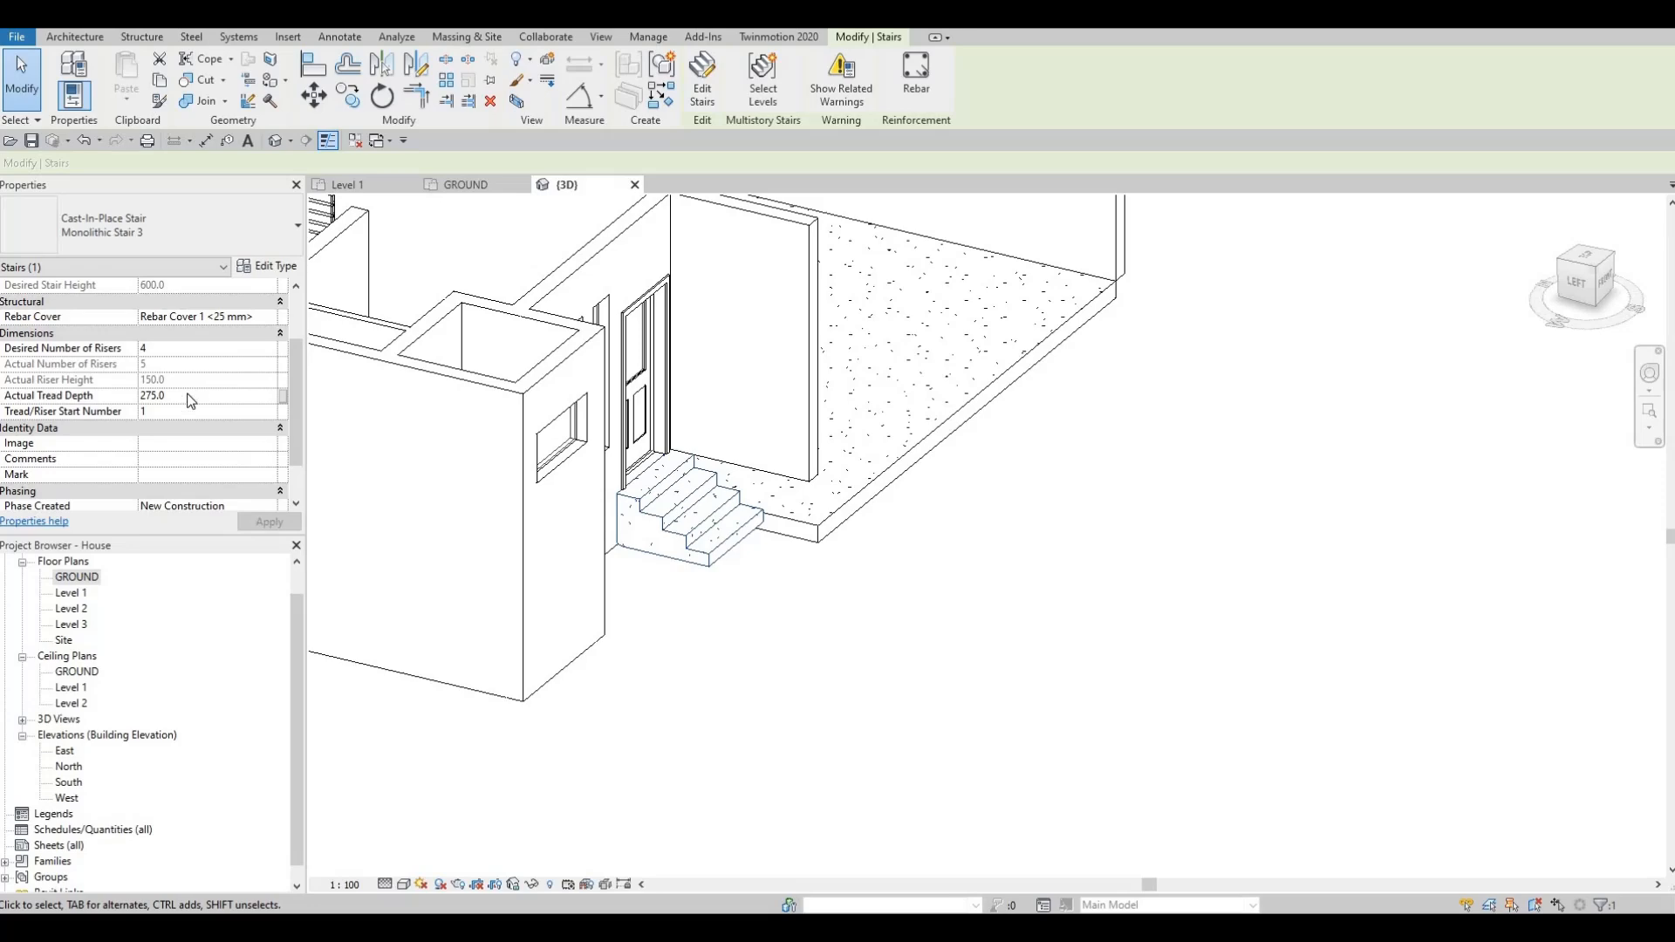
{"action": "left_click", "coordinate": [262, 267]}
{"action": "key", "text": "Escape"}
{"action": "key", "text": "Escape"}
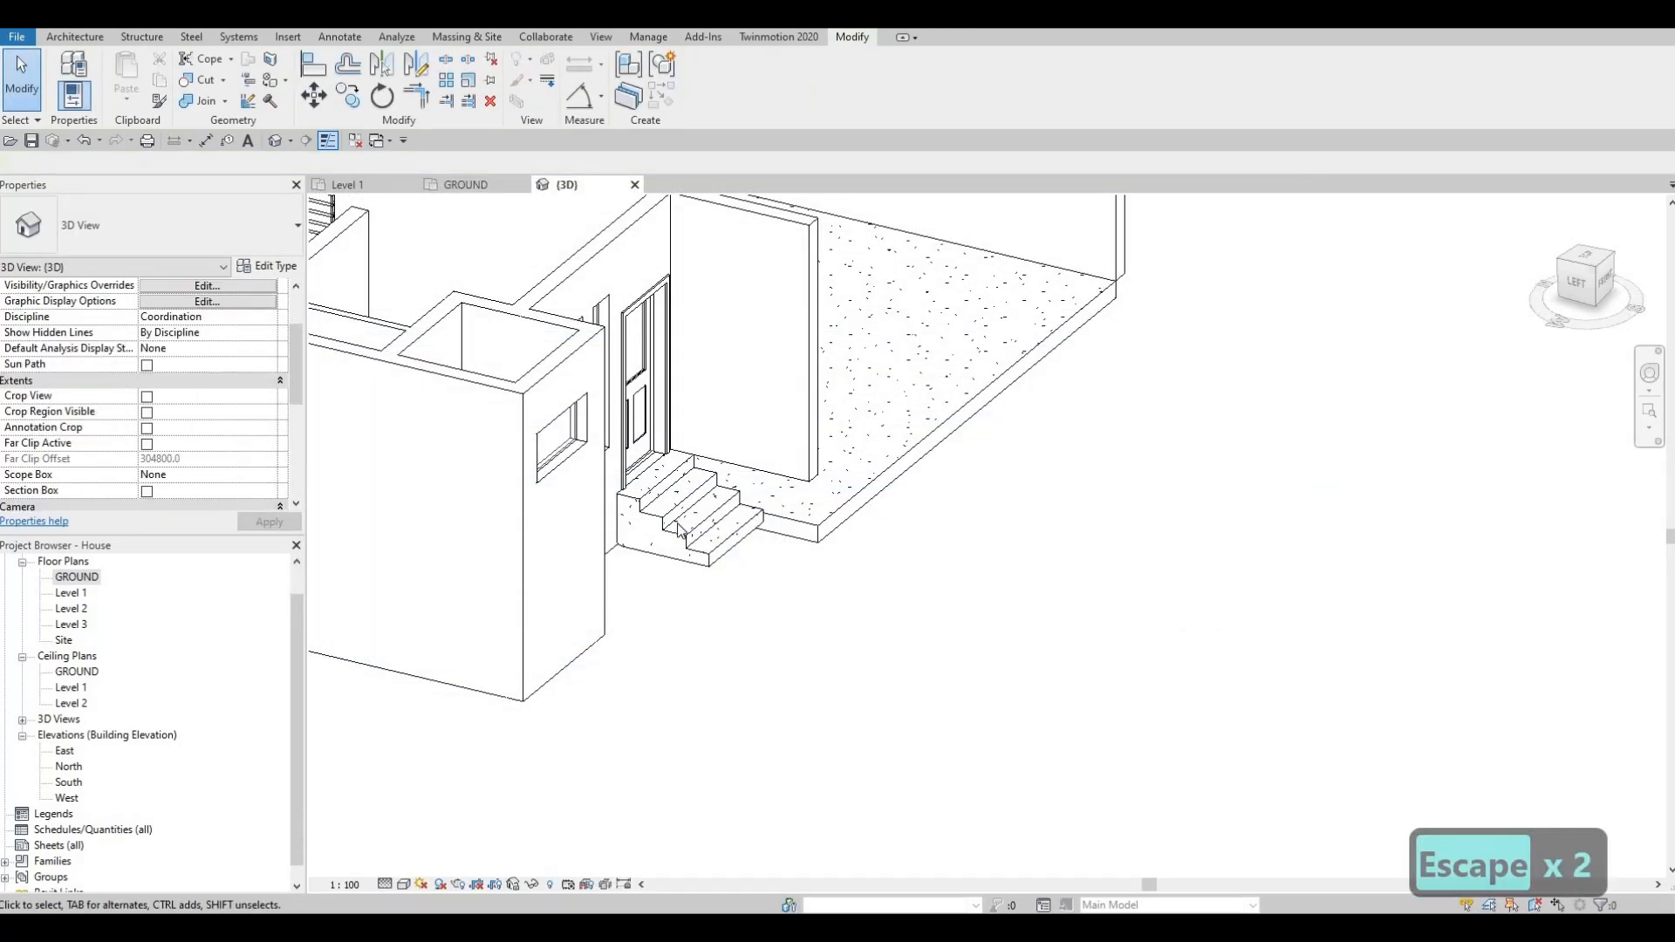
Undo the entrance stair's change to the Monolithic Stair 3 type.
{"action": "key", "text": "ctrl+z"}
{"action": "scroll", "coordinate": [665, 516], "scroll_direction": "up", "scroll_amount": 5}
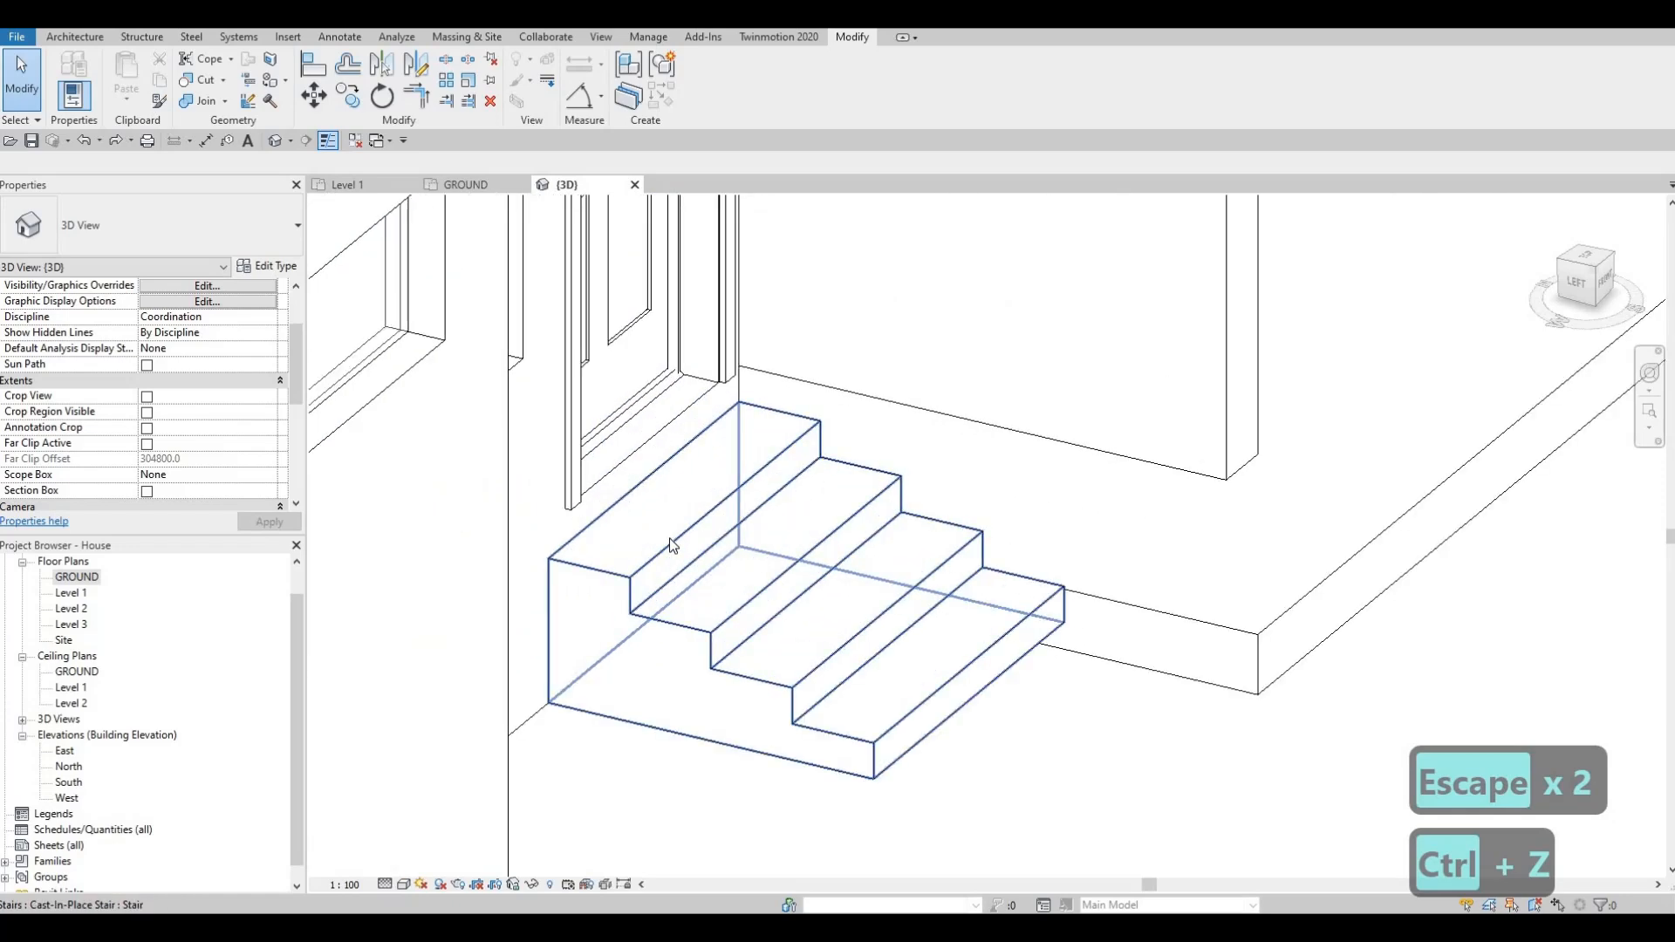
{"action": "scroll", "coordinate": [759, 438], "scroll_direction": "down", "scroll_amount": 2}
Set the maximum riser height of the Monolithic Stair 2 type to 200 mm, using the stair on the concrete slab.
{"action": "middle_click_drag", "start_coordinate": [704, 404], "coordinate": [1343, 629], "text": "shift"}
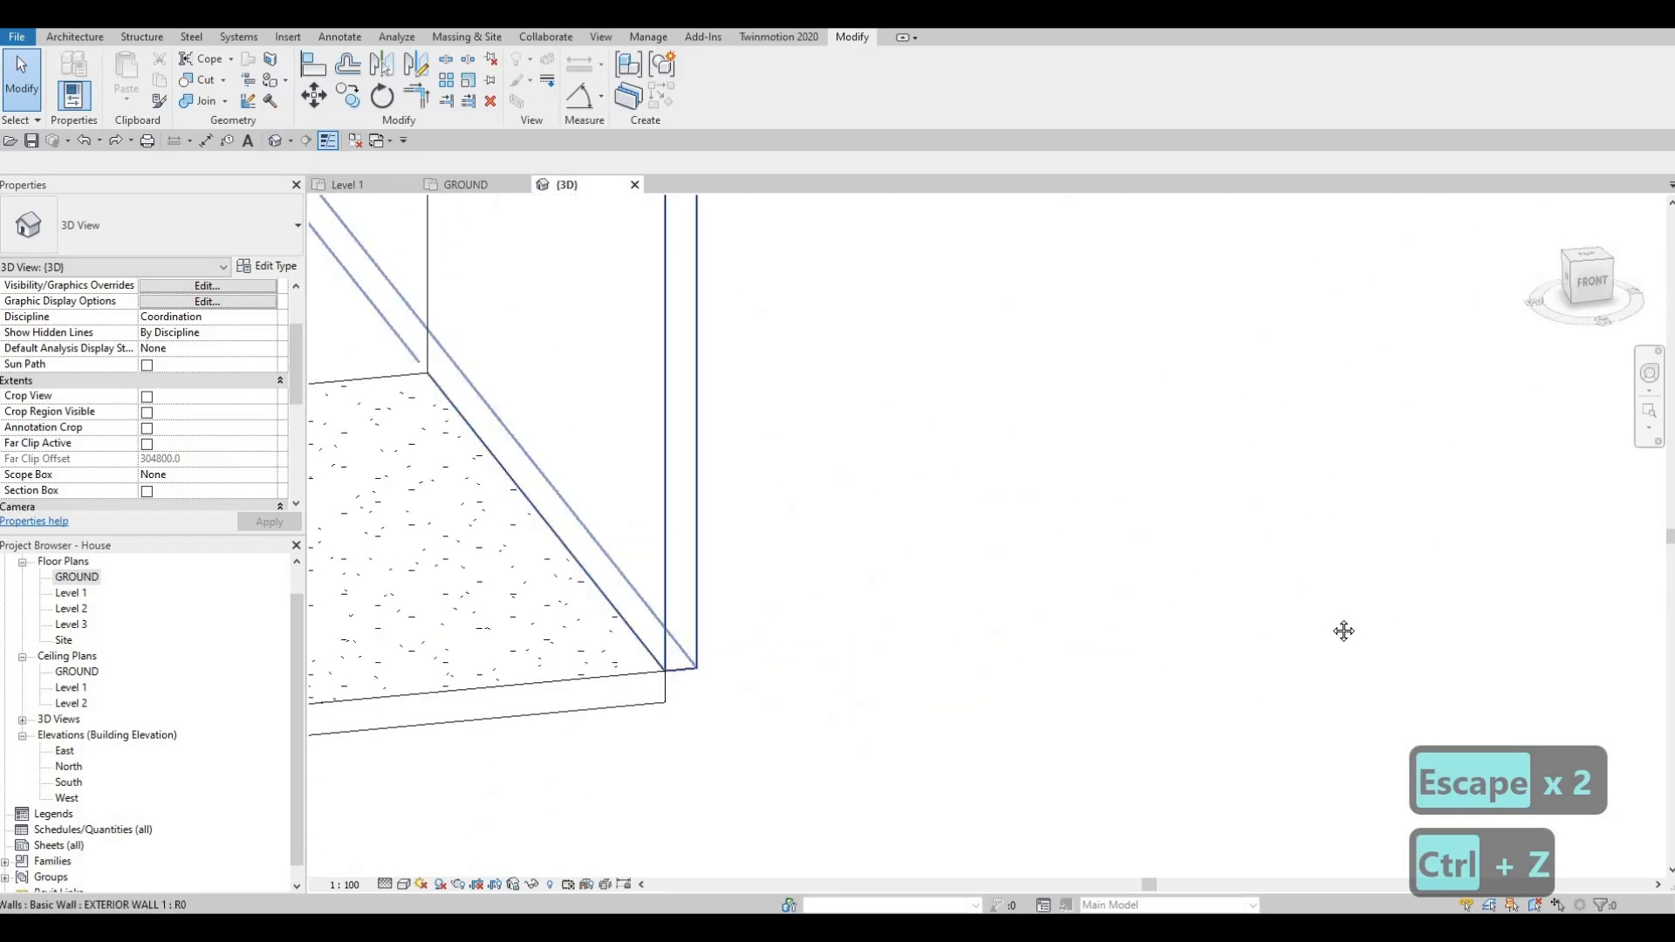
{"action": "middle_click_drag", "start_coordinate": [418, 436], "coordinate": [1047, 613]}
{"action": "middle_click_drag", "start_coordinate": [606, 654], "coordinate": [939, 610]}
{"action": "middle_click_drag", "start_coordinate": [742, 567], "coordinate": [798, 523], "text": "shift"}
{"action": "scroll", "coordinate": [1025, 699], "scroll_direction": "down", "scroll_amount": 3}
{"action": "scroll", "coordinate": [829, 524], "scroll_direction": "up", "scroll_amount": 4}
{"action": "left_click", "coordinate": [781, 541]}
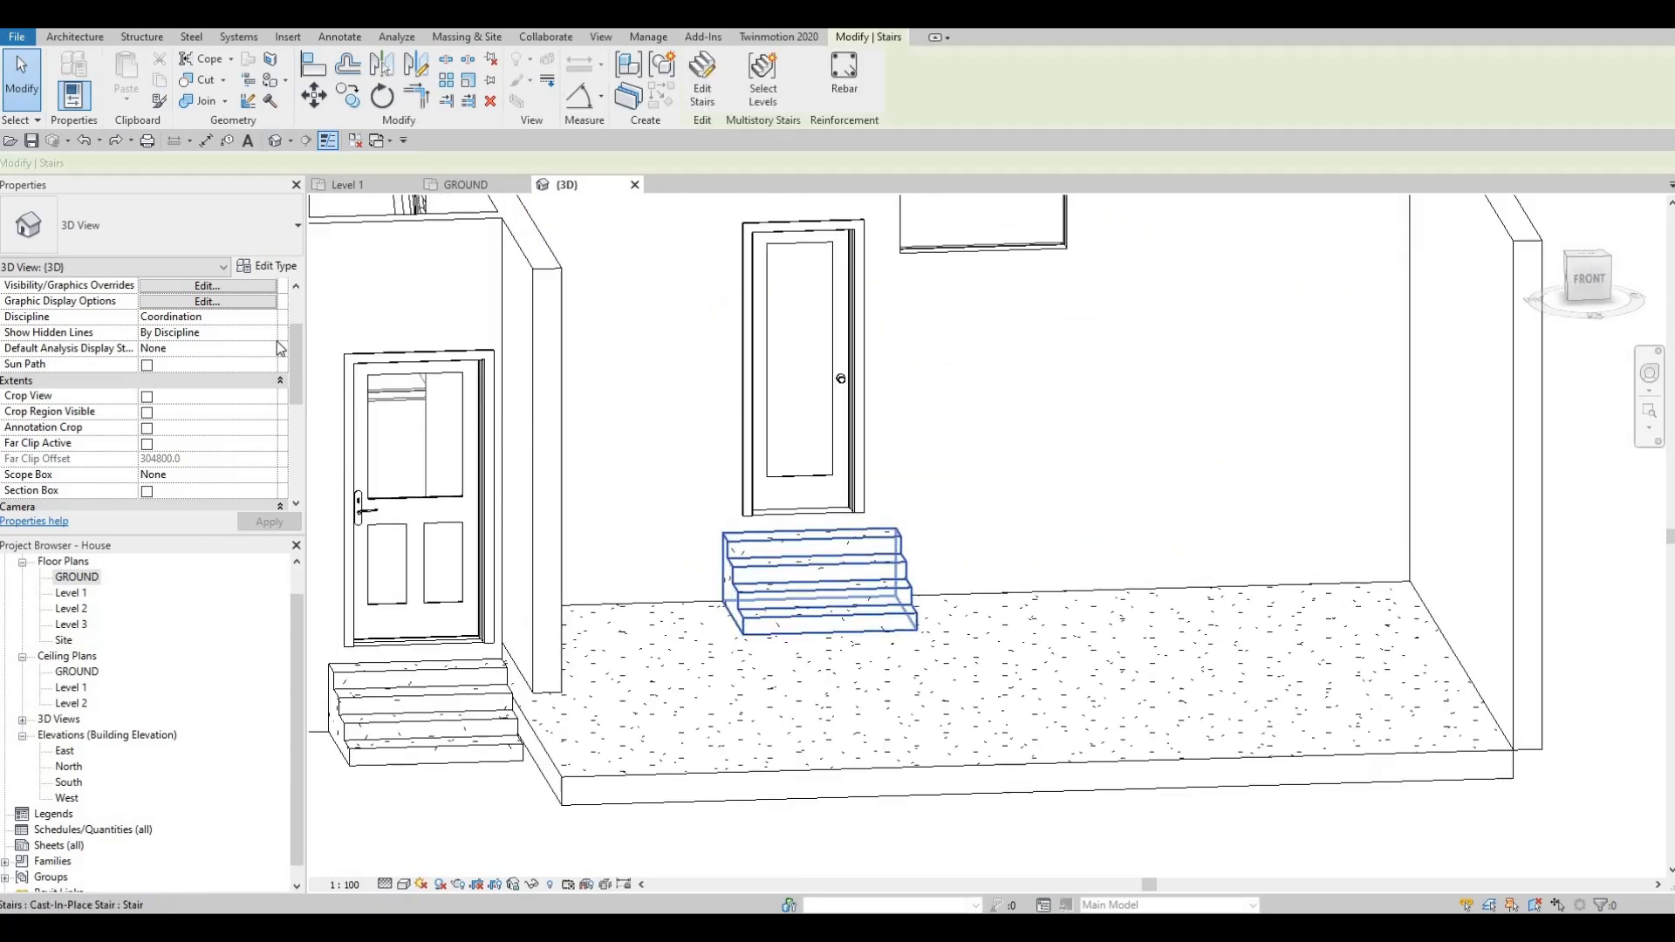
{"action": "left_click", "coordinate": [267, 267]}
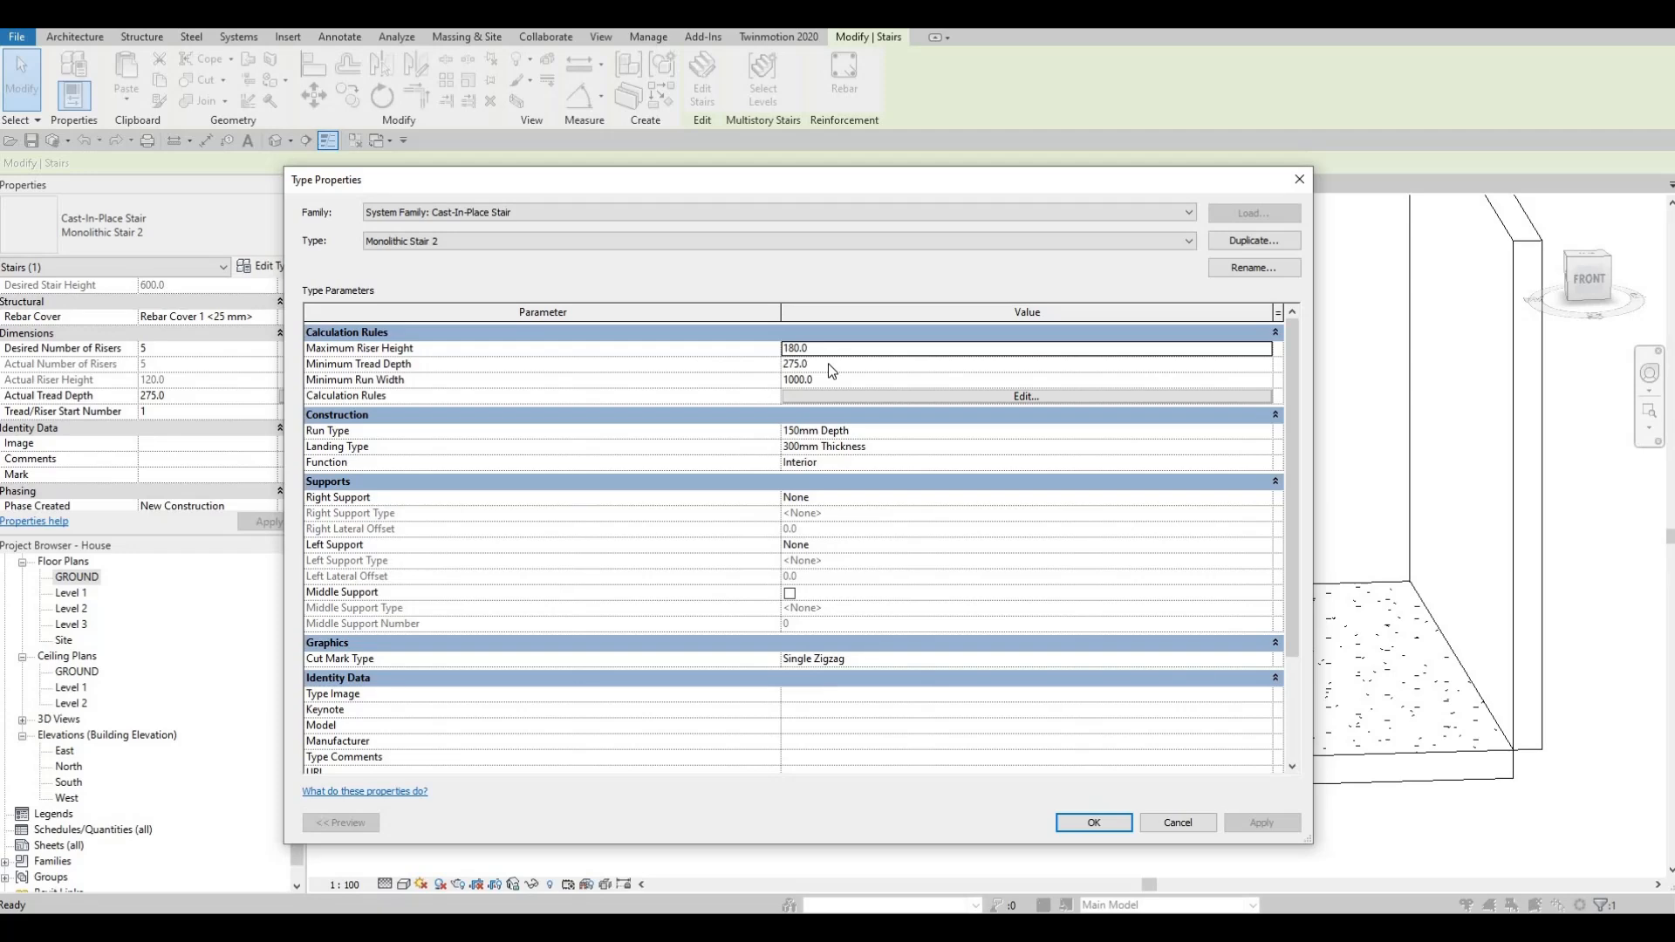
{"action": "left_click", "coordinate": [840, 349]}
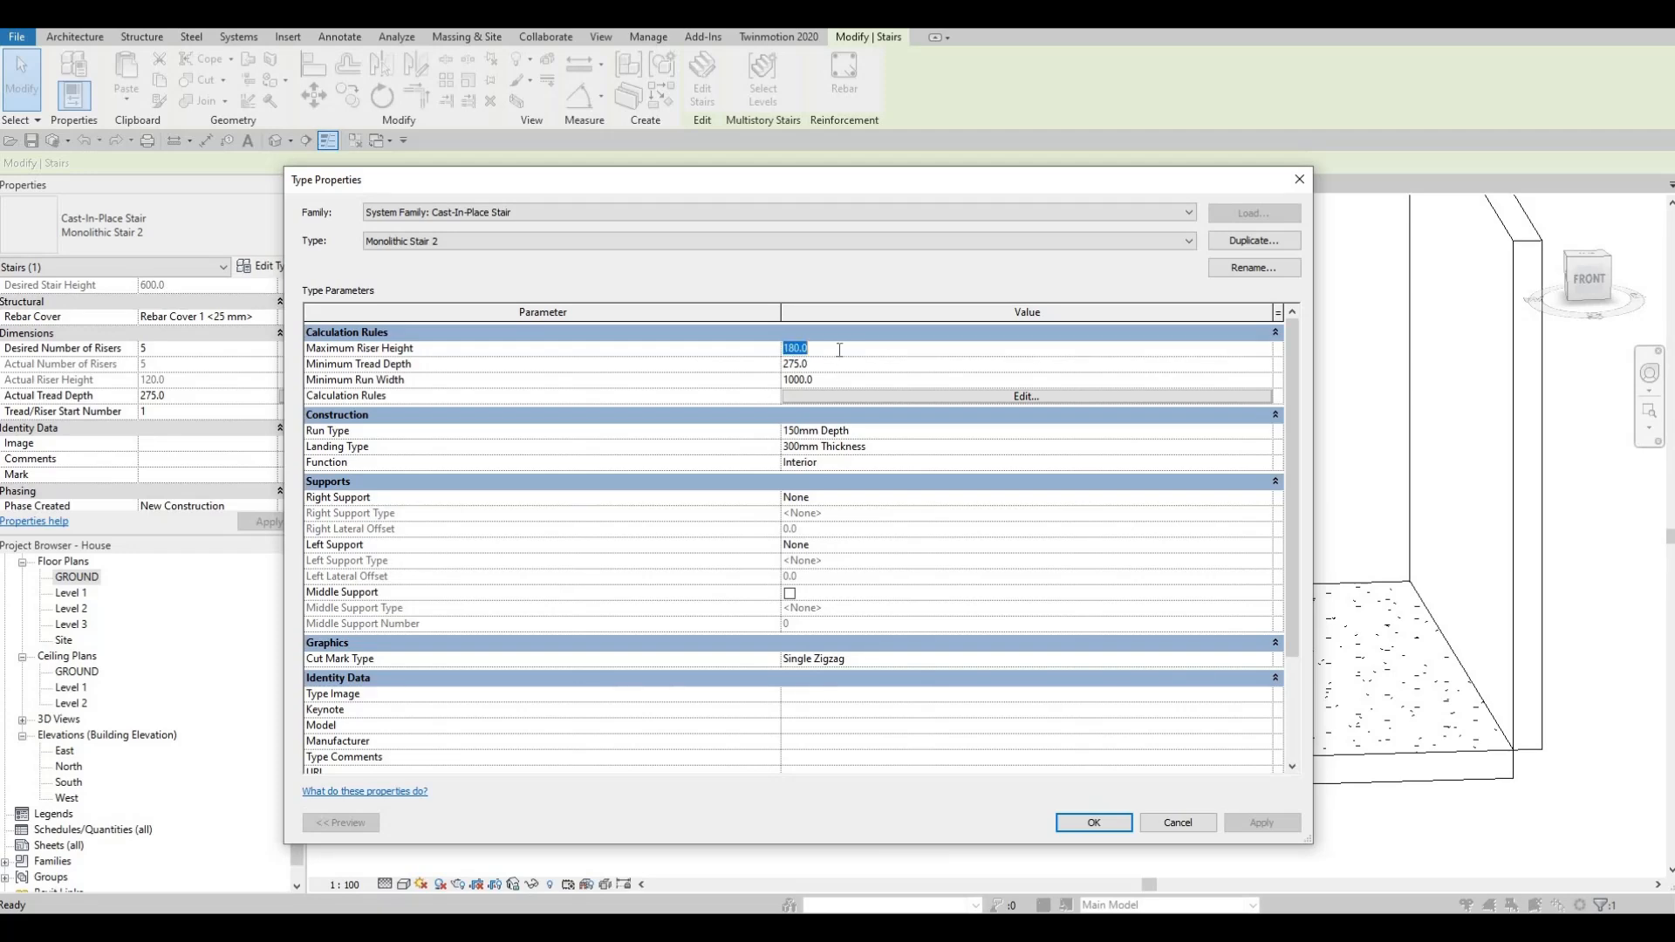
{"action": "type", "text": "200"}
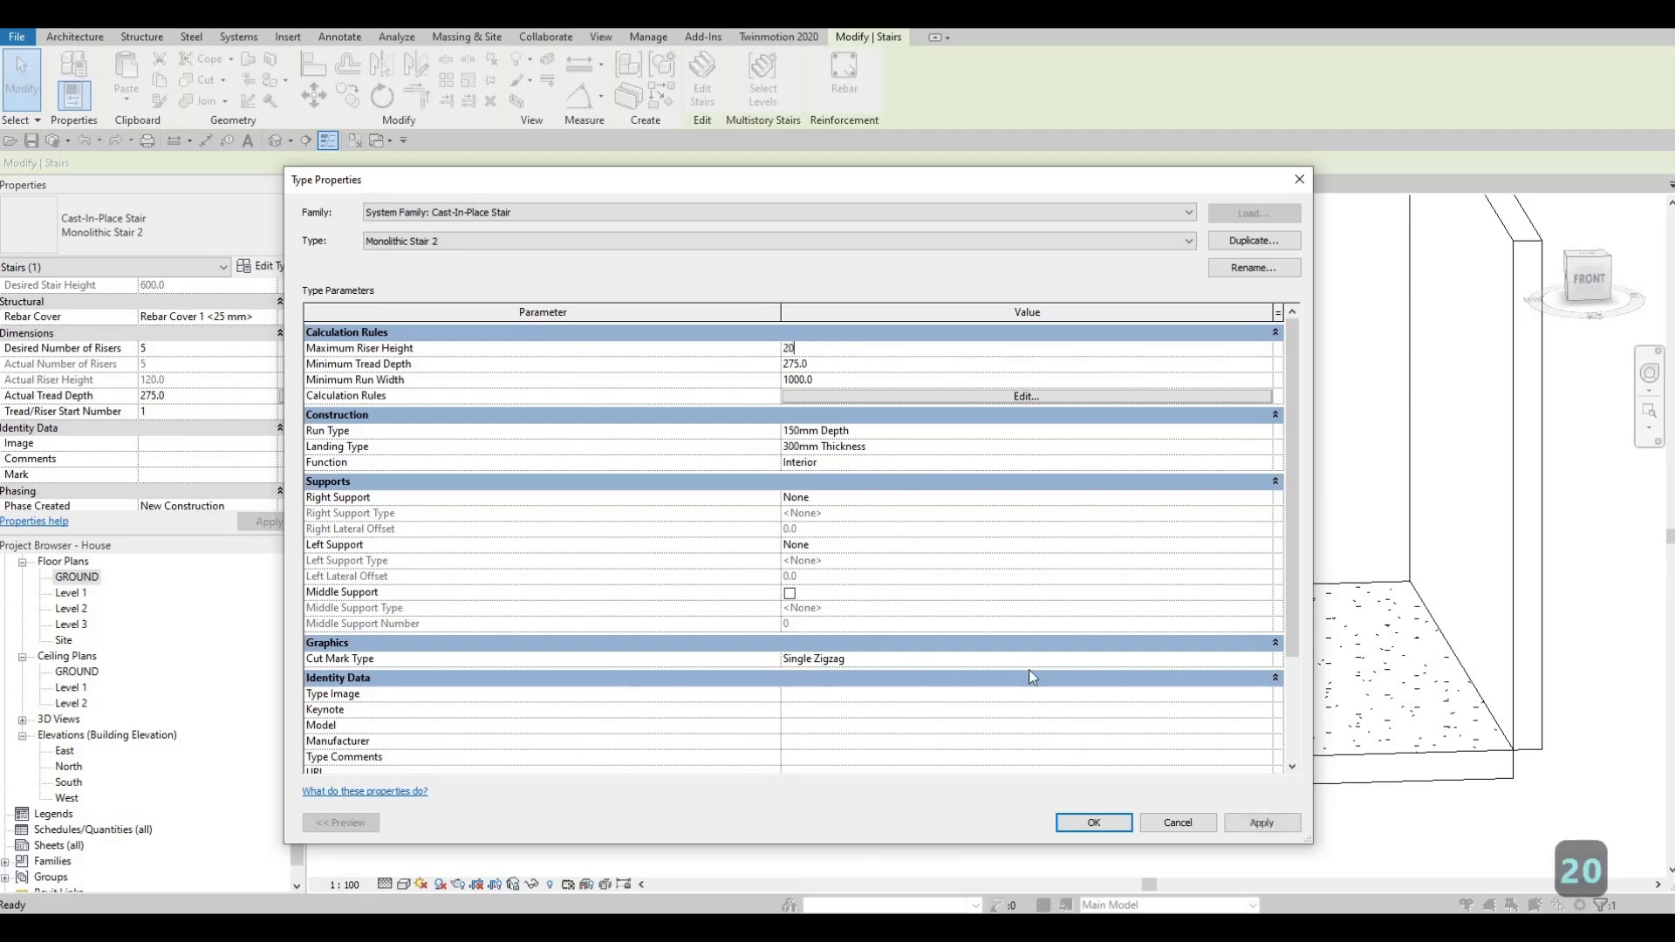
{"action": "left_click", "coordinate": [1096, 823]}
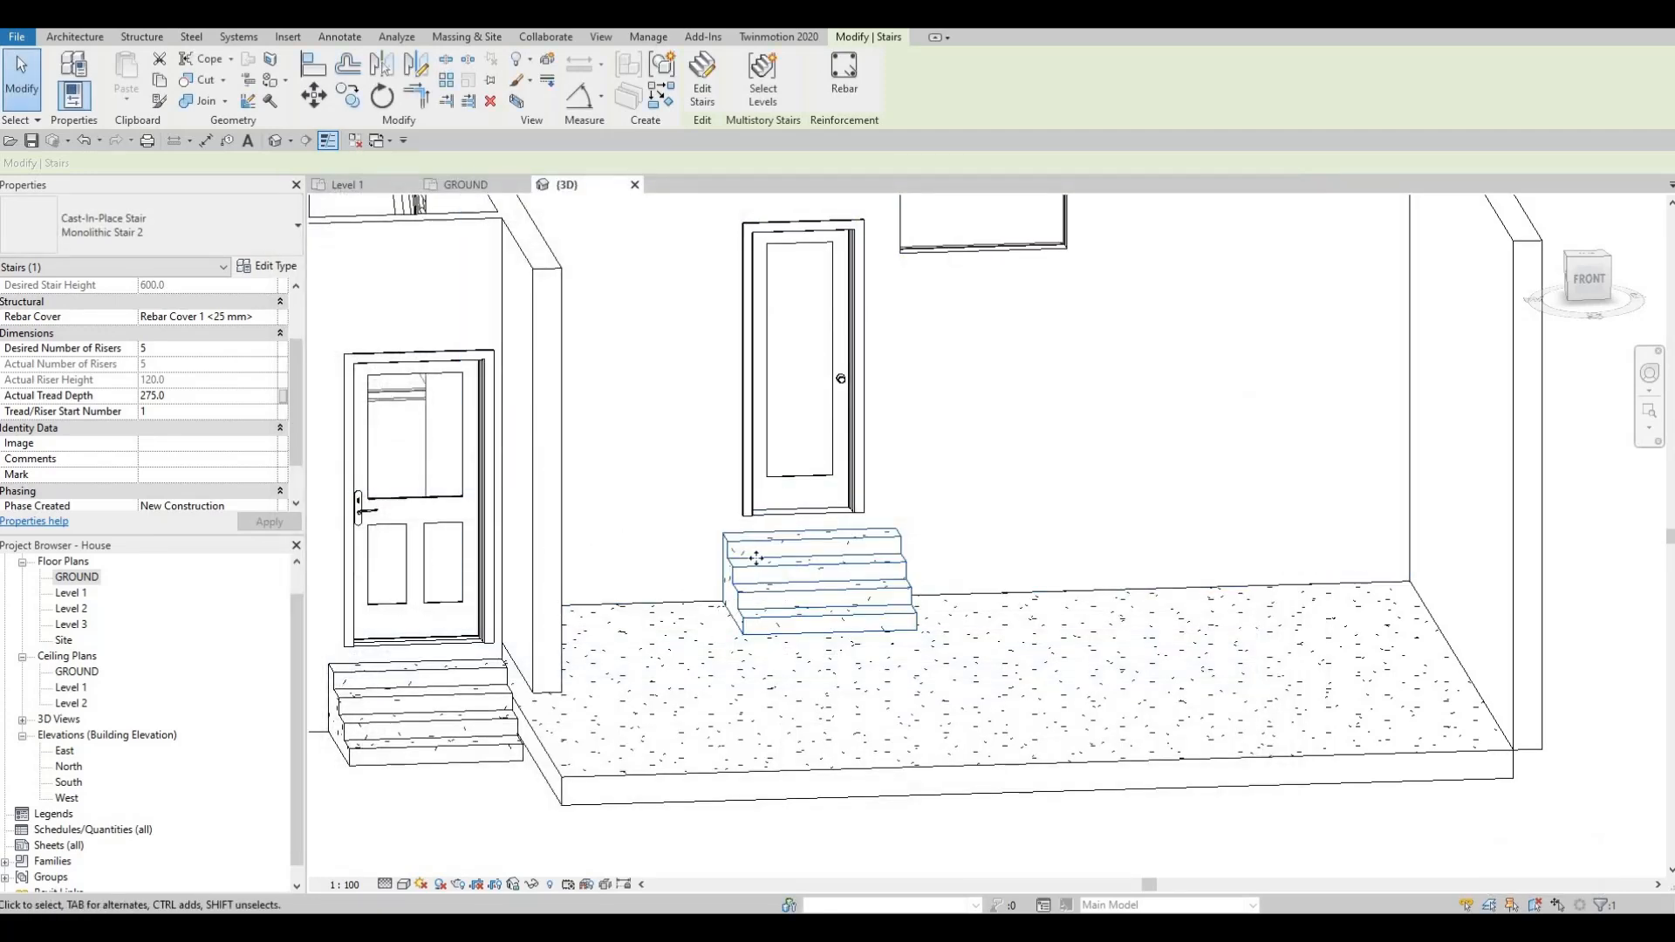
Set the actual tread depth of the stair at the entrance door to 600 mm.
{"action": "middle_click_drag", "start_coordinate": [756, 557], "coordinate": [642, 715], "text": "shift"}
{"action": "middle_click_drag", "start_coordinate": [942, 721], "coordinate": [759, 717], "text": "shift"}
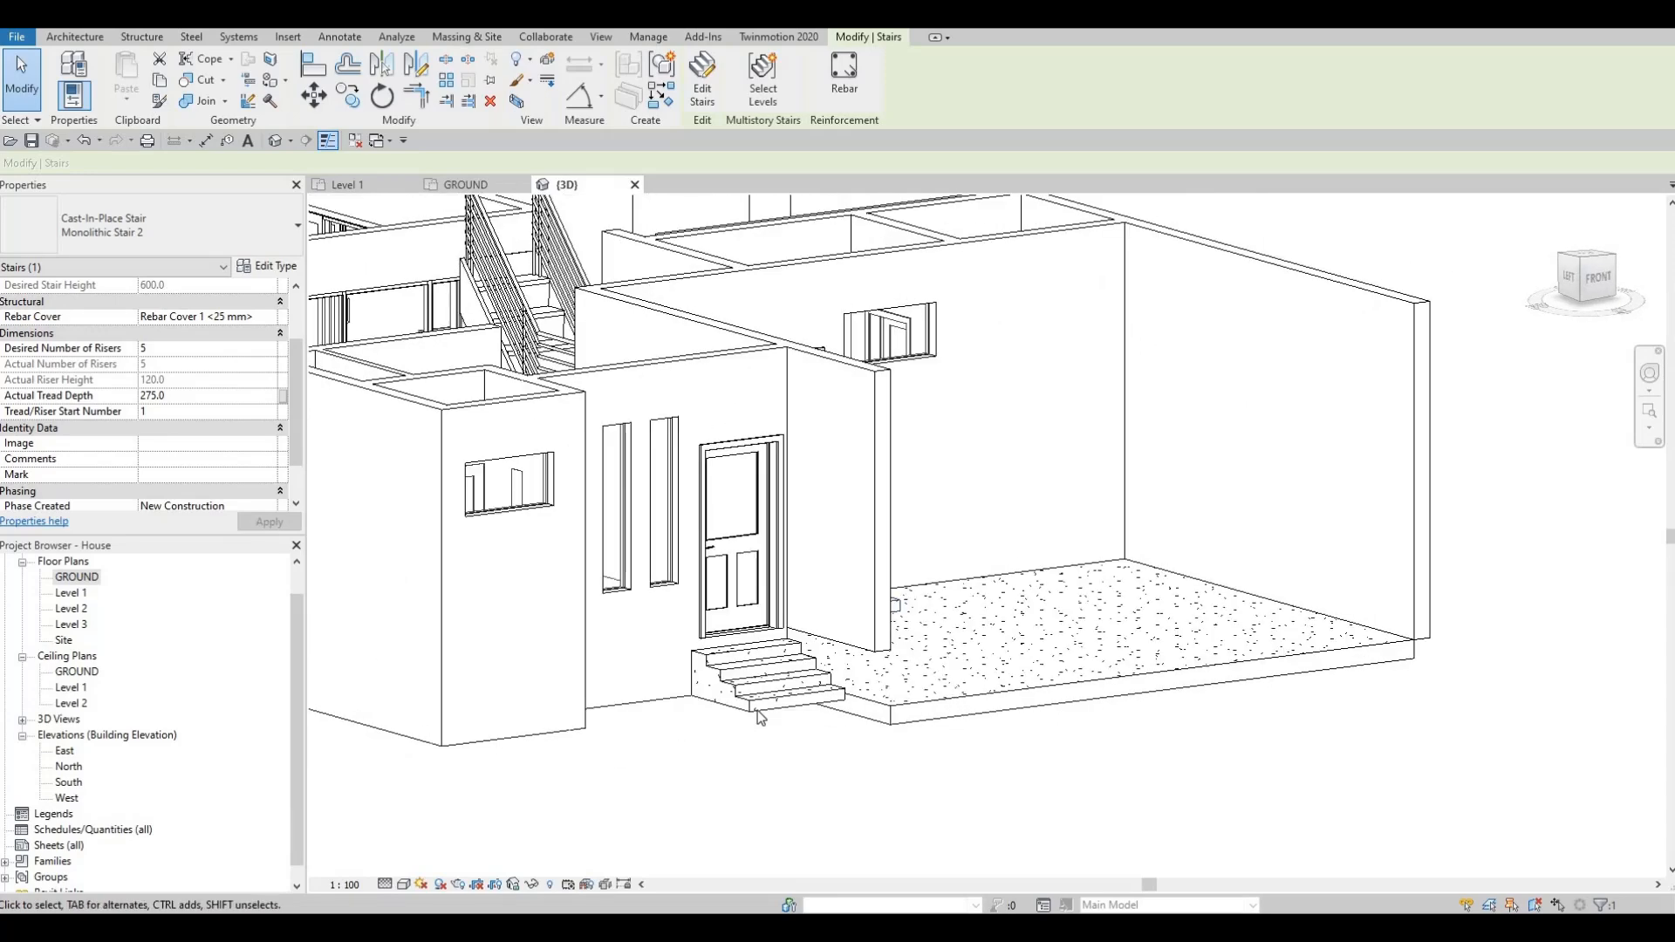
{"action": "key", "text": "Escape"}
{"action": "key", "text": "Escape"}
{"action": "key", "text": "Escape"}
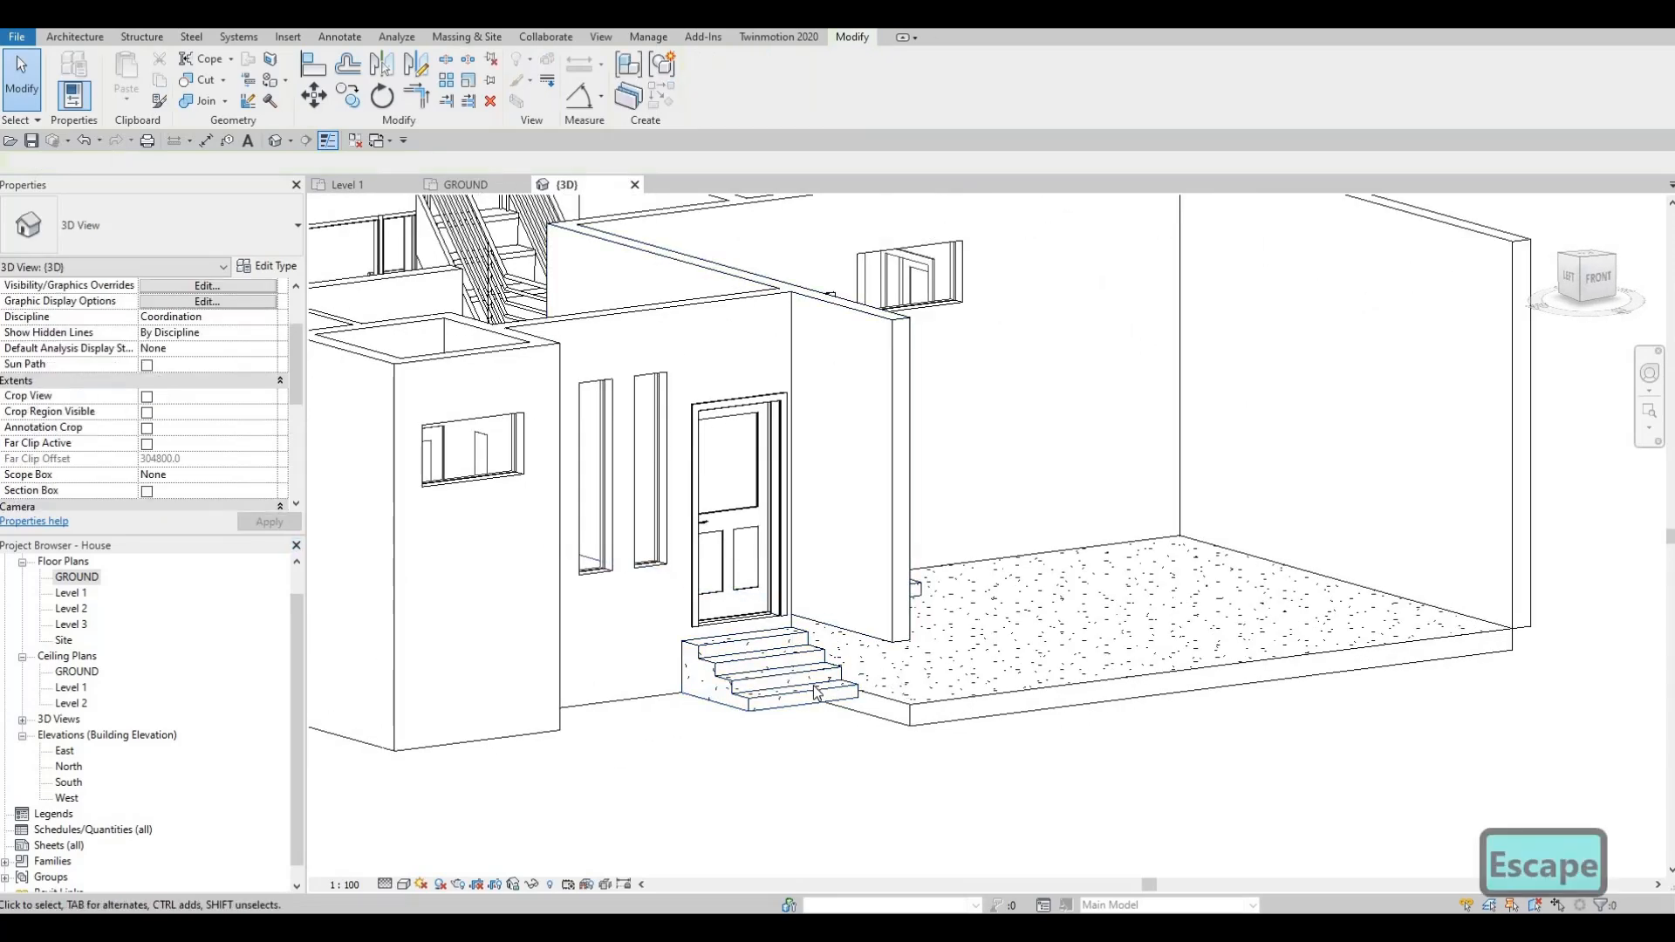
{"action": "left_click", "coordinate": [808, 677]}
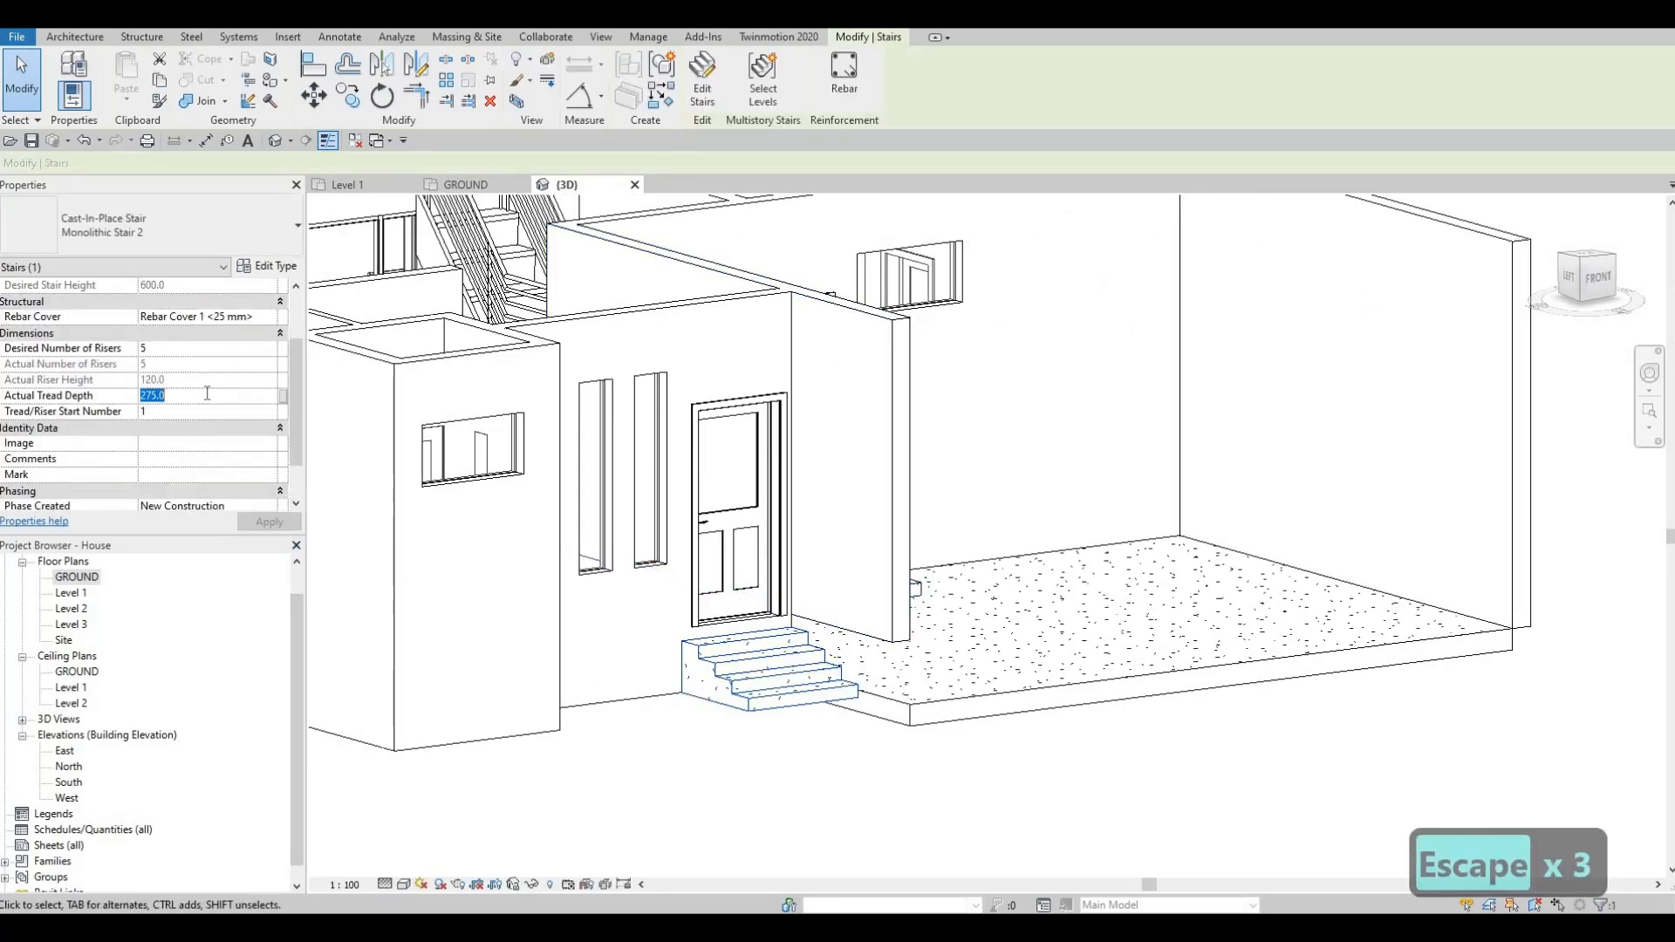
{"action": "type", "text": "600"}
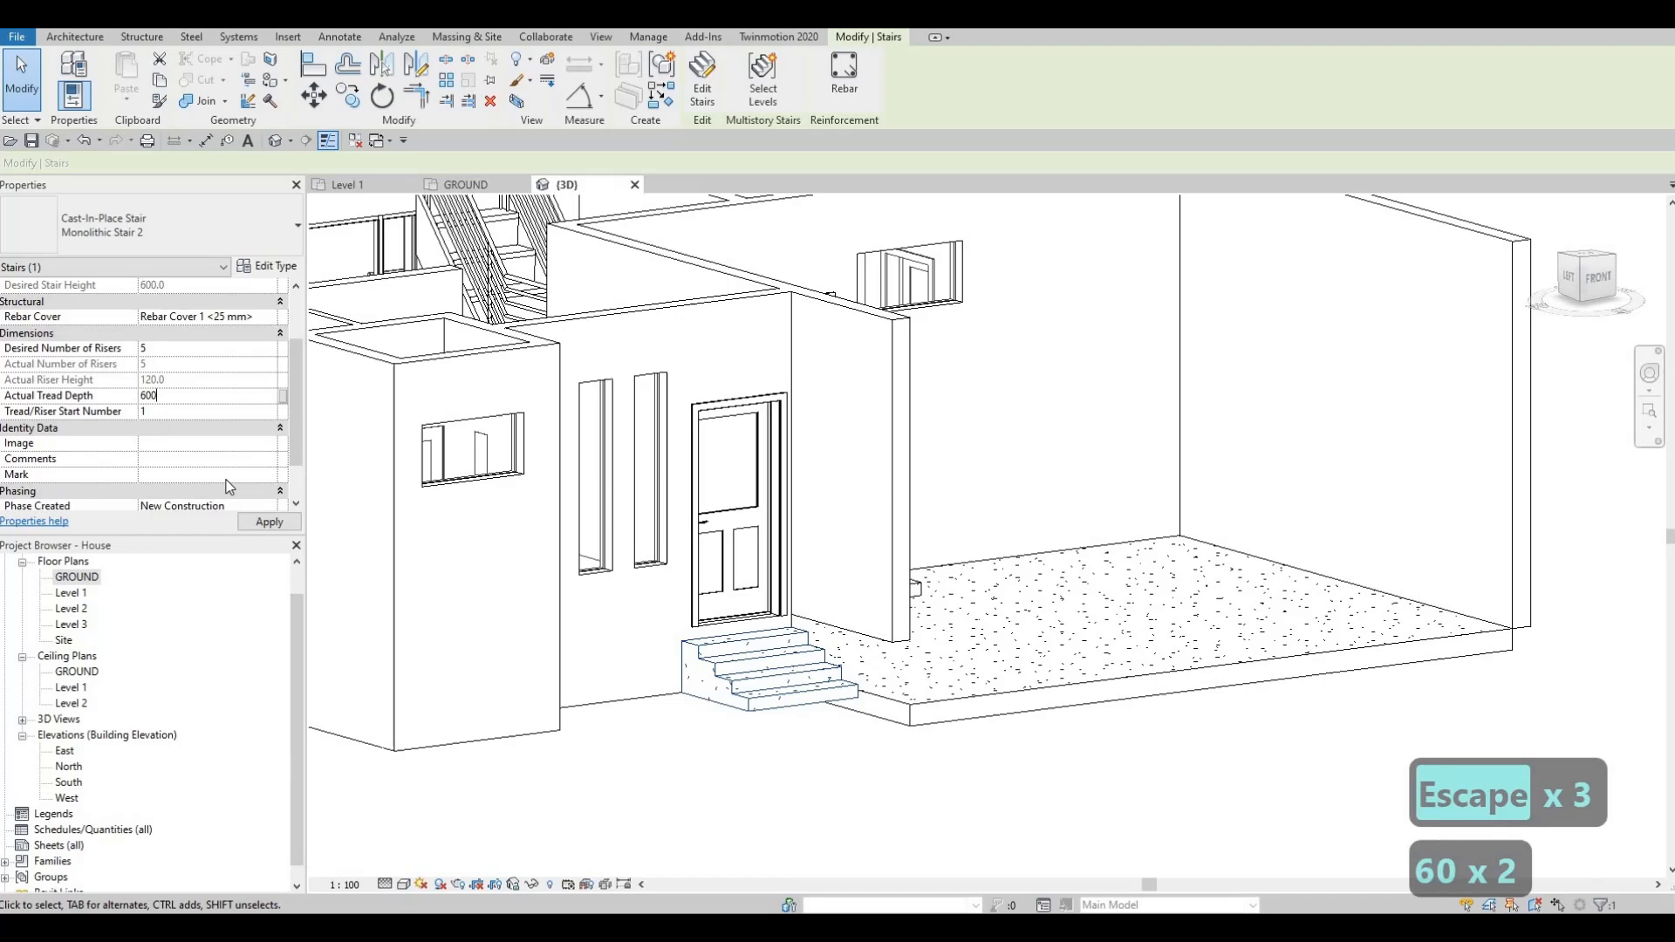
{"action": "left_click", "coordinate": [260, 519]}
{"action": "scroll", "coordinate": [435, 642], "scroll_direction": "down", "scroll_amount": 2}
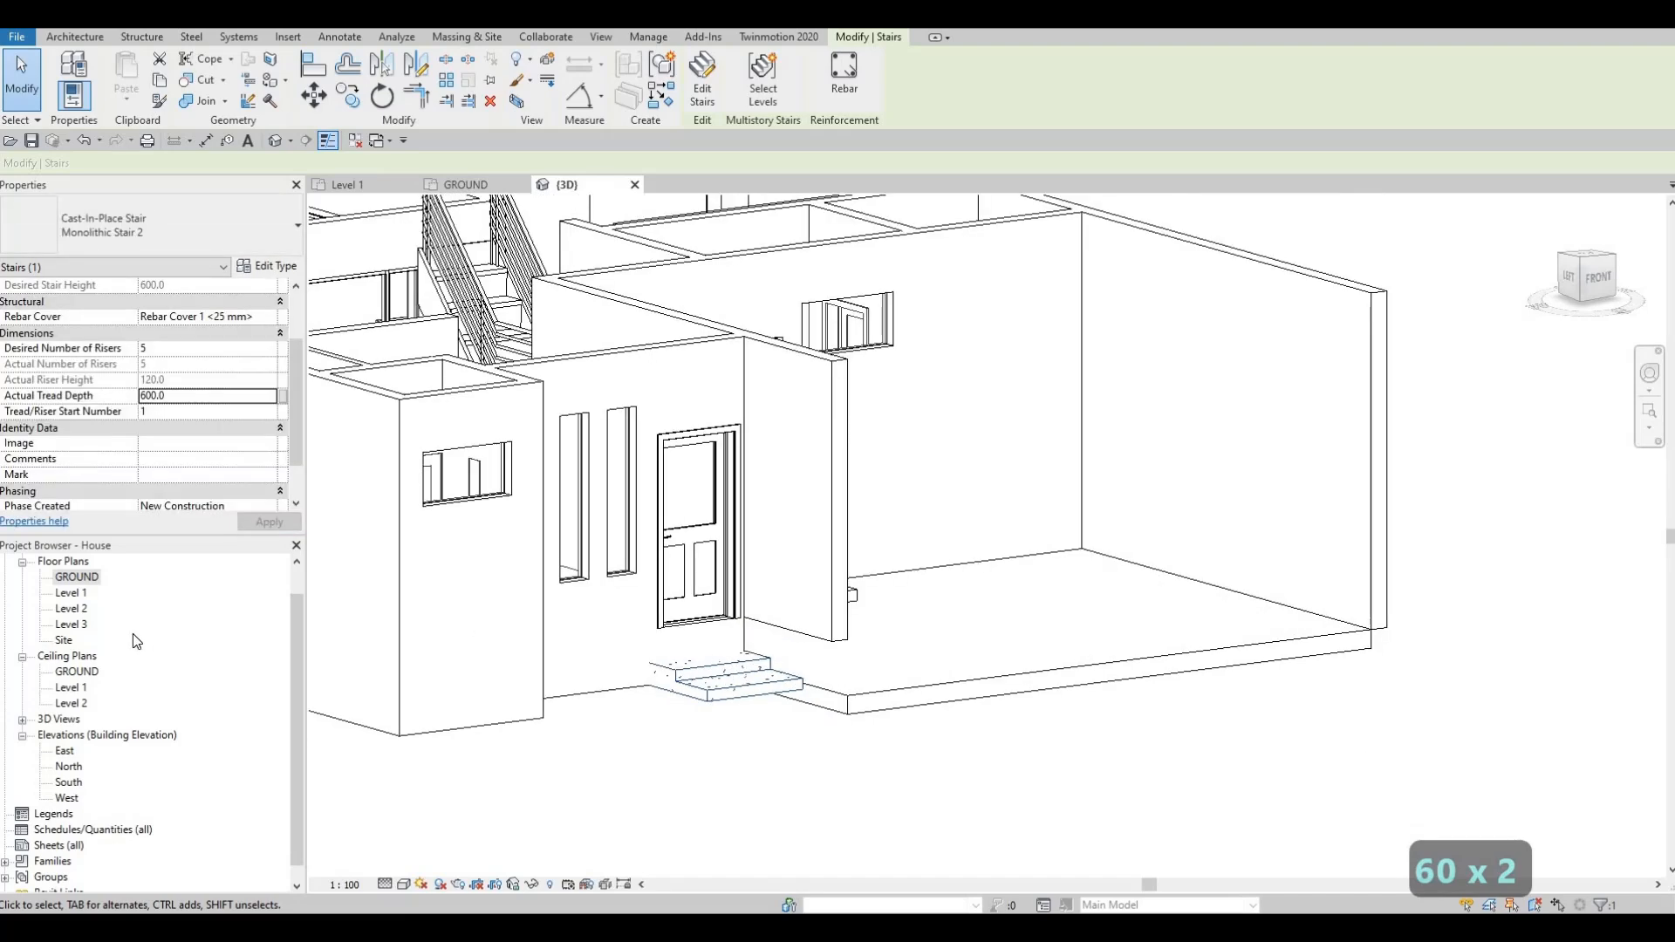
In the GROUND plan, nudge the deepened entrance stair down until it clears the door wall, and slightly to the left.
{"action": "double_click", "coordinate": [77, 576]}
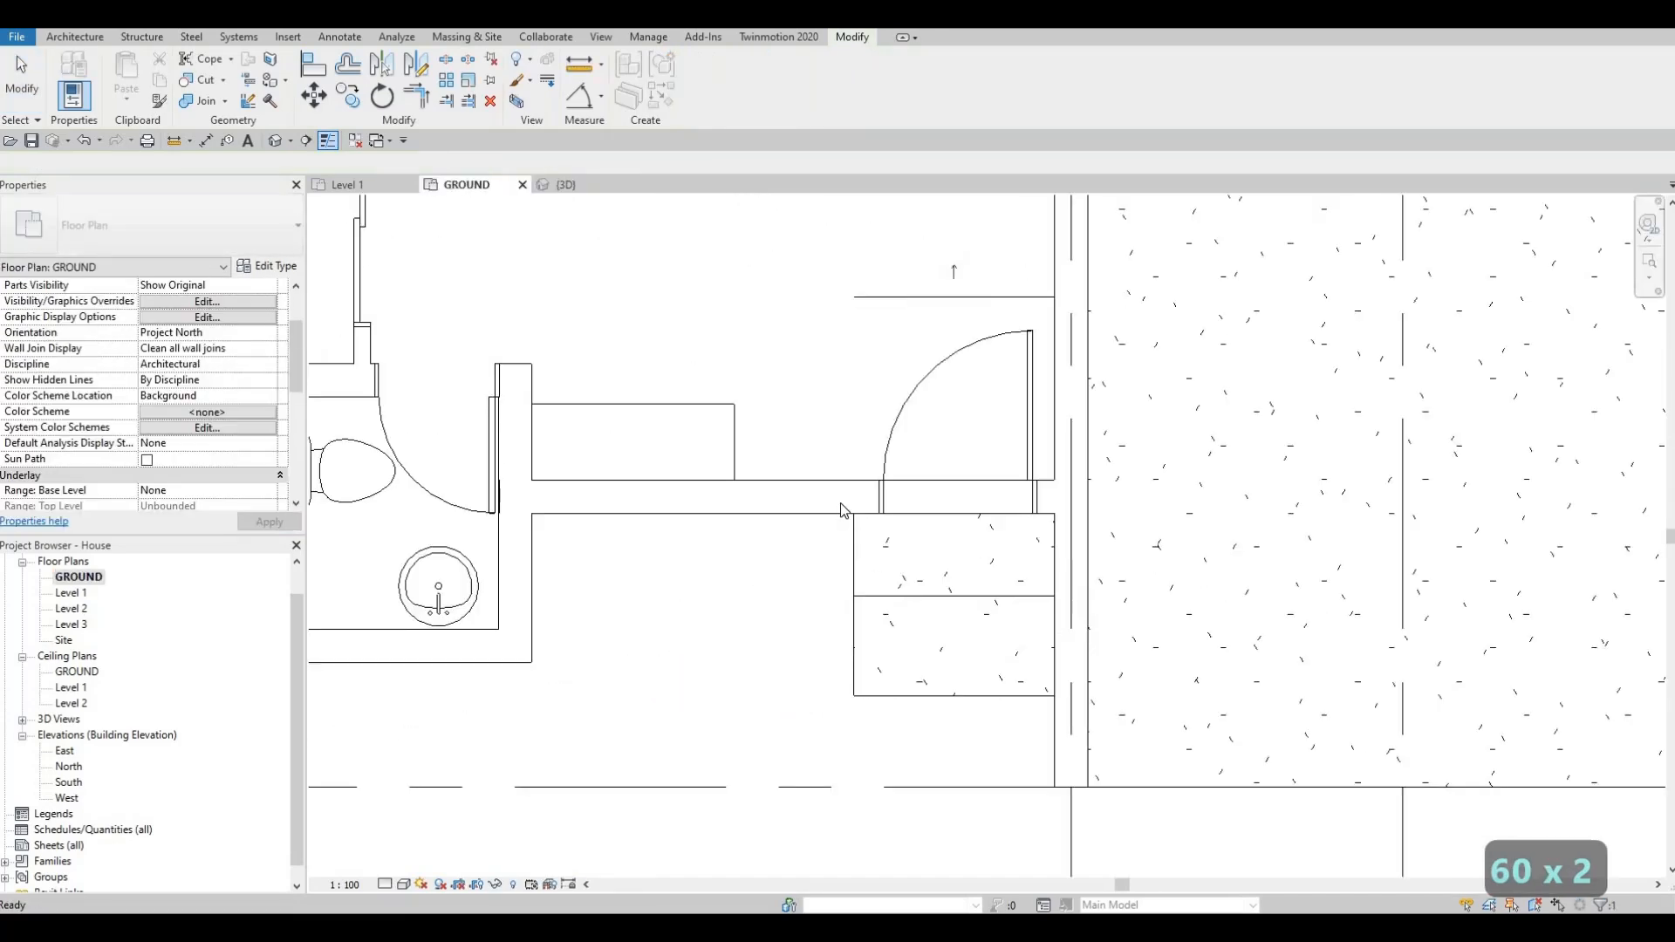
{"action": "left_click", "coordinate": [950, 521]}
{"action": "scroll", "coordinate": [947, 519], "scroll_direction": "down", "scroll_amount": 3}
{"action": "key", "text": "Escape"}
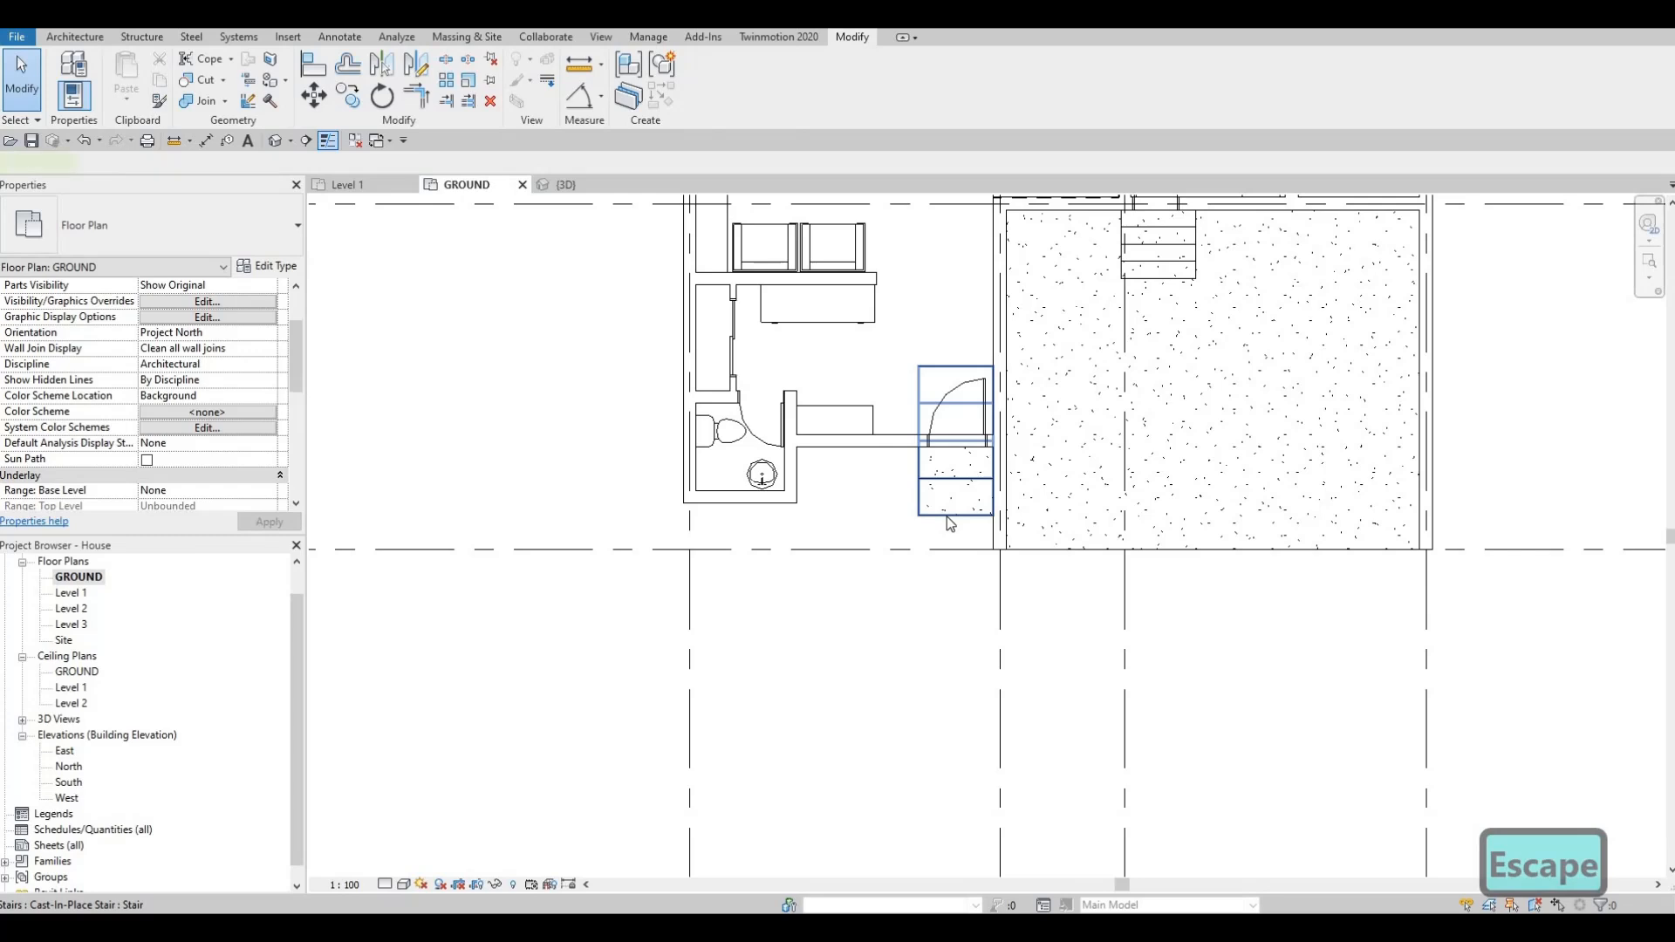
{"action": "left_click", "coordinate": [947, 518]}
{"action": "key", "text": "Down"}
{"action": "key", "text": "Down"}
{"action": "key", "text": "Down"}
{"action": "key", "text": "Down"}
{"action": "key", "text": "Down"}
{"action": "key", "text": "Down"}
{"action": "key", "text": "Down"}
{"action": "key", "text": "Down"}
{"action": "key", "text": "Down"}
{"action": "key", "text": "Down"}
{"action": "key", "text": "Down"}
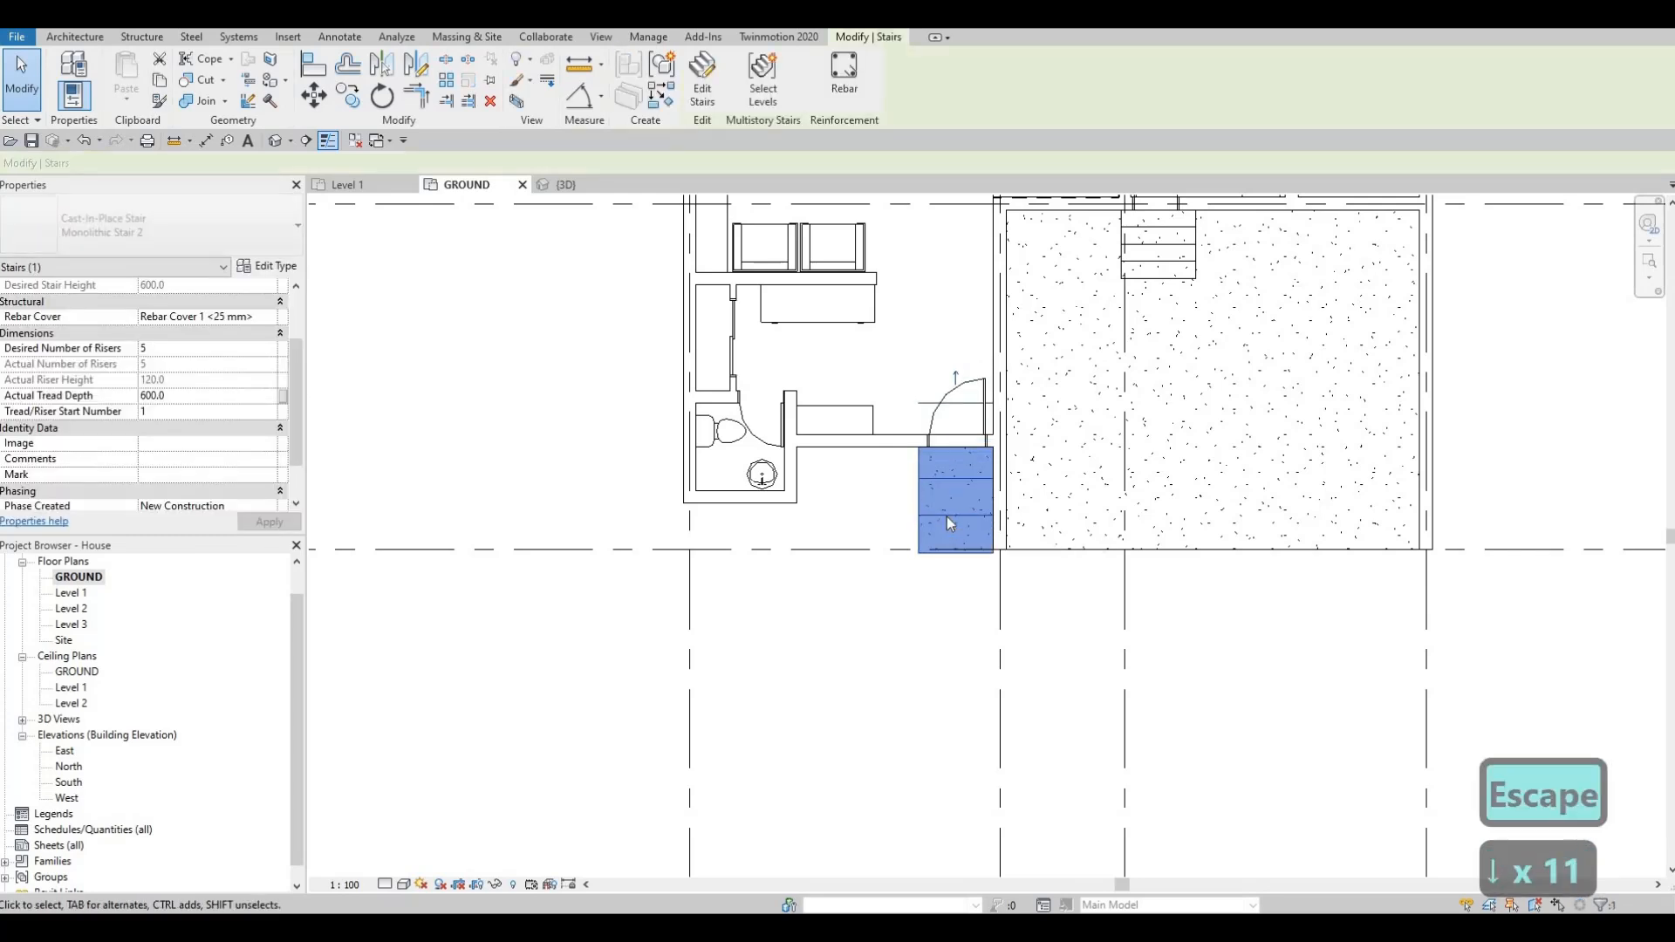
{"action": "key", "text": "Down"}
{"action": "key", "text": "Down"}
{"action": "key", "text": "Down"}
{"action": "key", "text": "Down"}
{"action": "key", "text": "Down"}
{"action": "key", "text": "Down"}
{"action": "key", "text": "Down"}
{"action": "key", "text": "Down"}
{"action": "key", "text": "Down"}
{"action": "key", "text": "Down"}
{"action": "key", "text": "Down"}
{"action": "key", "text": "Down"}
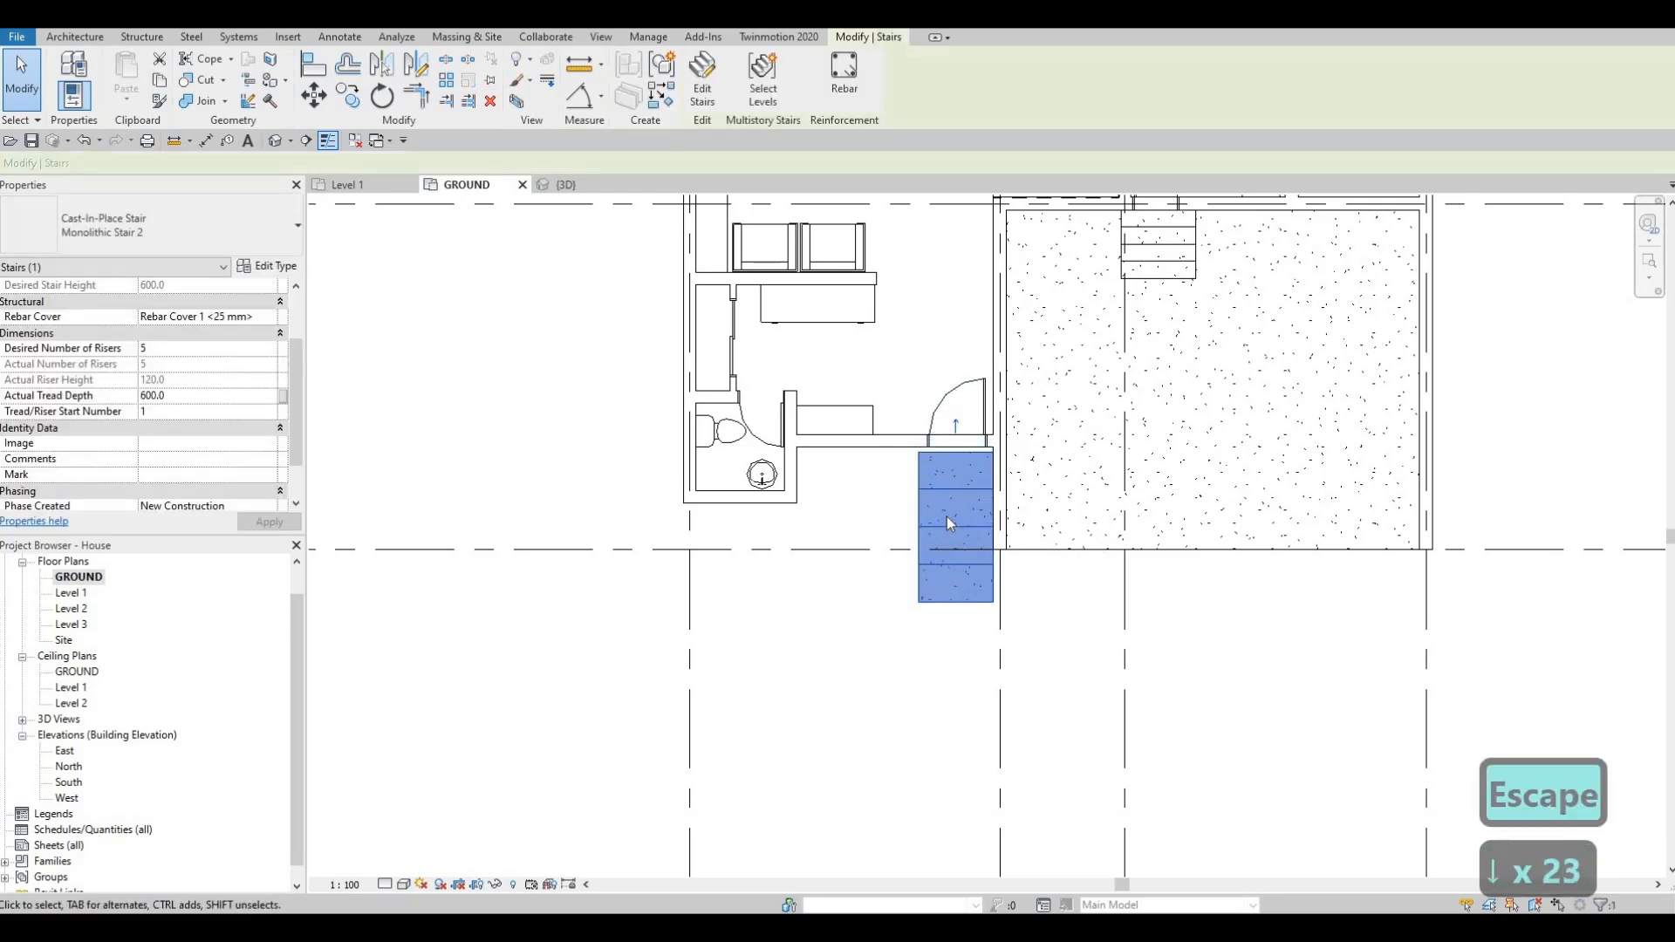
{"action": "key", "text": "Left"}
{"action": "key", "text": "Escape"}
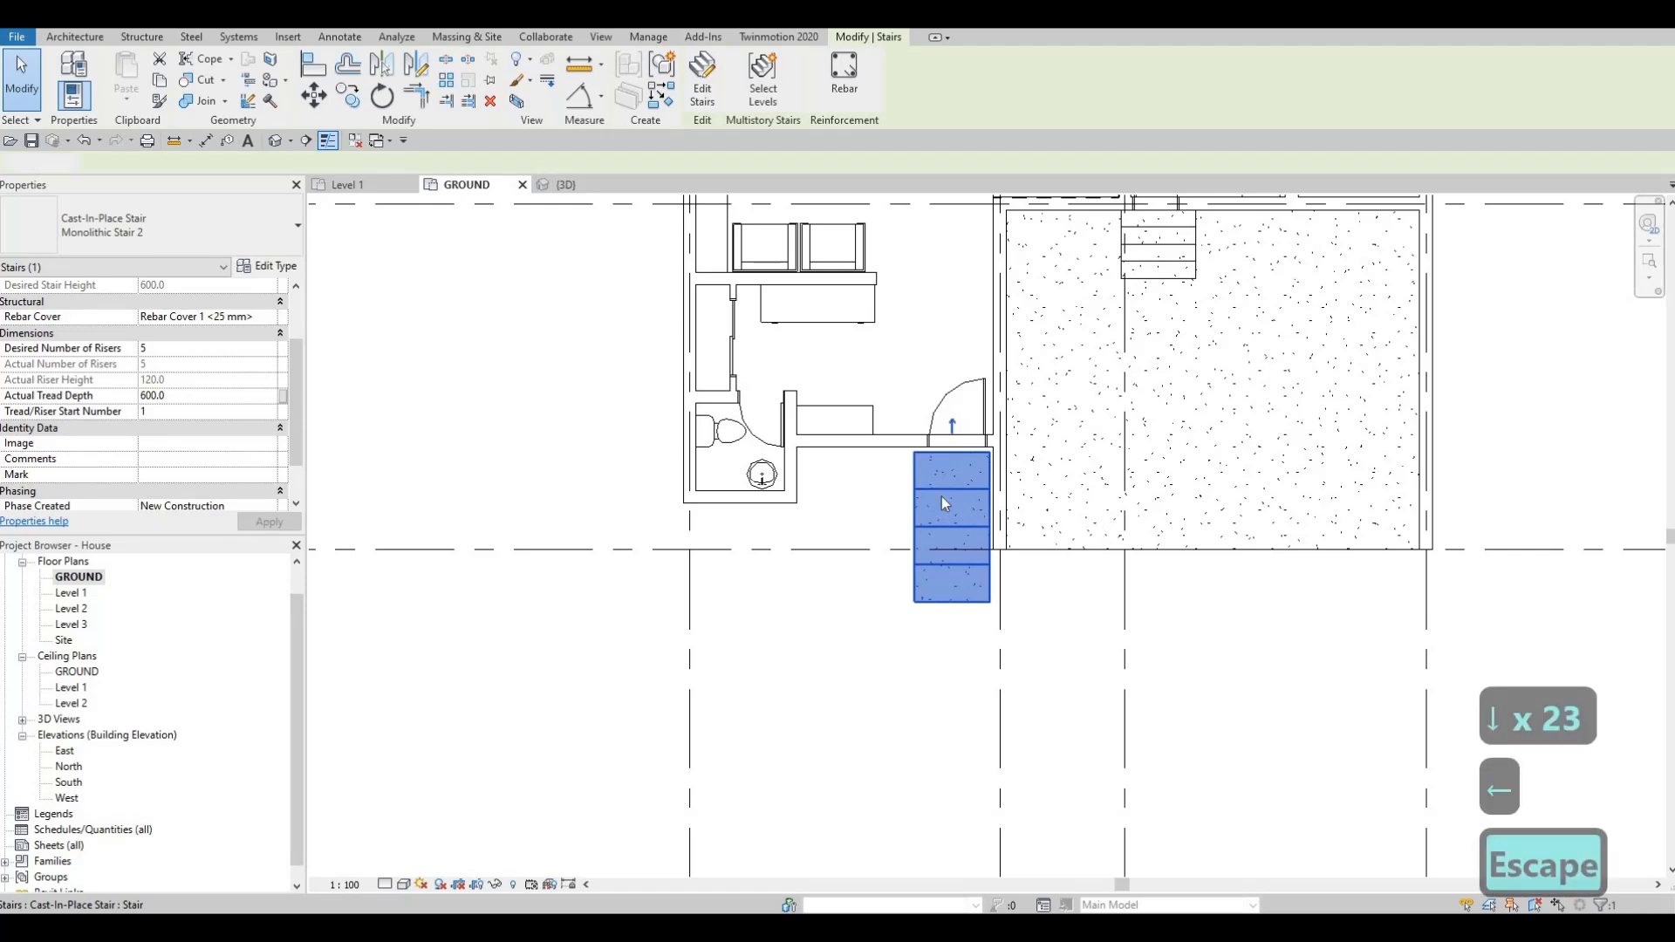
{"action": "key", "text": "Escape"}
Align the deepened stair's upper edge with the exterior wall face at the entrance door.
{"action": "key", "text": "a"}
{"action": "key", "text": "l"}
{"action": "scroll", "coordinate": [1003, 502], "scroll_direction": "up", "scroll_amount": 1}
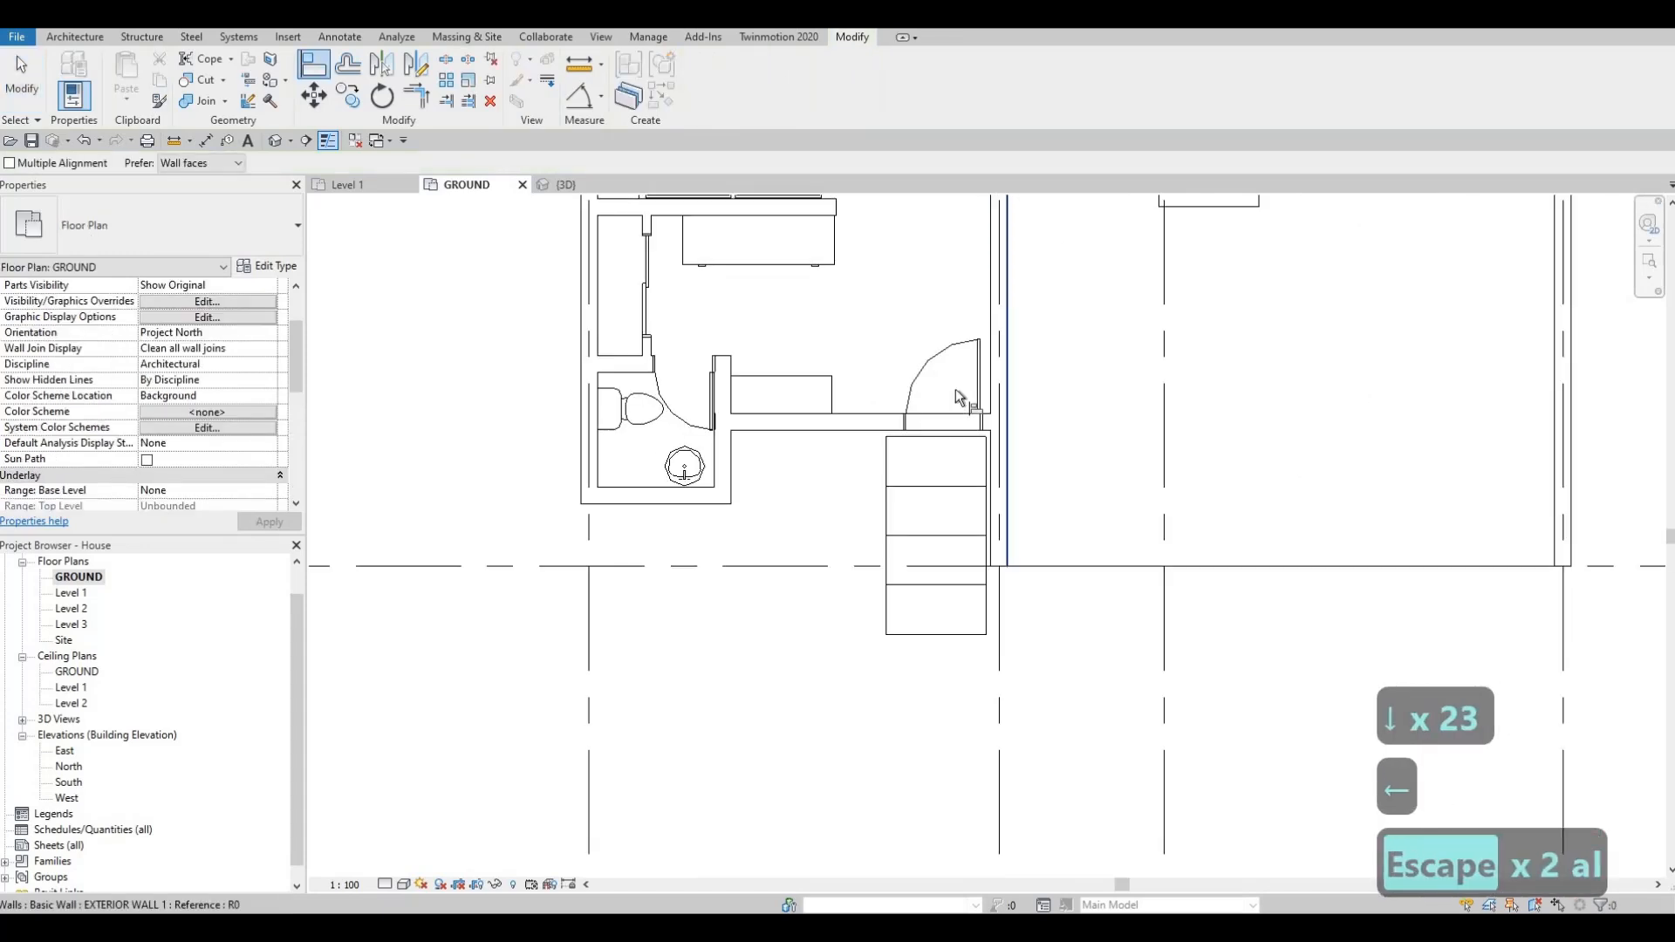
{"action": "scroll", "coordinate": [957, 394], "scroll_direction": "up", "scroll_amount": 3}
{"action": "left_click", "coordinate": [977, 360]}
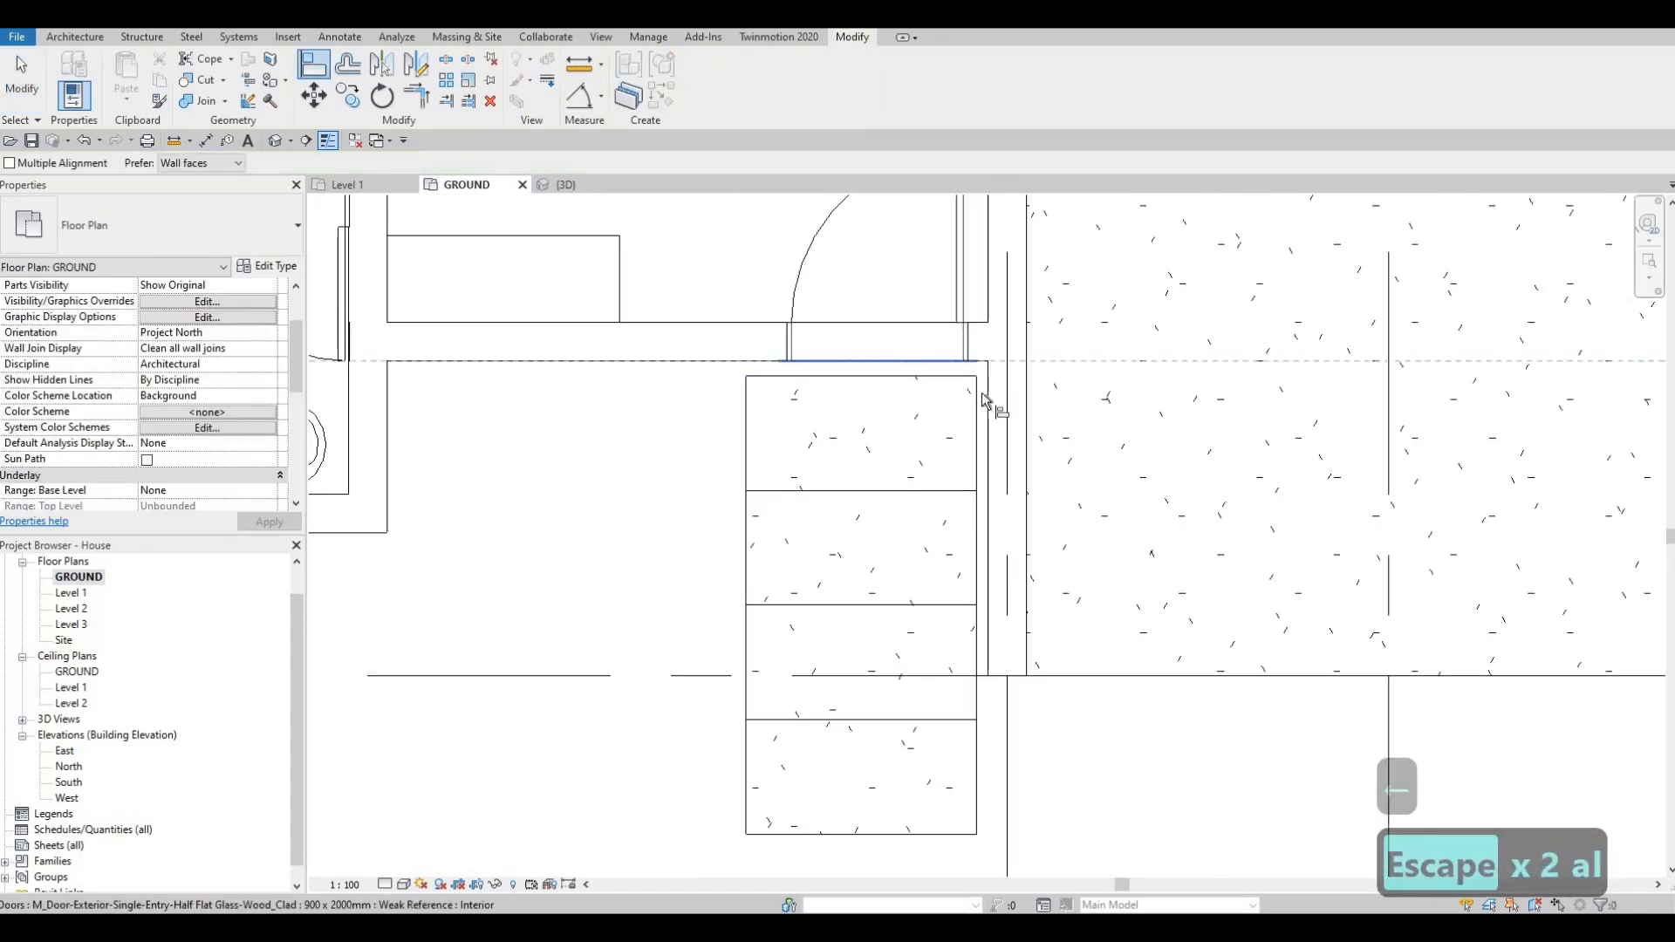
{"action": "left_click", "coordinate": [968, 377]}
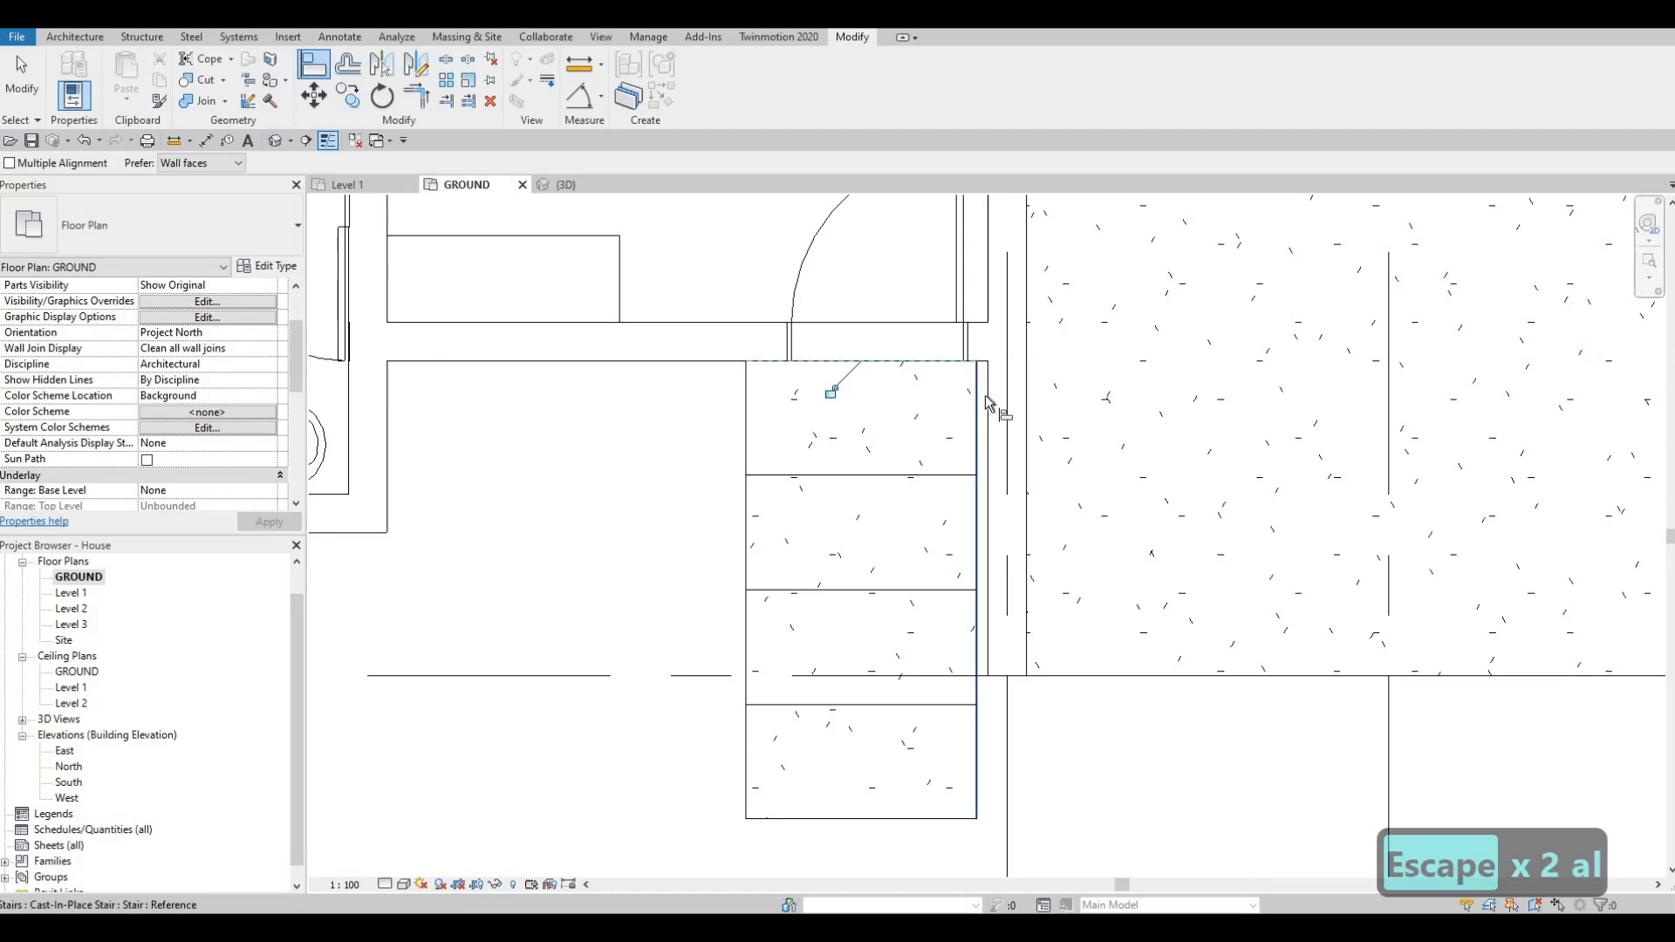
Align the side edge of the front entrance stair with the adjacent wall face in the ground floor plan.
{"action": "left_click", "coordinate": [988, 410]}
{"action": "left_click", "coordinate": [970, 437]}
{"action": "scroll", "coordinate": [960, 605], "scroll_direction": "down", "scroll_amount": 4}
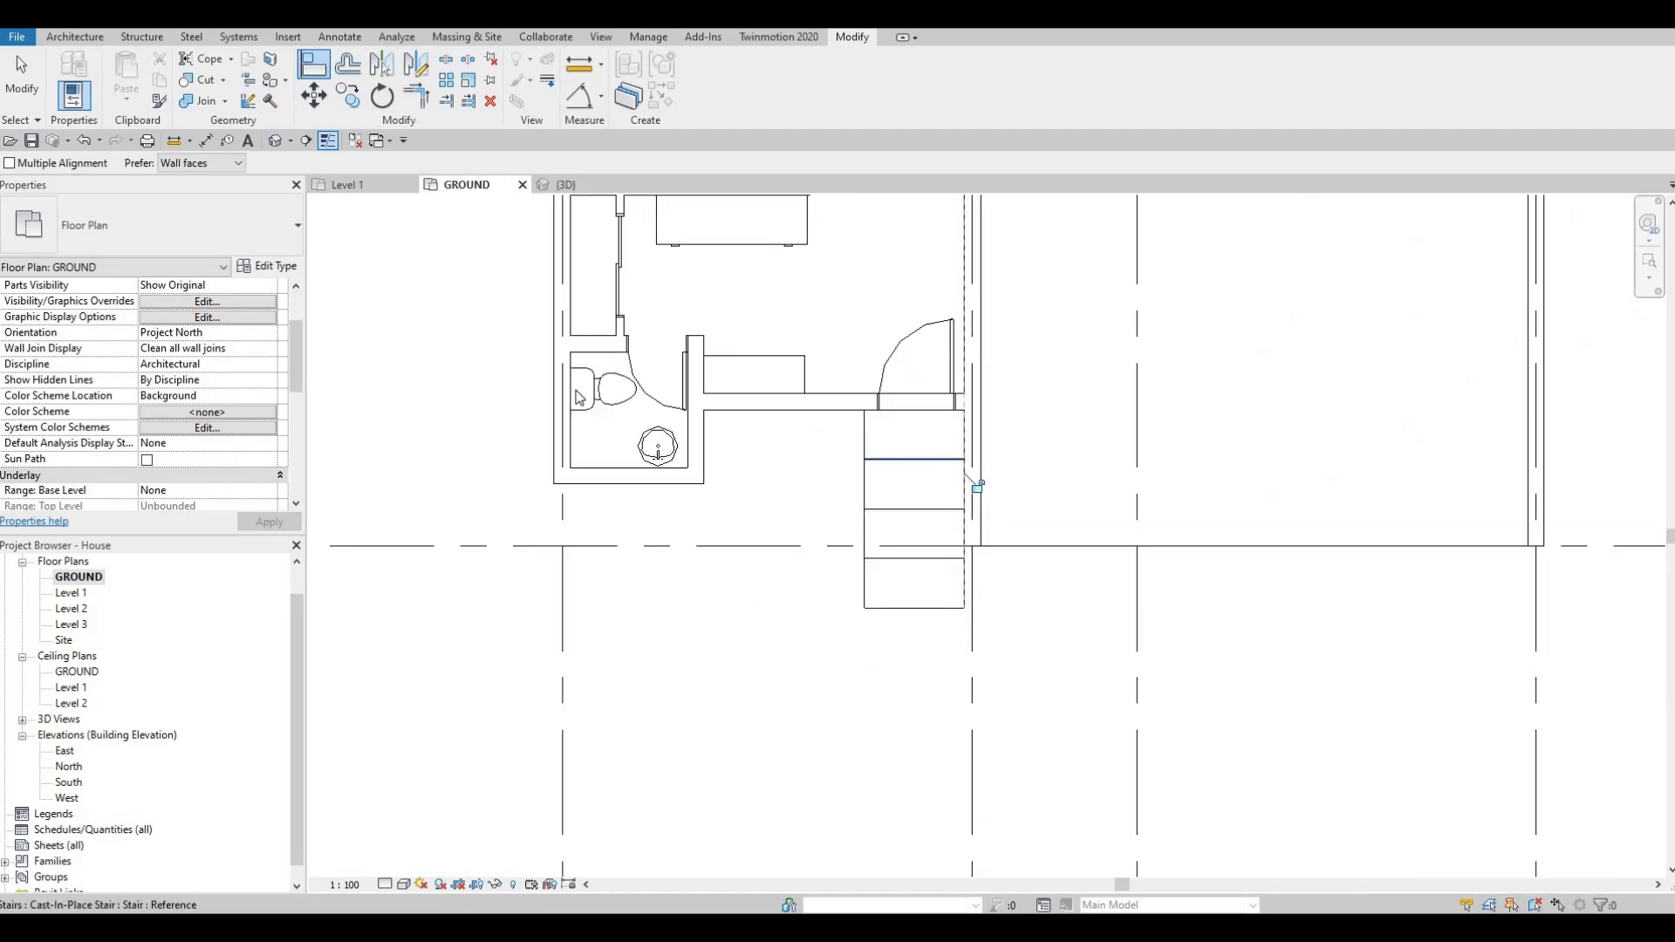
{"action": "key", "text": "Escape"}
{"action": "key", "text": "Escape"}
Open the 3D view close up on the front entrance stair and select that stair.
{"action": "left_click", "coordinate": [576, 186]}
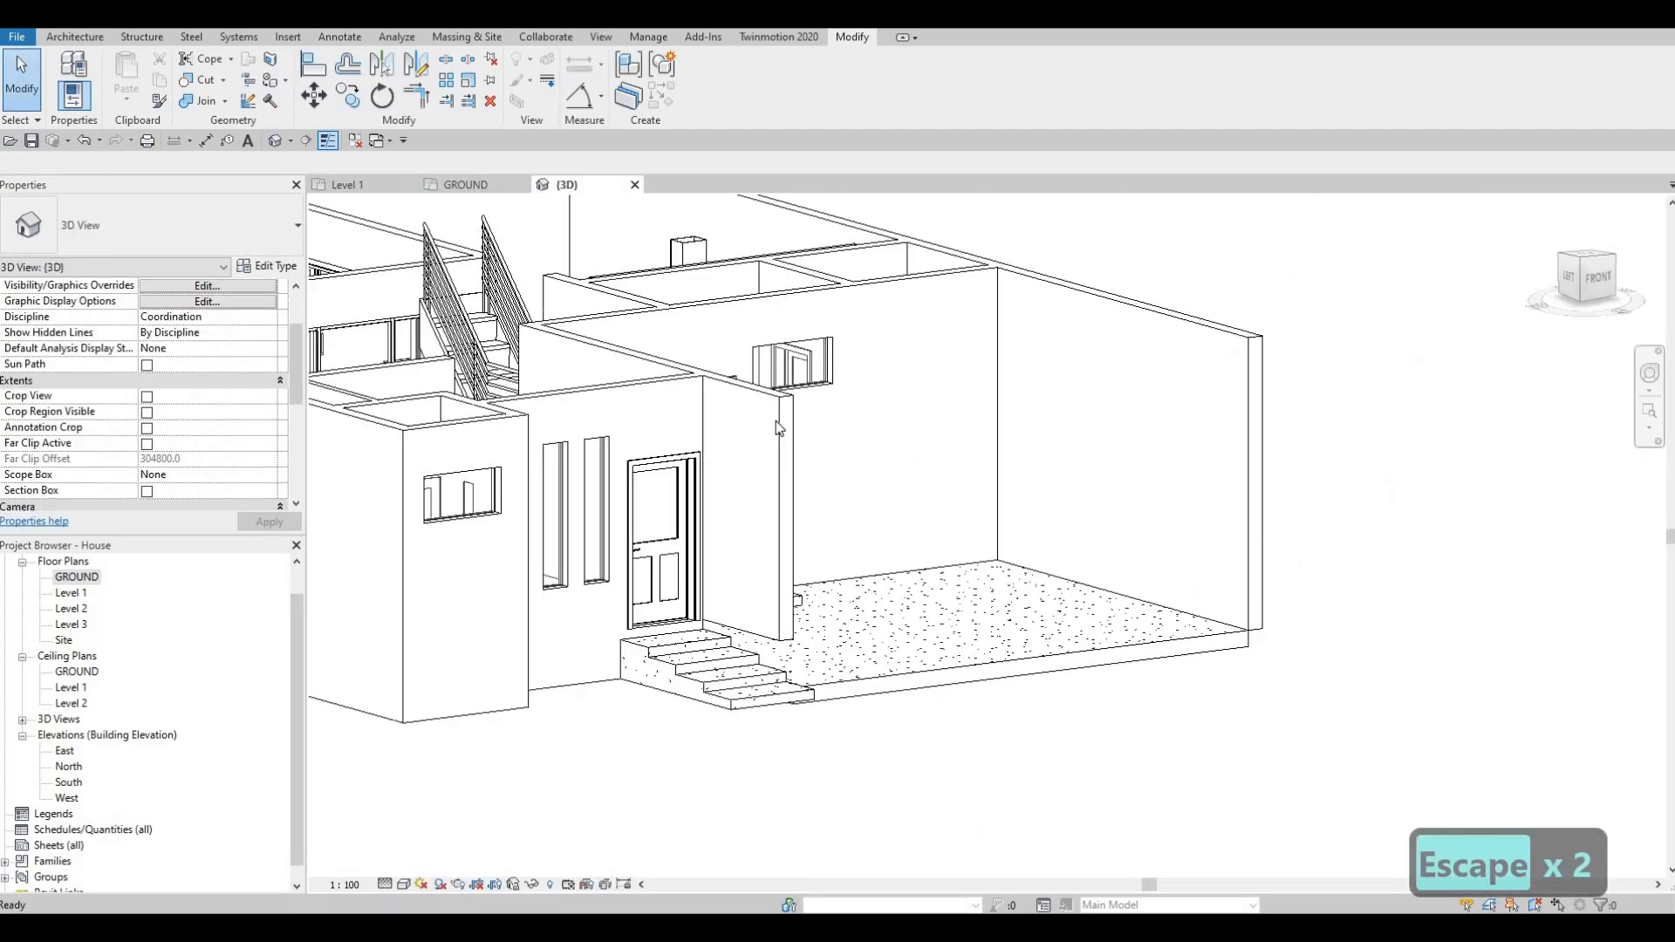
{"action": "scroll", "coordinate": [706, 596], "scroll_direction": "up", "scroll_amount": 3}
{"action": "scroll", "coordinate": [706, 595], "scroll_direction": "up", "scroll_amount": 2}
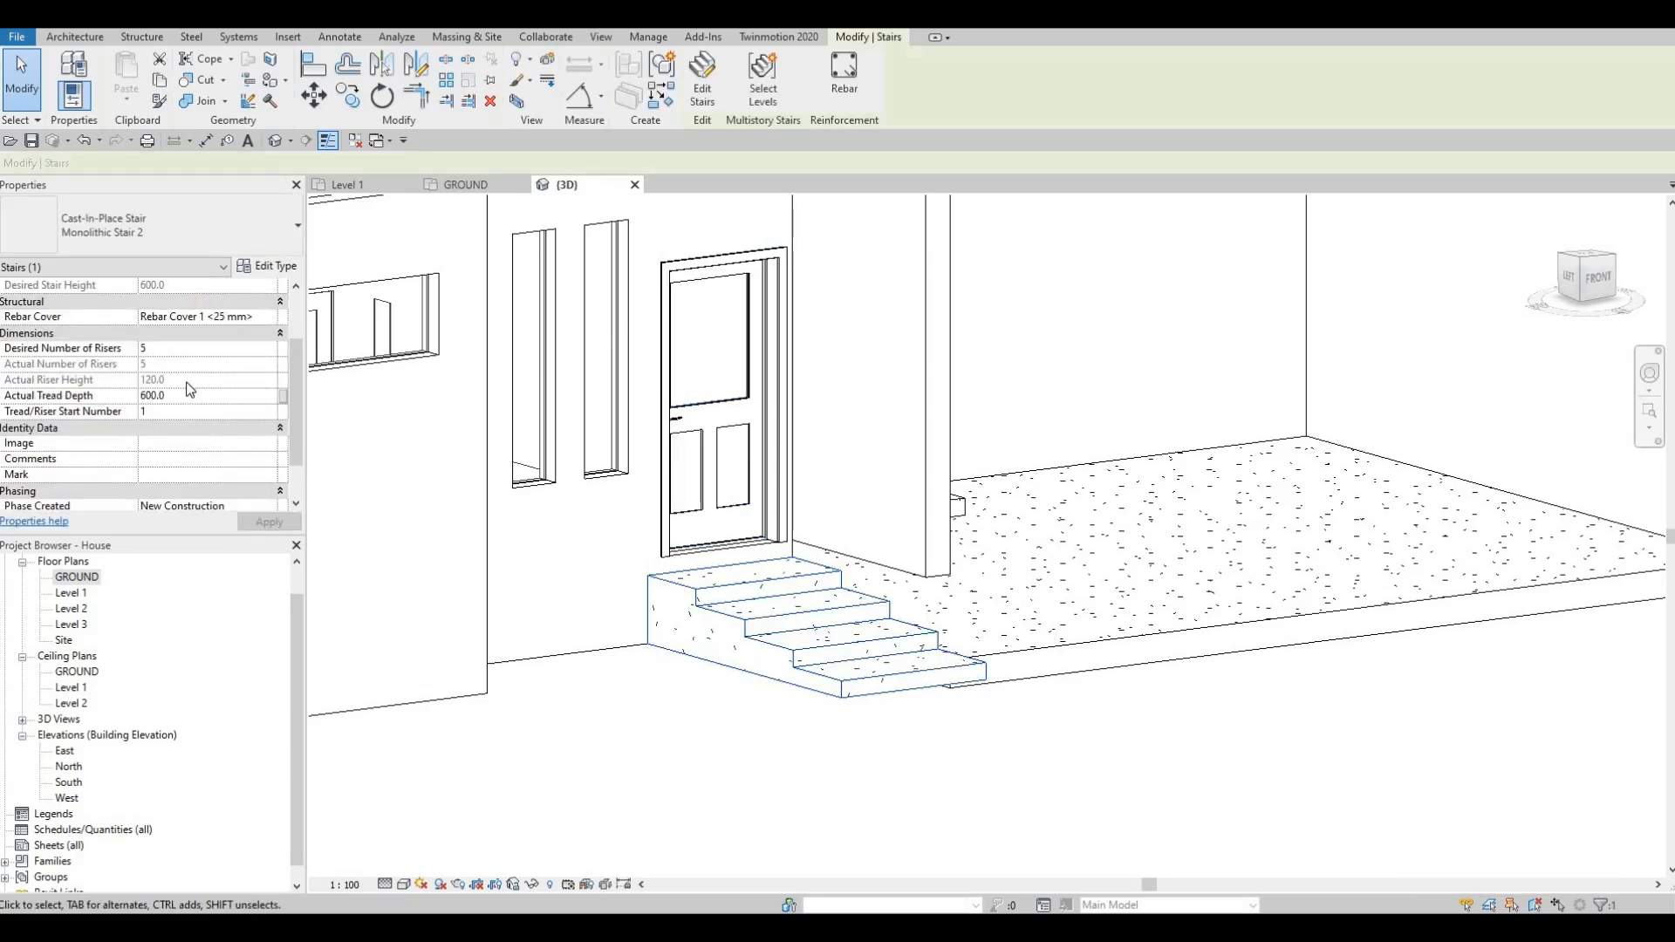
{"action": "left_click", "coordinate": [267, 266]}
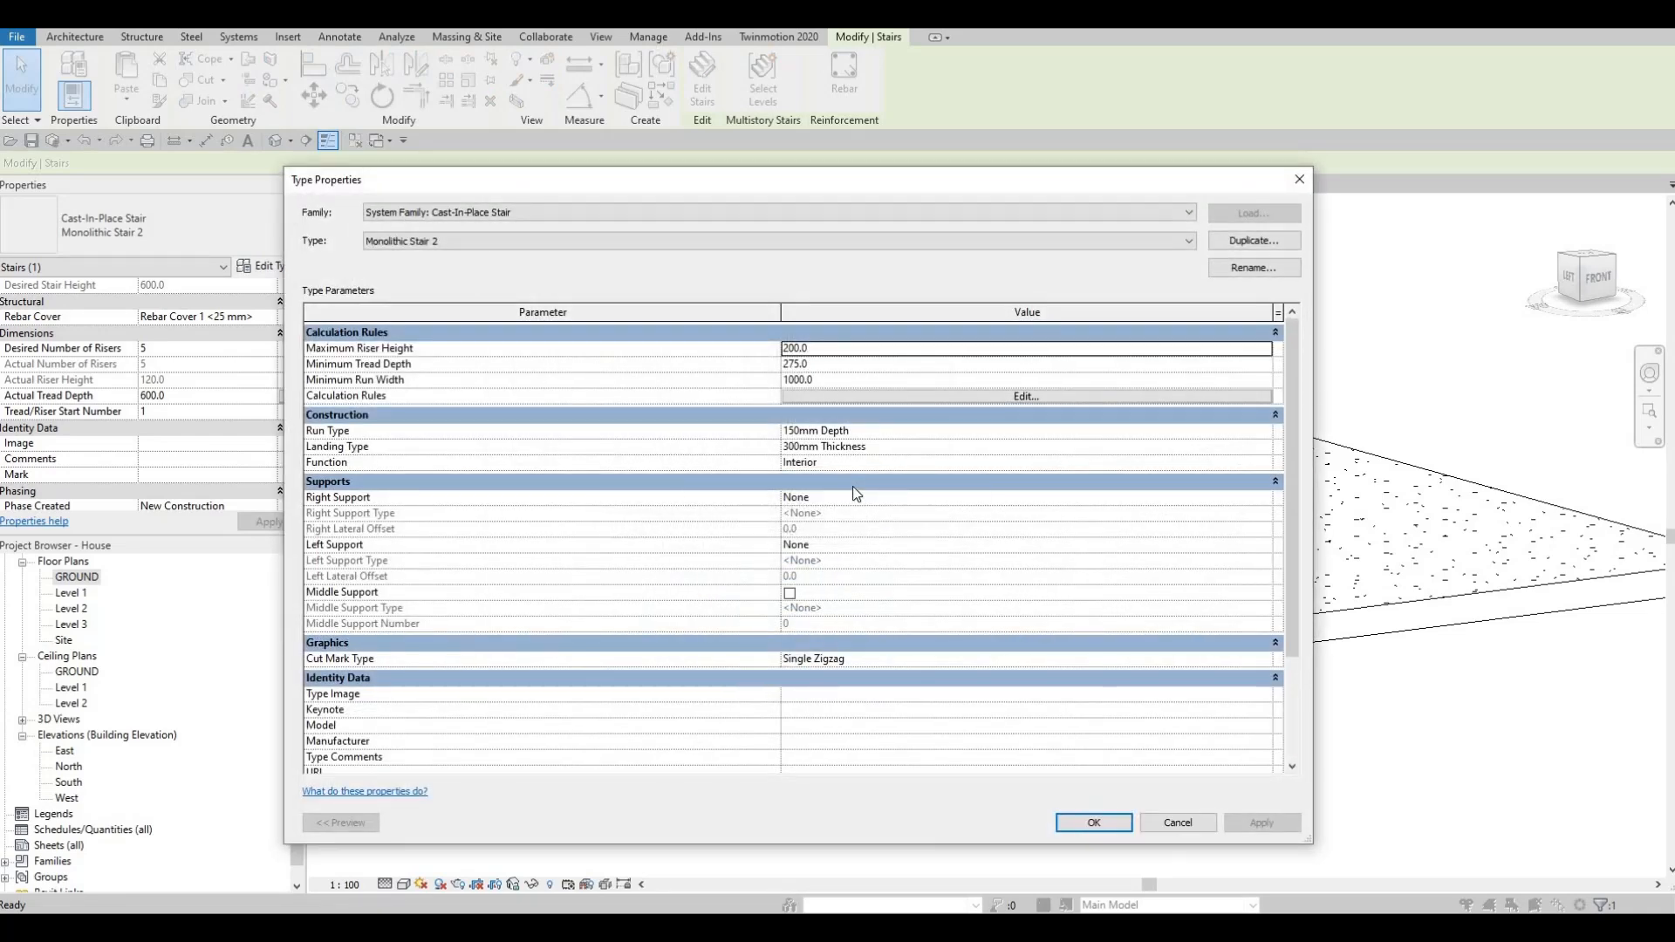
{"action": "left_click", "coordinate": [828, 347]}
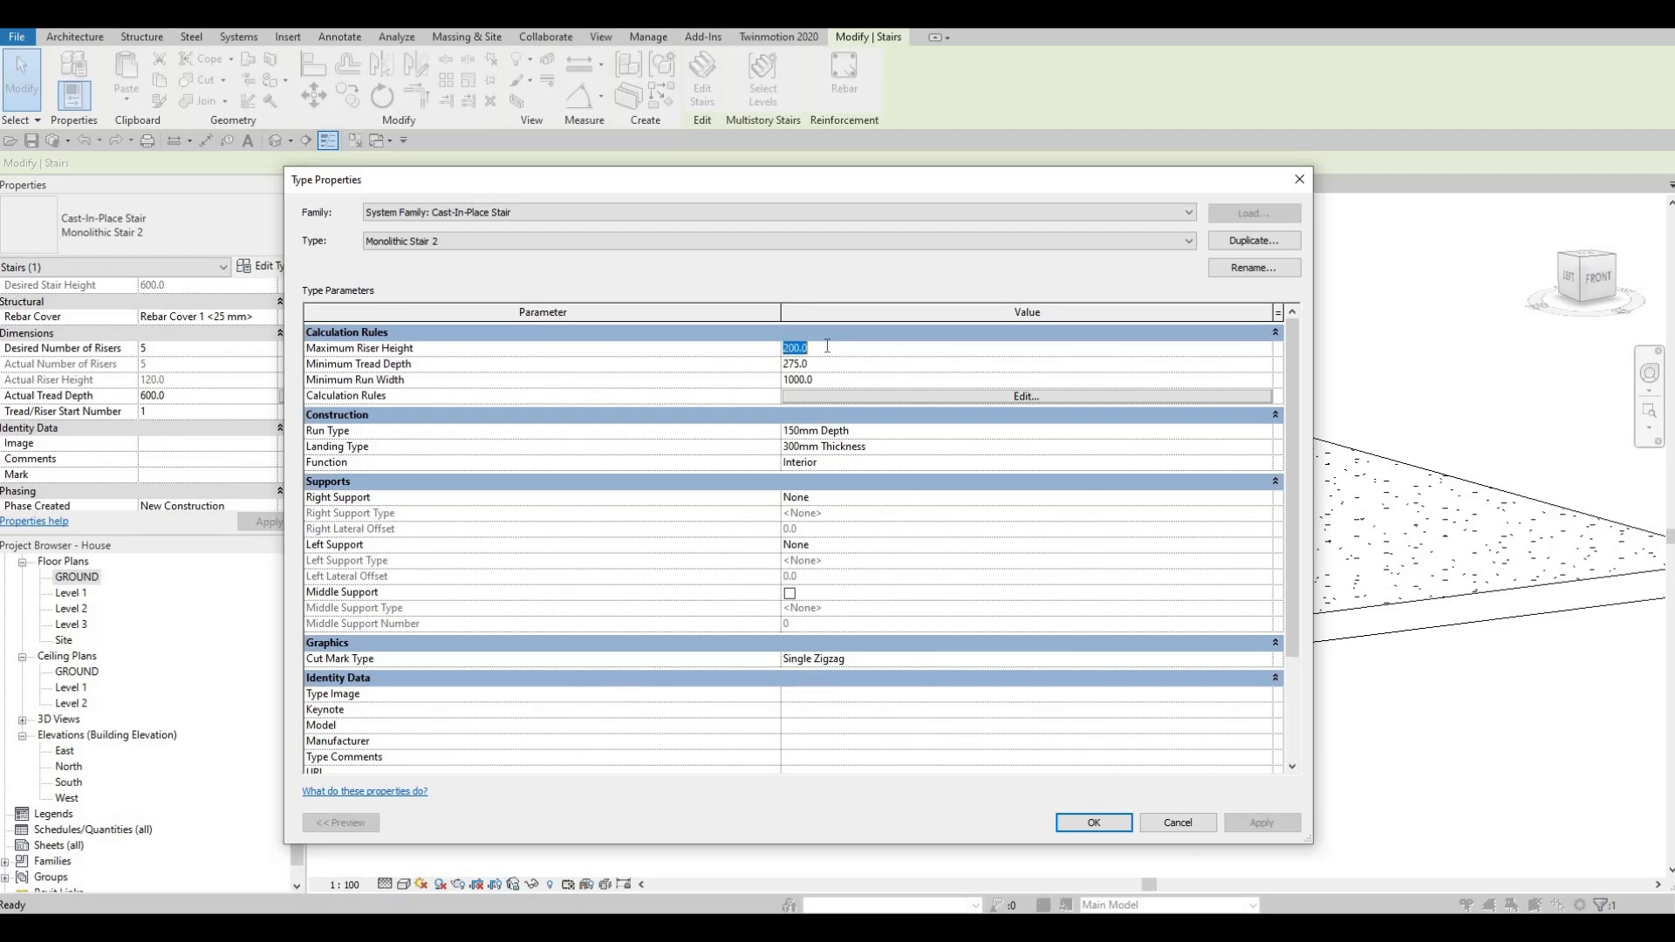
{"action": "left_click", "coordinate": [913, 394]}
{"action": "key", "text": "Escape"}
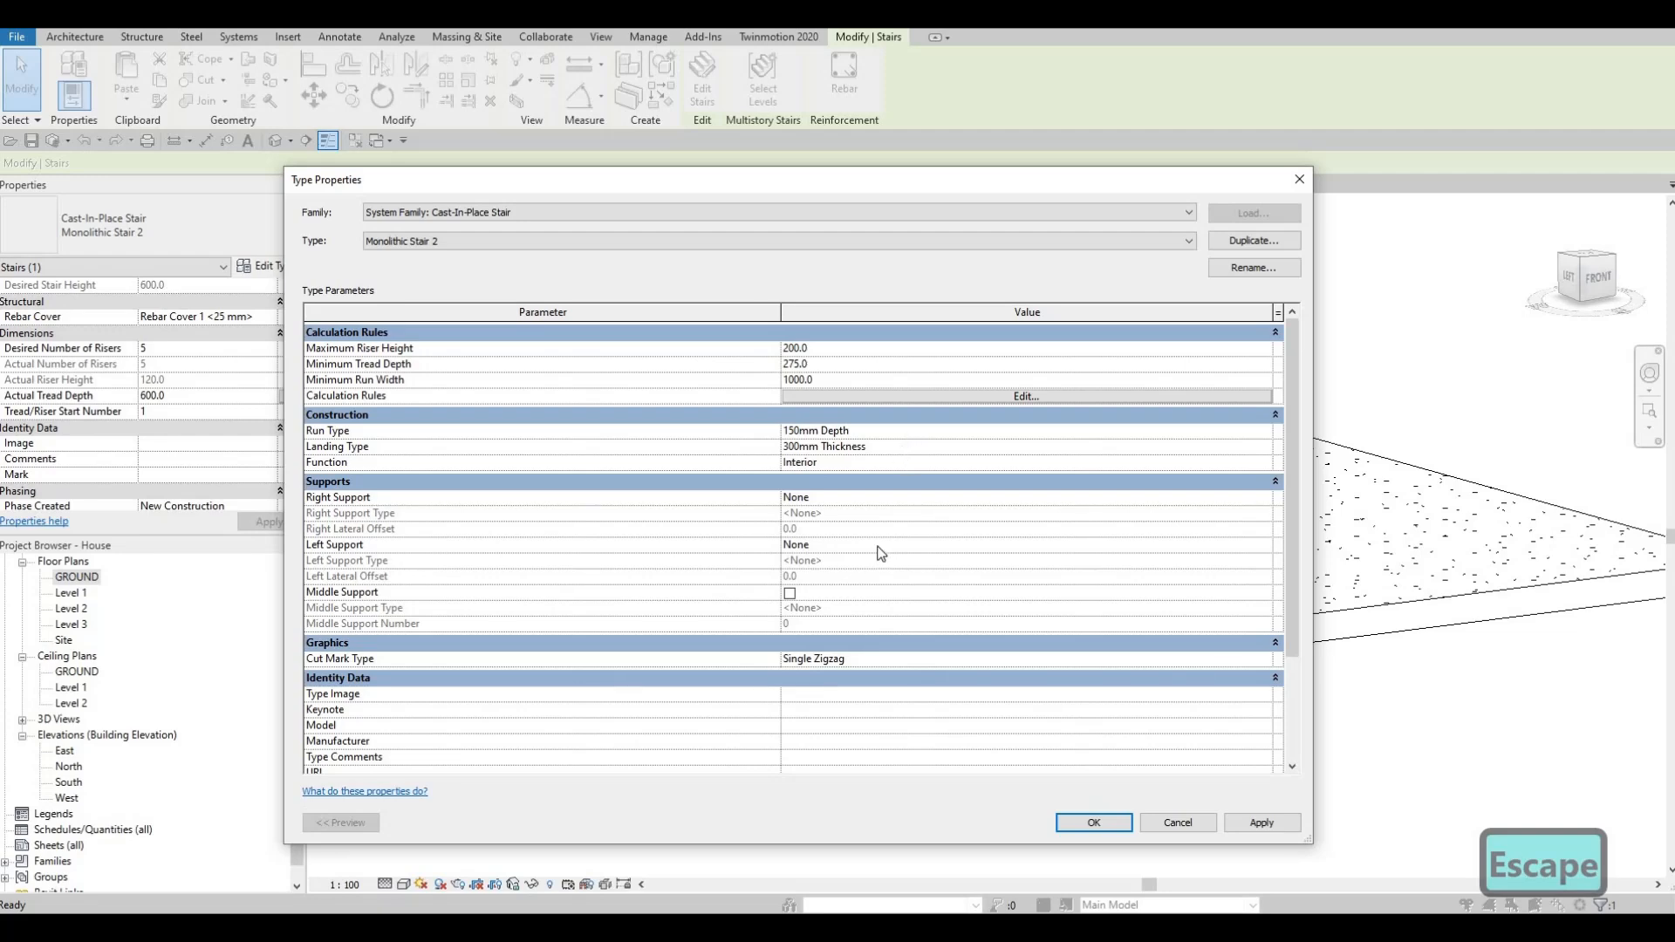
{"action": "scroll", "coordinate": [881, 554], "scroll_direction": "down", "scroll_amount": 3}
{"action": "key", "text": "Escape"}
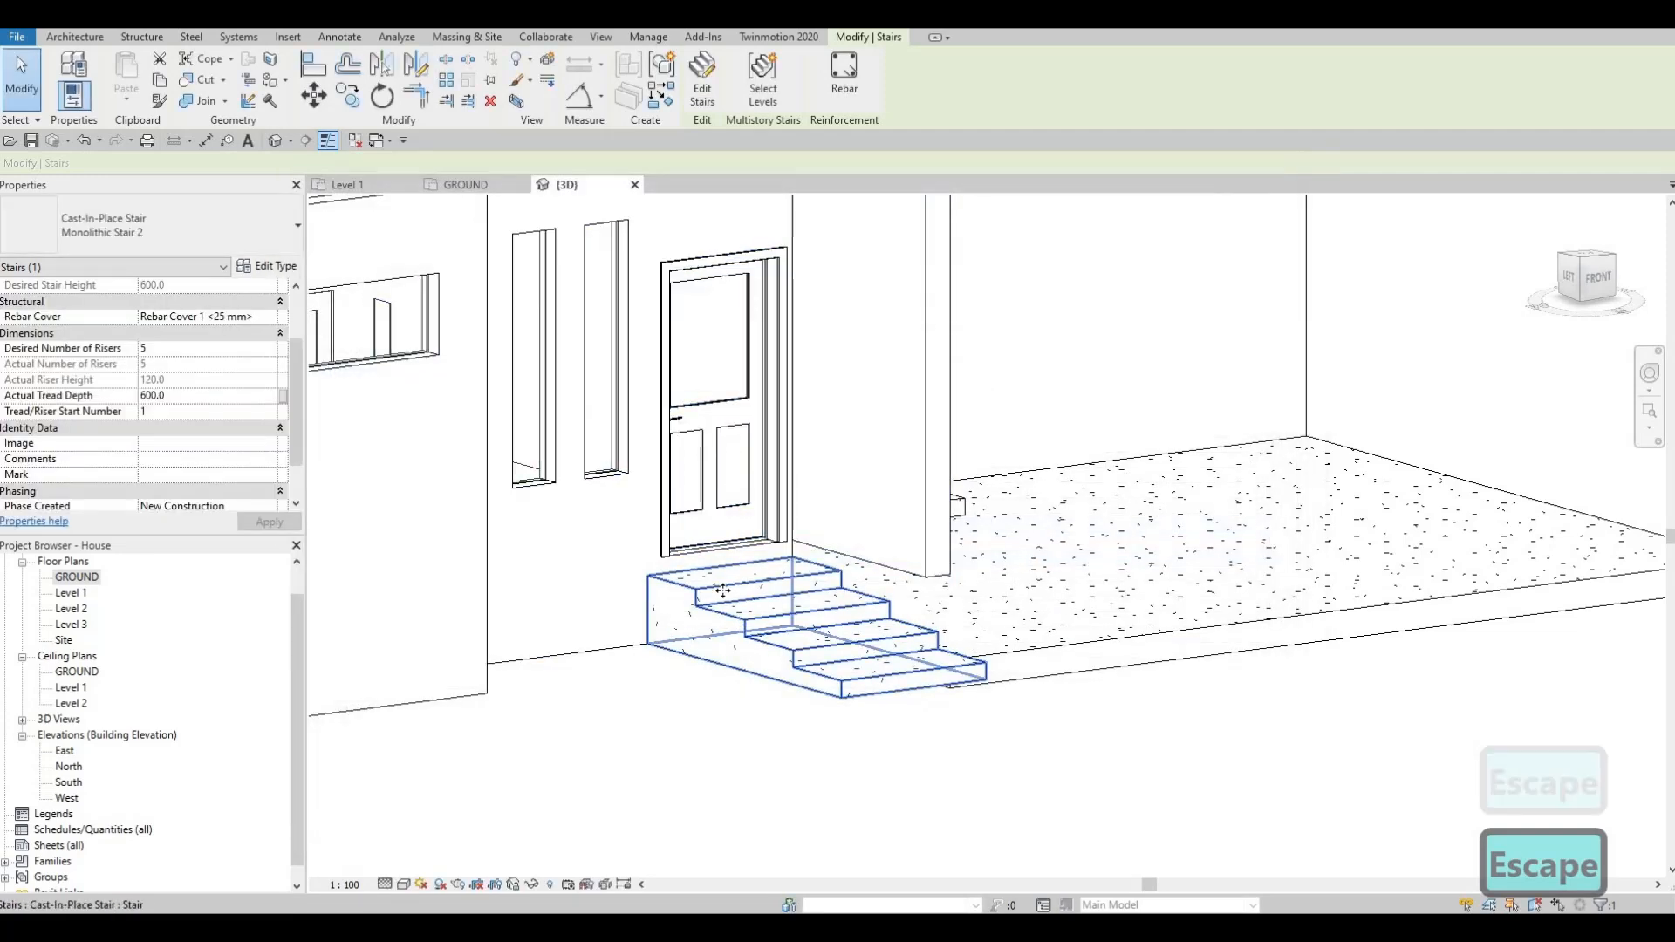
{"action": "key", "text": "Escape"}
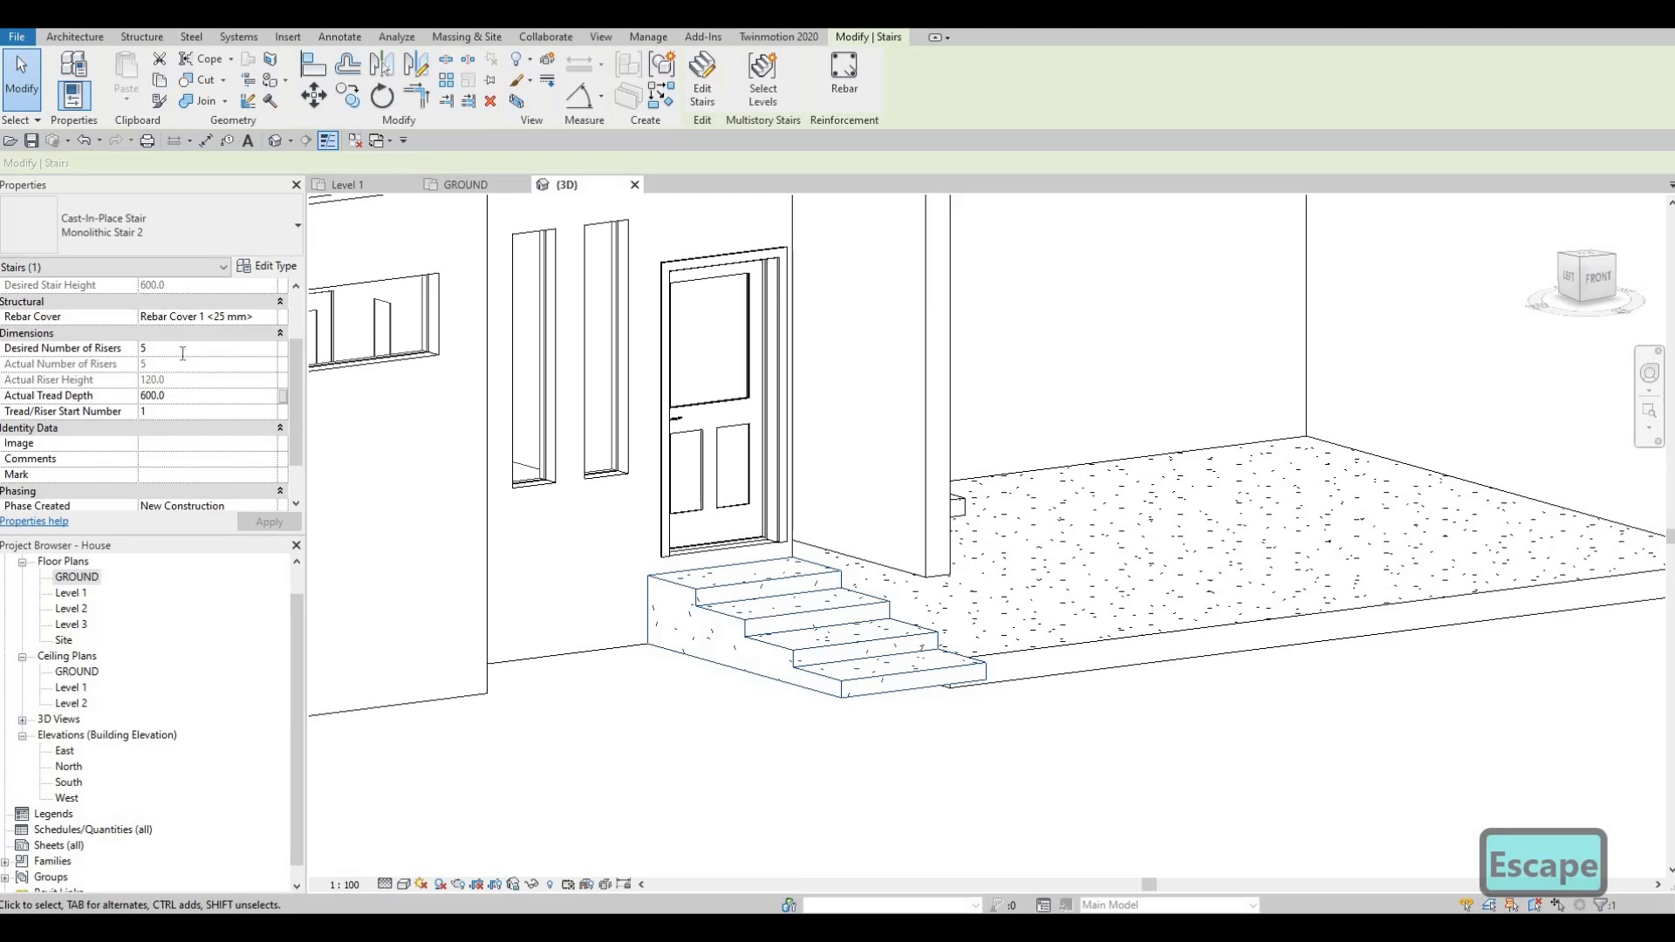
Try a desired number of risers of 6 and 7 on the front entrance stair.
{"action": "type", "text": "6"}
{"action": "key", "text": "Return"}
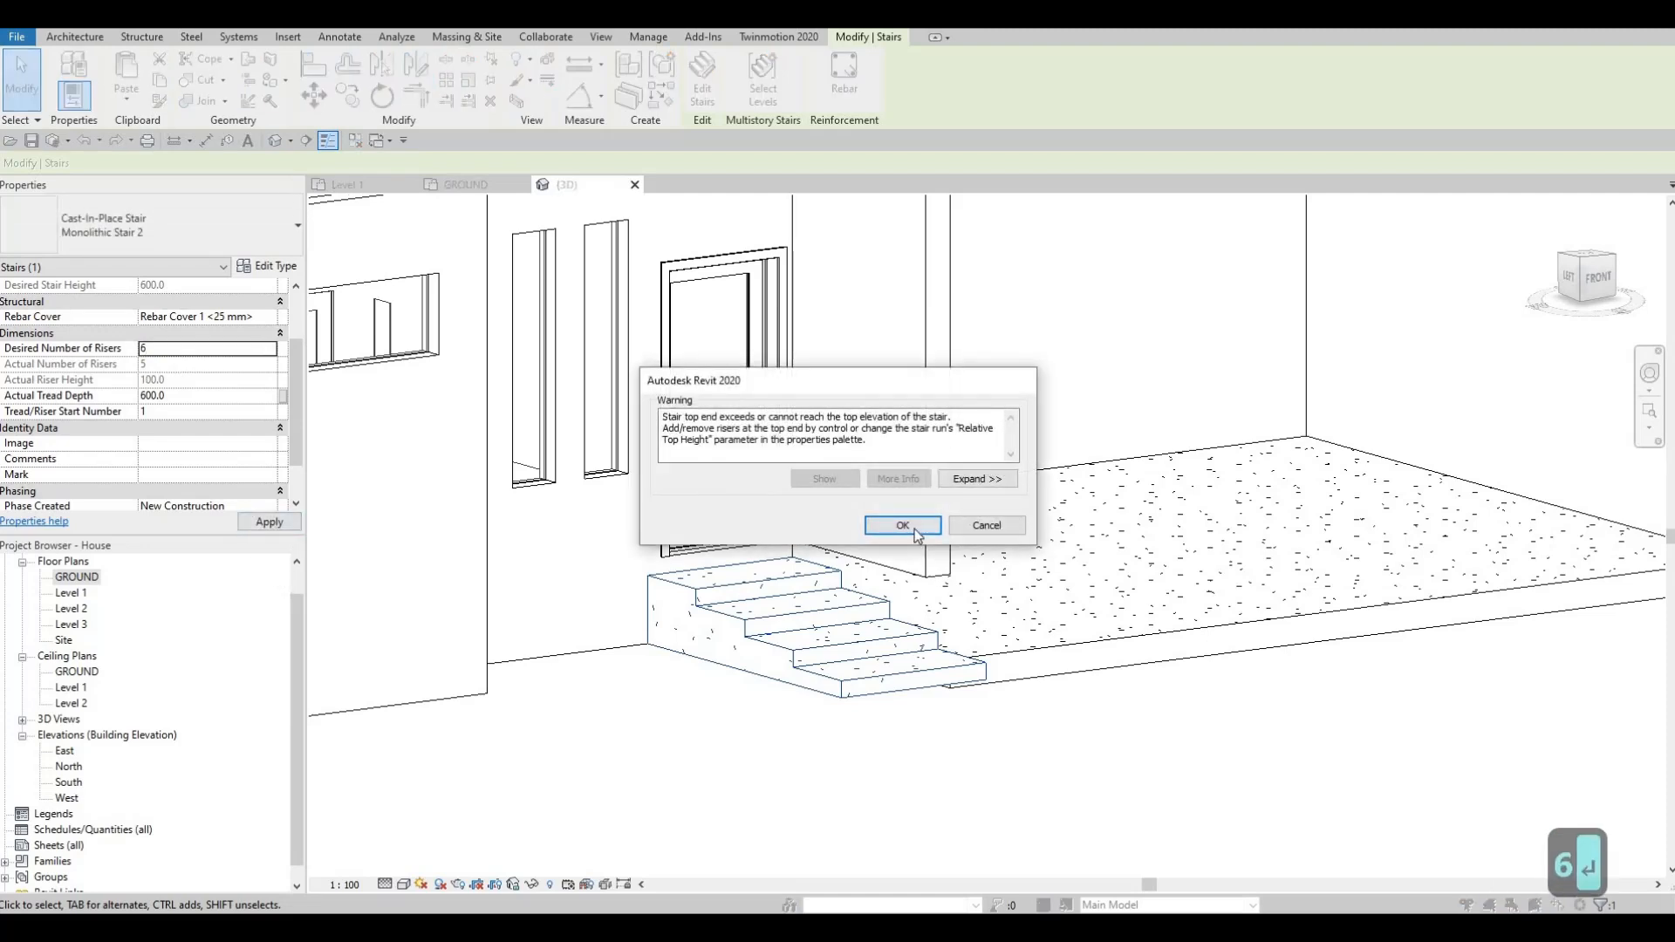
{"action": "left_click", "coordinate": [915, 530]}
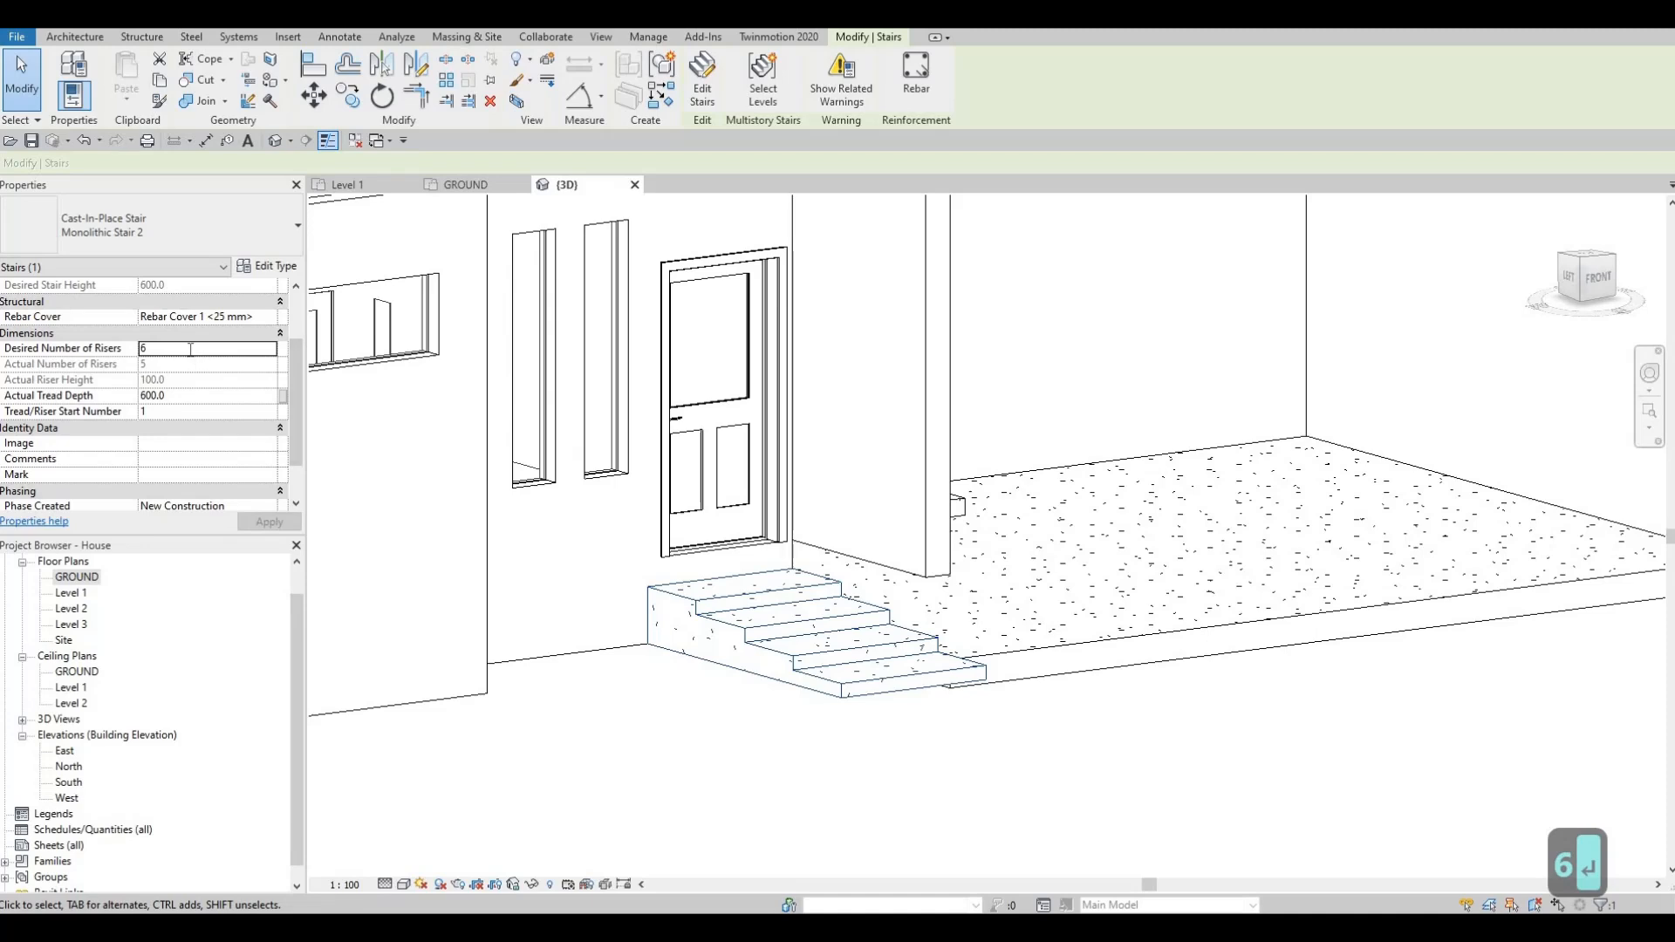
{"action": "left_click", "coordinate": [190, 349]}
{"action": "type", "text": "7"}
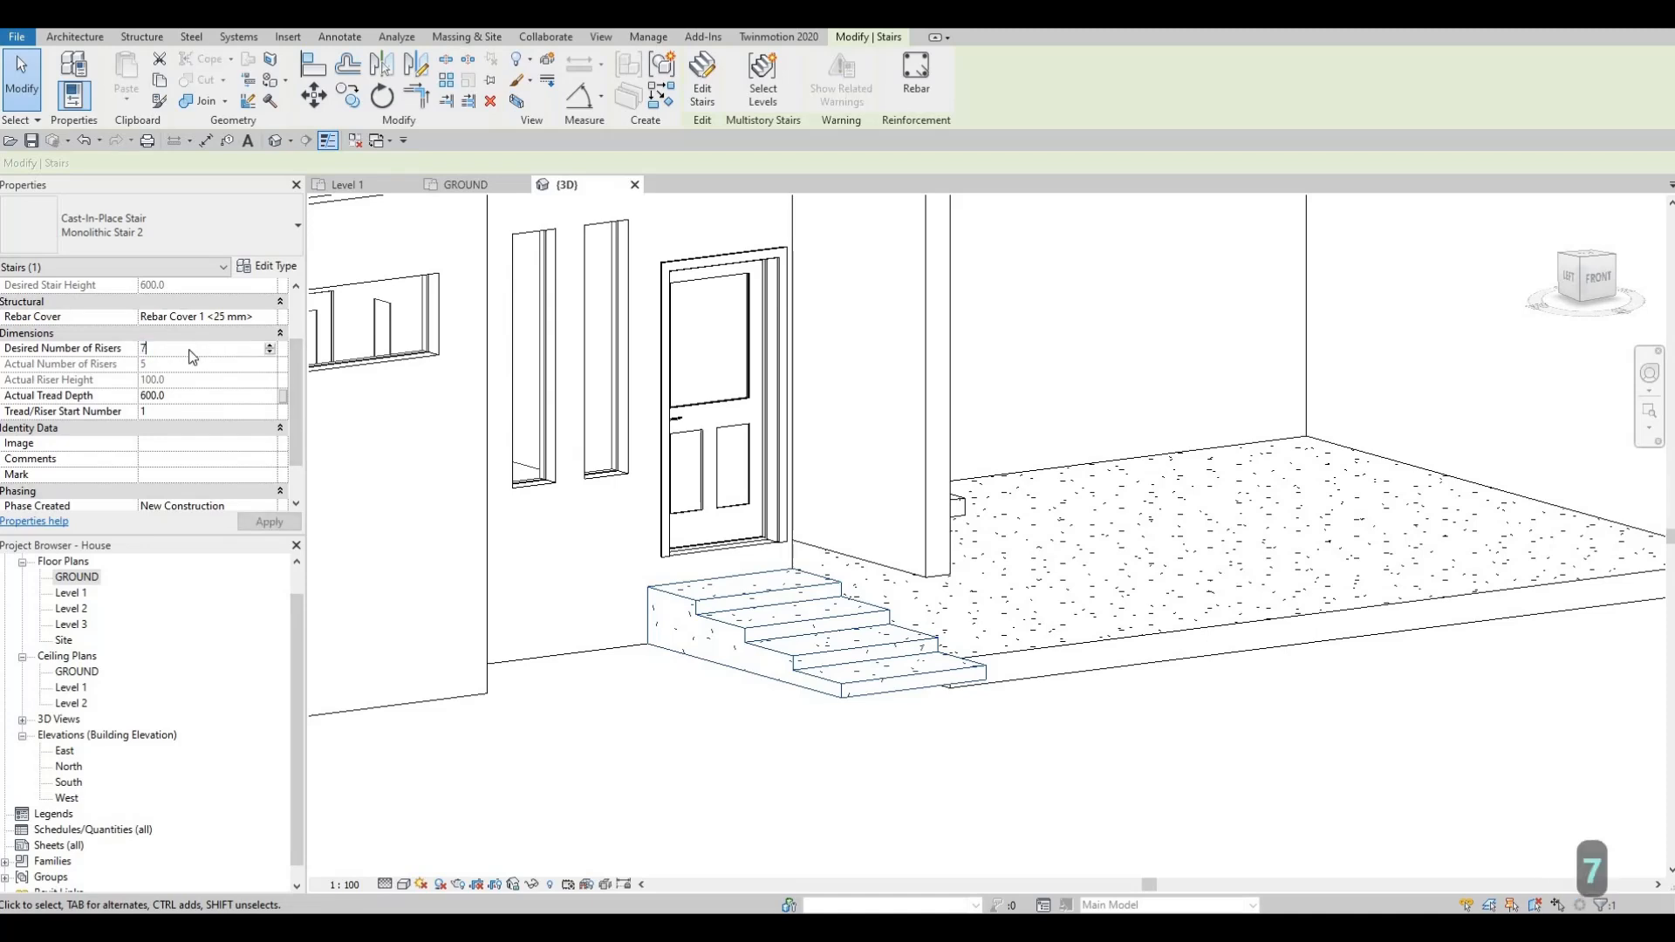
{"action": "key", "text": "Return"}
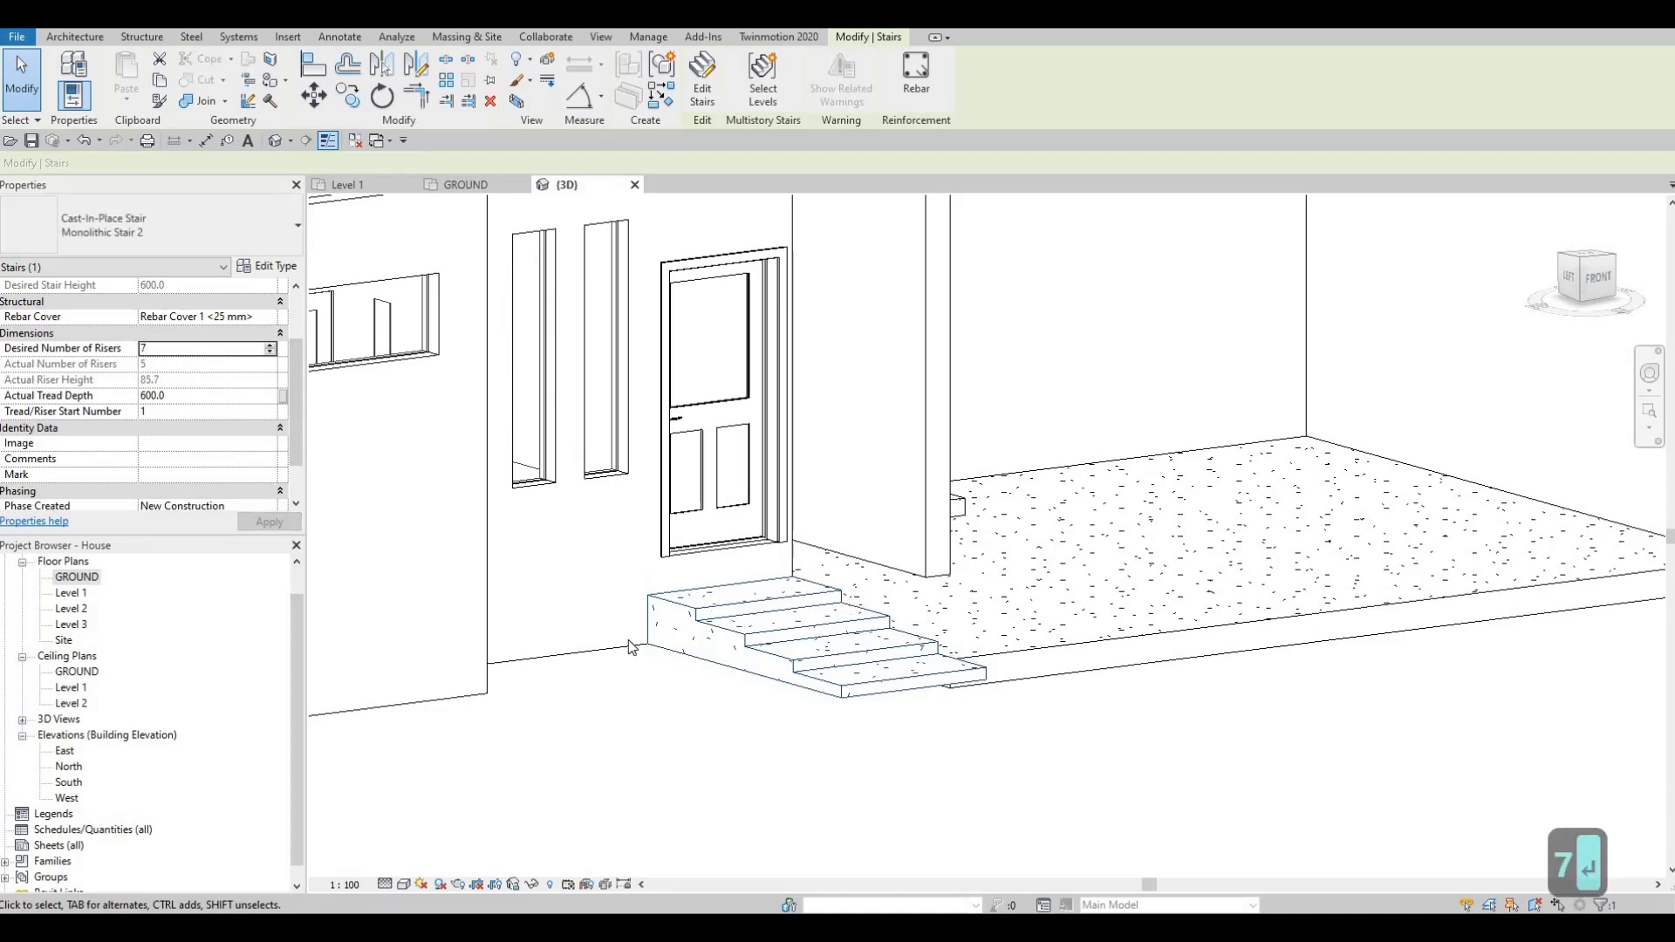
Undo both riser count changes on the front entrance stair.
{"action": "key", "text": "Escape"}
{"action": "key", "text": "Escape"}
{"action": "key", "text": "ctrl+z"}
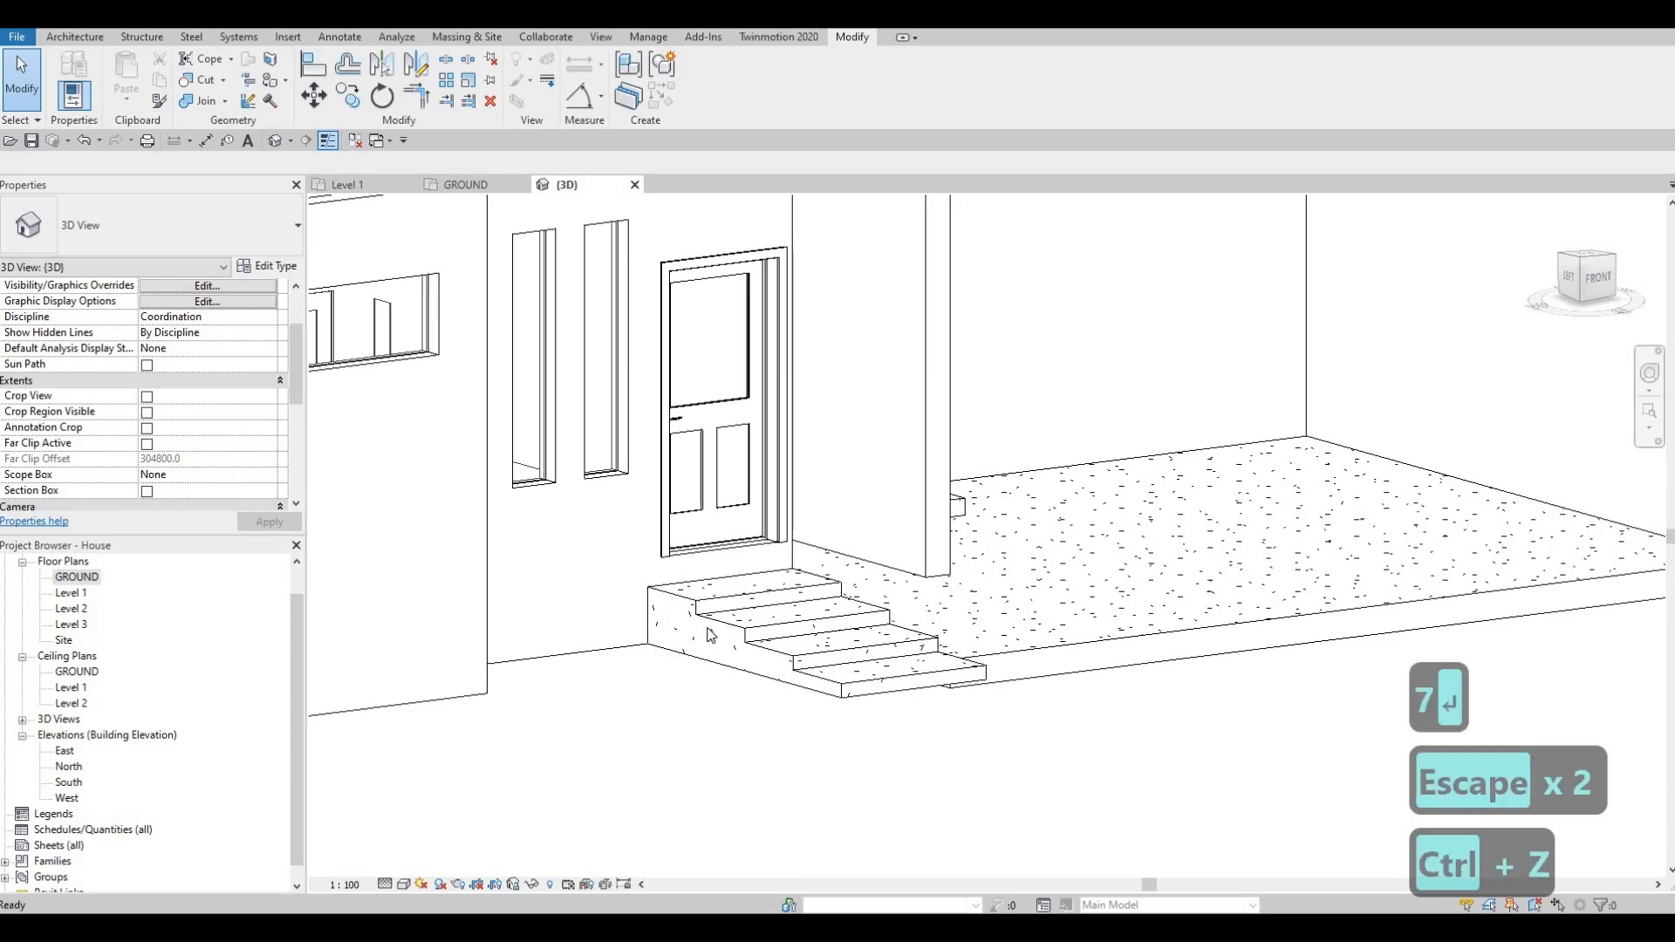
{"action": "key", "text": "ctrl+z"}
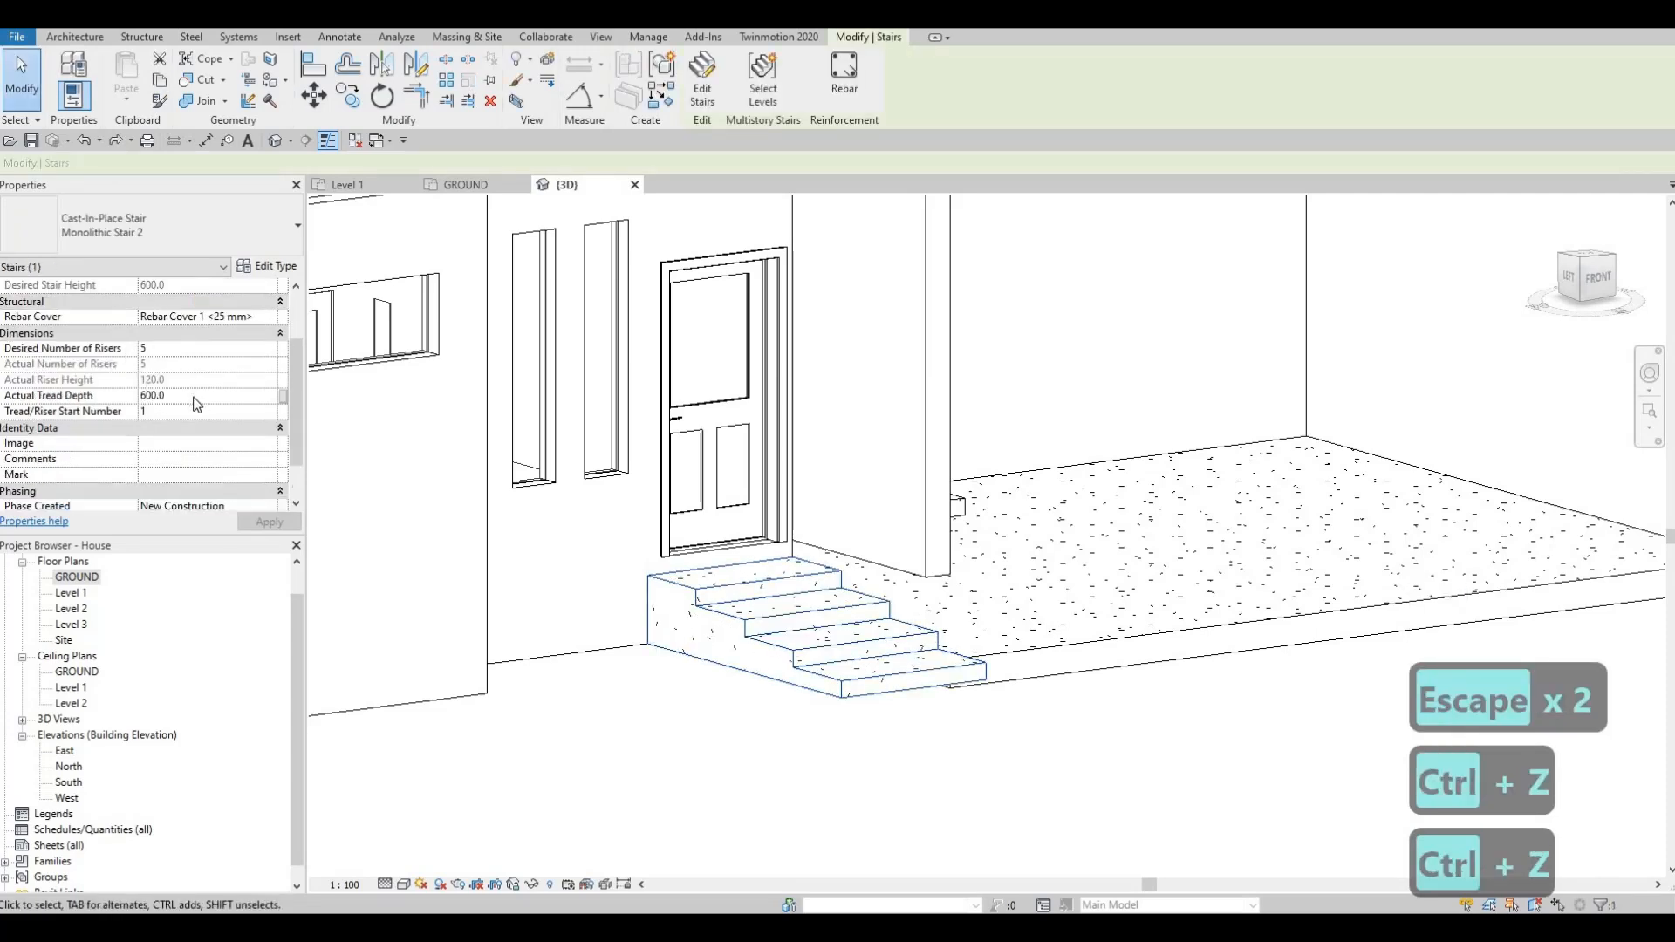
Set the front entrance stair's Top Offset to 100 and apply it.
{"action": "scroll", "coordinate": [197, 403], "scroll_direction": "down", "scroll_amount": 3}
{"action": "left_click", "coordinate": [609, 668]}
{"action": "key", "text": "F1"}
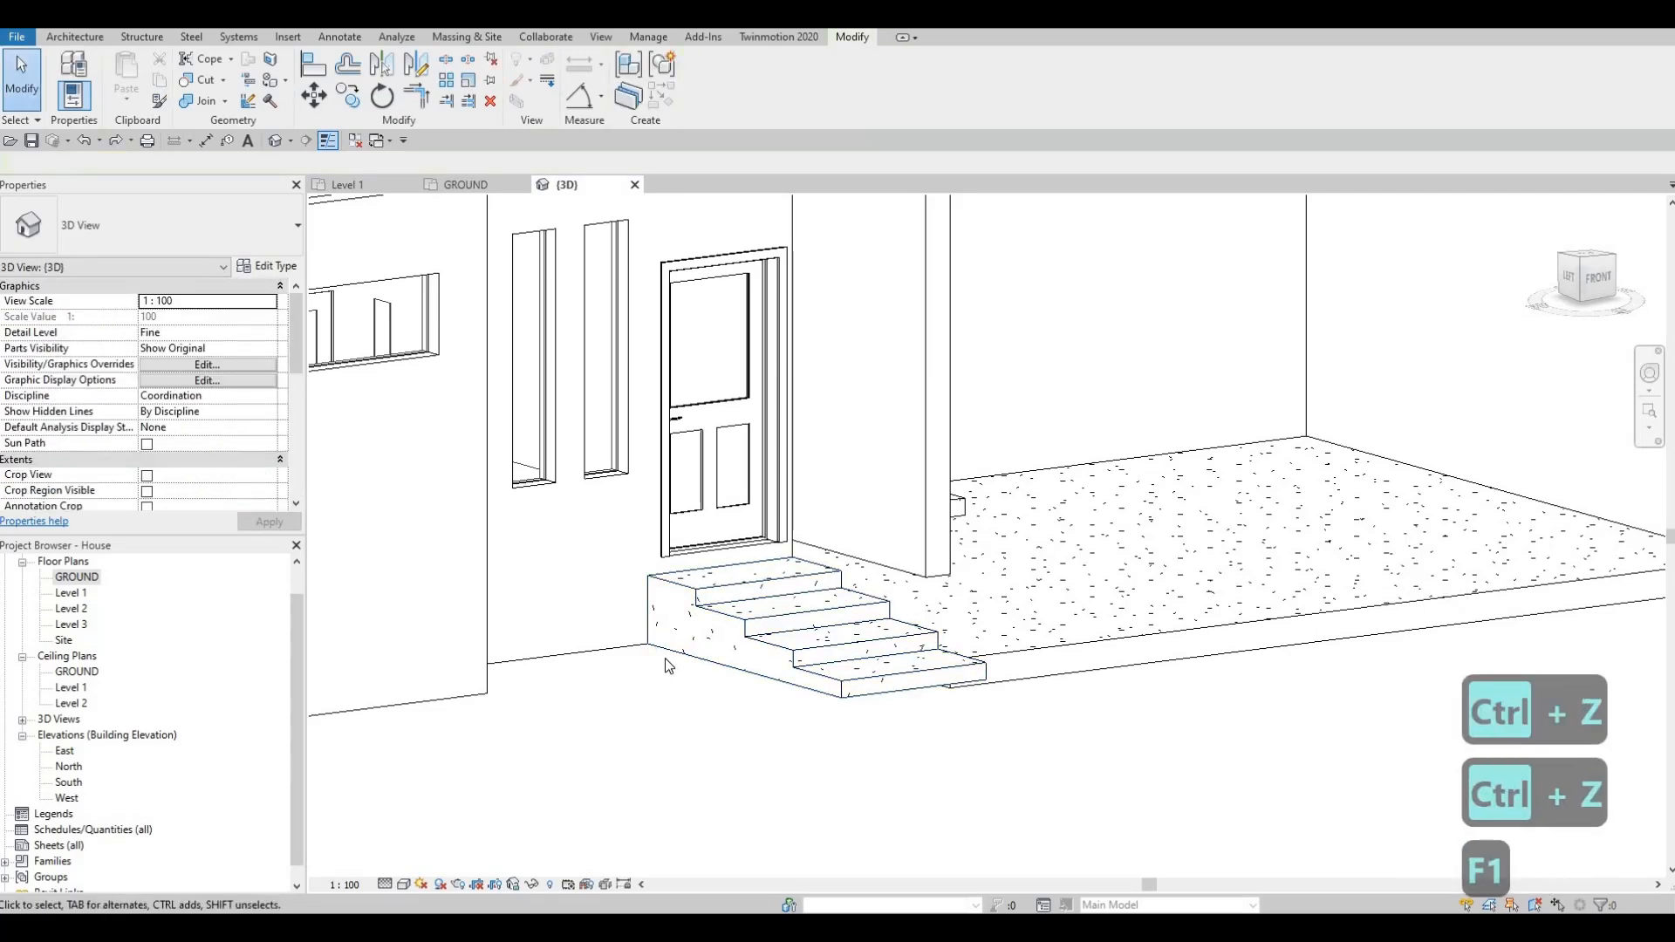
{"action": "left_click", "coordinate": [707, 631]}
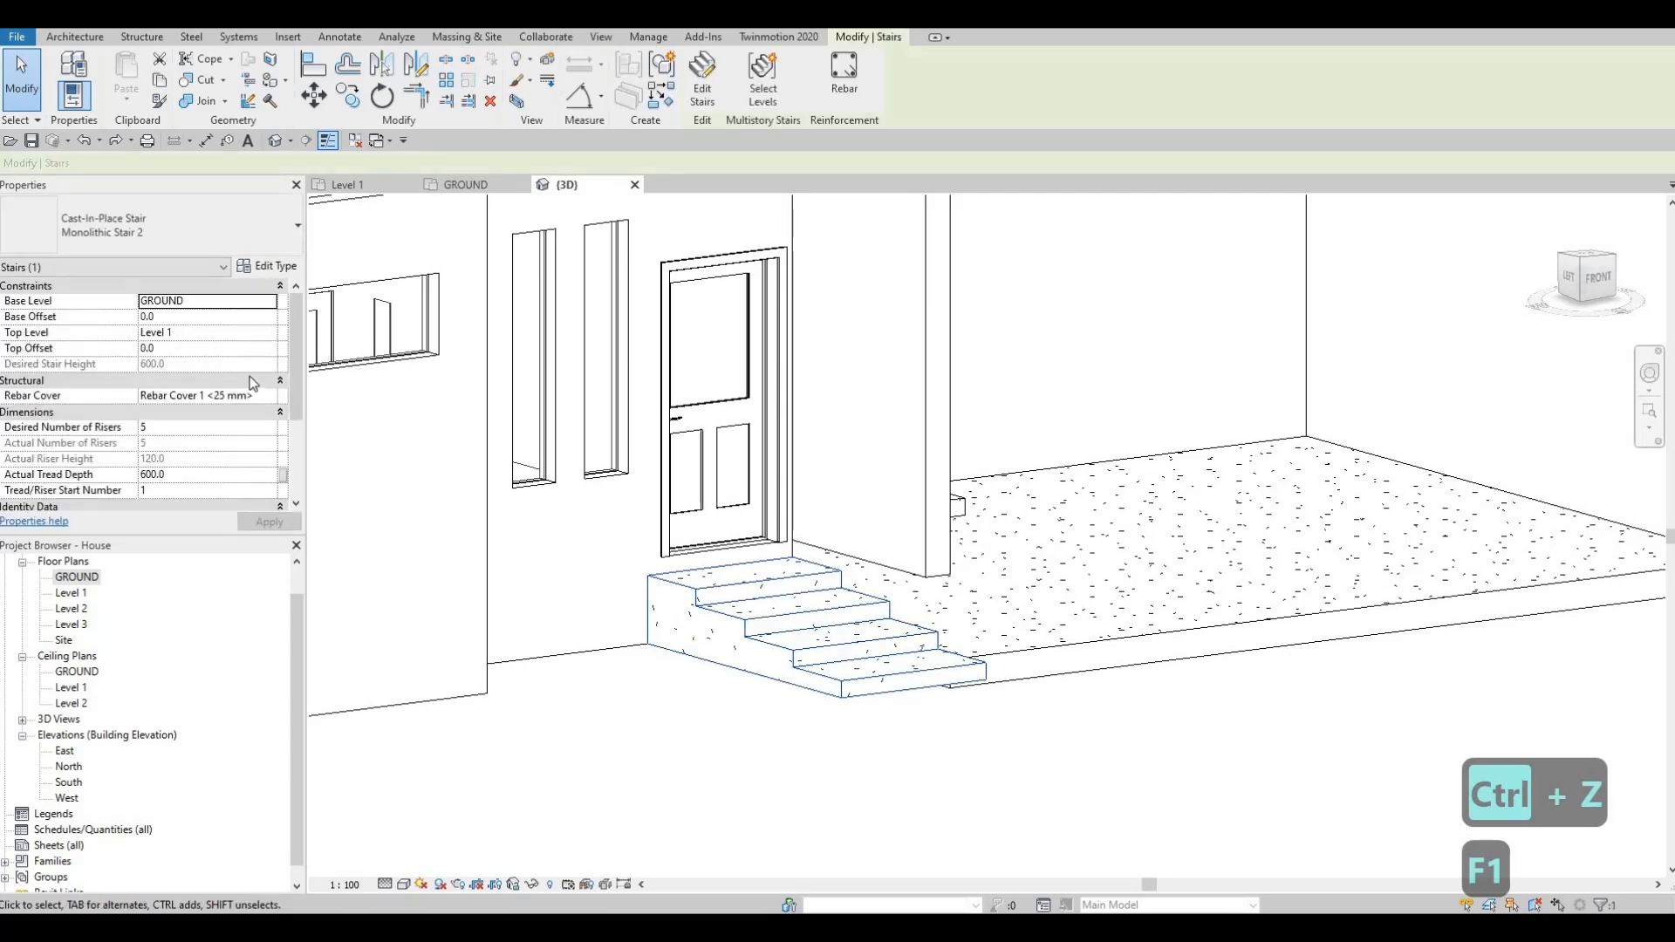
{"action": "left_click", "coordinate": [245, 378]}
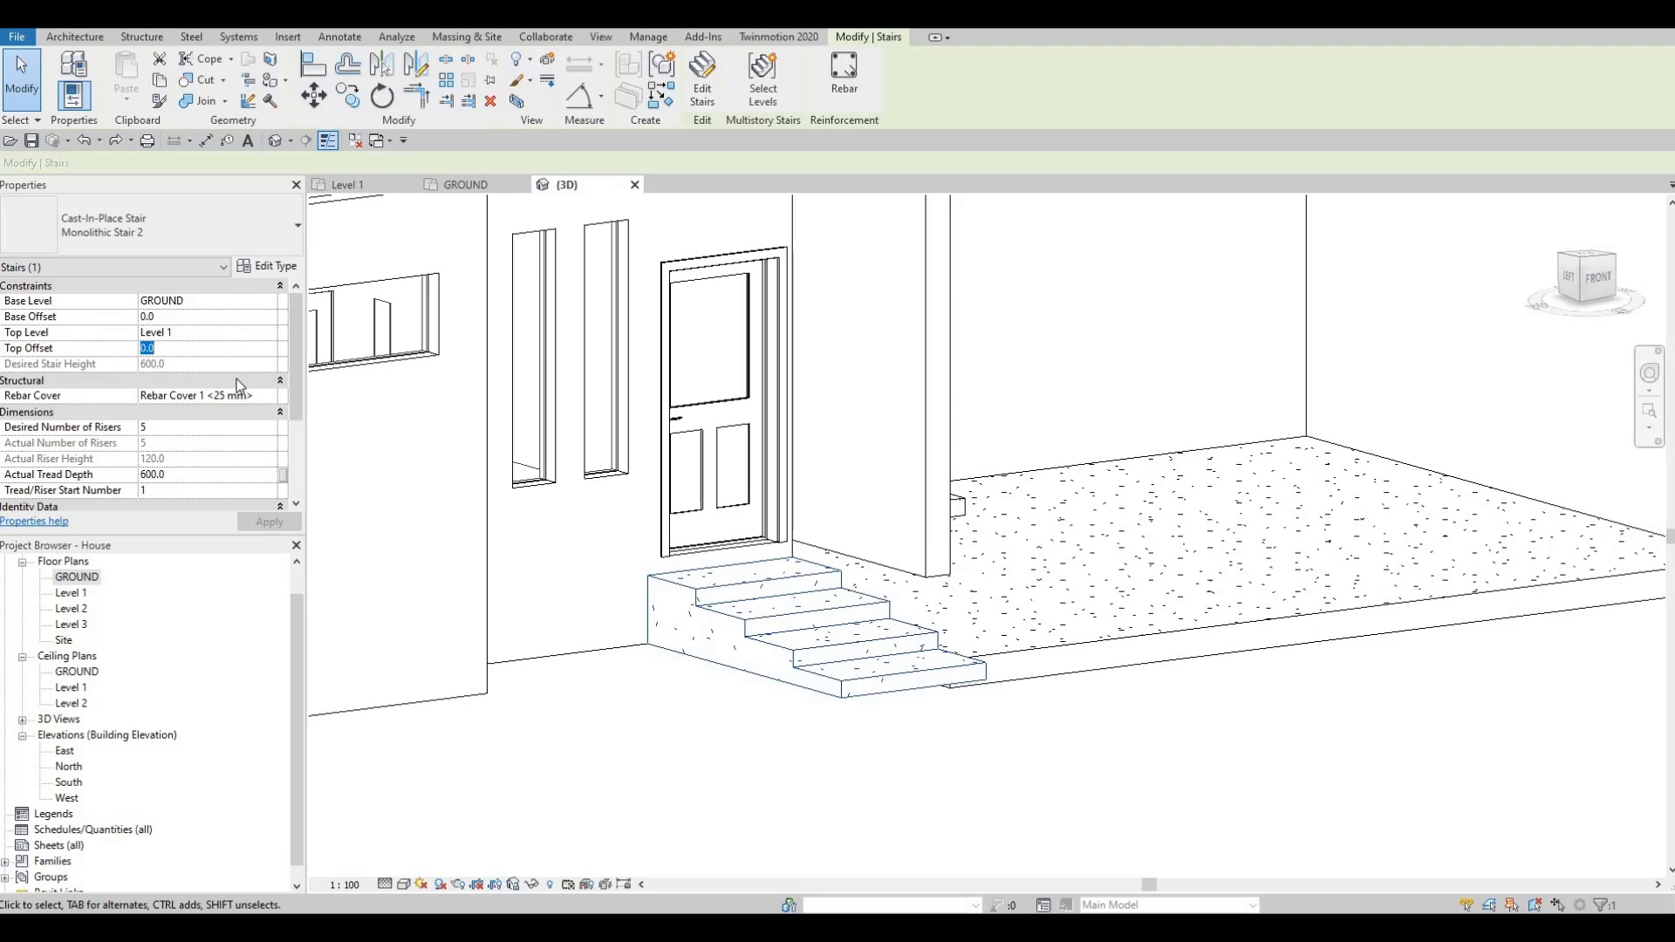
{"action": "type", "text": "100"}
{"action": "left_click", "coordinate": [256, 521]}
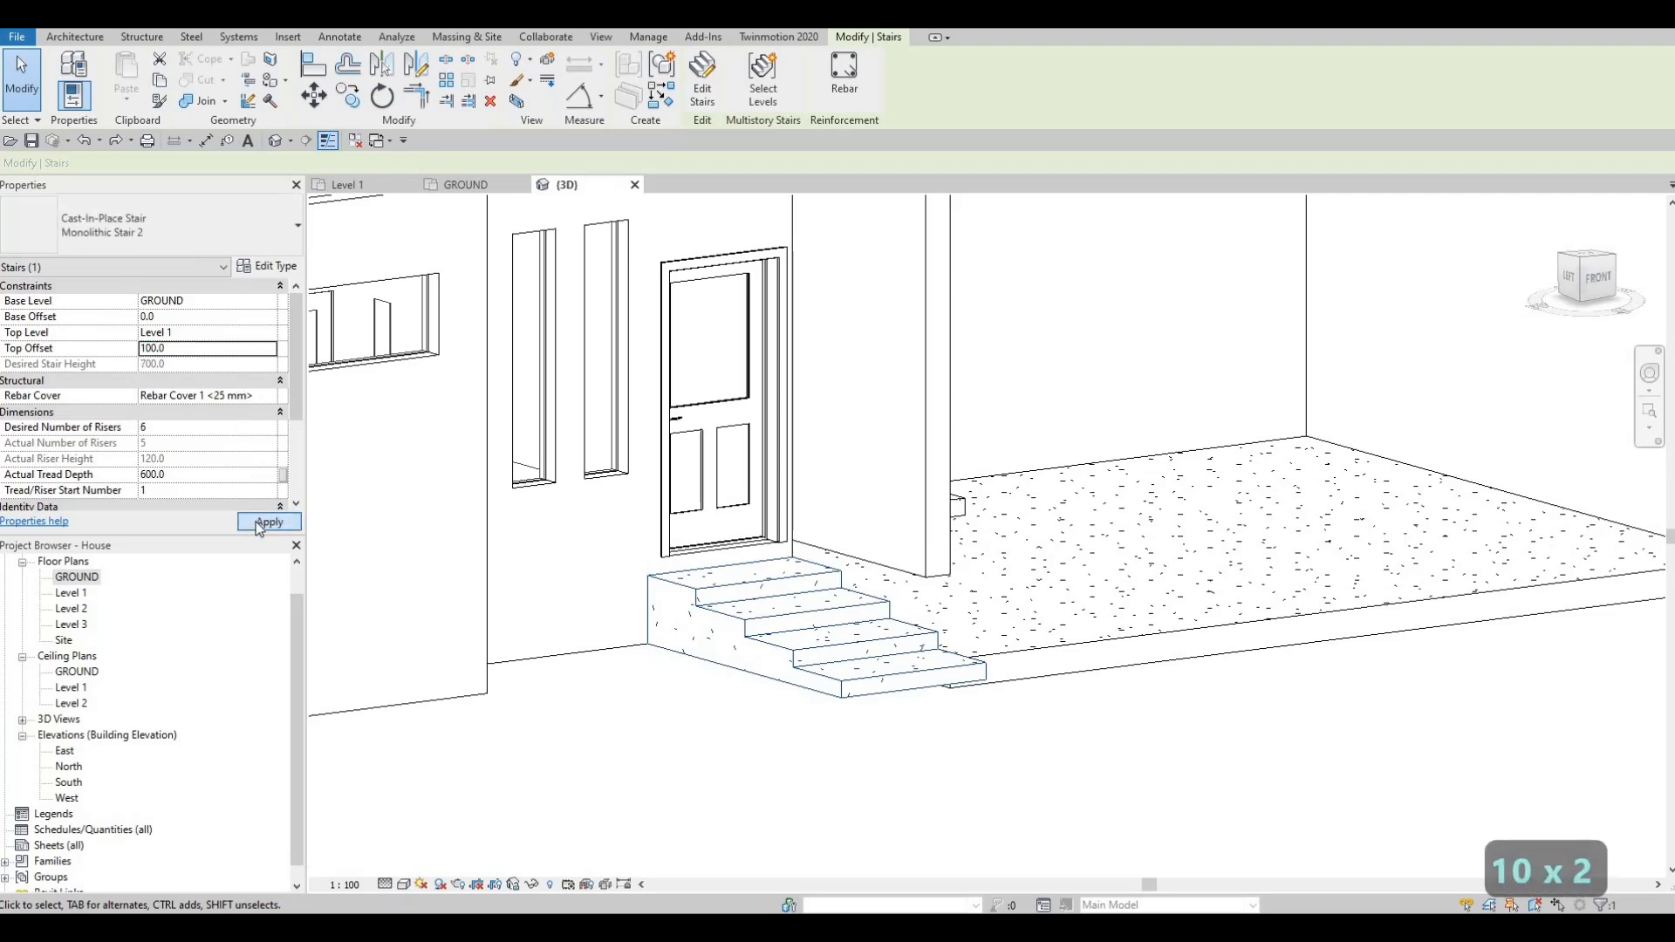
Set the front entrance stair's Top Offset to 150 so its top step meets the door threshold.
{"action": "left_click", "coordinate": [219, 346]}
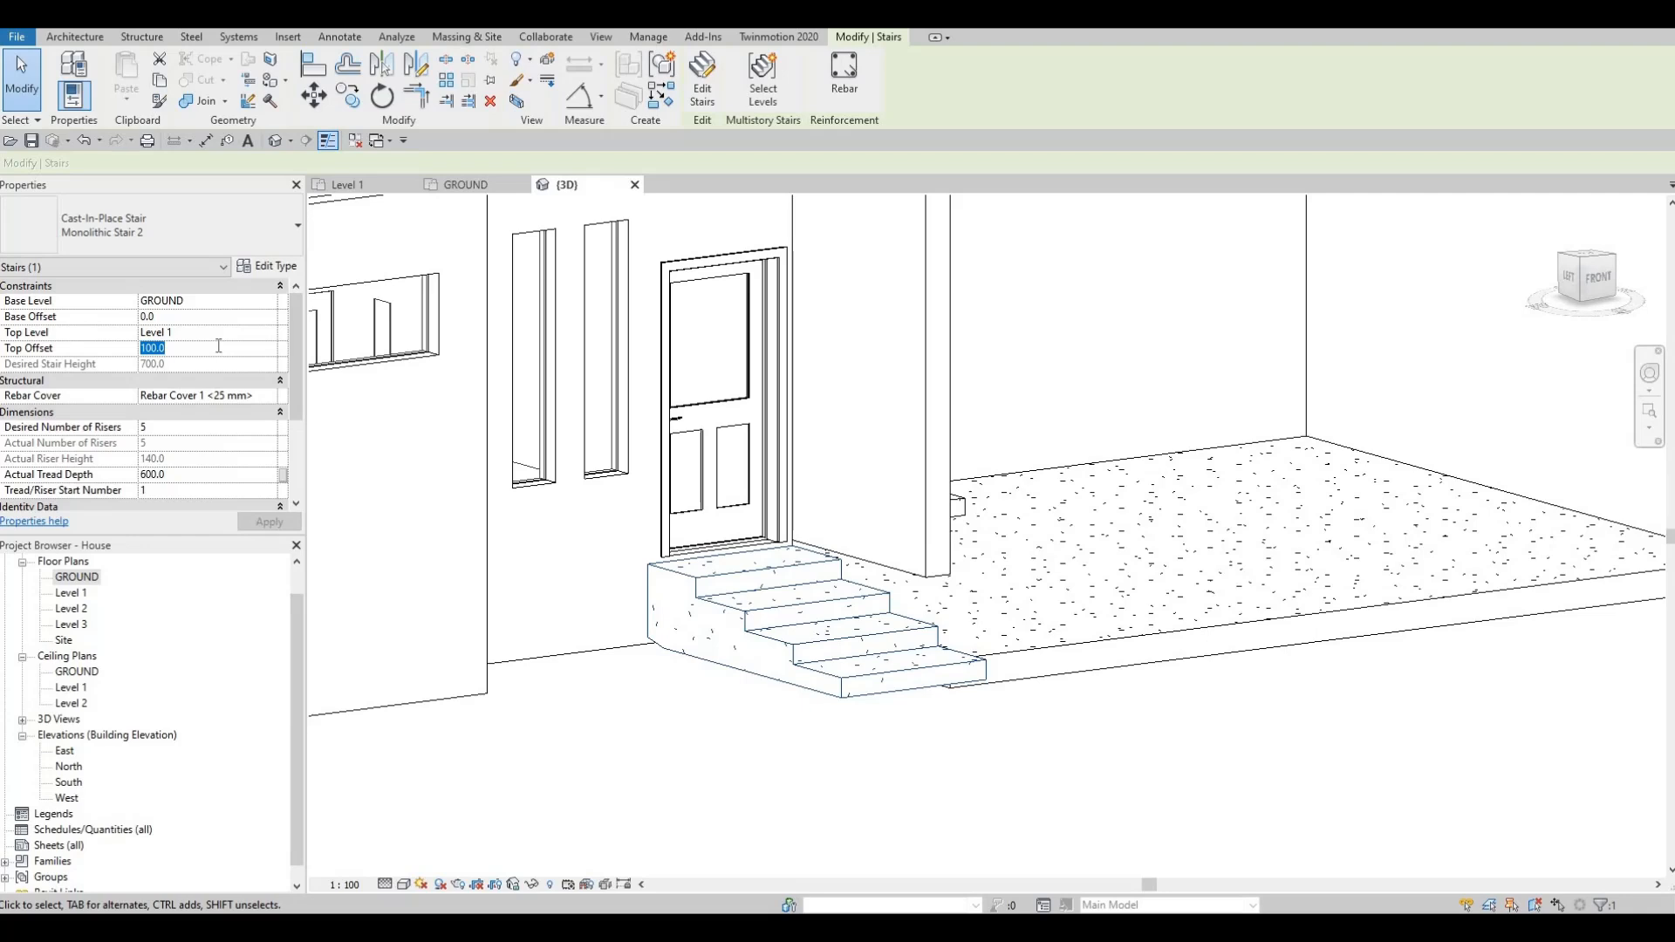
{"action": "type", "text": "150"}
{"action": "key", "text": "Return"}
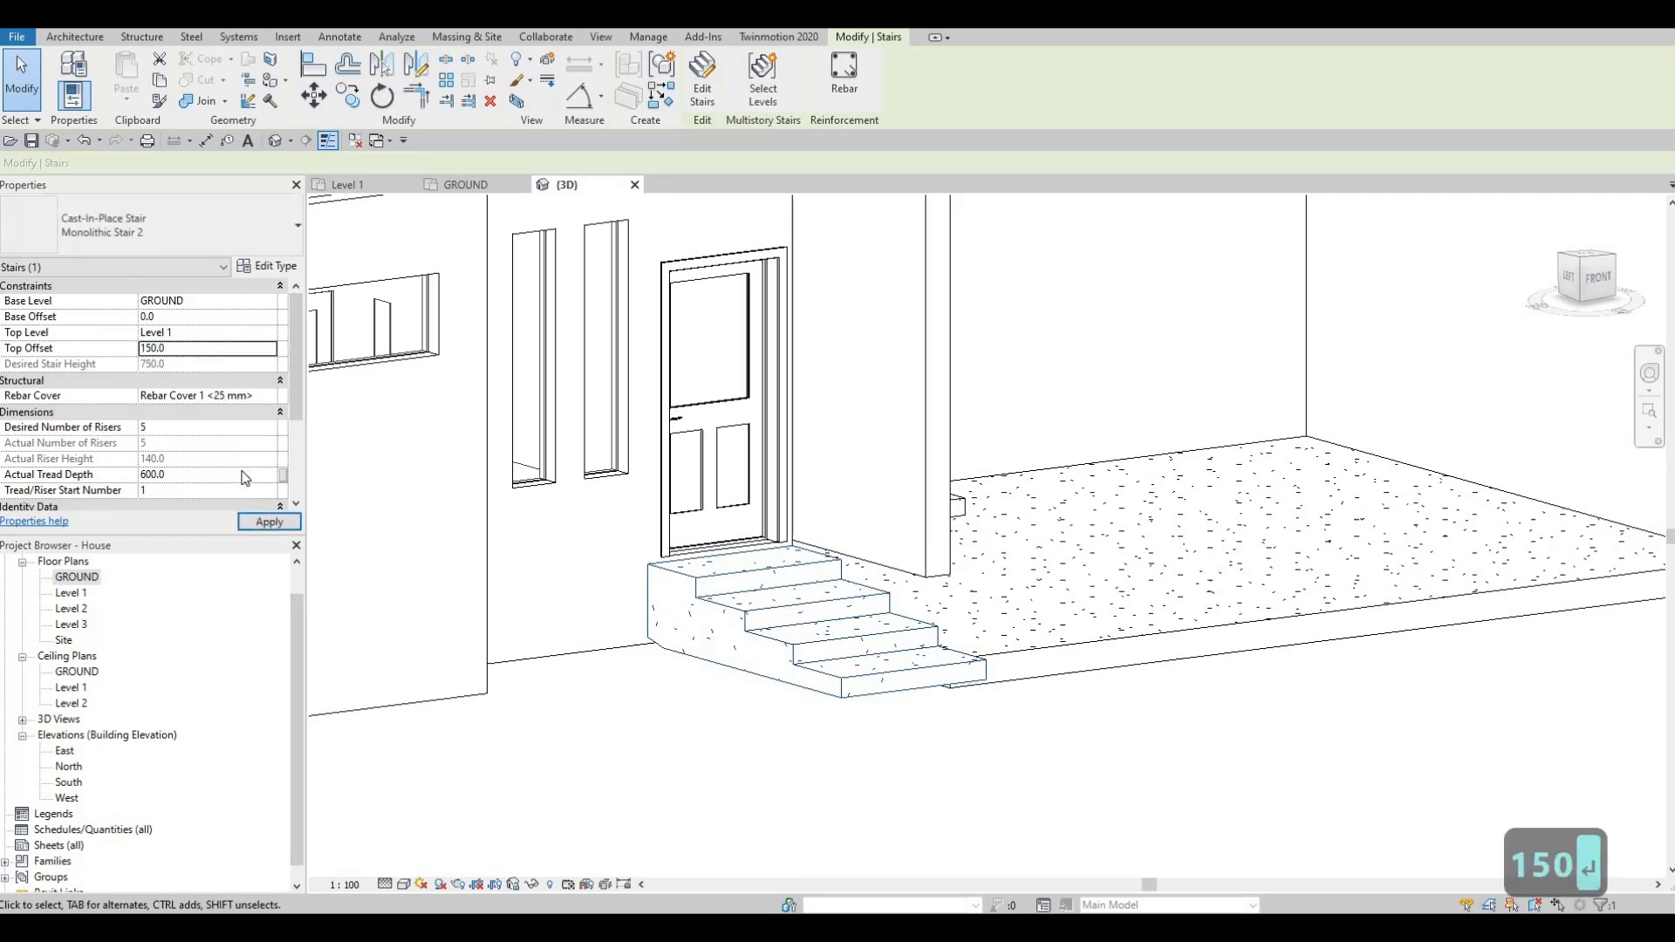
{"action": "left_click", "coordinate": [262, 522]}
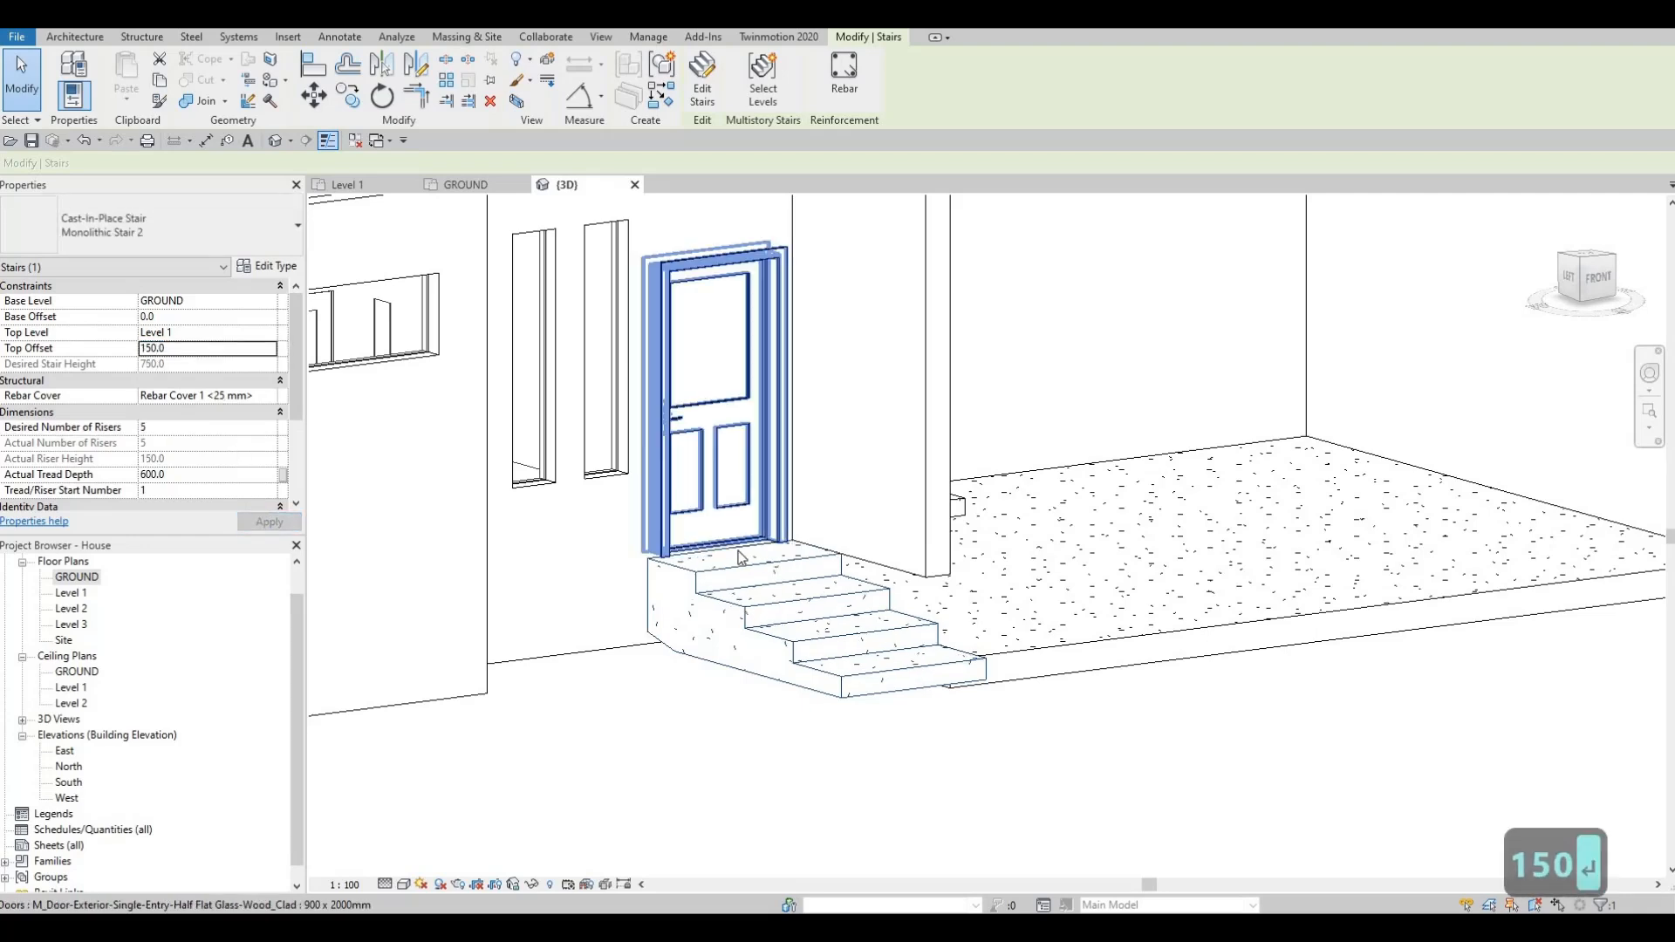
{"action": "scroll", "coordinate": [719, 563], "scroll_direction": "up", "scroll_amount": 4}
{"action": "scroll", "coordinate": [749, 612], "scroll_direction": "down", "scroll_amount": 4}
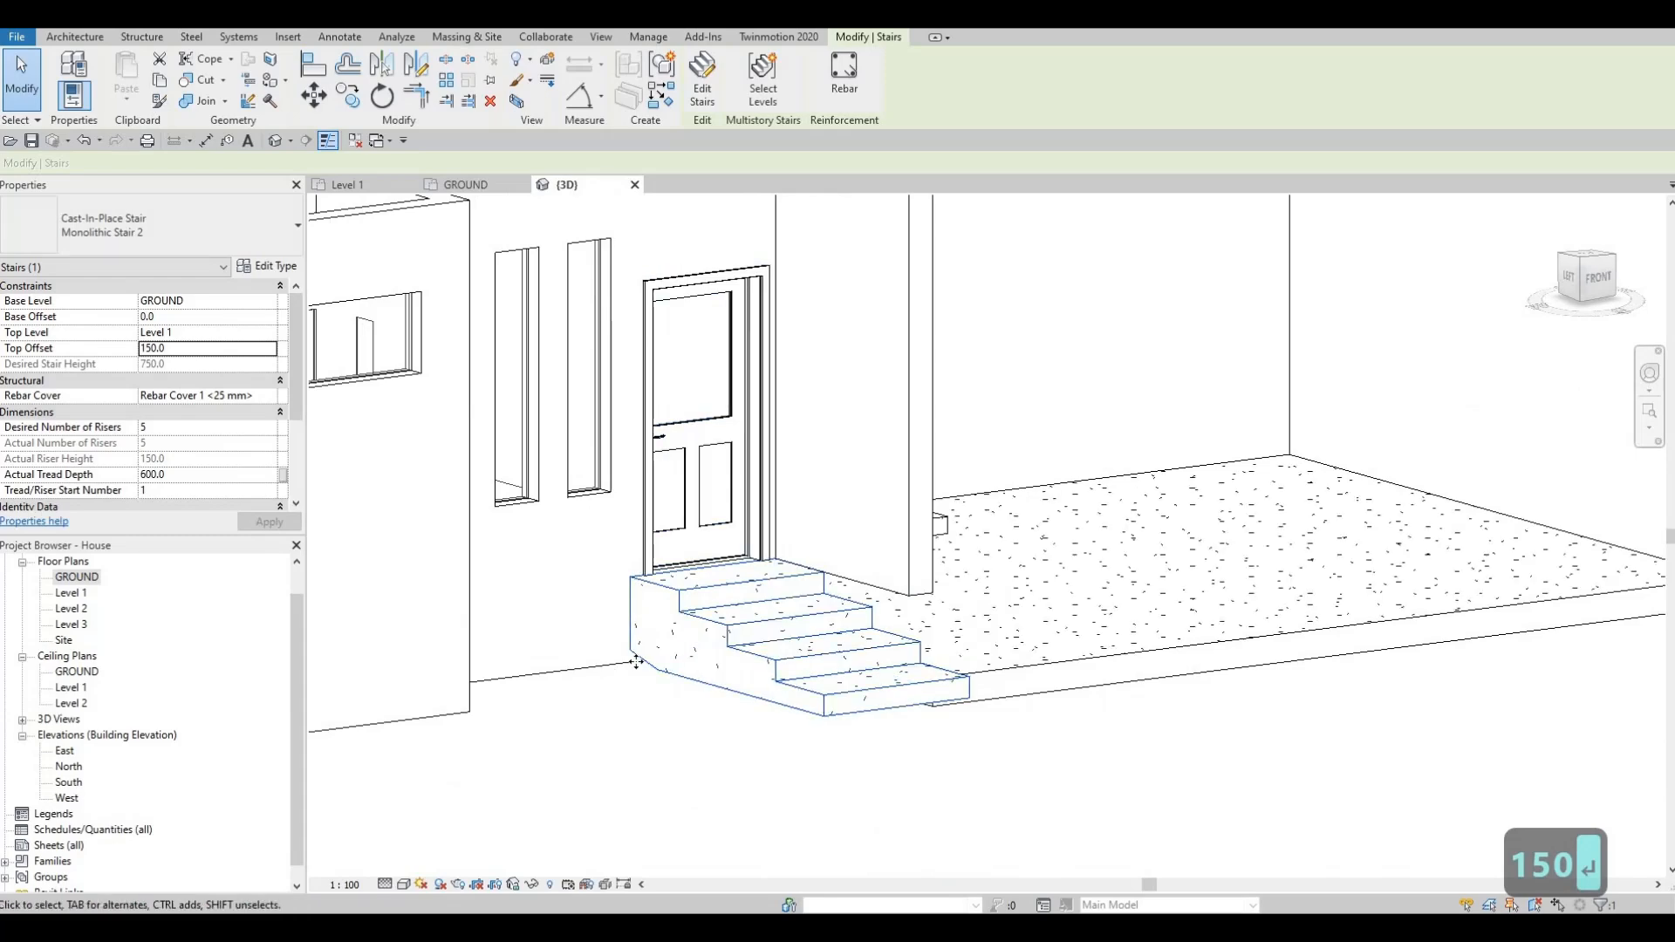
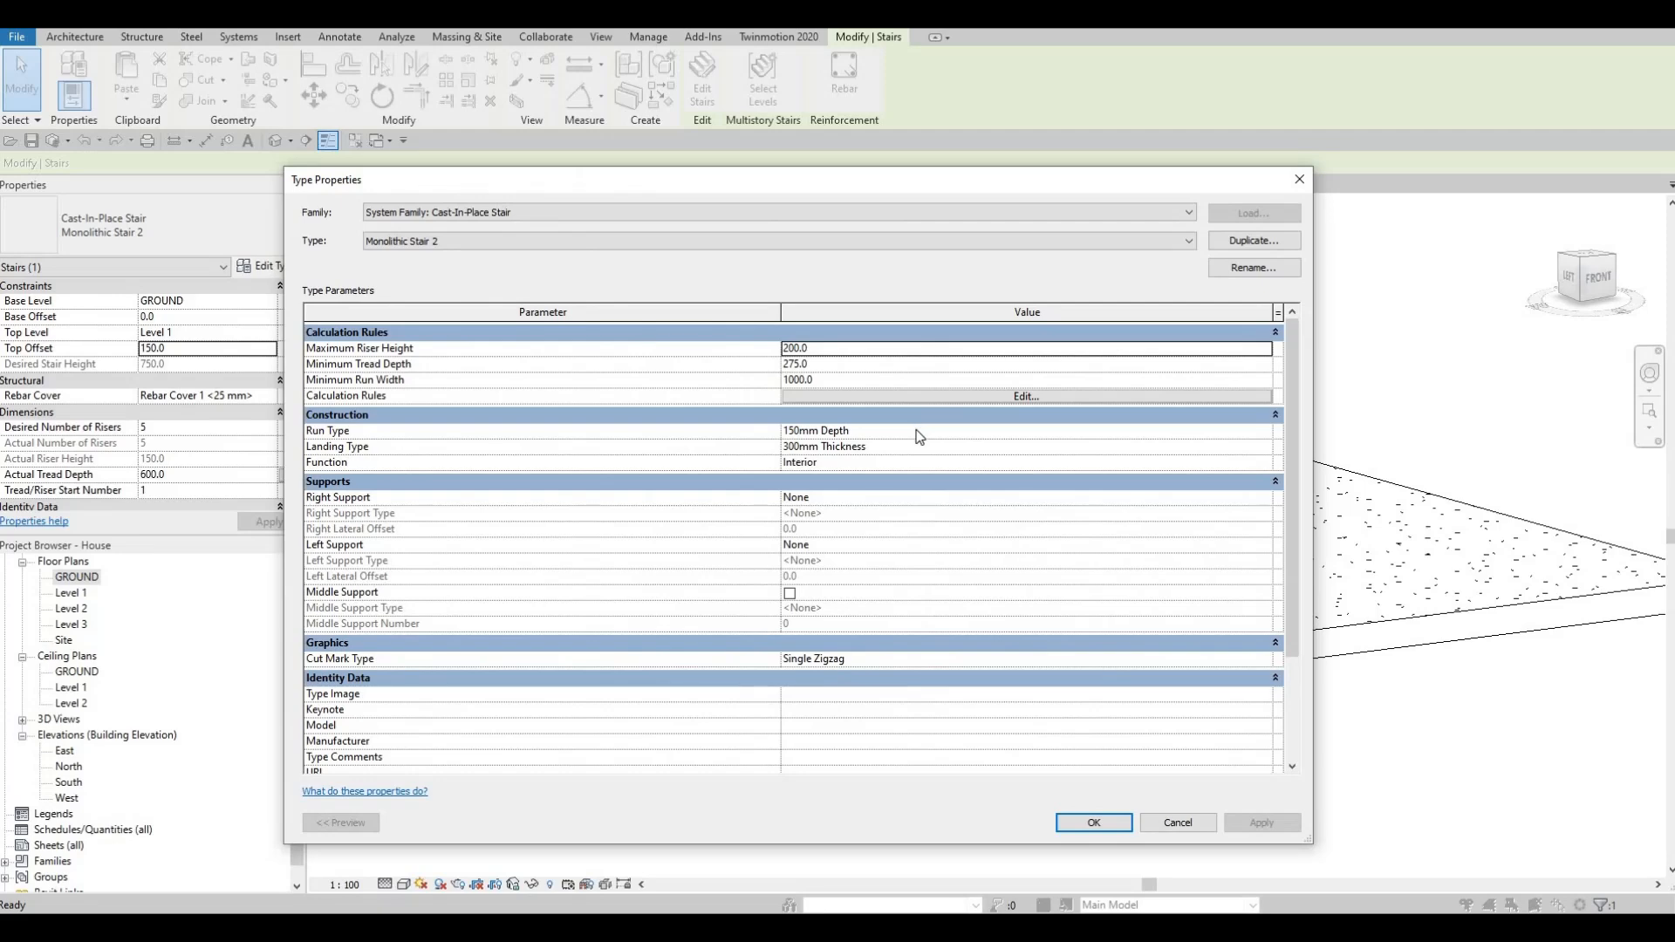
Set the Structural Depth of the stair's 150mm Depth run type to 600 and apply the type changes.
{"action": "left_click", "coordinate": [1263, 432]}
{"action": "left_click", "coordinate": [1265, 432]}
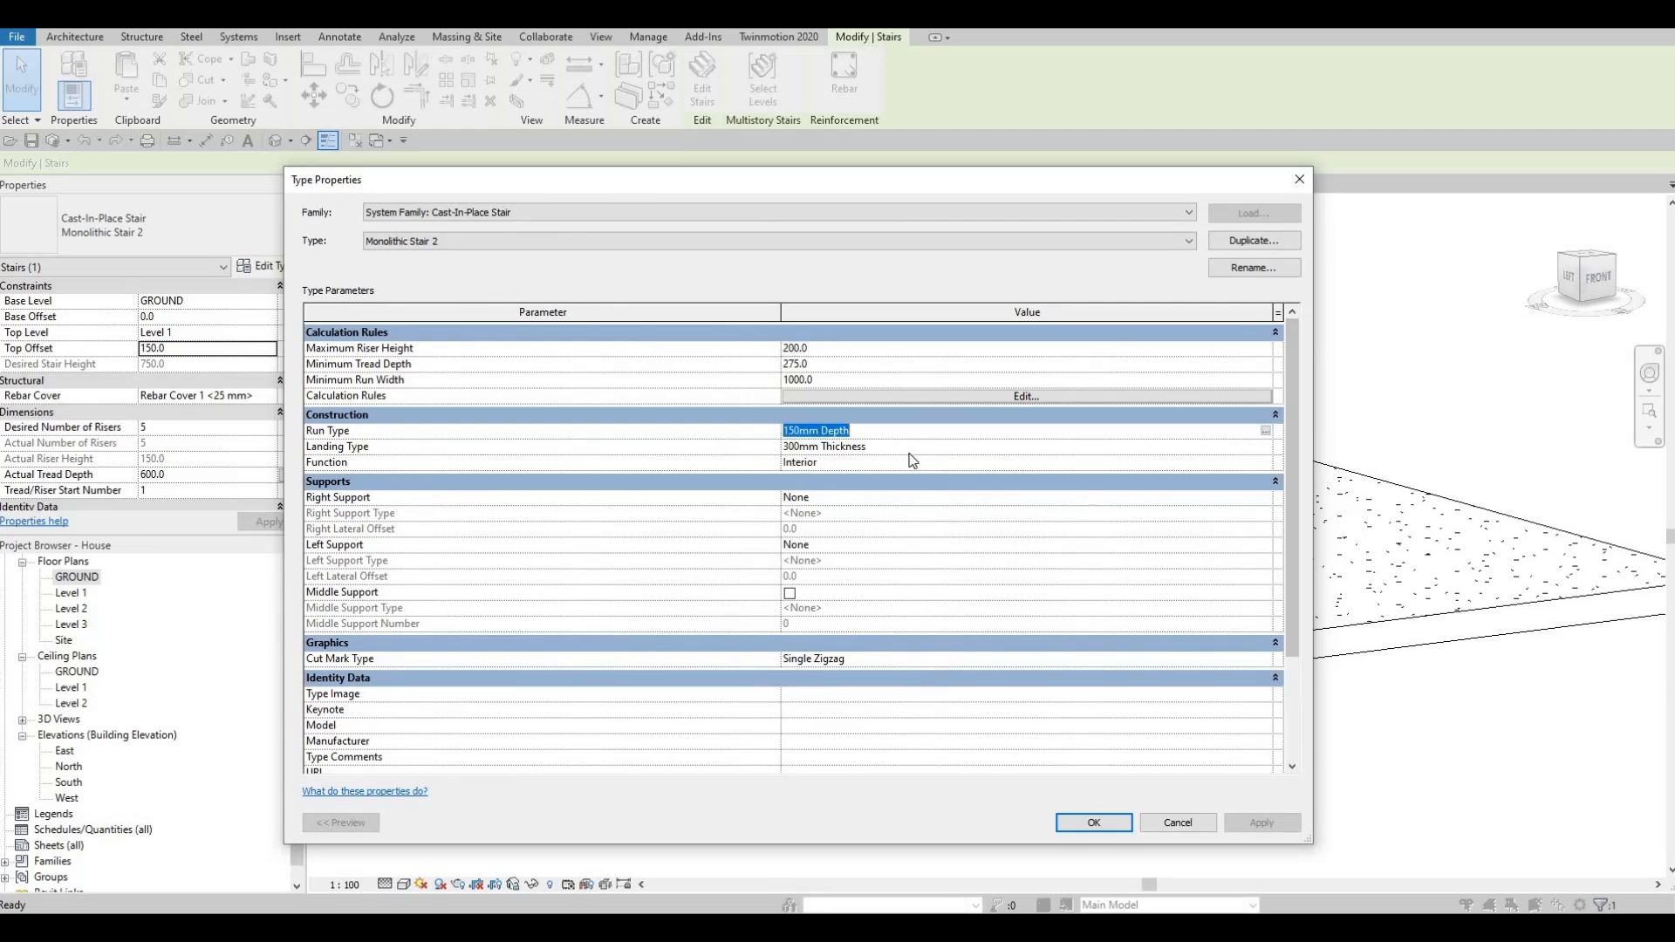
{"action": "left_click", "coordinate": [828, 364]}
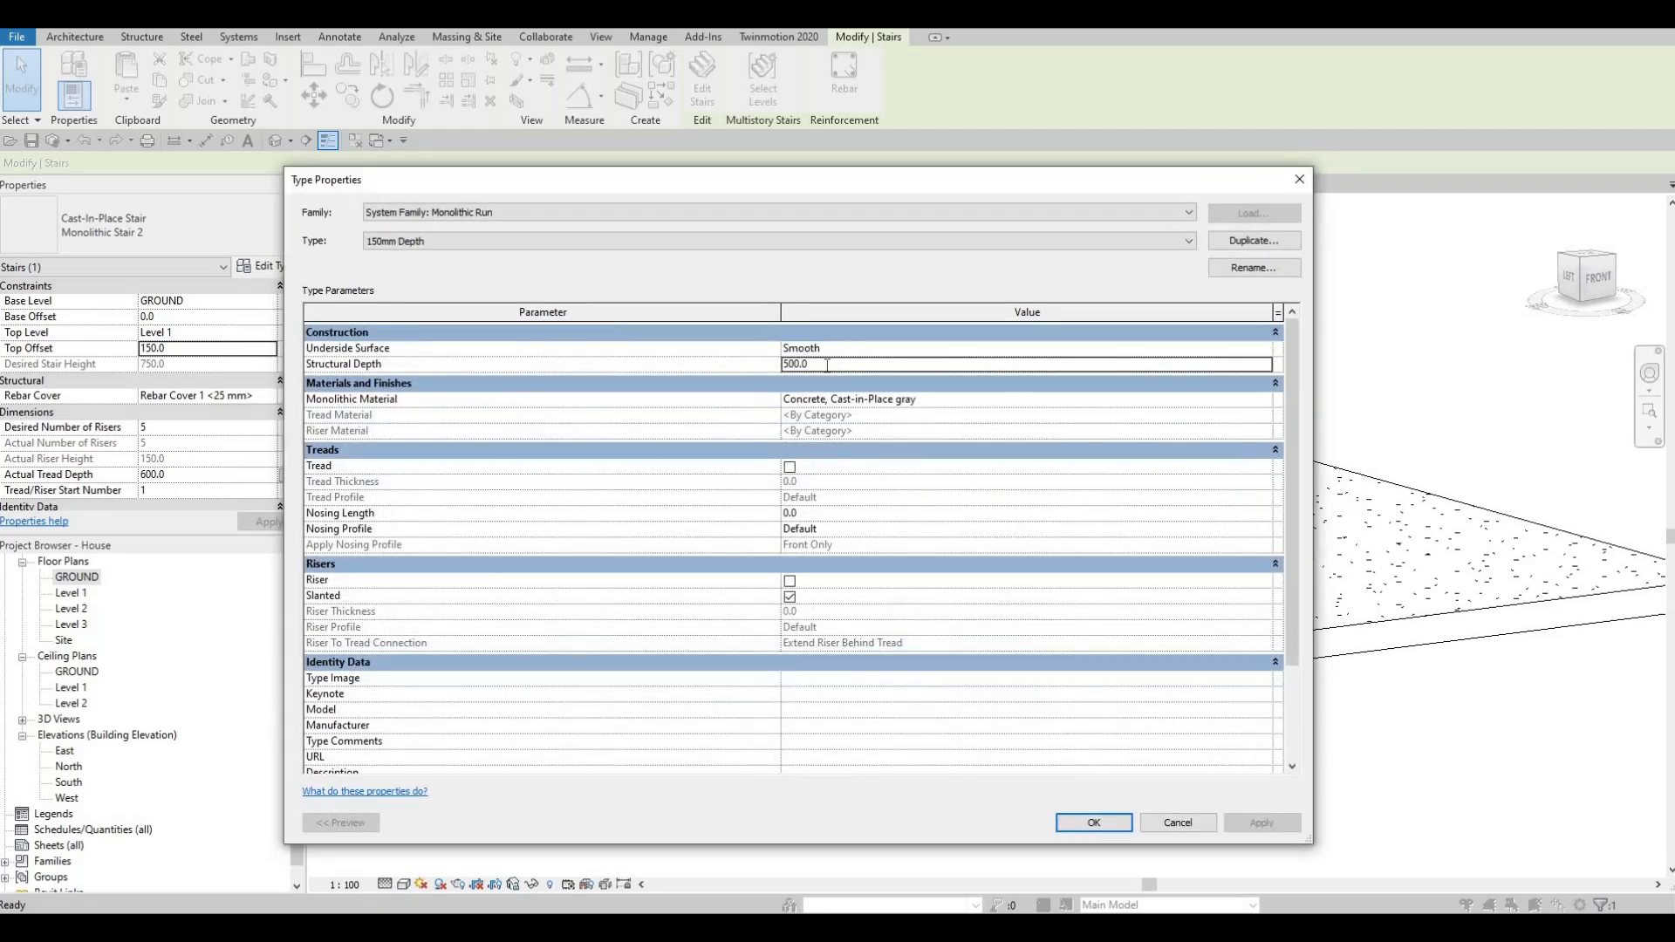
{"action": "type", "text": "600"}
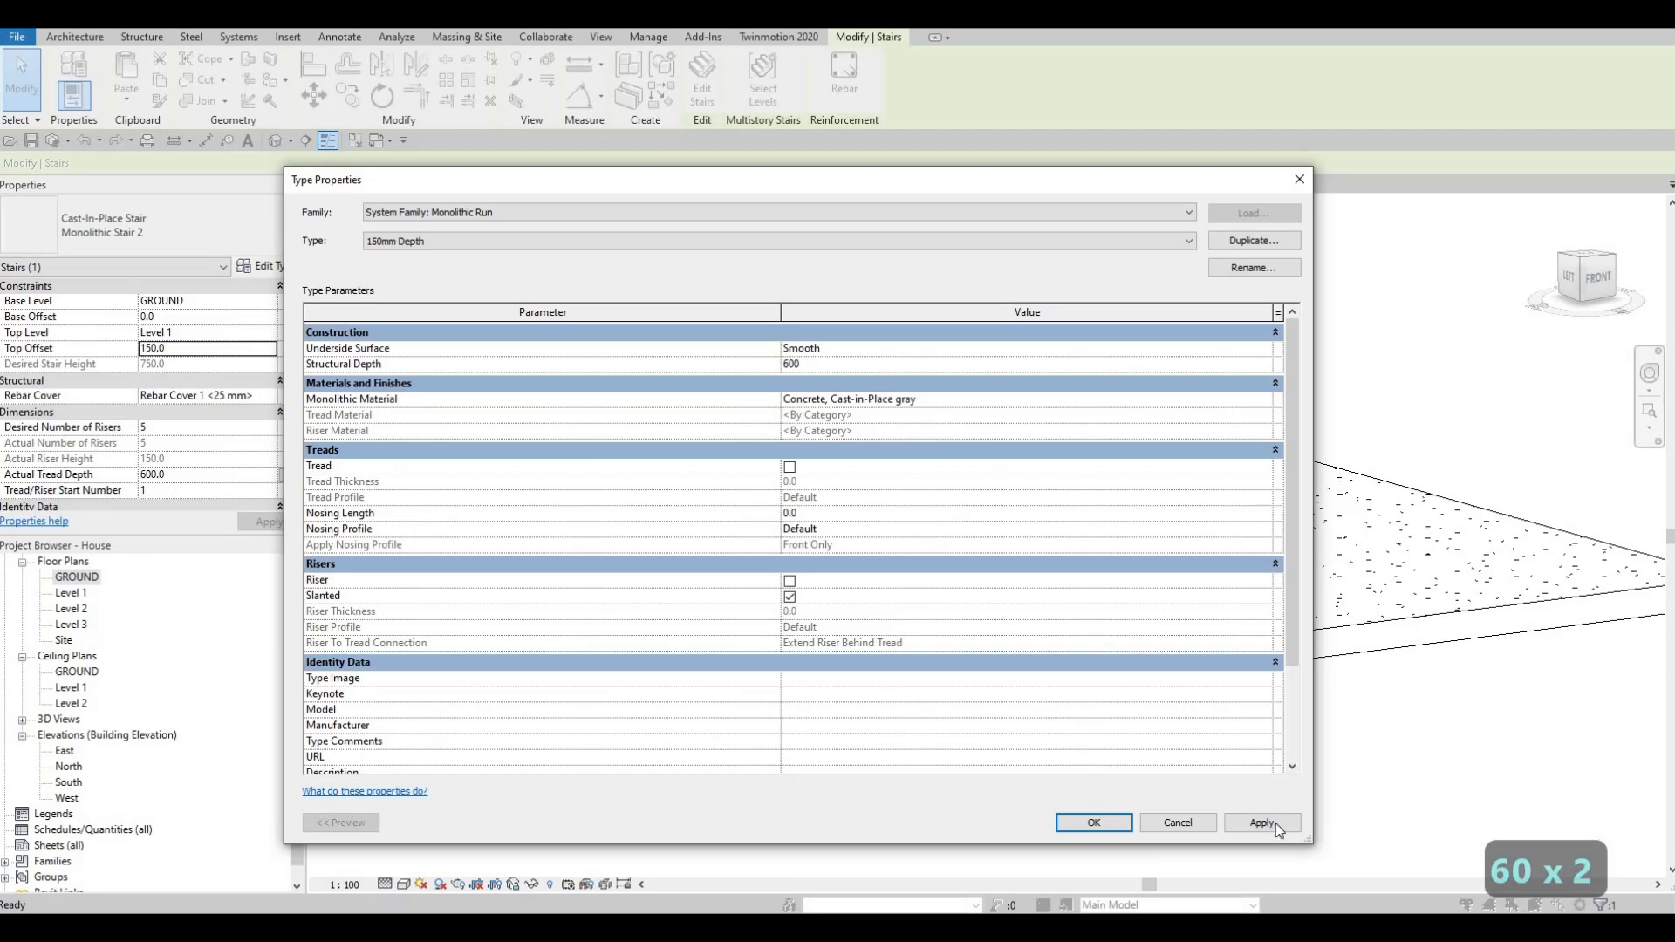
{"action": "left_click", "coordinate": [1120, 829]}
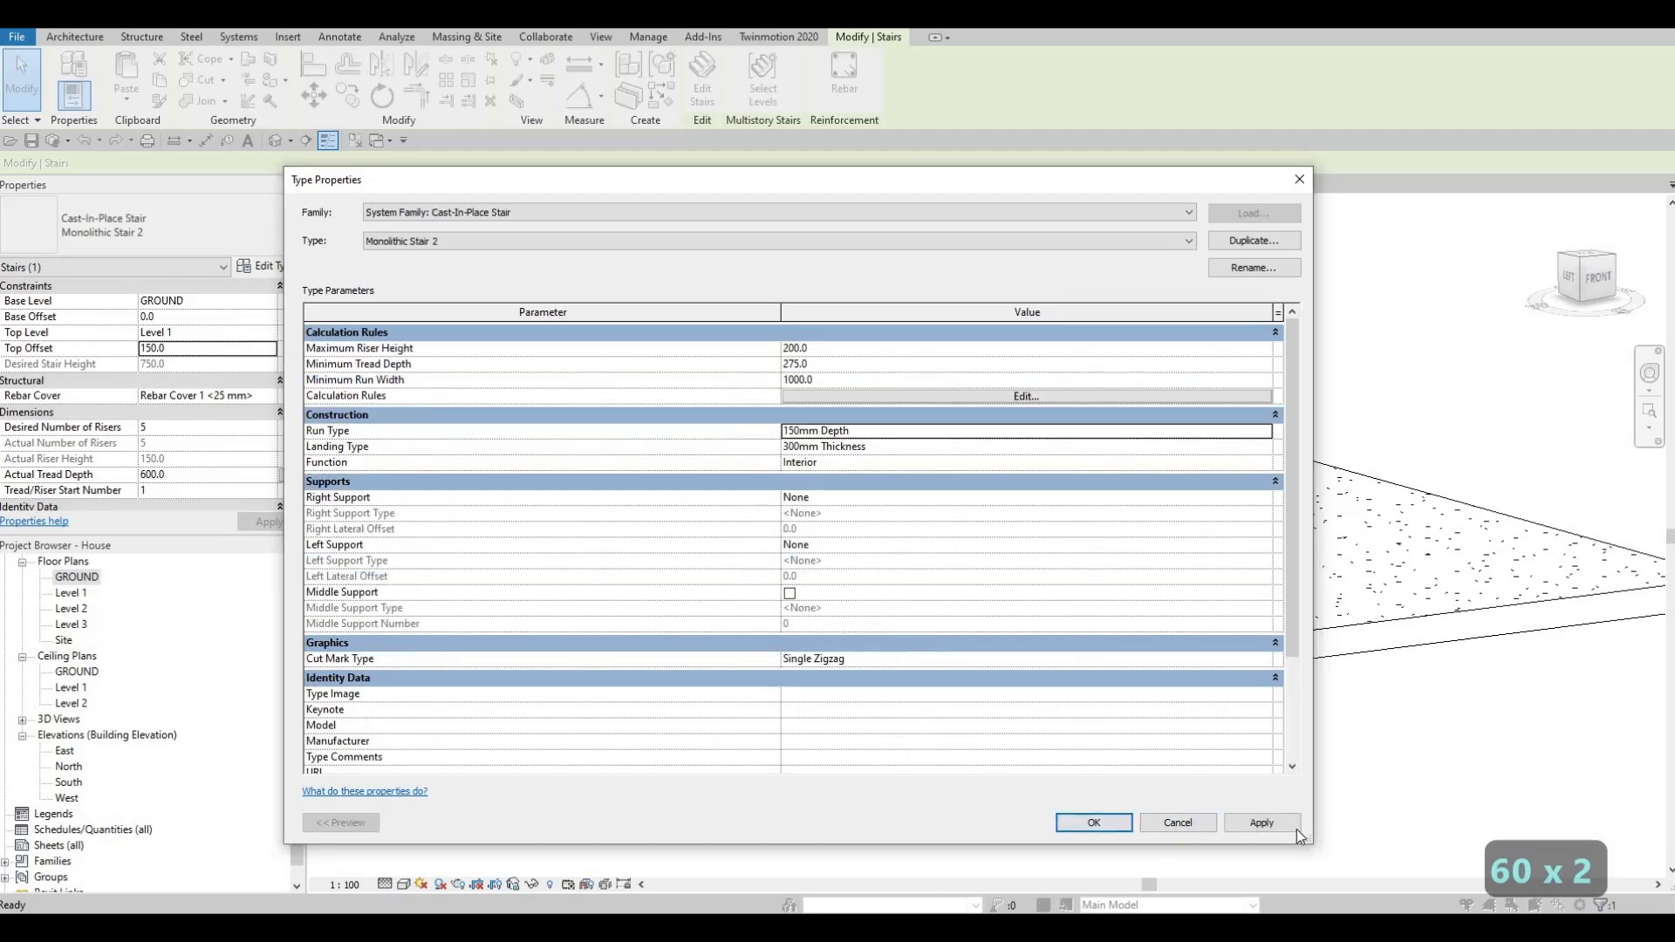
{"action": "left_click", "coordinate": [1273, 829]}
{"action": "key", "text": "Escape"}
{"action": "scroll", "coordinate": [750, 633], "scroll_direction": "up", "scroll_amount": 3}
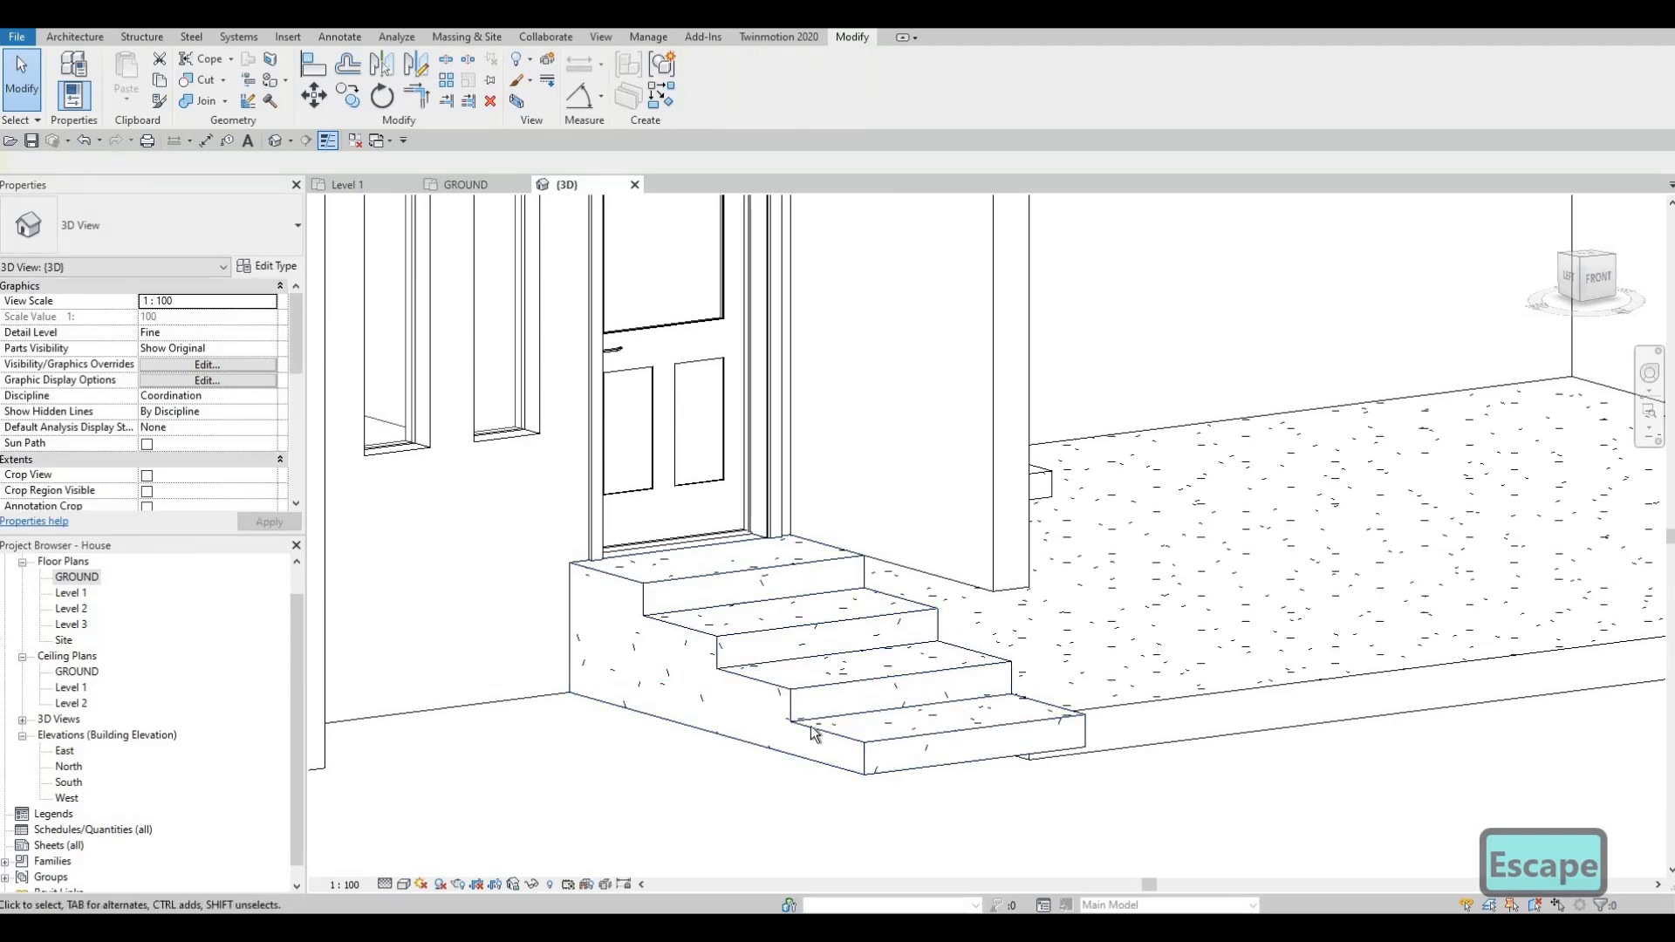
Try a Top Offset of 200 on the stair standing on the concrete slab and settle on 150.
{"action": "scroll", "coordinate": [814, 711], "scroll_direction": "down", "scroll_amount": 2}
{"action": "scroll", "coordinate": [852, 622], "scroll_direction": "down", "scroll_amount": 3}
{"action": "left_click", "coordinate": [855, 502]}
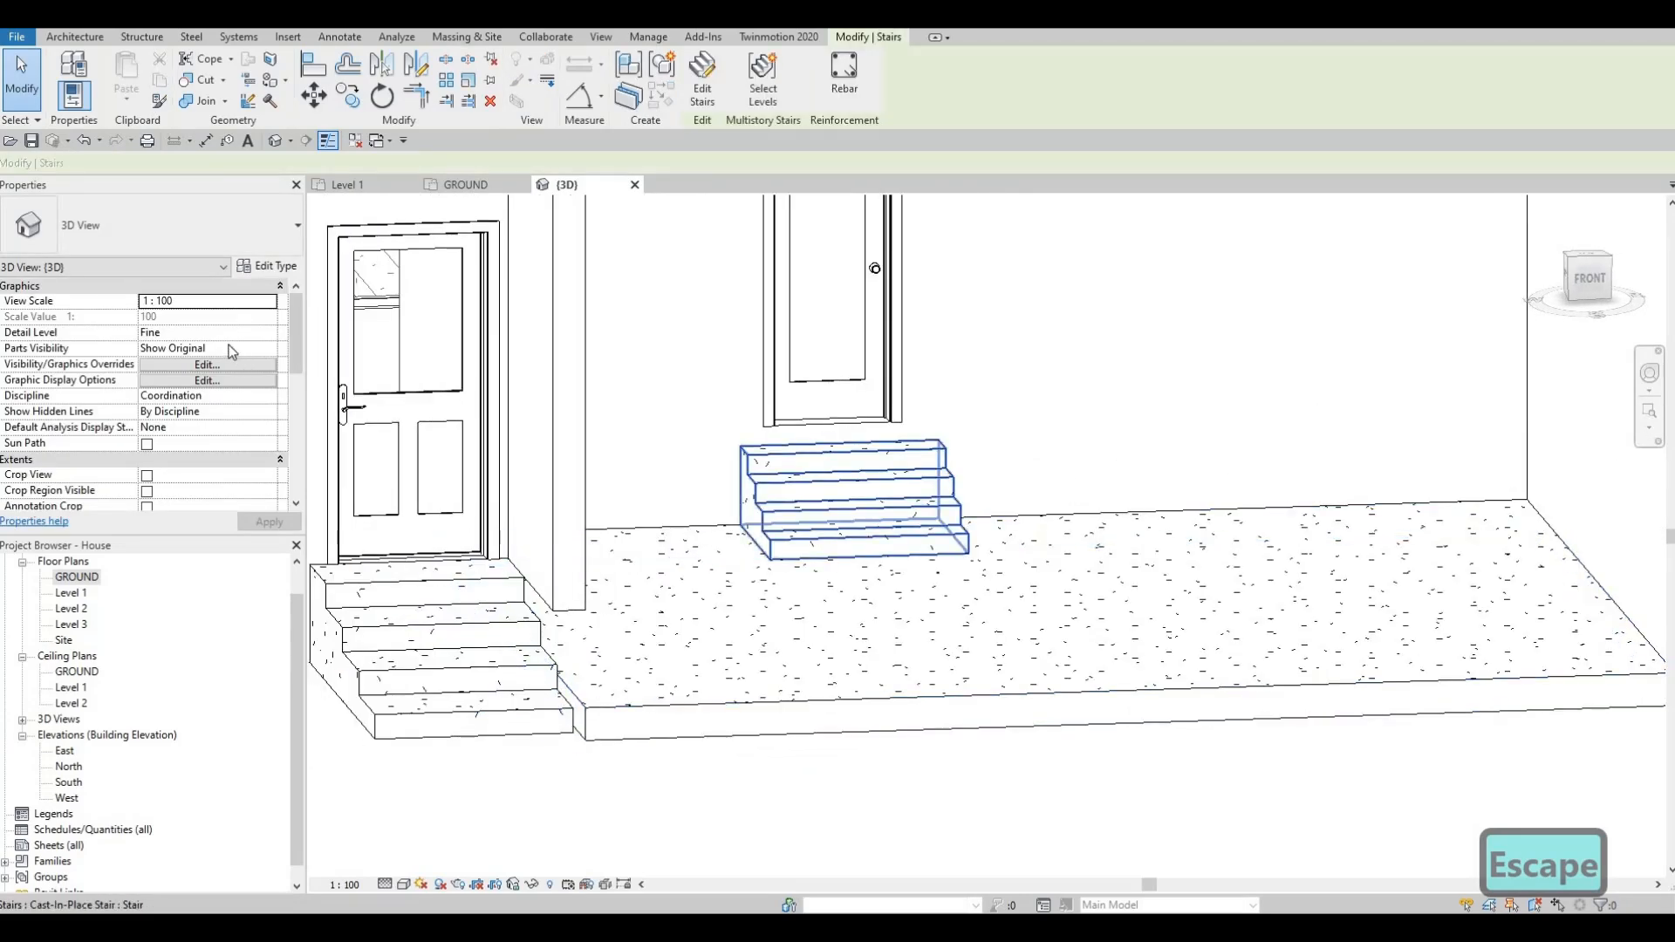
{"action": "left_click", "coordinate": [203, 348]}
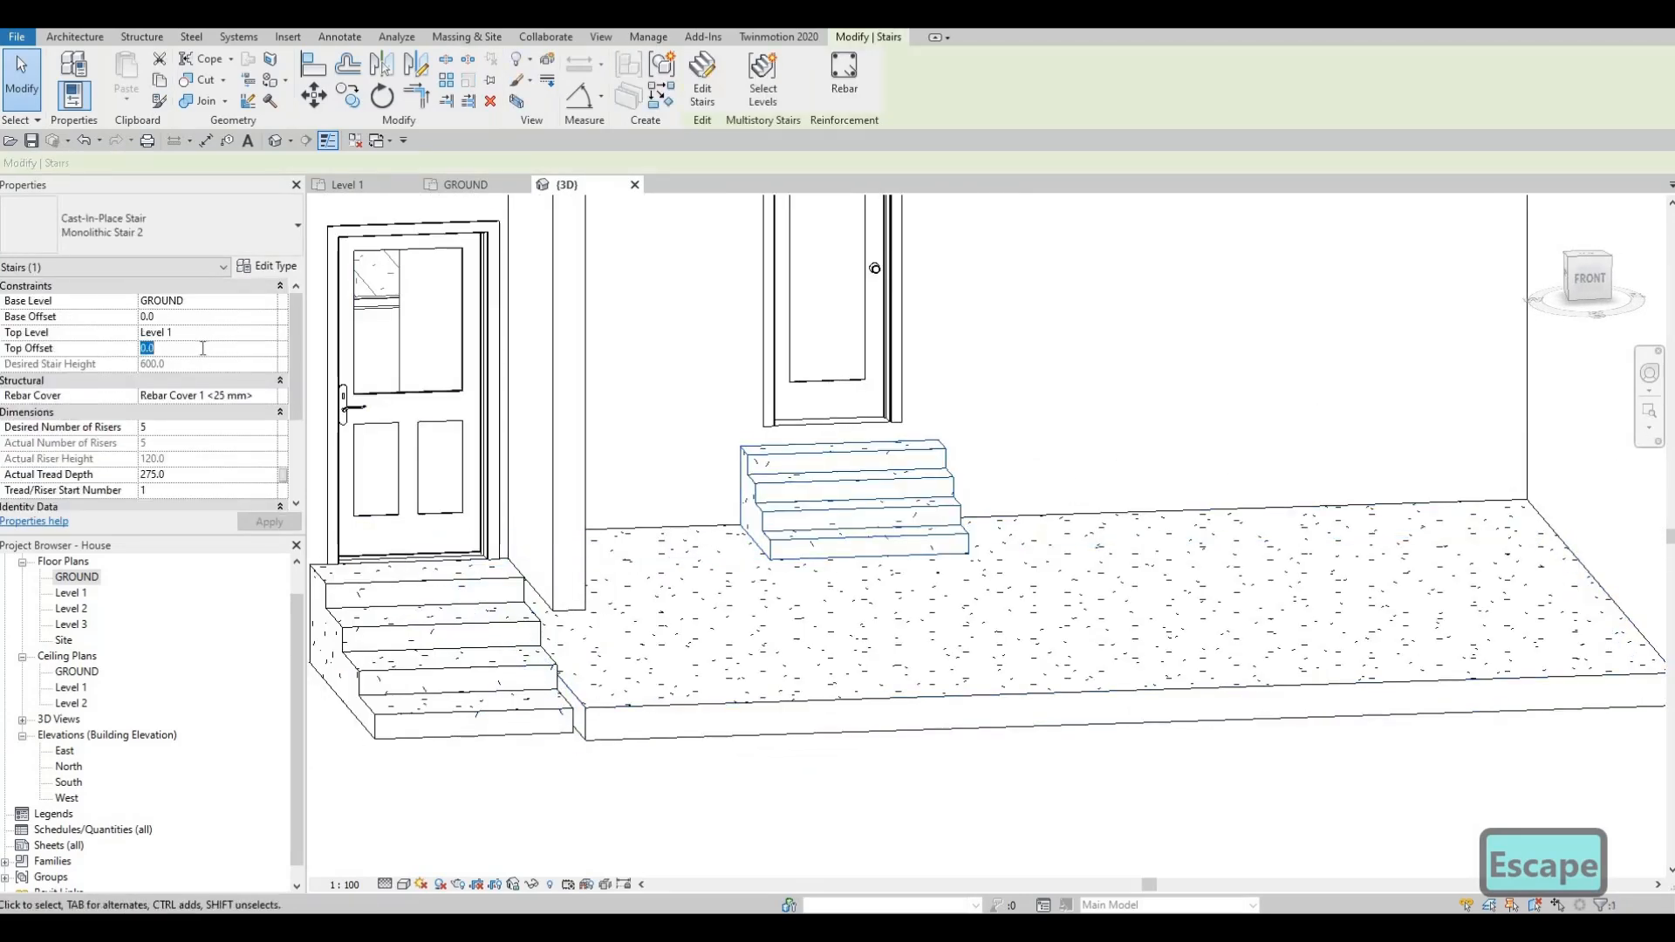
{"action": "type", "text": "200"}
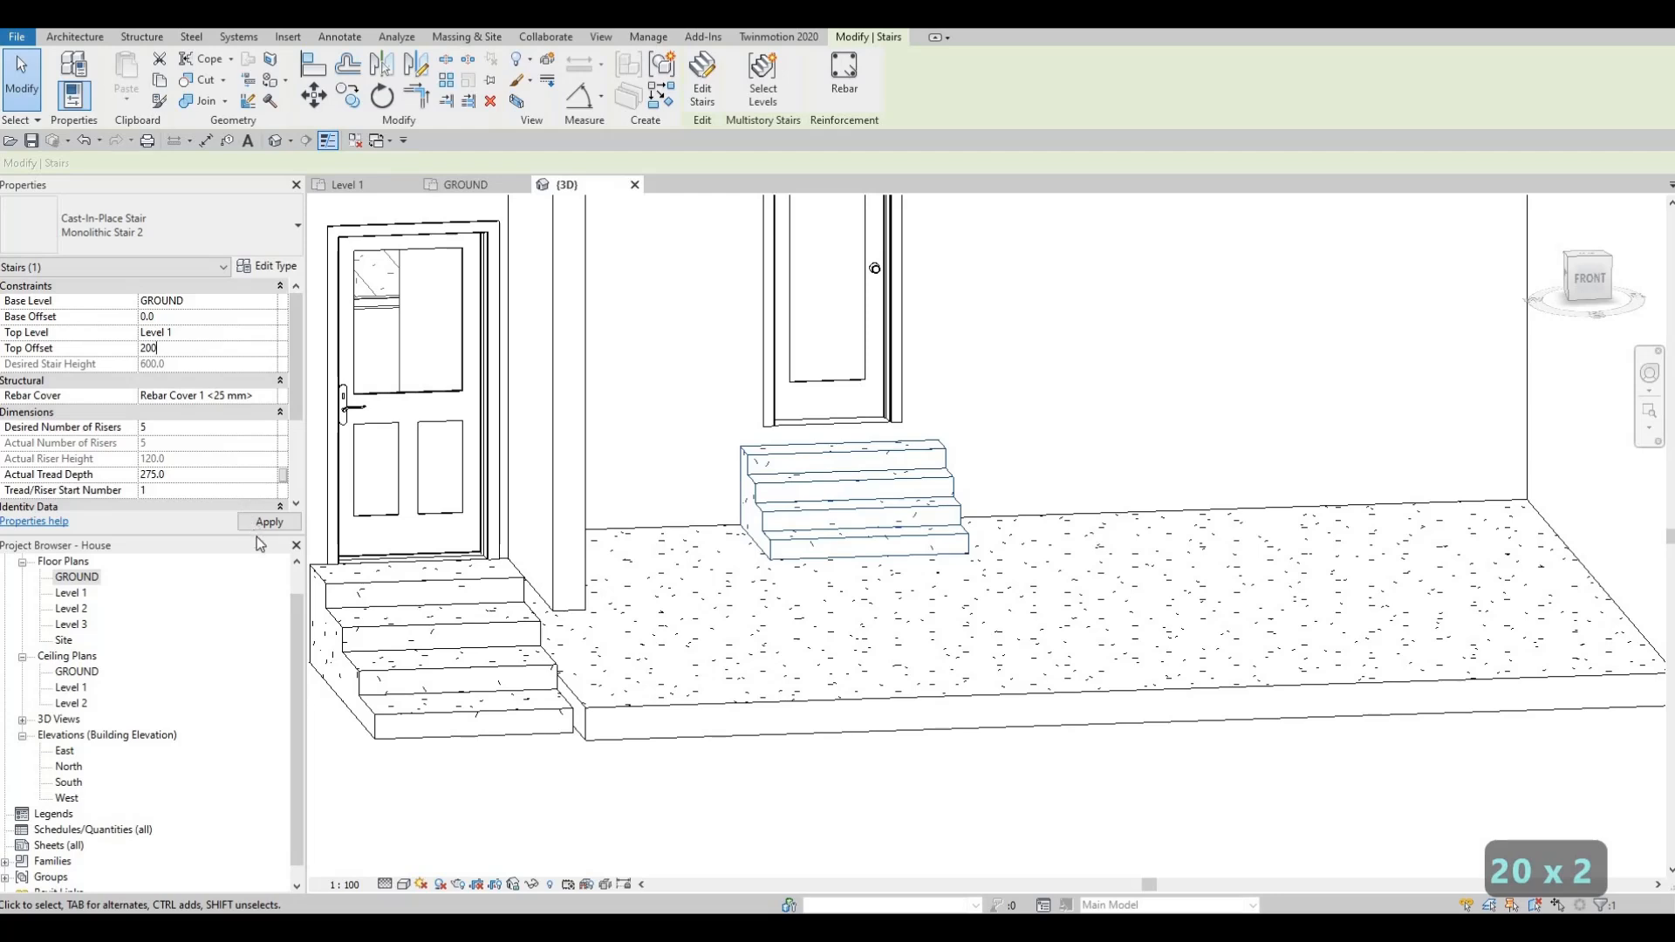
{"action": "left_click", "coordinate": [266, 521]}
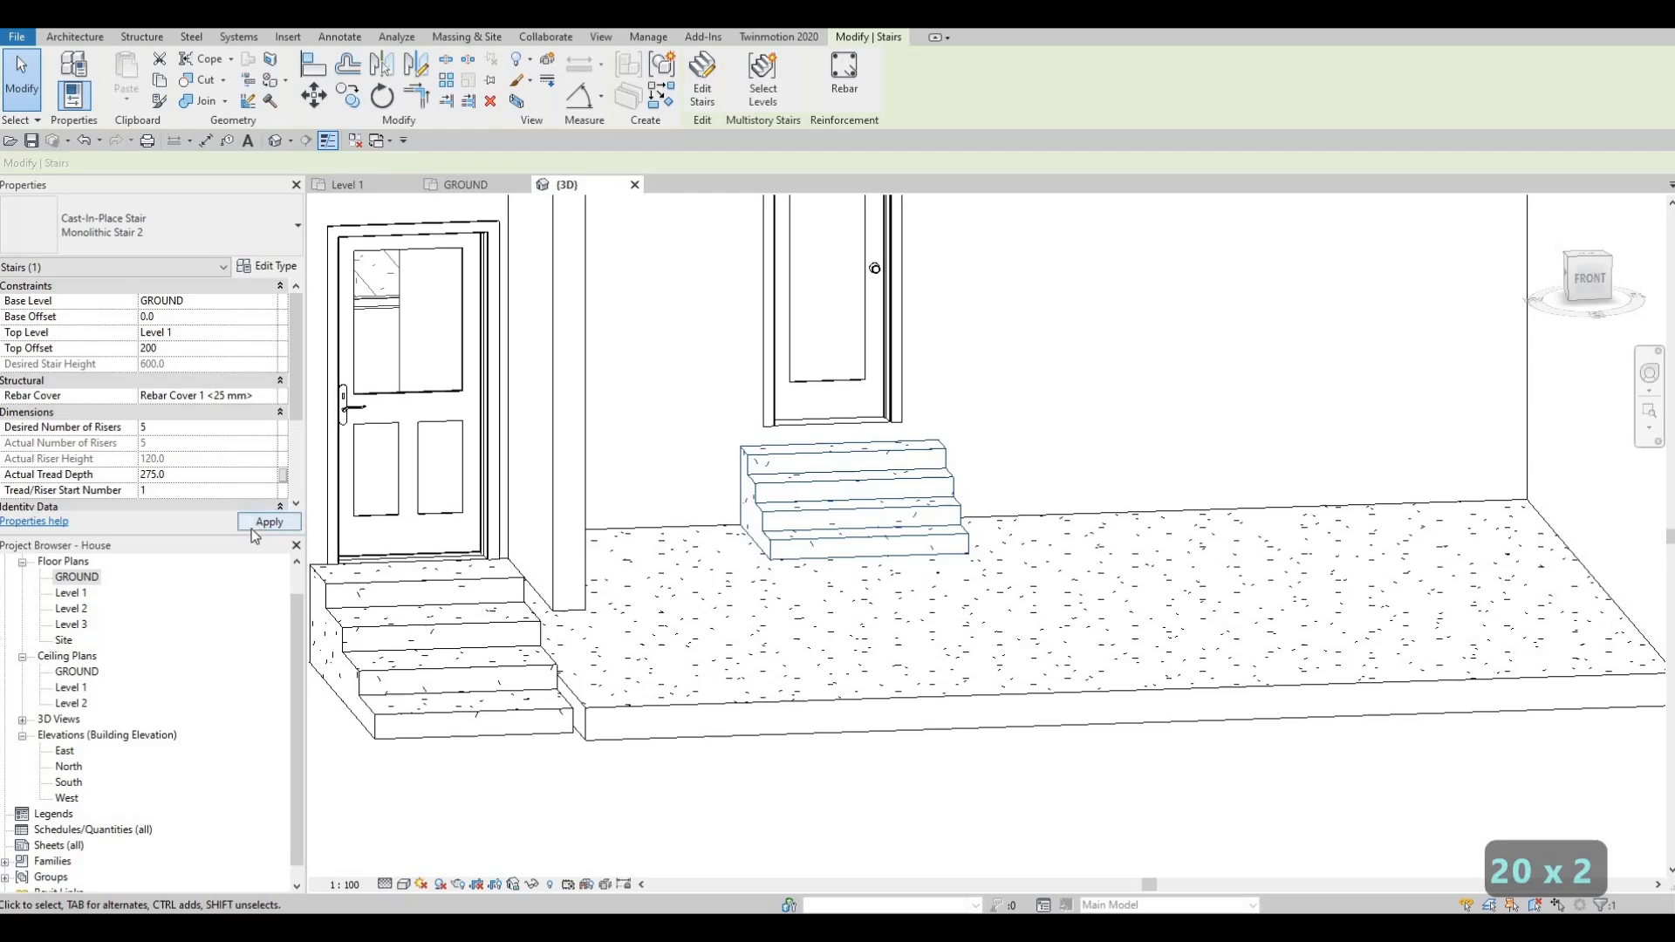
{"action": "left_click", "coordinate": [182, 353]}
{"action": "type", "text": "150"}
{"action": "key", "text": "Return"}
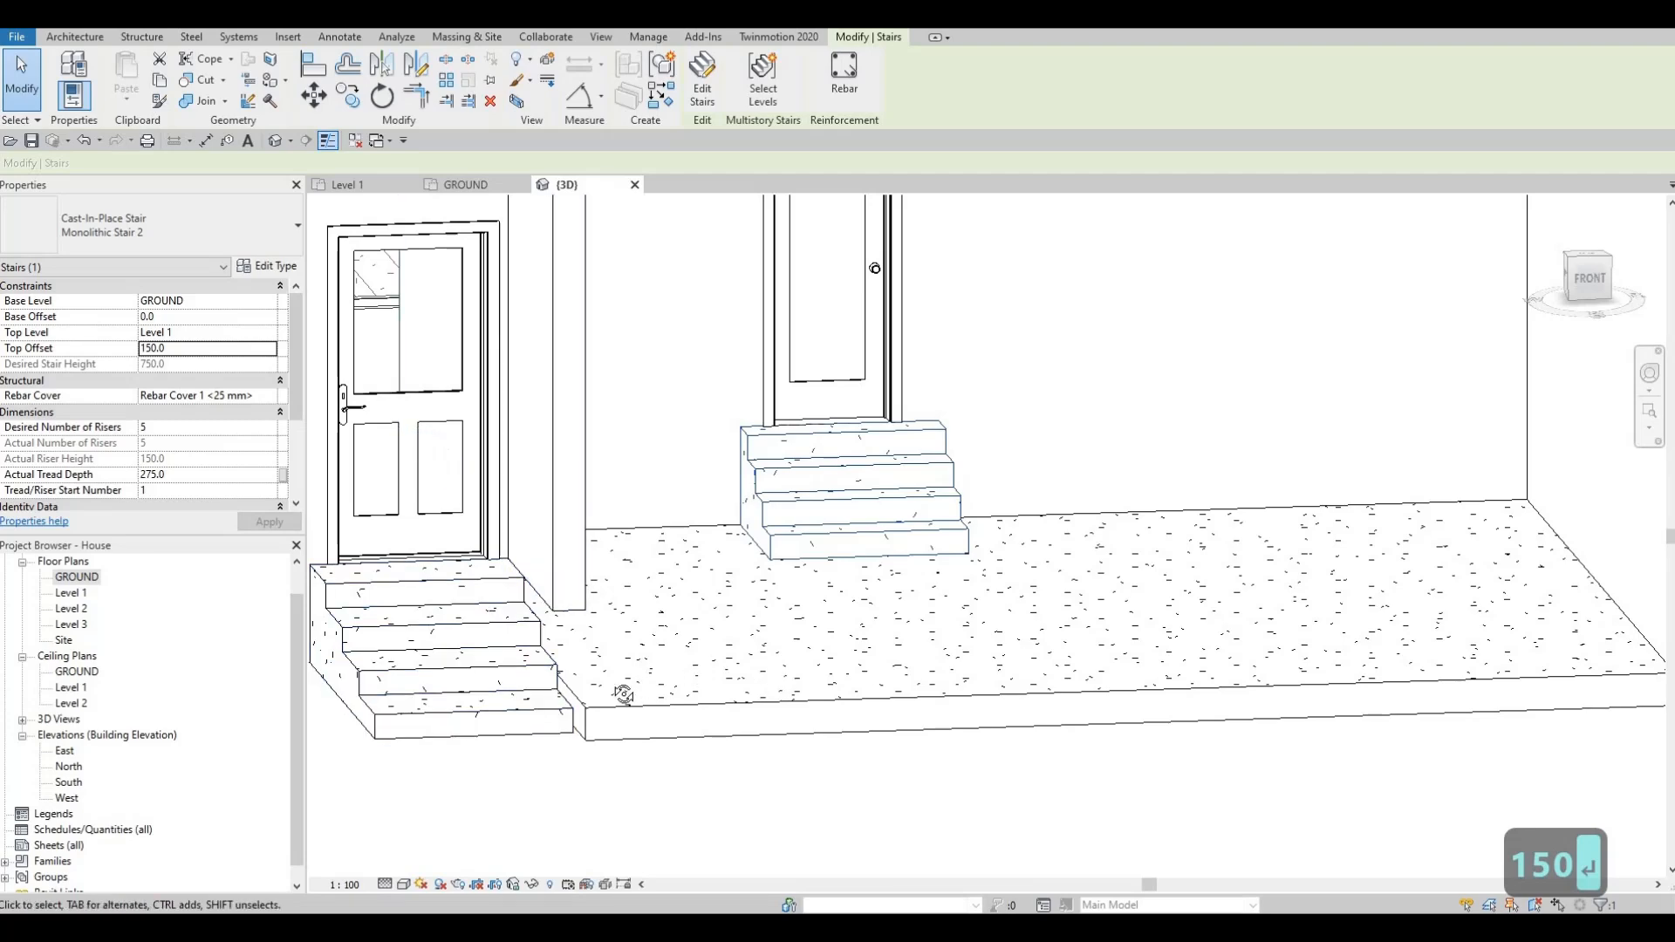
Inspect both entrance stairs against their doors and the concrete slab from the other side in 3D.
{"action": "middle_click_drag", "start_coordinate": [623, 694], "coordinate": [584, 677], "text": "shift"}
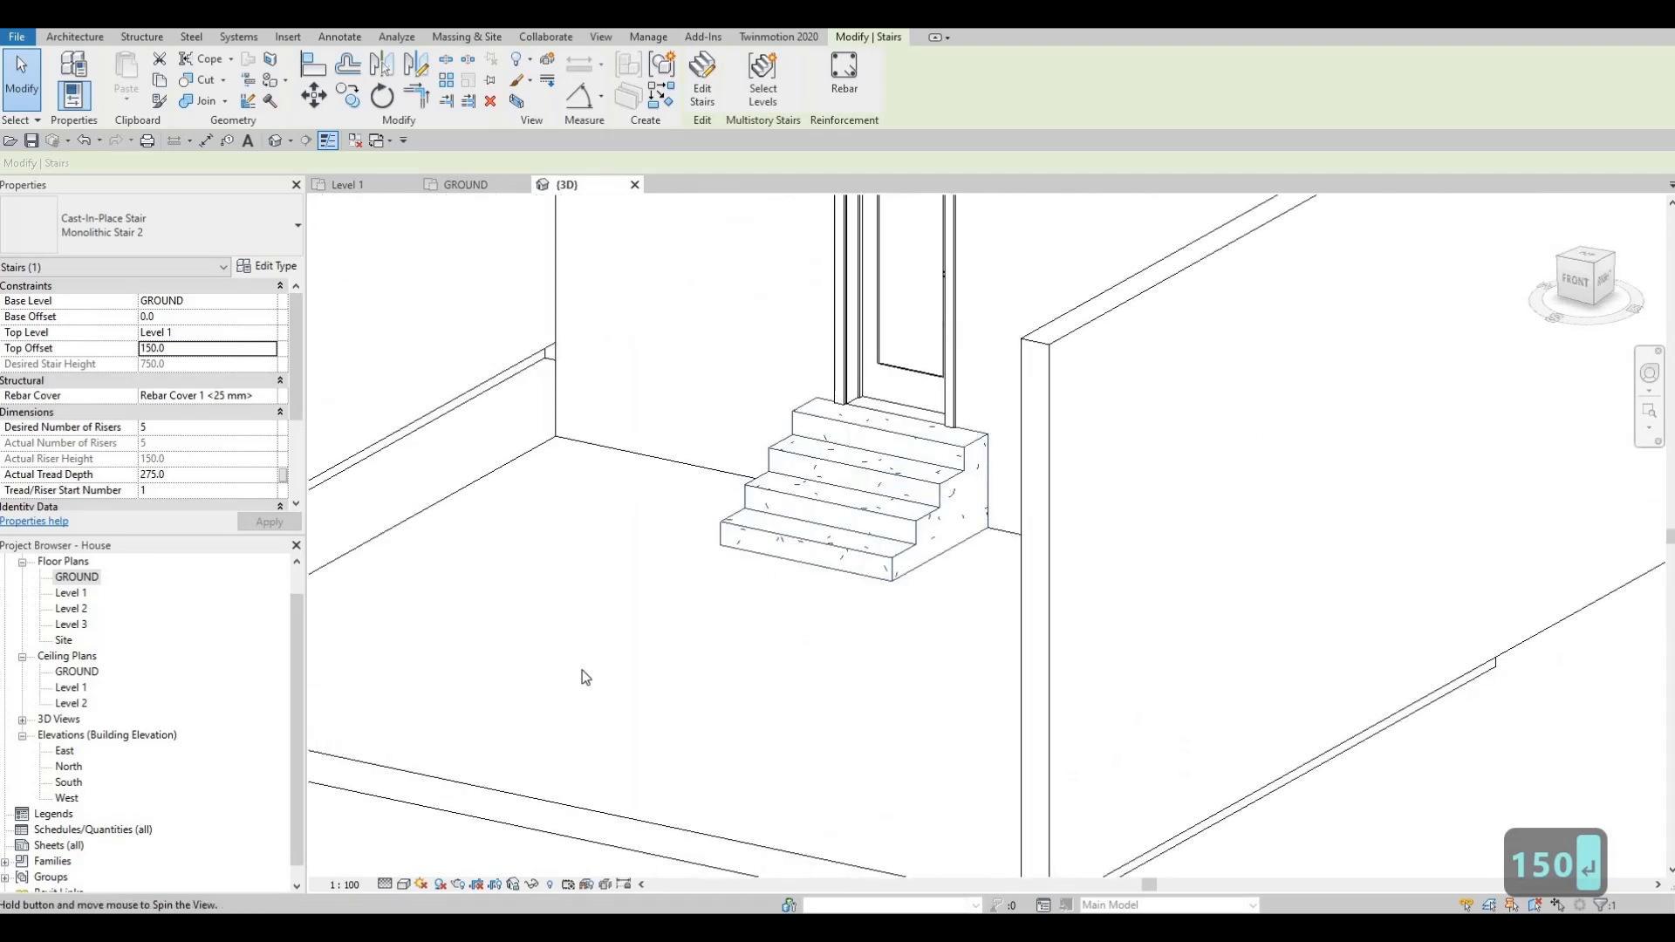
{"action": "scroll", "coordinate": [785, 667], "scroll_direction": "down", "scroll_amount": 3}
{"action": "middle_click_drag", "start_coordinate": [839, 480], "coordinate": [1003, 506], "text": "shift"}
{"action": "scroll", "coordinate": [803, 568], "scroll_direction": "down", "scroll_amount": 1}
{"action": "scroll", "coordinate": [828, 611], "scroll_direction": "down", "scroll_amount": 1}
{"action": "middle_click_drag", "start_coordinate": [872, 785], "coordinate": [611, 476]}
{"action": "scroll", "coordinate": [558, 489], "scroll_direction": "down", "scroll_amount": 1}
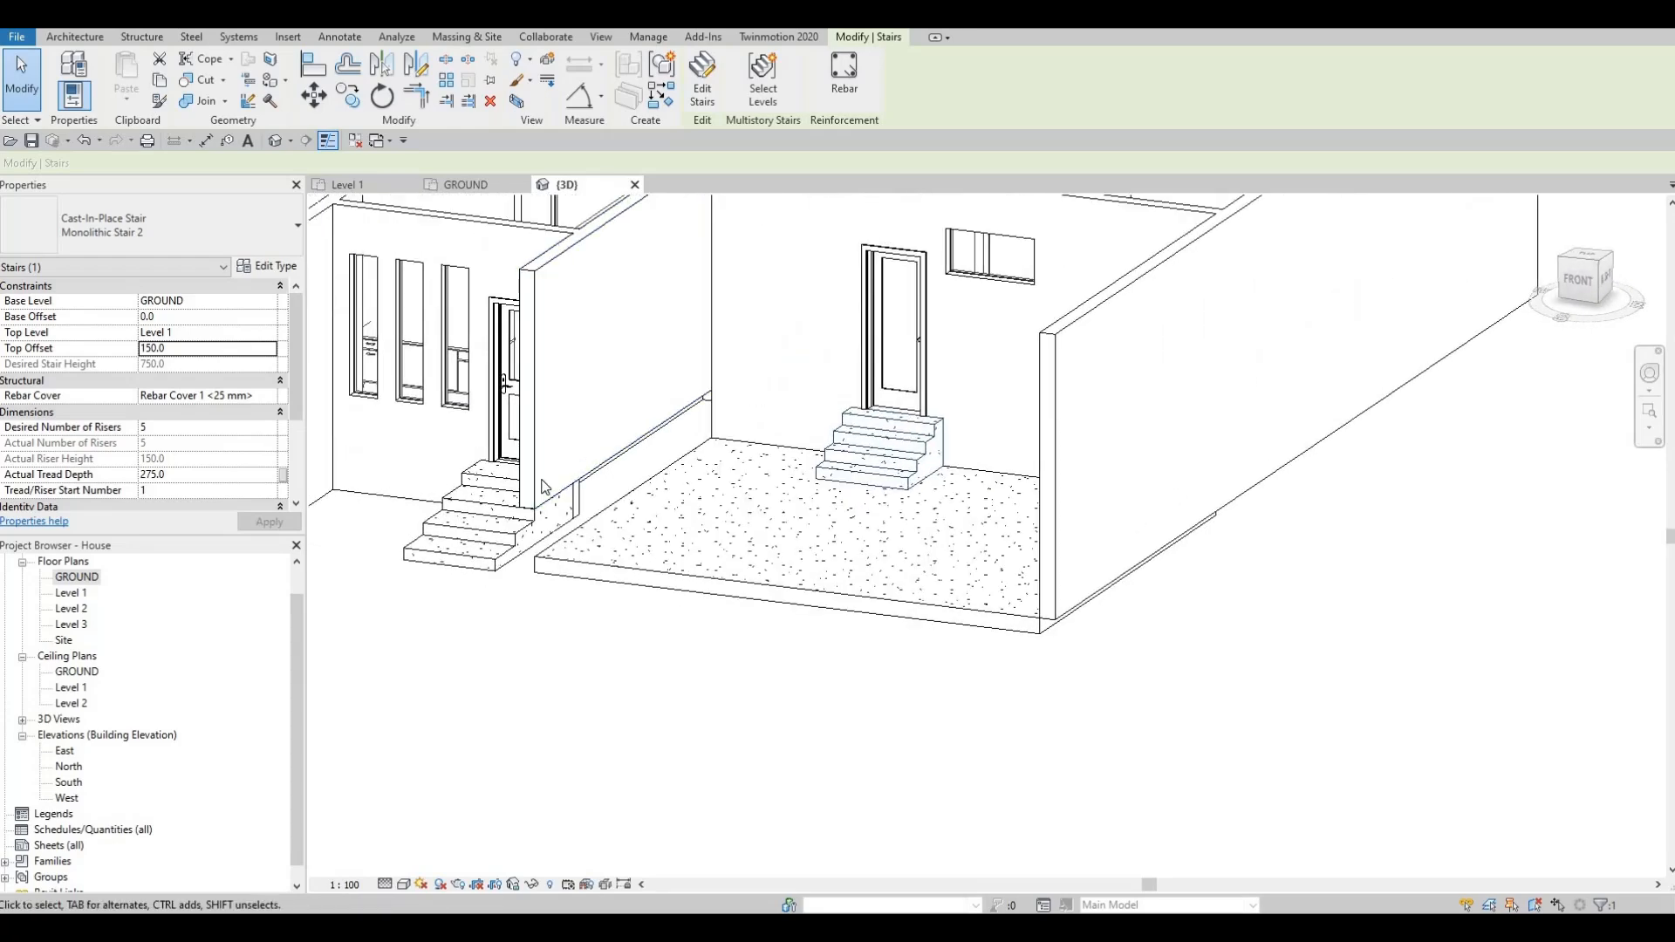
Set the Base Constraint of the exterior wall between the front entrance stair and the concrete slab to GROUND.
{"action": "left_click", "coordinate": [541, 471]}
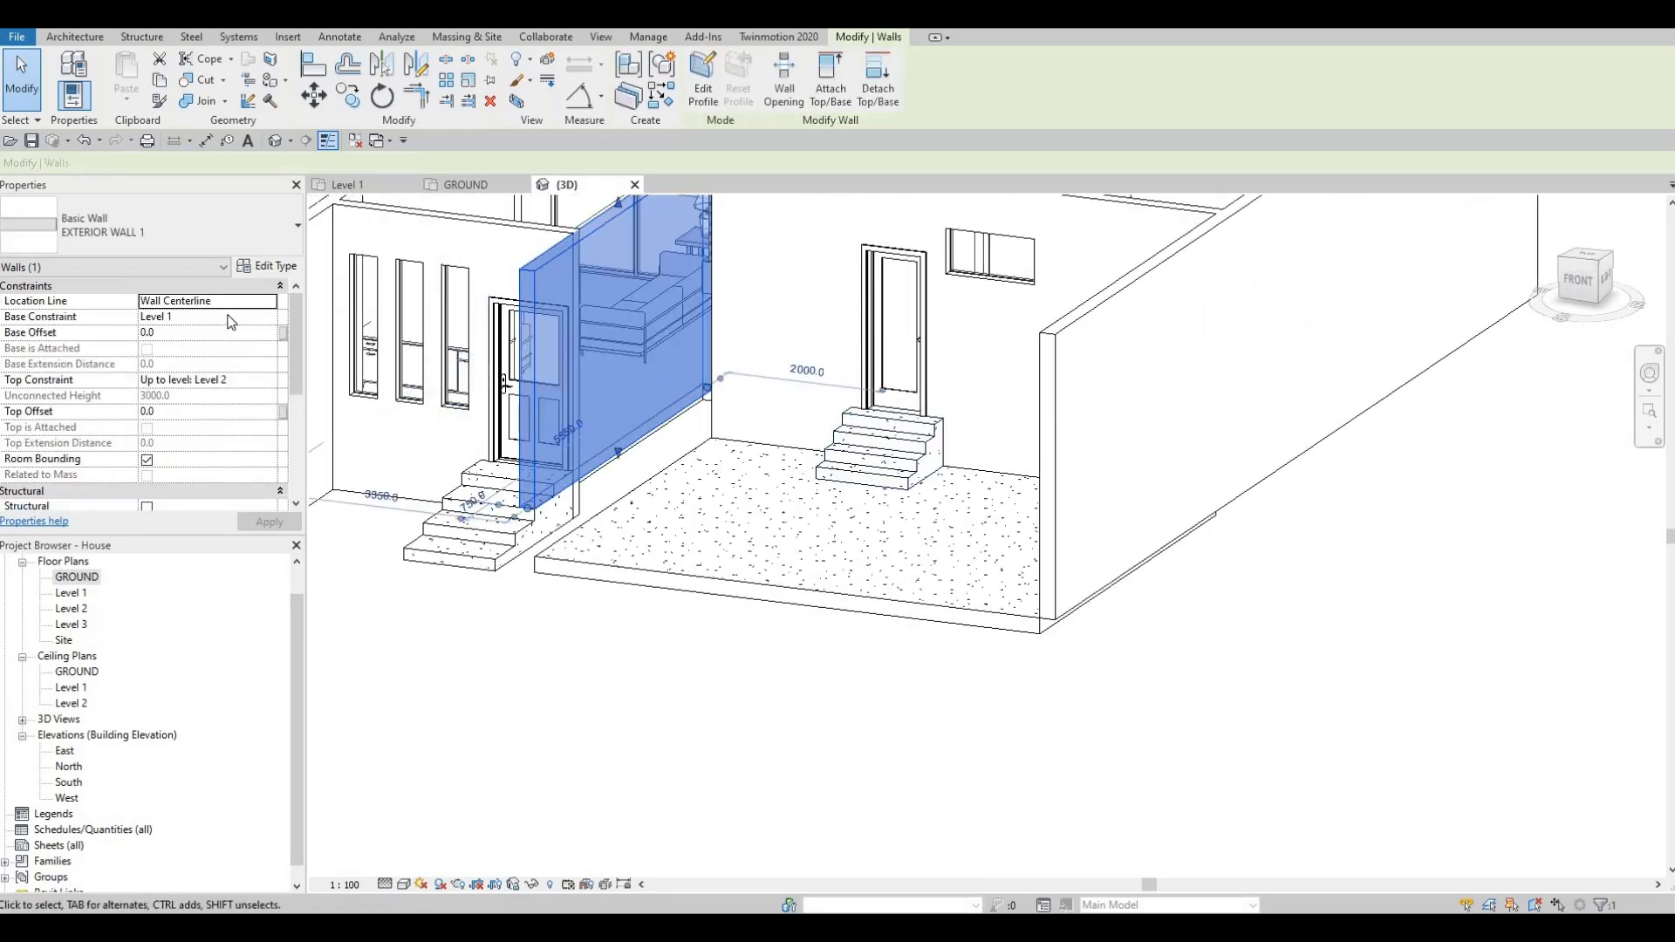
{"action": "left_click", "coordinate": [262, 317]}
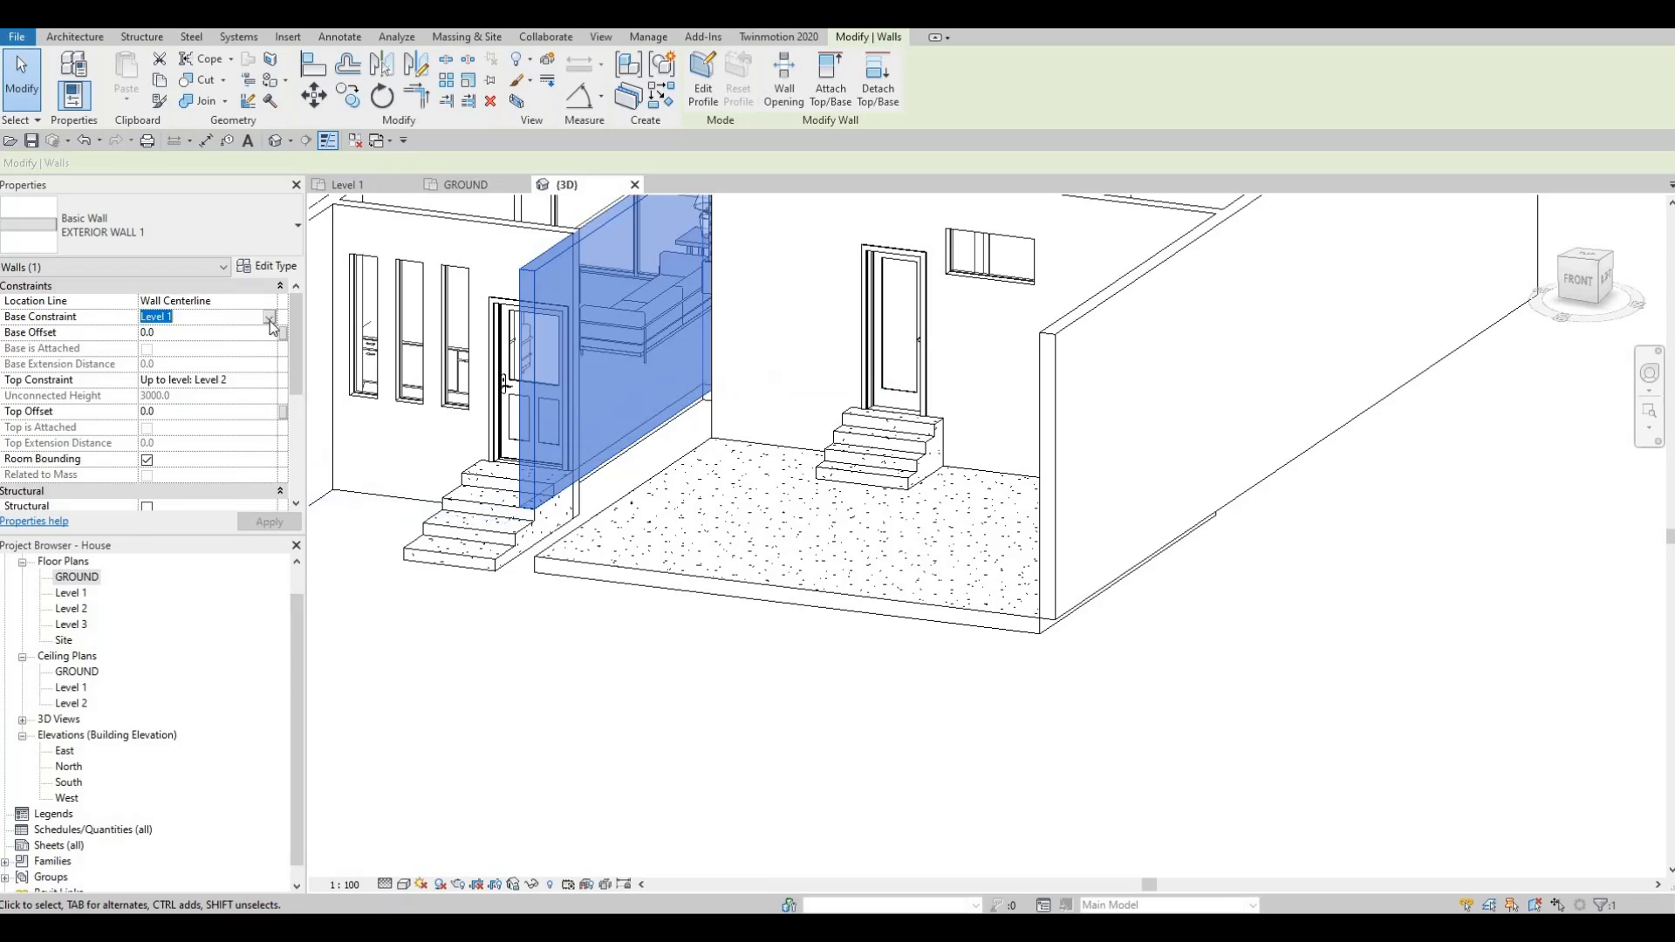
{"action": "left_click", "coordinate": [269, 317]}
{"action": "left_click", "coordinate": [207, 332]}
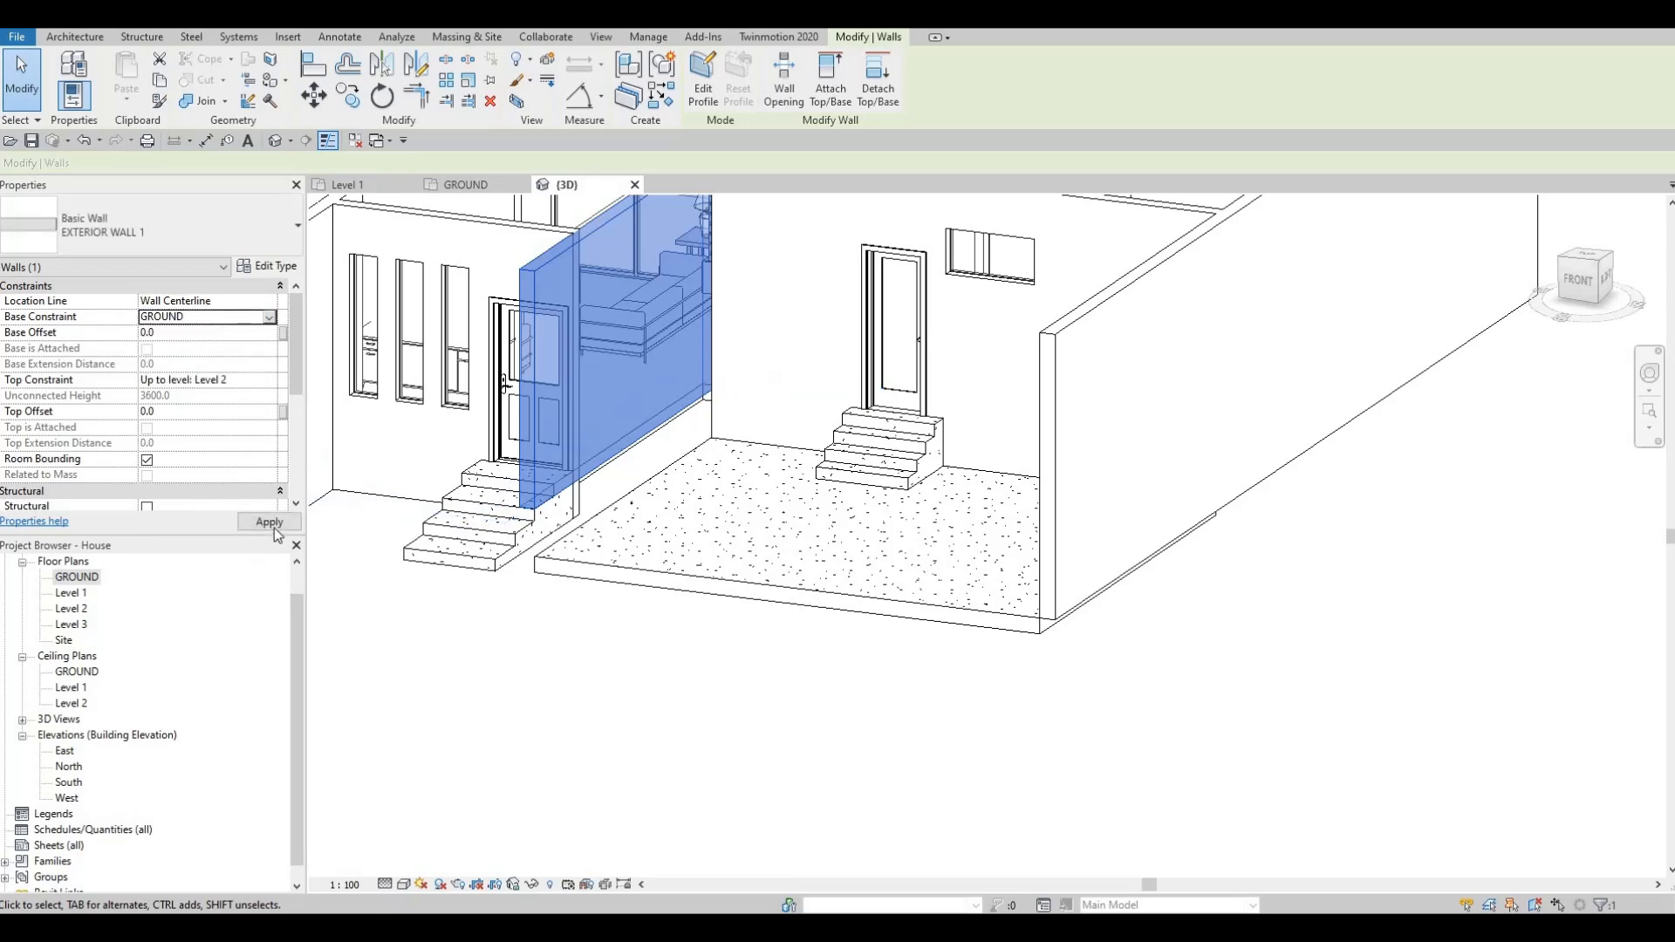
{"action": "key", "text": "Escape"}
{"action": "middle_click_drag", "start_coordinate": [528, 567], "coordinate": [609, 596], "text": "shift"}
{"action": "key", "text": "Escape"}
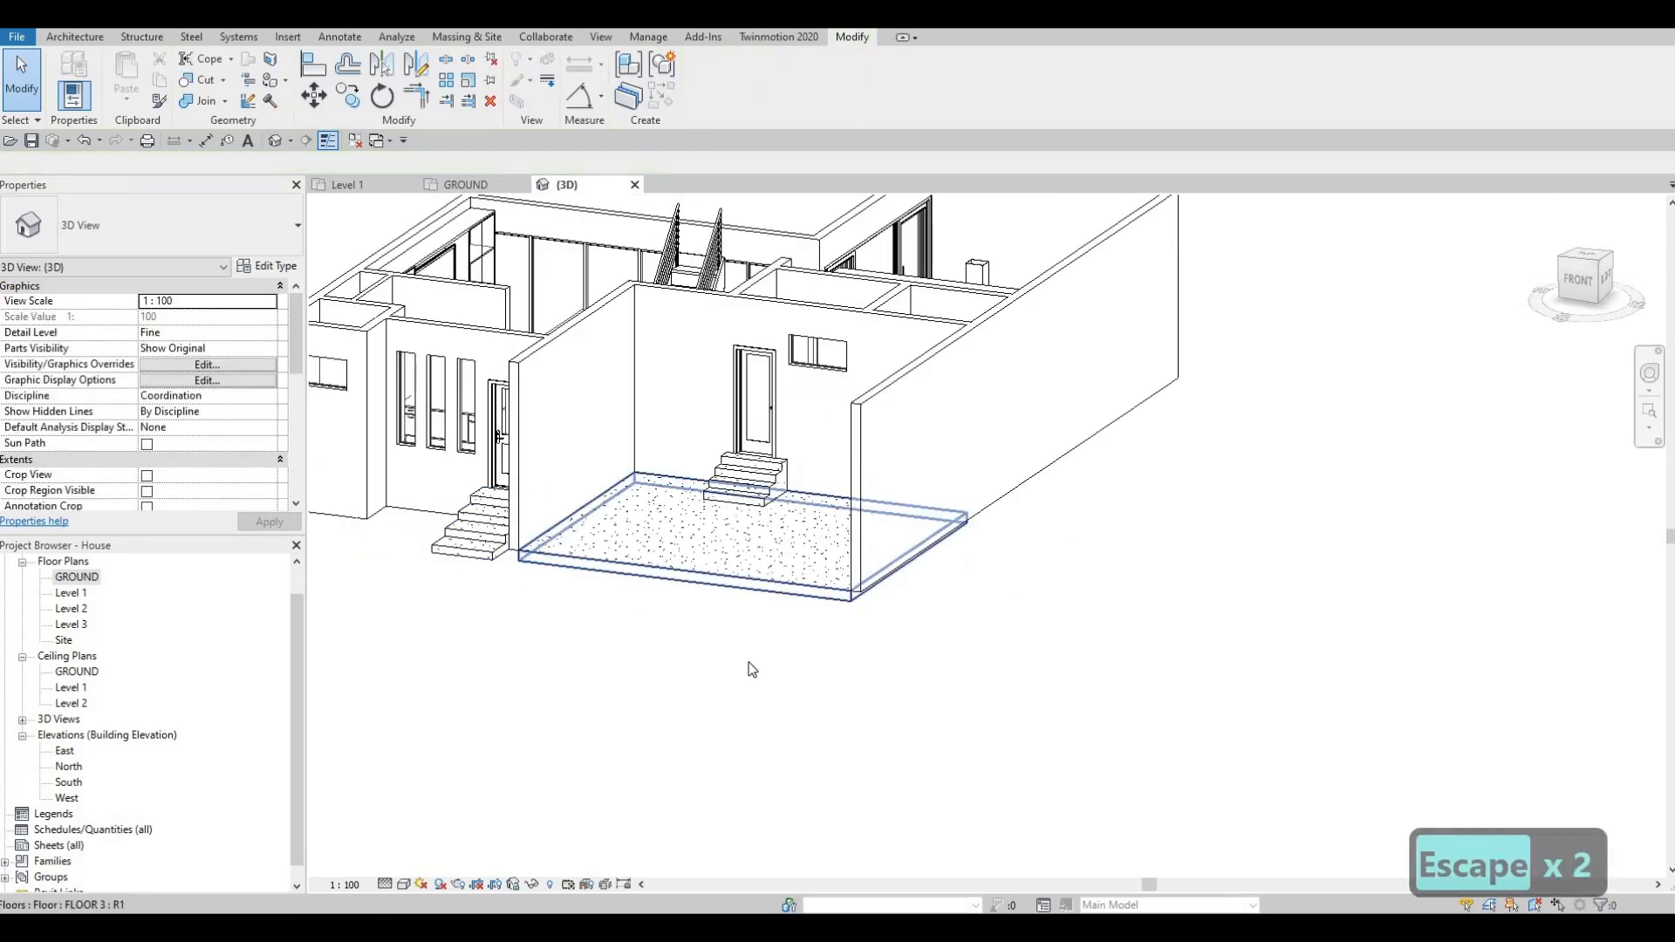
Open the GROUND floor plan.
{"action": "middle_click_drag", "start_coordinate": [748, 666], "coordinate": [535, 521], "text": "shift"}
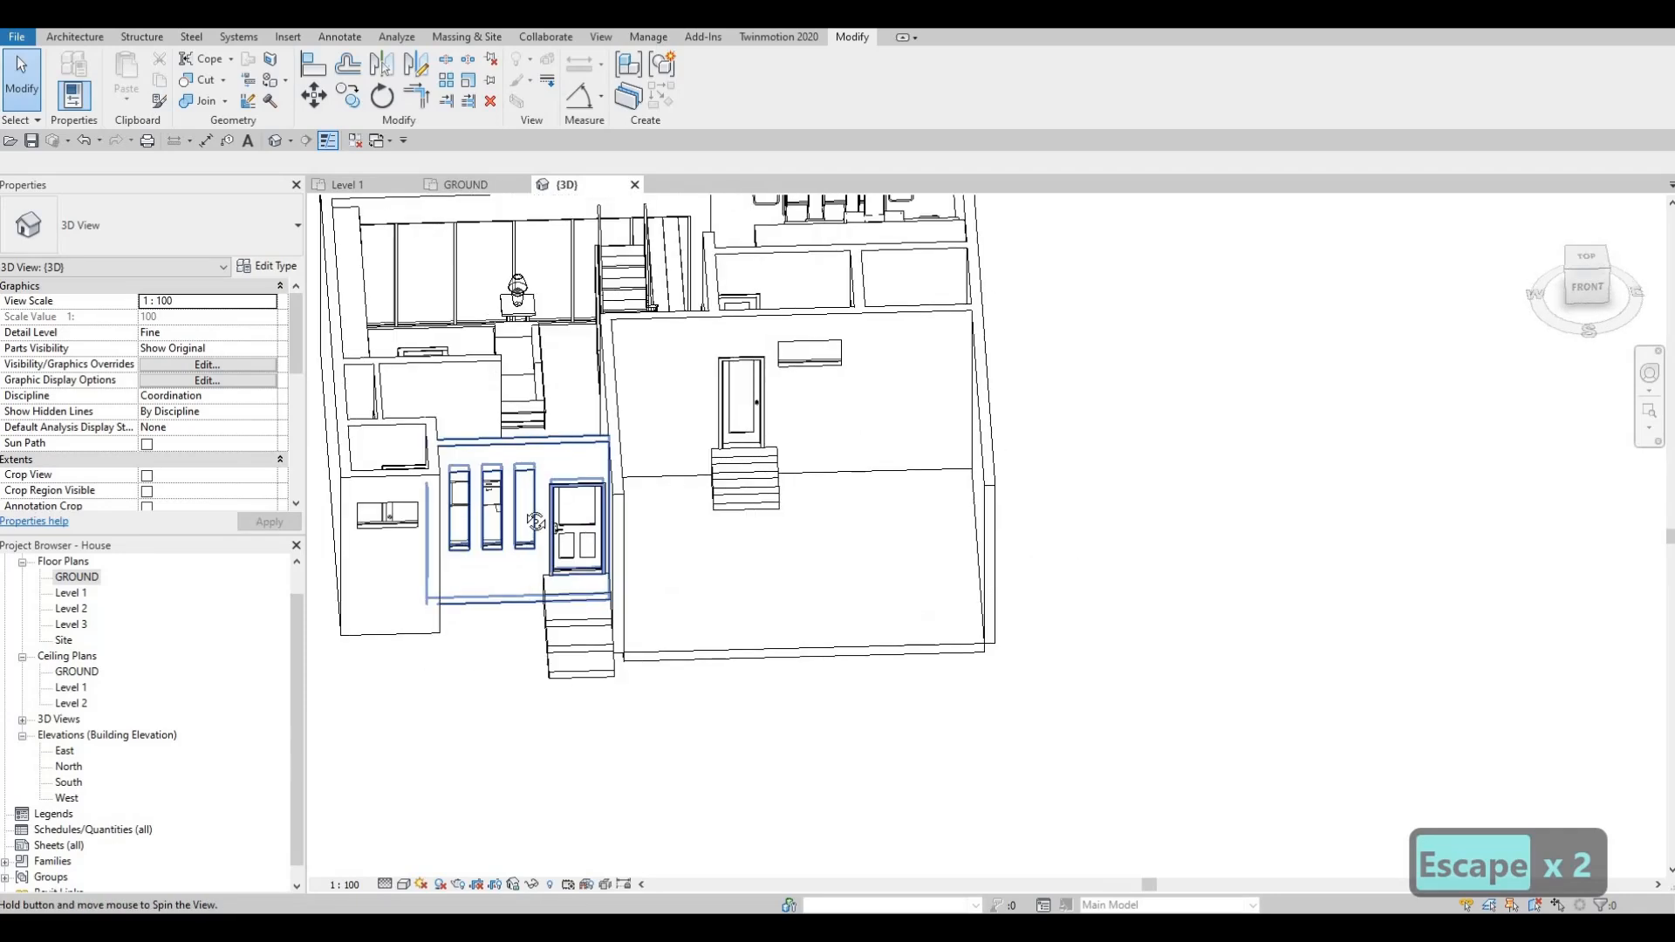
{"action": "middle_click_drag", "start_coordinate": [595, 431], "coordinate": [605, 371], "text": "shift"}
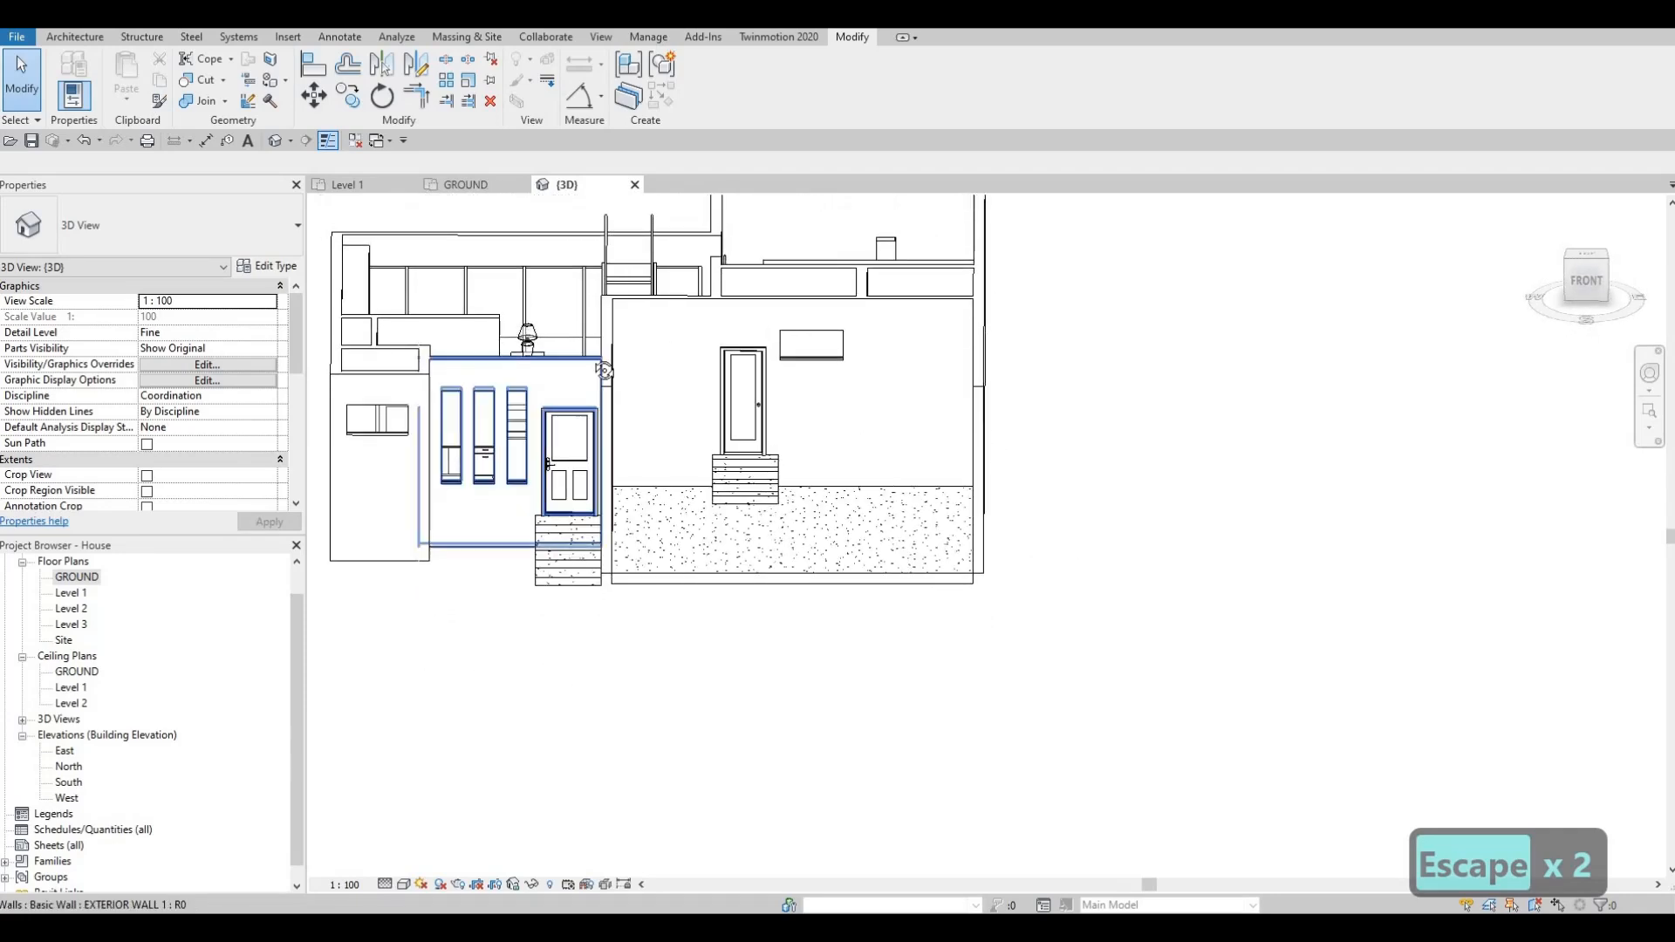
{"action": "middle_click_drag", "start_coordinate": [562, 297], "coordinate": [597, 435], "text": "shift"}
{"action": "scroll", "coordinate": [711, 602], "scroll_direction": "down", "scroll_amount": 2}
{"action": "middle_click_drag", "start_coordinate": [716, 611], "coordinate": [881, 532]}
{"action": "middle_click_drag", "start_coordinate": [1017, 472], "coordinate": [427, 385]}
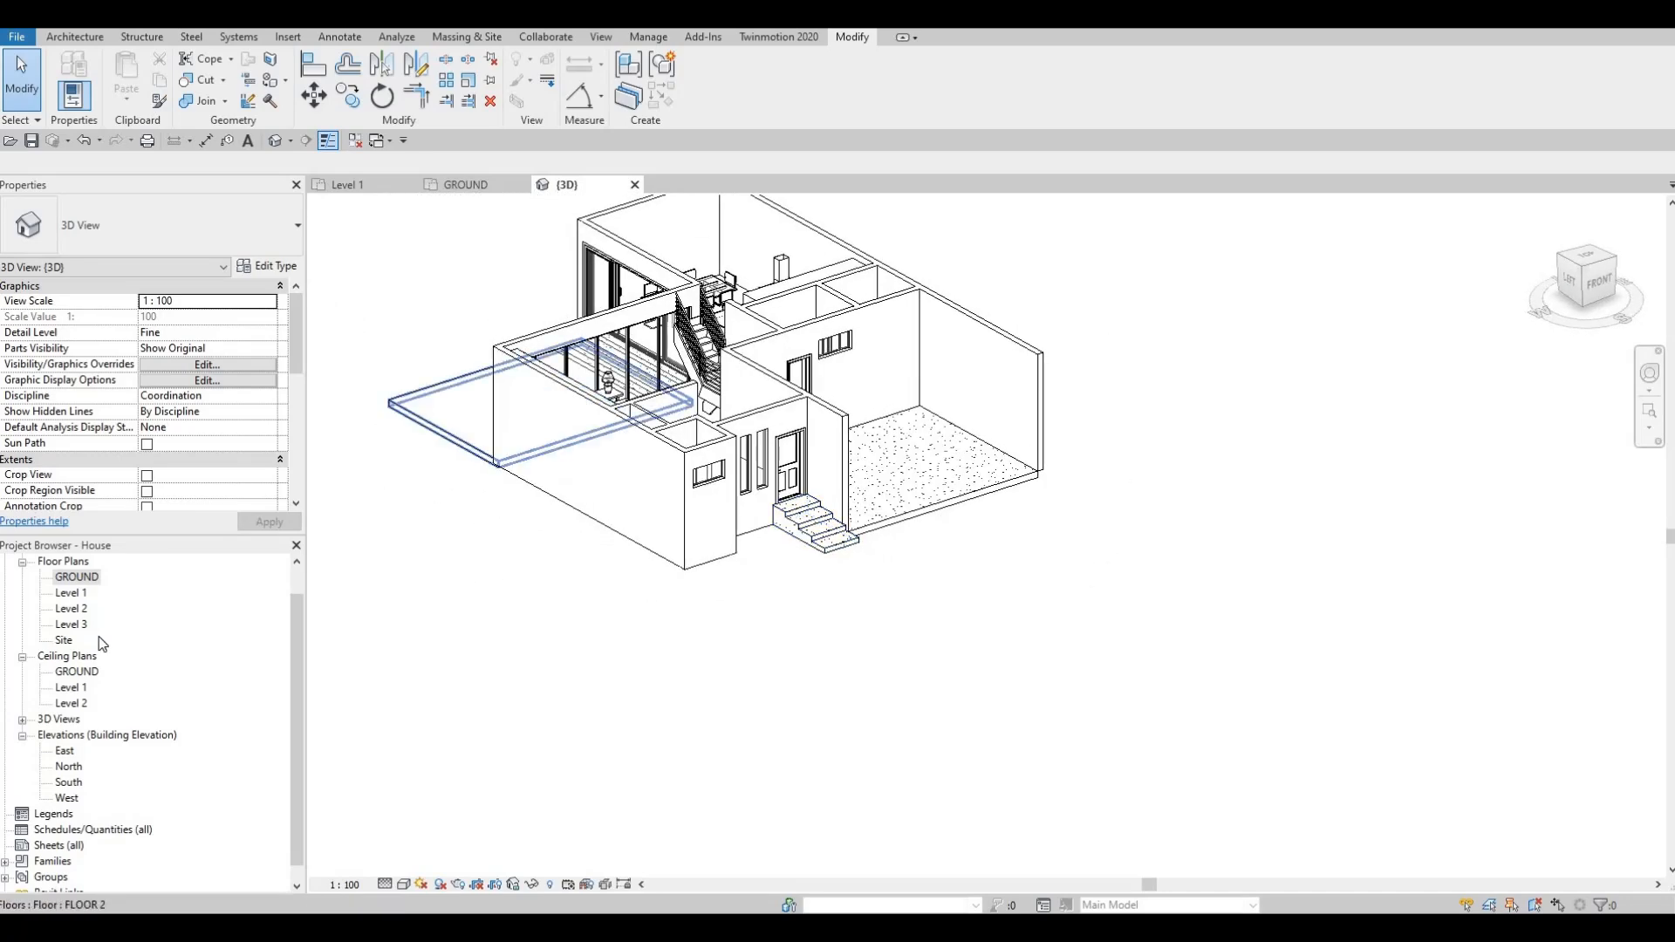
{"action": "double_click", "coordinate": [70, 593]}
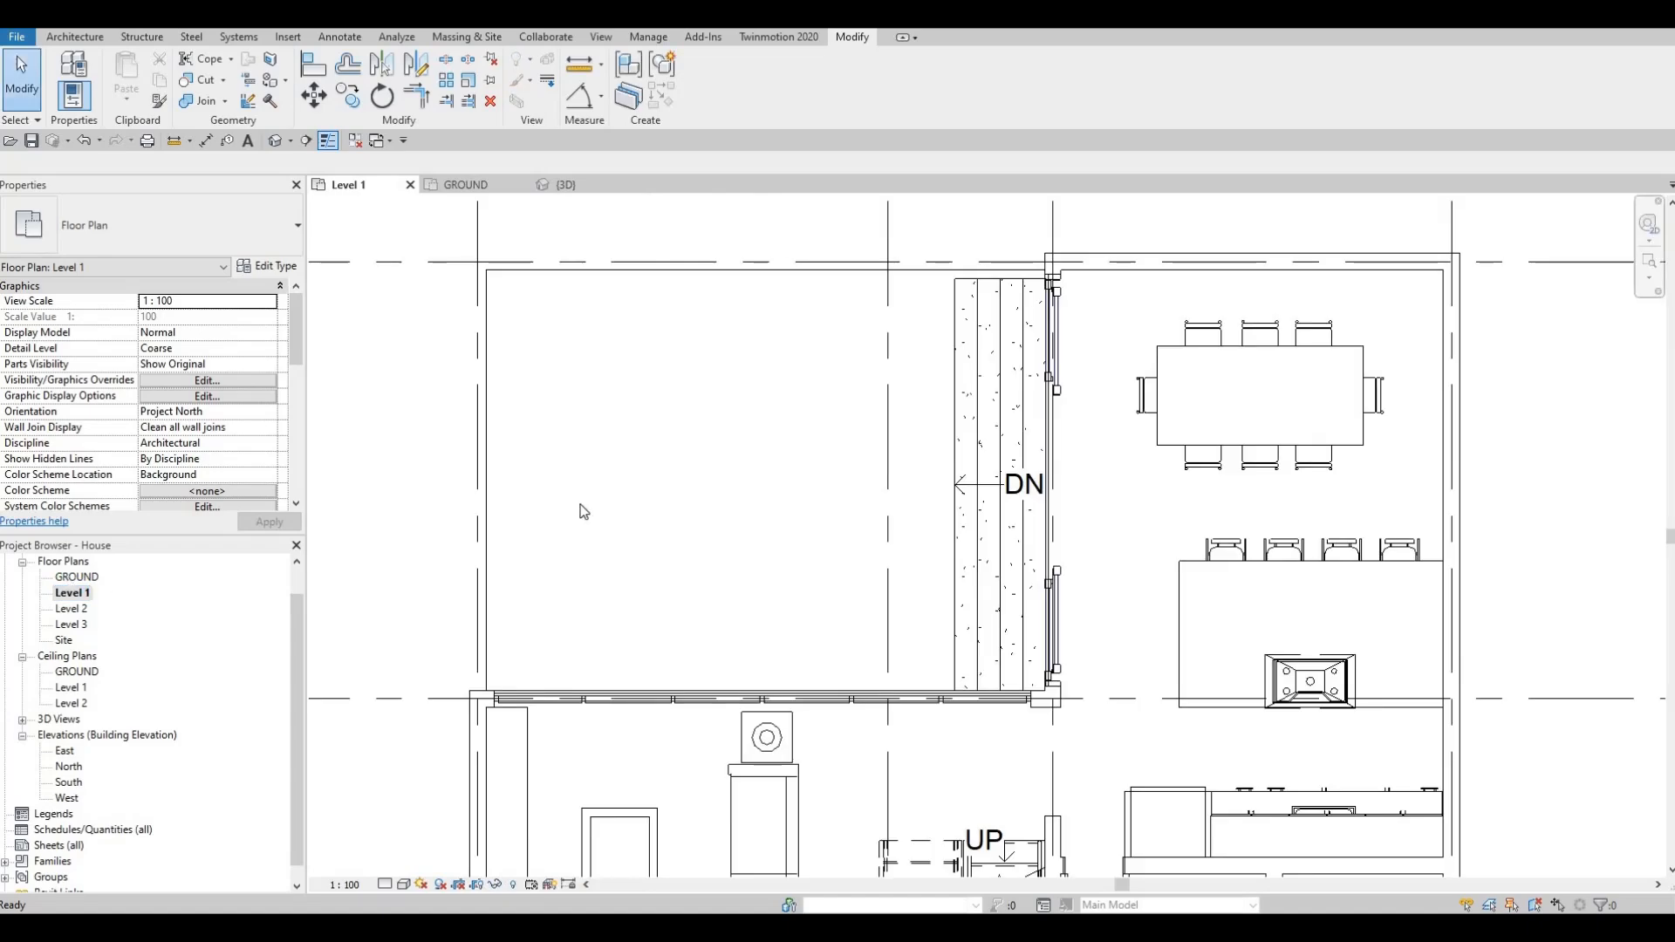
{"action": "double_click", "coordinate": [75, 578]}
{"action": "scroll", "coordinate": [550, 359], "scroll_direction": "down", "scroll_amount": 2}
{"action": "middle_click_drag", "start_coordinate": [549, 360], "coordinate": [509, 741]}
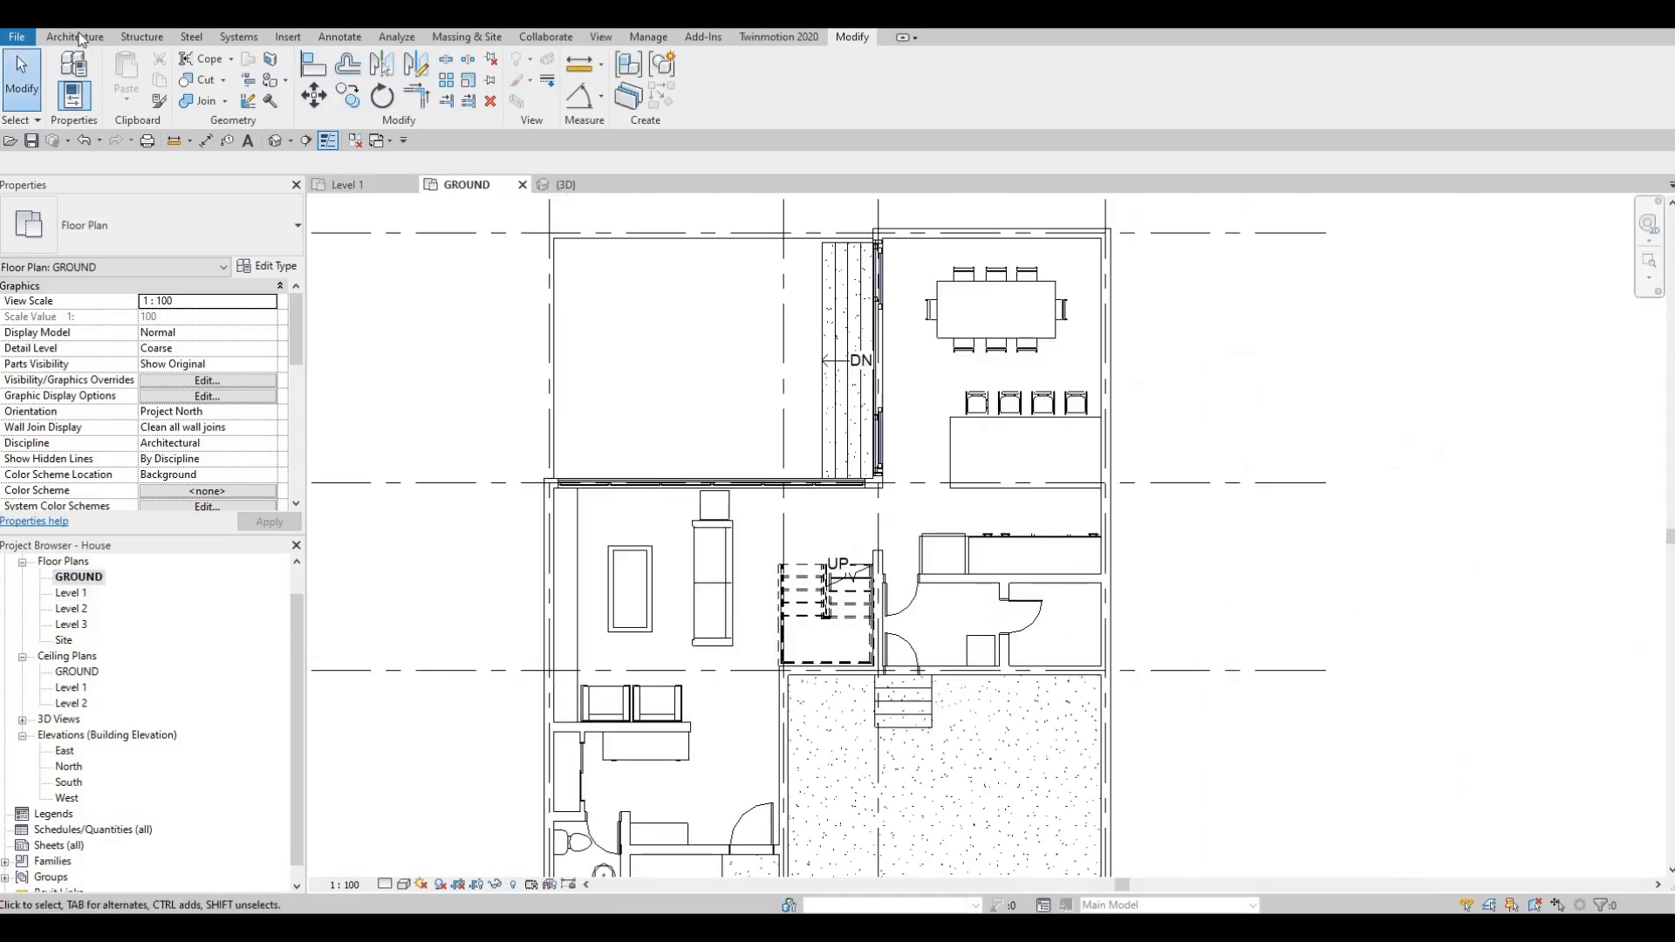
{"action": "left_click", "coordinate": [78, 37]}
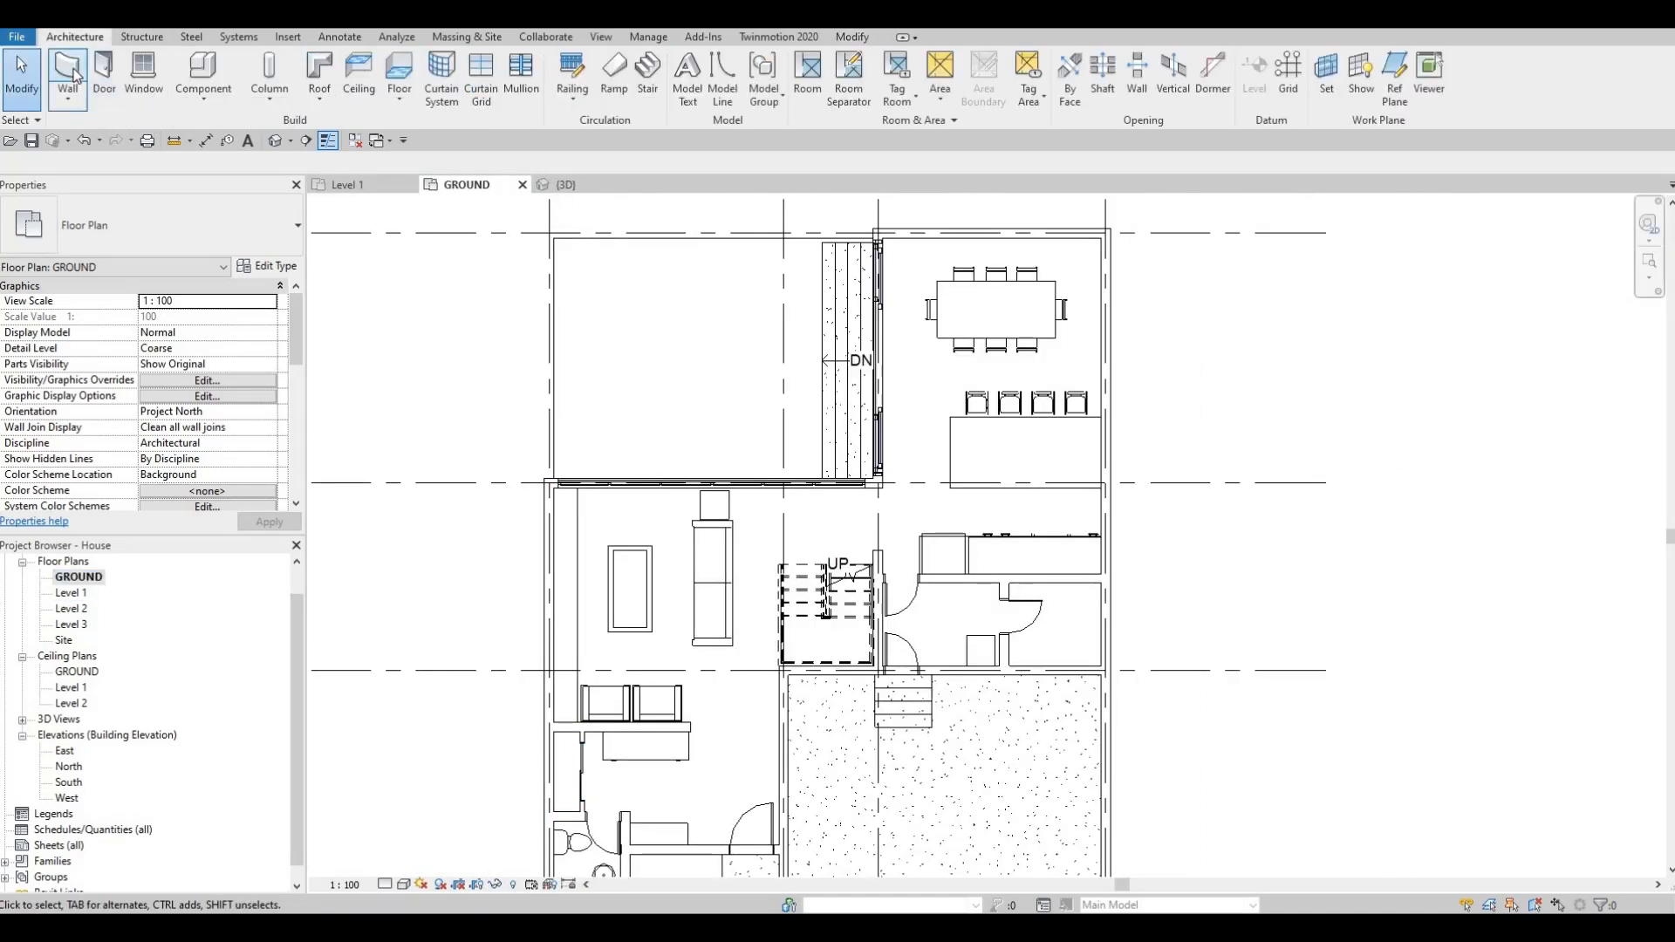
{"action": "left_click", "coordinate": [69, 72]}
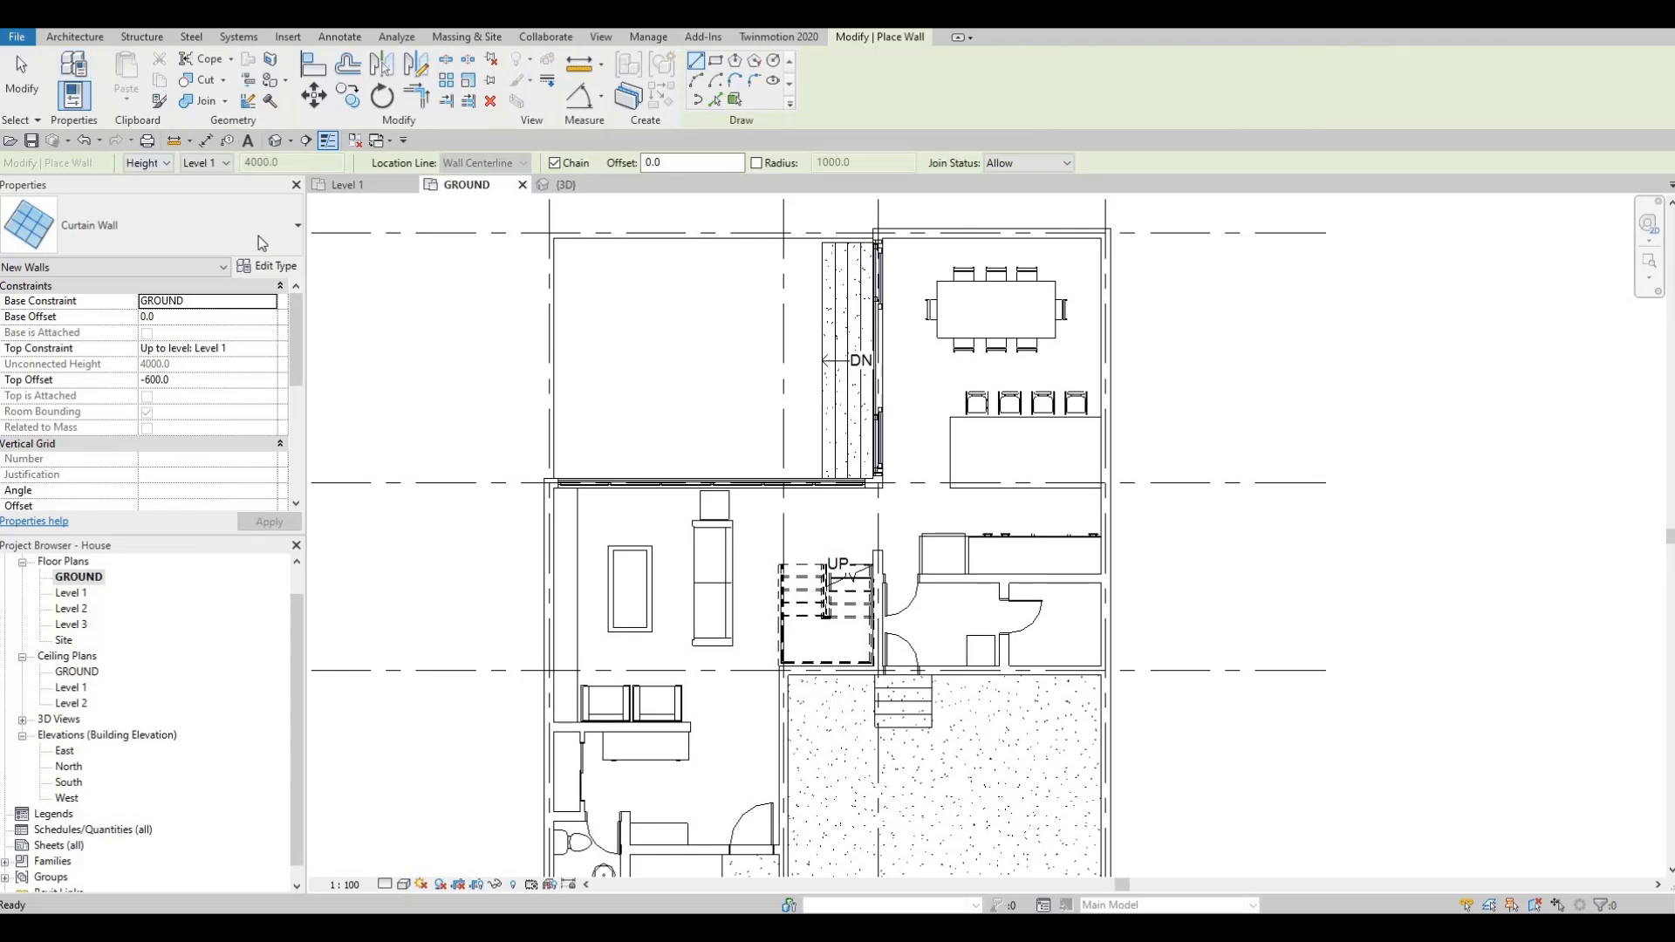
{"action": "left_click", "coordinate": [138, 228]}
{"action": "scroll", "coordinate": [136, 395], "scroll_direction": "up", "scroll_amount": 1}
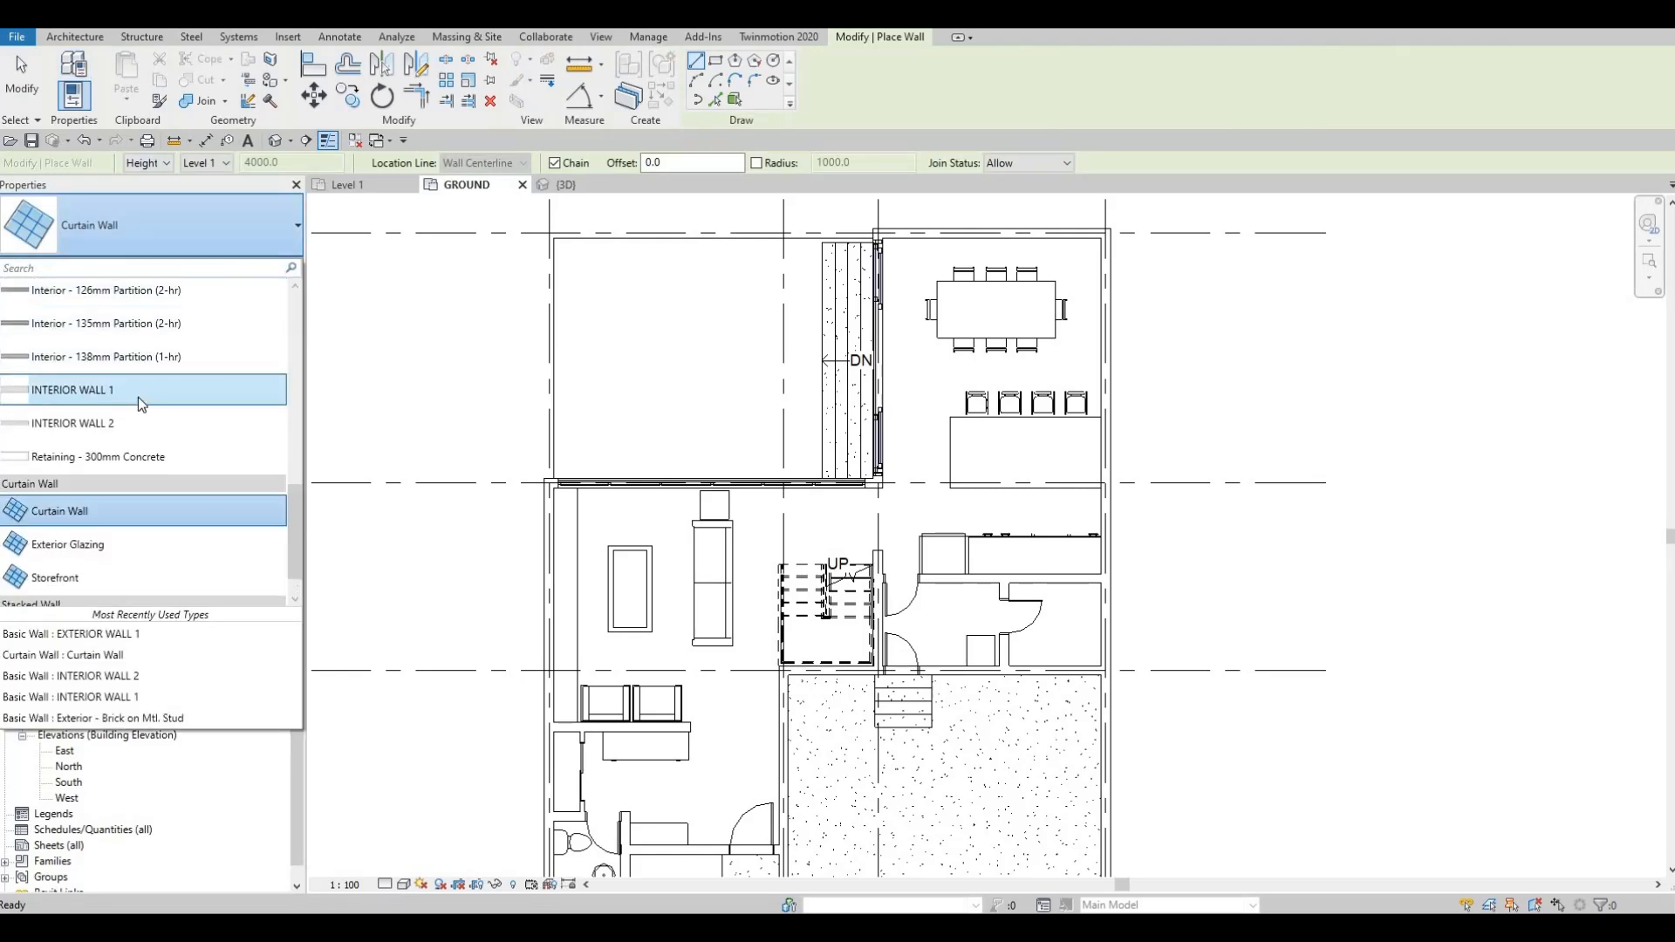
{"action": "left_click", "coordinate": [130, 400]}
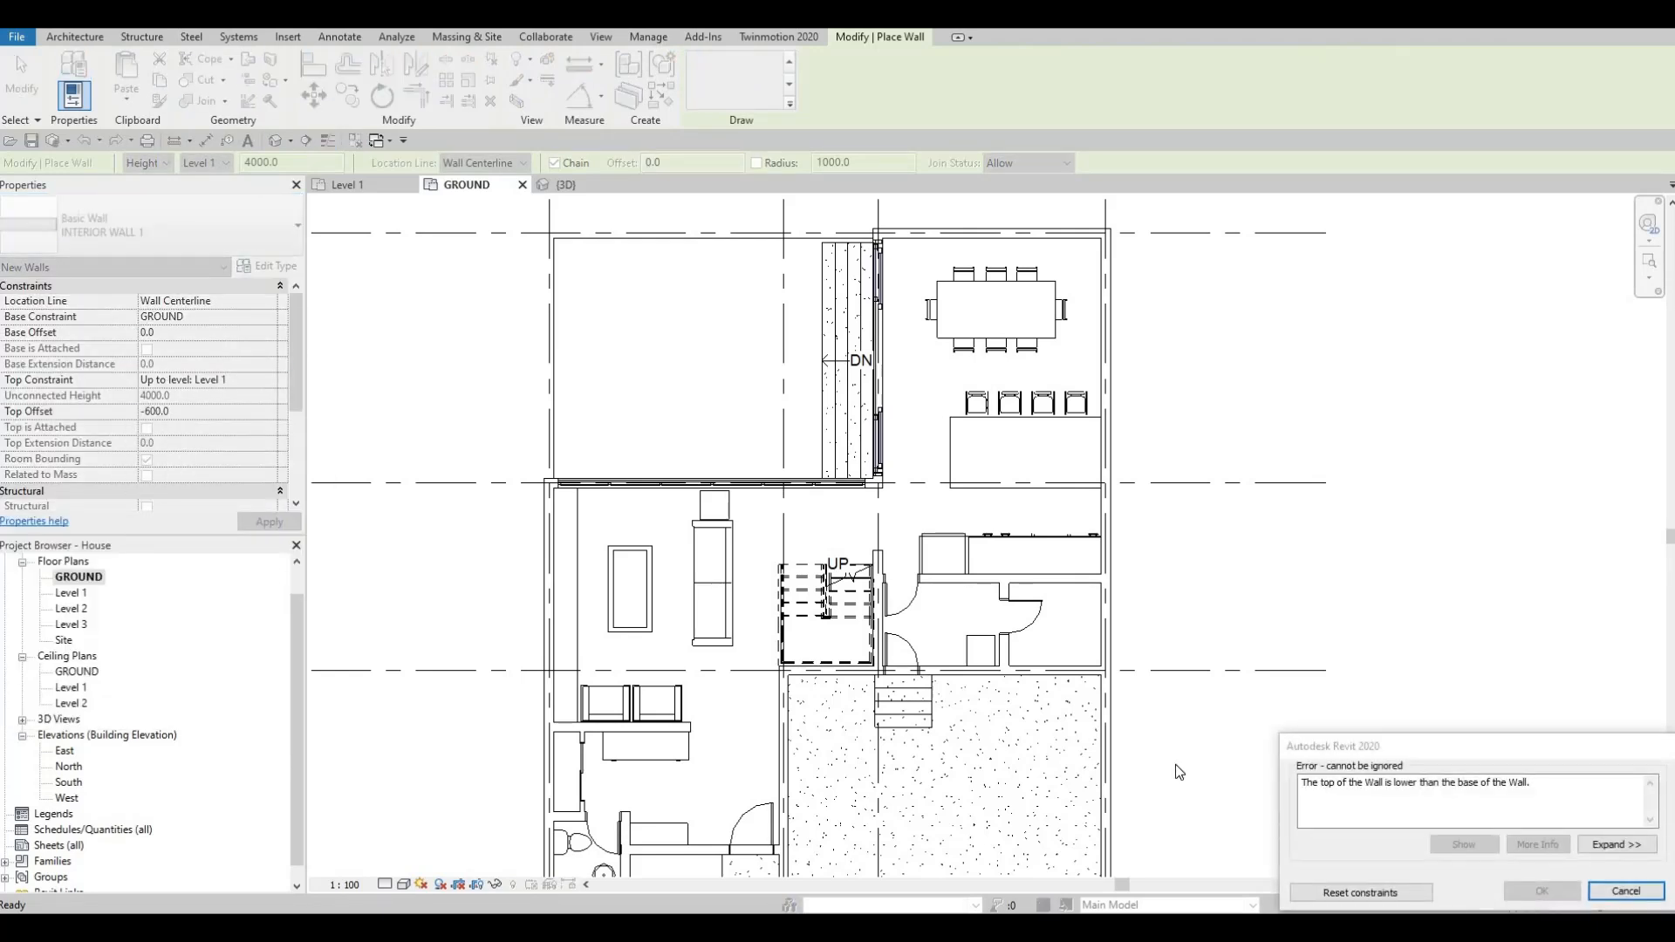
{"action": "key", "text": "Escape"}
{"action": "key", "text": "Escape"}
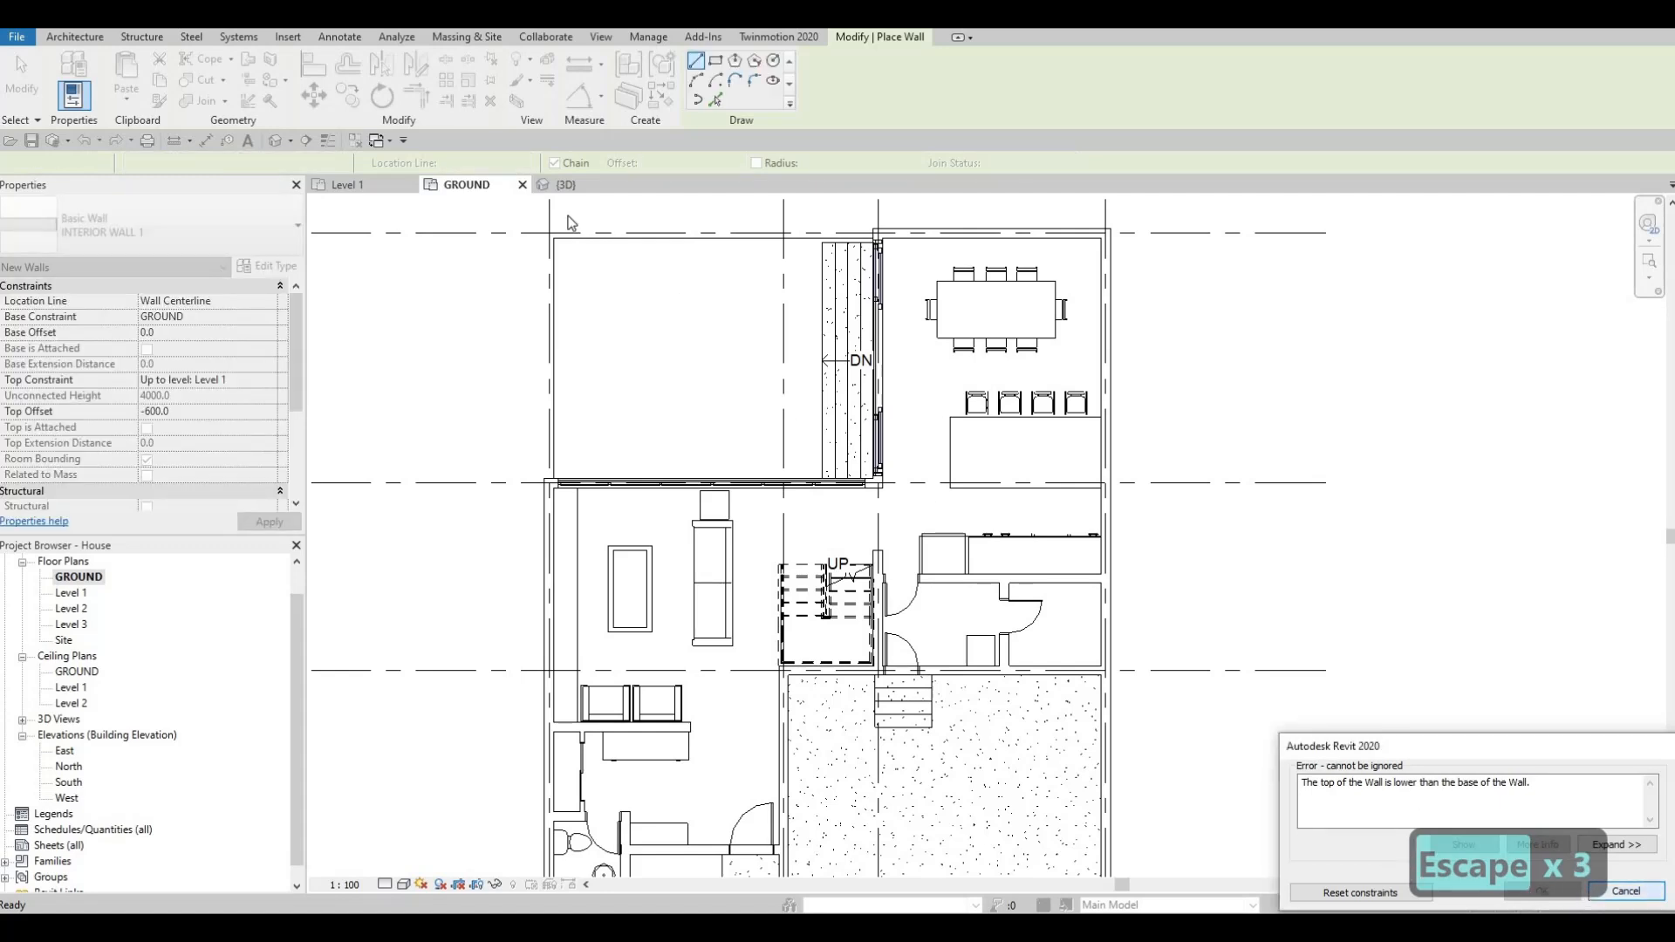
{"action": "key", "text": "Escape"}
{"action": "key", "text": "Escape"}
{"action": "key", "text": "Escape"}
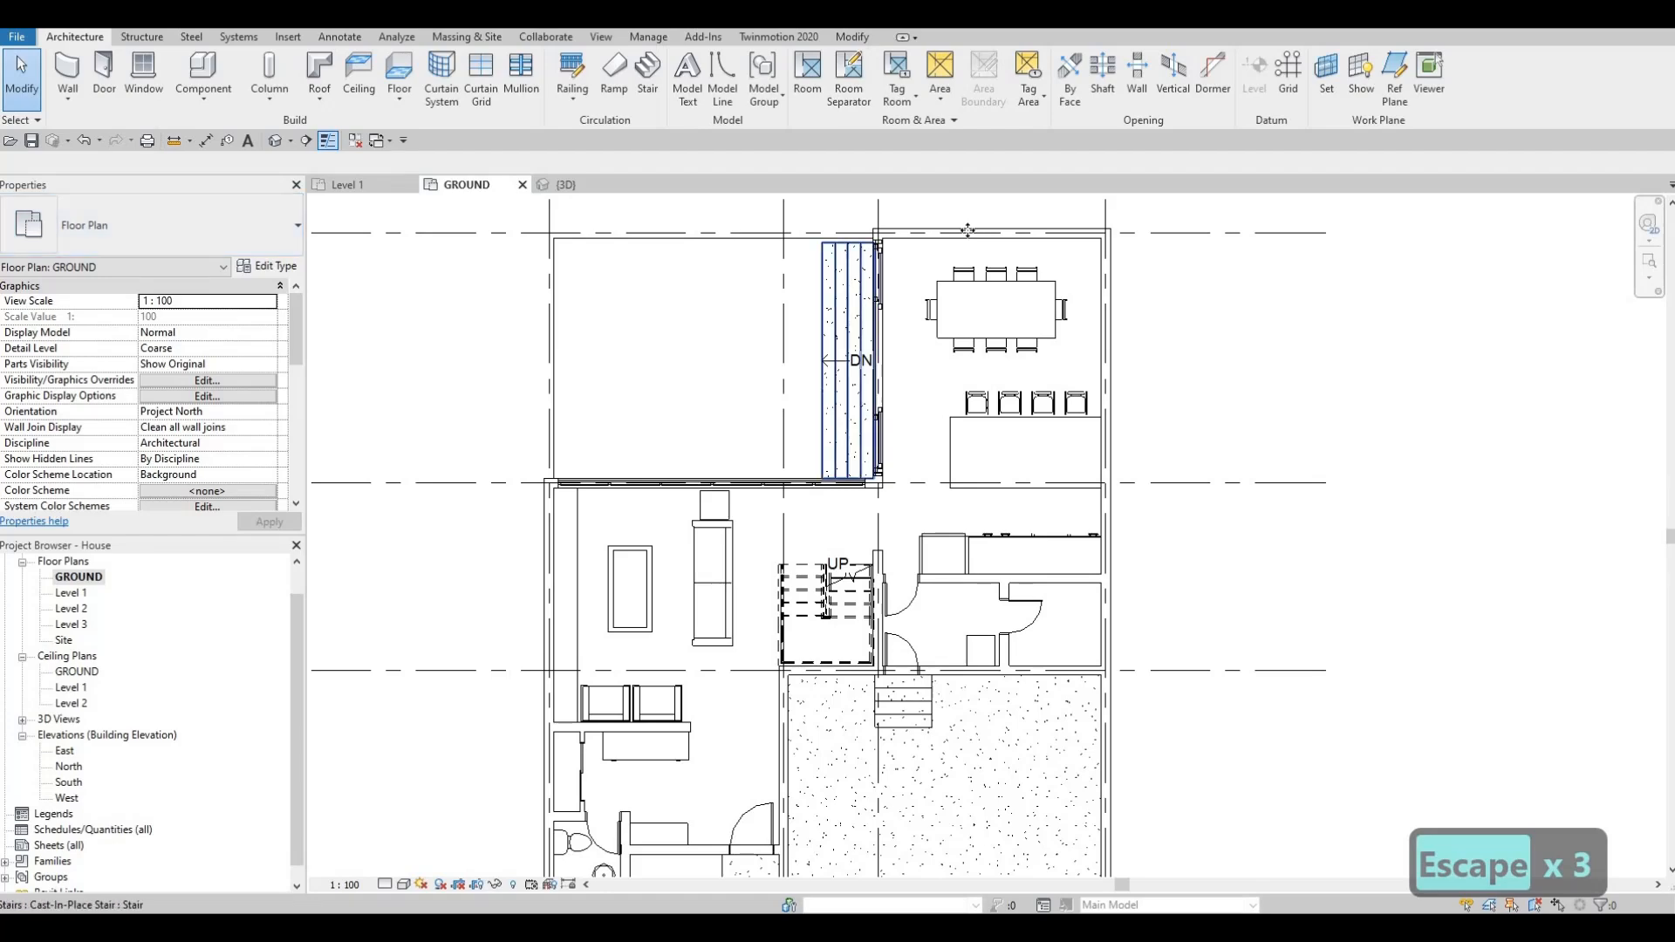
Start a wall similar to the exterior wall behind the dining table and duplicate its type as EXTERIOR WALL 2.
{"action": "left_click", "coordinate": [976, 236]}
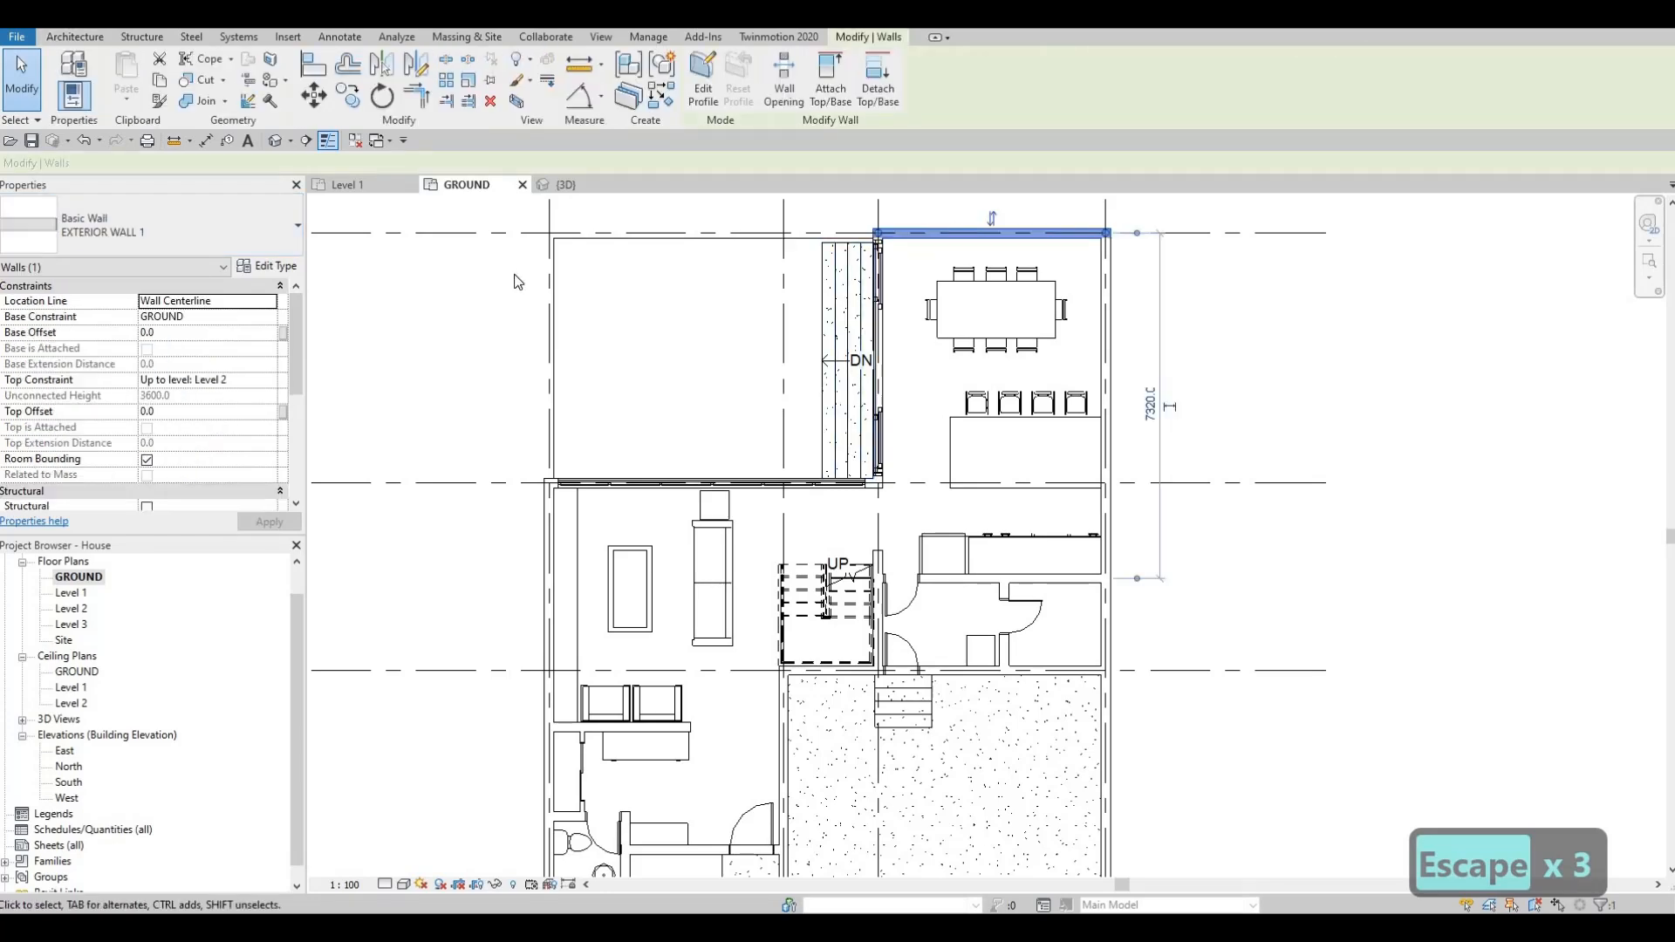
{"action": "key", "text": "c"}
{"action": "key", "text": "s"}
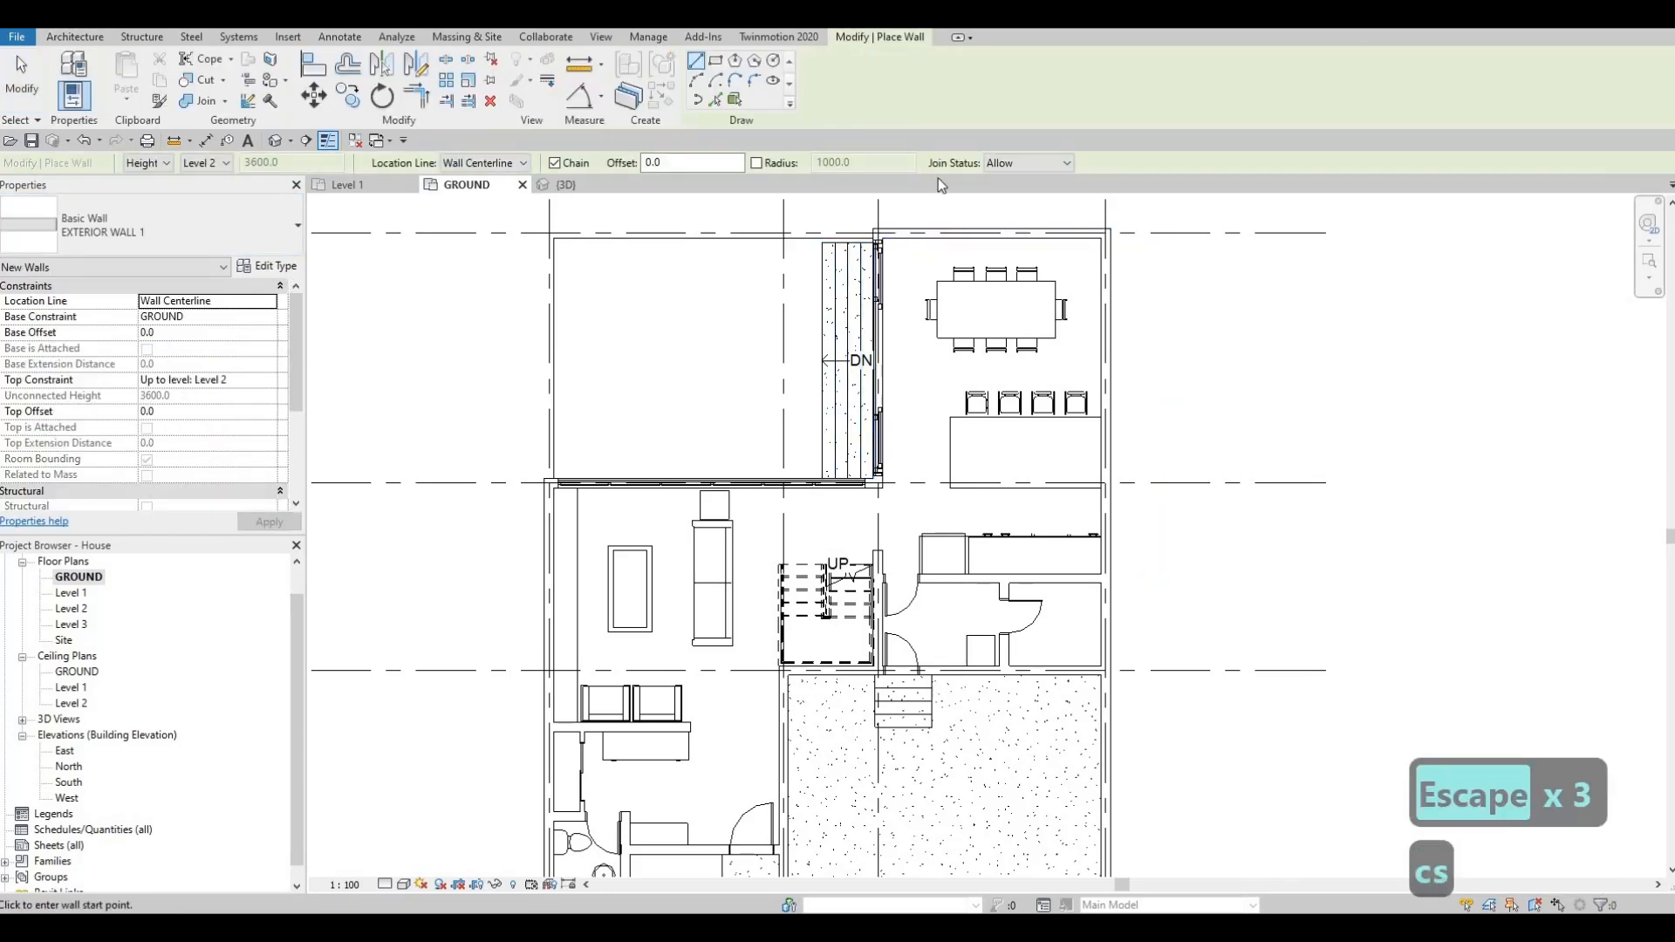
{"action": "left_click", "coordinate": [268, 266]}
{"action": "left_click", "coordinate": [1254, 239]}
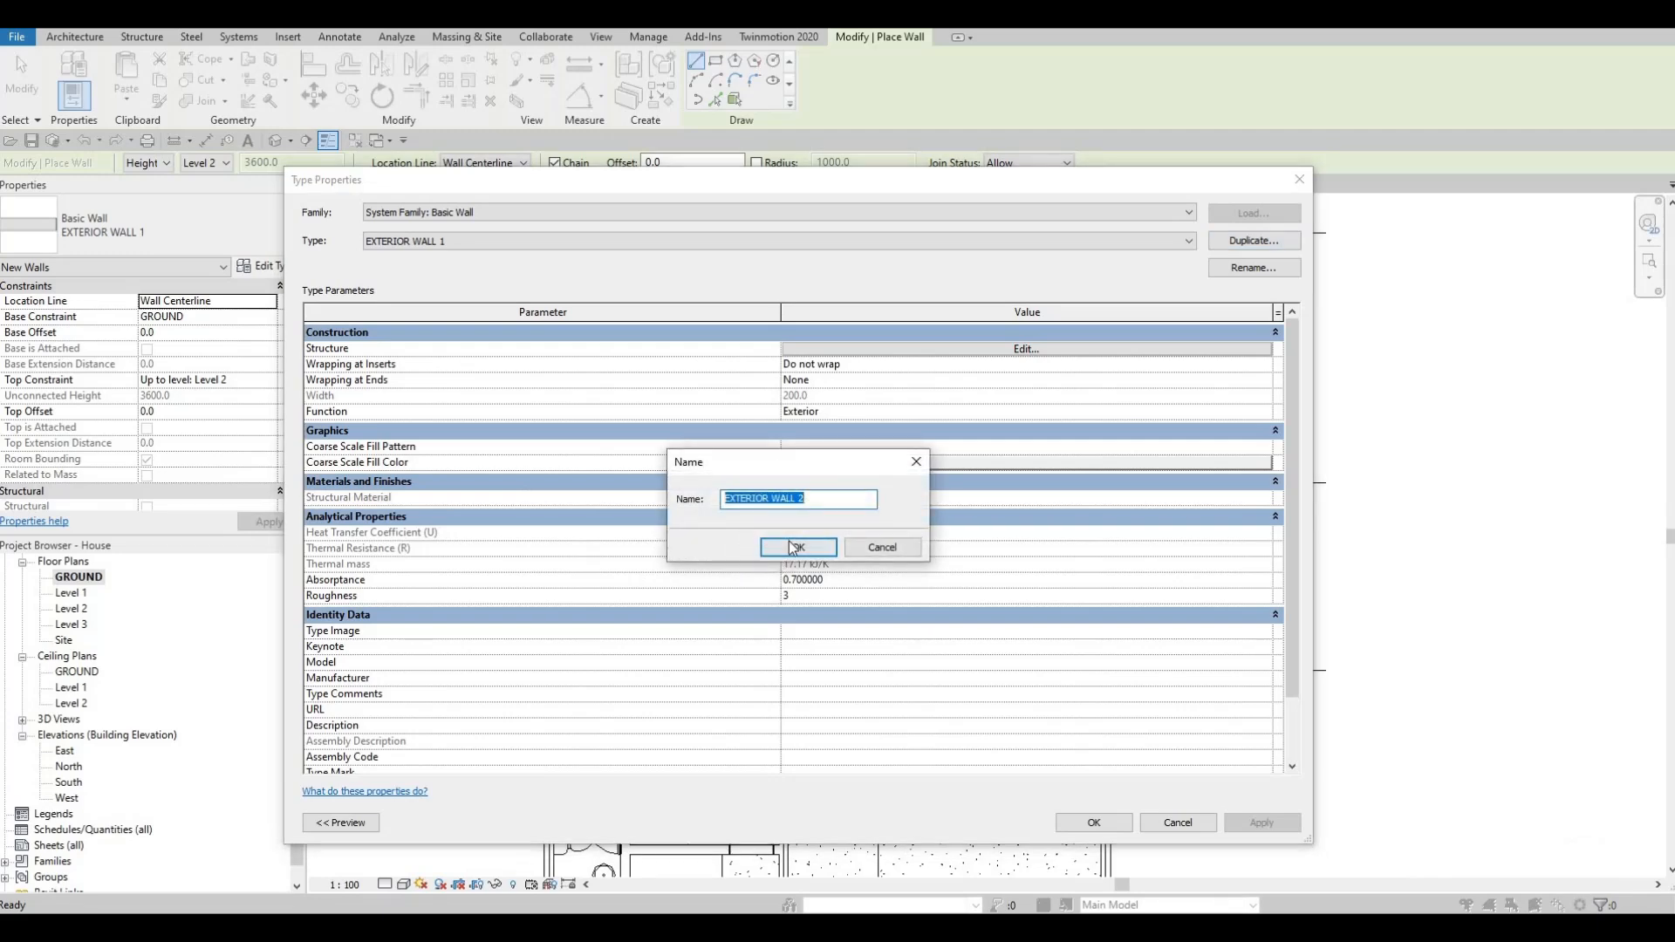
{"action": "key", "text": "Return"}
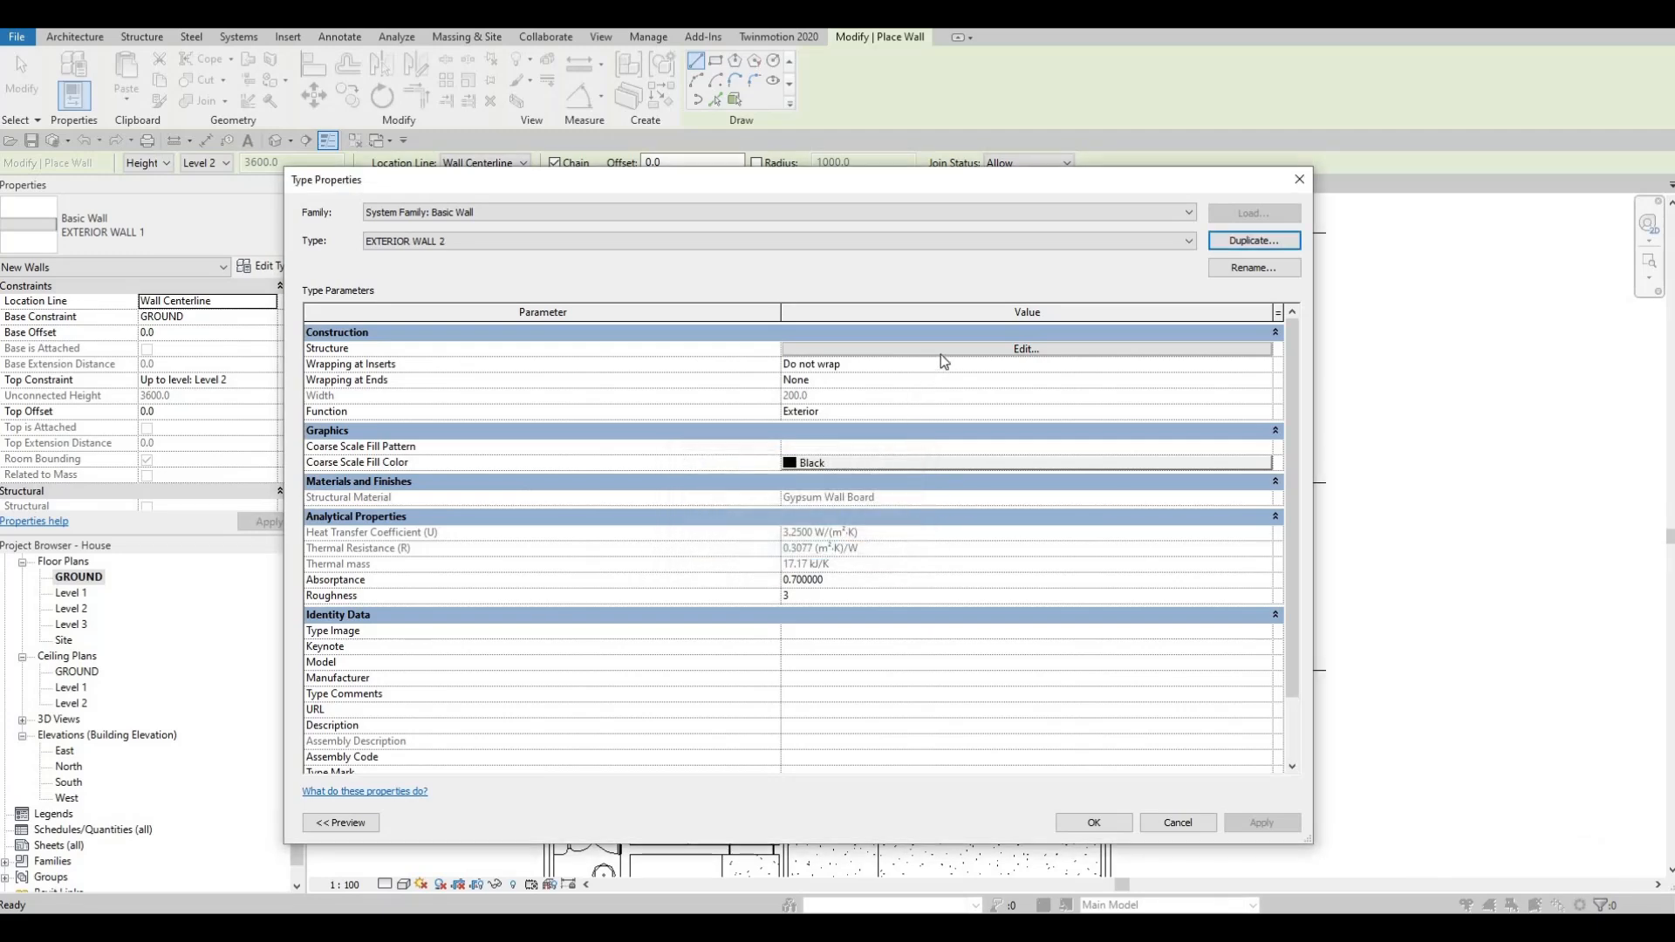
Assign the Rigid insulation material to the structure layer of EXTERIOR WALL 2 and apply the type changes.
{"action": "left_click", "coordinate": [798, 350]}
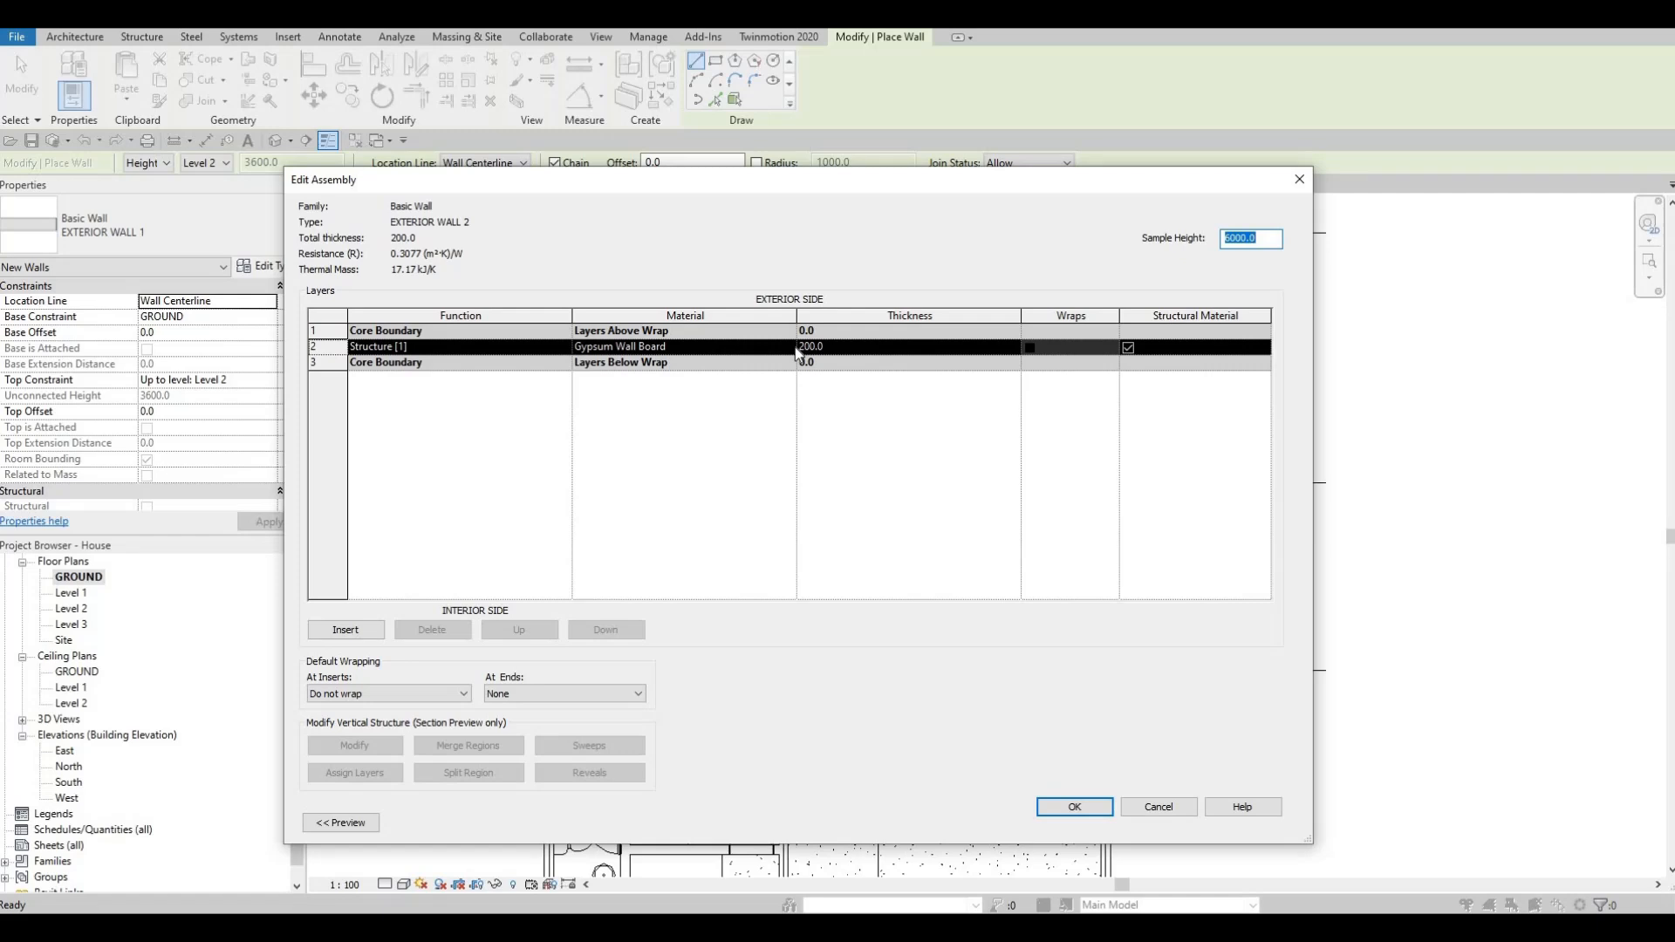
{"action": "left_click", "coordinate": [795, 347]}
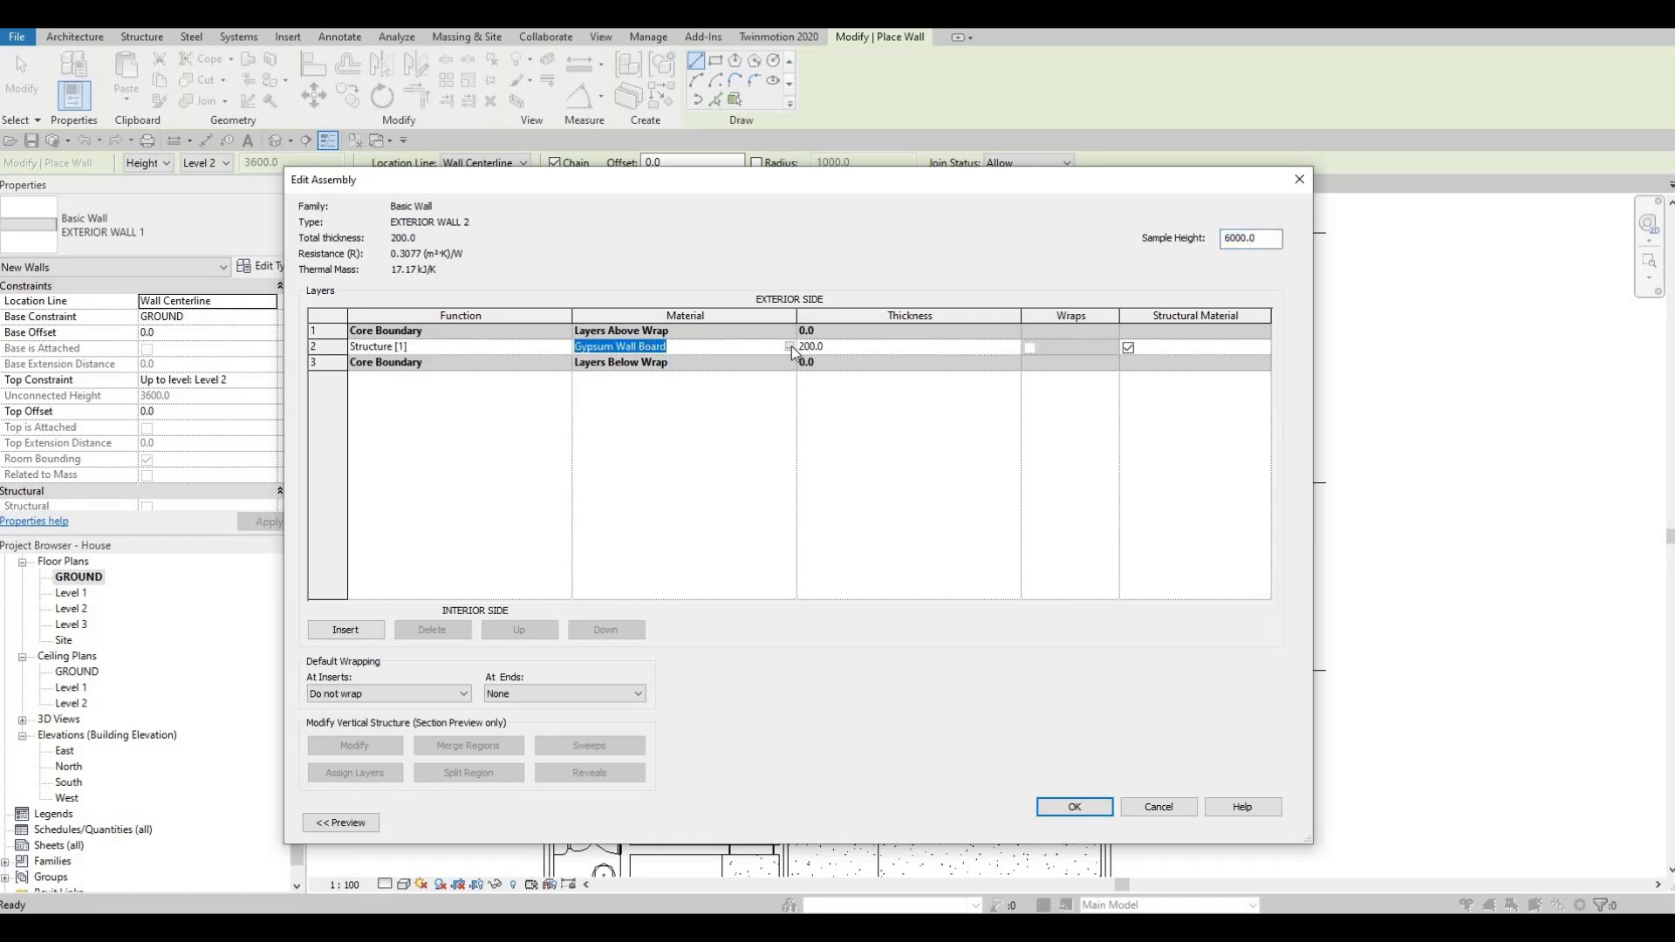
{"action": "left_click", "coordinate": [790, 347]}
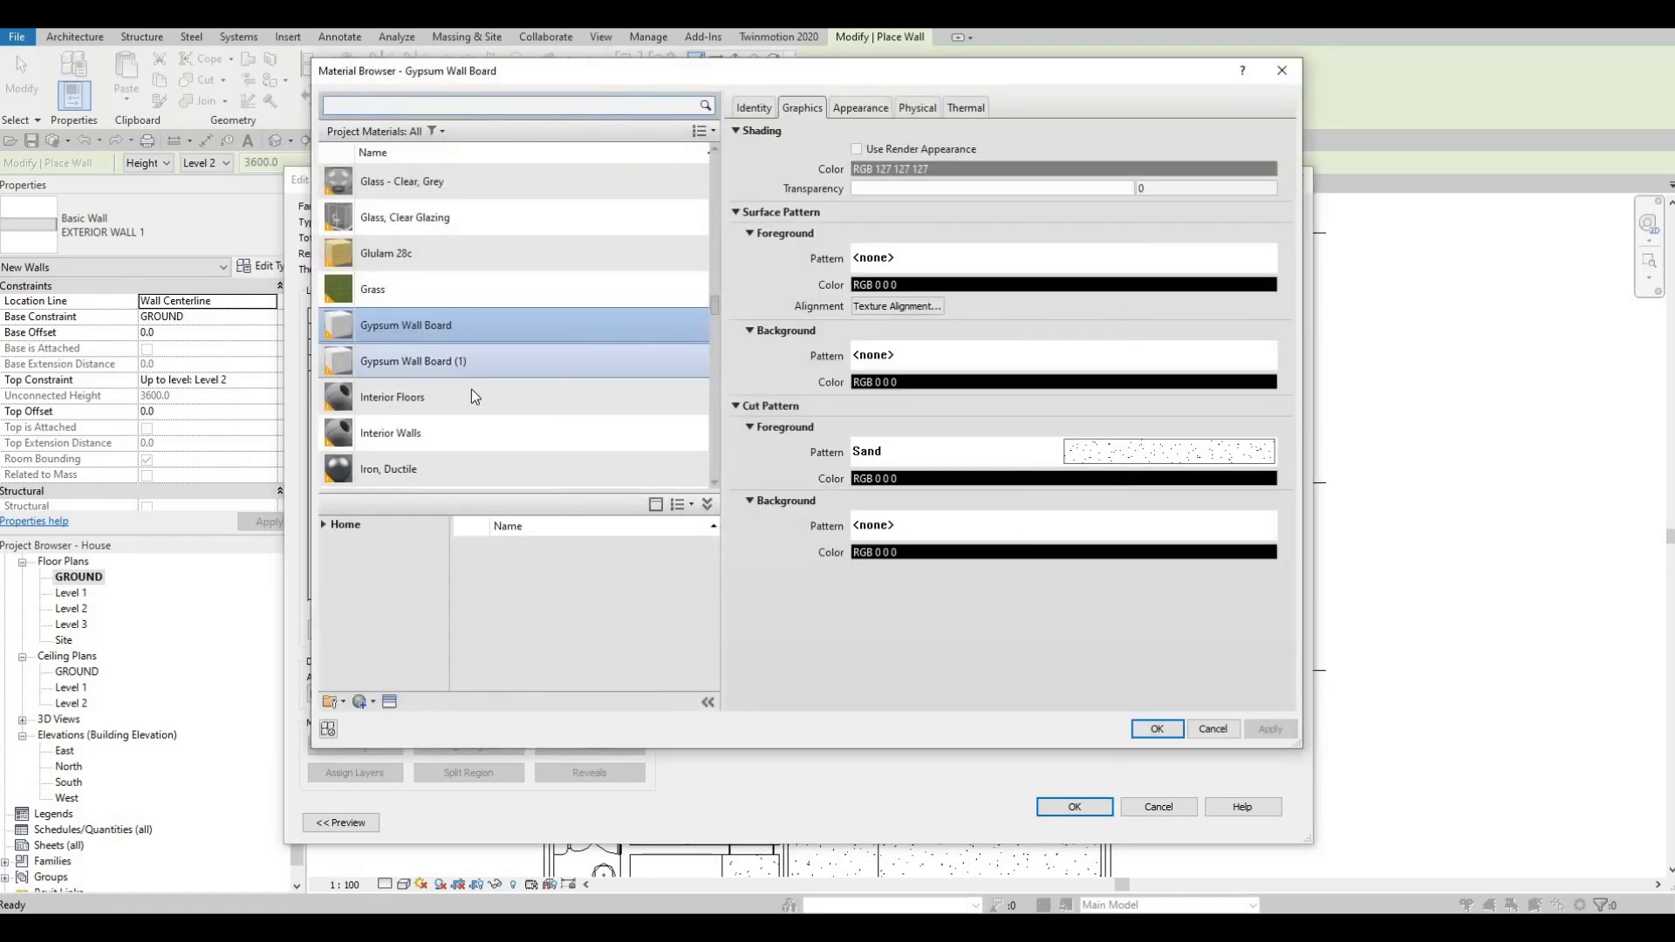
{"action": "scroll", "coordinate": [436, 449], "scroll_direction": "down", "scroll_amount": 10}
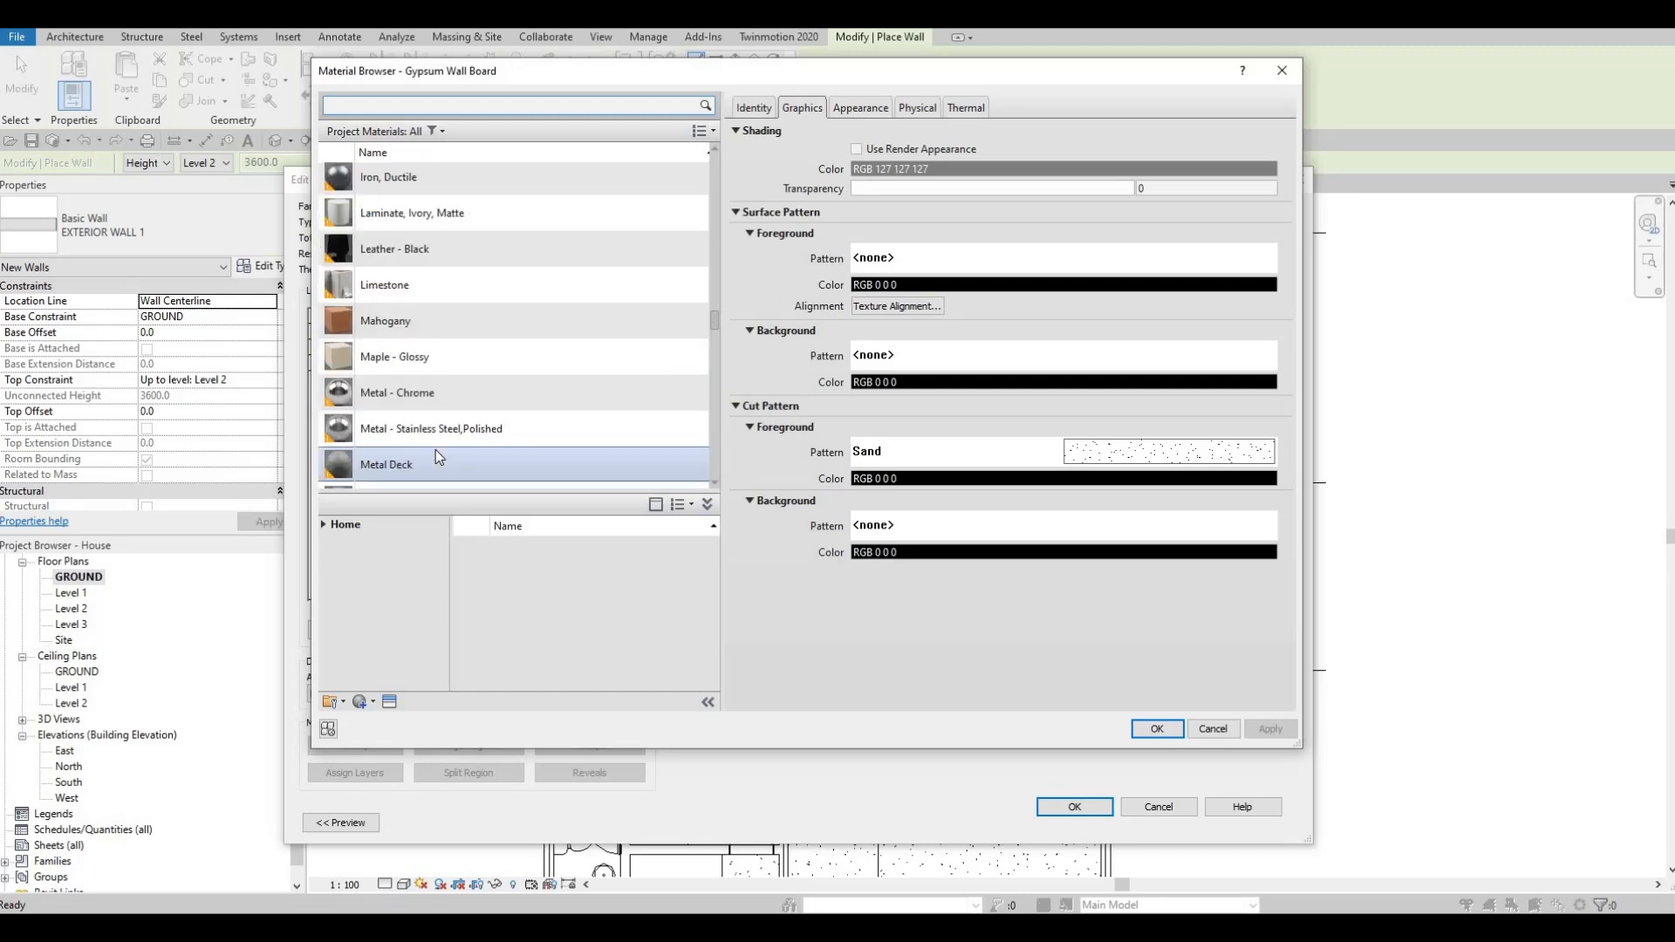
{"action": "scroll", "coordinate": [437, 448], "scroll_direction": "down", "scroll_amount": 6}
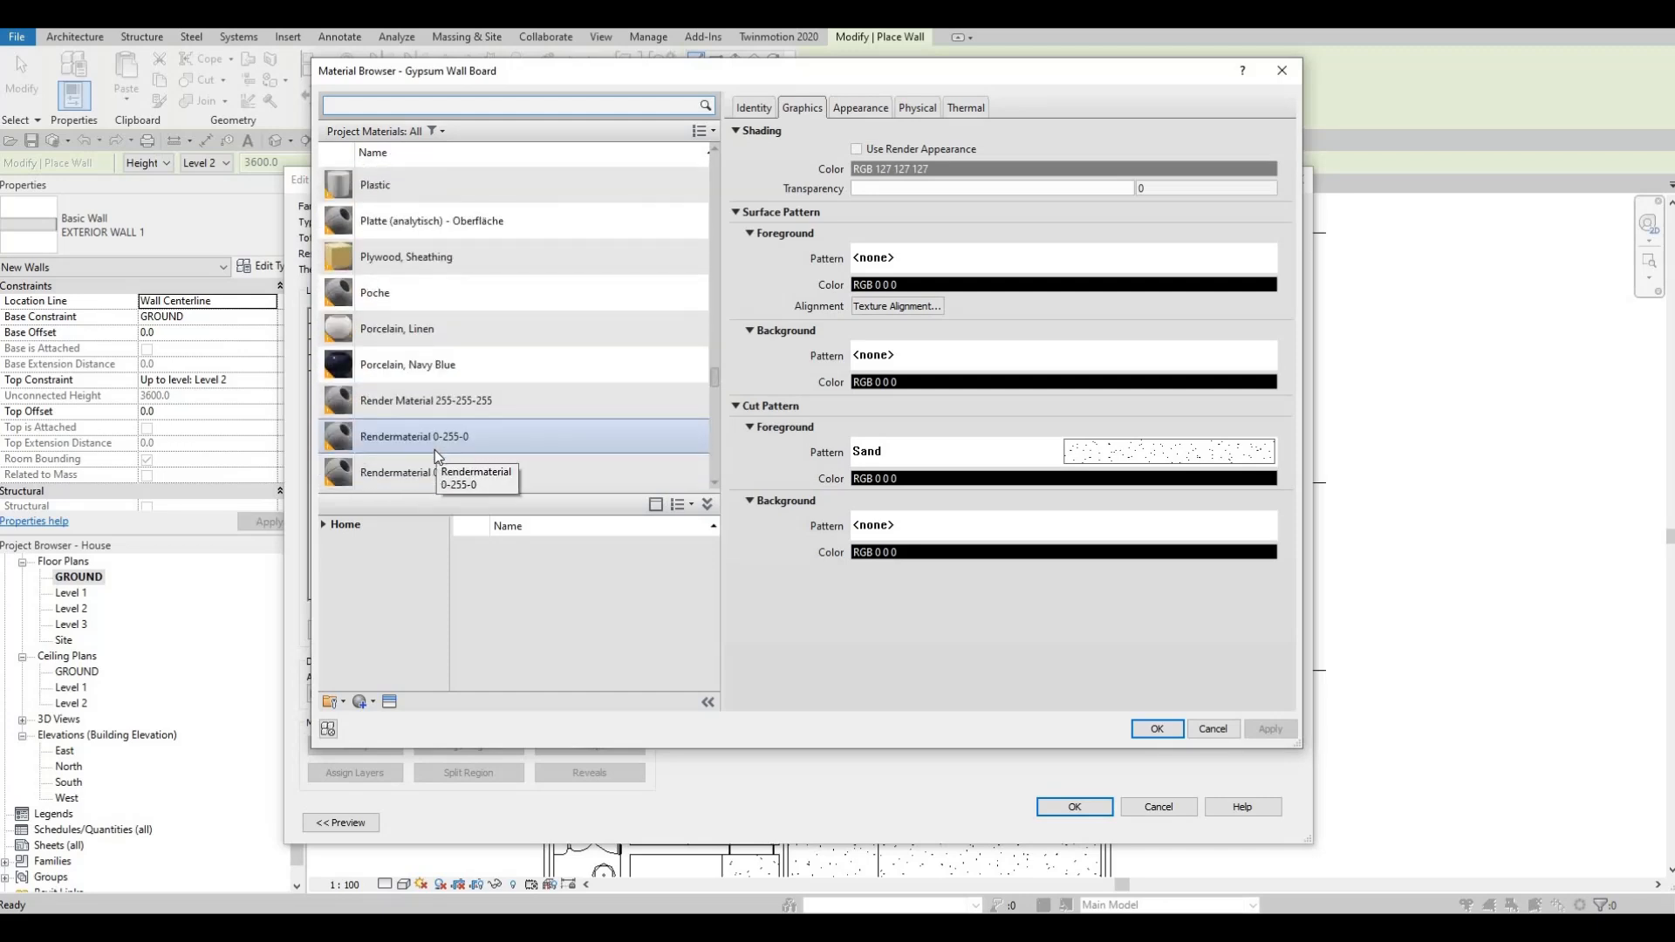
{"action": "scroll", "coordinate": [434, 448], "scroll_direction": "down", "scroll_amount": 2}
{"action": "scroll", "coordinate": [434, 448], "scroll_direction": "down", "scroll_amount": 3}
{"action": "scroll", "coordinate": [435, 454], "scroll_direction": "down", "scroll_amount": 2}
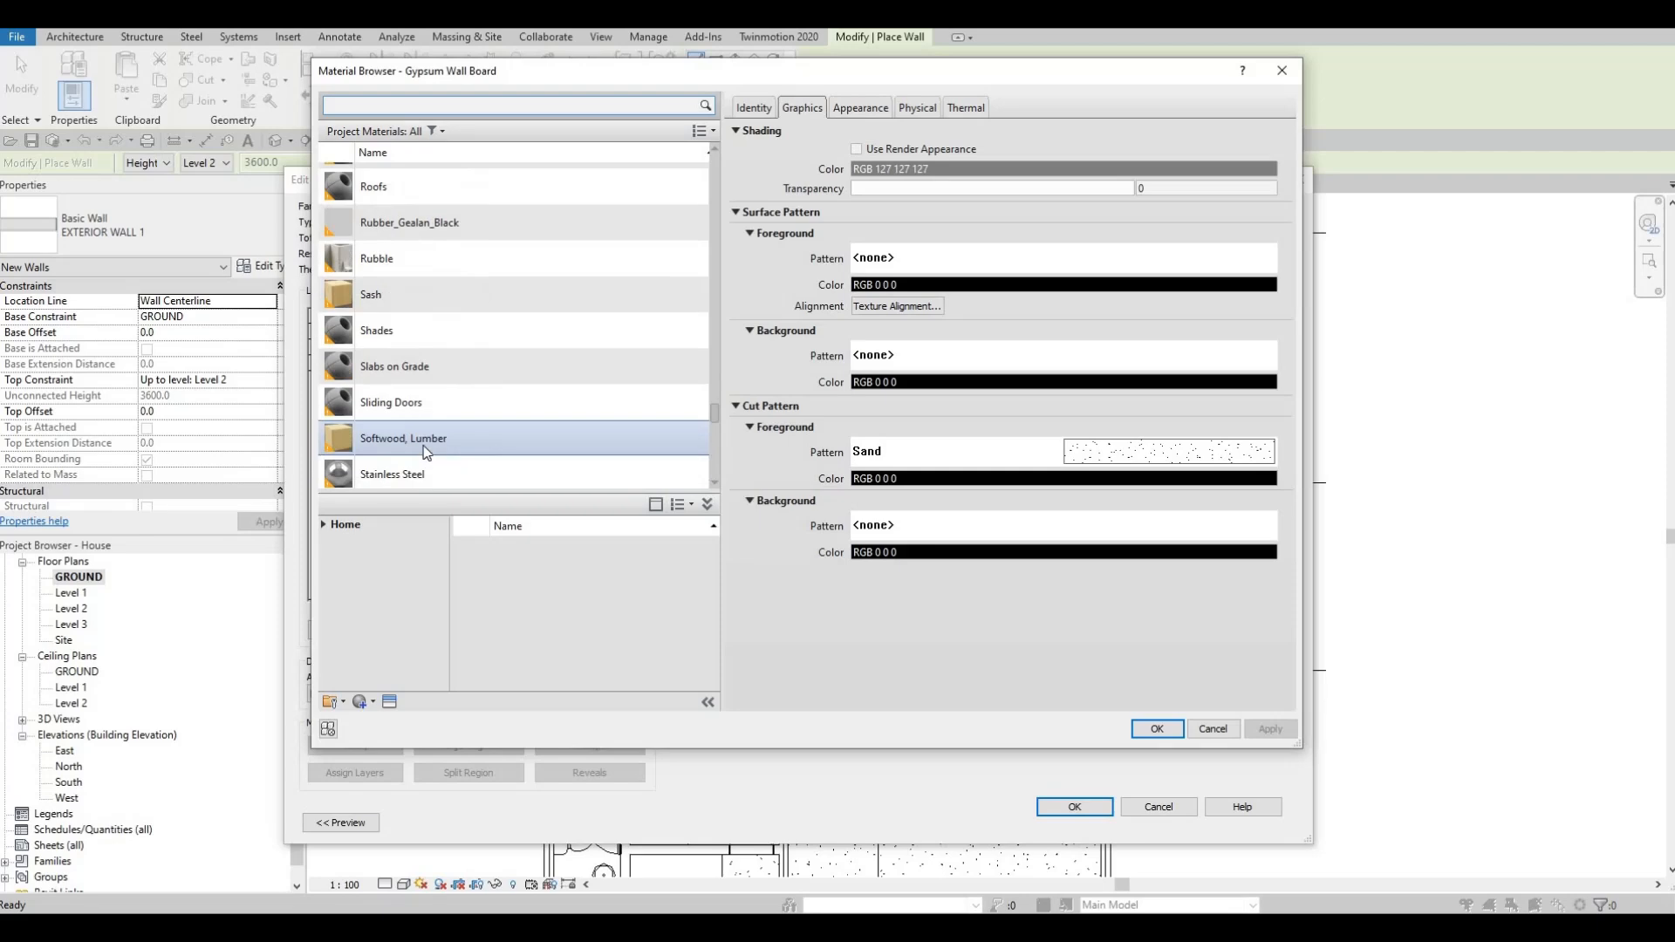
{"action": "scroll", "coordinate": [435, 454], "scroll_direction": "up", "scroll_amount": 3}
{"action": "left_click", "coordinate": [410, 308]}
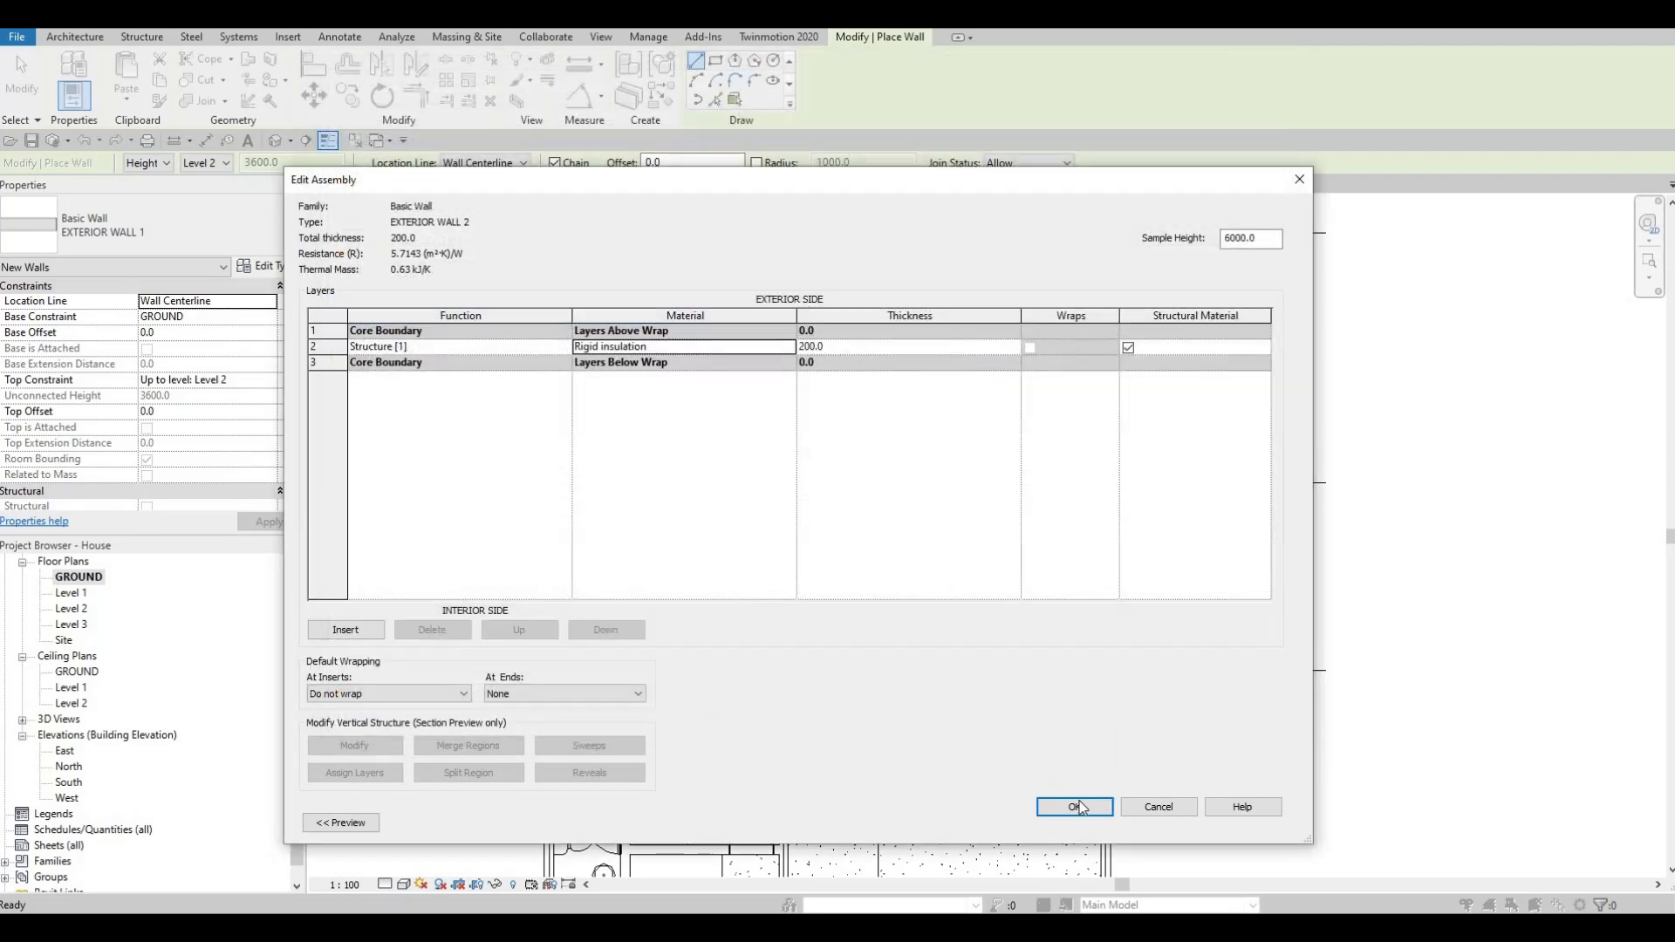
{"action": "left_click", "coordinate": [1075, 805]}
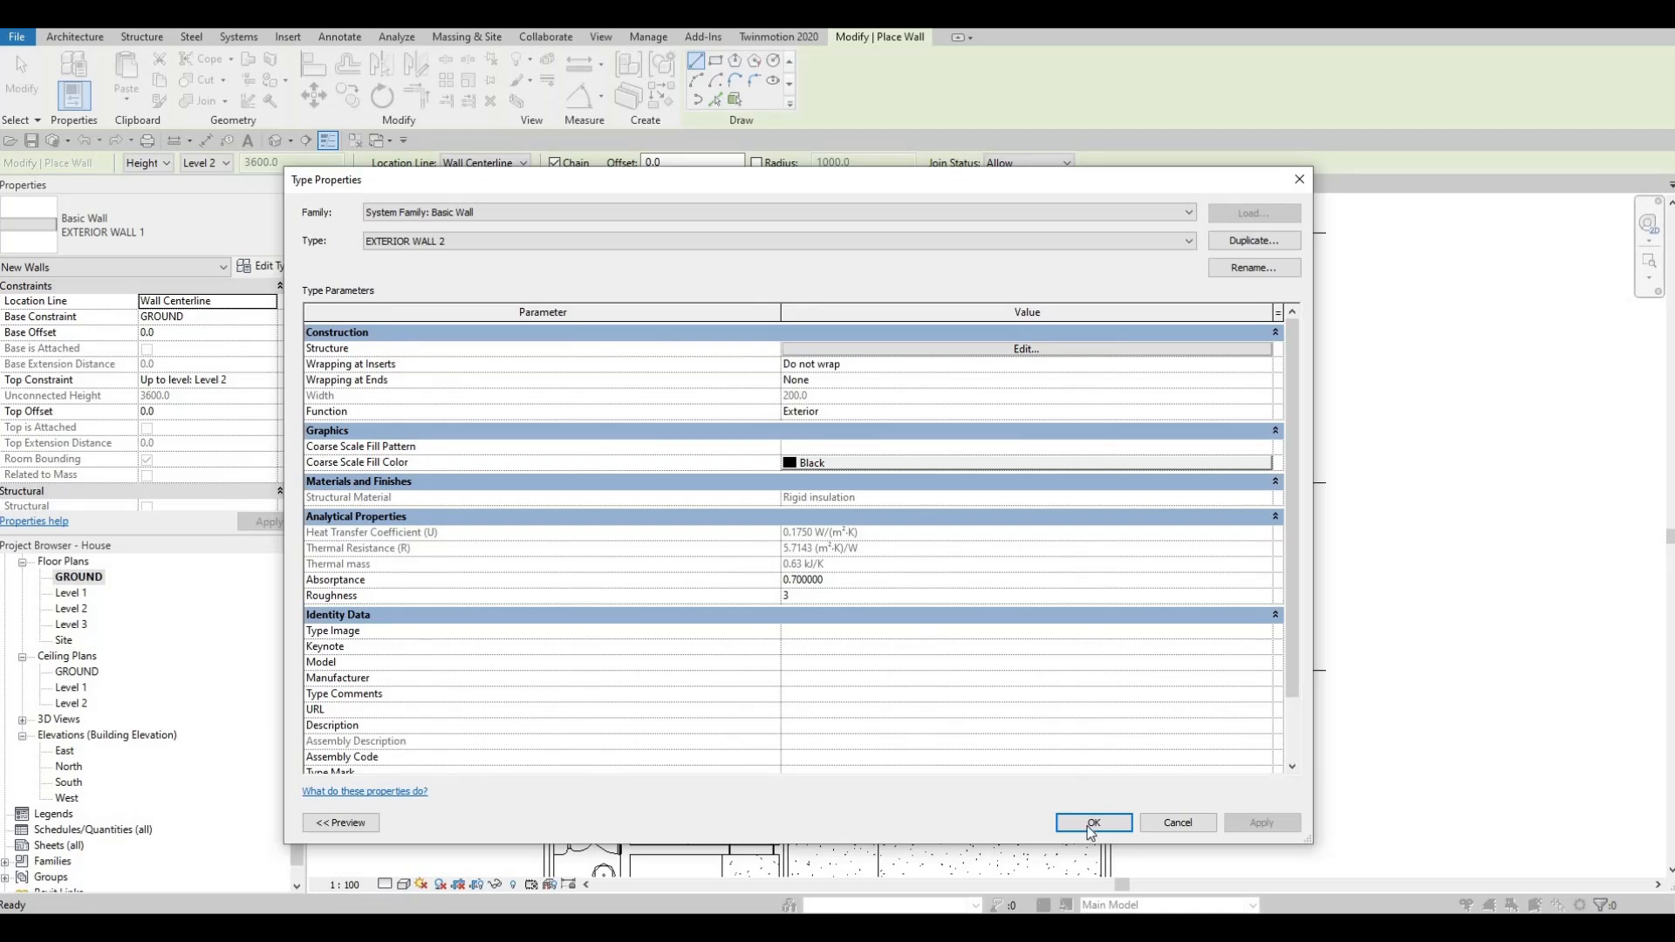
{"action": "left_click", "coordinate": [1093, 822]}
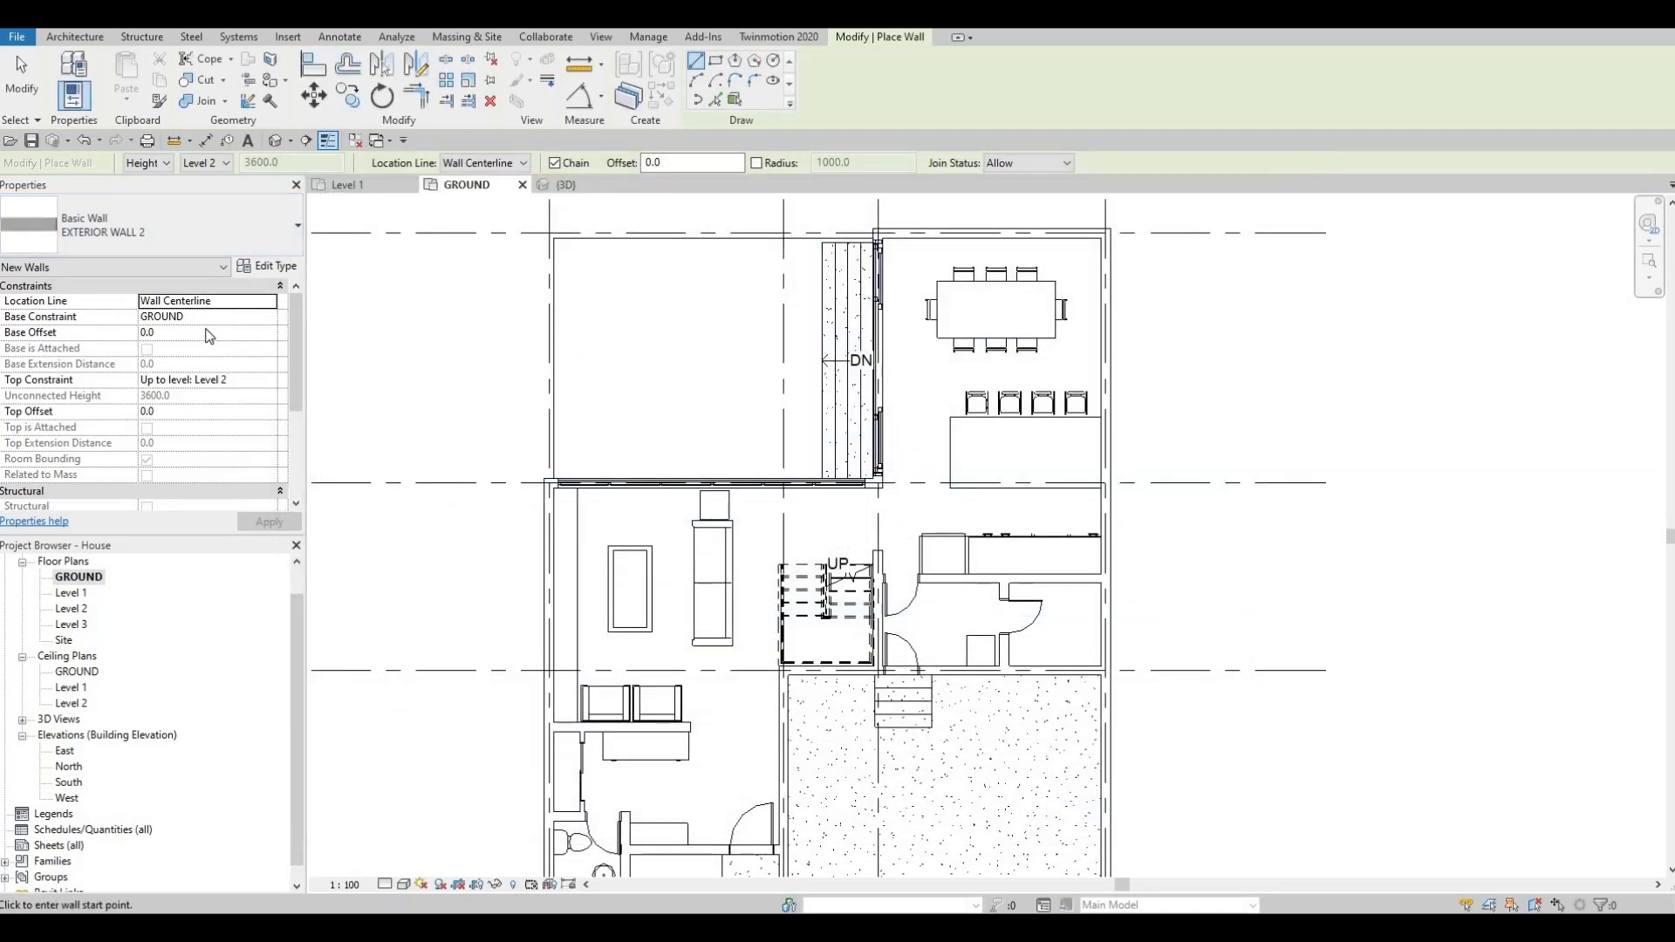
Try Level 1 as the new wall's Top Constraint and return it to Level 2.
{"action": "left_click", "coordinate": [246, 380]}
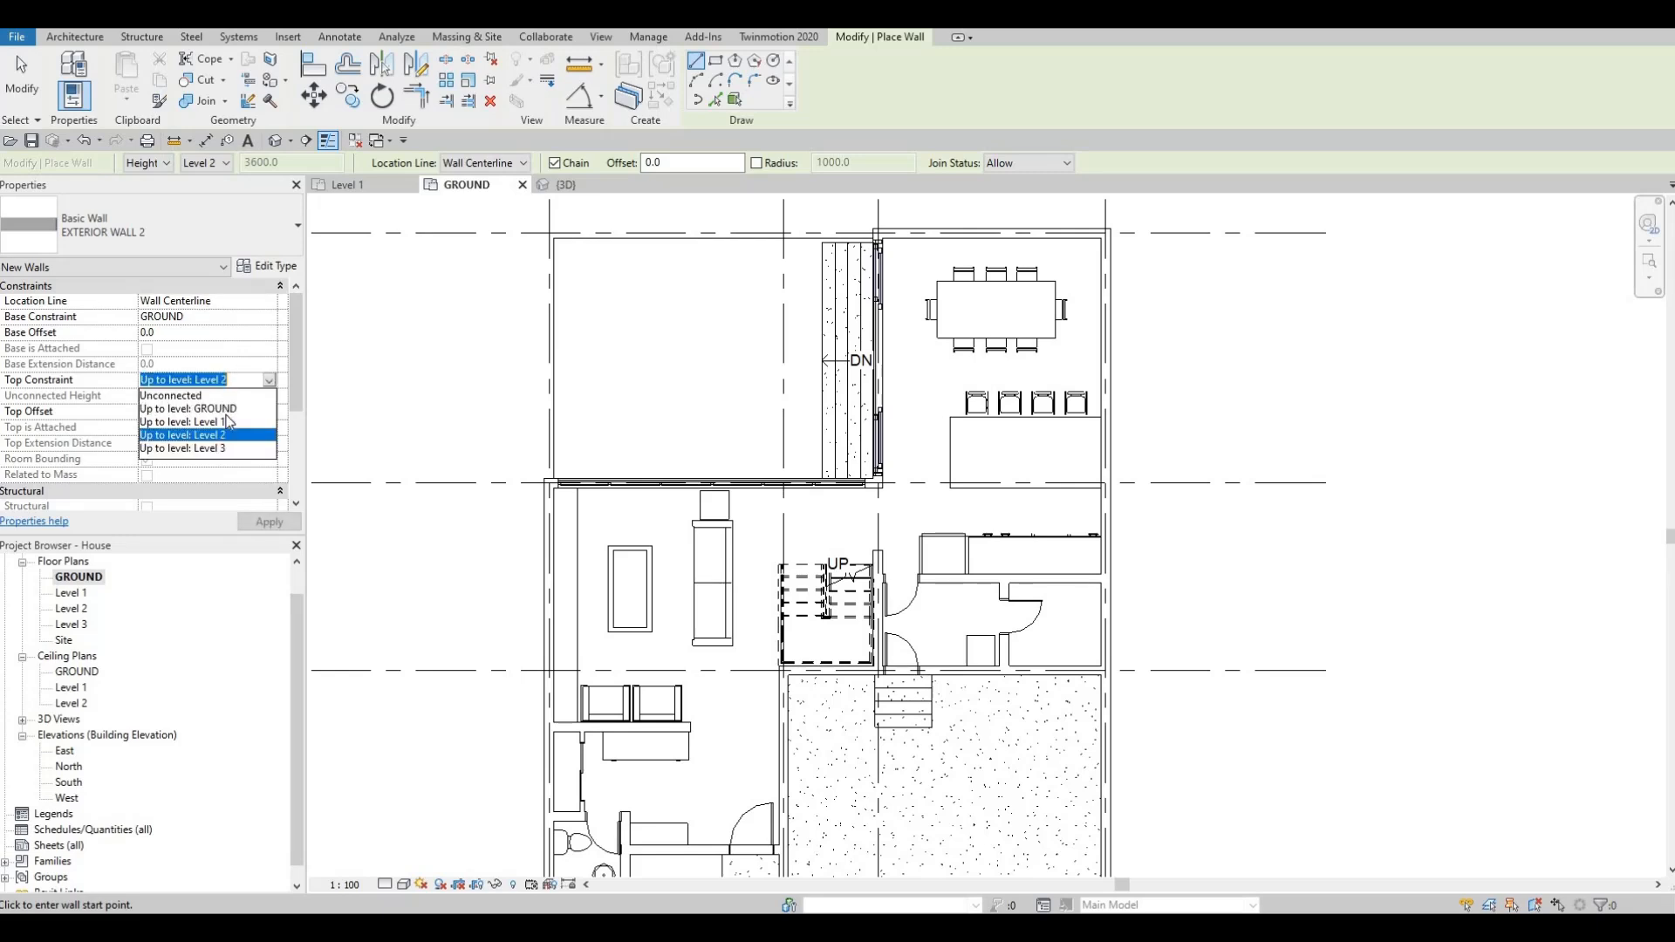
{"action": "left_click", "coordinate": [239, 421]}
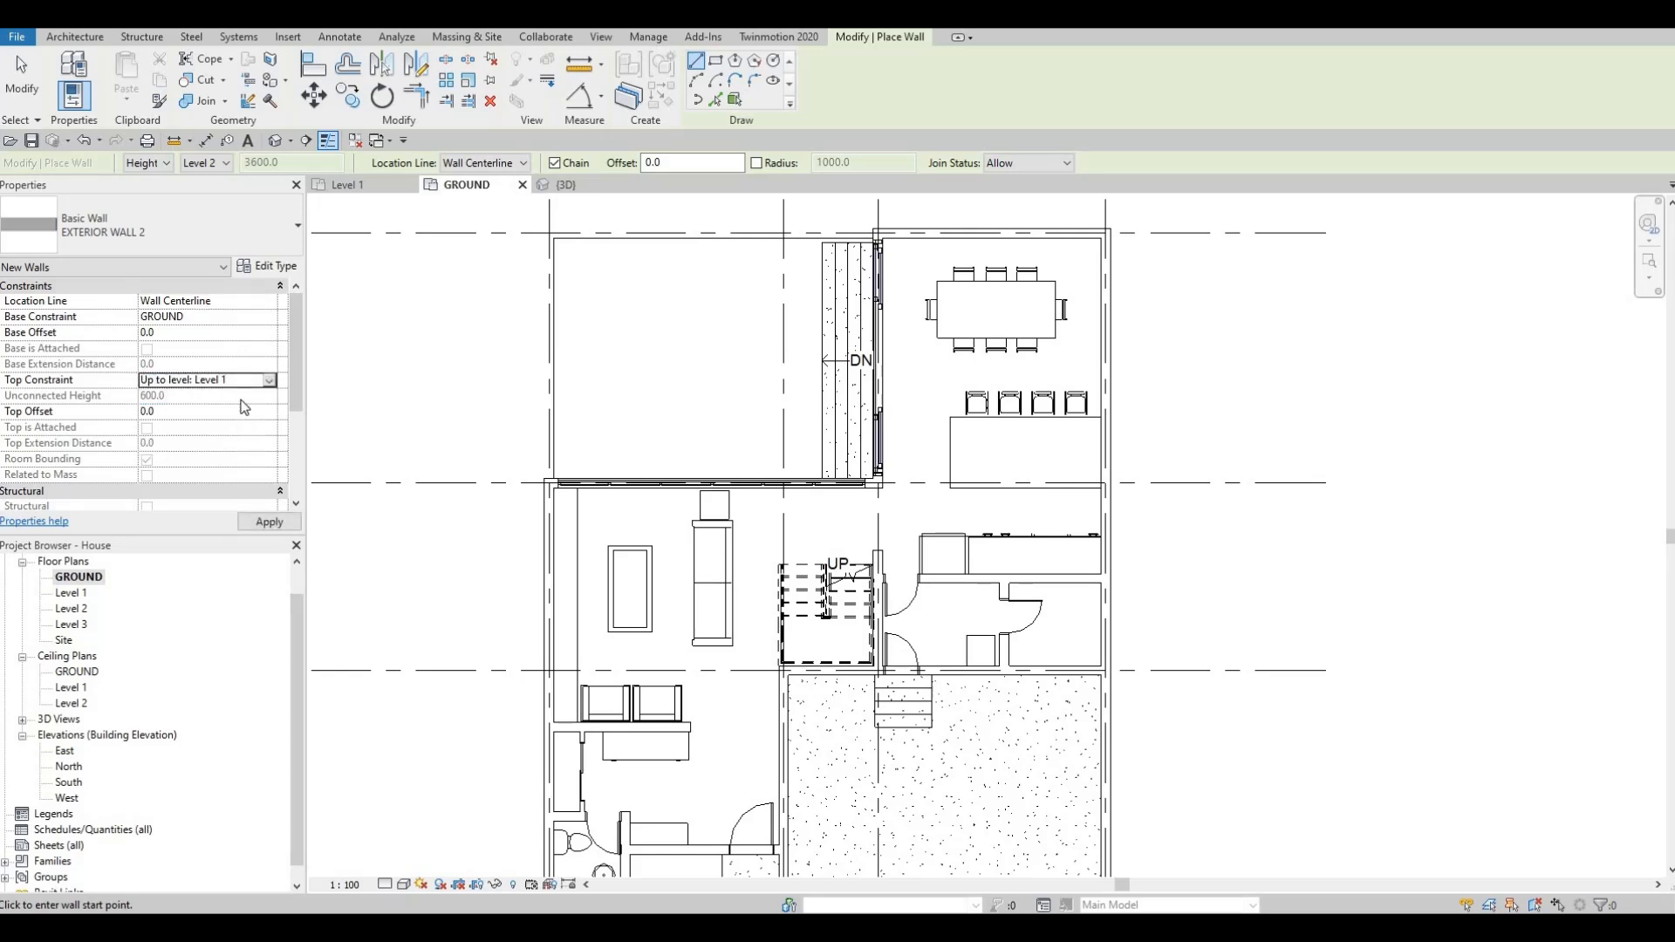
{"action": "key", "text": "alt+Down"}
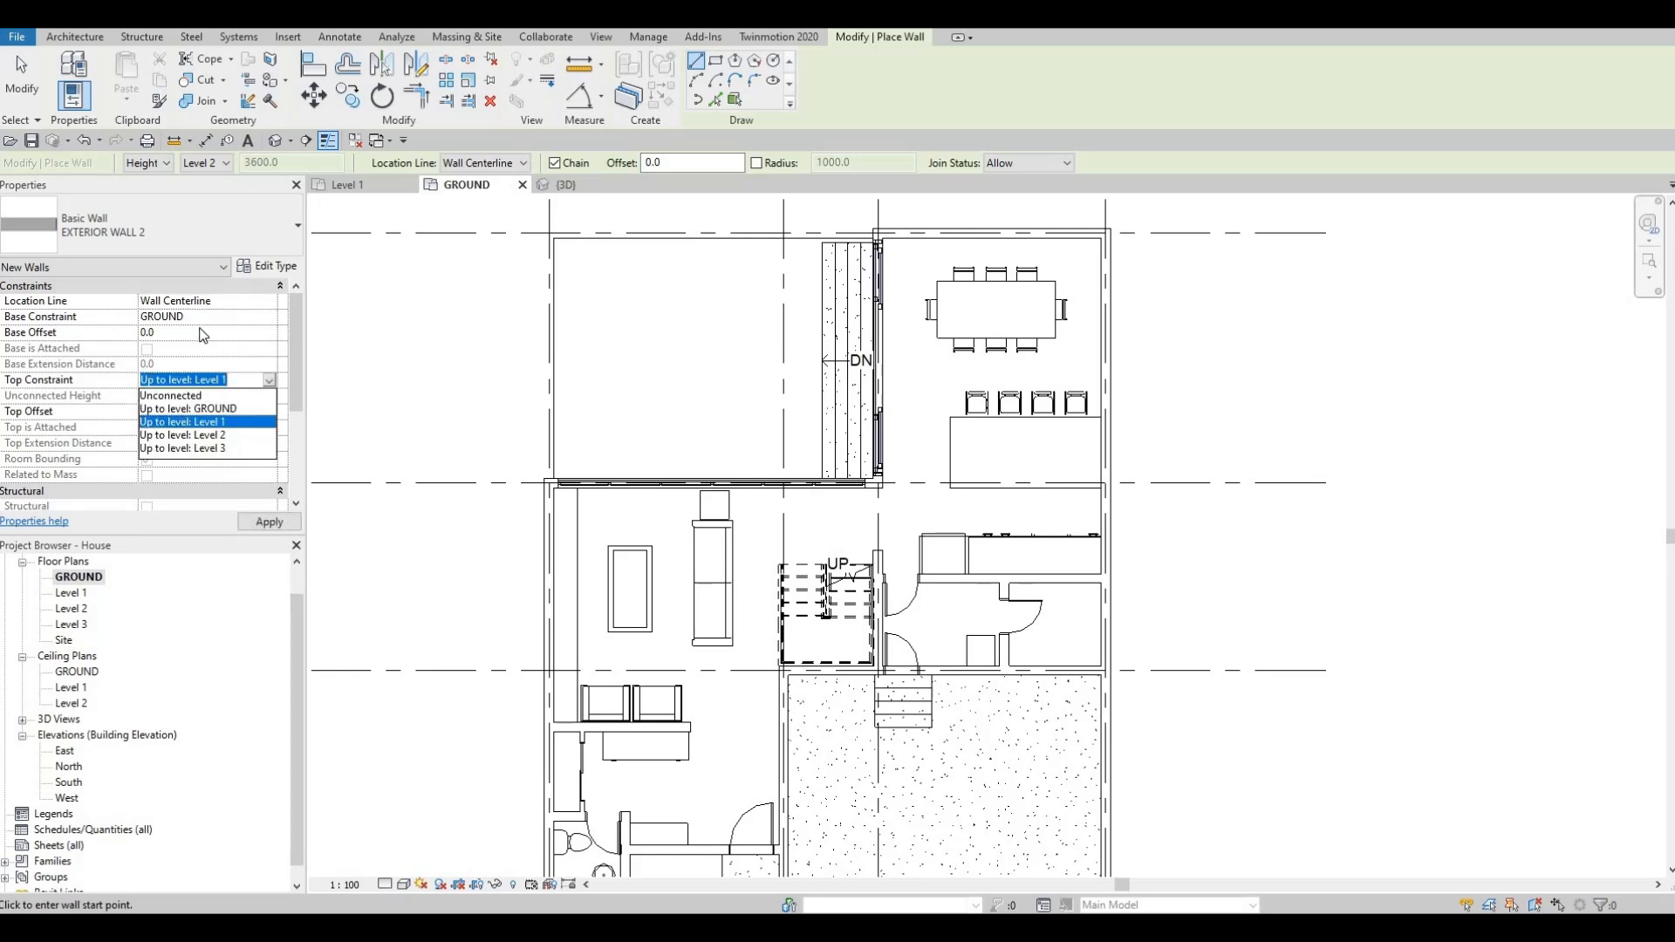
{"action": "key", "text": "Down"}
{"action": "key", "text": "Return"}
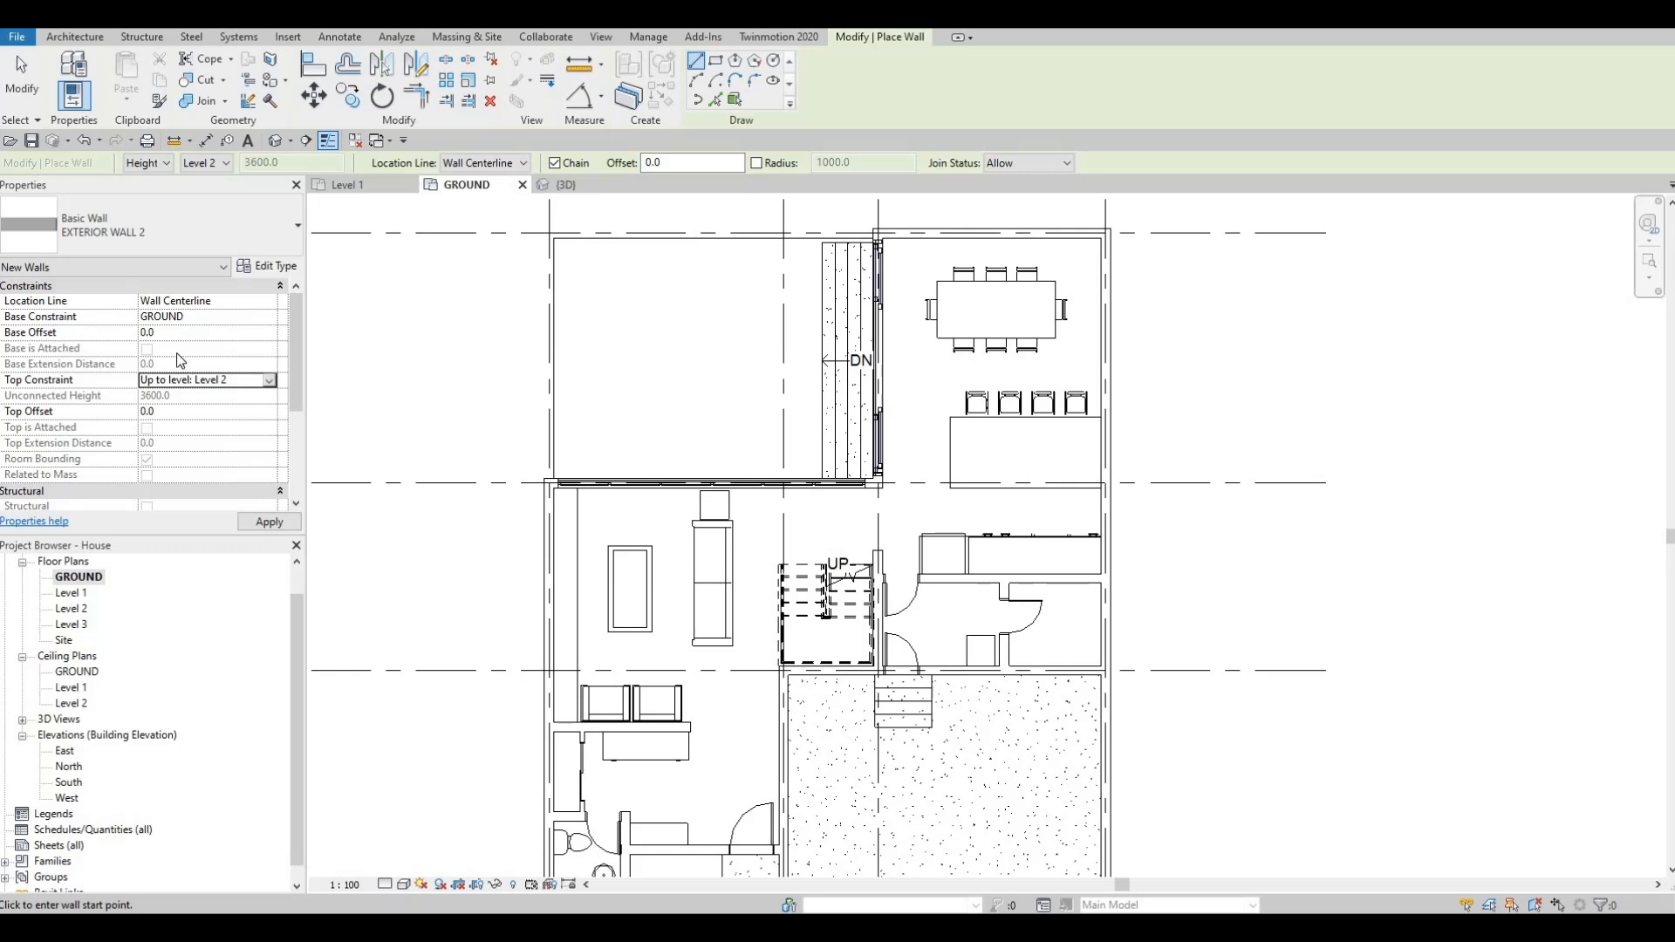
Set the new wall's Top Offset to -1500 mm.
{"action": "left_click", "coordinate": [259, 407]}
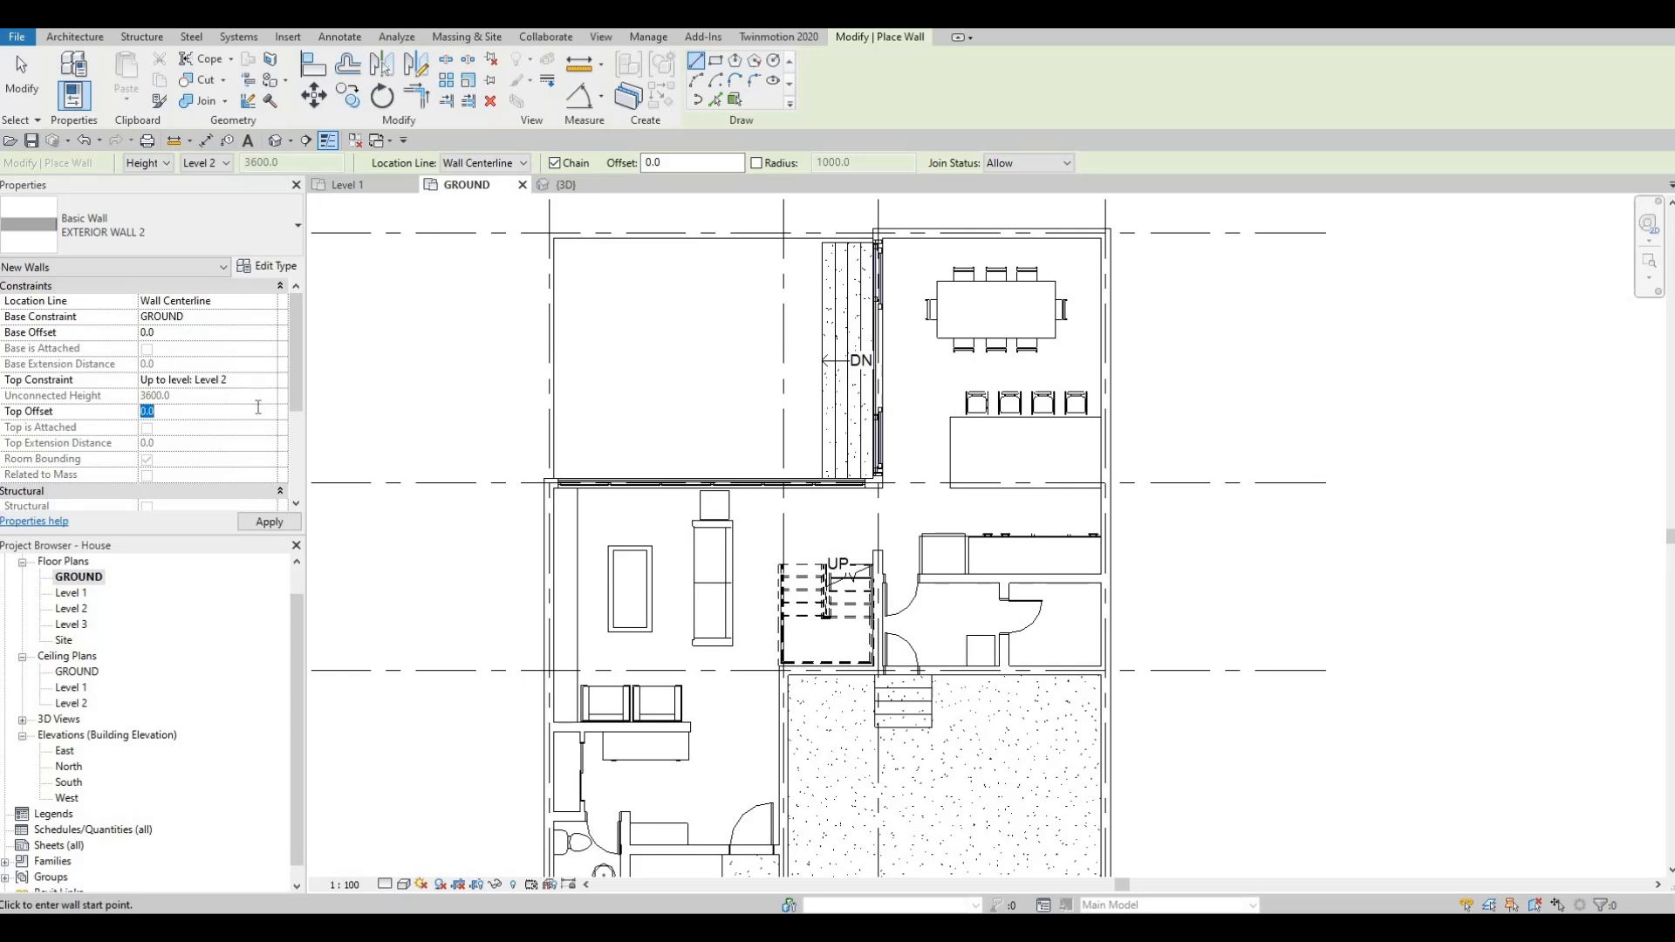
{"action": "type", "text": "1500"}
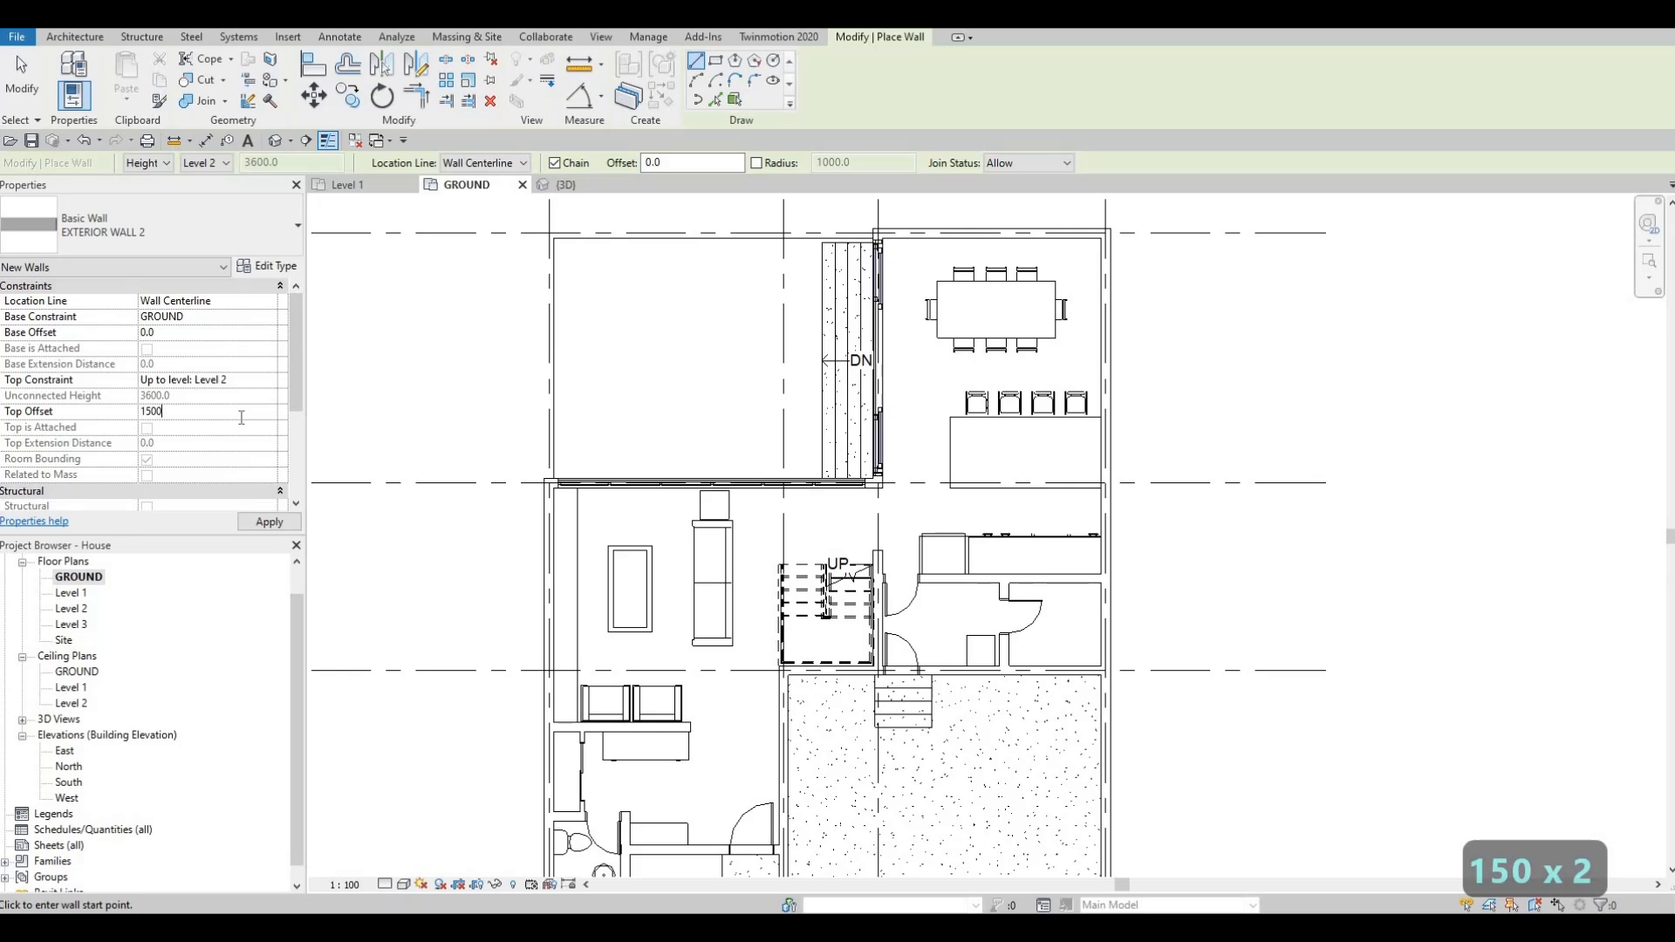
{"action": "key", "text": "Left"}
{"action": "key", "text": "Left"}
{"action": "key", "text": "Left"}
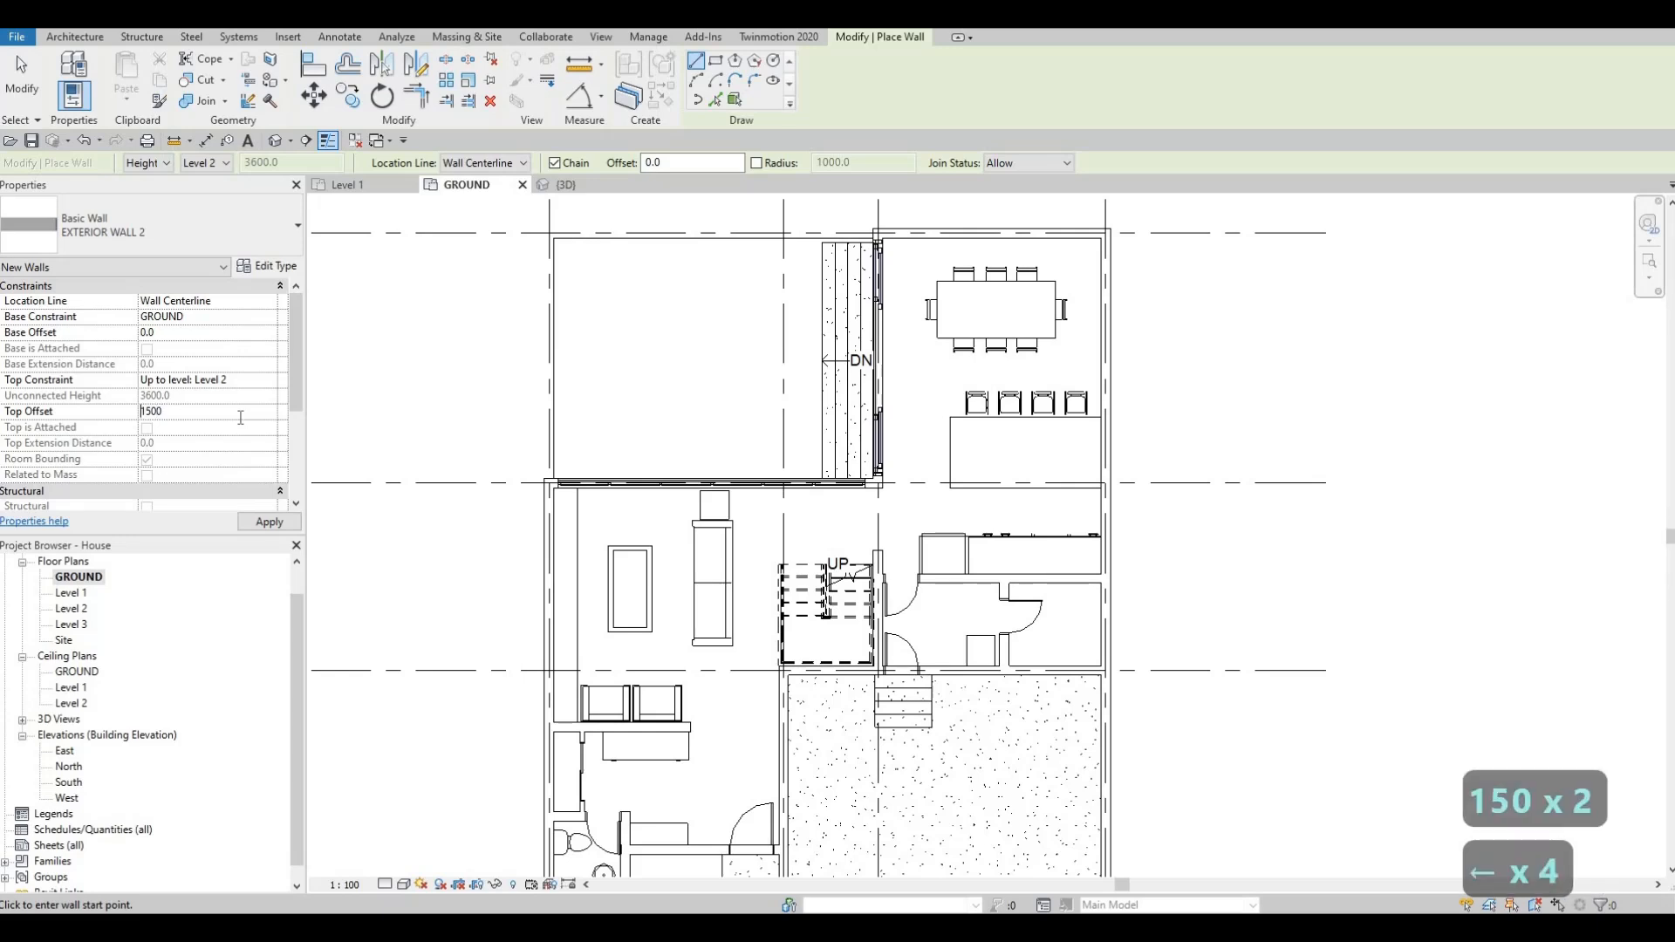
{"action": "type", "text": "-"}
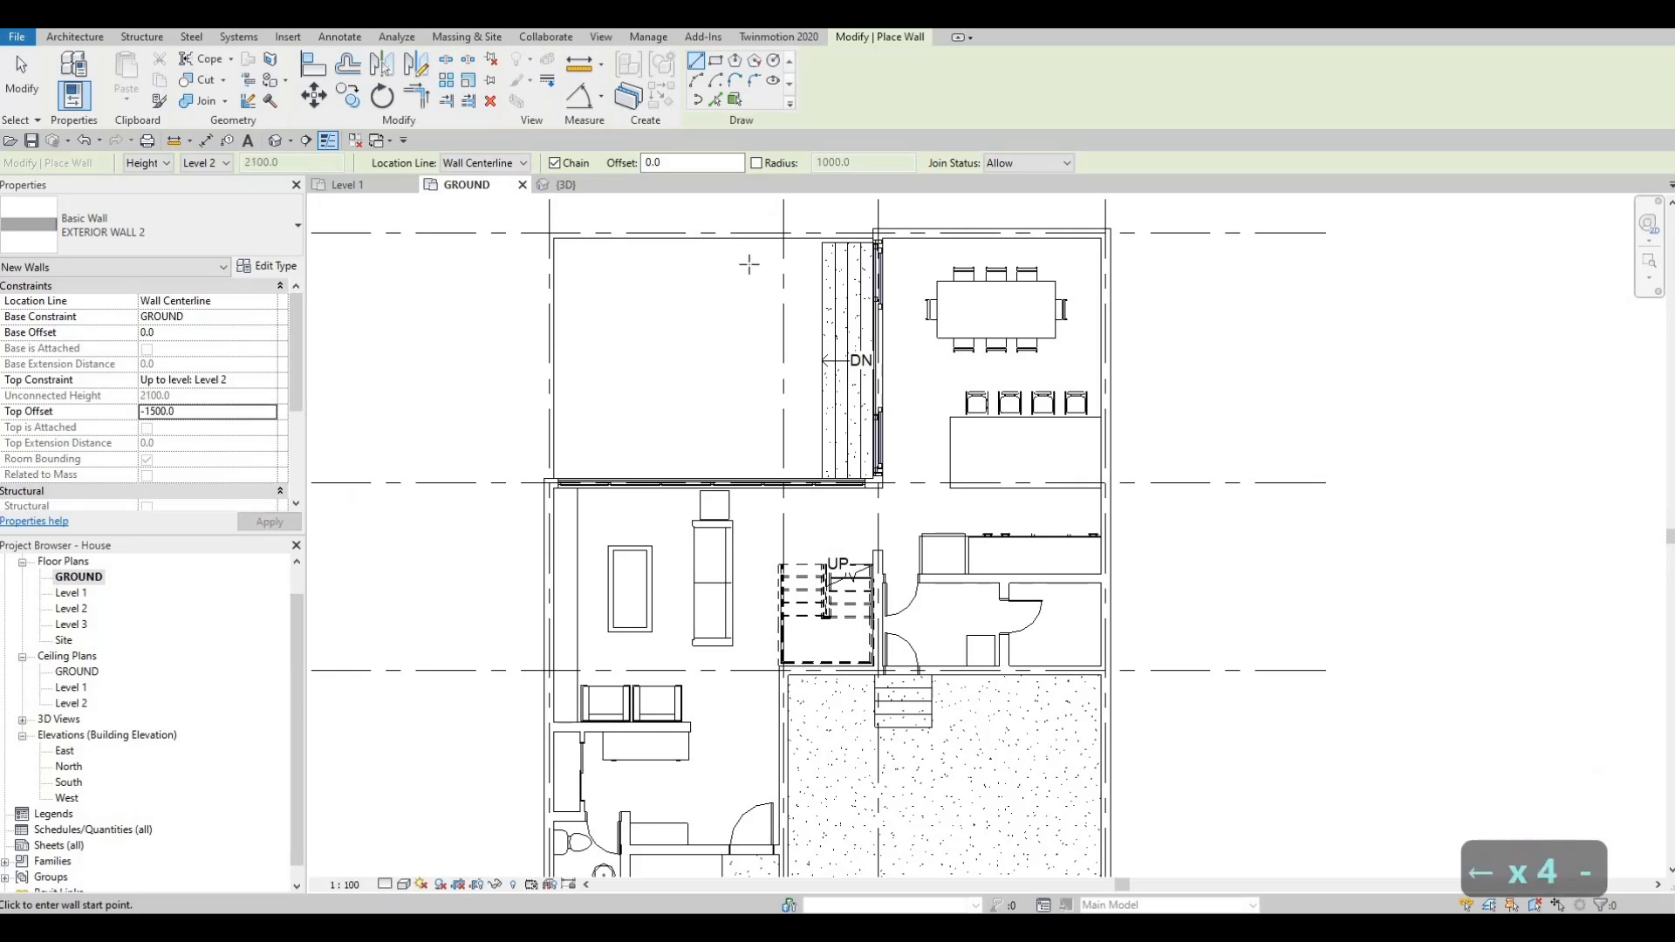
Draw EXTERIOR WALL 2 walls from the courtyard's outer corner, about 6200 mm horizontally and 4200 mm vertically along the grid lines.
{"action": "scroll", "coordinate": [750, 267], "scroll_direction": "up", "scroll_amount": 2}
{"action": "middle_click_drag", "start_coordinate": [766, 281], "coordinate": [780, 417]}
{"action": "scroll", "coordinate": [533, 328], "scroll_direction": "up", "scroll_amount": 1}
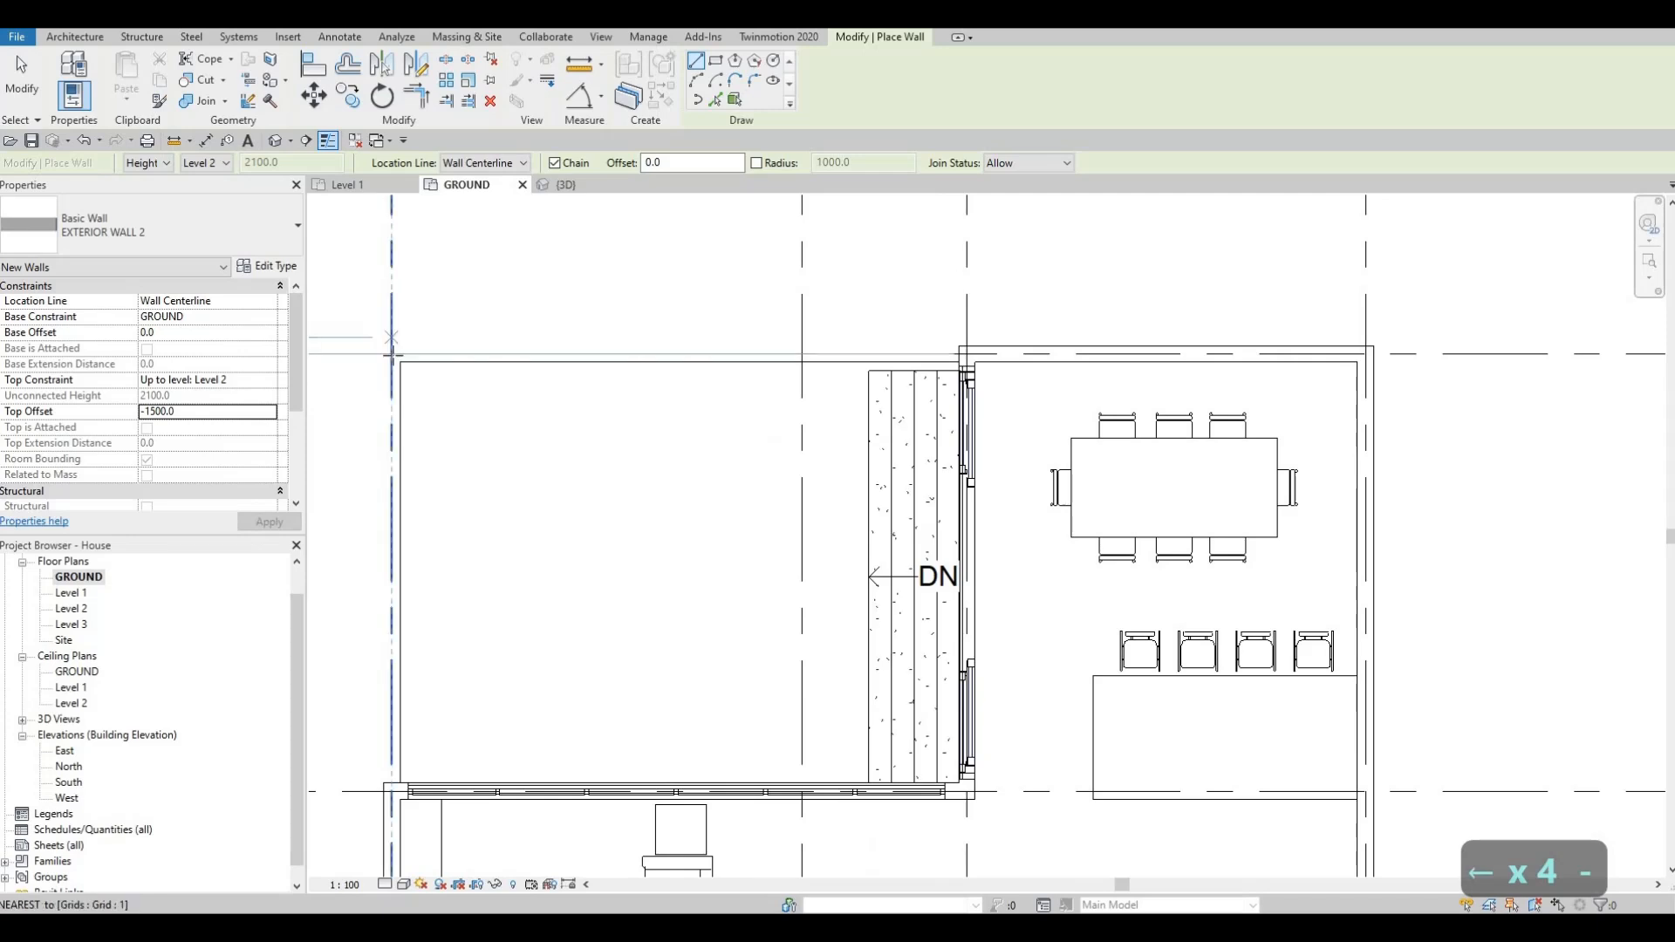
{"action": "left_click", "coordinate": [391, 354]}
{"action": "left_click", "coordinate": [904, 362]}
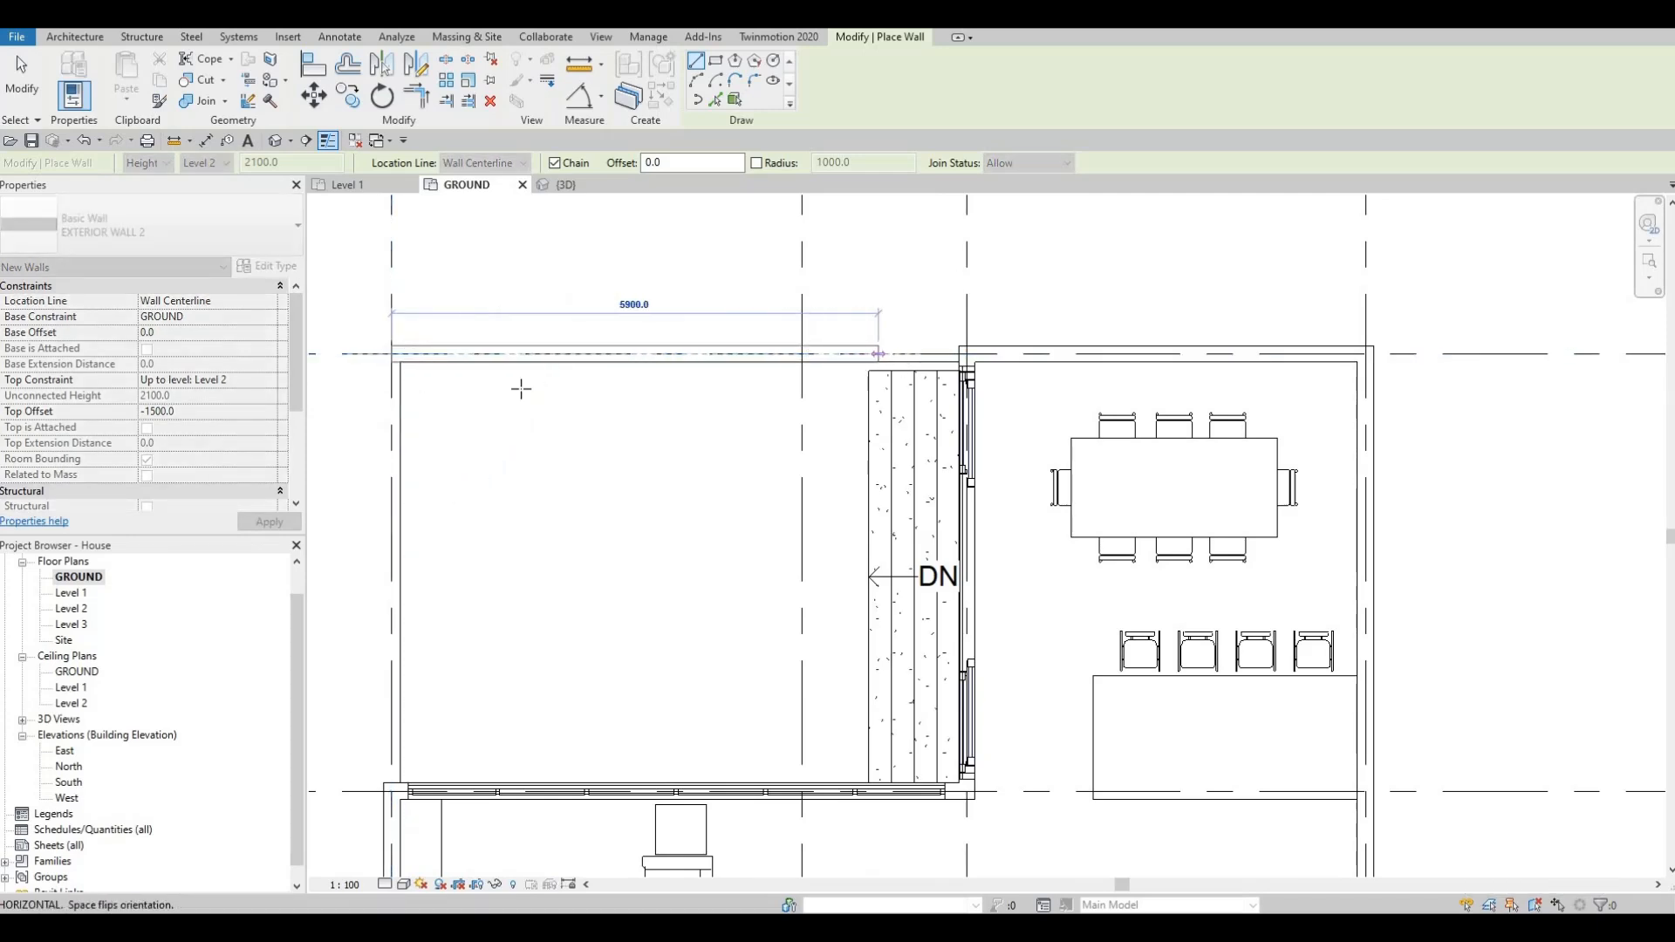
{"action": "key", "text": "Escape"}
{"action": "left_click", "coordinate": [391, 354]}
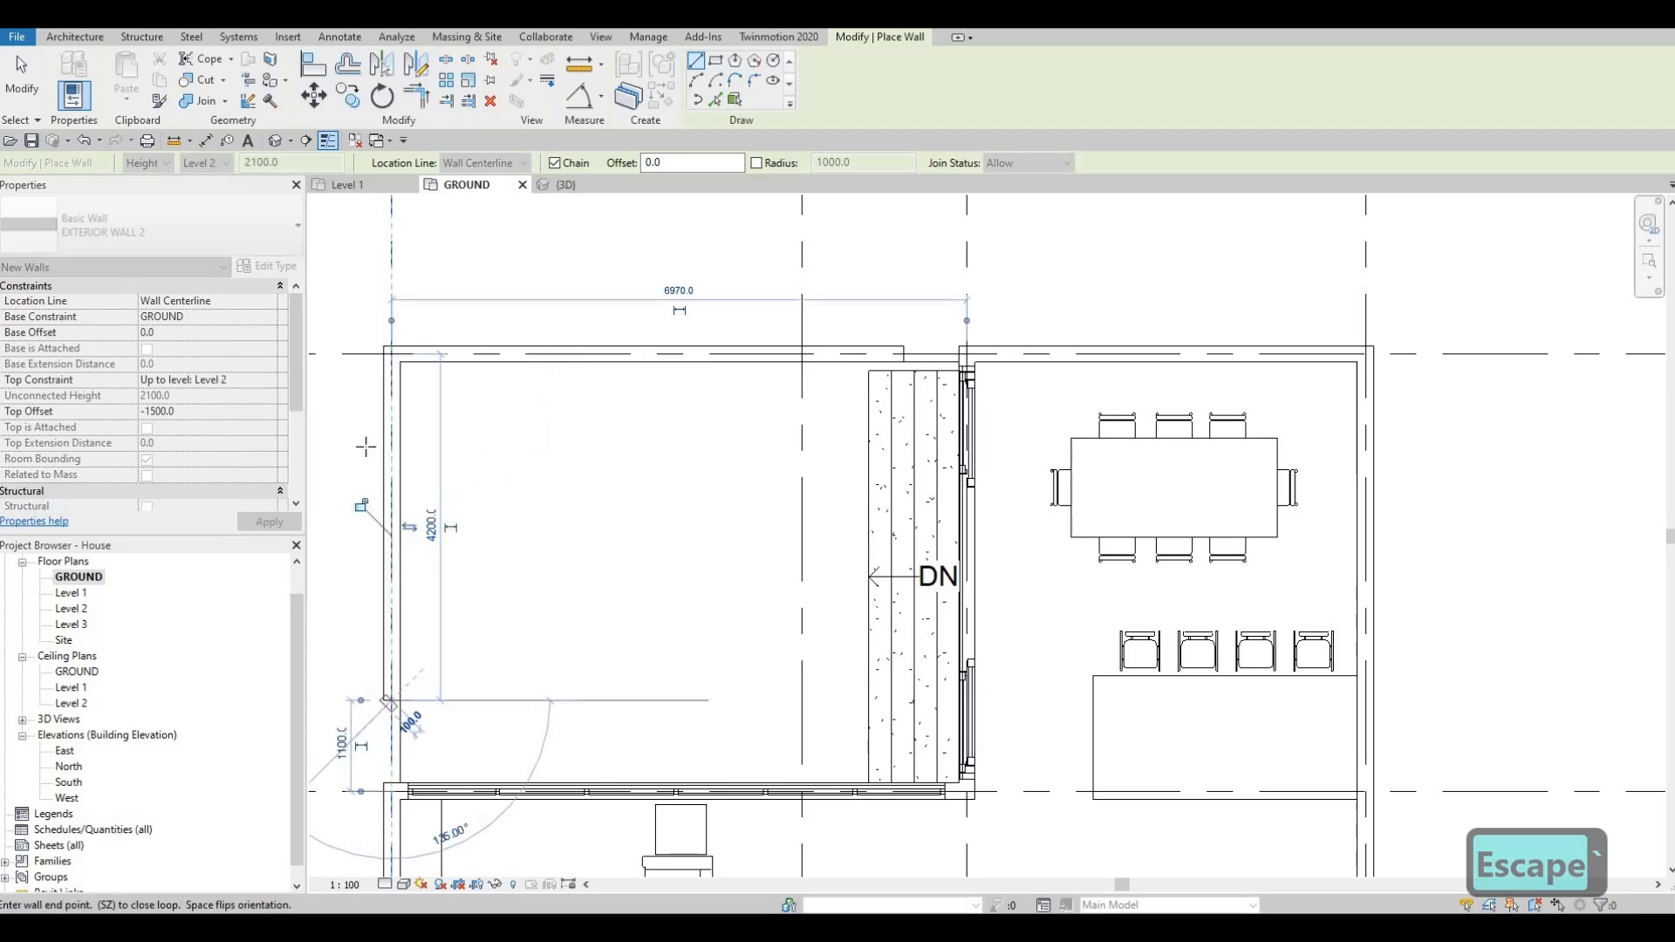
{"action": "key", "text": "Escape"}
{"action": "key", "text": "Escape"}
{"action": "key", "text": "Escape"}
Inspect the new courtyard walls in the 3D view and return to the GROUND floor plan.
{"action": "left_click", "coordinate": [275, 140]}
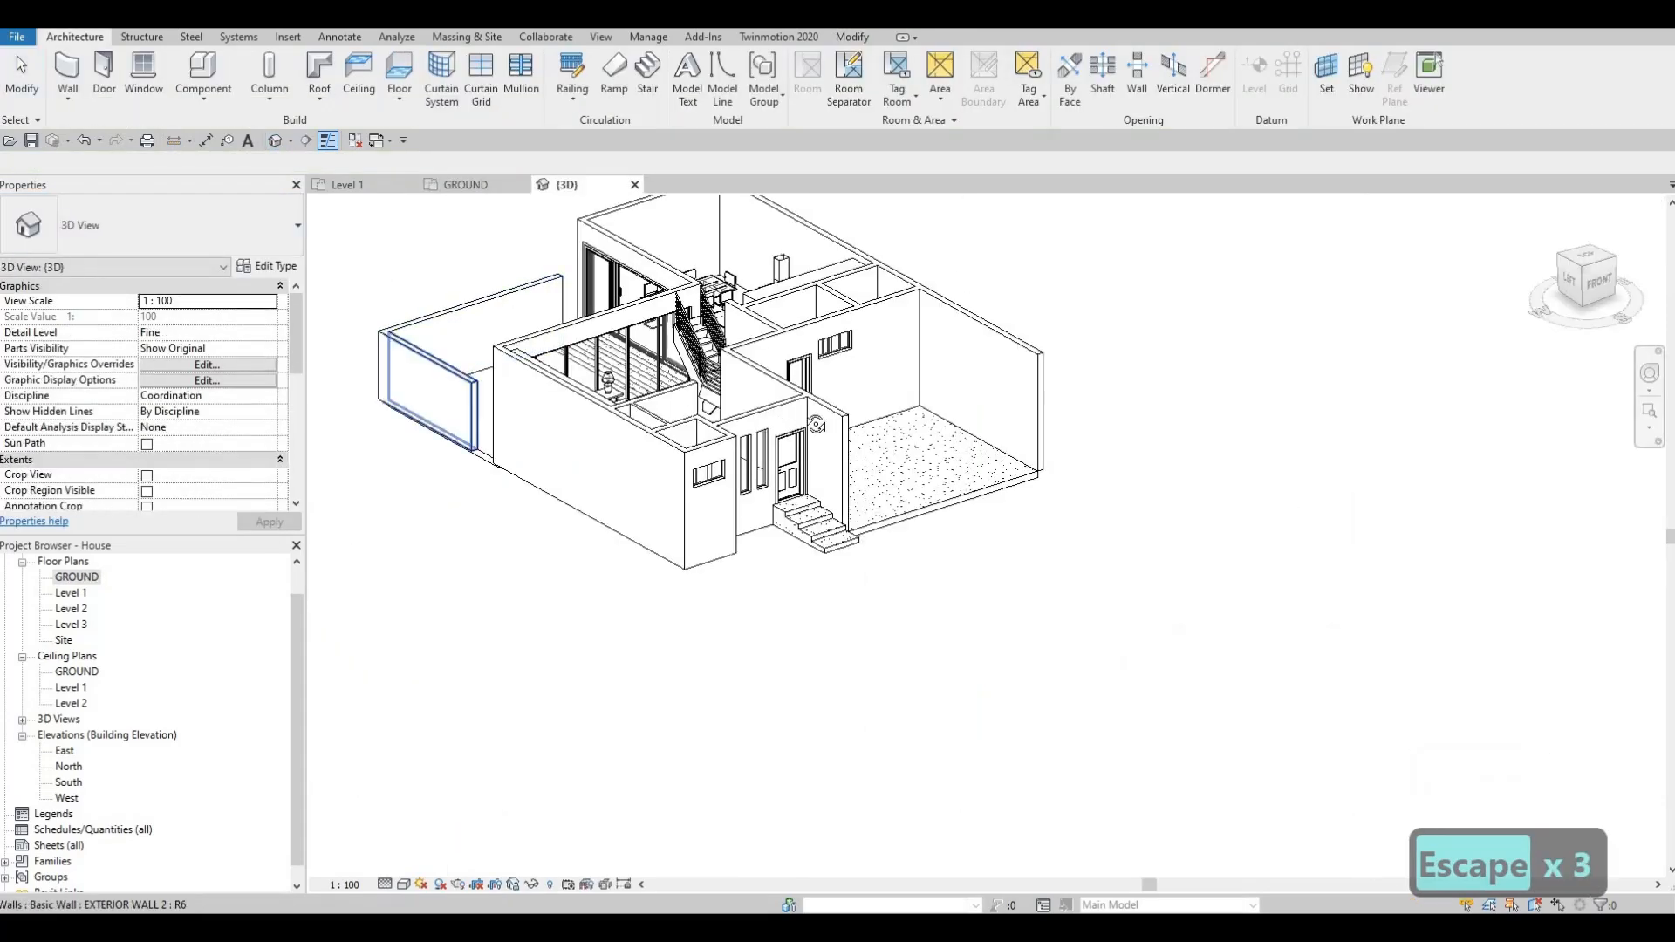
{"action": "middle_click_drag", "start_coordinate": [872, 354], "coordinate": [523, 475], "text": "shift"}
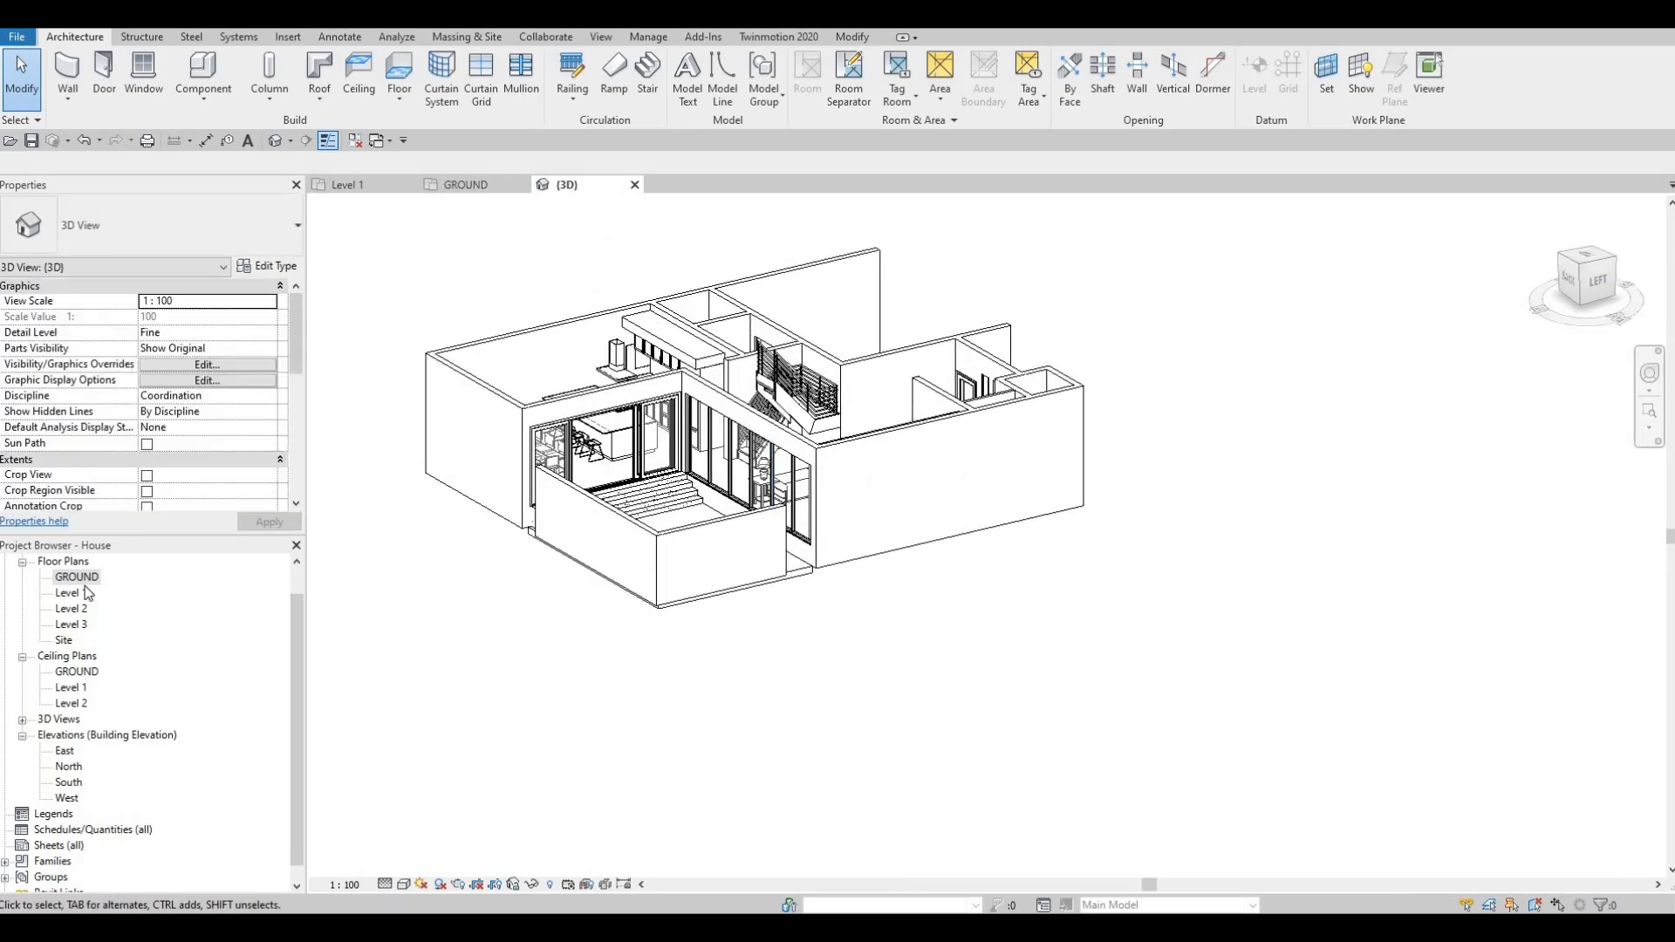
{"action": "double_click", "coordinate": [76, 577]}
{"action": "scroll", "coordinate": [626, 471], "scroll_direction": "down", "scroll_amount": 4}
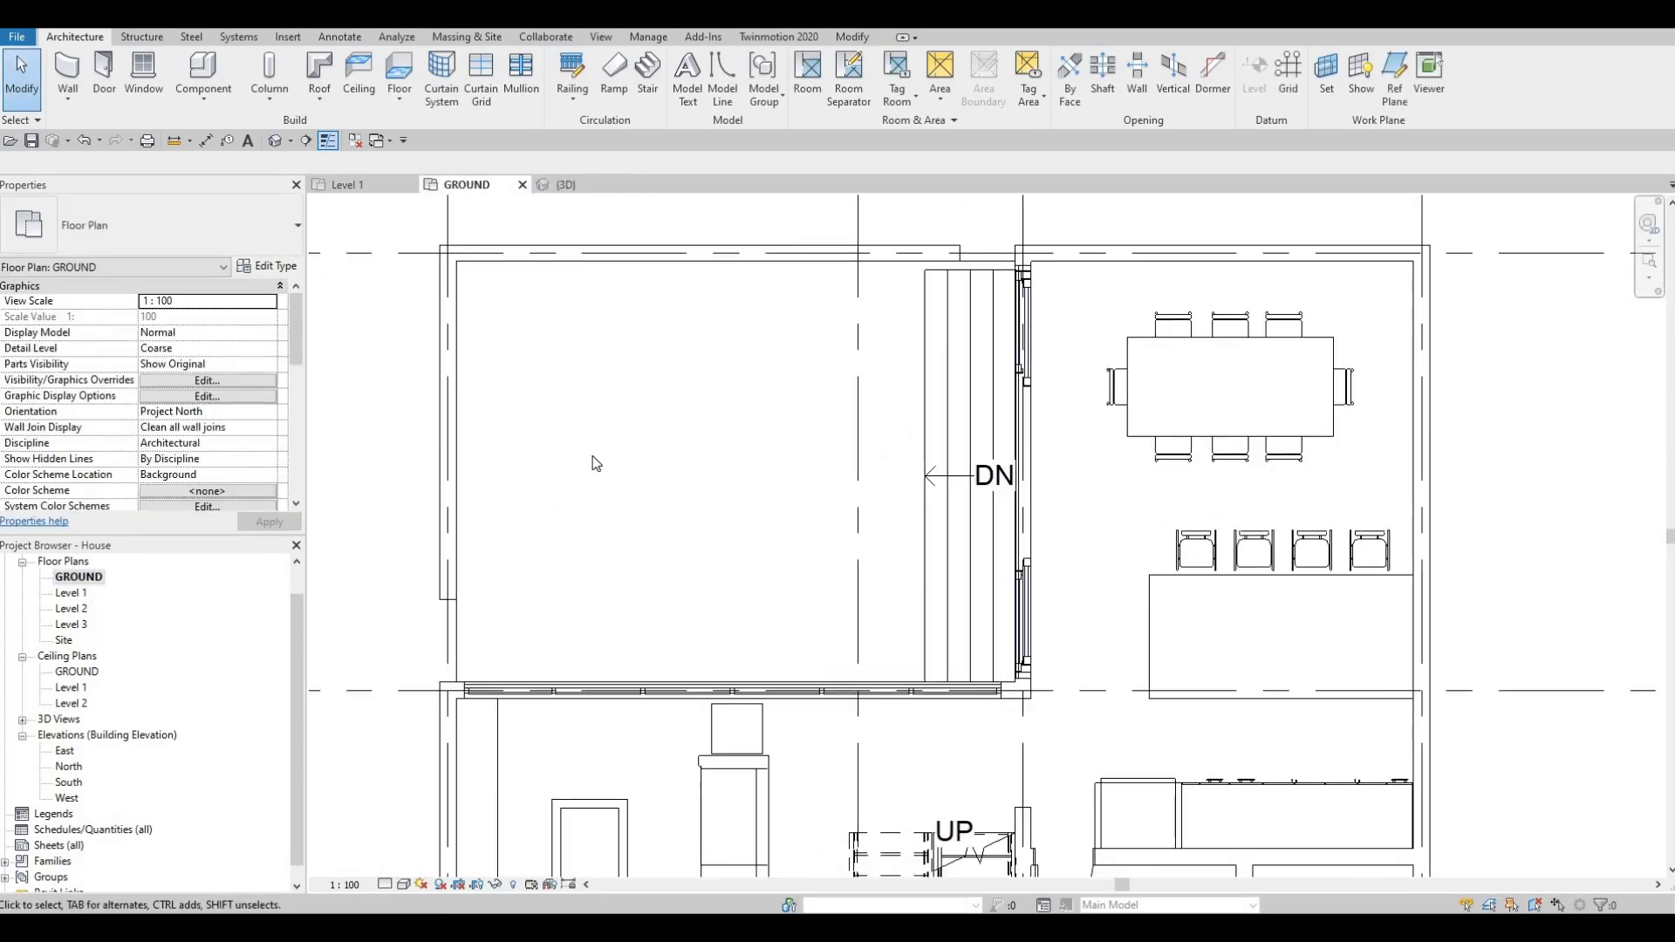
Extend the vertical courtyard wall to the living room wall and the horizontal one to the dining room wall.
{"action": "key", "text": "Escape"}
{"action": "key", "text": "Escape"}
{"action": "left_click", "coordinate": [589, 504]}
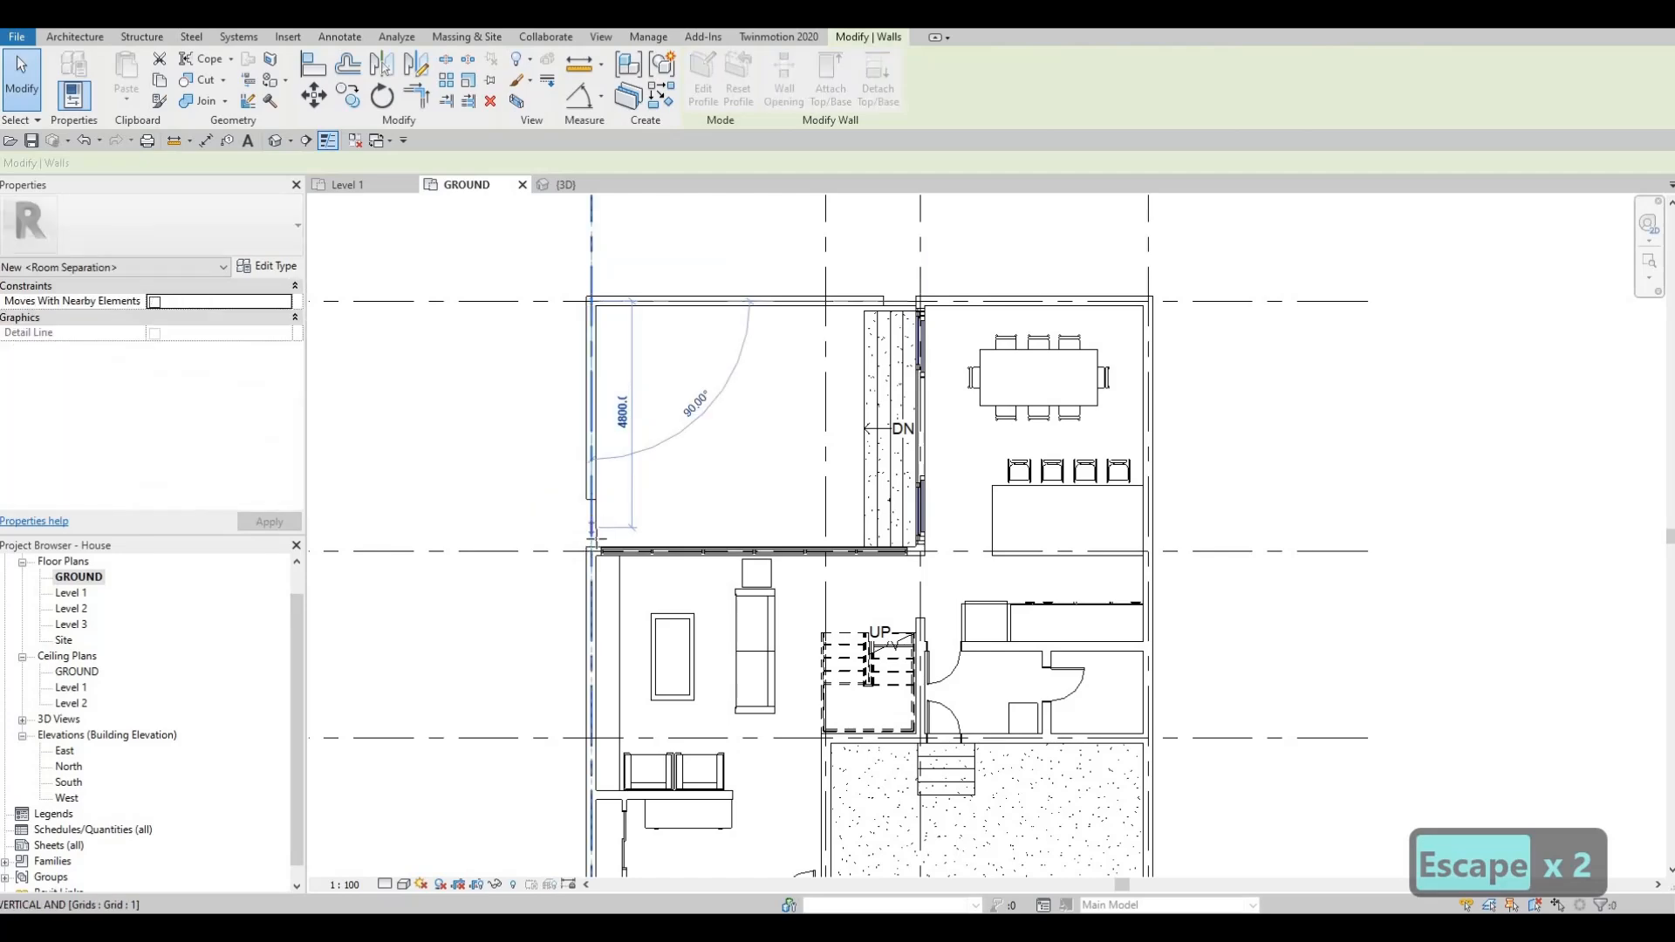
{"action": "key", "text": "Escape"}
{"action": "left_click", "coordinate": [831, 300]}
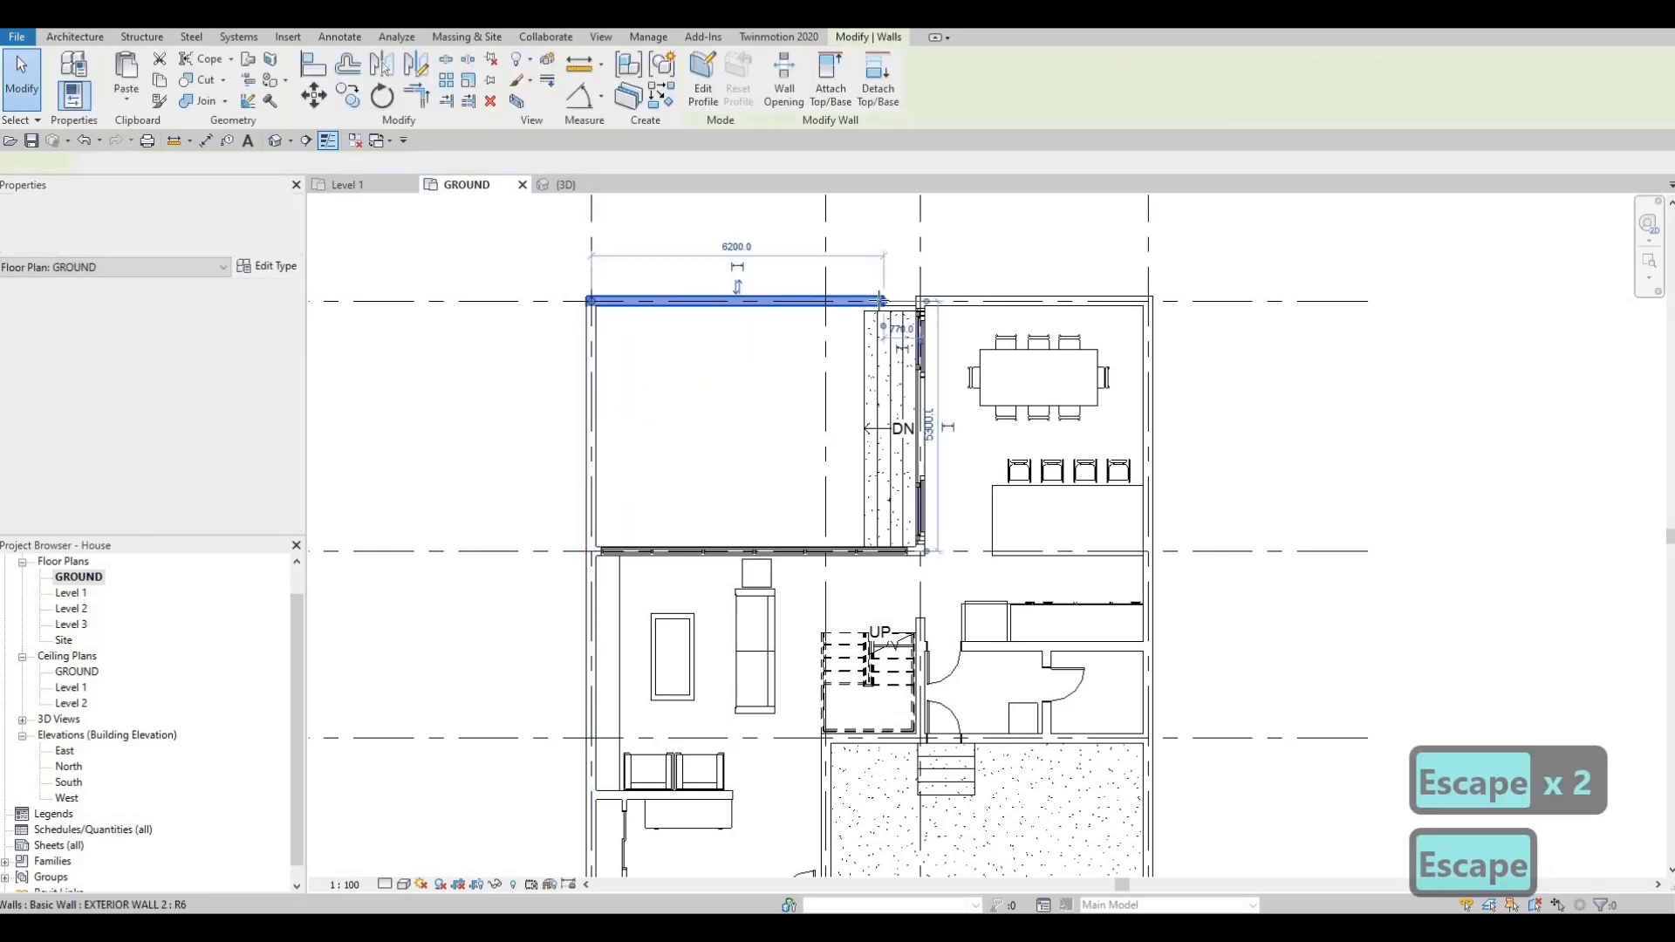
{"action": "left_click_drag", "start_coordinate": [884, 301], "coordinate": [921, 301]}
{"action": "key", "text": "Escape"}
{"action": "key", "text": "Escape"}
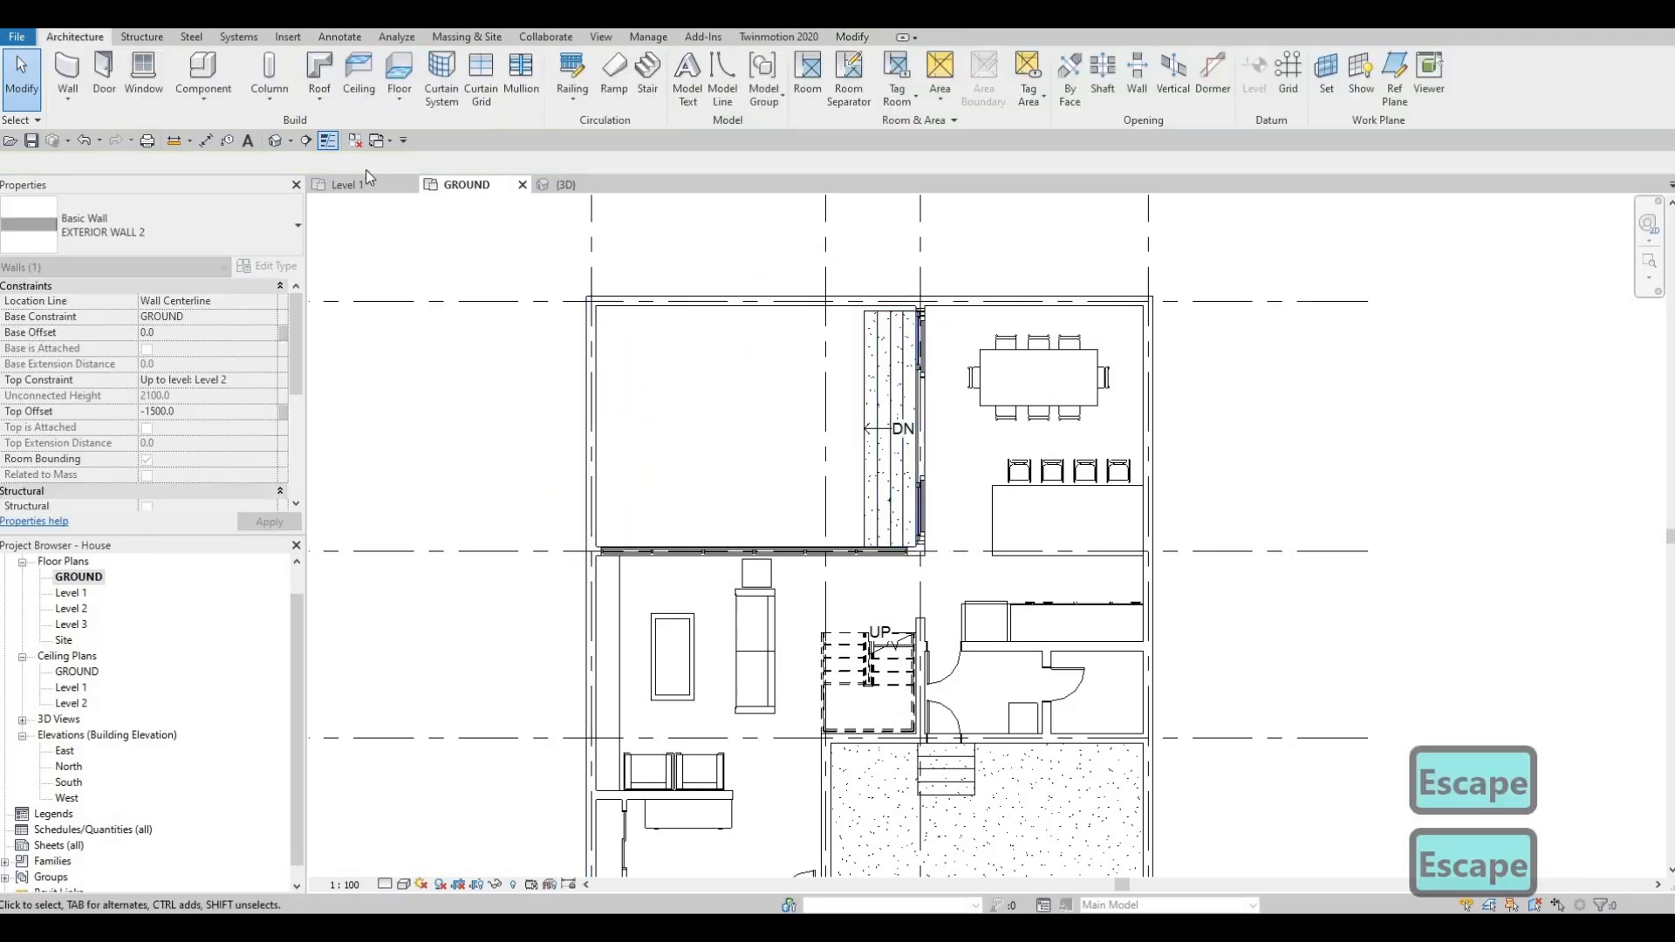
Check the extended courtyard walls in 3D and examine the entrance stair area on the GROUND floor plan.
{"action": "left_click", "coordinate": [577, 187]}
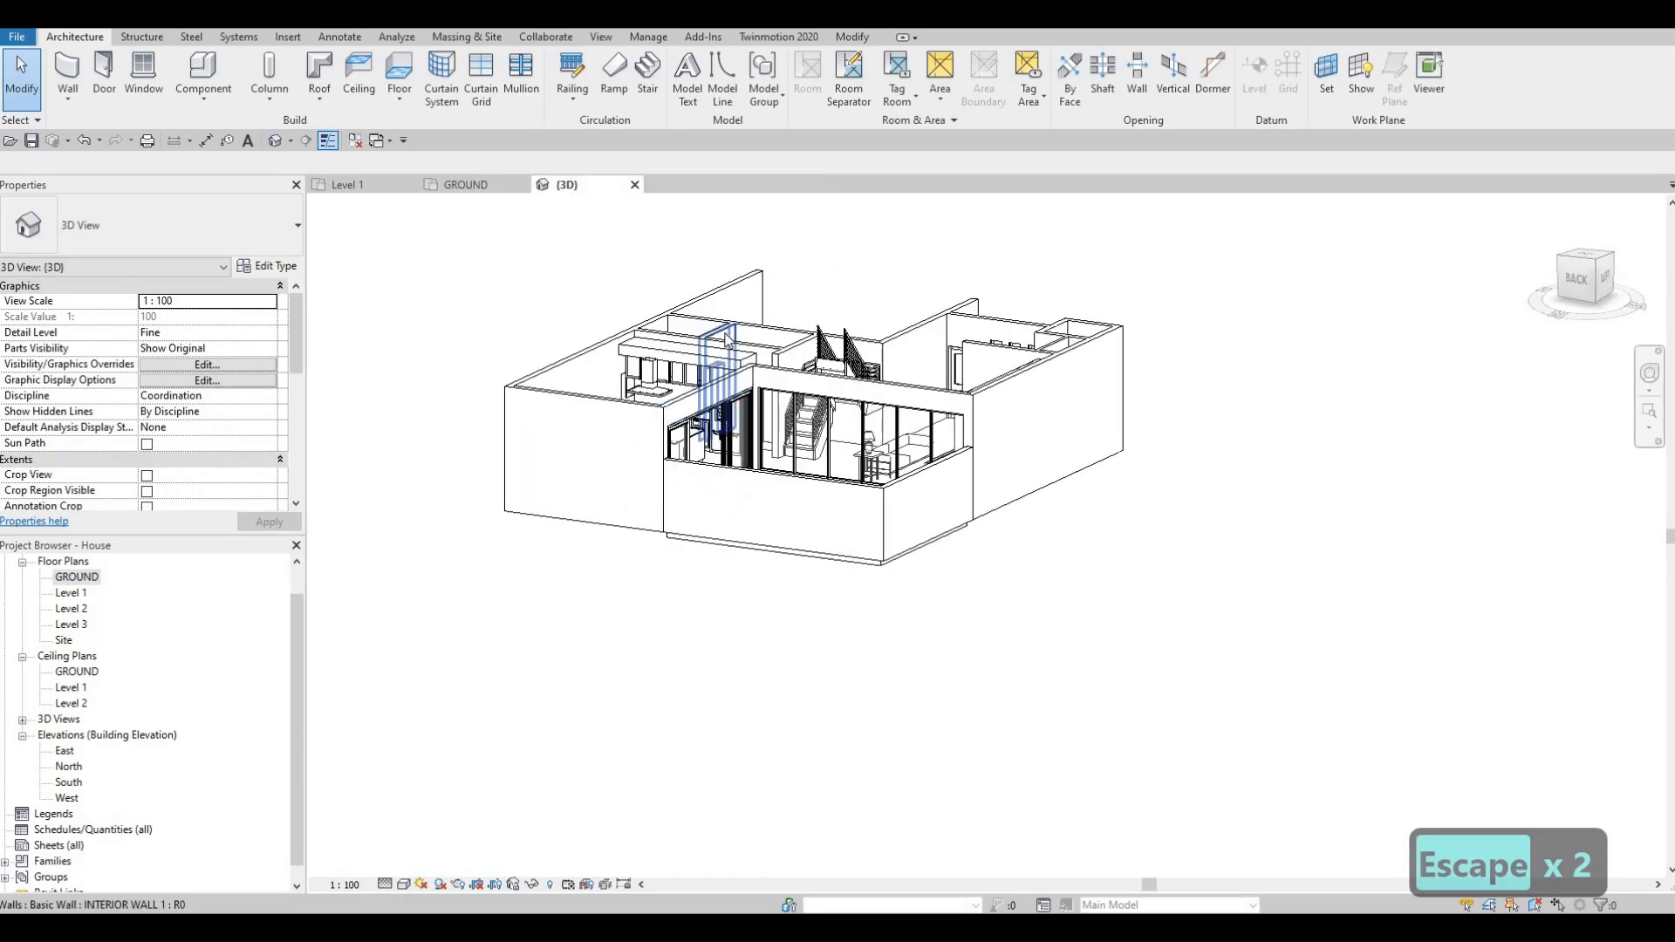
{"action": "middle_click_drag", "start_coordinate": [504, 516], "coordinate": [496, 505], "text": "shift"}
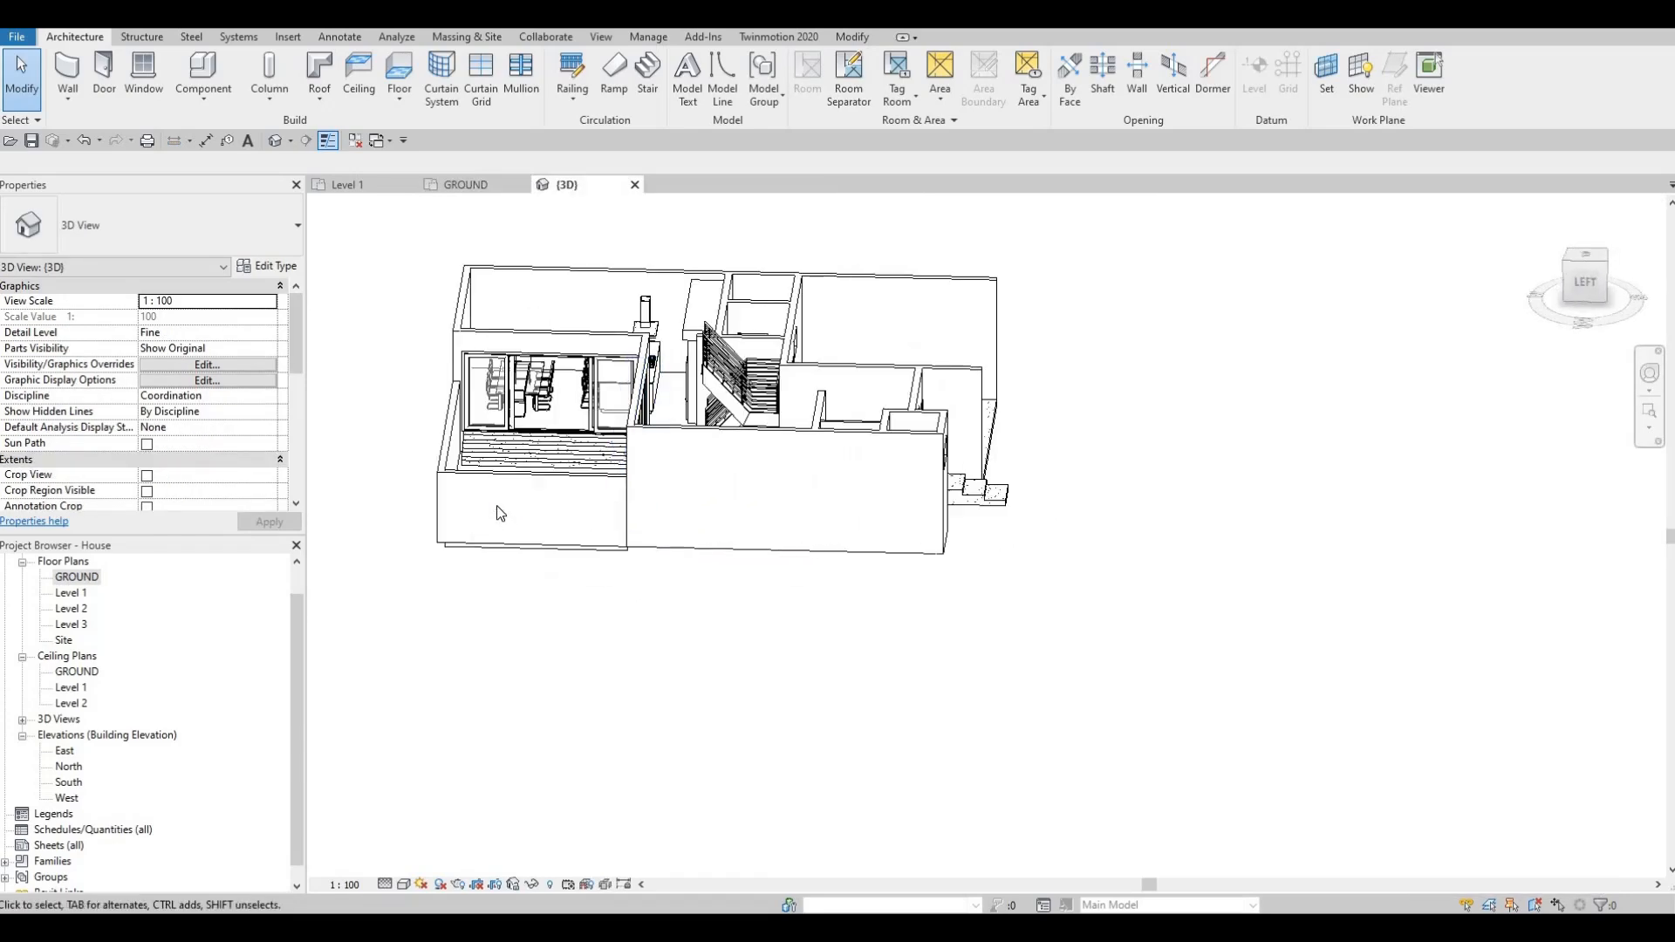
{"action": "left_click", "coordinate": [458, 184]}
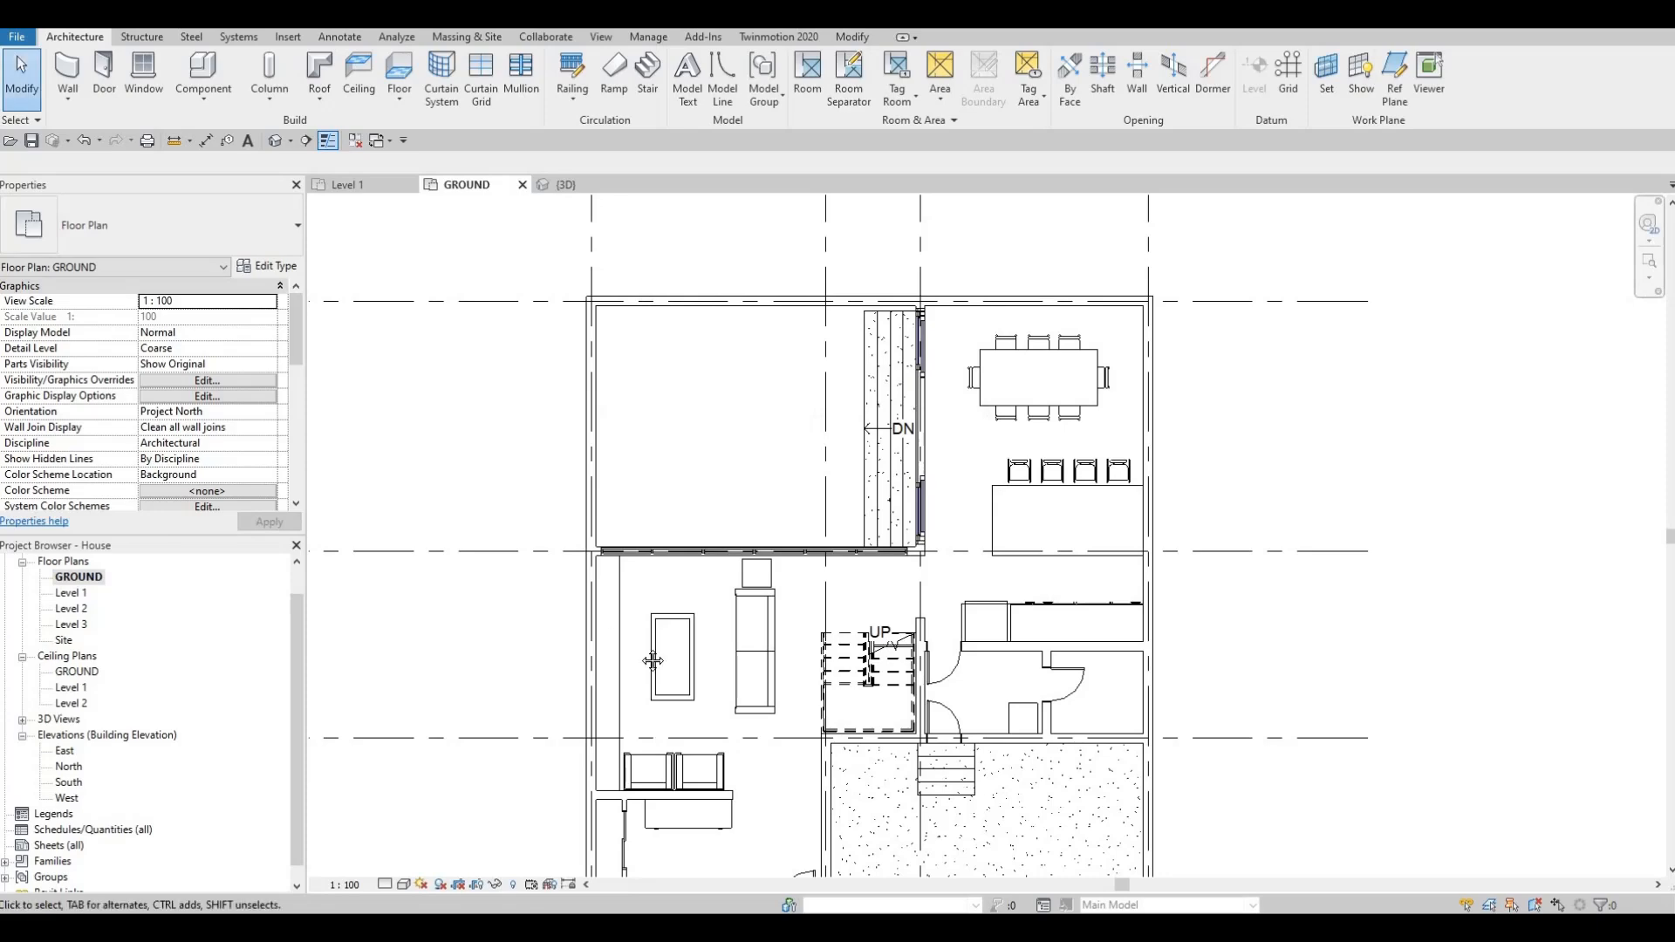
{"action": "middle_click_drag", "start_coordinate": [653, 660], "coordinate": [680, 499]}
{"action": "scroll", "coordinate": [680, 499], "scroll_direction": "down", "scroll_amount": 1}
{"action": "middle_click_drag", "start_coordinate": [699, 695], "coordinate": [711, 587]}
{"action": "scroll", "coordinate": [708, 588], "scroll_direction": "up", "scroll_amount": 1}
{"action": "middle_click_drag", "start_coordinate": [748, 530], "coordinate": [747, 541]}
{"action": "scroll", "coordinate": [757, 424], "scroll_direction": "up", "scroll_amount": 3}
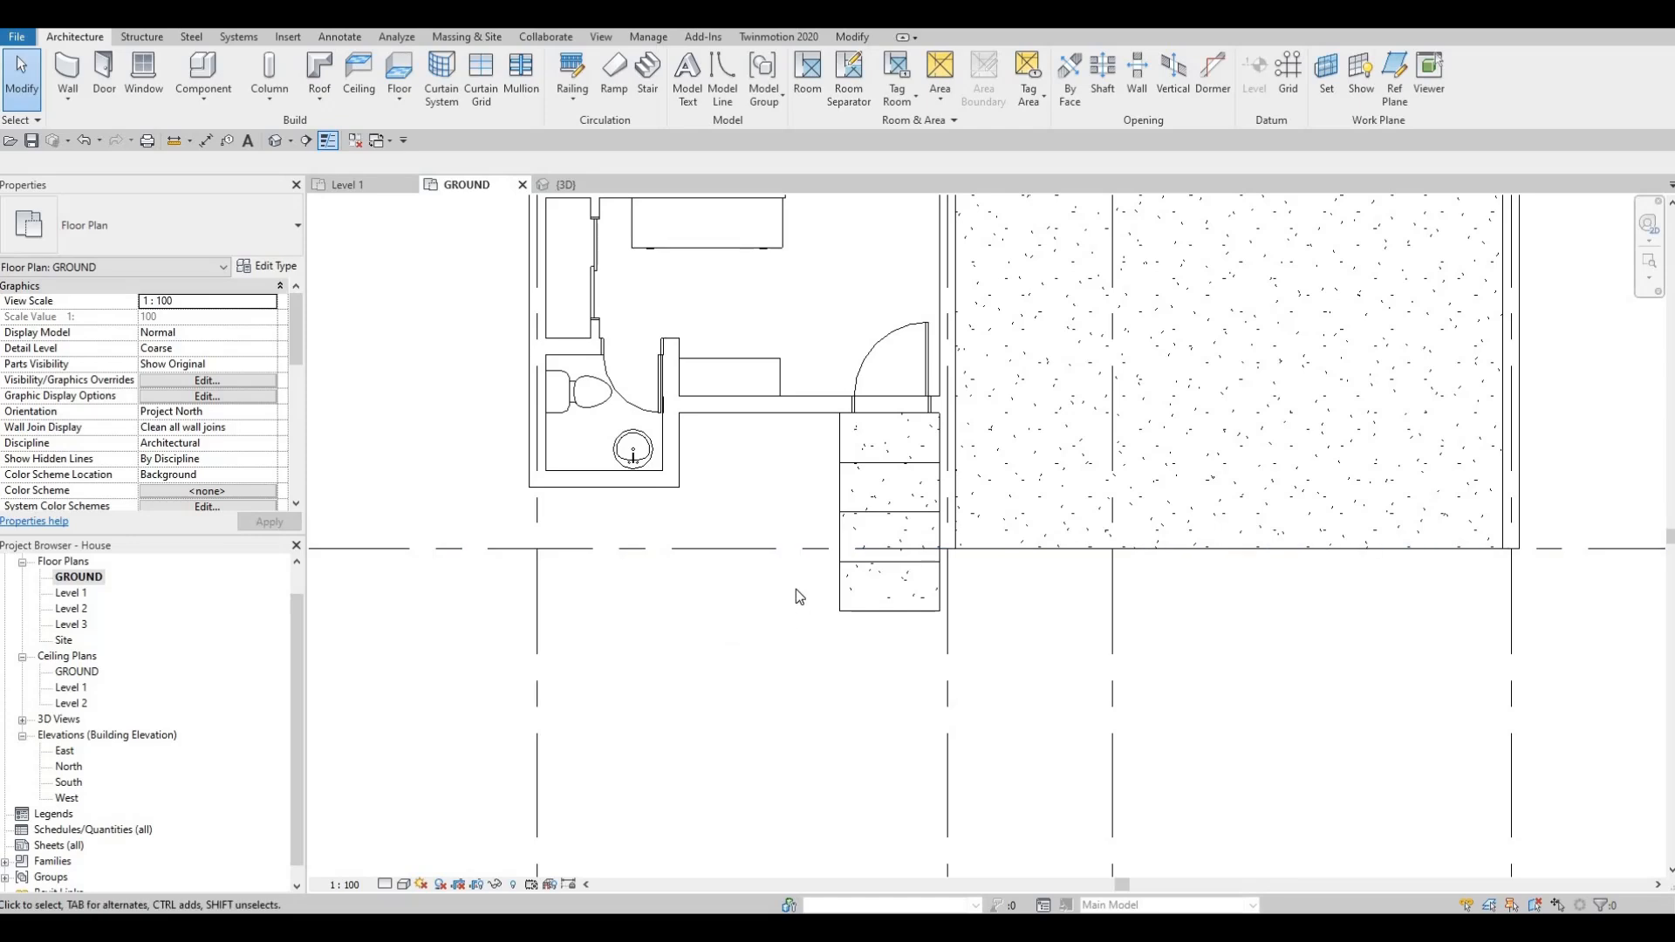
{"action": "scroll", "coordinate": [777, 537], "scroll_direction": "down", "scroll_amount": 2}
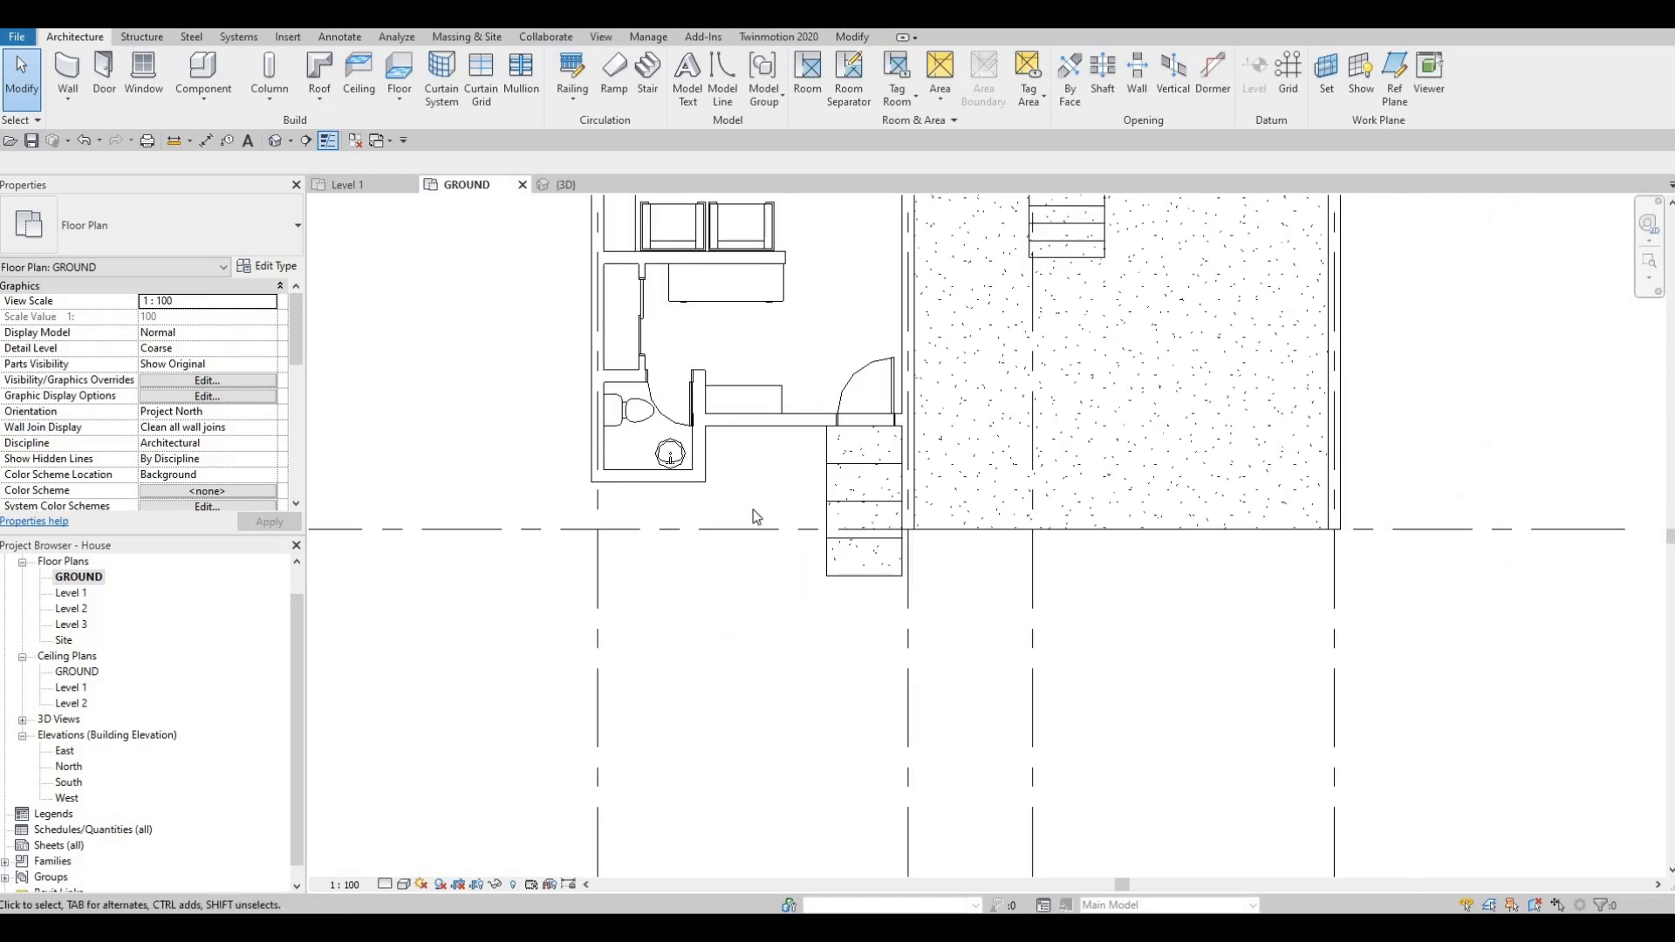
Select the courtyard's FLOOR 2 floor and start creating a similar floor at the entrance.
{"action": "middle_click_drag", "start_coordinate": [751, 352], "coordinate": [690, 792]}
{"action": "scroll", "coordinate": [715, 402], "scroll_direction": "down", "scroll_amount": 1}
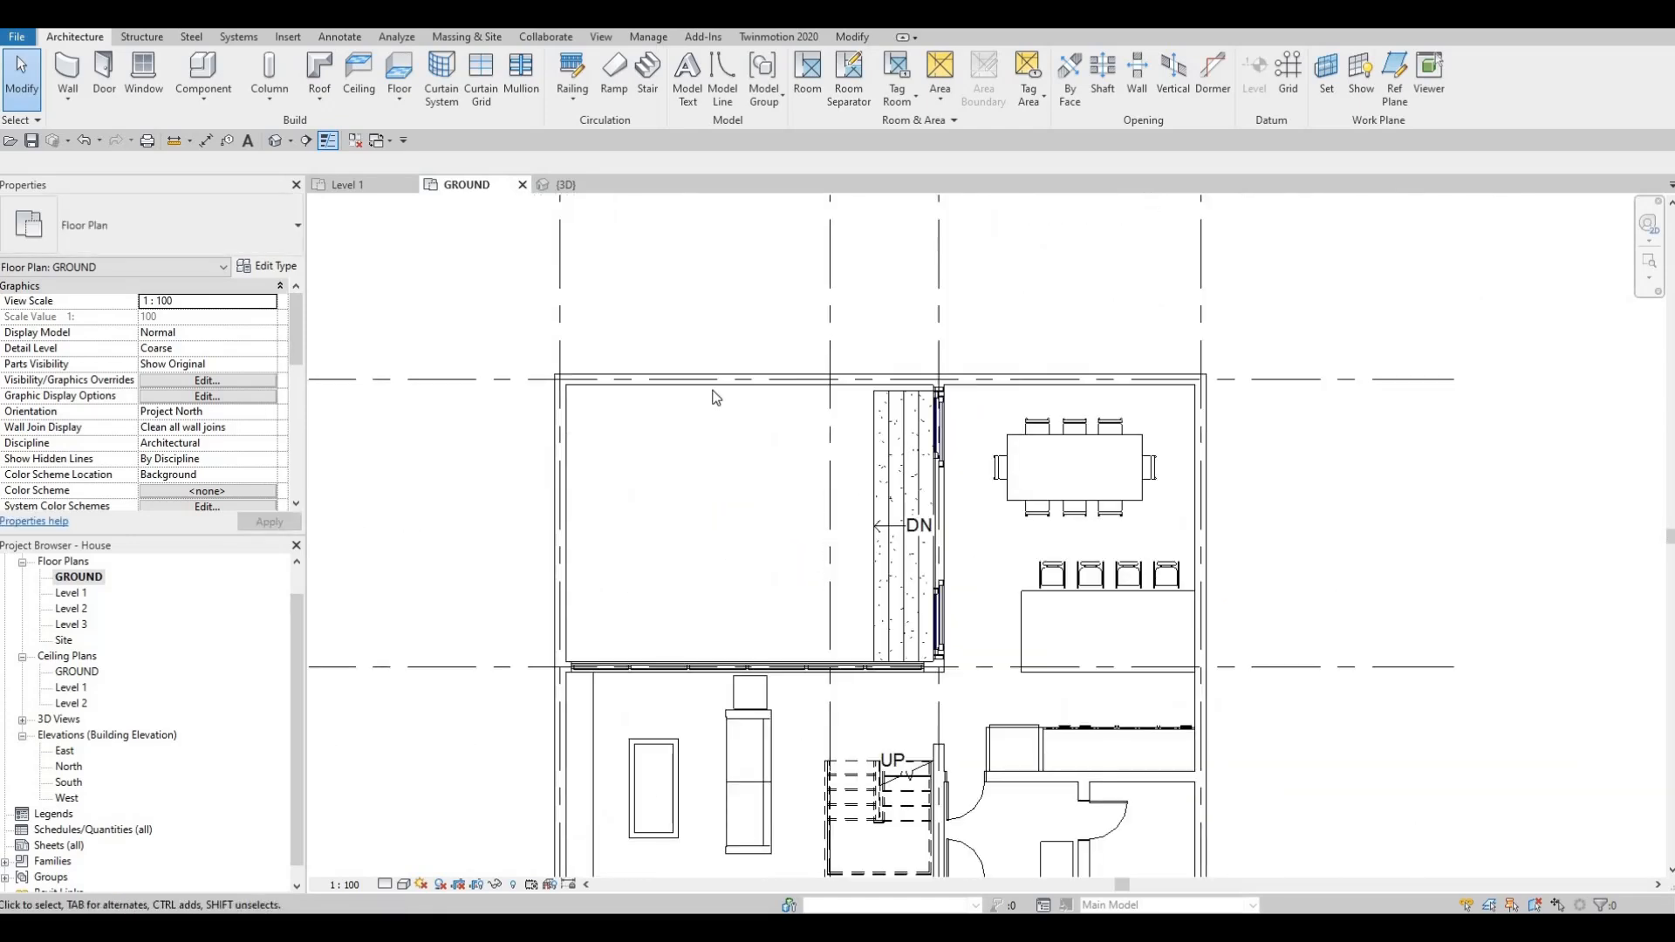
{"action": "key", "text": "Tab"}
{"action": "key", "text": "Tab"}
{"action": "key", "text": "Tab"}
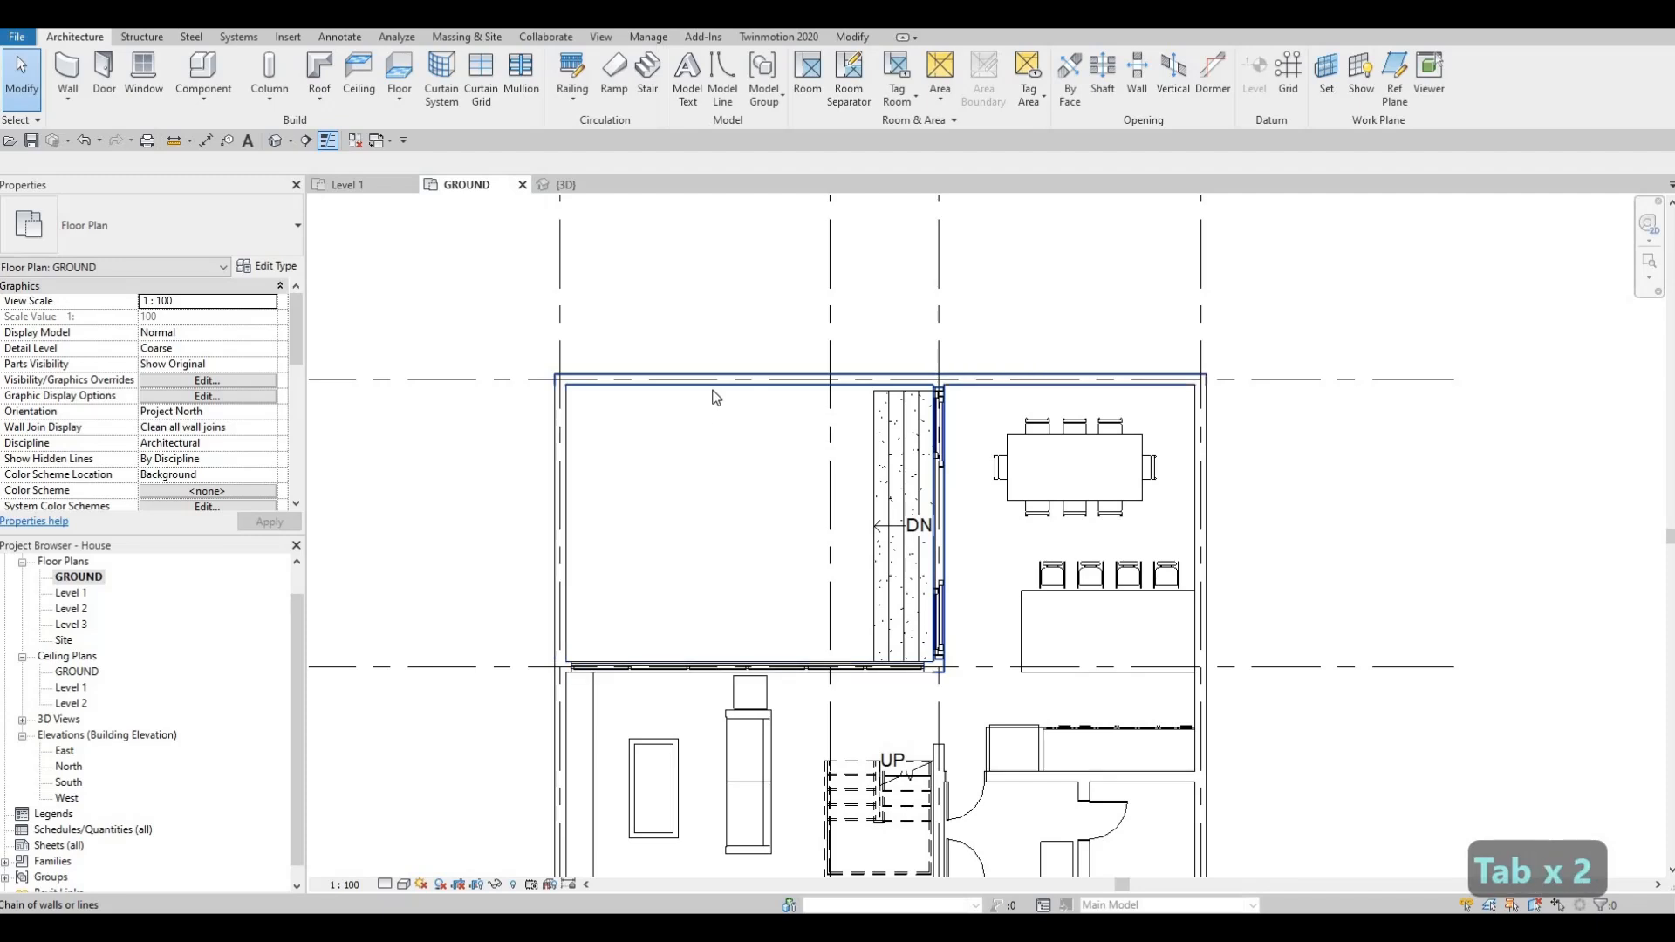
{"action": "left_click", "coordinate": [712, 389]}
{"action": "key", "text": "c"}
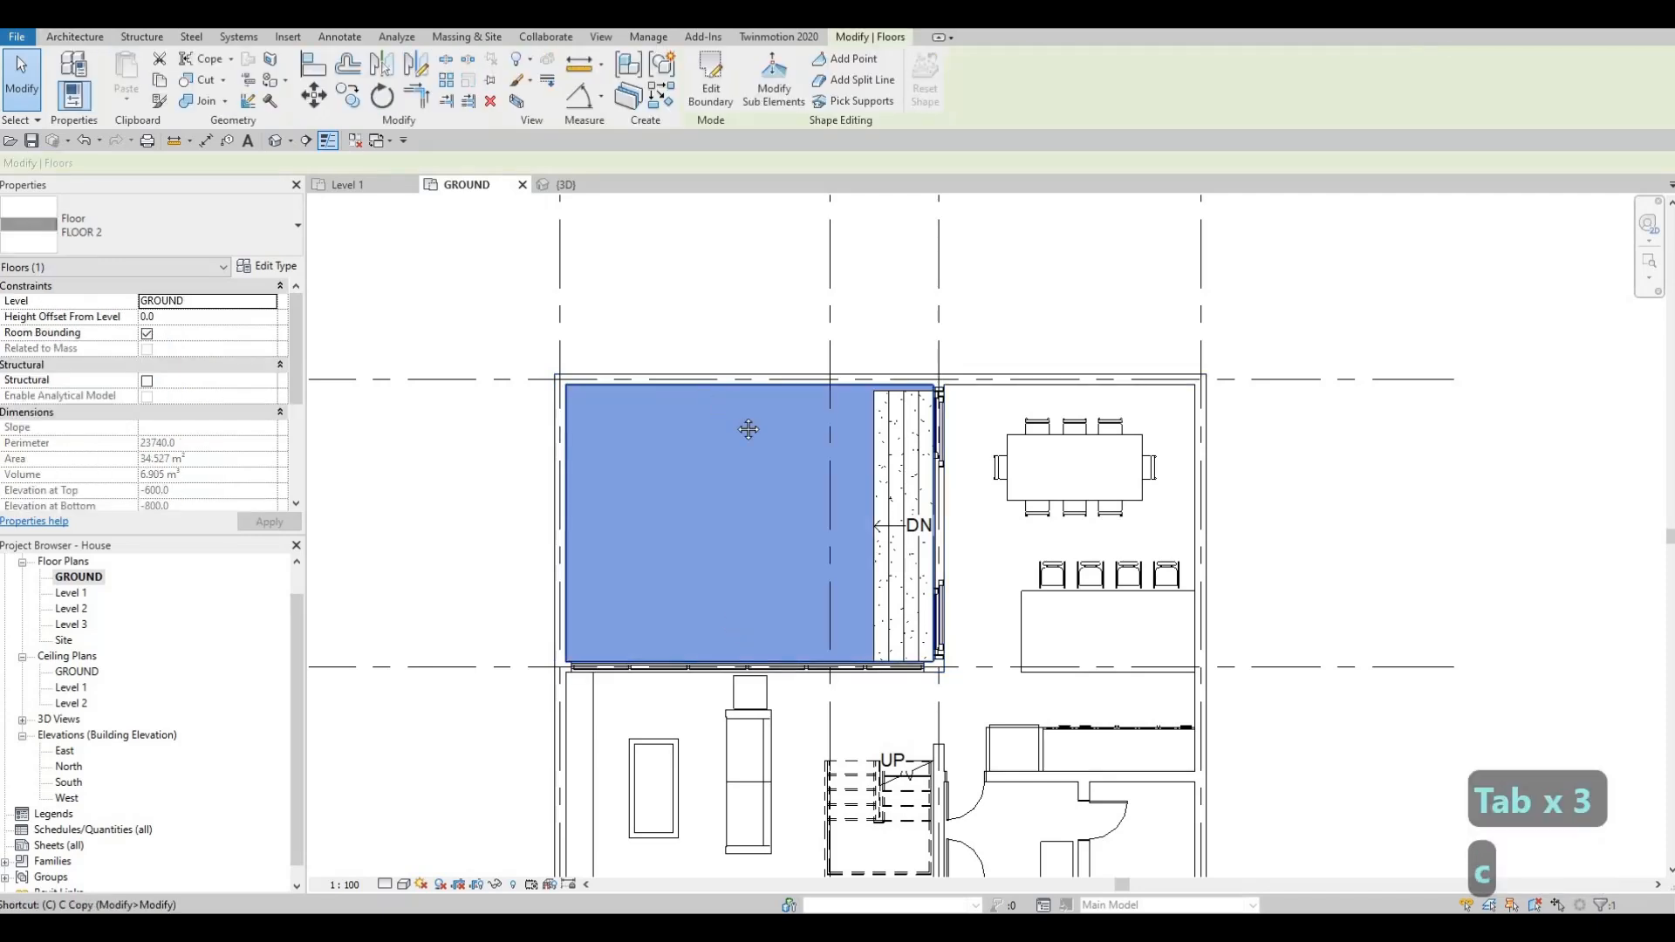
{"action": "key", "text": "s"}
{"action": "scroll", "coordinate": [677, 607], "scroll_direction": "down", "scroll_amount": 1}
{"action": "scroll", "coordinate": [698, 559], "scroll_direction": "down", "scroll_amount": 1}
{"action": "scroll", "coordinate": [733, 506], "scroll_direction": "up", "scroll_amount": 2}
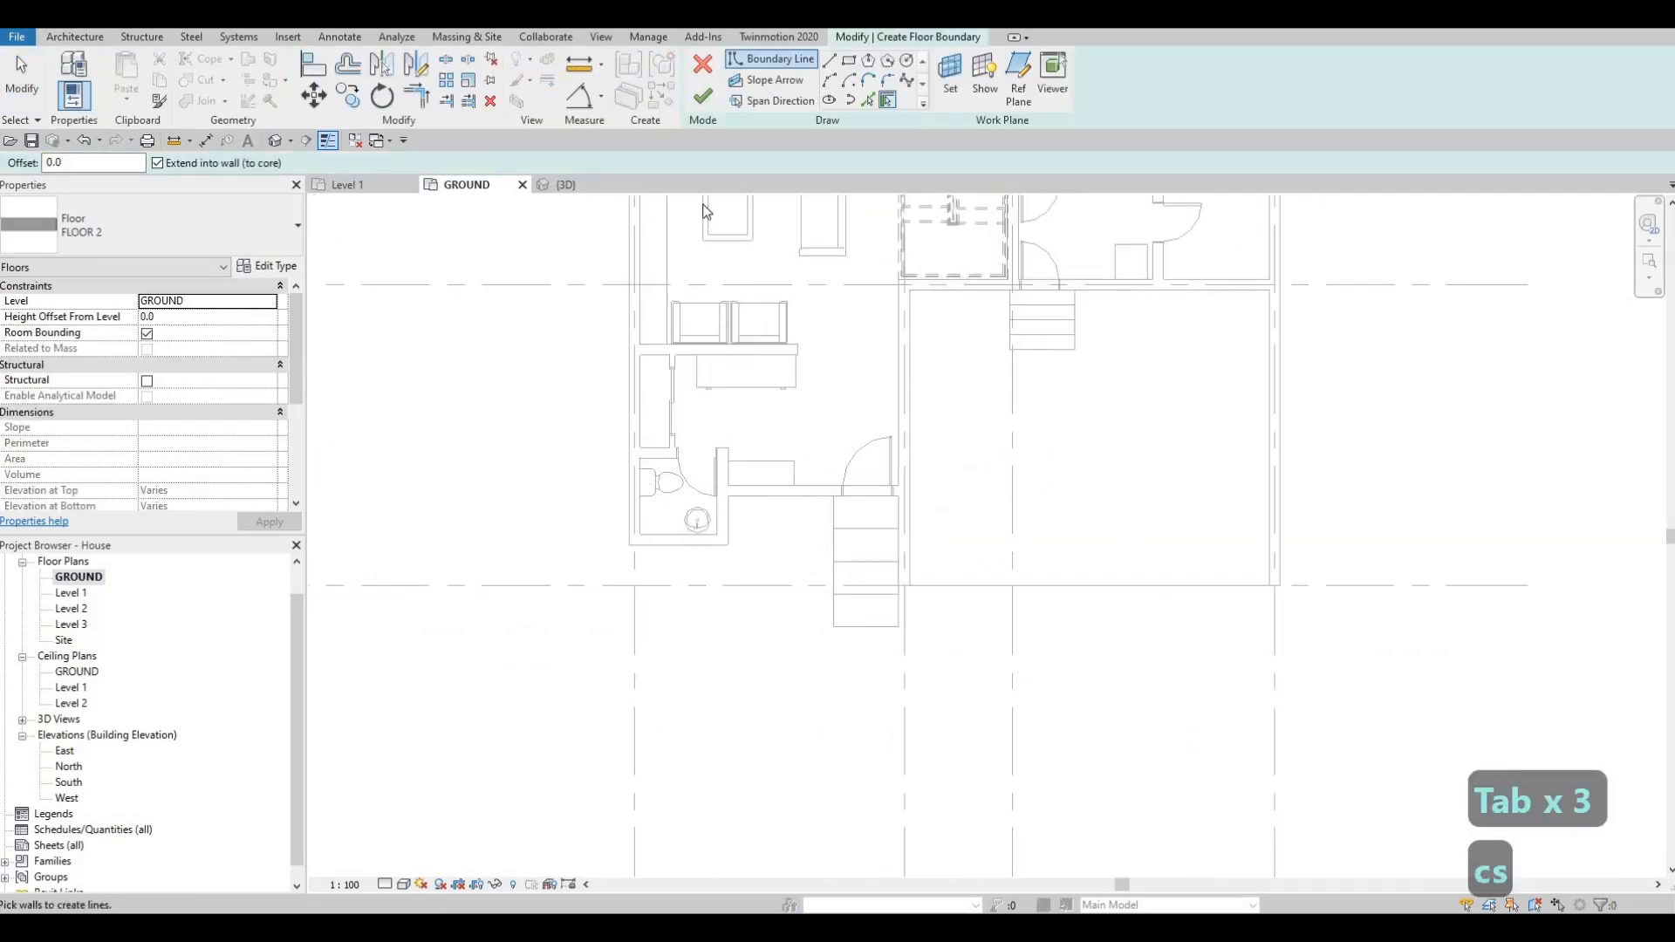
Pick the bathroom's outer wall faces, the entrance wall face and the near side of the entrance stair as floor boundary lines.
{"action": "left_click", "coordinate": [868, 100]}
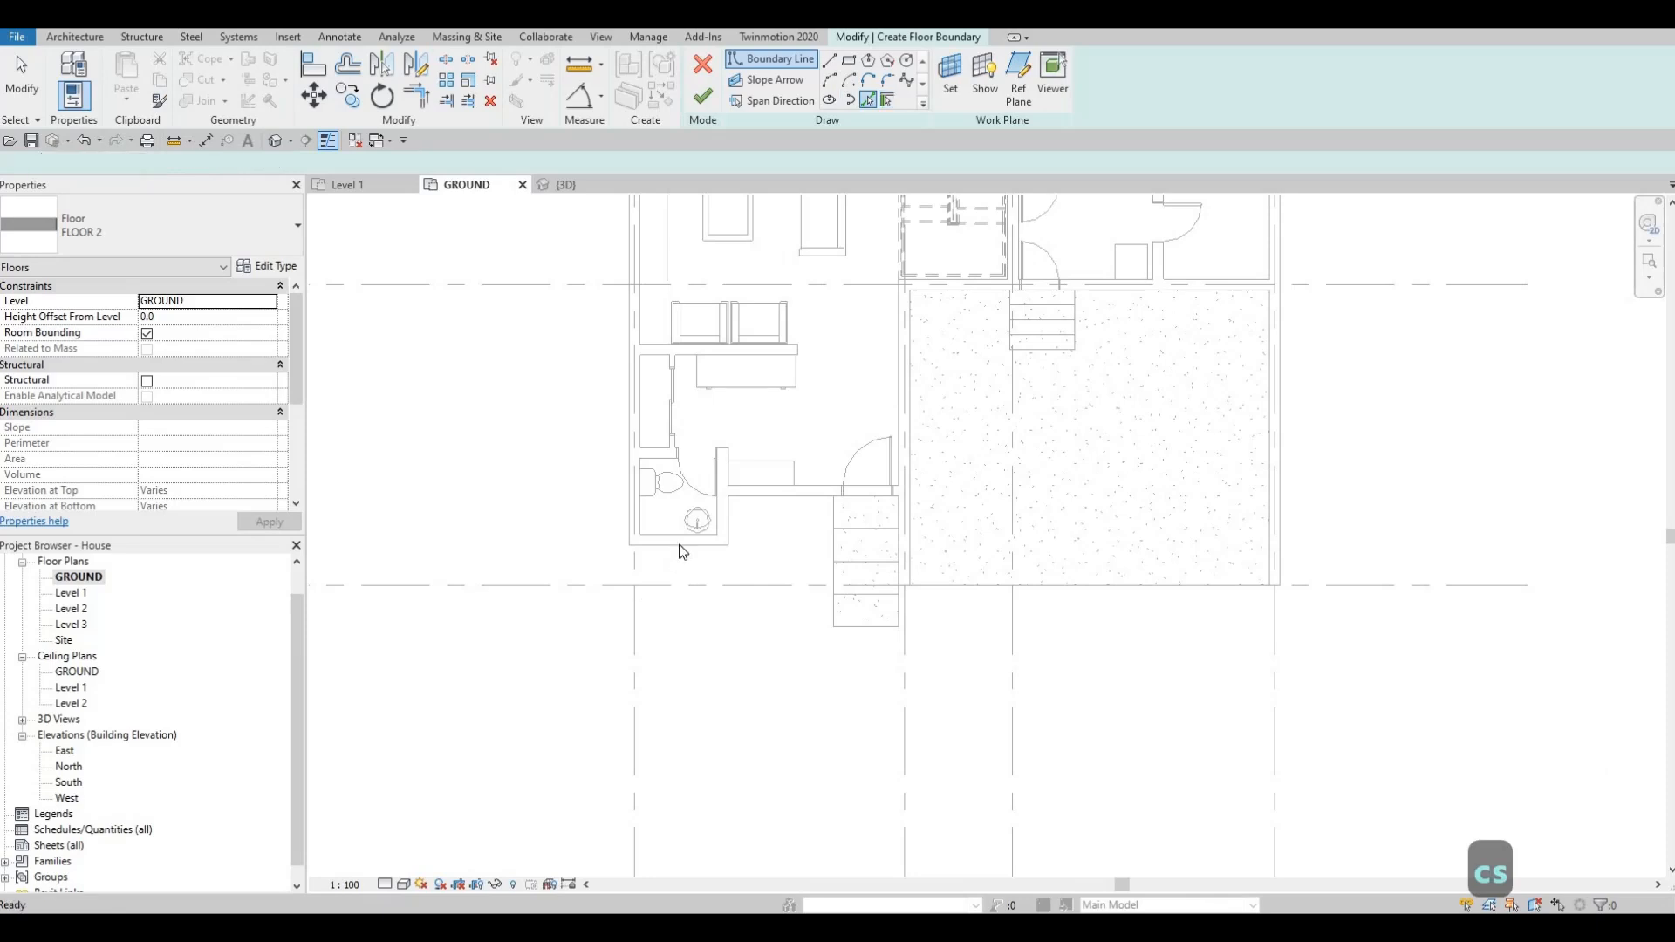
{"action": "scroll", "coordinate": [699, 524], "scroll_direction": "up", "scroll_amount": 2}
{"action": "left_click", "coordinate": [752, 494]}
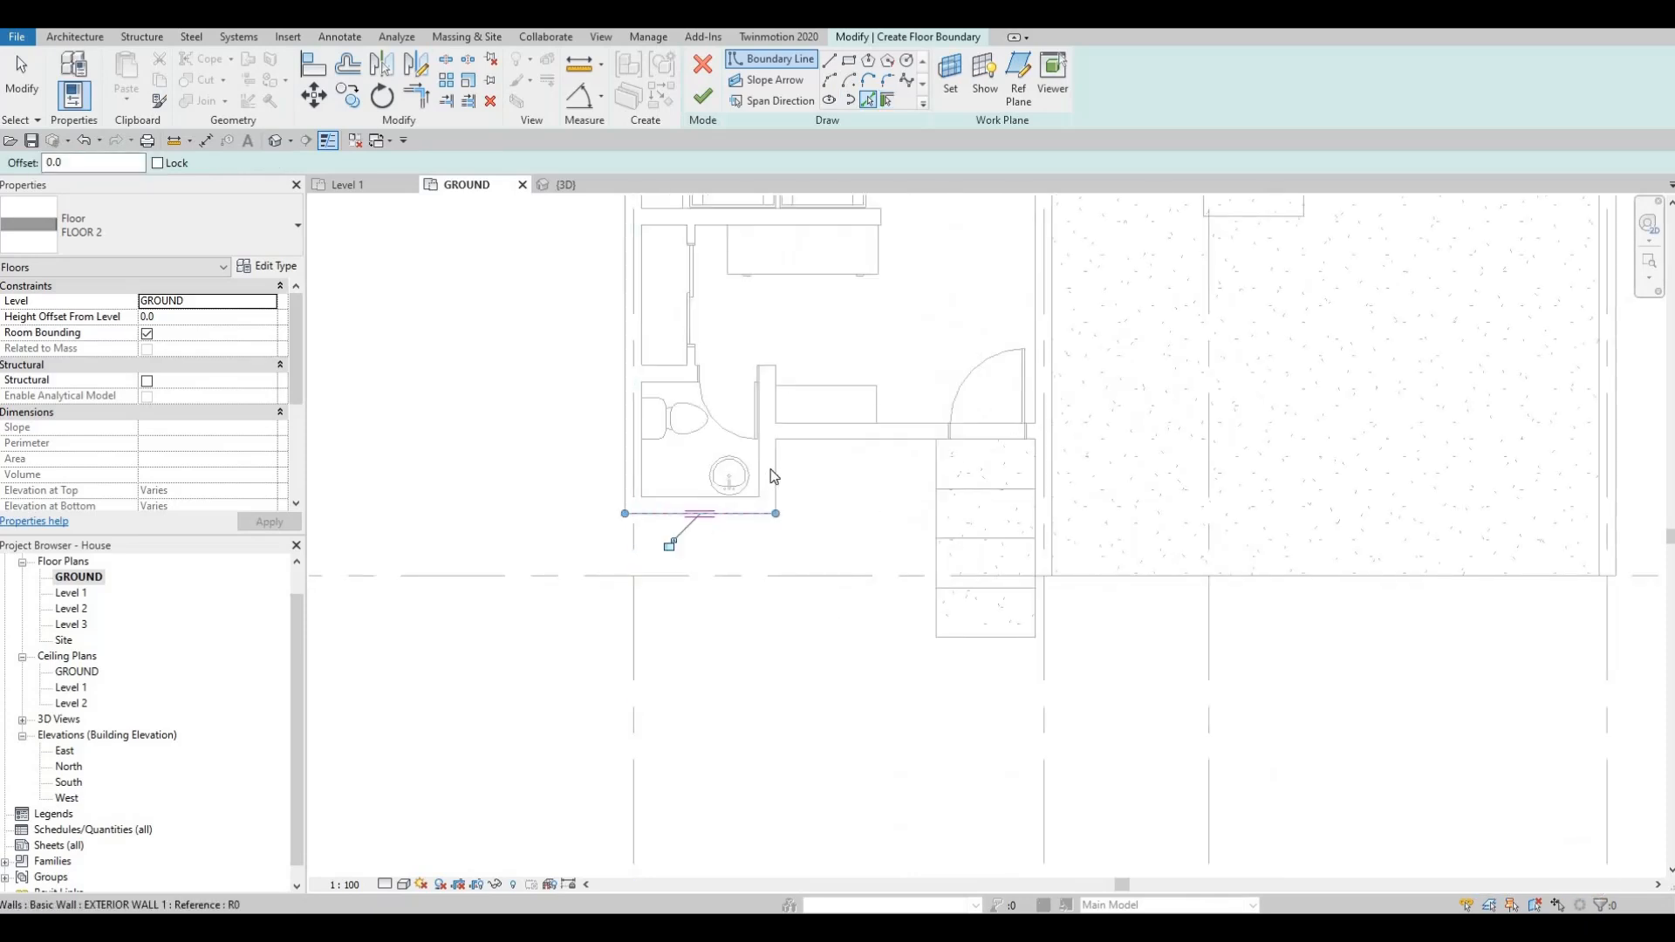
{"action": "left_click", "coordinate": [810, 443]}
{"action": "left_click", "coordinate": [905, 474]}
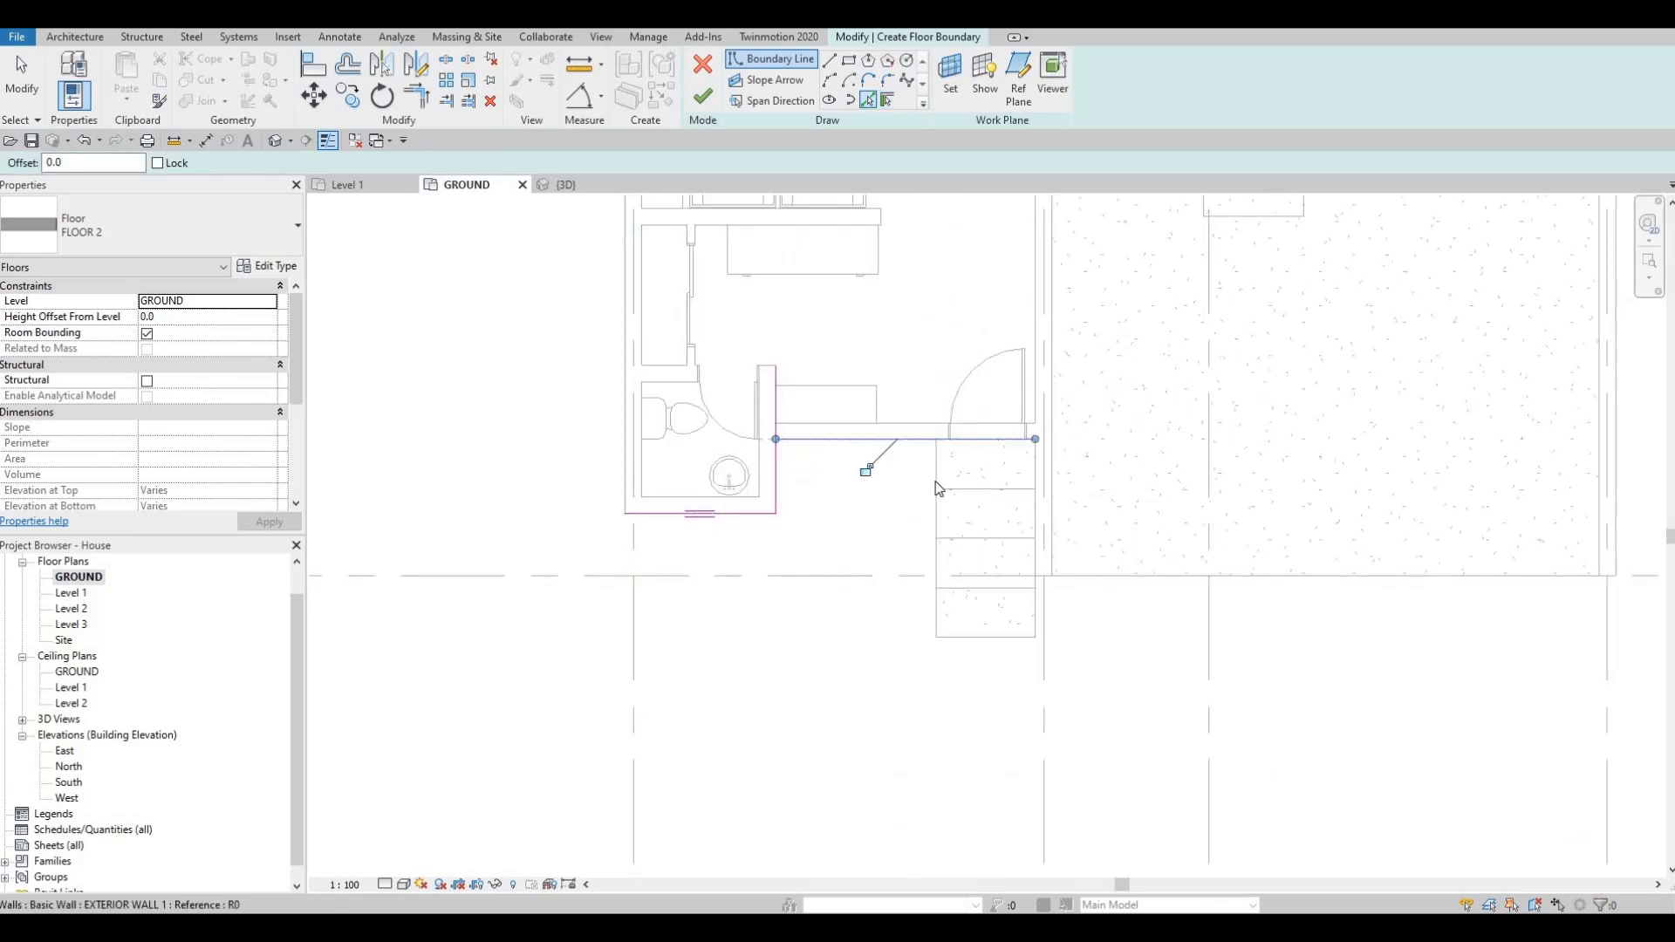
{"action": "left_click", "coordinate": [957, 630]}
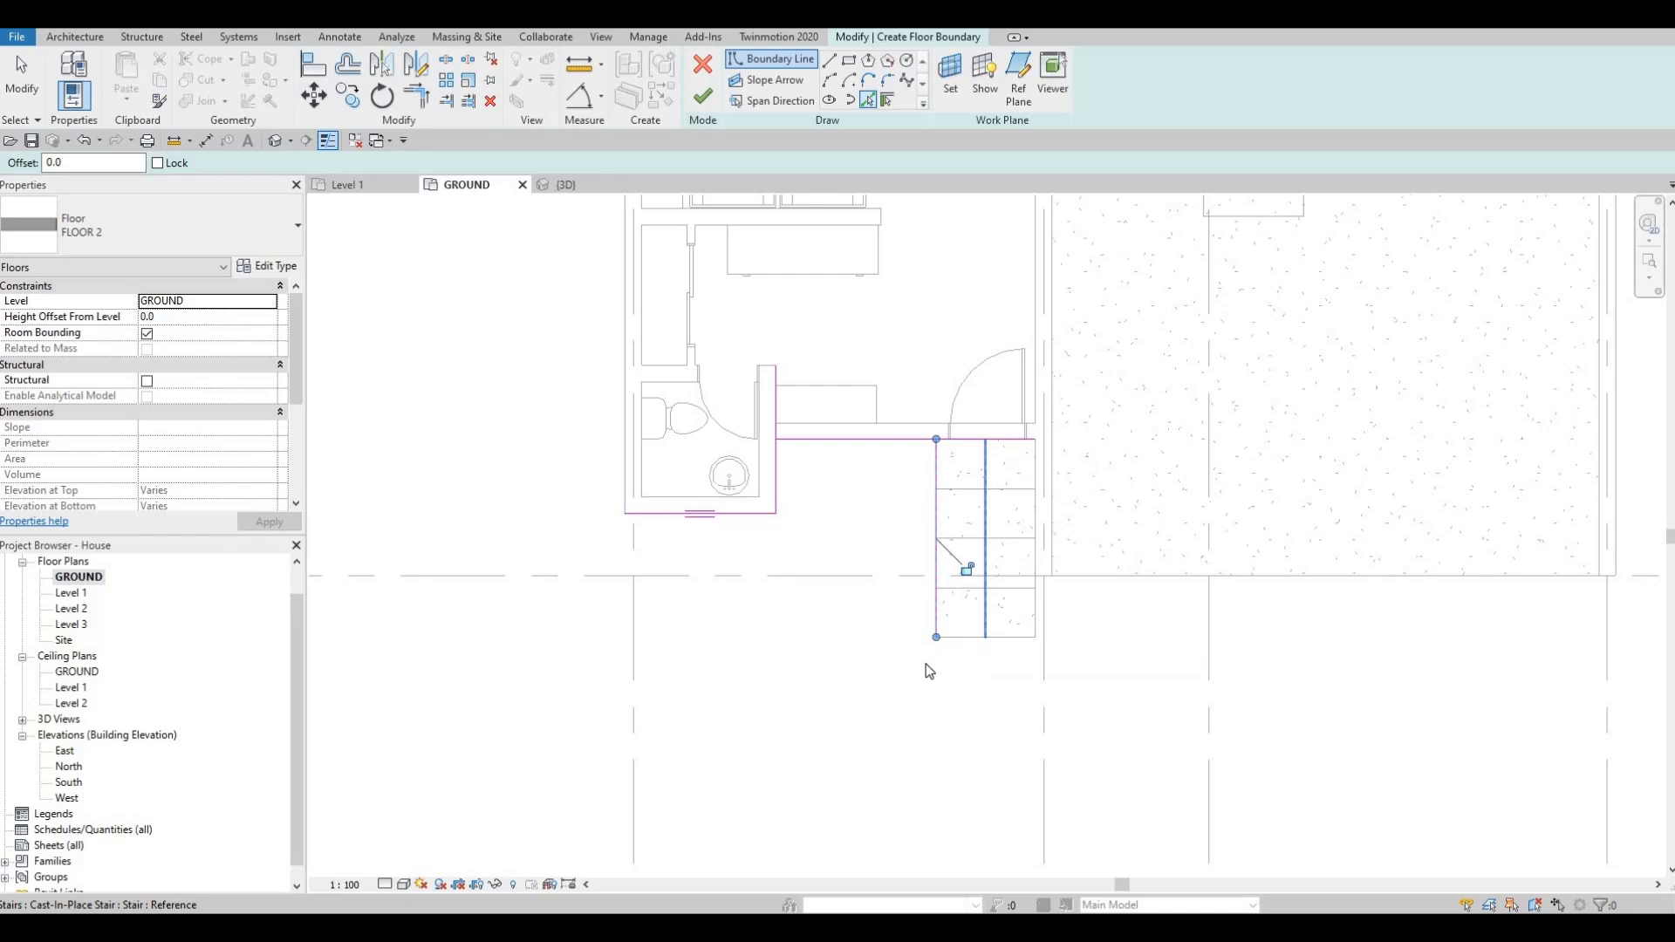
Draw a vertical floor boundary line from the bathroom's outer corner down past the end of the entrance stair.
{"action": "key", "text": "l"}
{"action": "key", "text": "i"}
{"action": "left_click", "coordinate": [624, 515]}
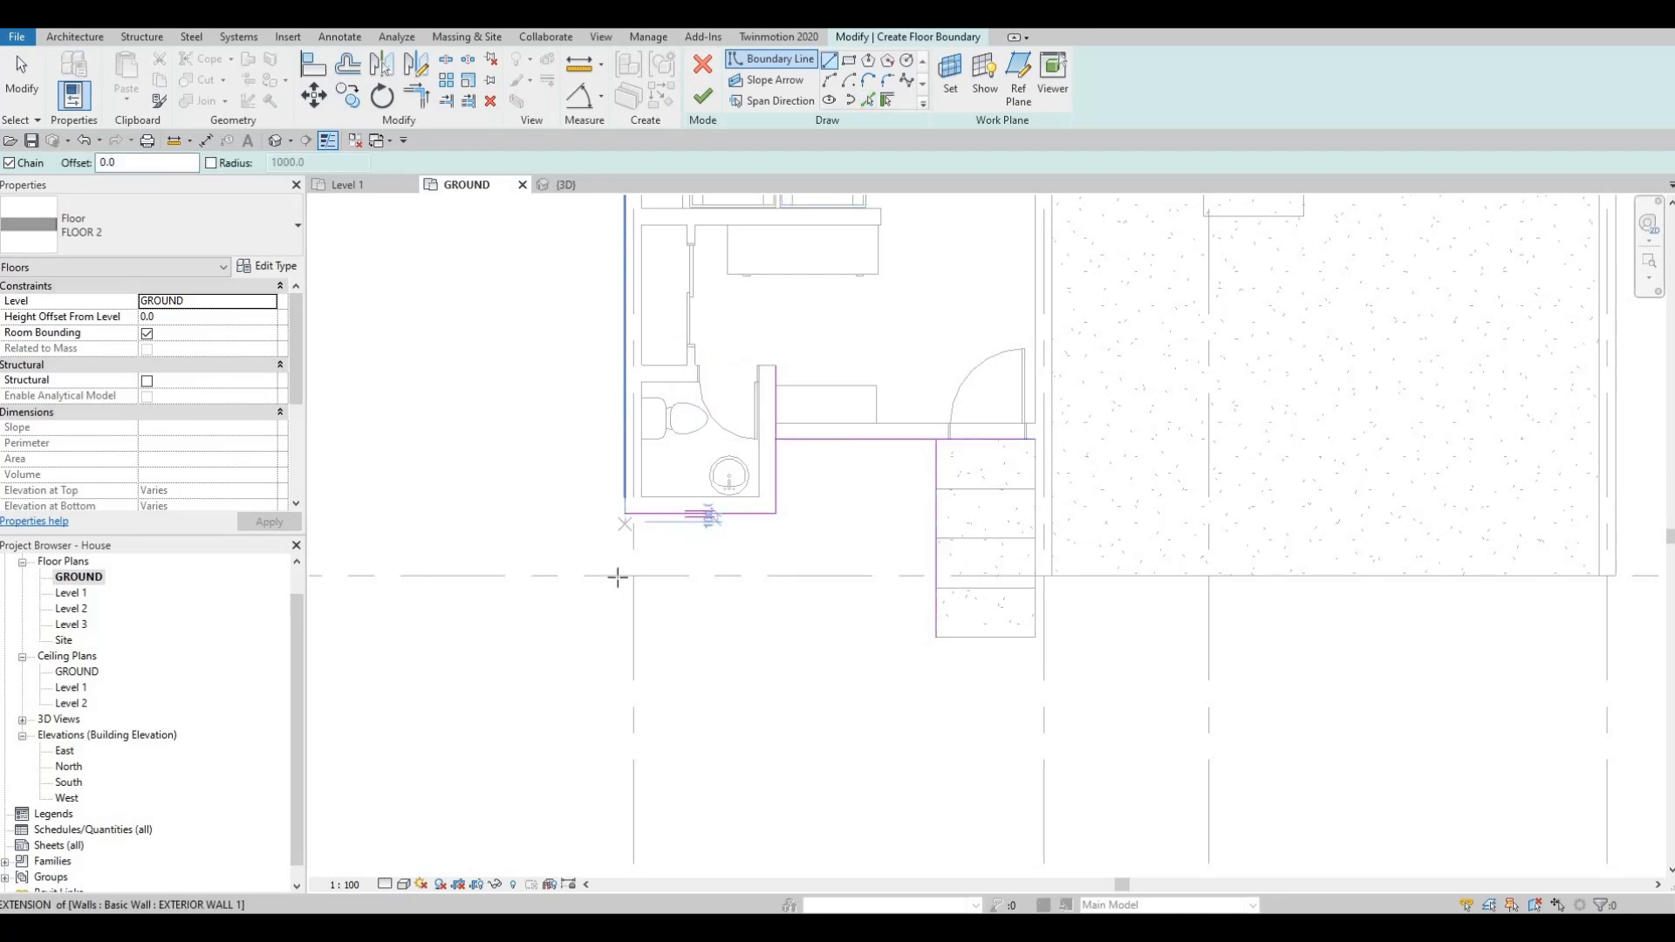
{"action": "left_click", "coordinate": [625, 703]}
{"action": "key", "text": "Escape"}
{"action": "key", "text": "Escape"}
{"action": "key", "text": "Escape"}
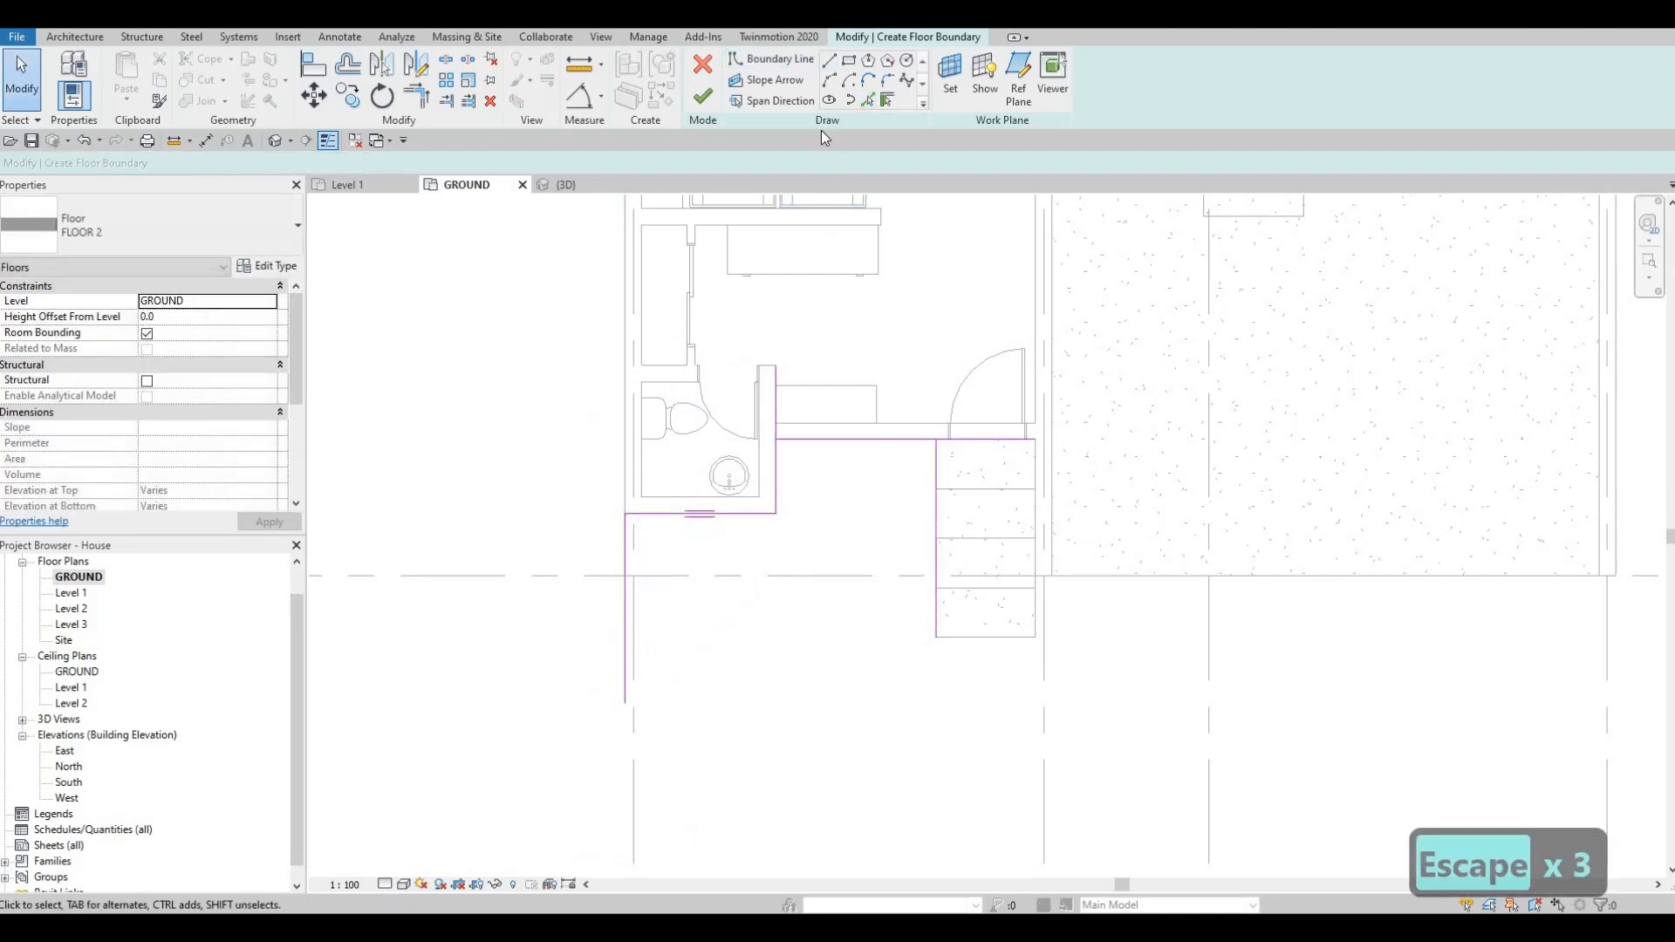
Draw a horizontal boundary line about 2100 mm long from the vertical line's lower end towards the entrance stair.
{"action": "key", "text": "l"}
{"action": "key", "text": "i"}
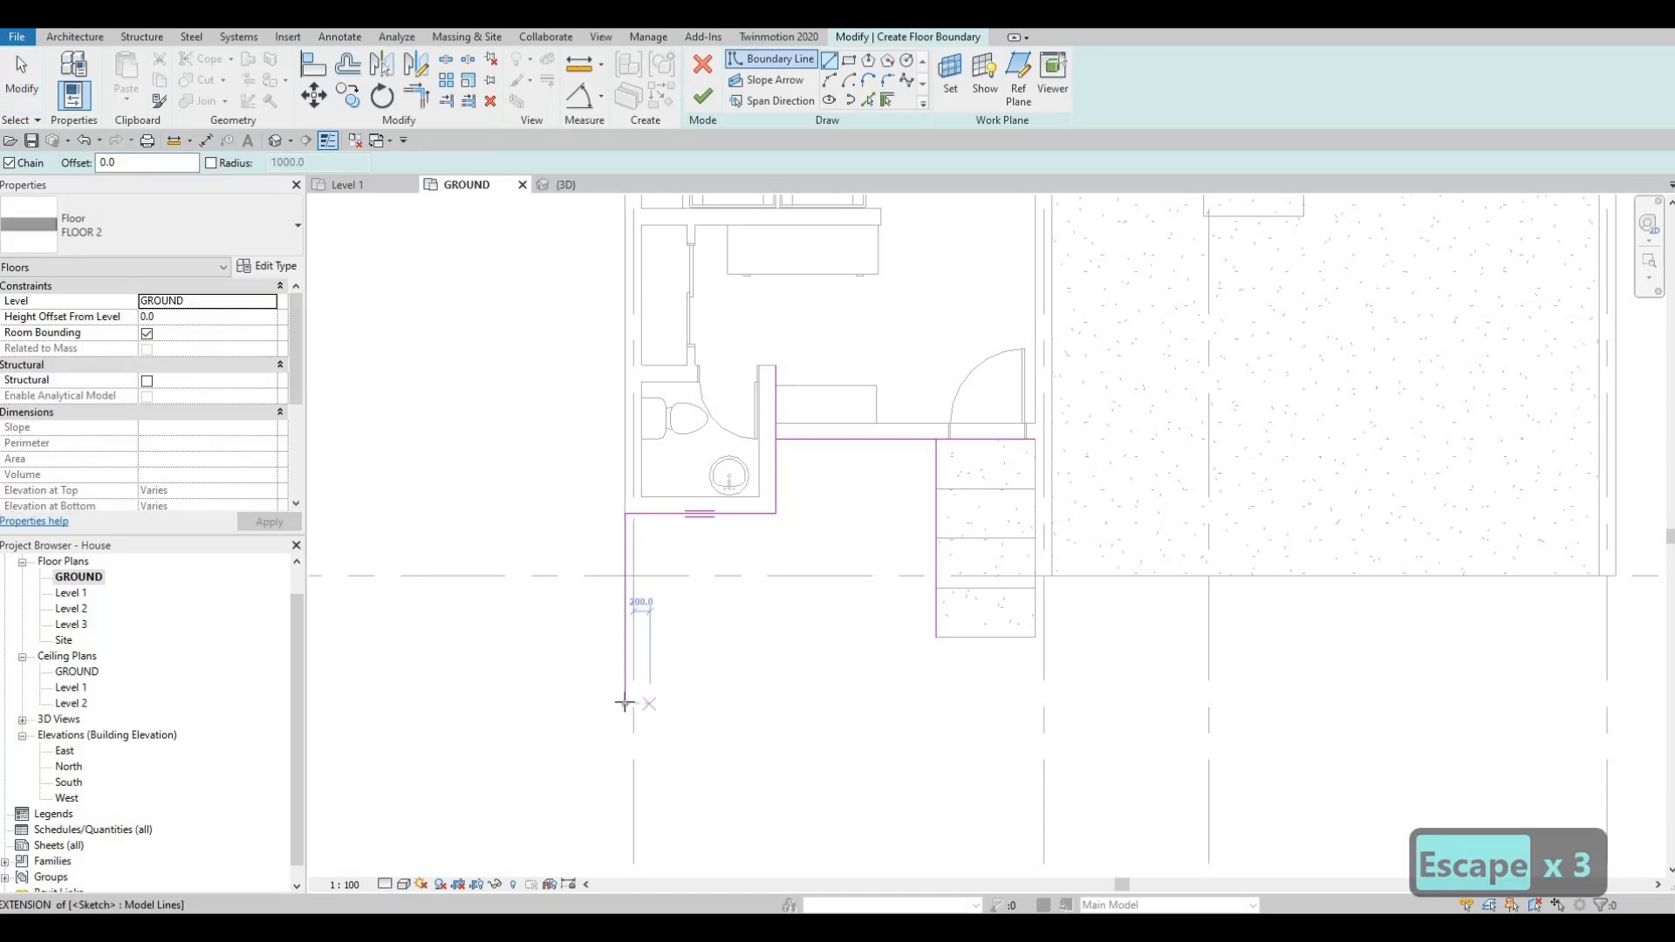
{"action": "left_click", "coordinate": [624, 703]}
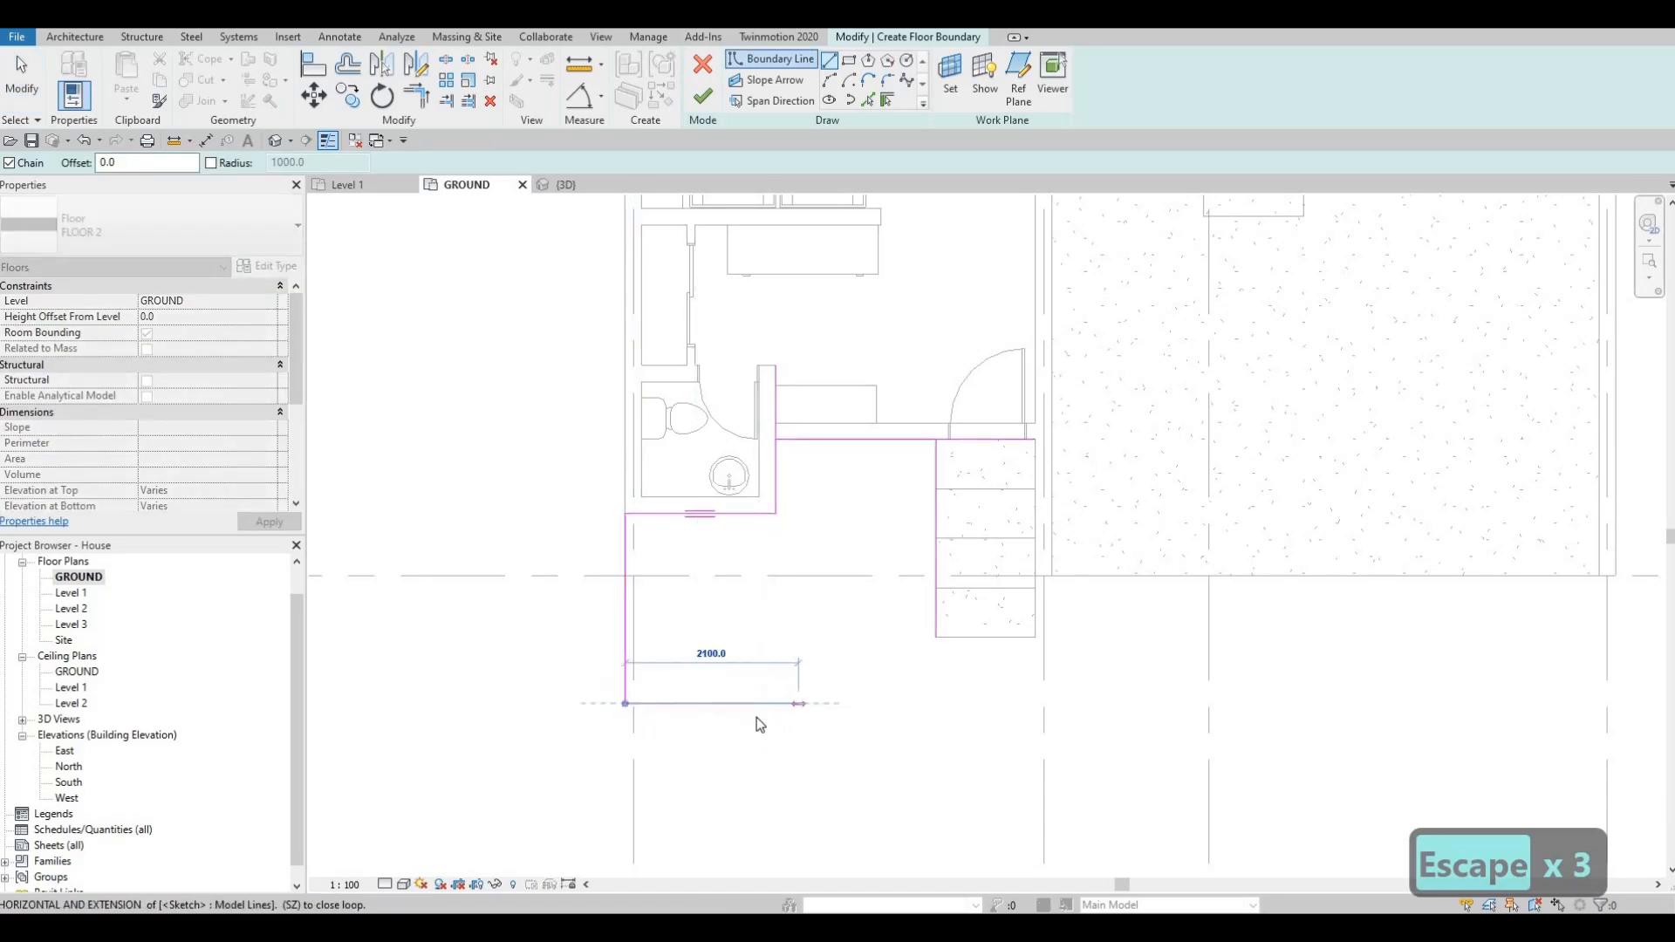
{"action": "key", "text": "Escape"}
{"action": "key", "text": "Escape"}
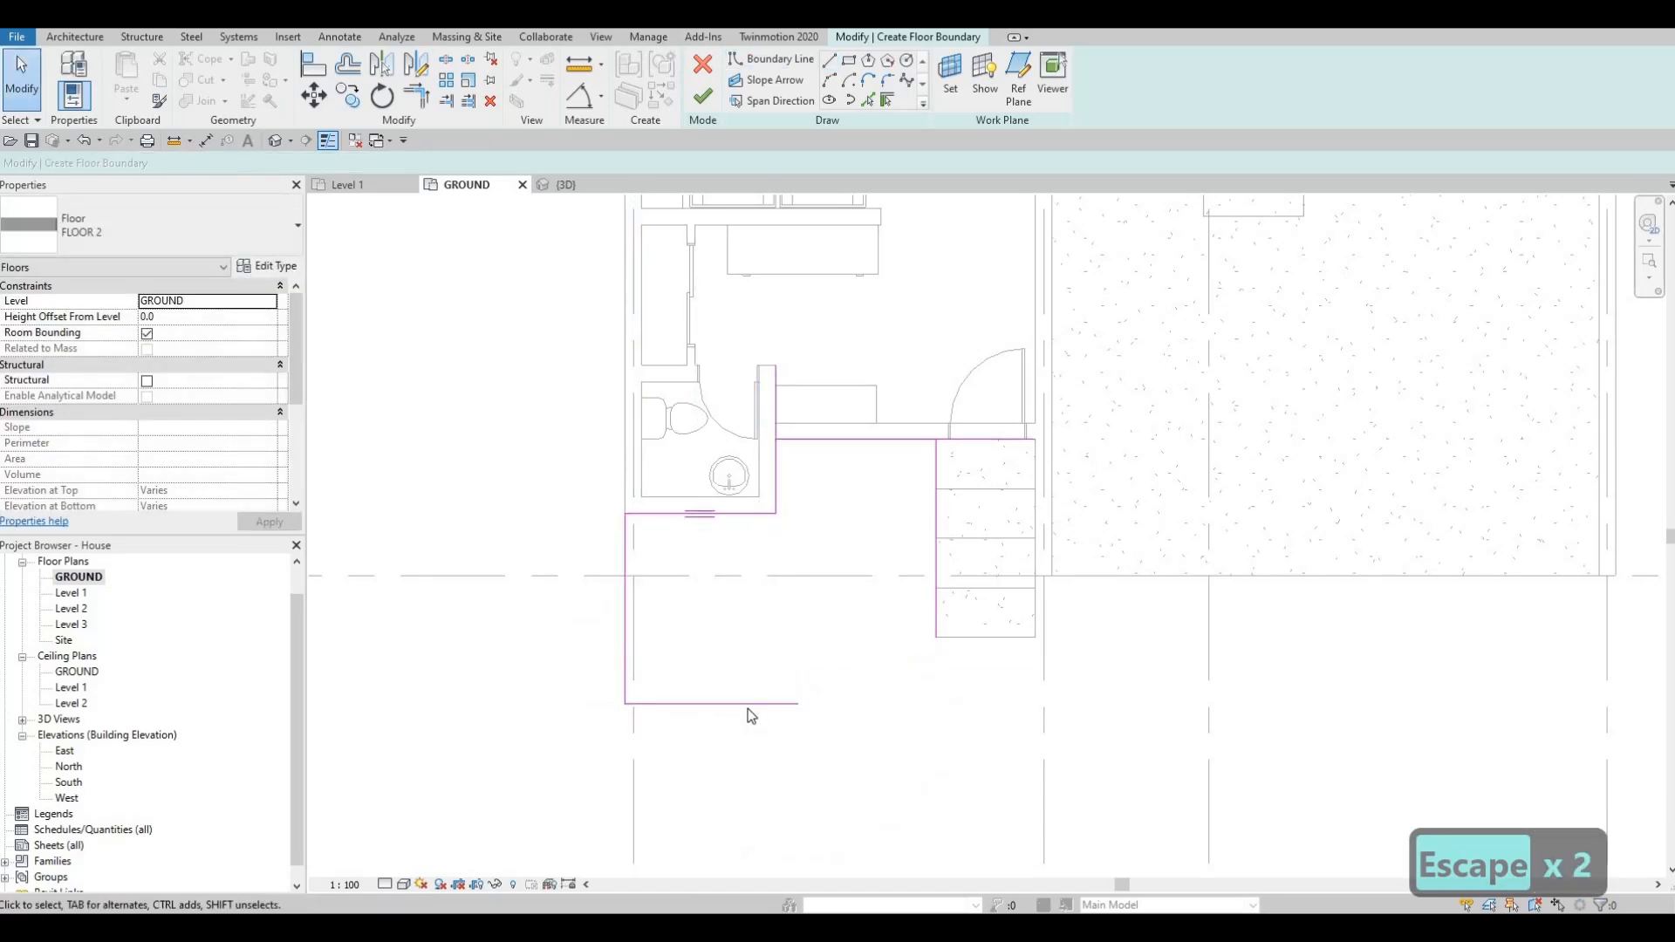
{"action": "left_click", "coordinate": [747, 704]}
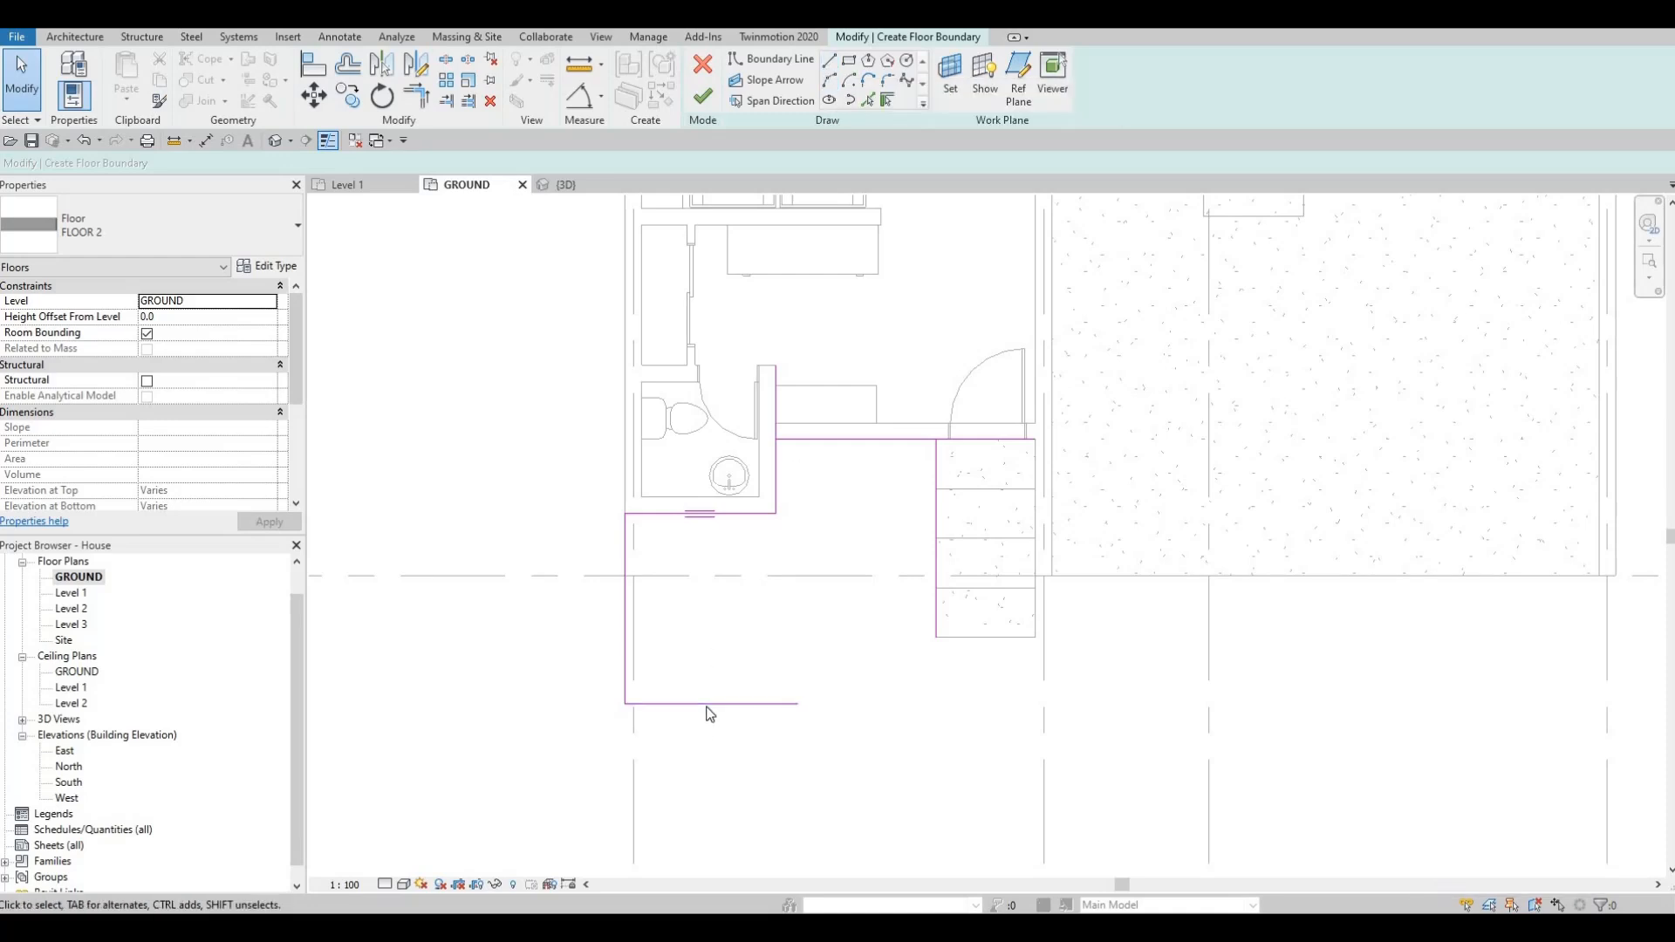
Trim and extend the floor boundary lines to corners at the bathroom wall, the stair side and the front edge.
{"action": "key", "text": "t"}
{"action": "key", "text": "r"}
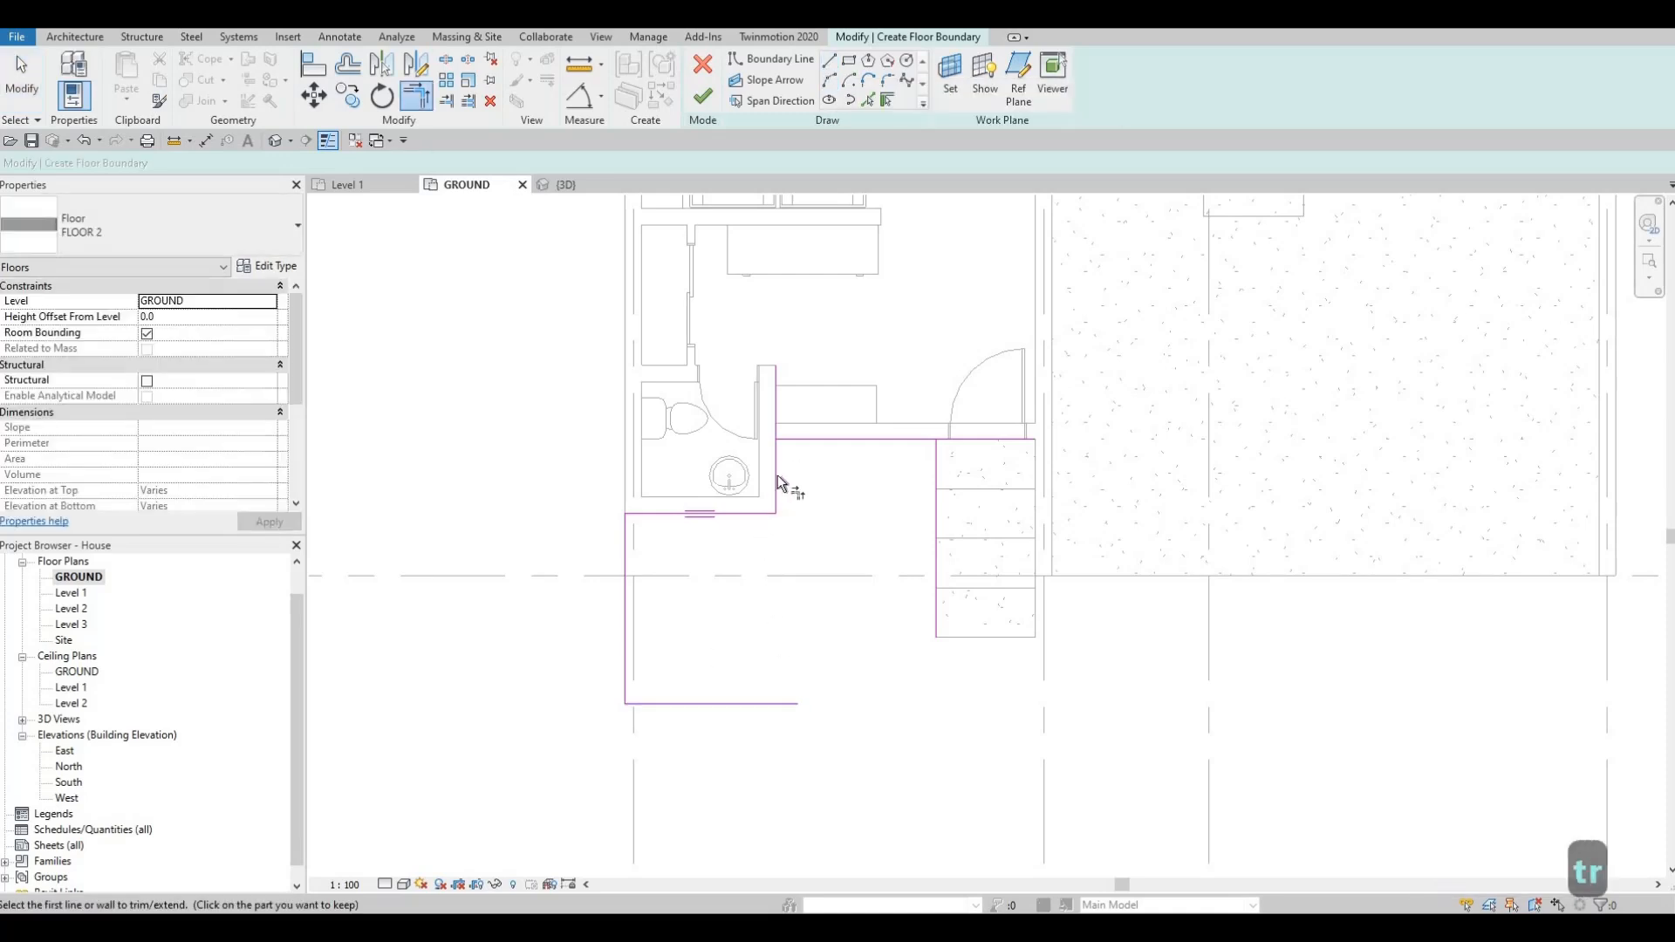
{"action": "left_click", "coordinate": [777, 475]}
{"action": "left_click", "coordinate": [887, 440]}
{"action": "left_click", "coordinate": [933, 498]}
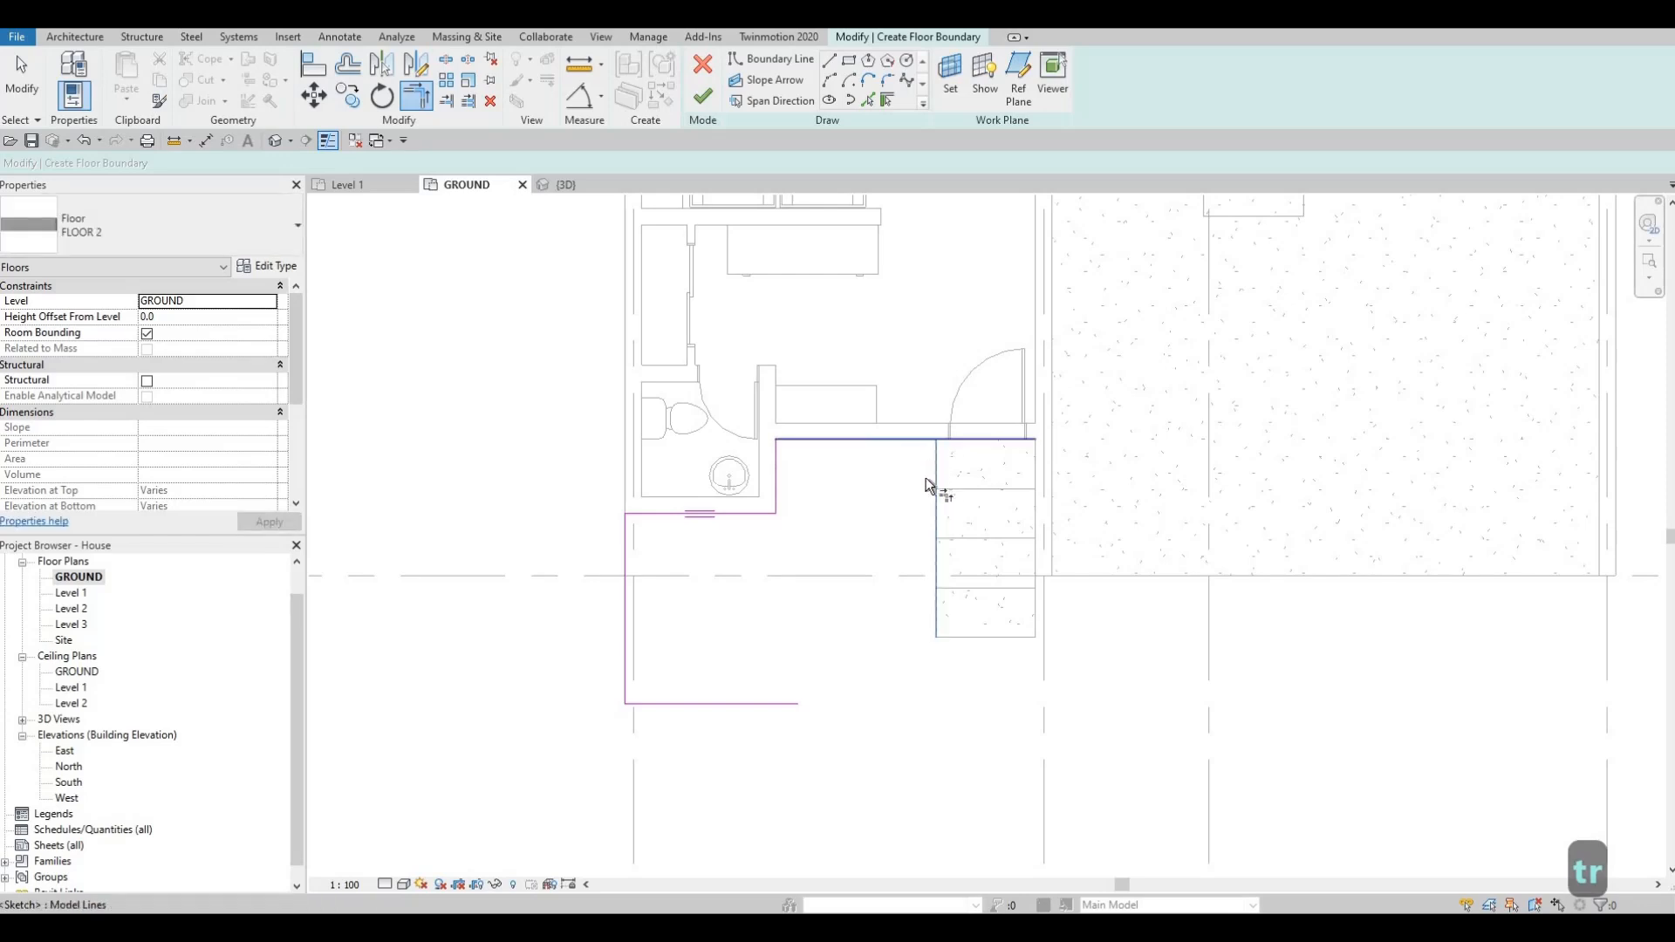
{"action": "left_click", "coordinate": [761, 703]}
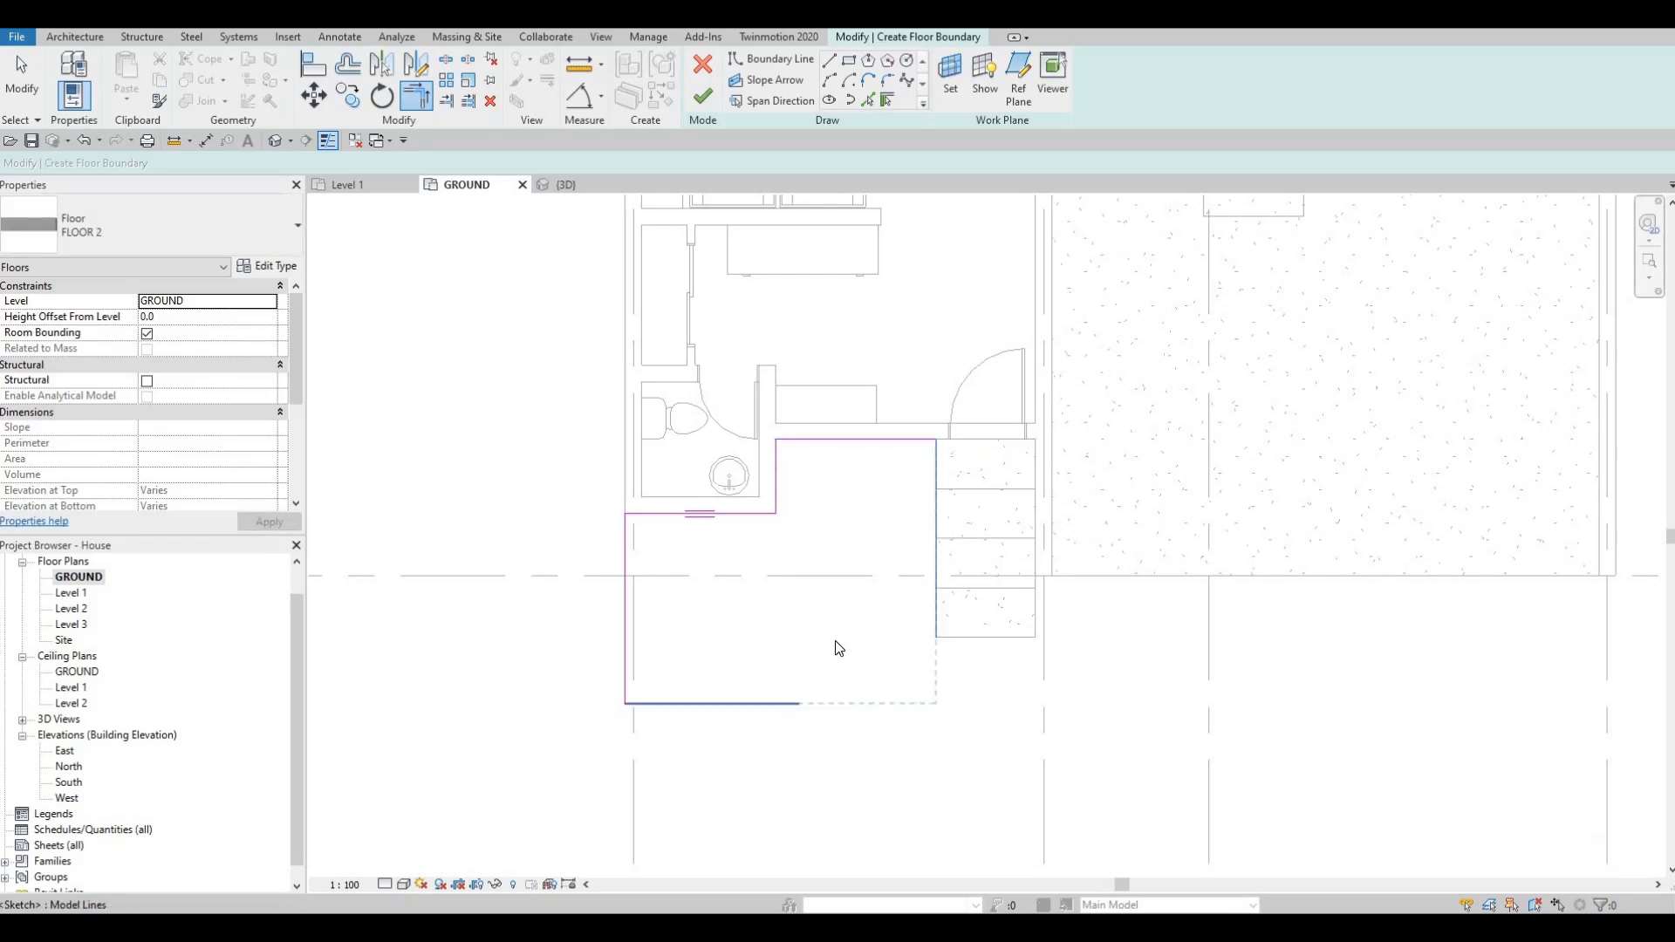
Align the floor's front boundary line with the front edge of the entrance stair's lowest step.
{"action": "key", "text": "Escape"}
{"action": "key", "text": "Escape"}
{"action": "key", "text": "a"}
{"action": "key", "text": "l"}
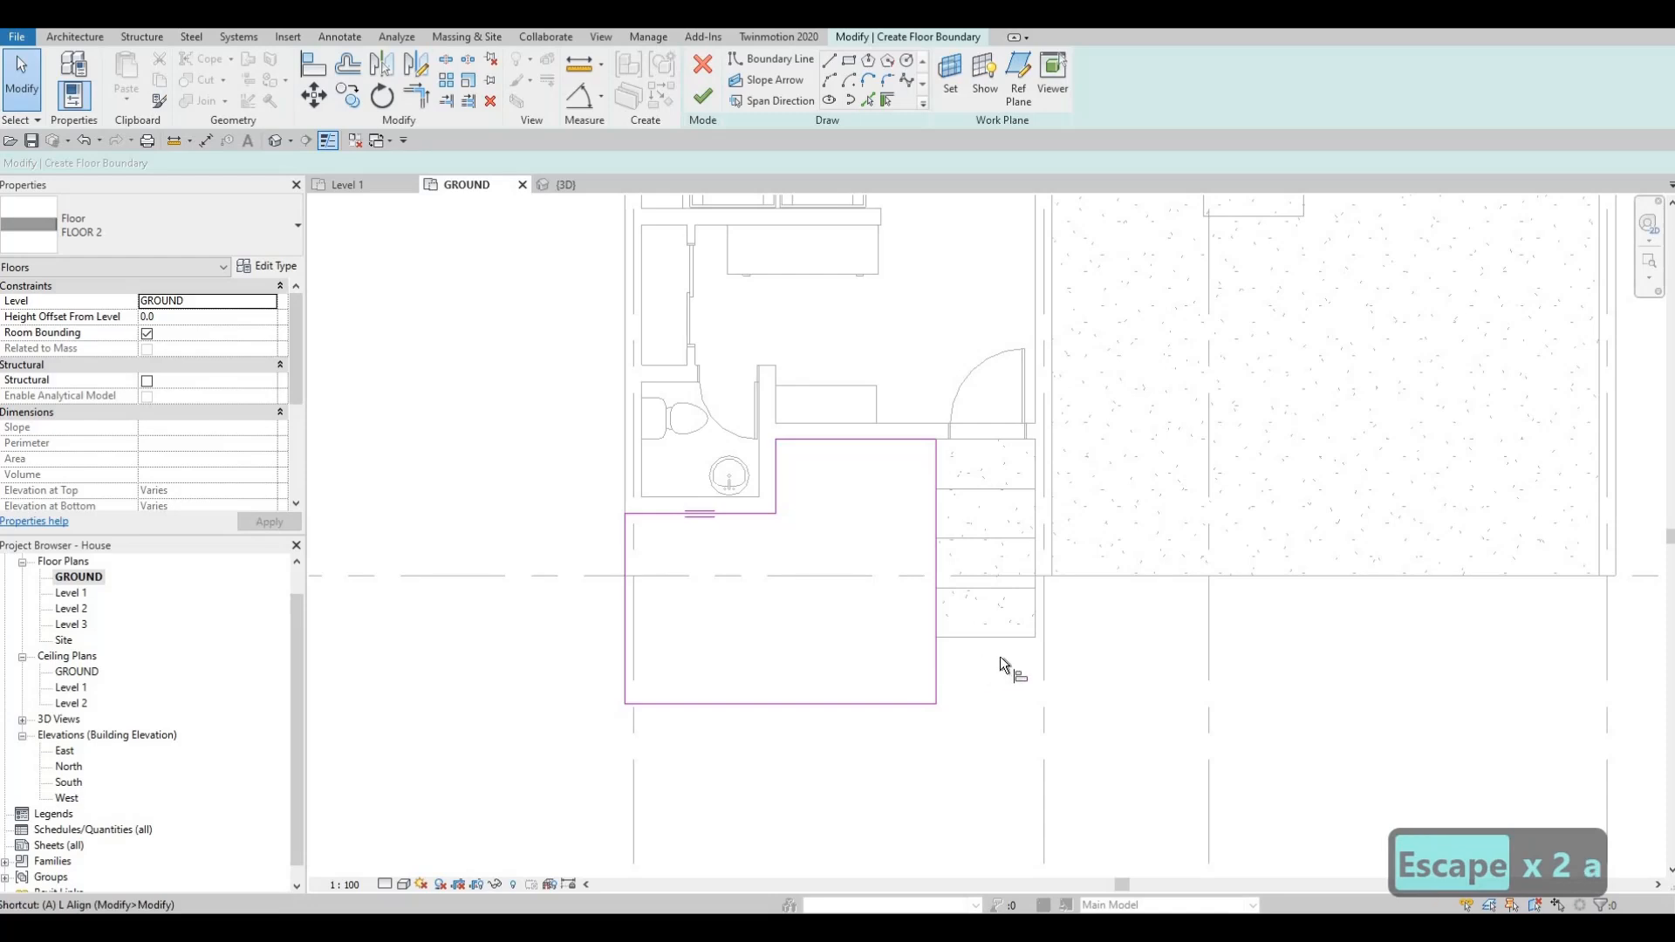
{"action": "left_click", "coordinate": [1005, 637]}
{"action": "left_click", "coordinate": [870, 703]}
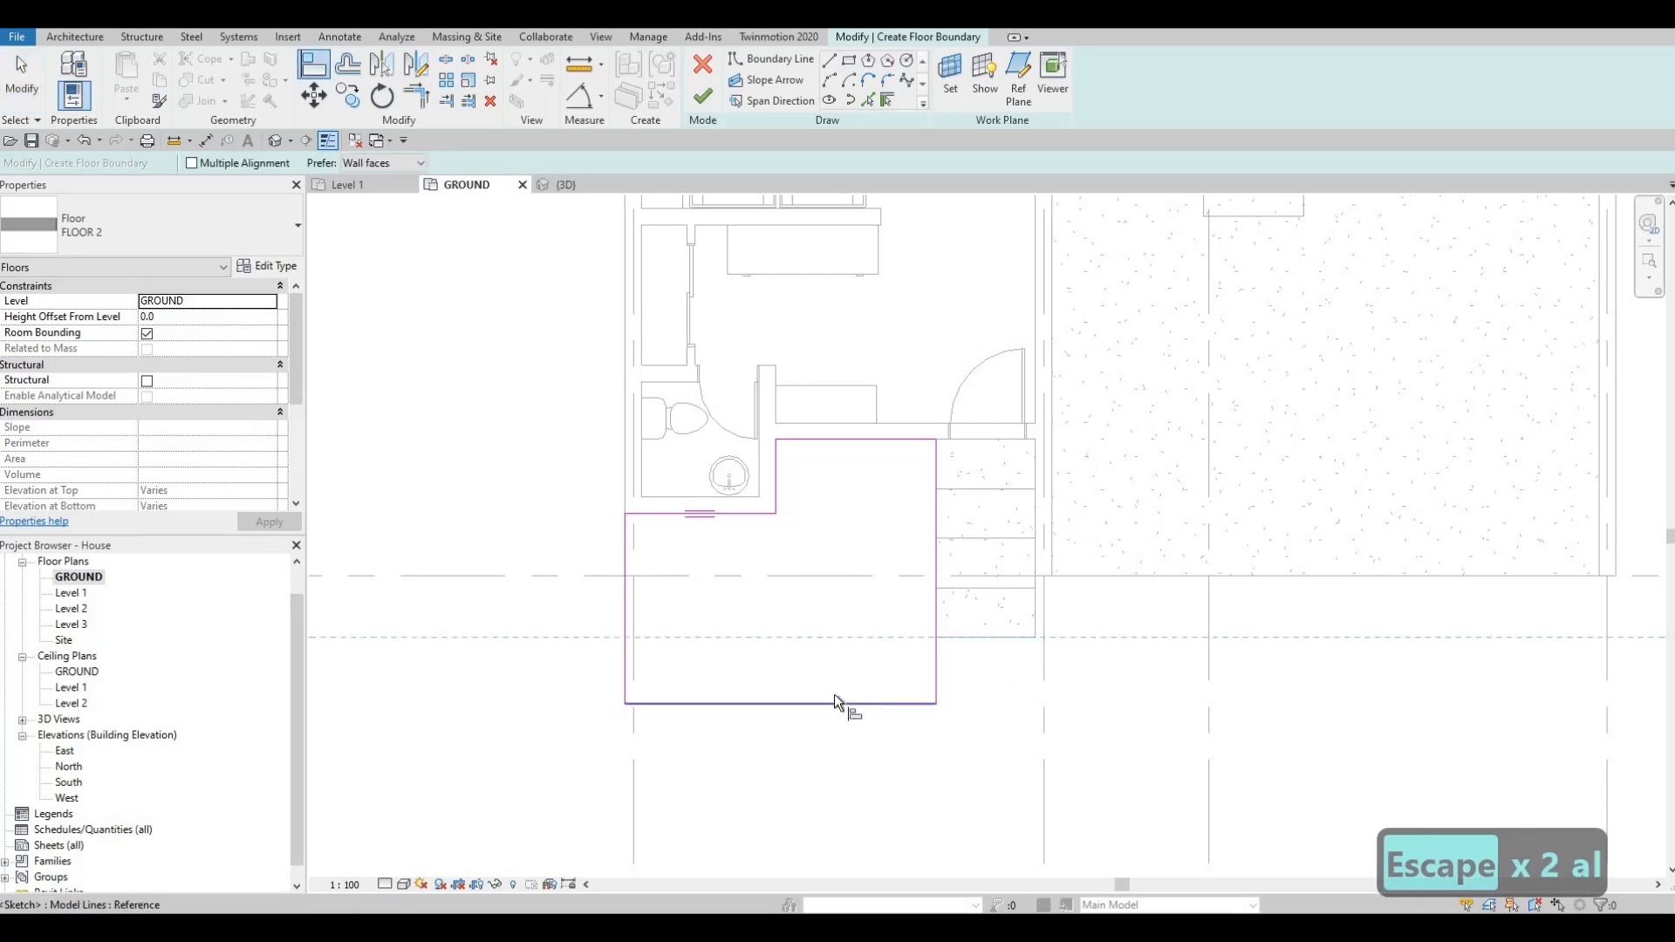
{"action": "key", "text": "Escape"}
{"action": "key", "text": "Escape"}
{"action": "scroll", "coordinate": [759, 643], "scroll_direction": "down", "scroll_amount": 2}
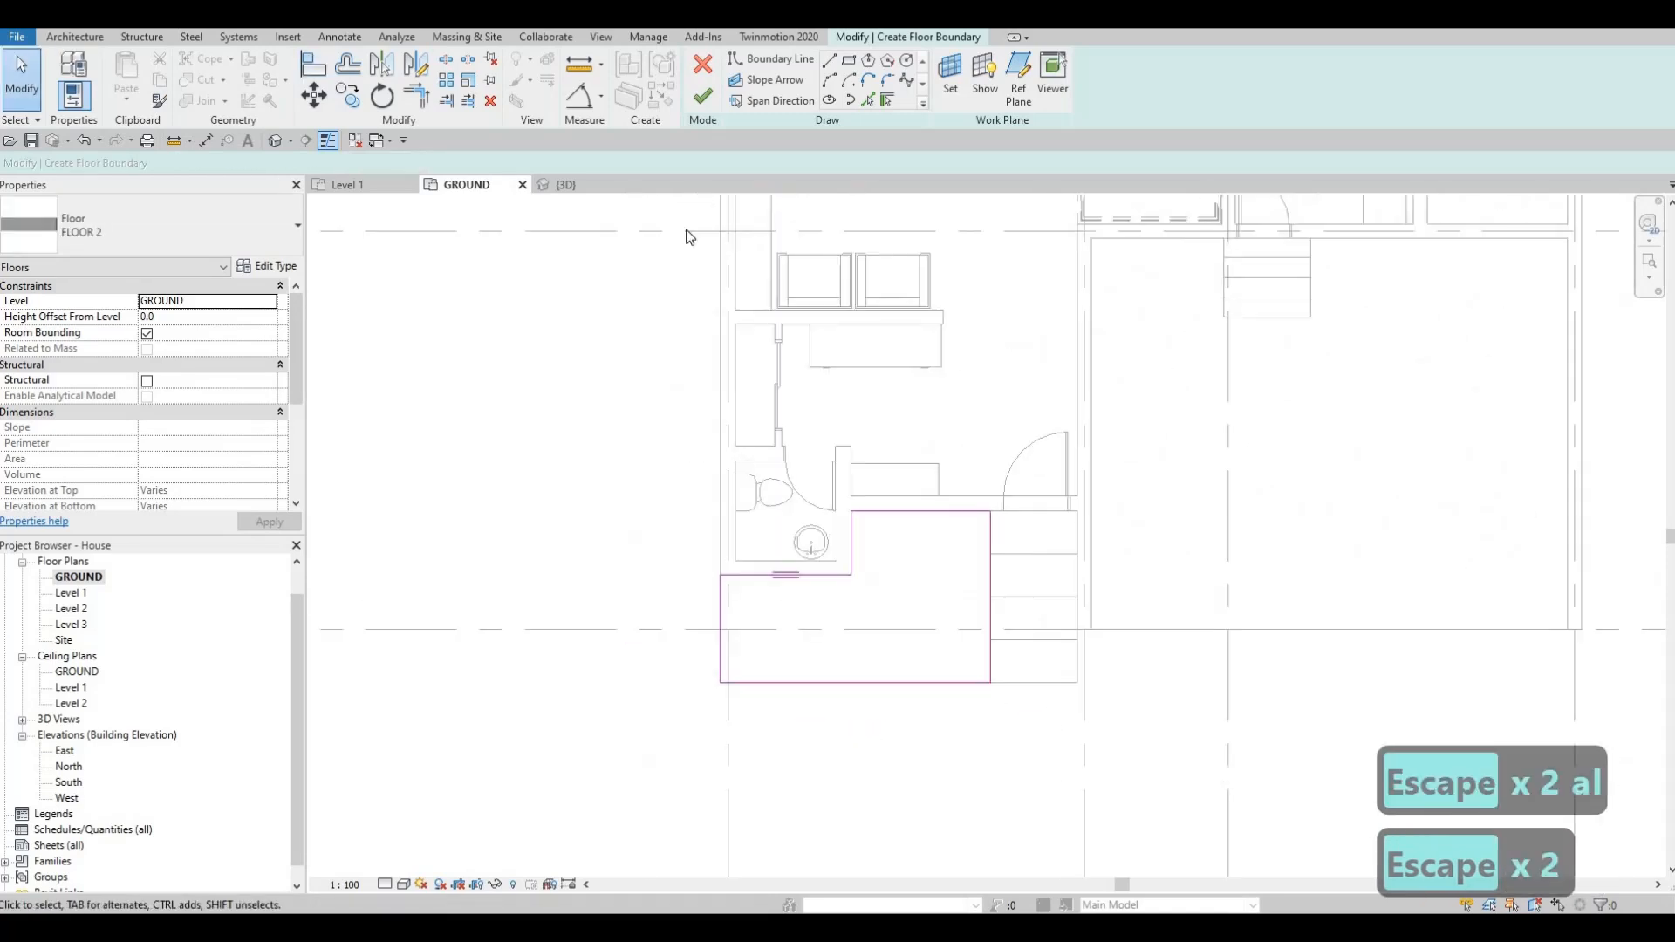
Finish the FLOOR 2 boundary sketch and inspect the new floor beside the entrance stair in the 3D view.
{"action": "left_click", "coordinate": [702, 103]}
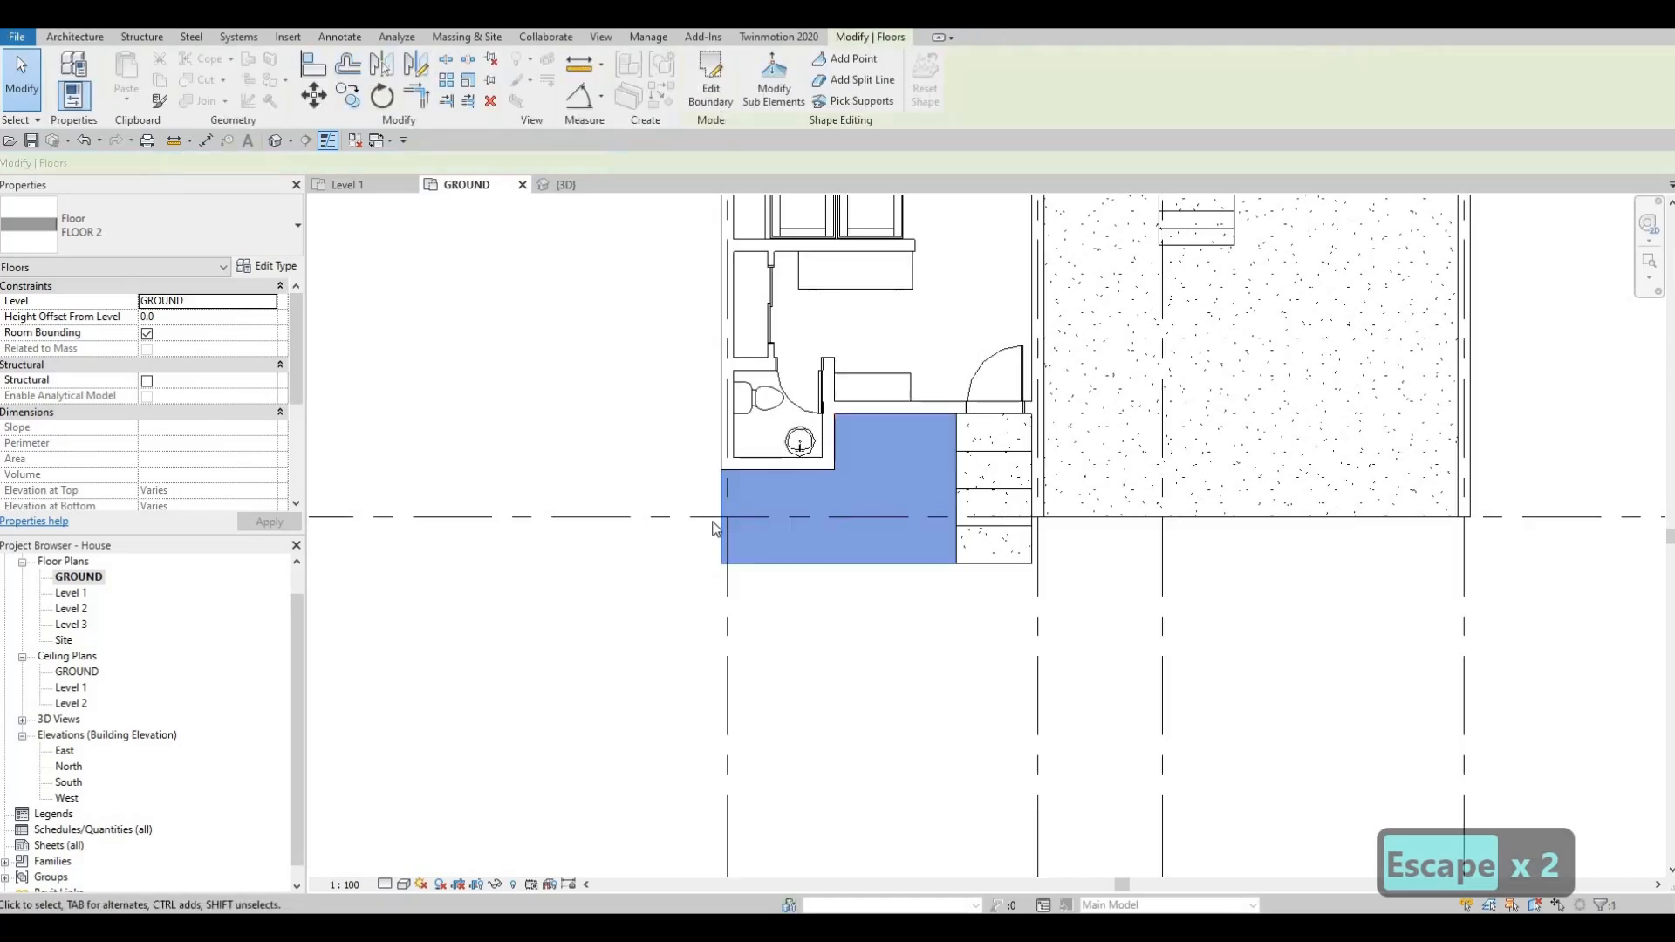
{"action": "middle_click_drag", "start_coordinate": [722, 524], "coordinate": [666, 584]}
{"action": "key", "text": "Escape"}
{"action": "key", "text": "Escape"}
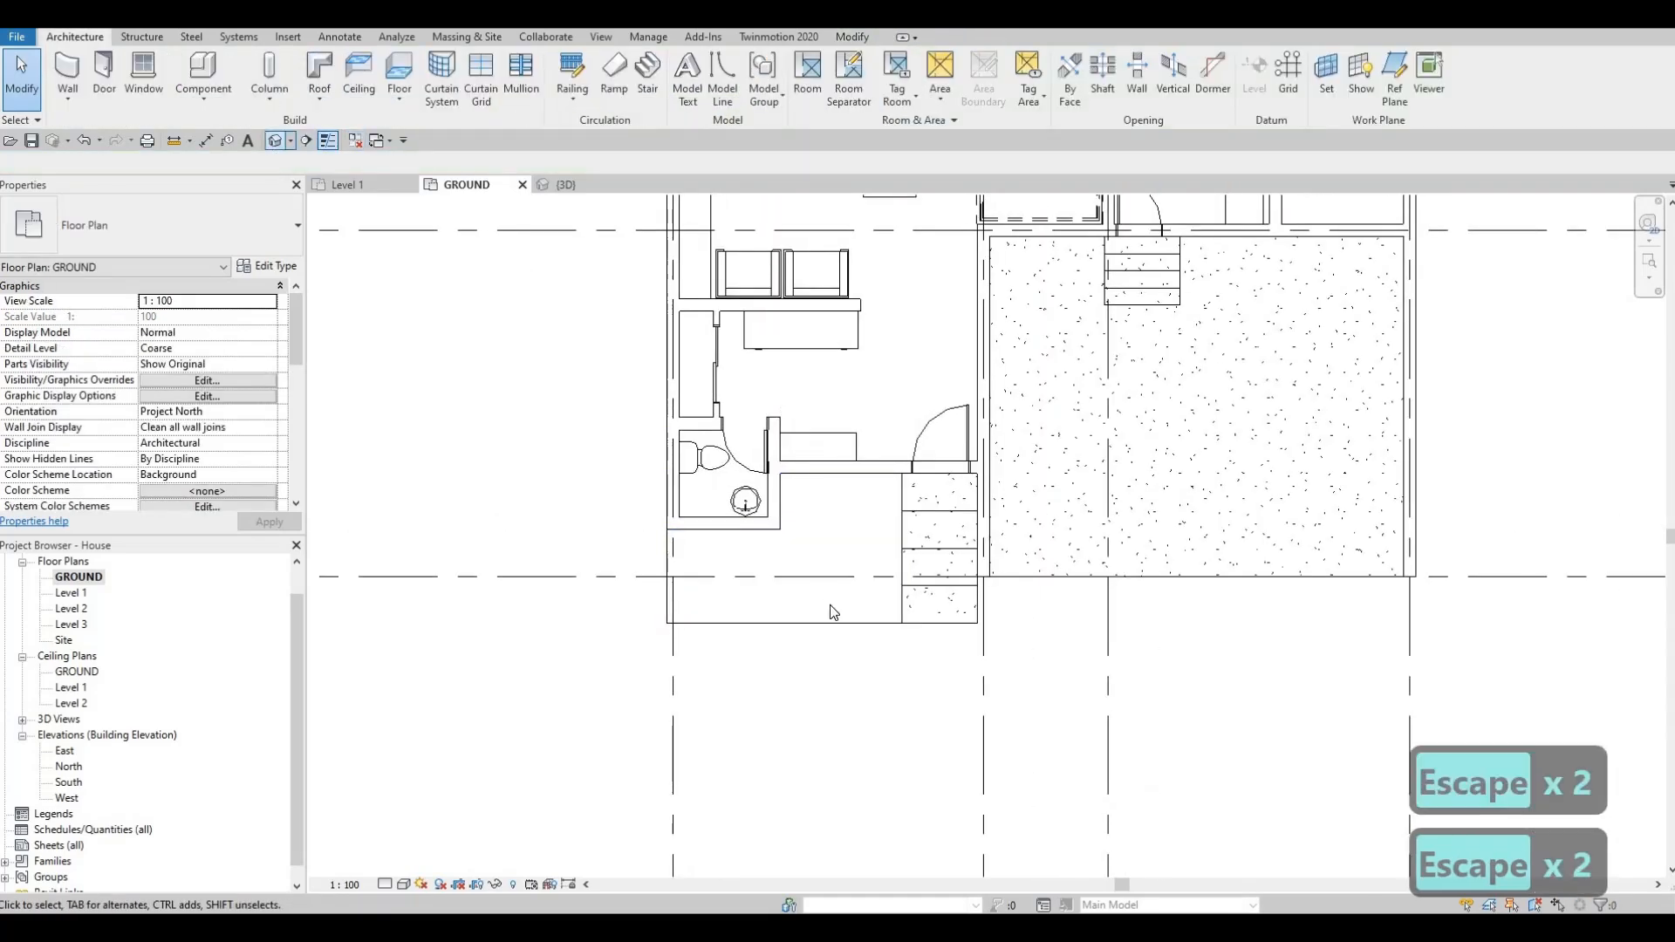
{"action": "middle_click_drag", "start_coordinate": [579, 634], "coordinate": [919, 482], "text": "shift"}
{"action": "scroll", "coordinate": [725, 543], "scroll_direction": "up", "scroll_amount": 2}
{"action": "scroll", "coordinate": [725, 543], "scroll_direction": "up", "scroll_amount": 2}
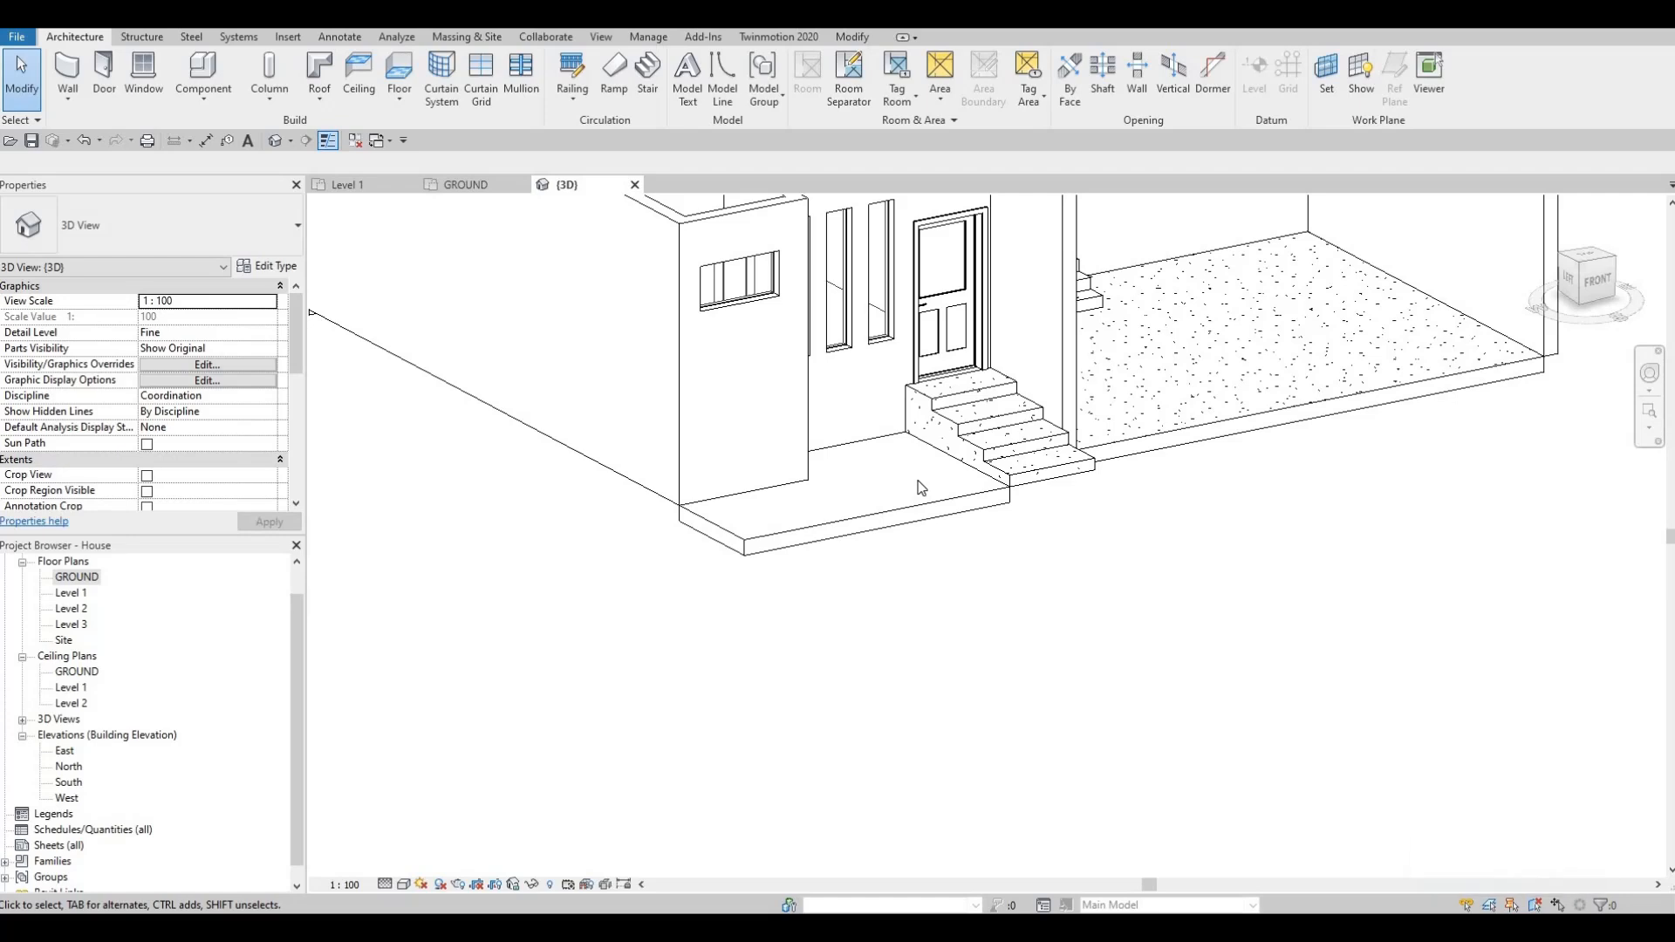
{"action": "scroll", "coordinate": [914, 467], "scroll_direction": "up", "scroll_amount": 3}
{"action": "scroll", "coordinate": [921, 534], "scroll_direction": "up", "scroll_amount": 2}
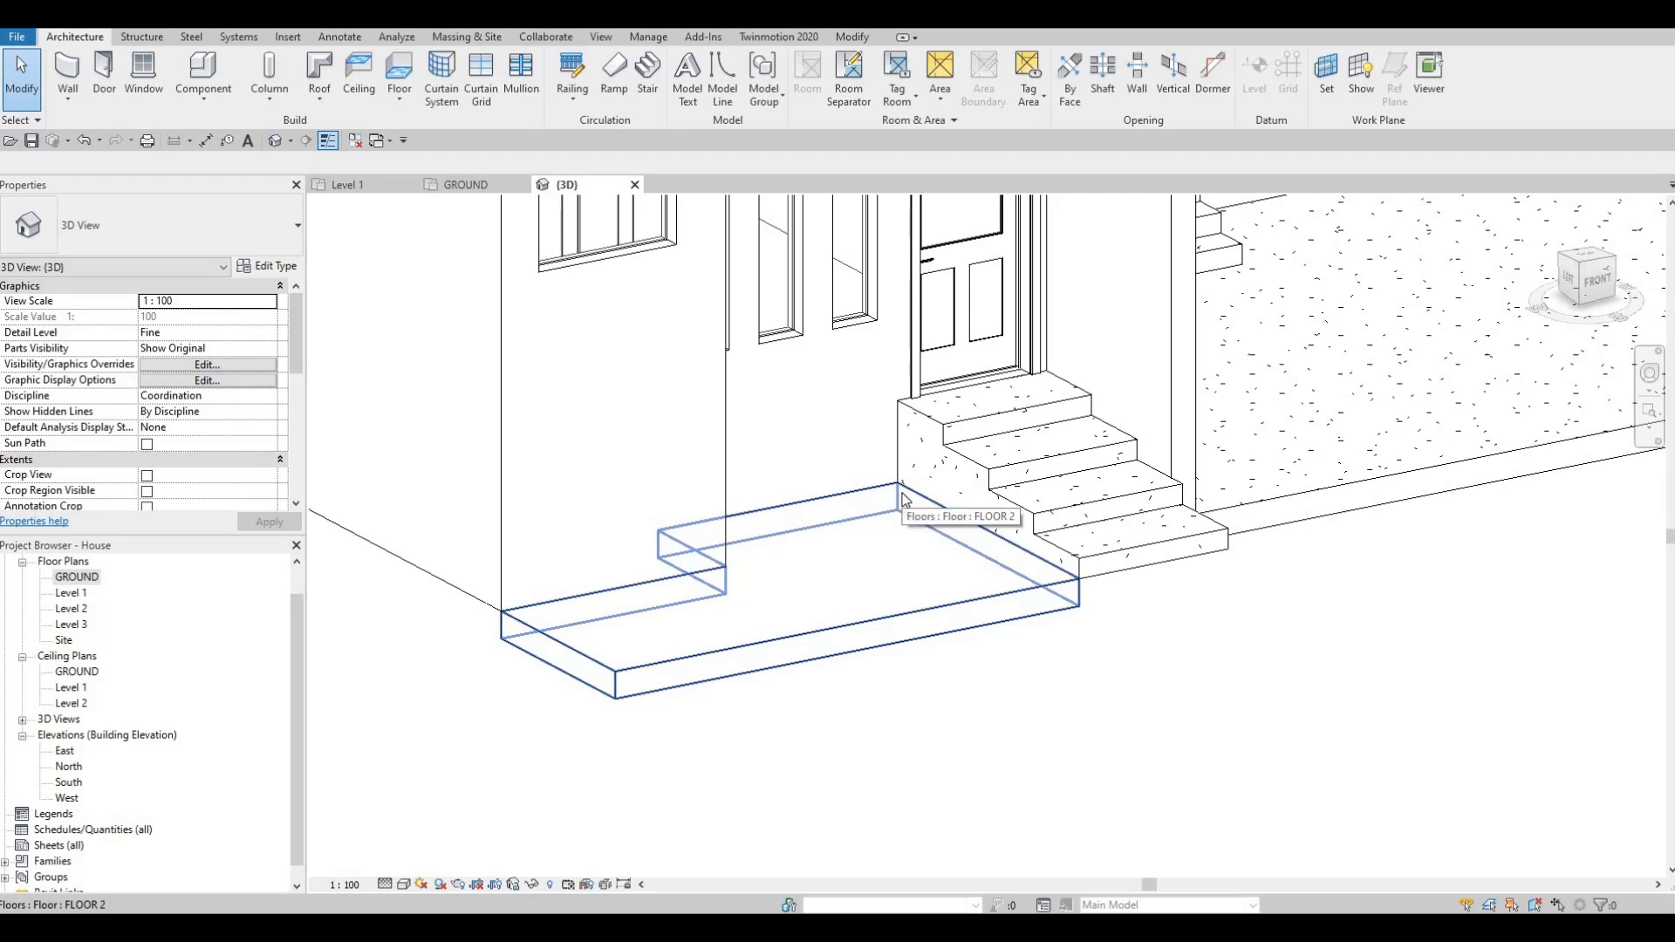
{"action": "middle_click_drag", "start_coordinate": [784, 521], "coordinate": [833, 529], "text": "shift"}
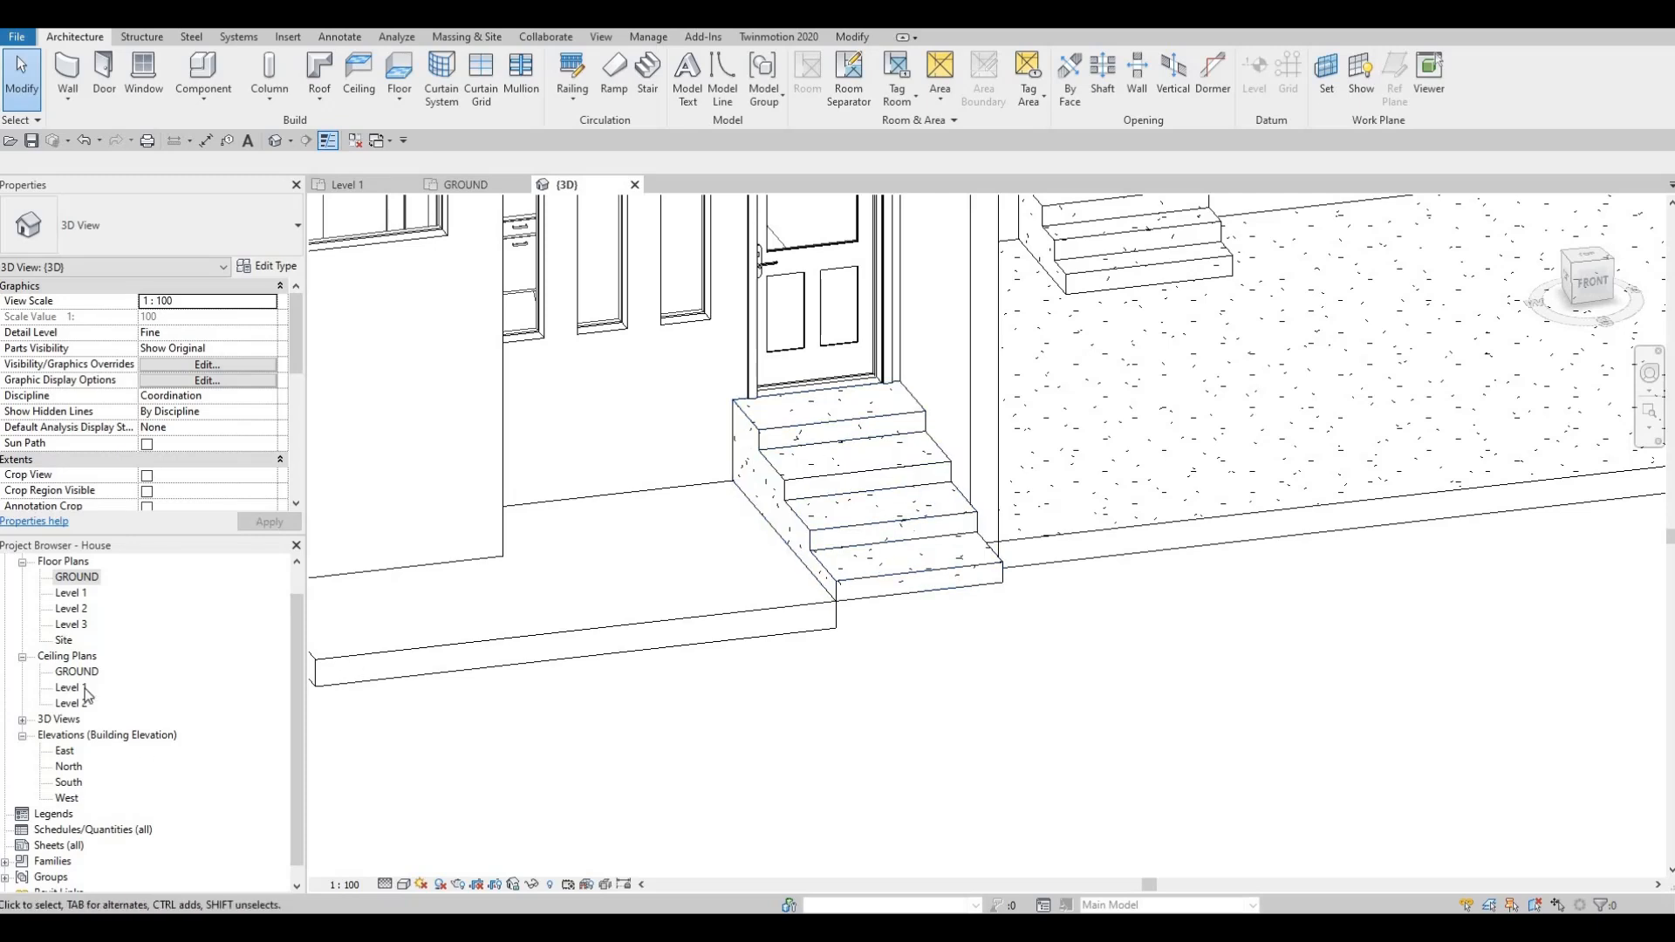
Create an in-place model of the Generic Models category in the GROUND floor plan.
{"action": "double_click", "coordinate": [79, 577]}
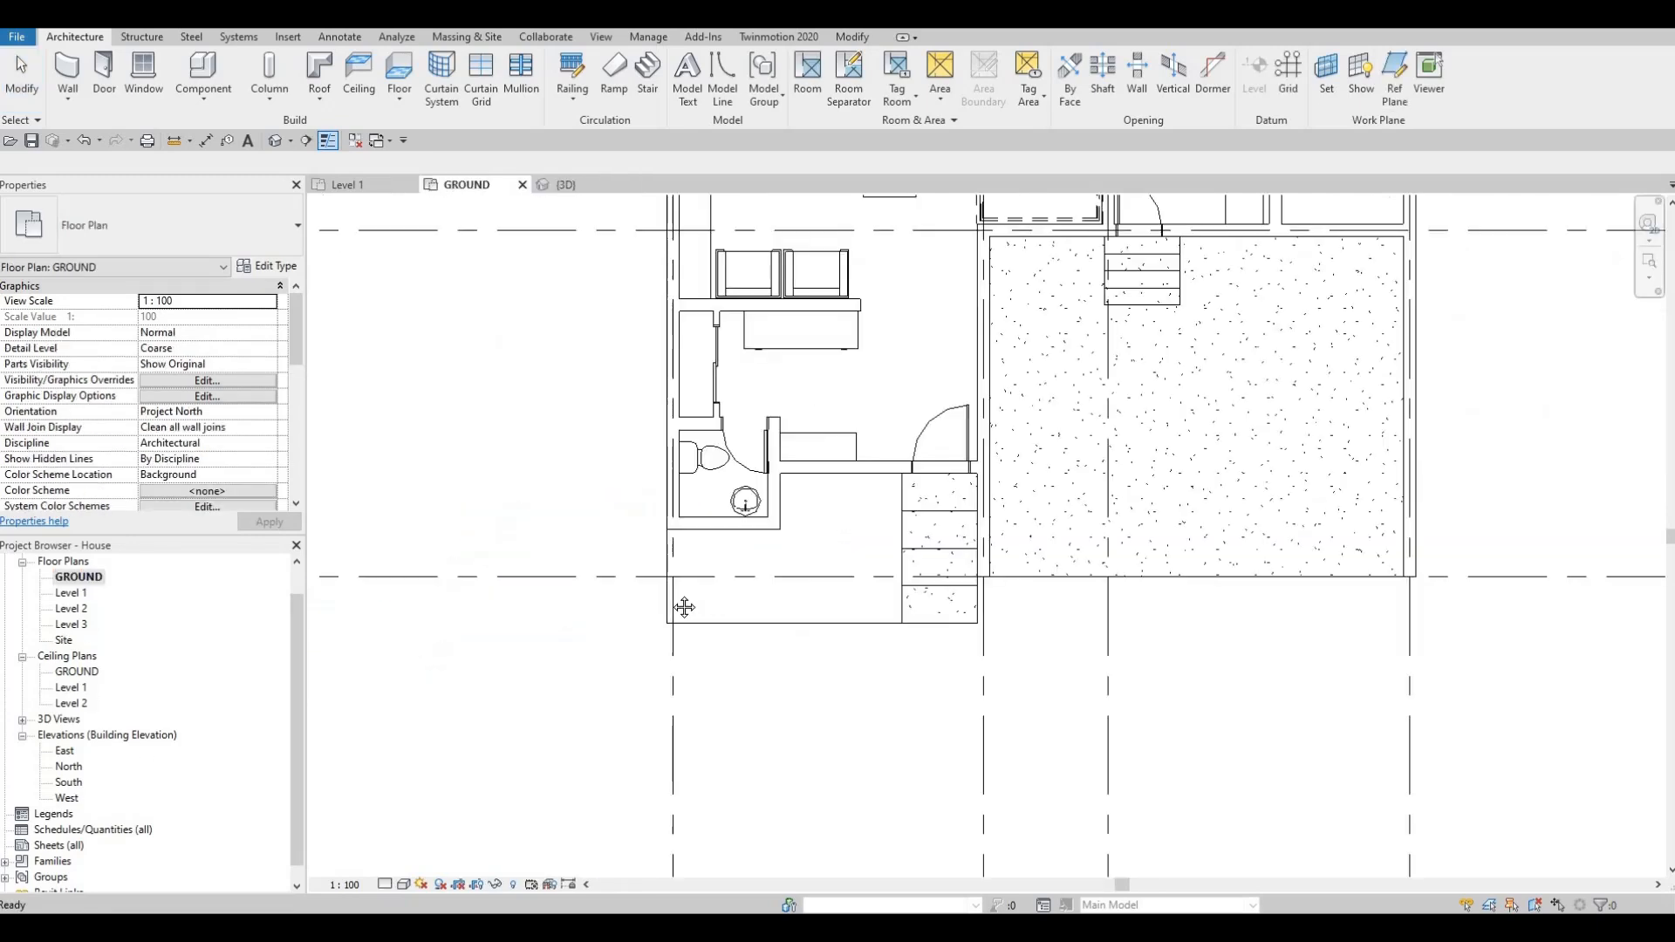
{"action": "left_click", "coordinate": [202, 96]}
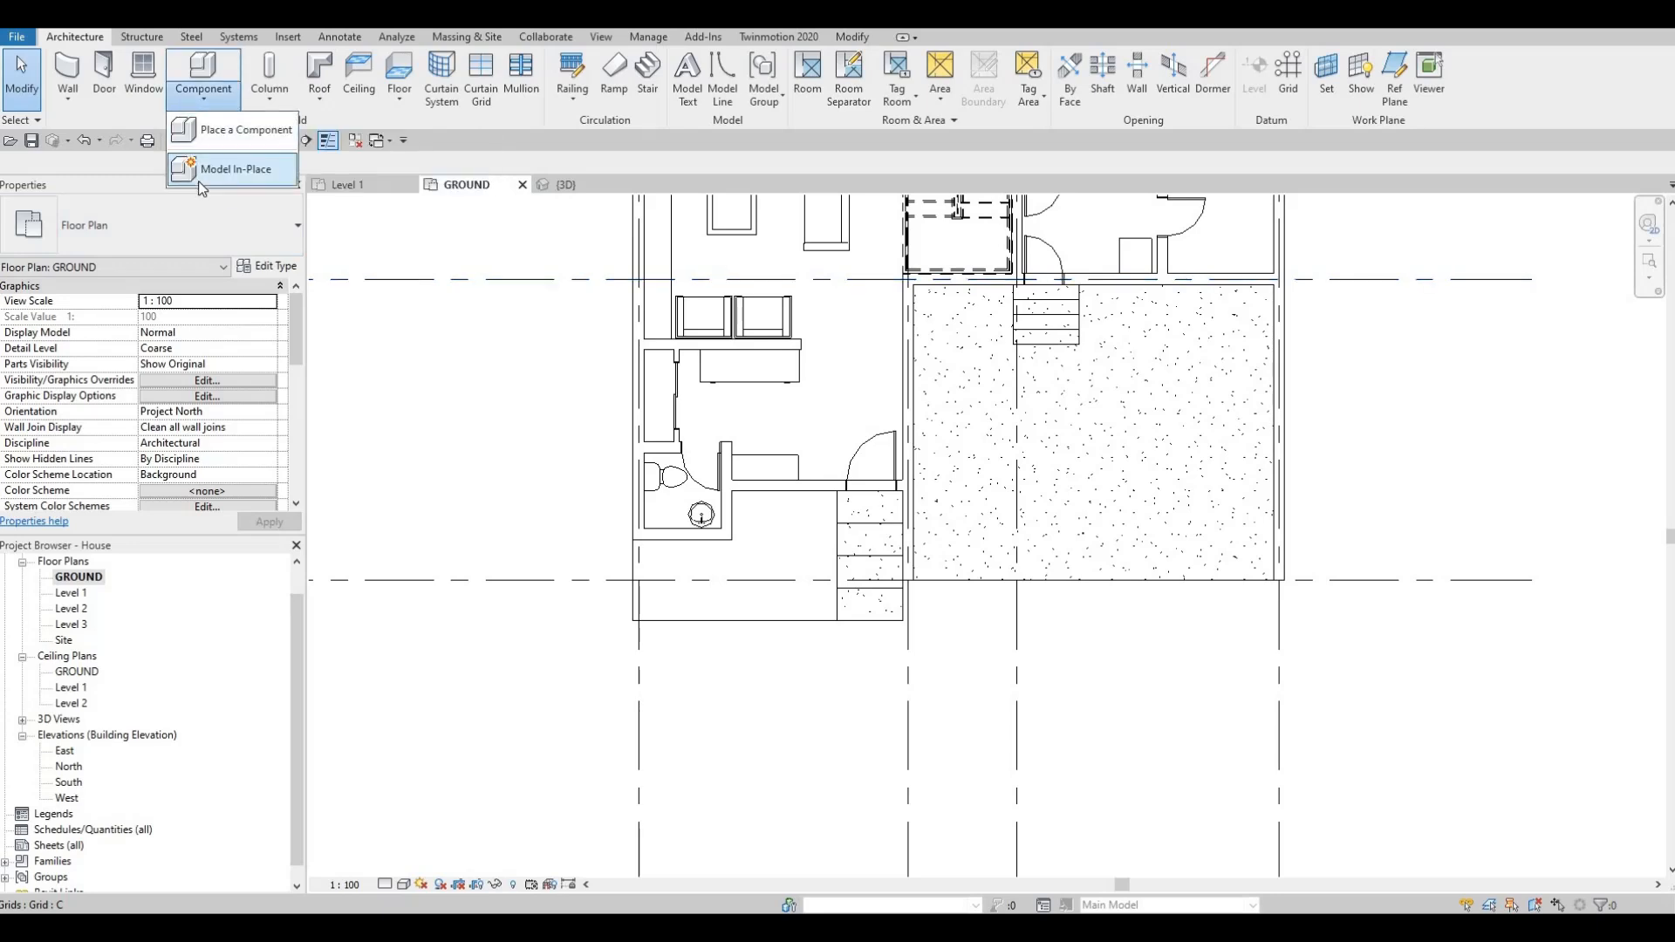
{"action": "left_click", "coordinate": [203, 182]}
{"action": "scroll", "coordinate": [481, 470], "scroll_direction": "down", "scroll_amount": 3}
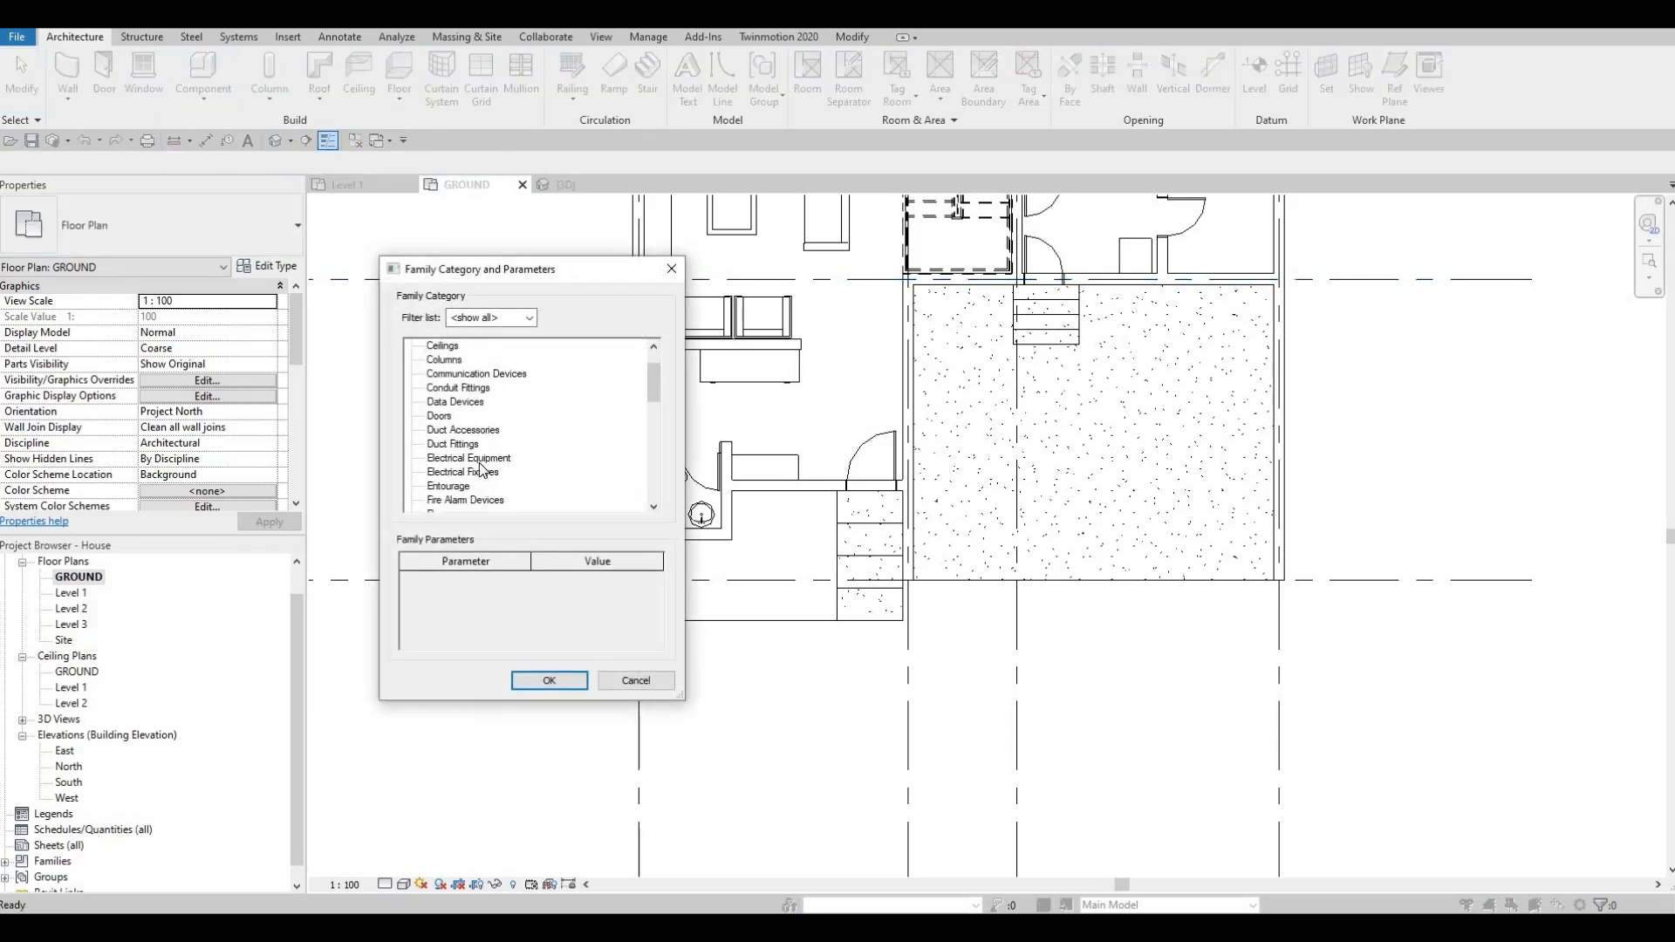
{"action": "left_click", "coordinate": [548, 680]}
{"action": "key", "text": "Return"}
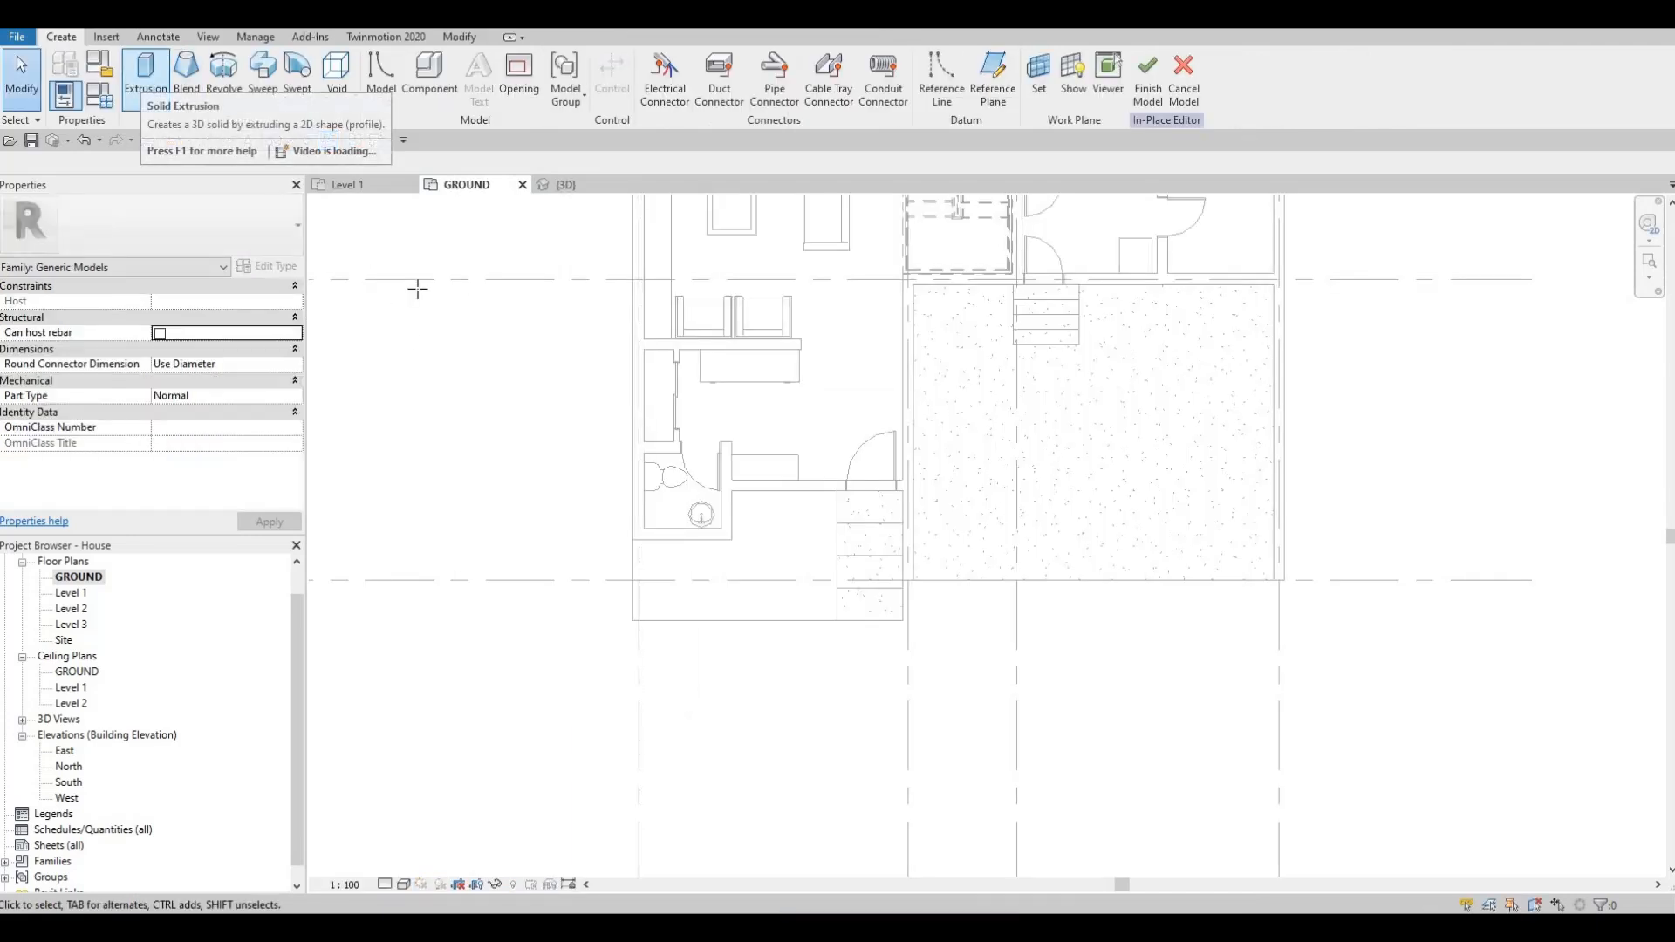
Start a rectangular solid extrusion and set its material to Slate from the Stone category of the AEC Materials library.
{"action": "left_click", "coordinate": [145, 78]}
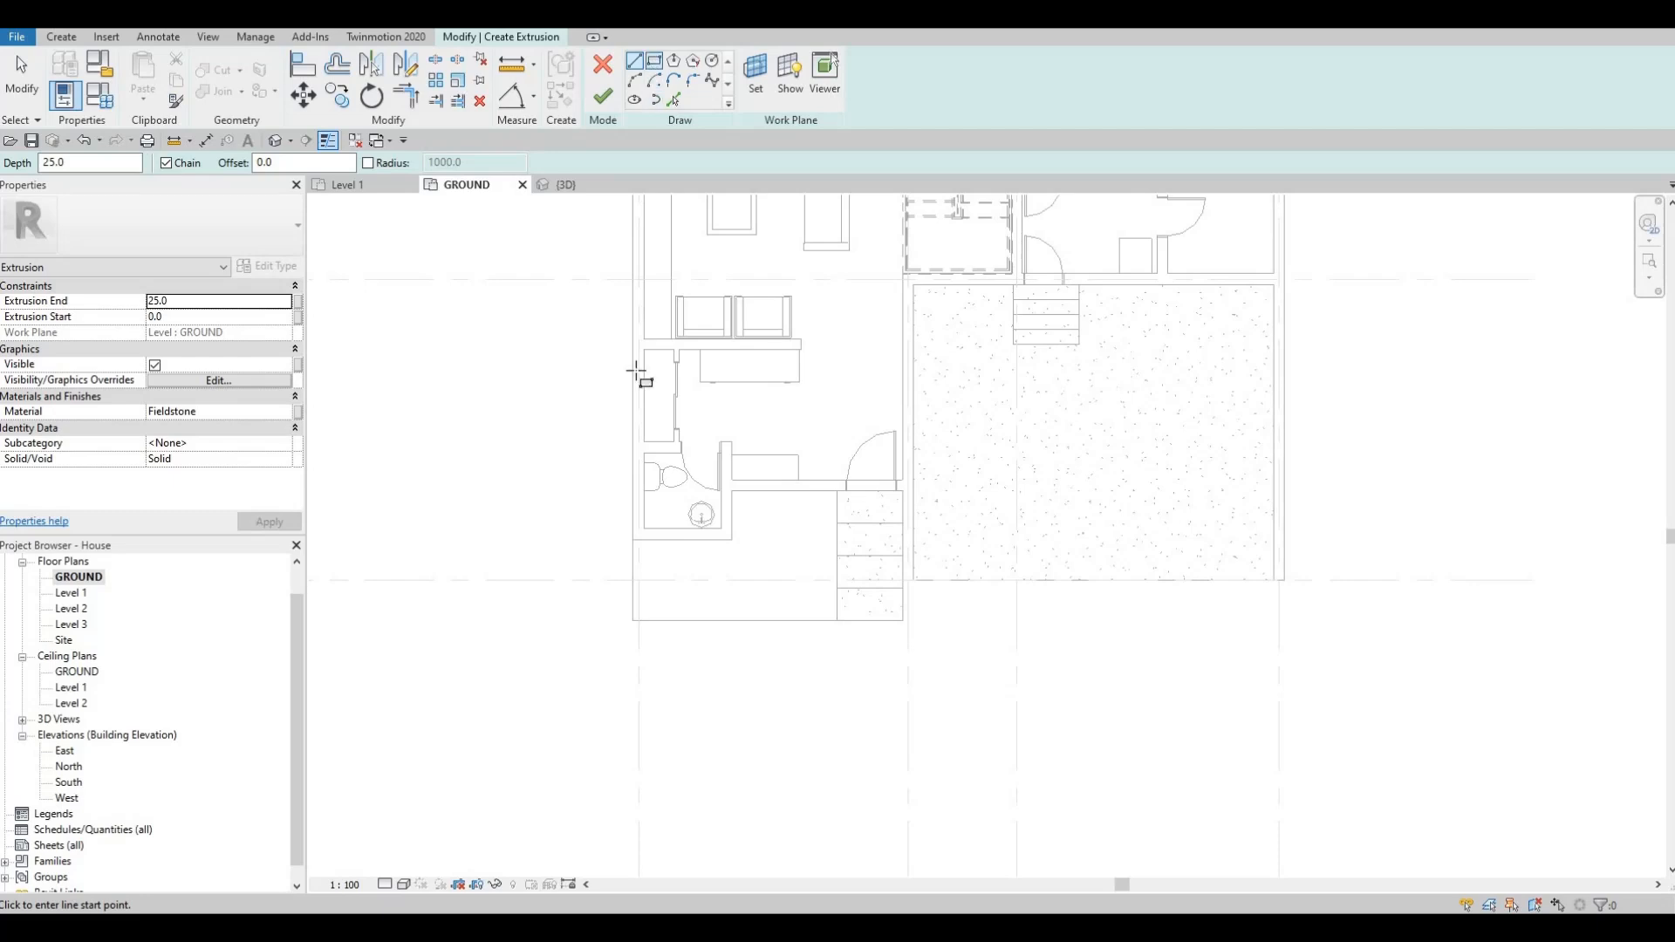
{"action": "scroll", "coordinate": [804, 532], "scroll_direction": "up", "scroll_amount": 4}
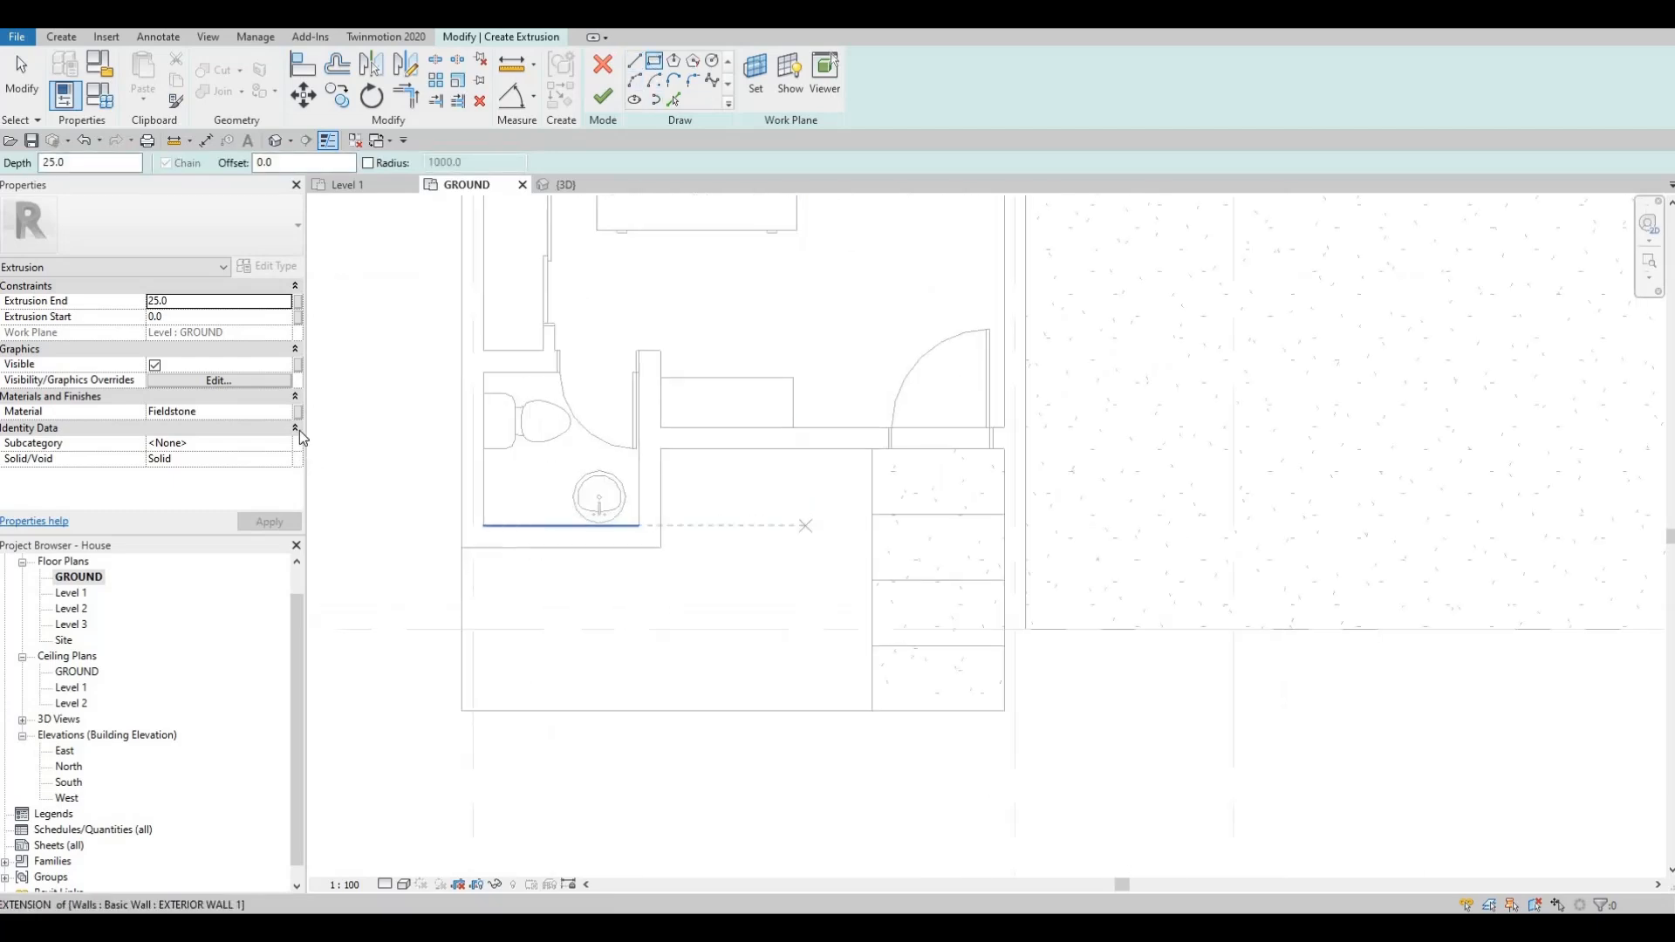
{"action": "left_click", "coordinate": [285, 417]}
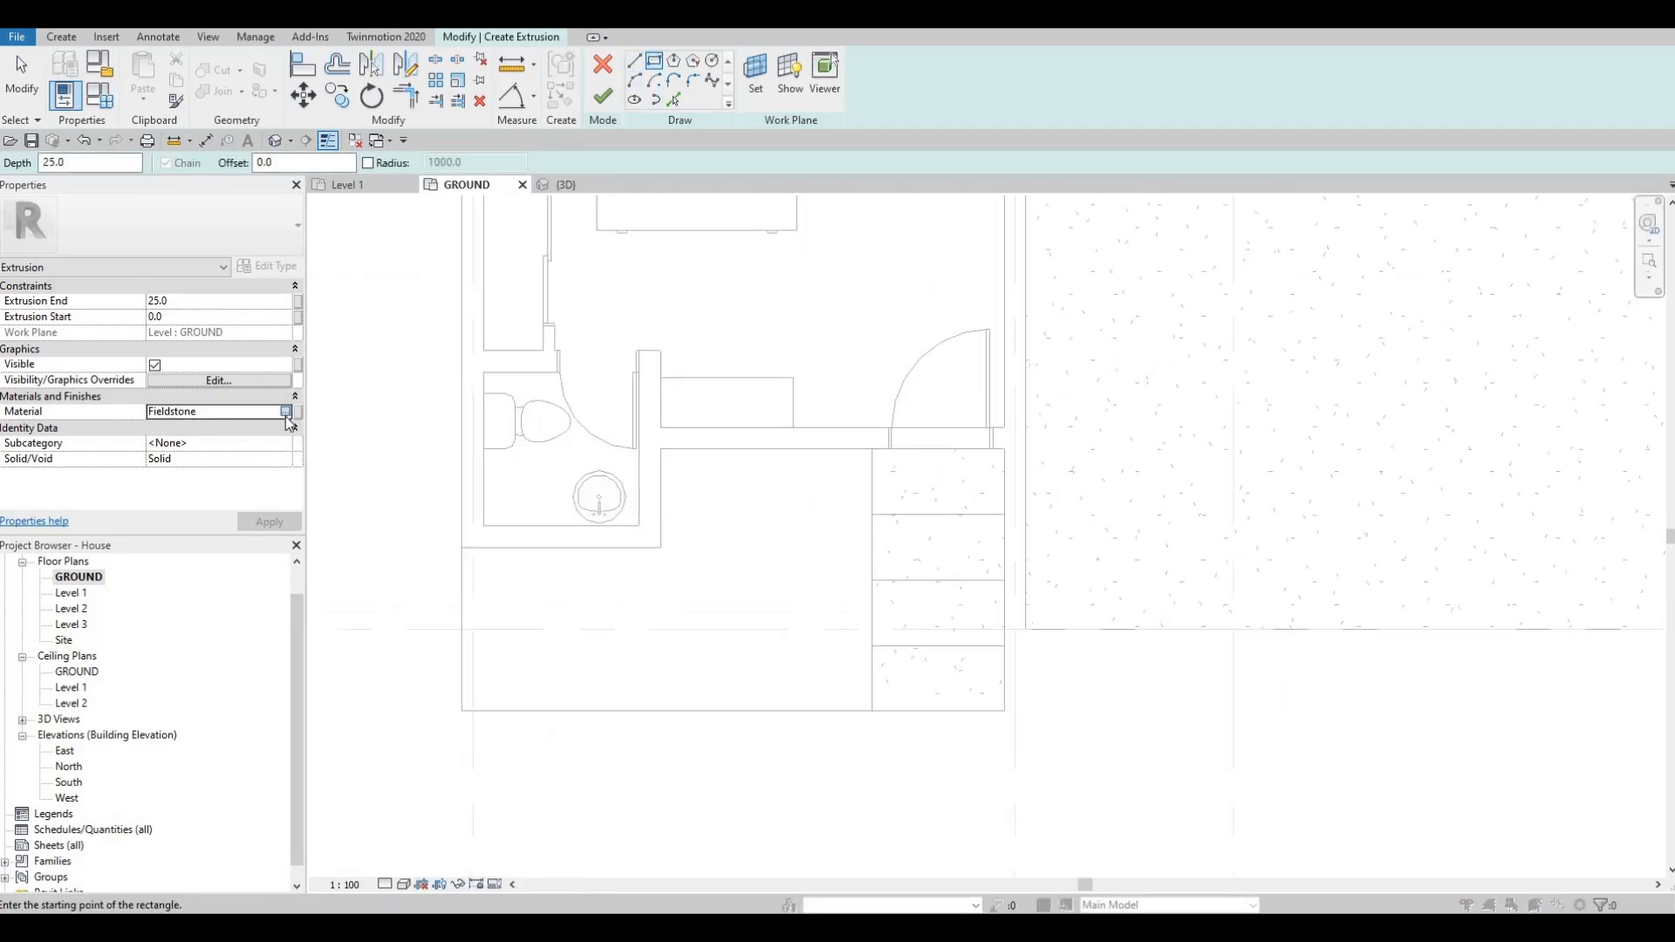
{"action": "left_click", "coordinate": [286, 416]}
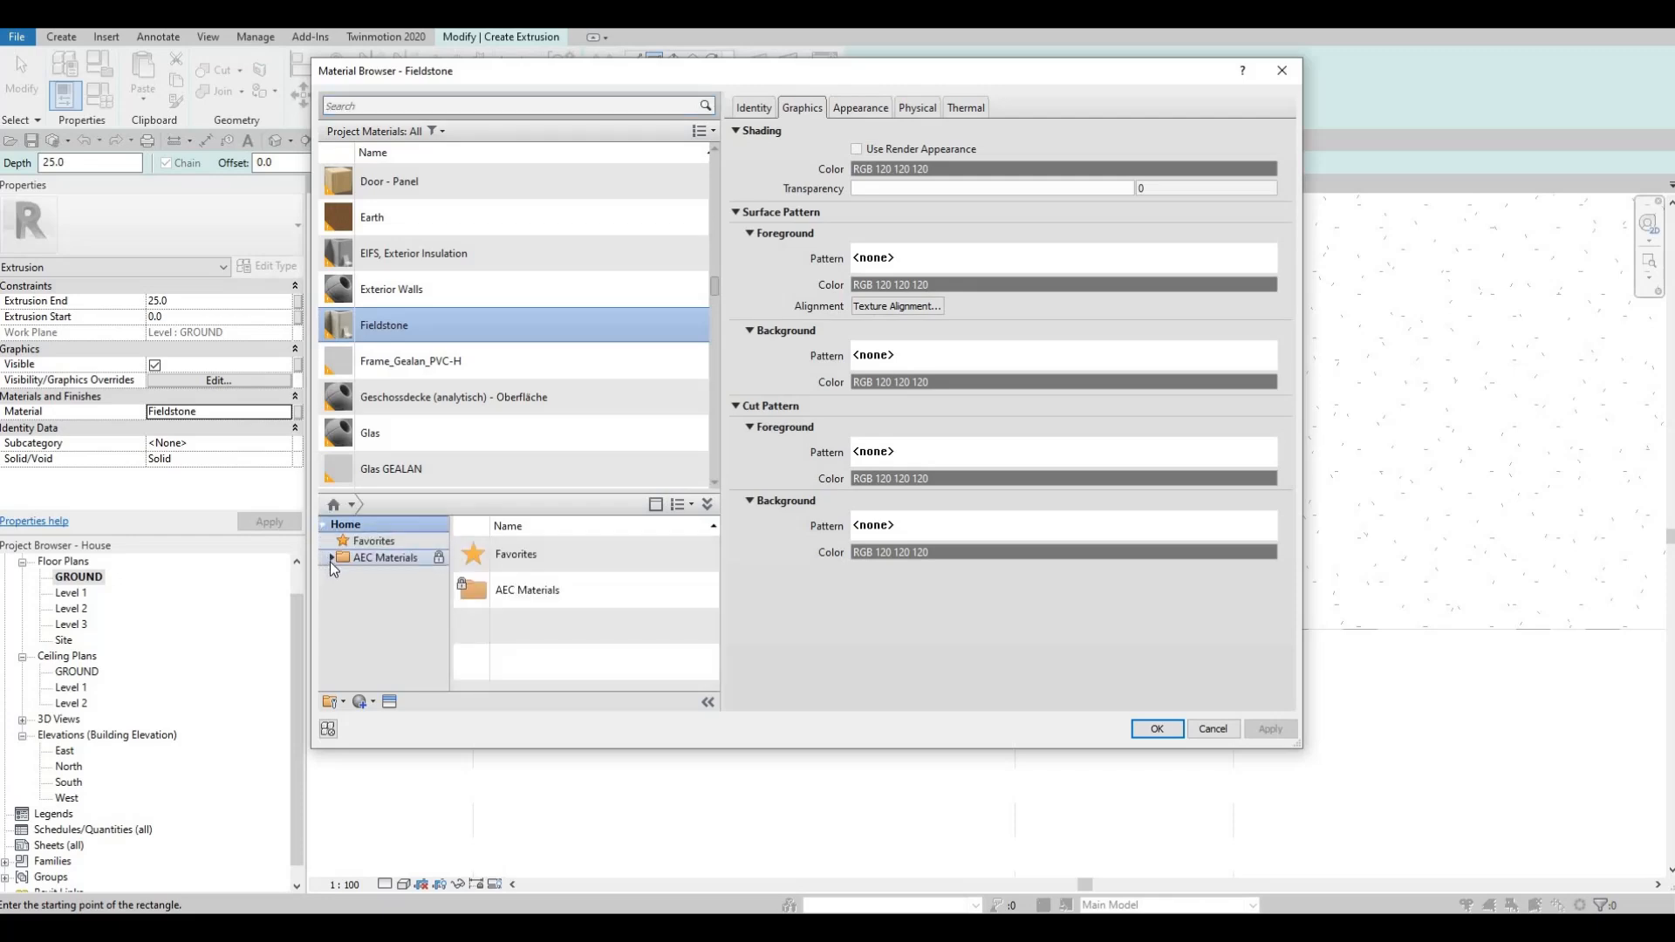
{"action": "left_click", "coordinate": [330, 559]}
{"action": "scroll", "coordinate": [371, 637], "scroll_direction": "down", "scroll_amount": 5}
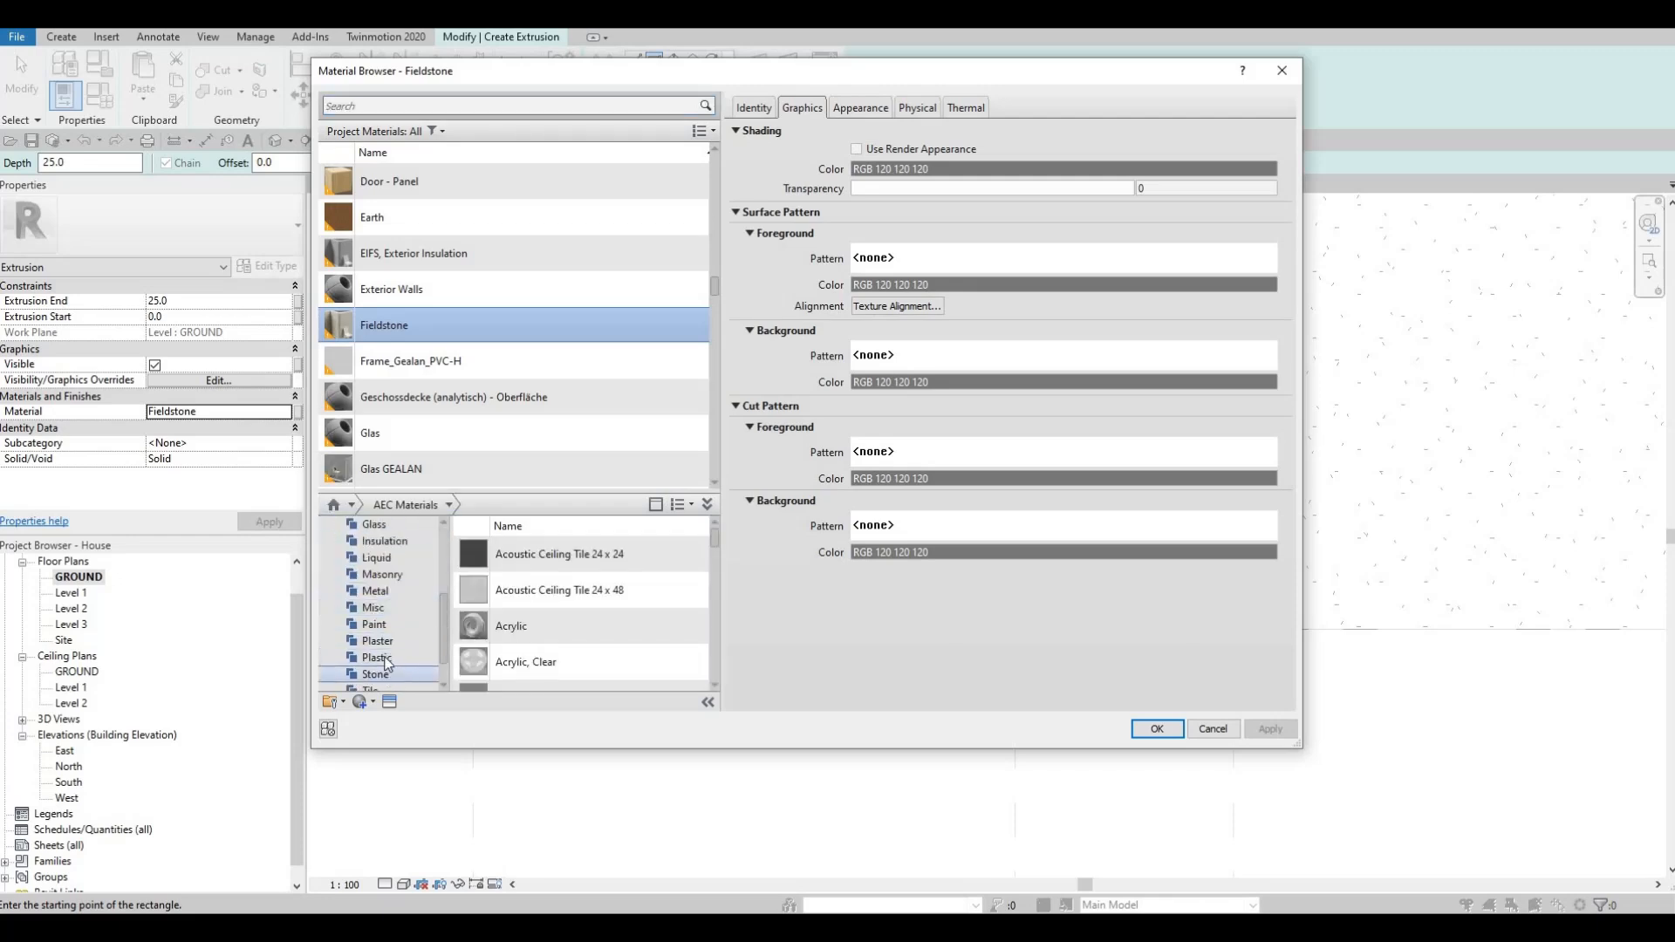
{"action": "left_click", "coordinate": [384, 641]}
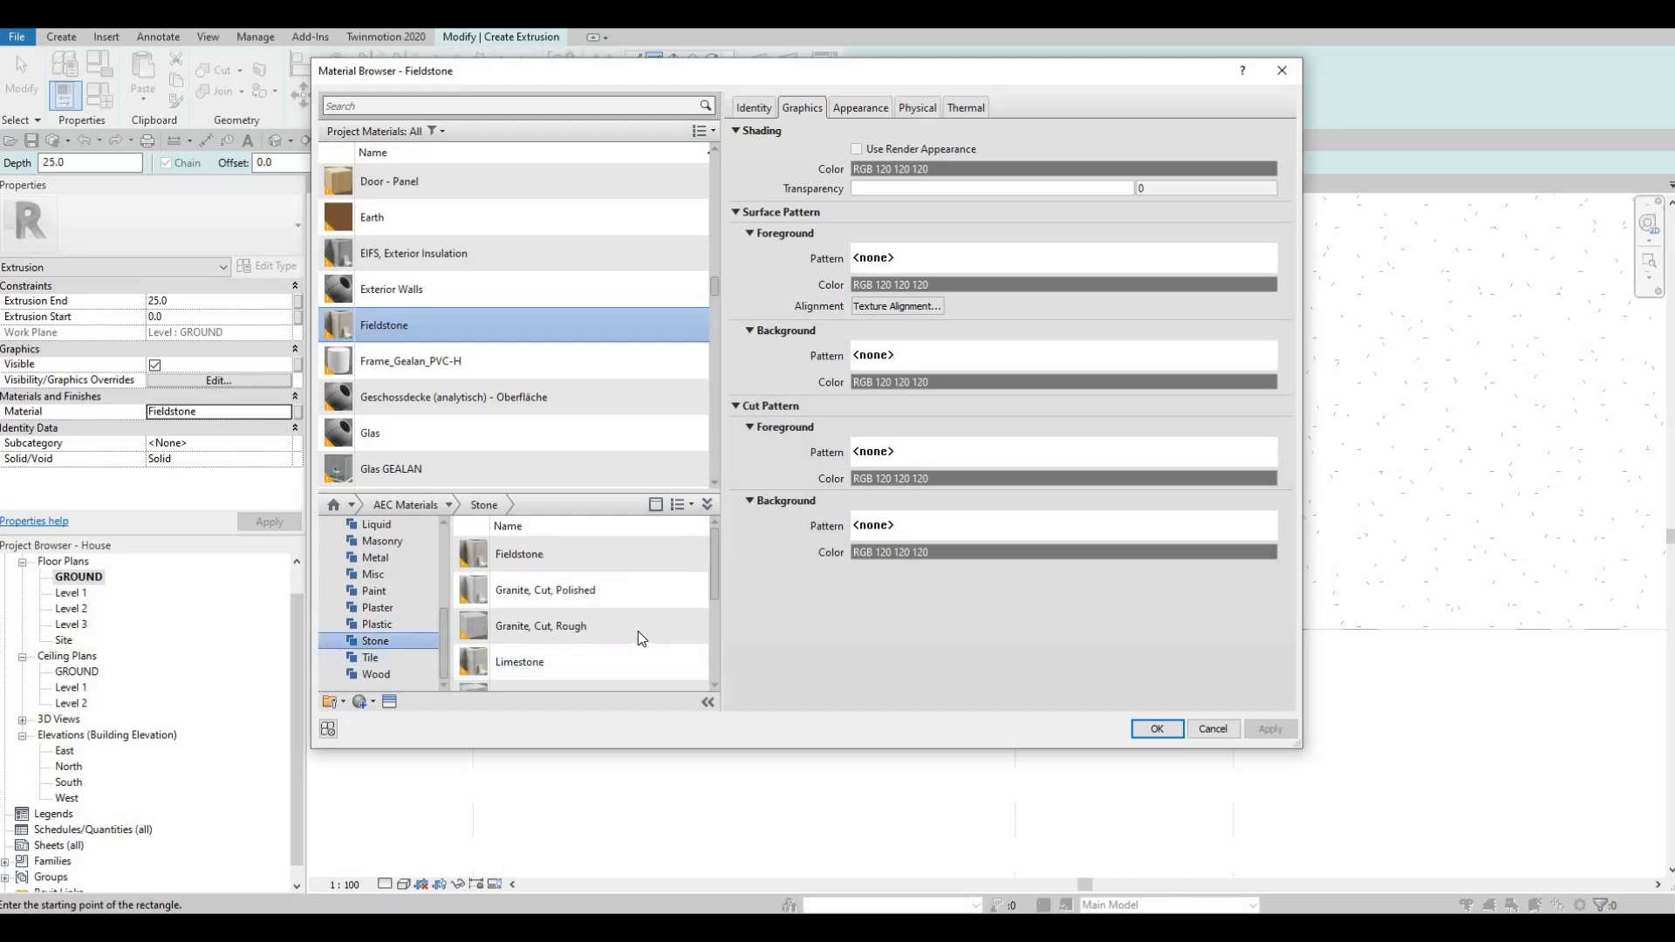
{"action": "scroll", "coordinate": [632, 636], "scroll_direction": "down", "scroll_amount": 1}
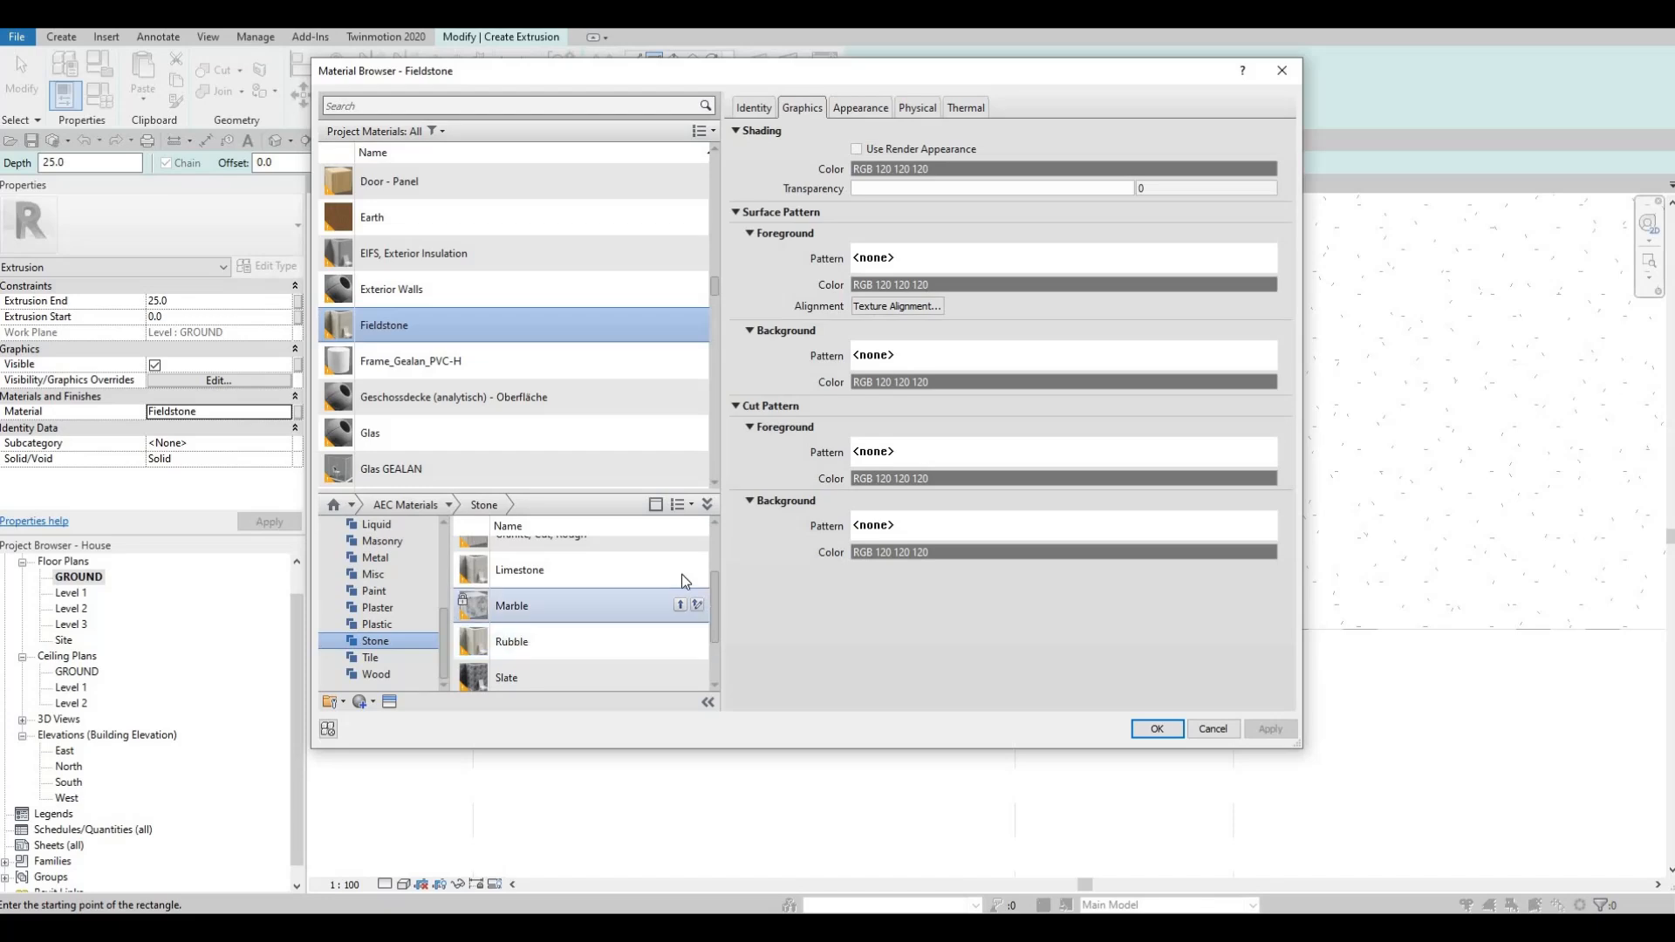
{"action": "scroll", "coordinate": [674, 628], "scroll_direction": "down", "scroll_amount": 2}
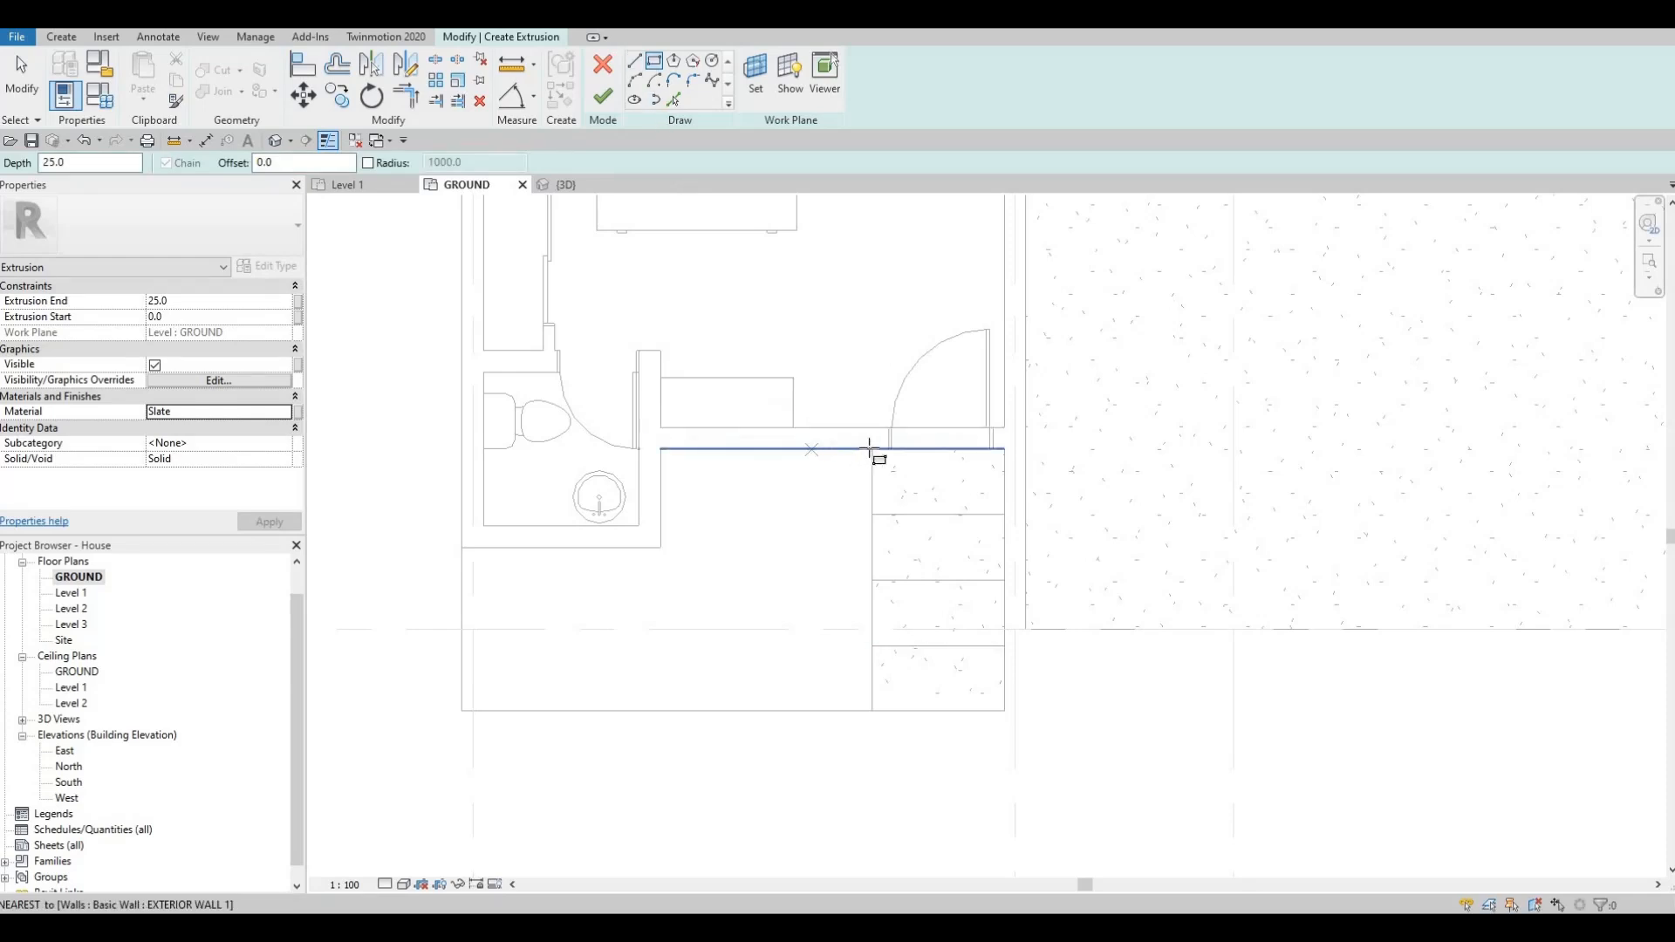
Sketch a narrow rectangle along the stair's side from the entrance wall to the floor's front edge, plus an inner rectangle offset 30 mm inside it.
{"action": "left_click", "coordinate": [810, 670]}
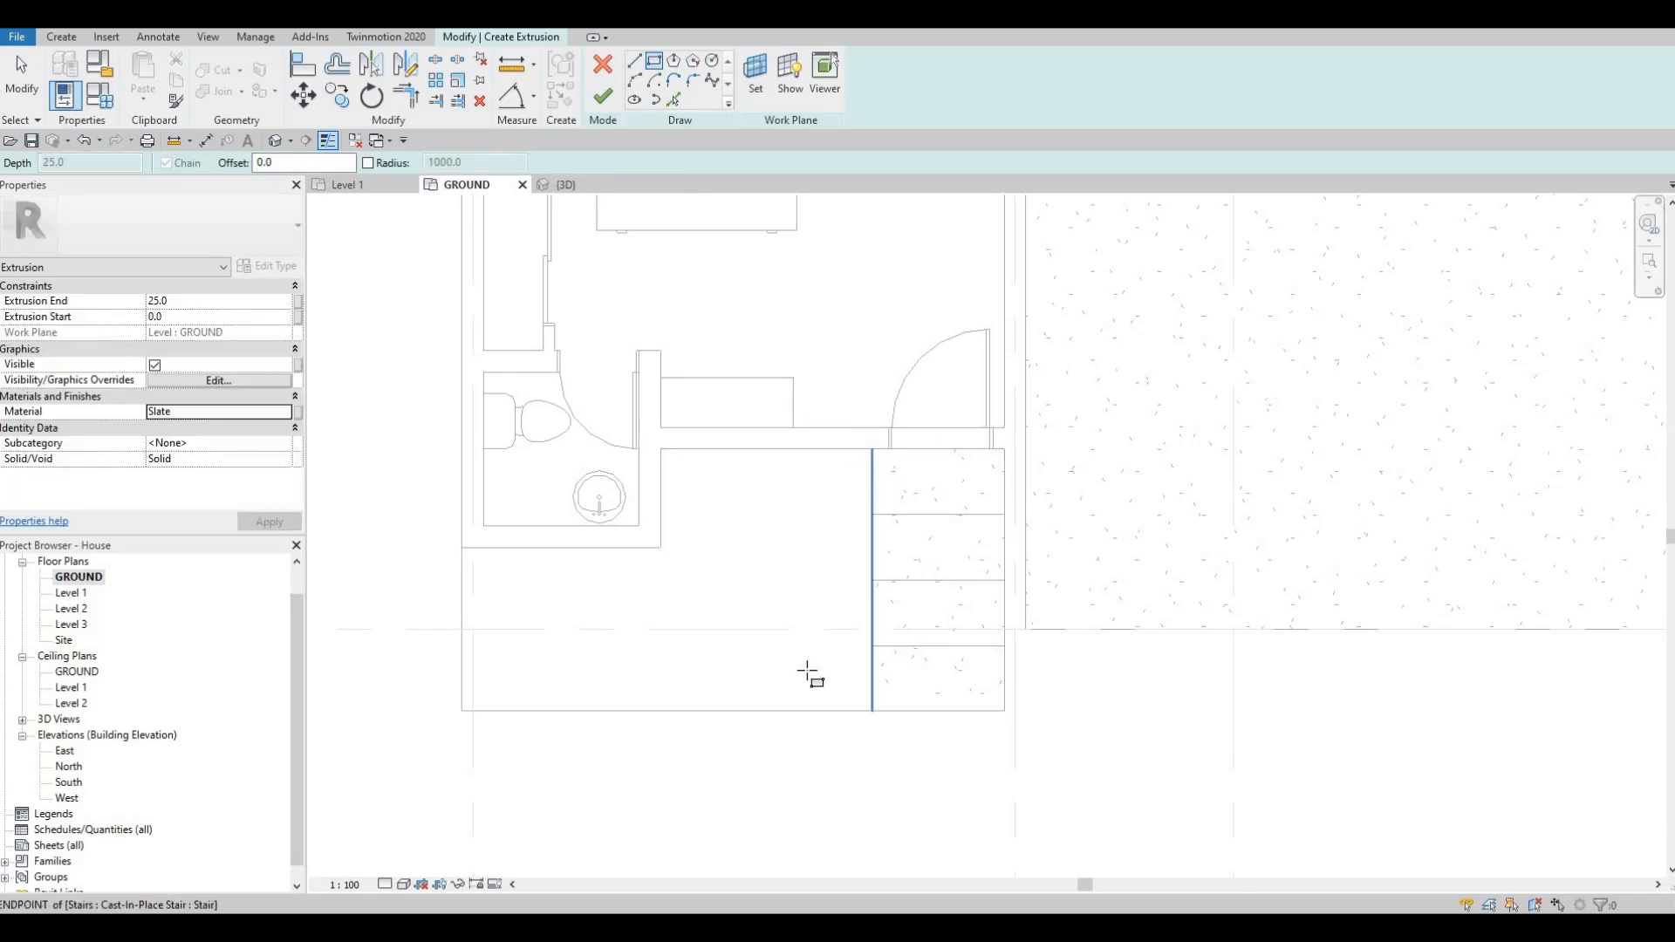
{"action": "left_click", "coordinate": [803, 710]}
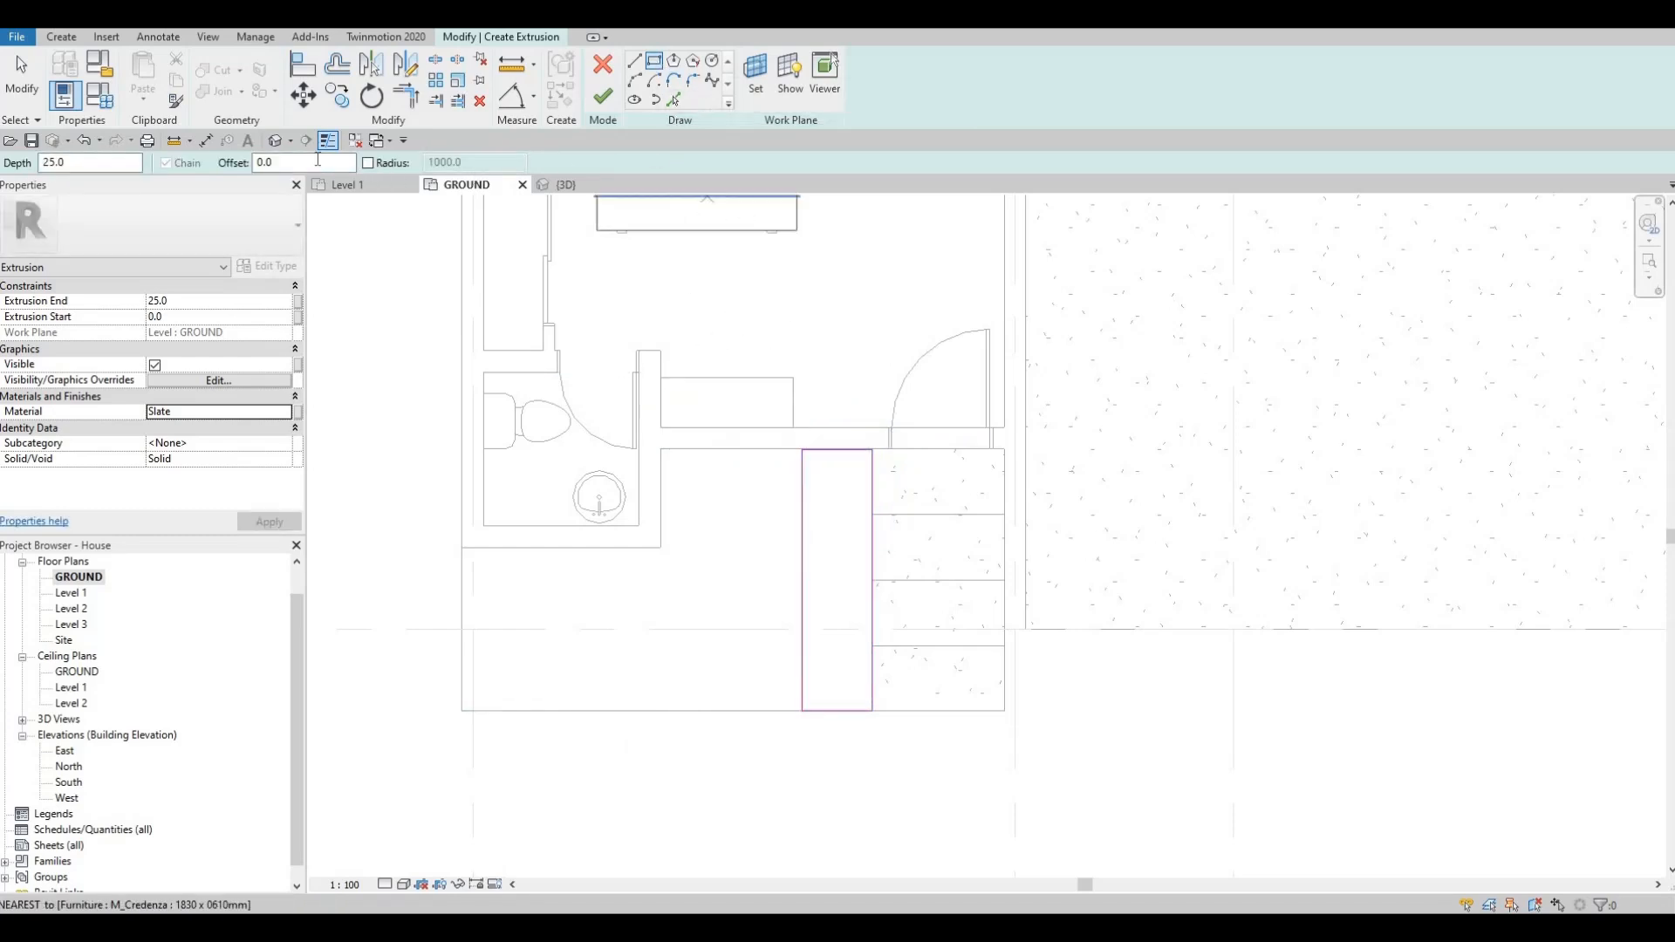
{"action": "left_click", "coordinate": [318, 159]}
{"action": "type", "text": "3"}
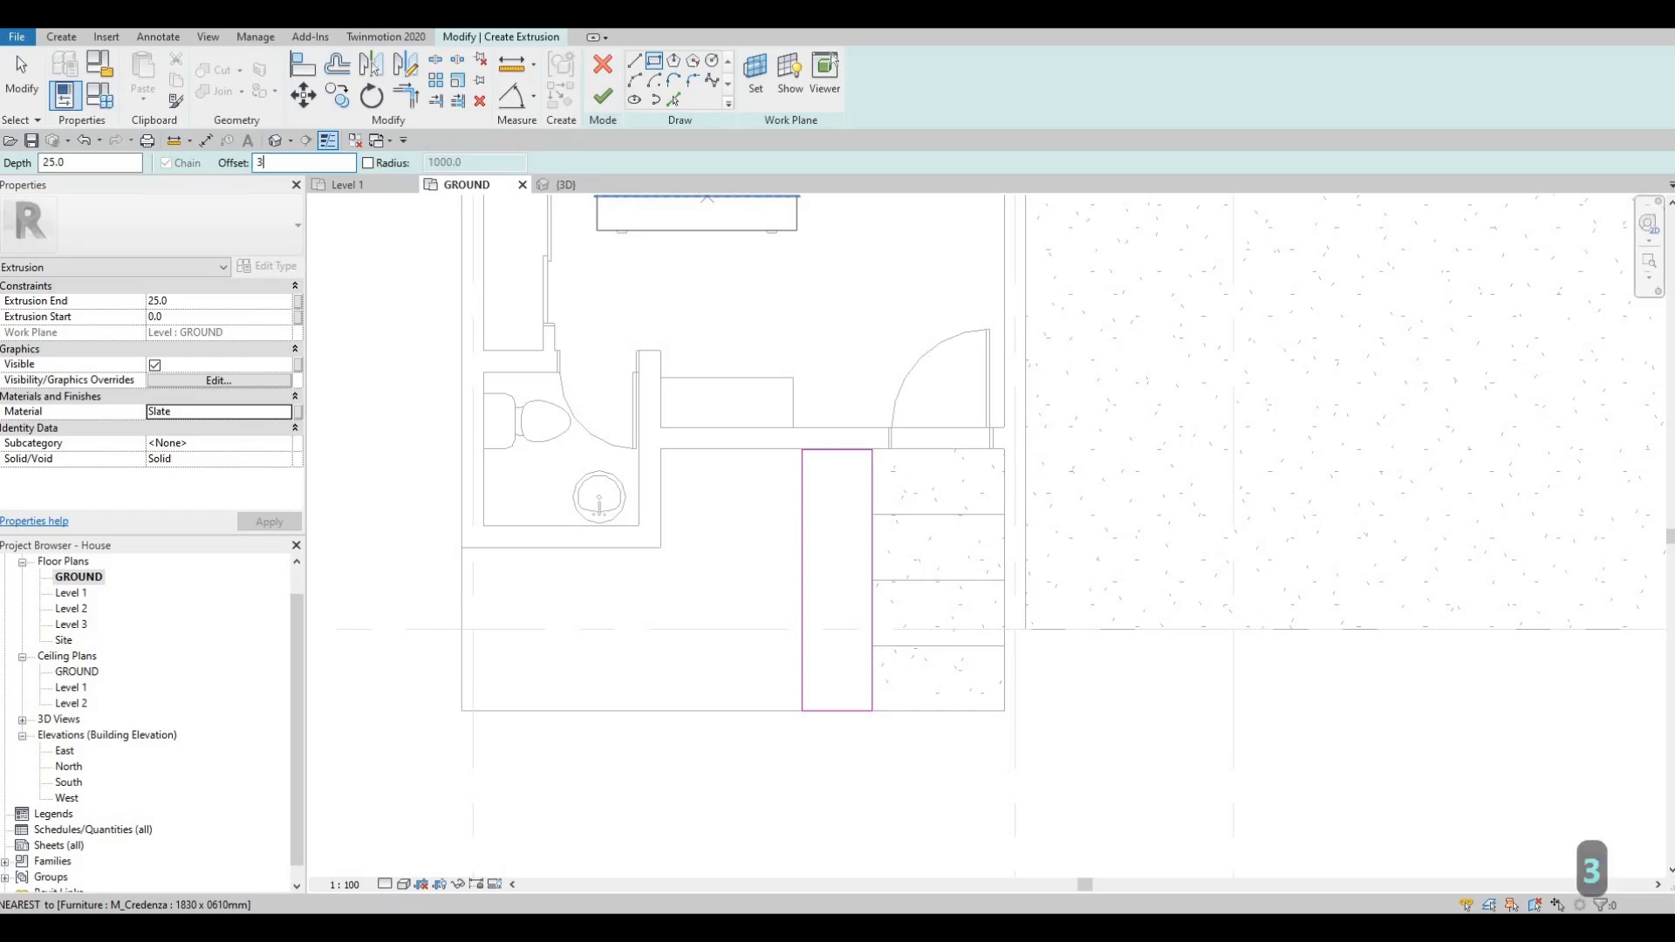
{"action": "scroll", "coordinate": [803, 446], "scroll_direction": "up", "scroll_amount": 2}
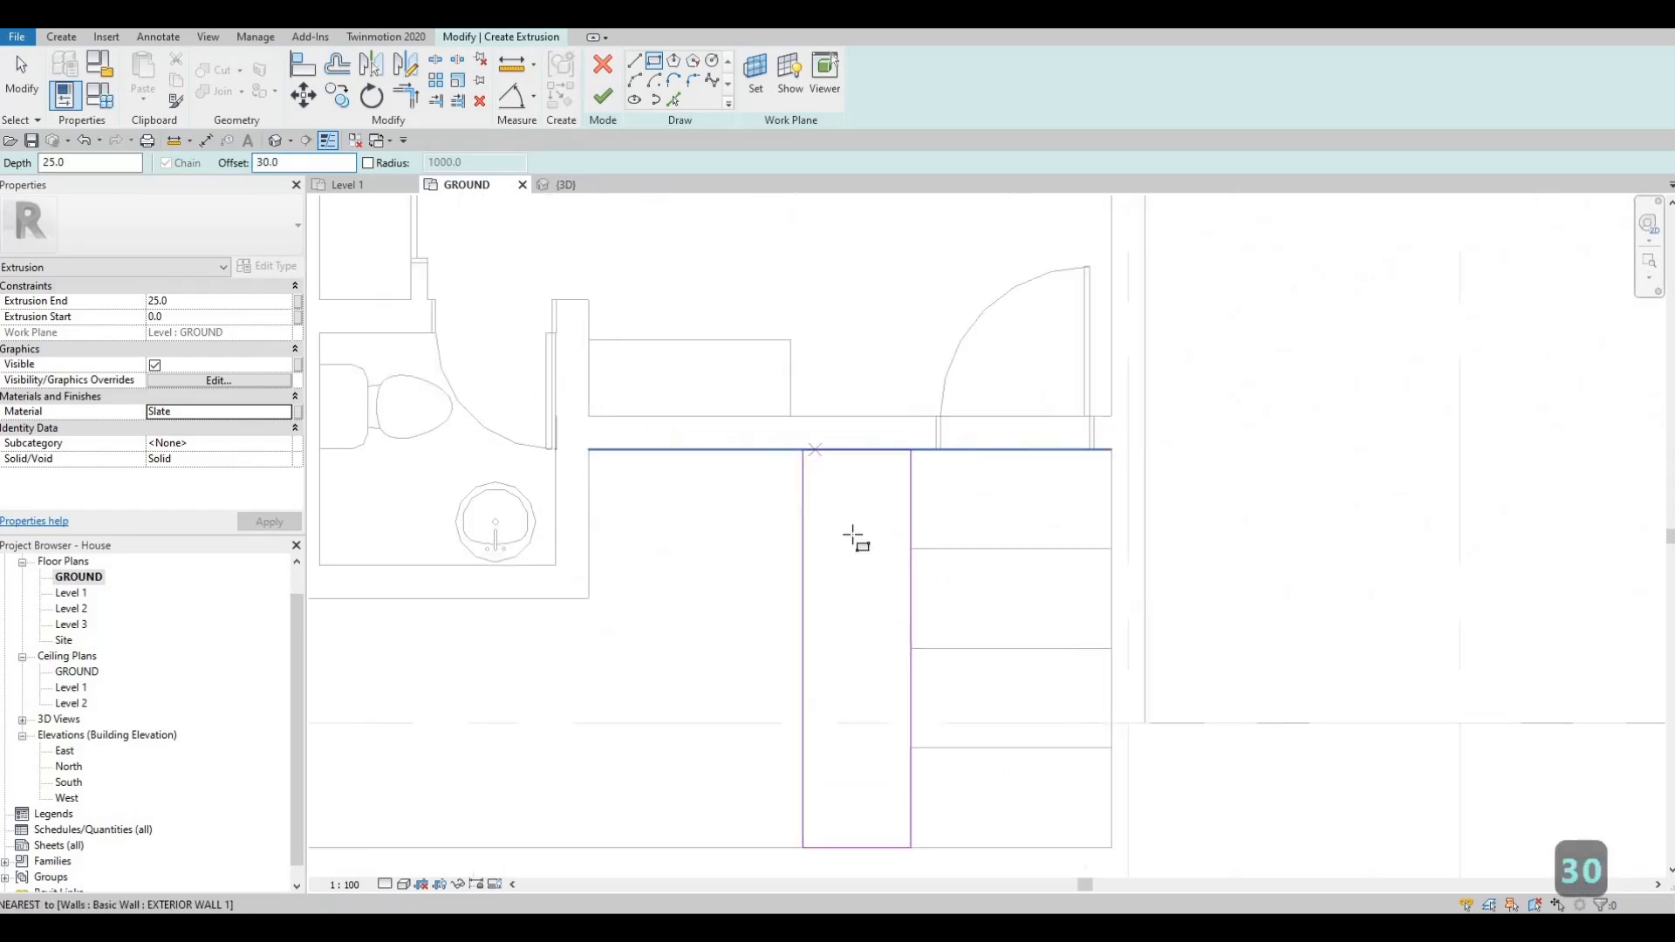
{"action": "left_click", "coordinate": [804, 450]}
{"action": "middle_click_drag", "start_coordinate": [897, 661], "coordinate": [869, 428]}
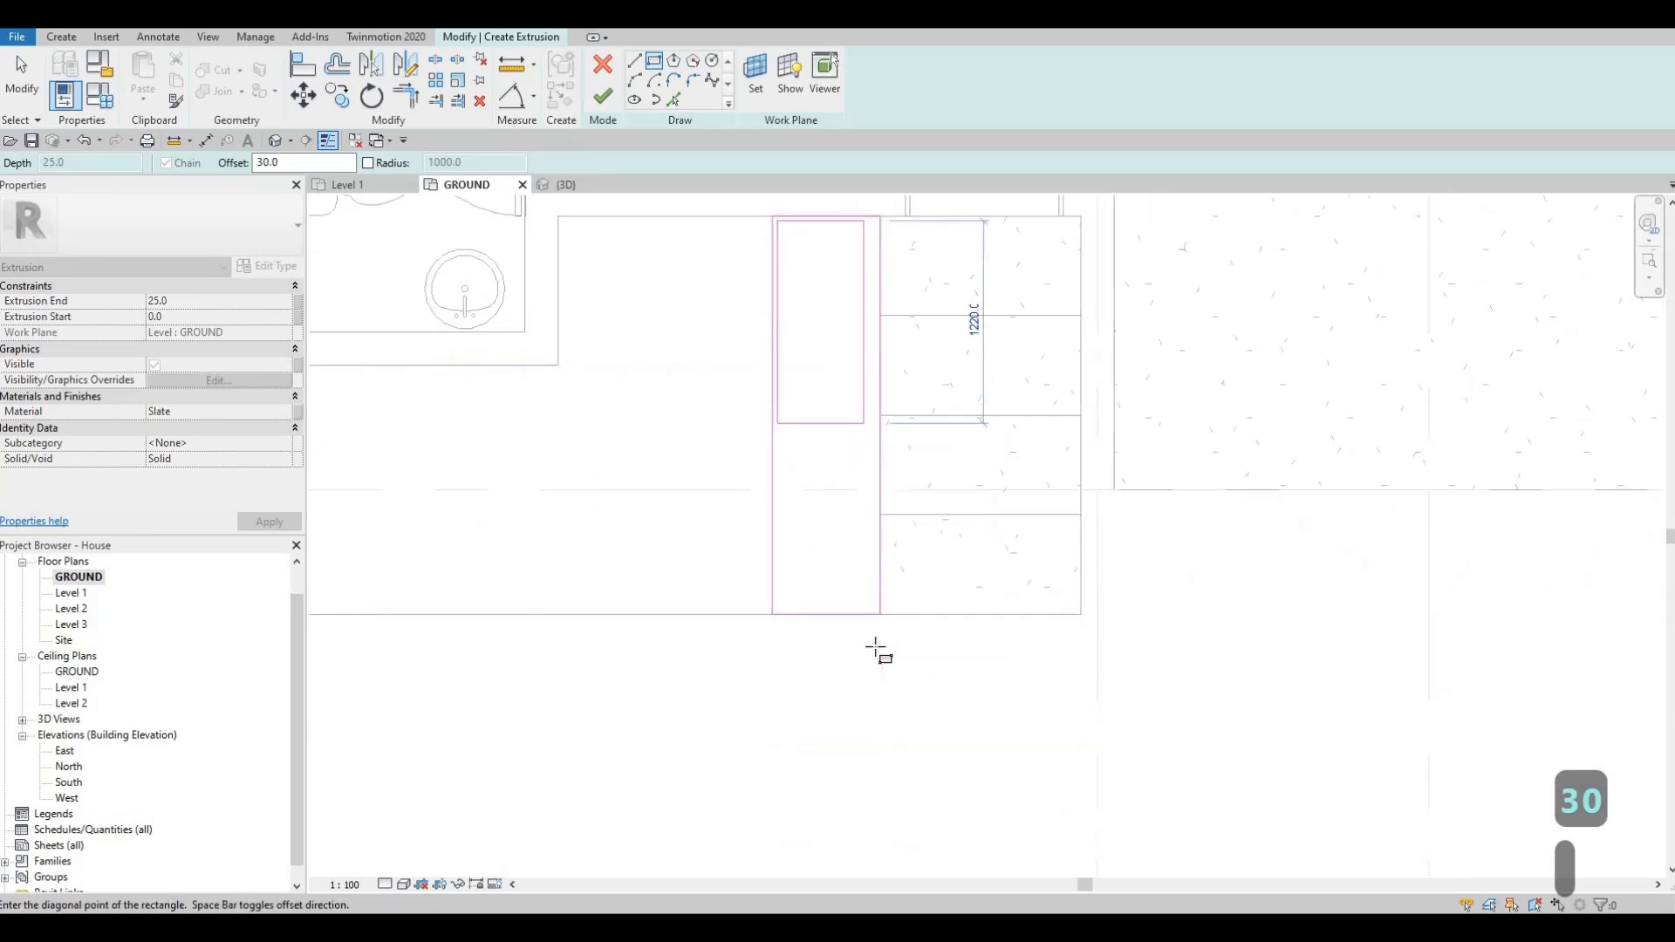
{"action": "scroll", "coordinate": [885, 594], "scroll_direction": "up", "scroll_amount": 2}
{"action": "left_click", "coordinate": [879, 630]}
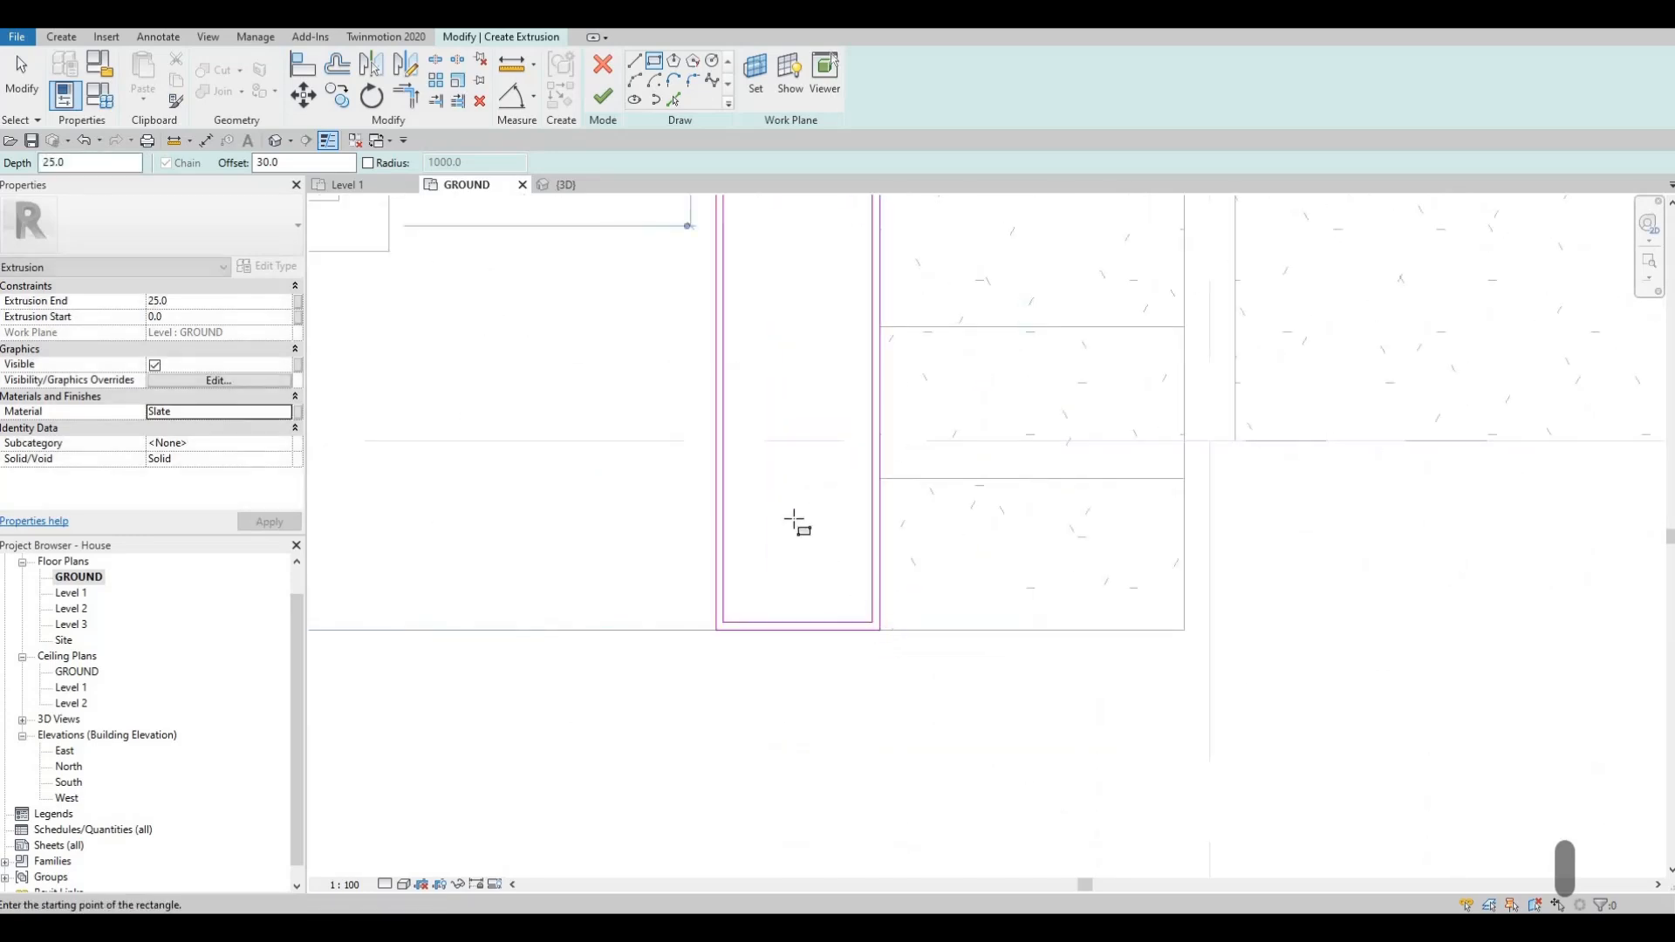
{"action": "scroll", "coordinate": [792, 516], "scroll_direction": "down", "scroll_amount": 3}
{"action": "key", "text": "Escape"}
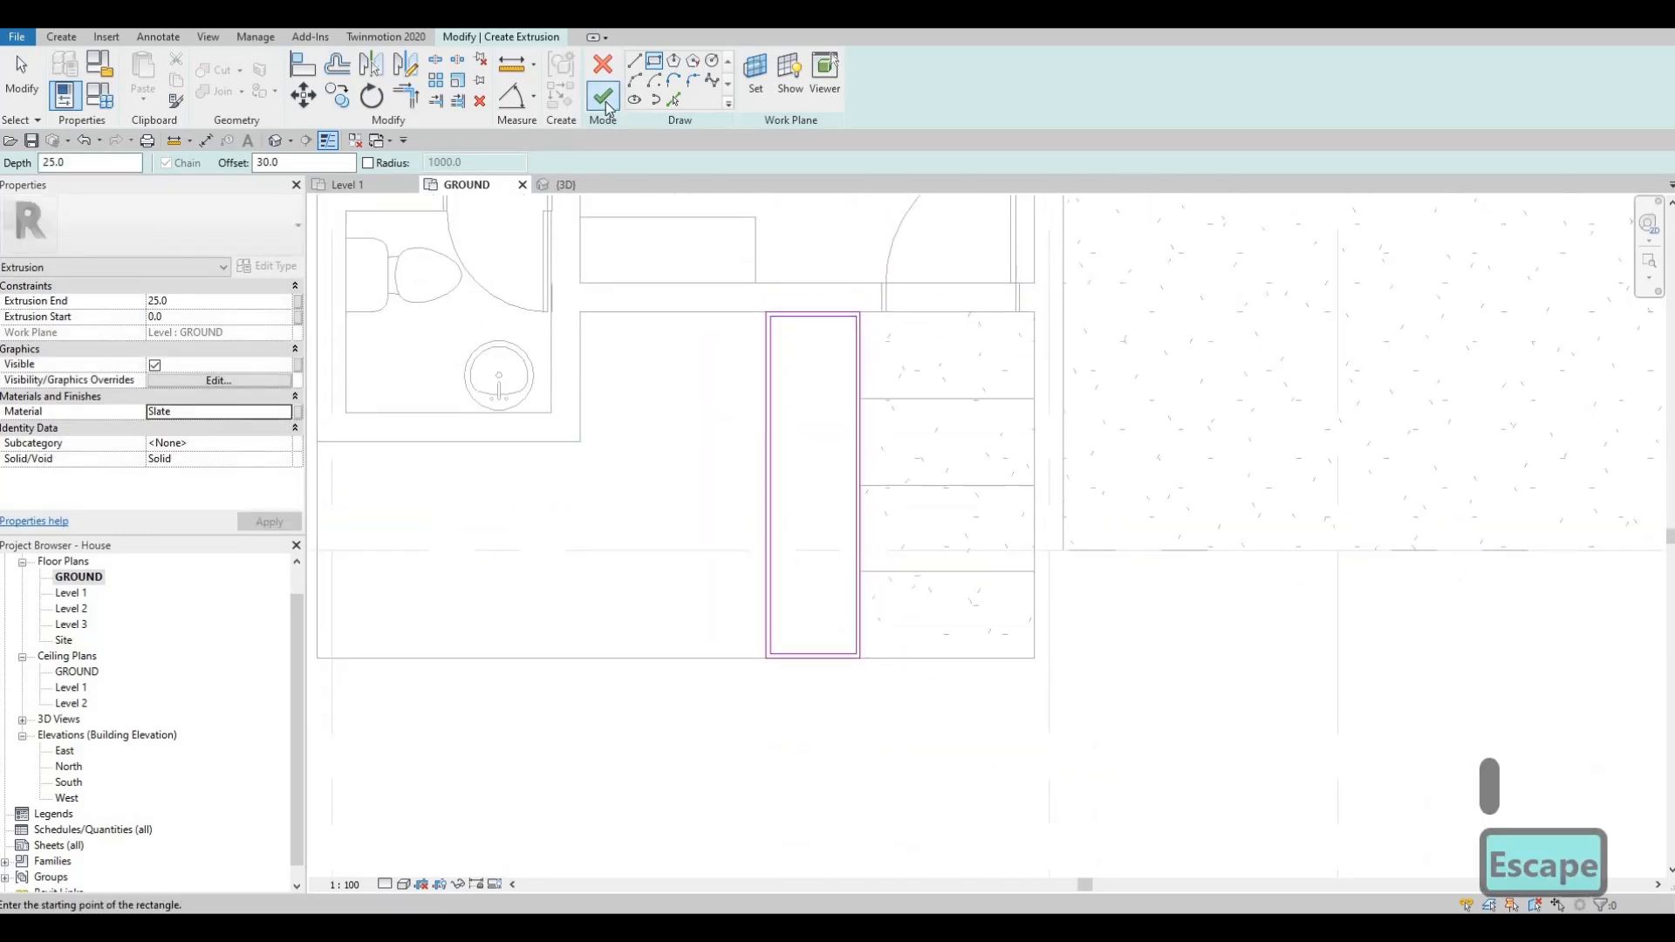
Finish the hollow slate extrusion and raise its top to about 740 mm in the 3D view.
{"action": "left_click", "coordinate": [604, 98]}
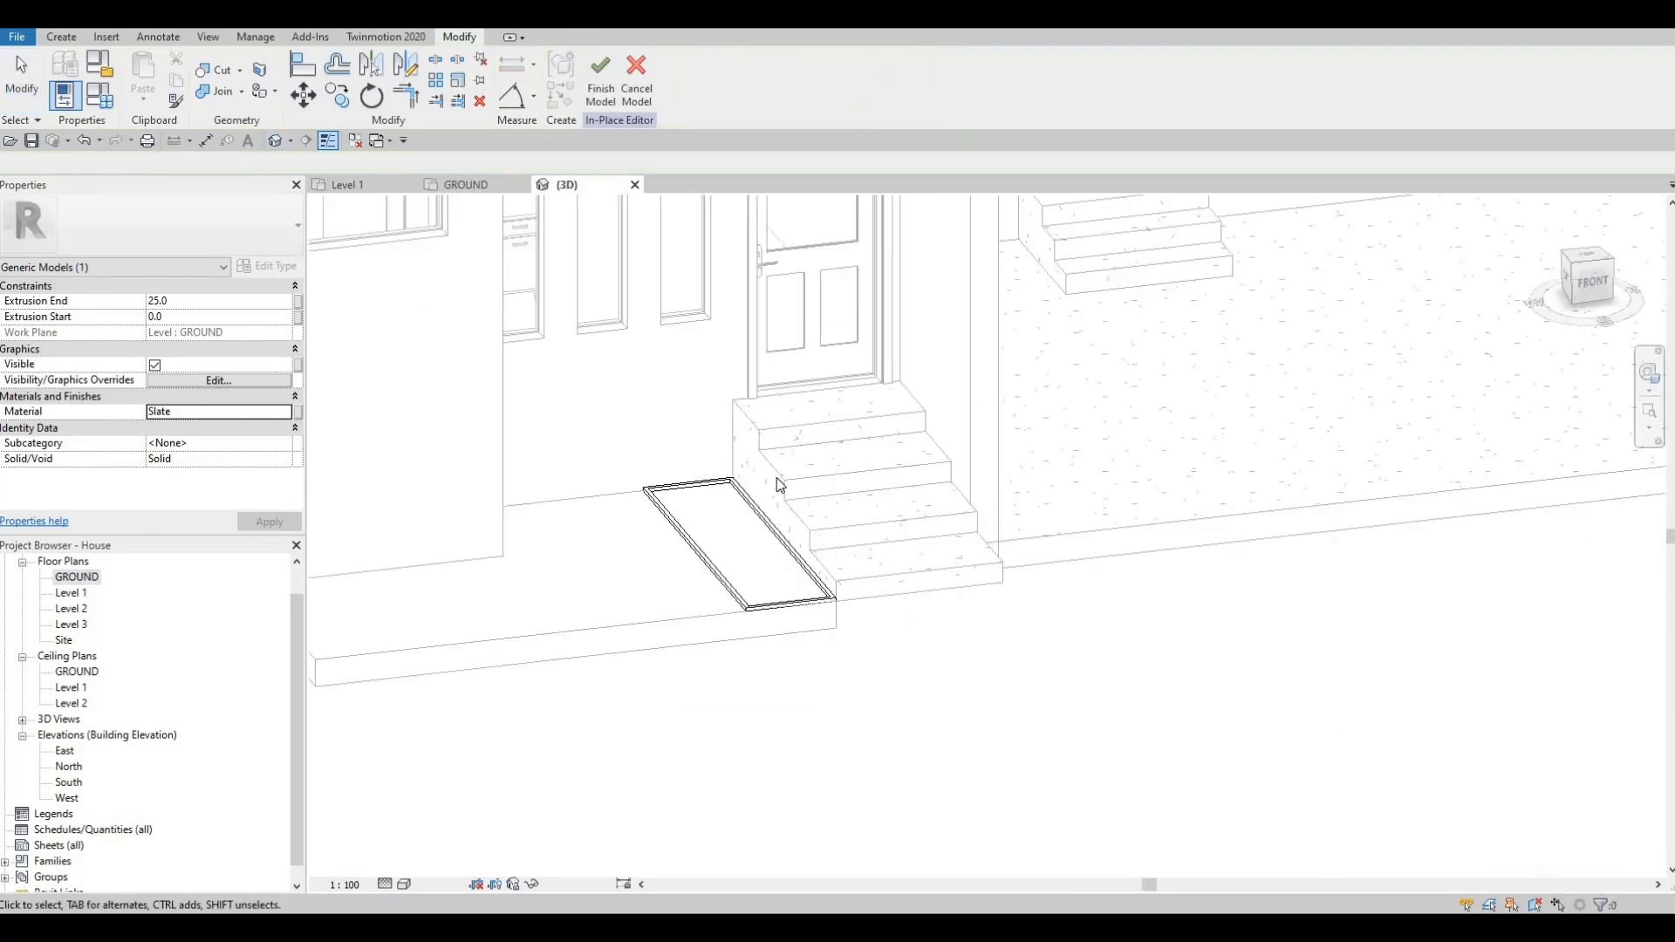
{"action": "middle_click_drag", "start_coordinate": [778, 478], "coordinate": [842, 452], "text": "shift"}
{"action": "left_click", "coordinate": [847, 452]}
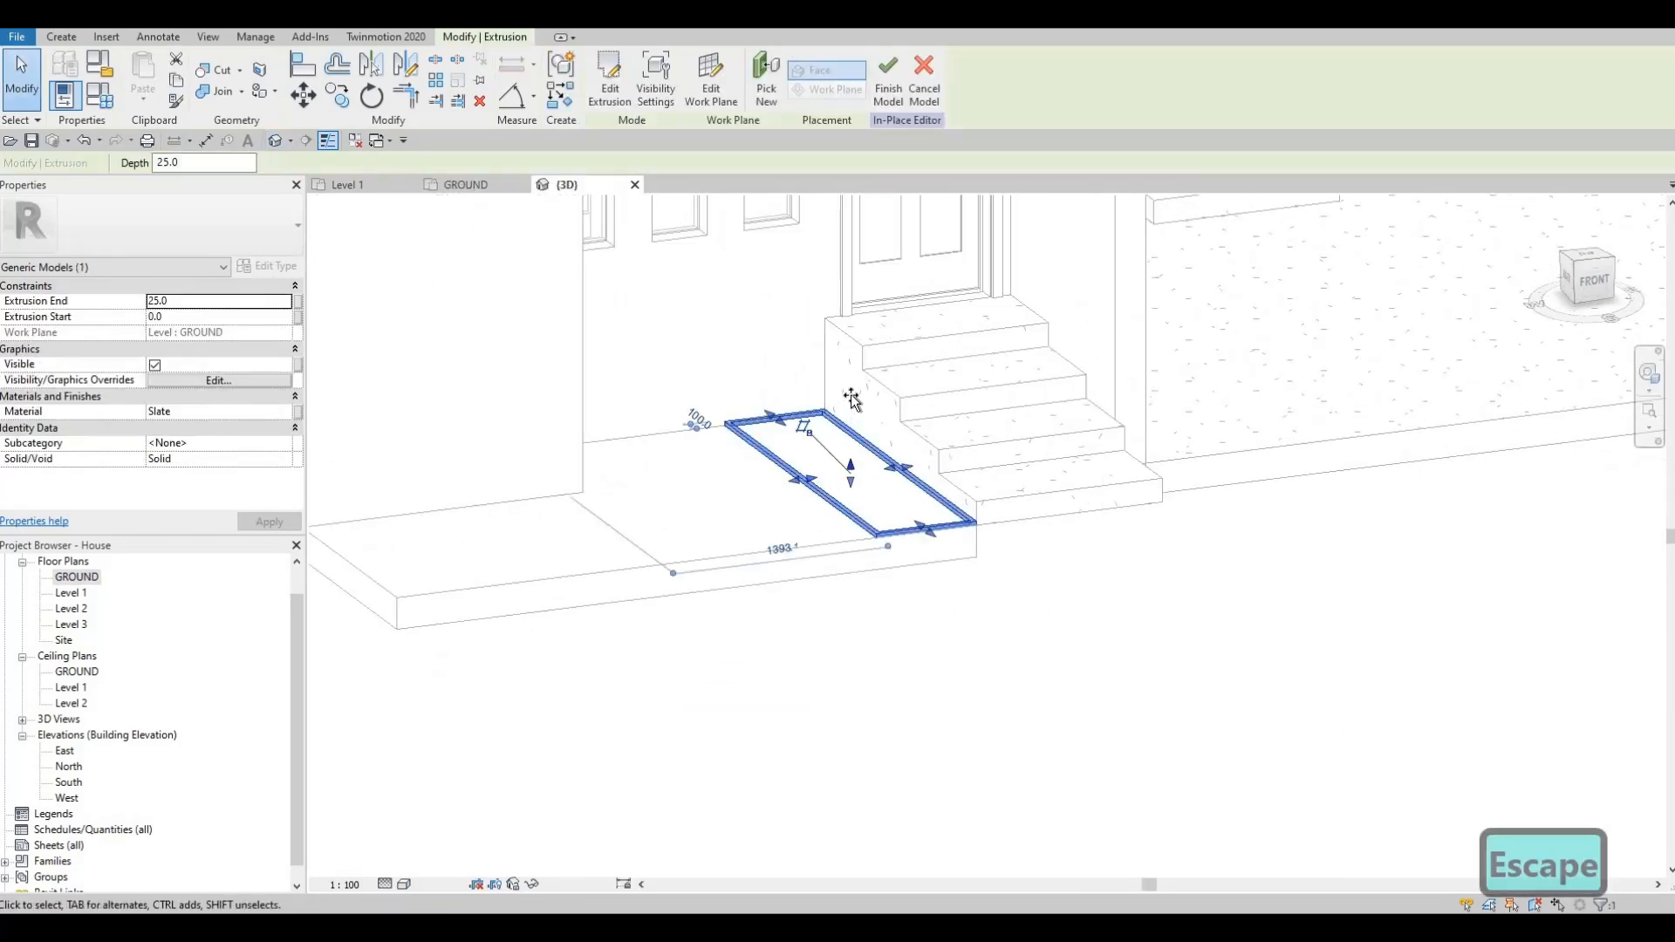
{"action": "left_click_drag", "start_coordinate": [848, 455], "coordinate": [855, 362]}
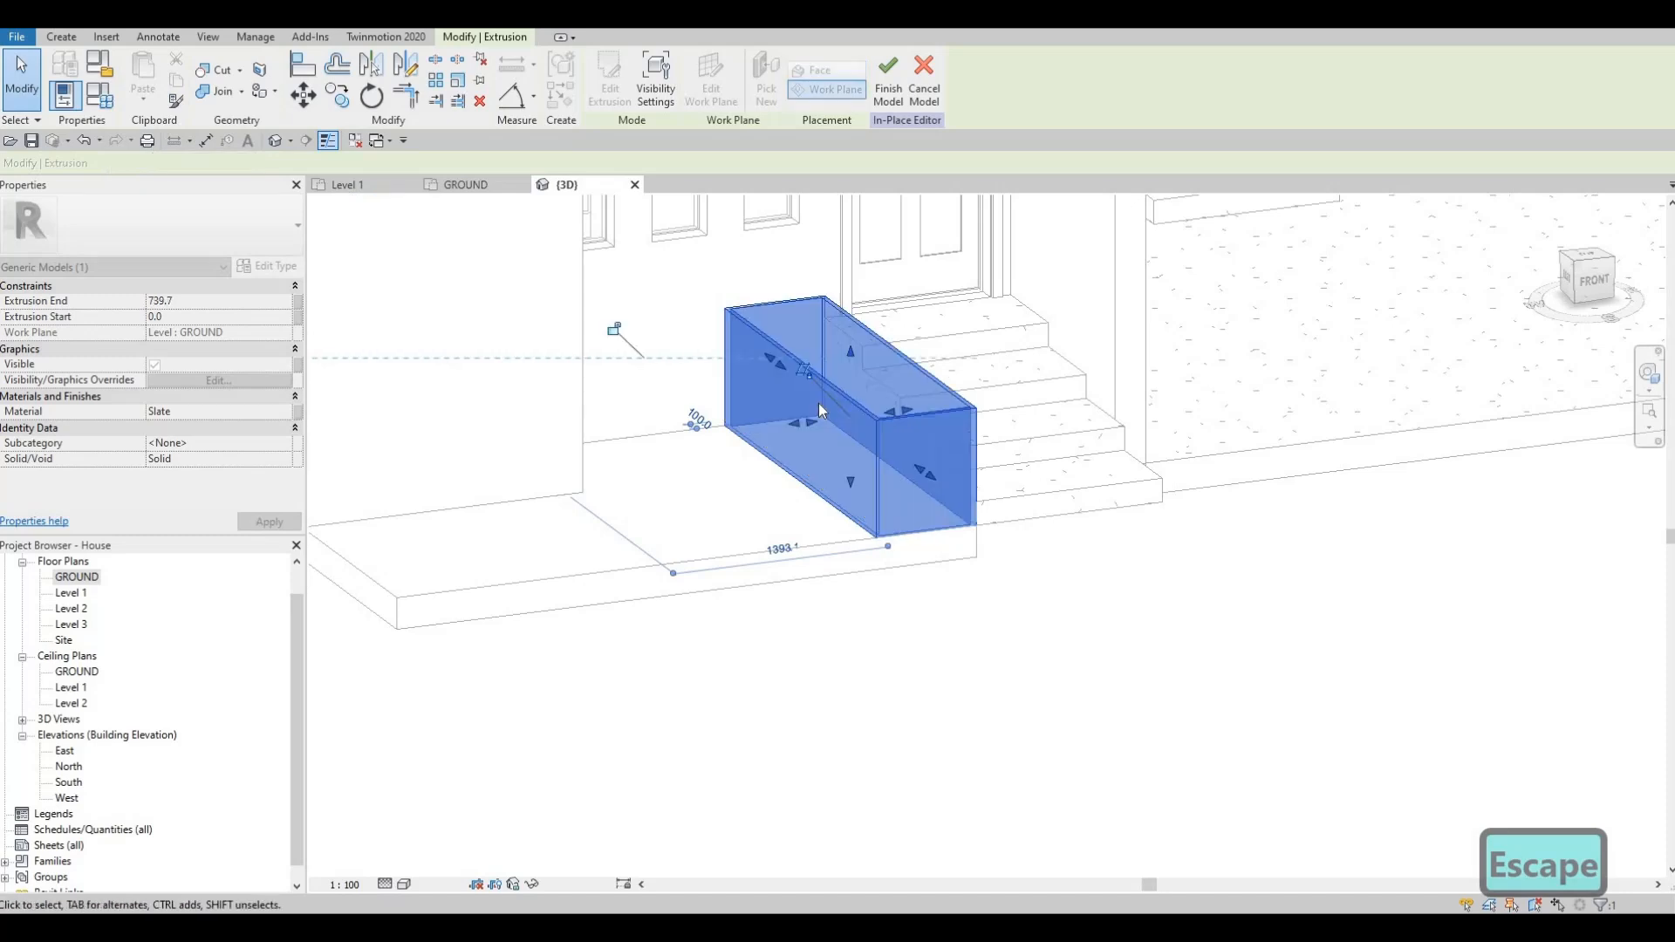
{"action": "key", "text": "Escape"}
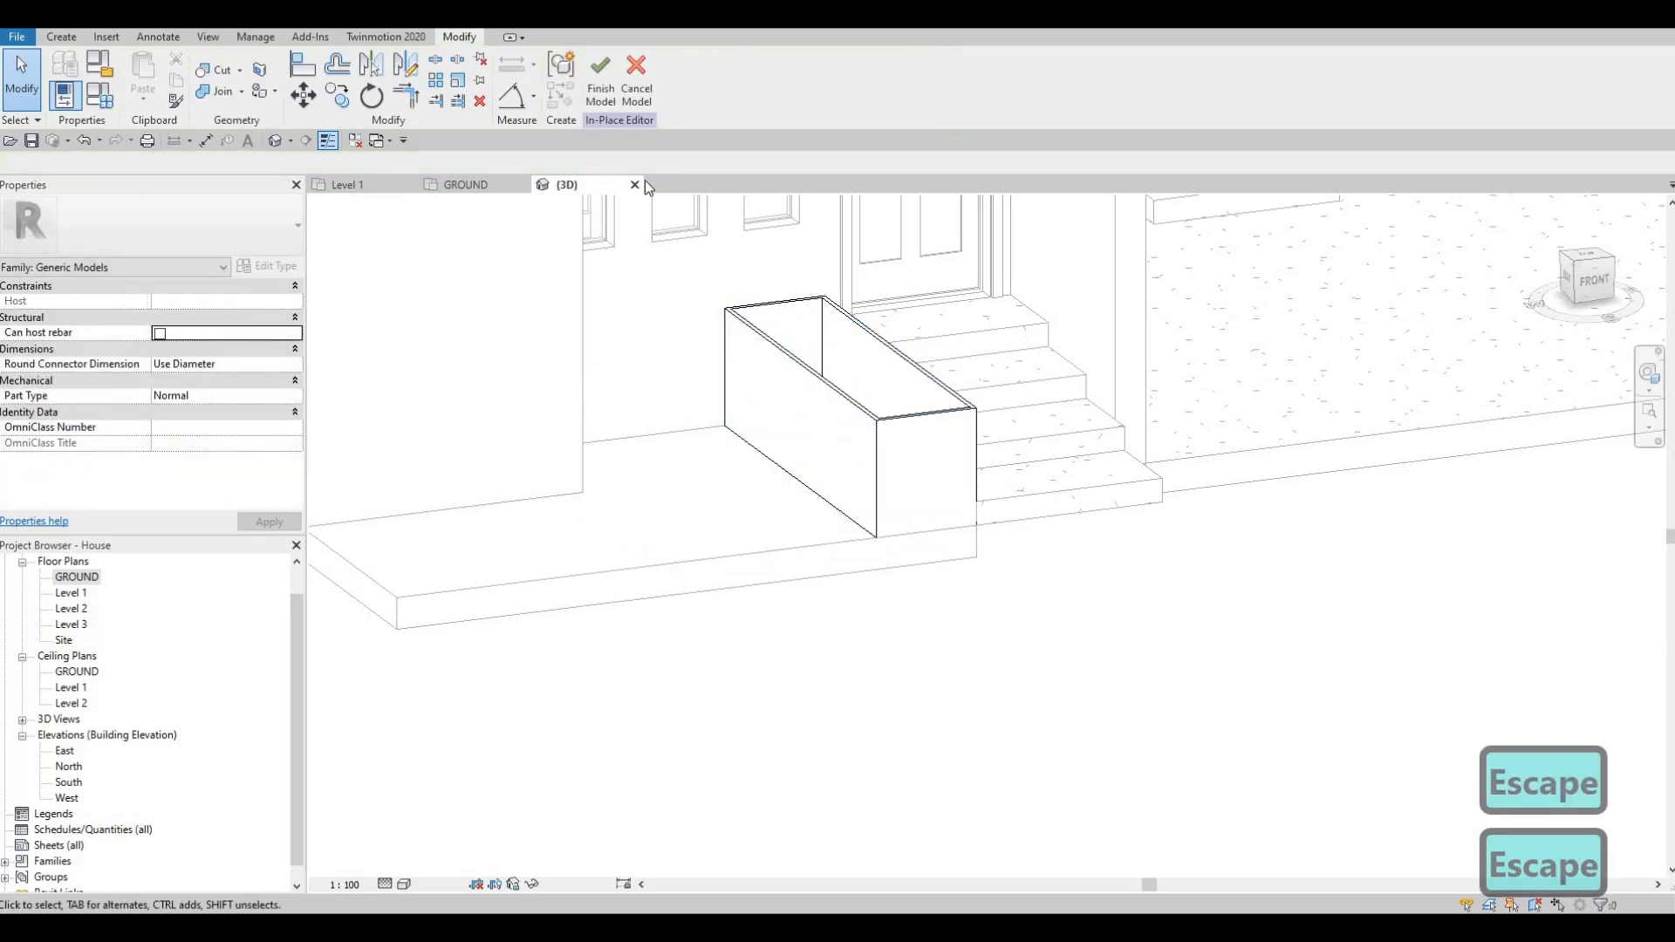
Start a second solid extrusion in the GROUND floor plan and set its material to Grass.
{"action": "double_click", "coordinate": [94, 580]}
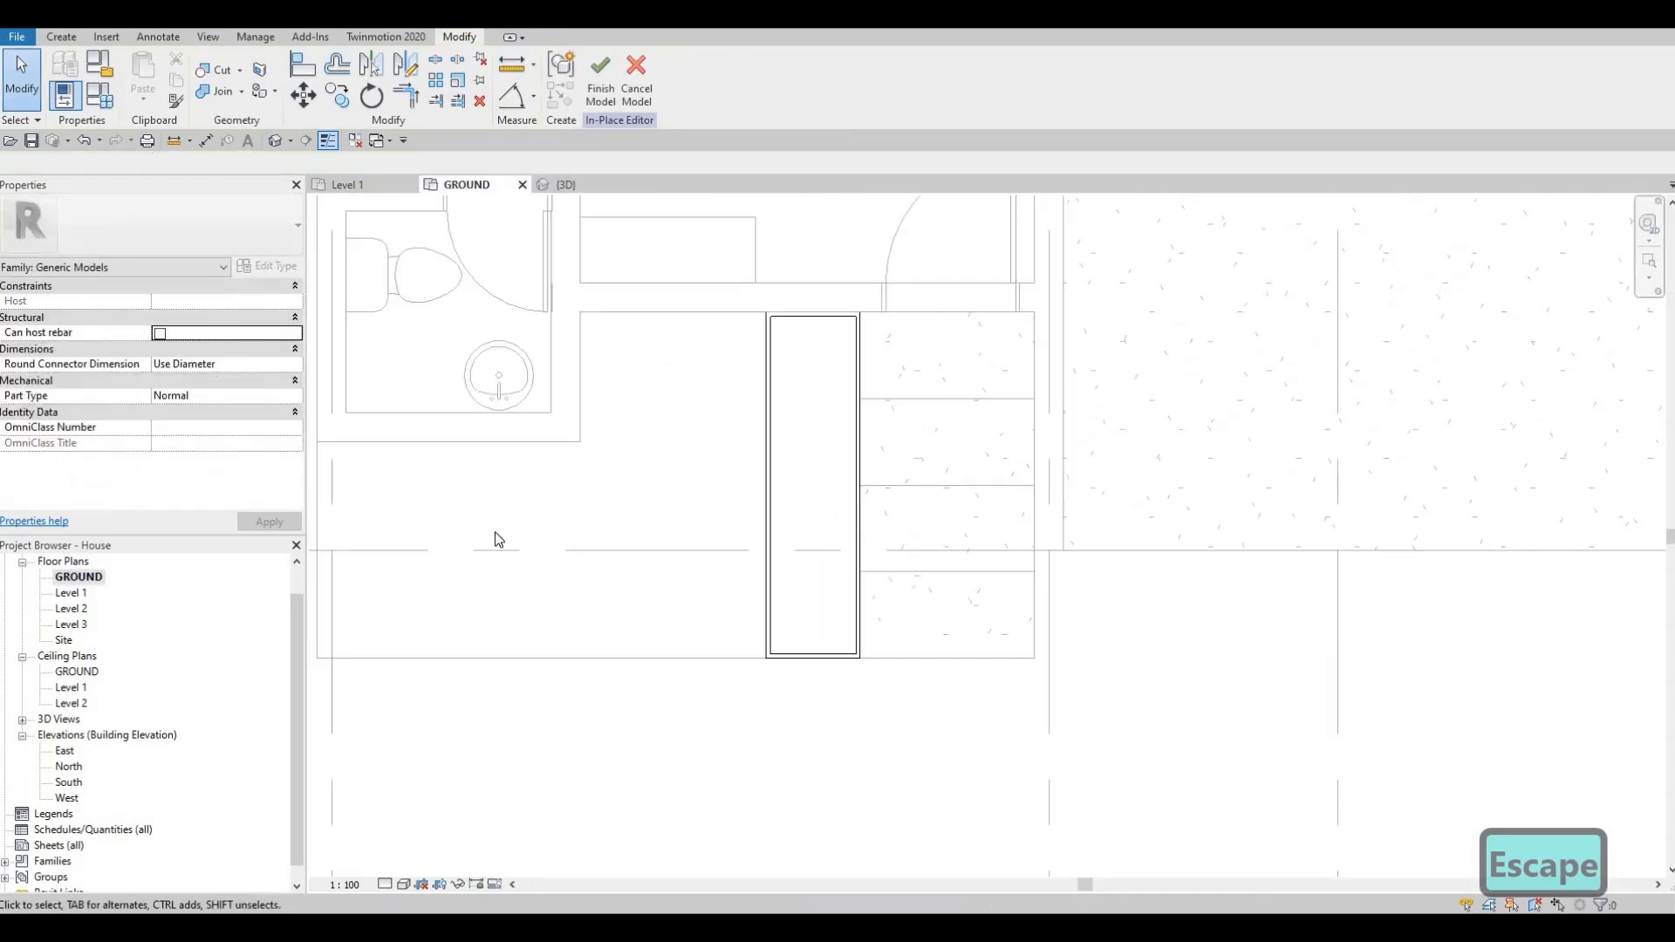
{"action": "key", "text": "Escape"}
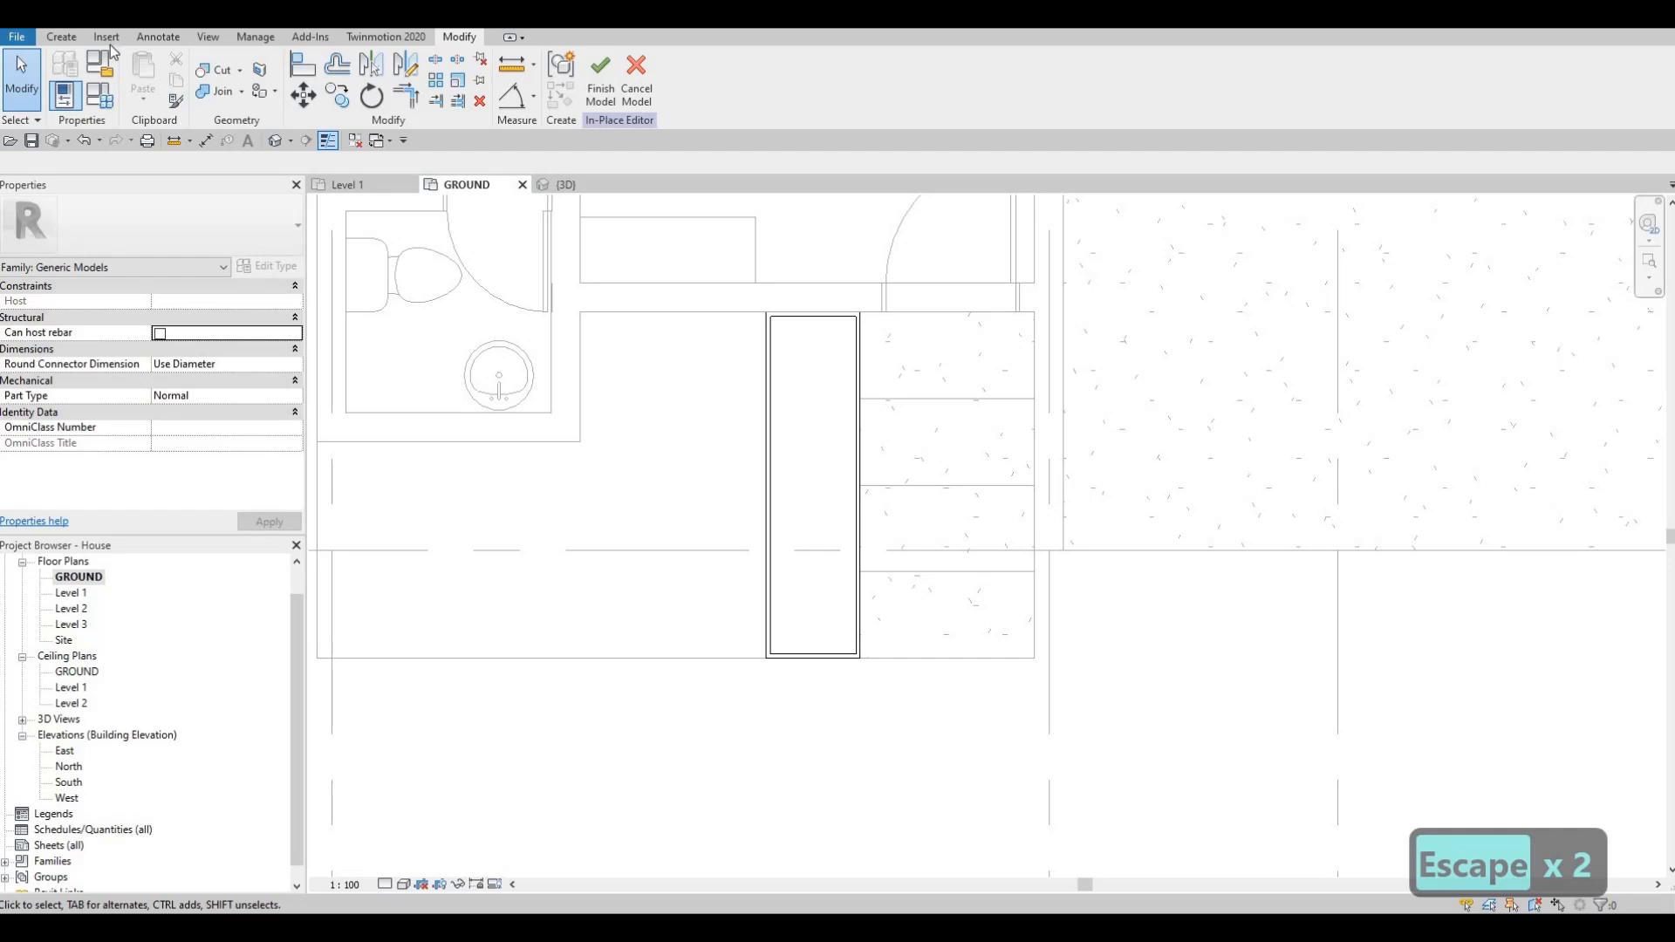
{"action": "left_click", "coordinate": [61, 37]}
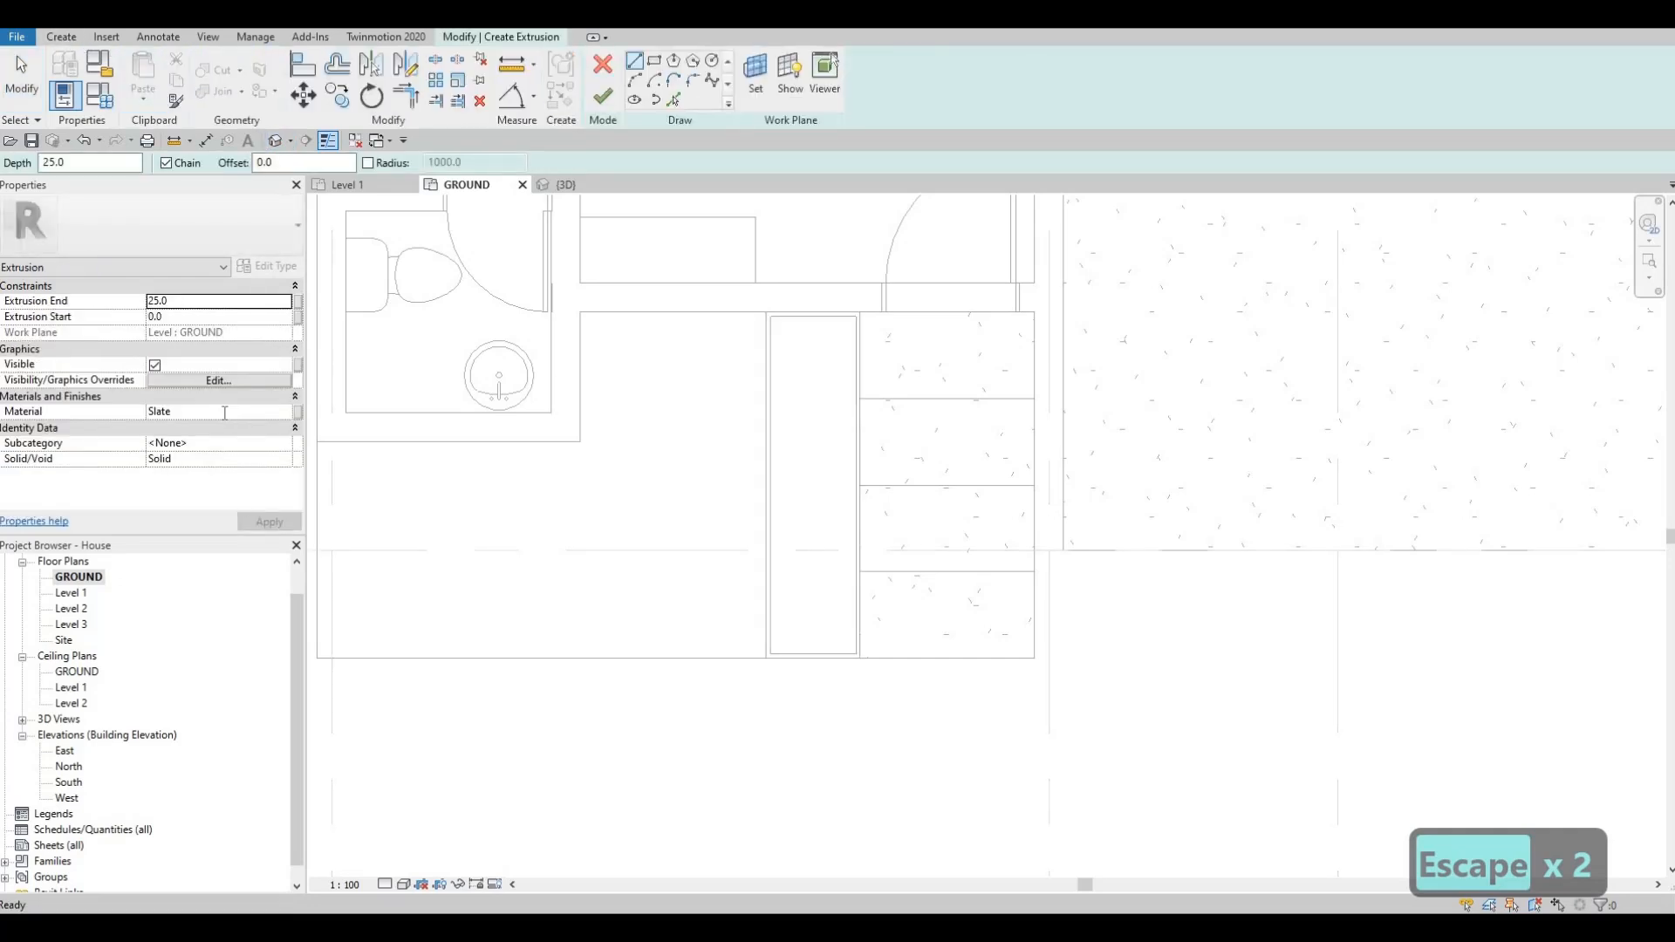
{"action": "left_click", "coordinate": [224, 413]}
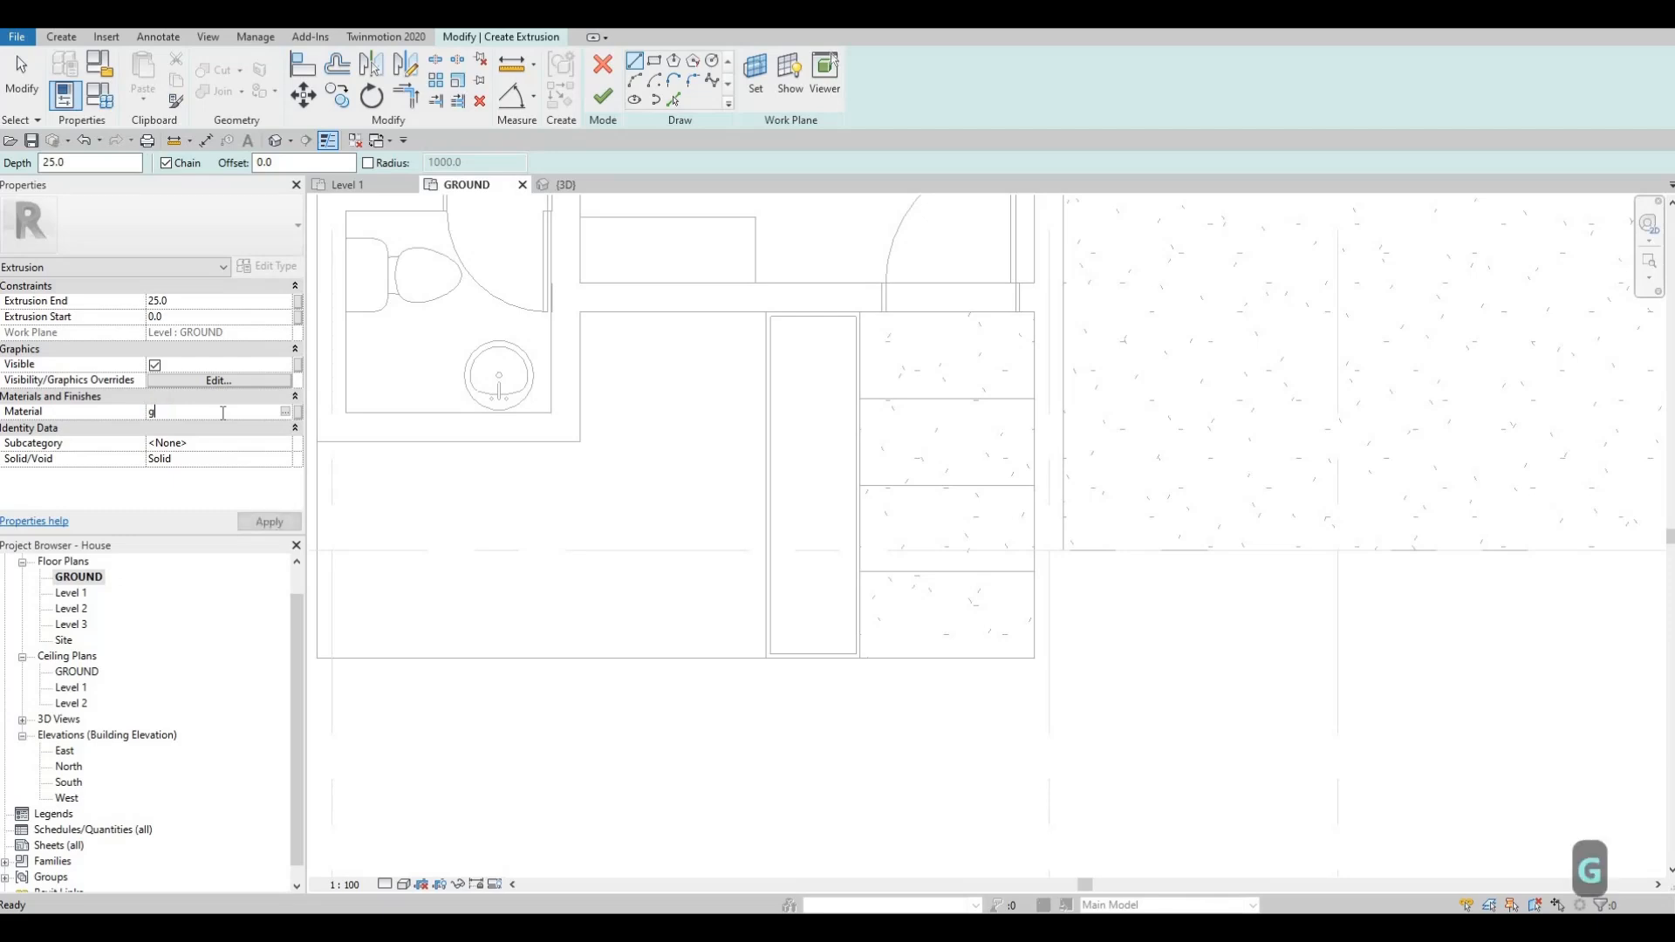
{"action": "type", "text": "gRASS"}
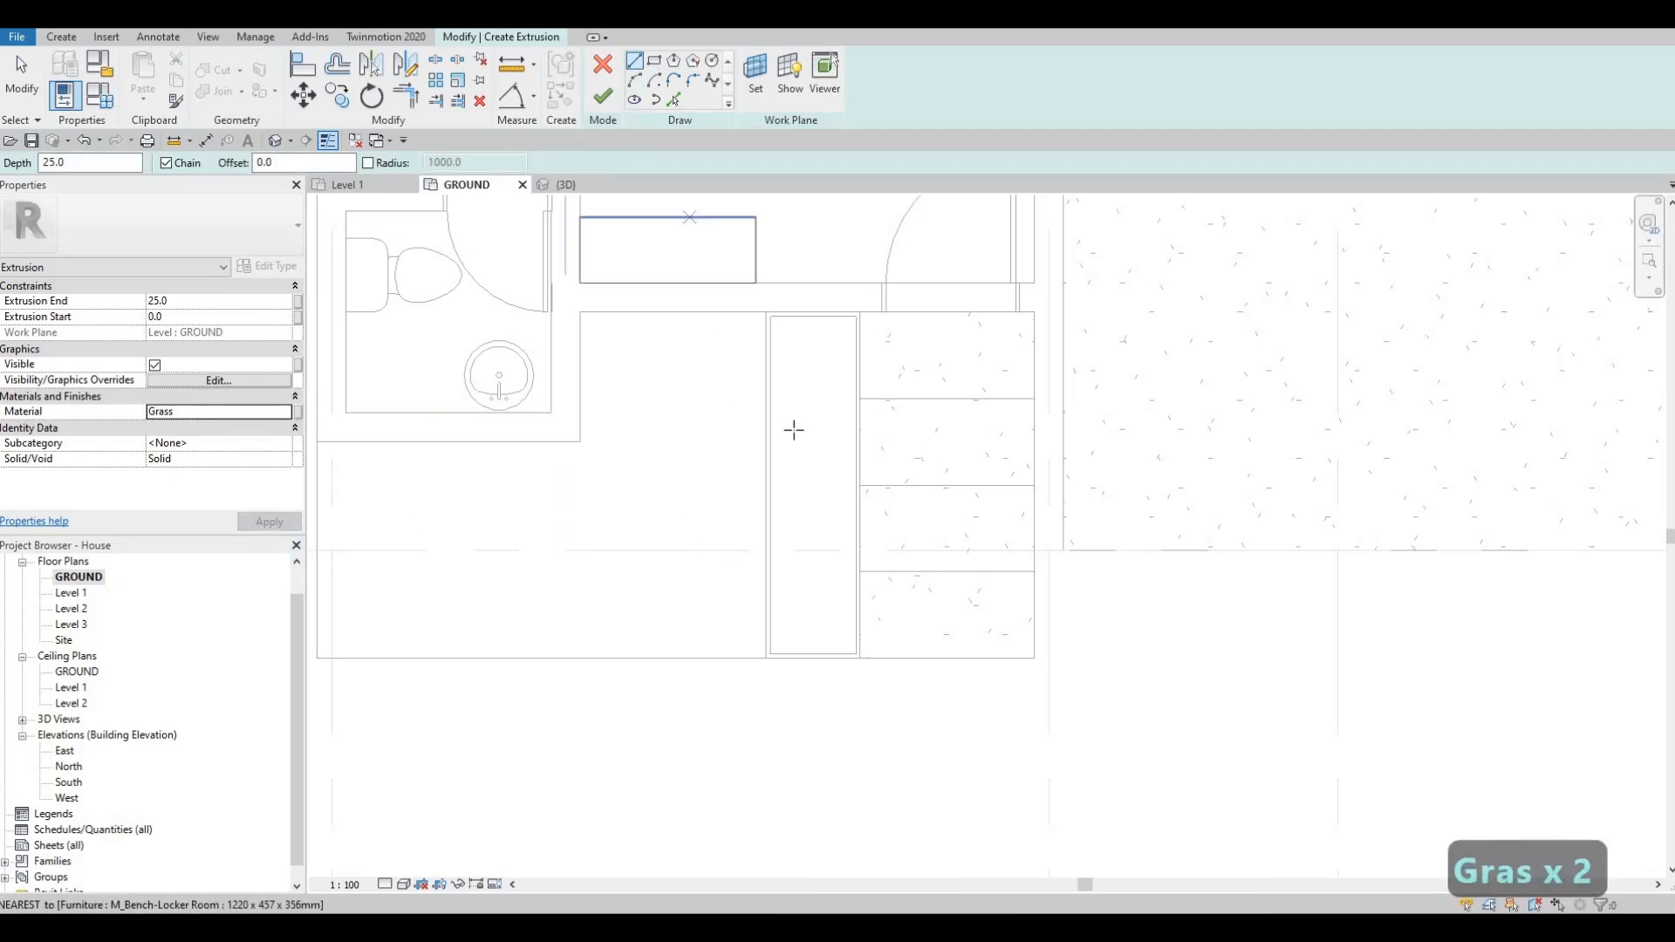
Sketch a rectangle along the slate planter's inner faces and finish it as a 25 mm grass extrusion.
{"action": "scroll", "coordinate": [789, 292], "scroll_direction": "up", "scroll_amount": 4}
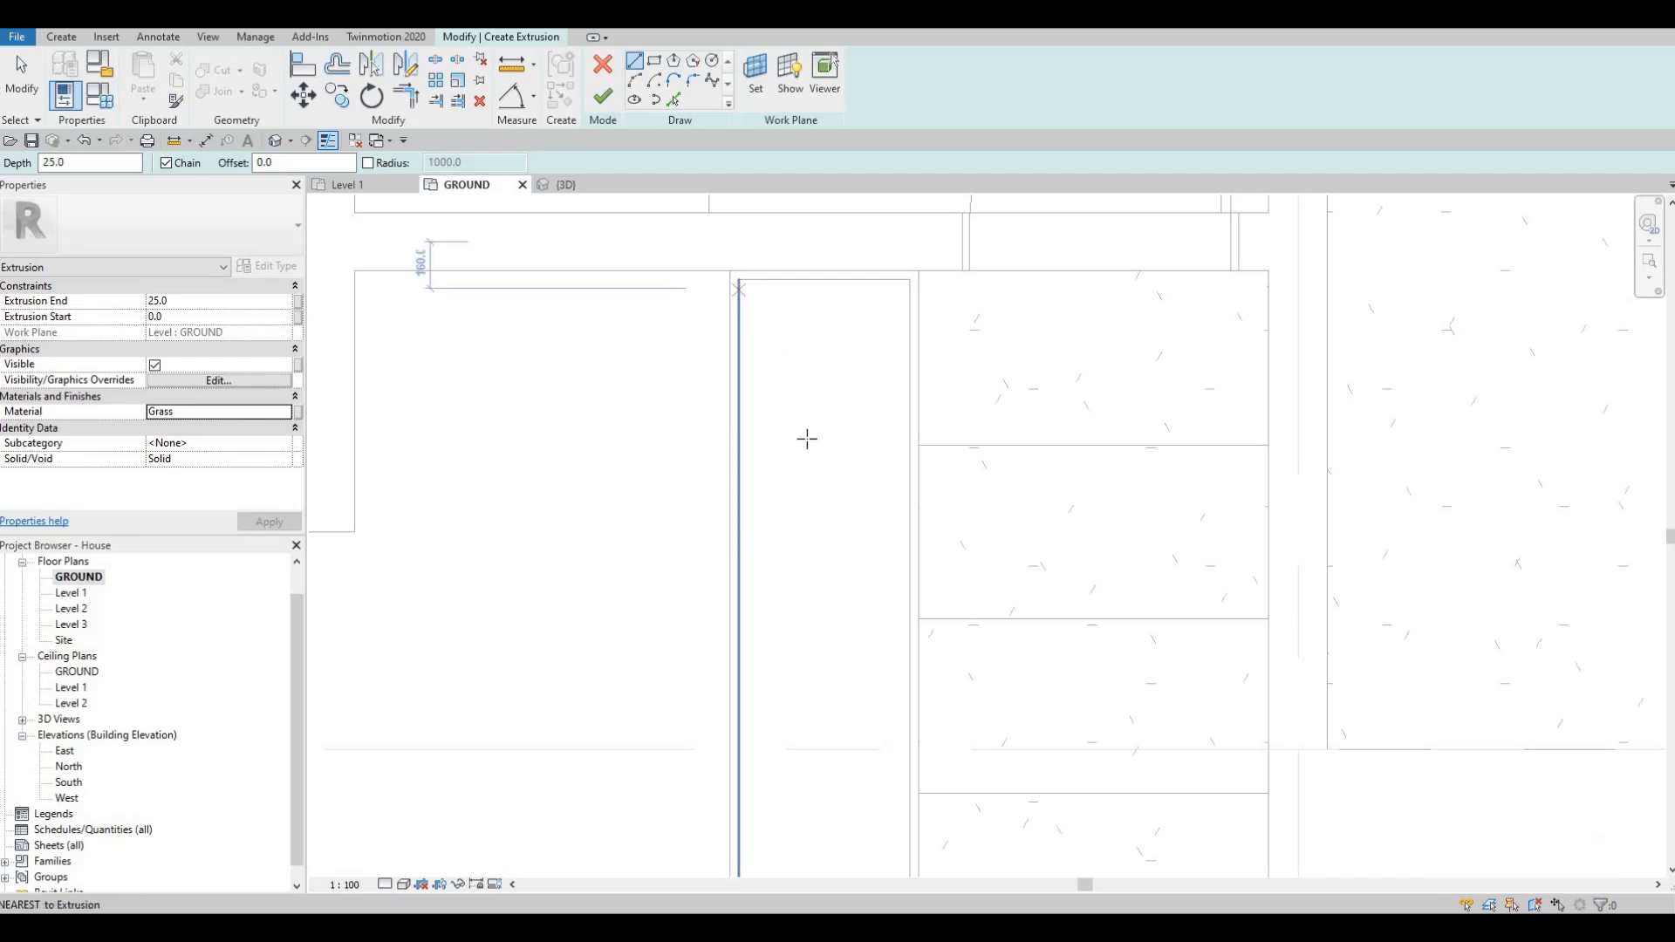
{"action": "left_click", "coordinate": [741, 281]}
{"action": "key", "text": "Escape"}
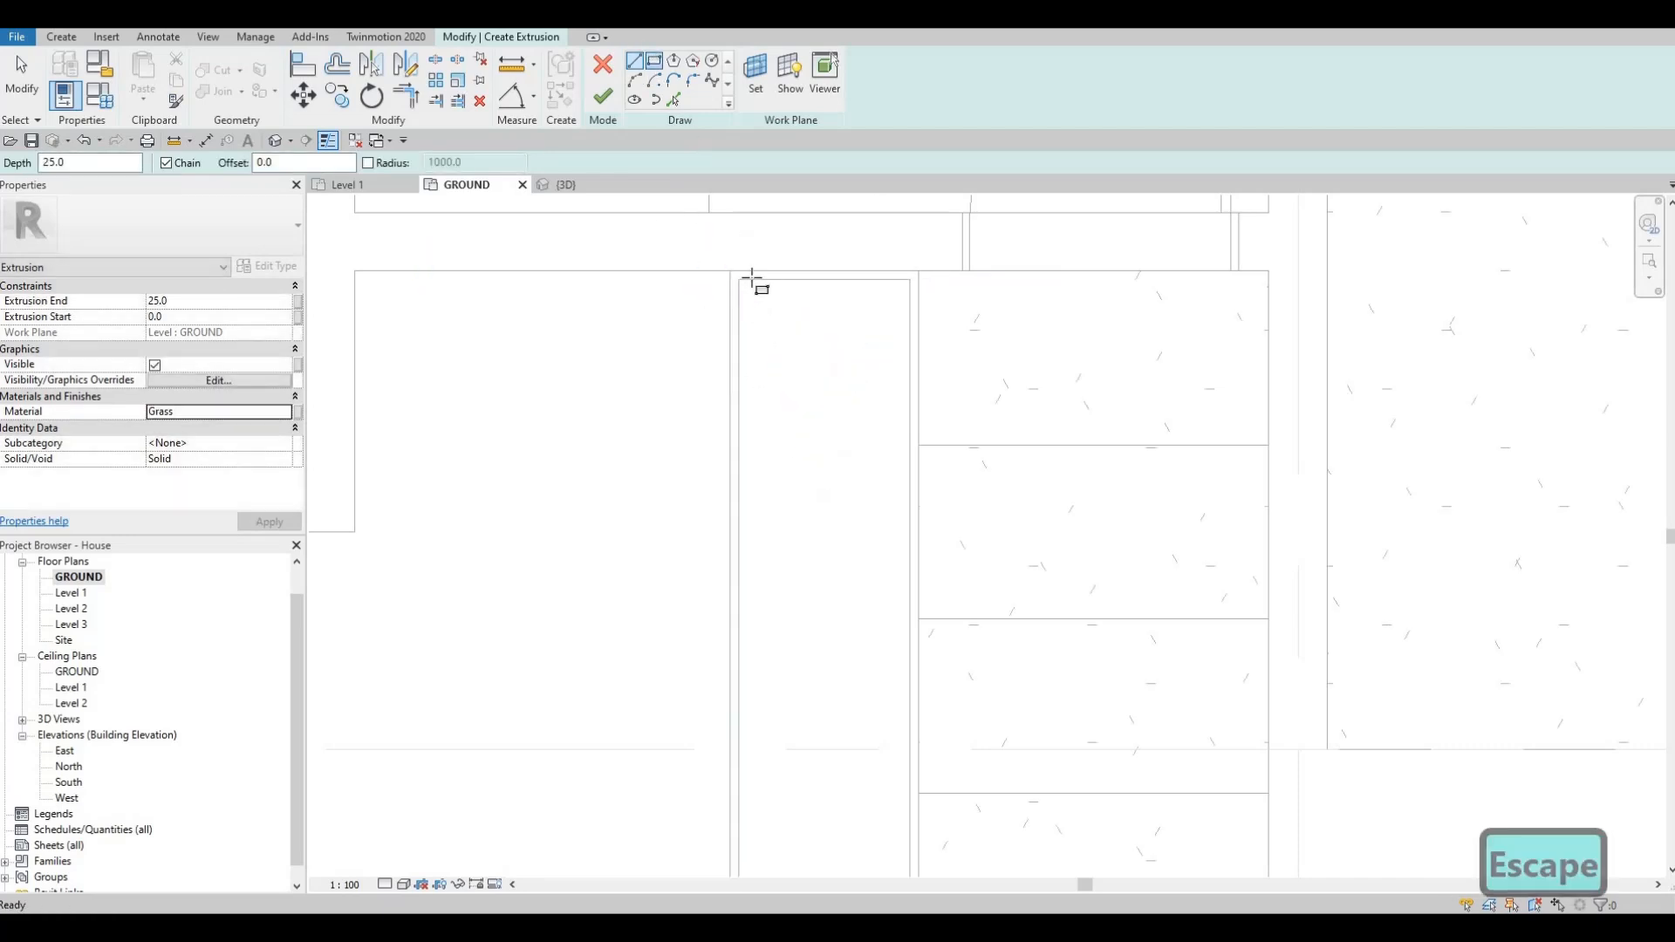
{"action": "left_click", "coordinate": [740, 280]}
{"action": "middle_click_drag", "start_coordinate": [839, 528], "coordinate": [823, 224]}
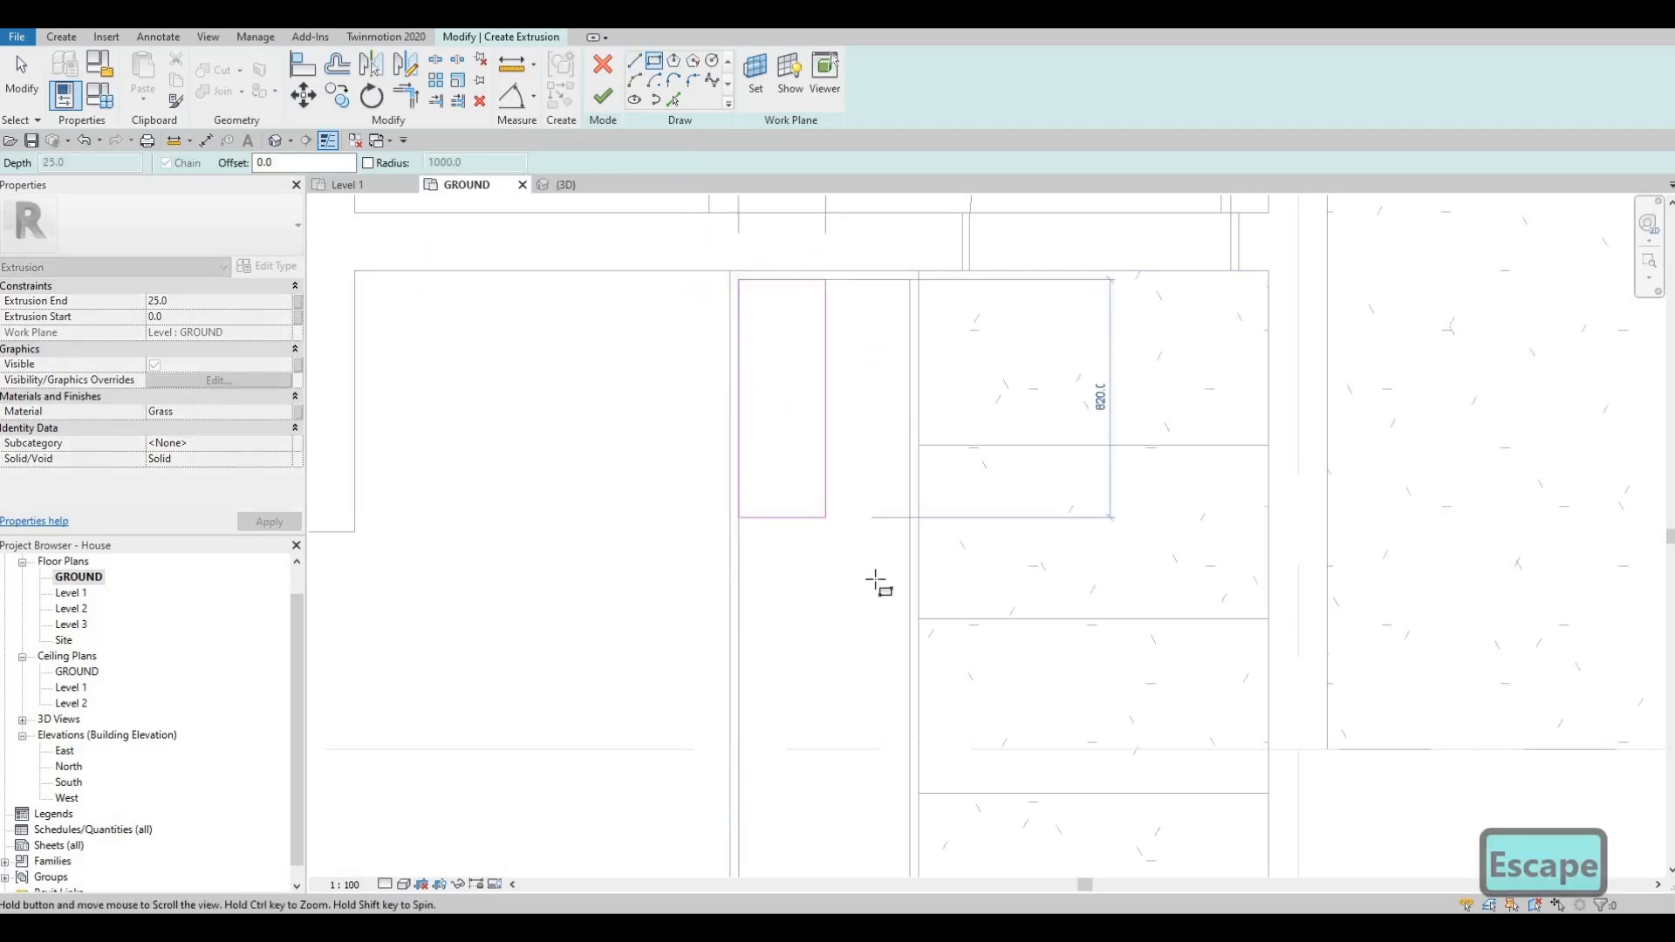
{"action": "scroll", "coordinate": [894, 645], "scroll_direction": "up", "scroll_amount": 1}
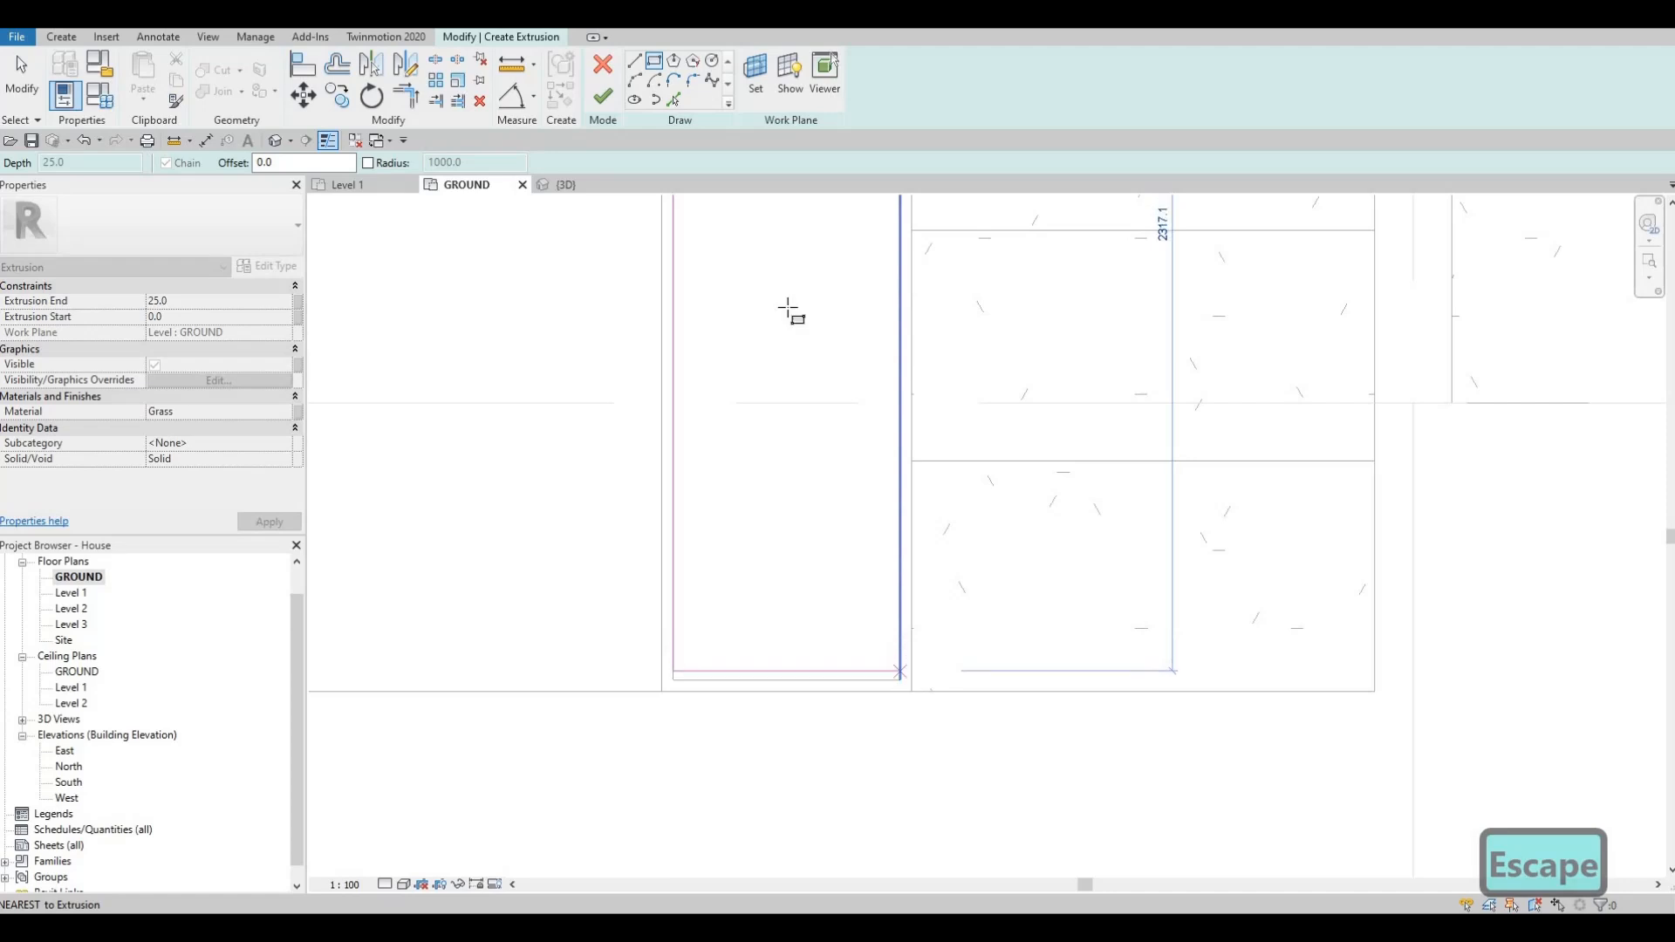
{"action": "left_click", "coordinate": [899, 677]}
{"action": "key", "text": "Escape"}
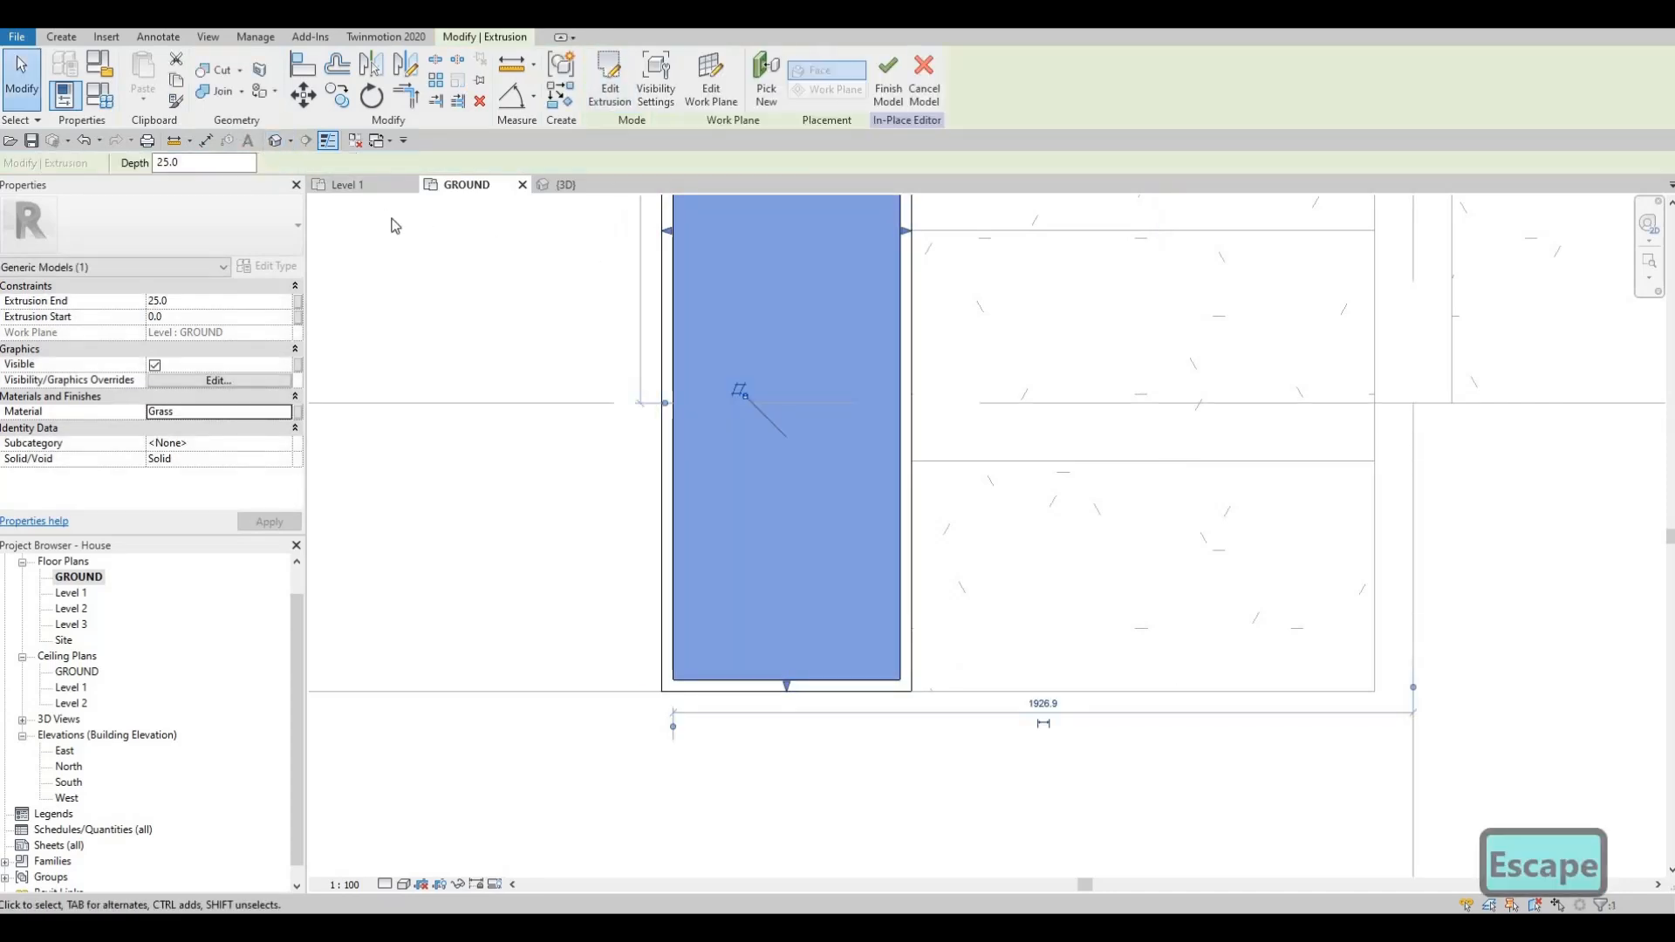
Raise the grass extrusion's top to just below the planter's rim in the 3D view and finish the in-place model.
{"action": "middle_click_drag", "start_coordinate": [699, 676], "coordinate": [785, 541], "text": "shift"}
{"action": "left_click", "coordinate": [773, 708]}
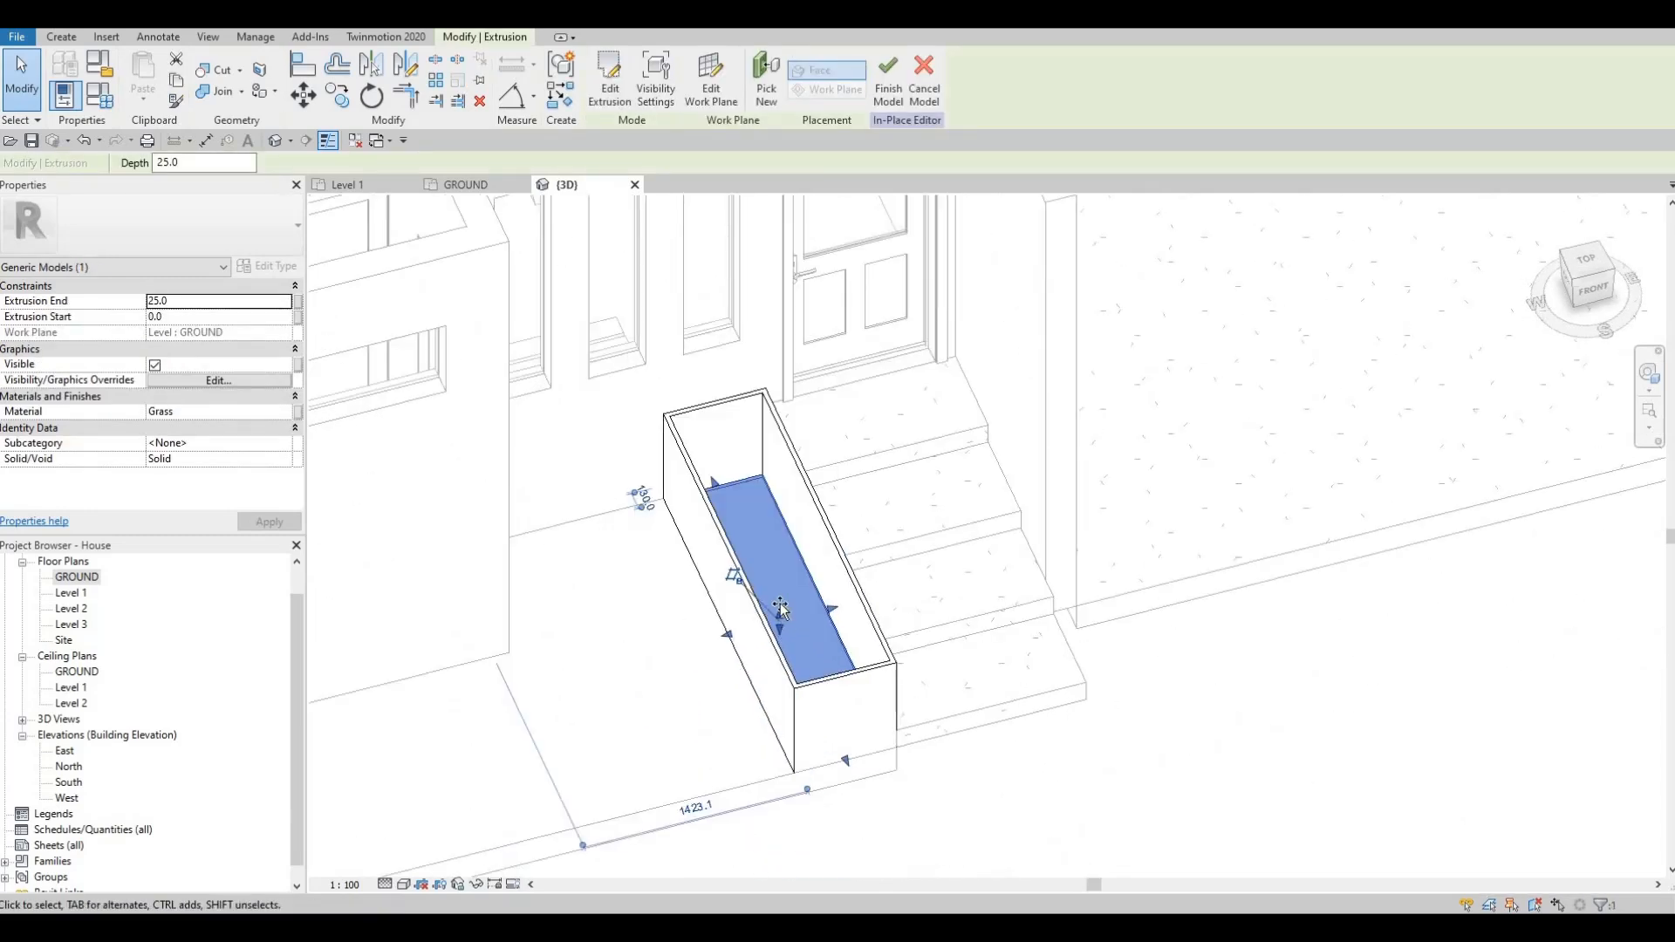
{"action": "left_click_drag", "start_coordinate": [785, 541], "coordinate": [782, 457]}
{"action": "key", "text": "Escape"}
{"action": "mouse_move", "coordinate": [782, 457]}
{"action": "middle_mouse_down"}
{"action": "mouse_move", "coordinate": [785, 404]}
{"action": "mouse_move", "coordinate": [773, 484]}
{"action": "middle_mouse_up"}
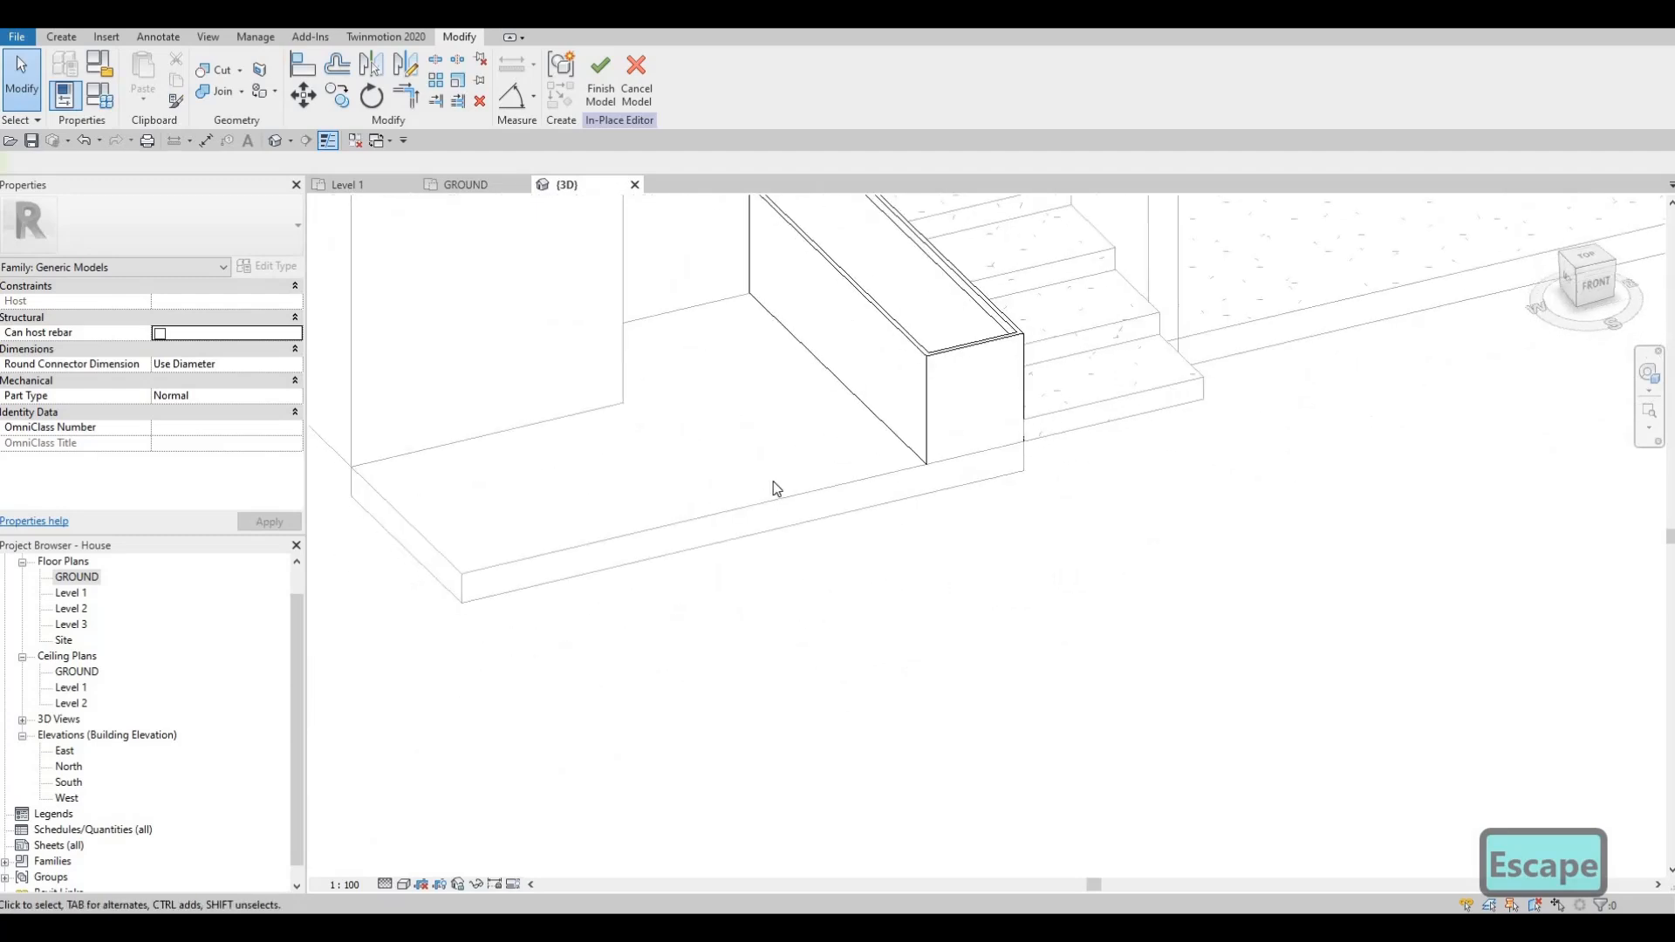
{"action": "middle_click_drag", "start_coordinate": [789, 427], "coordinate": [782, 507]}
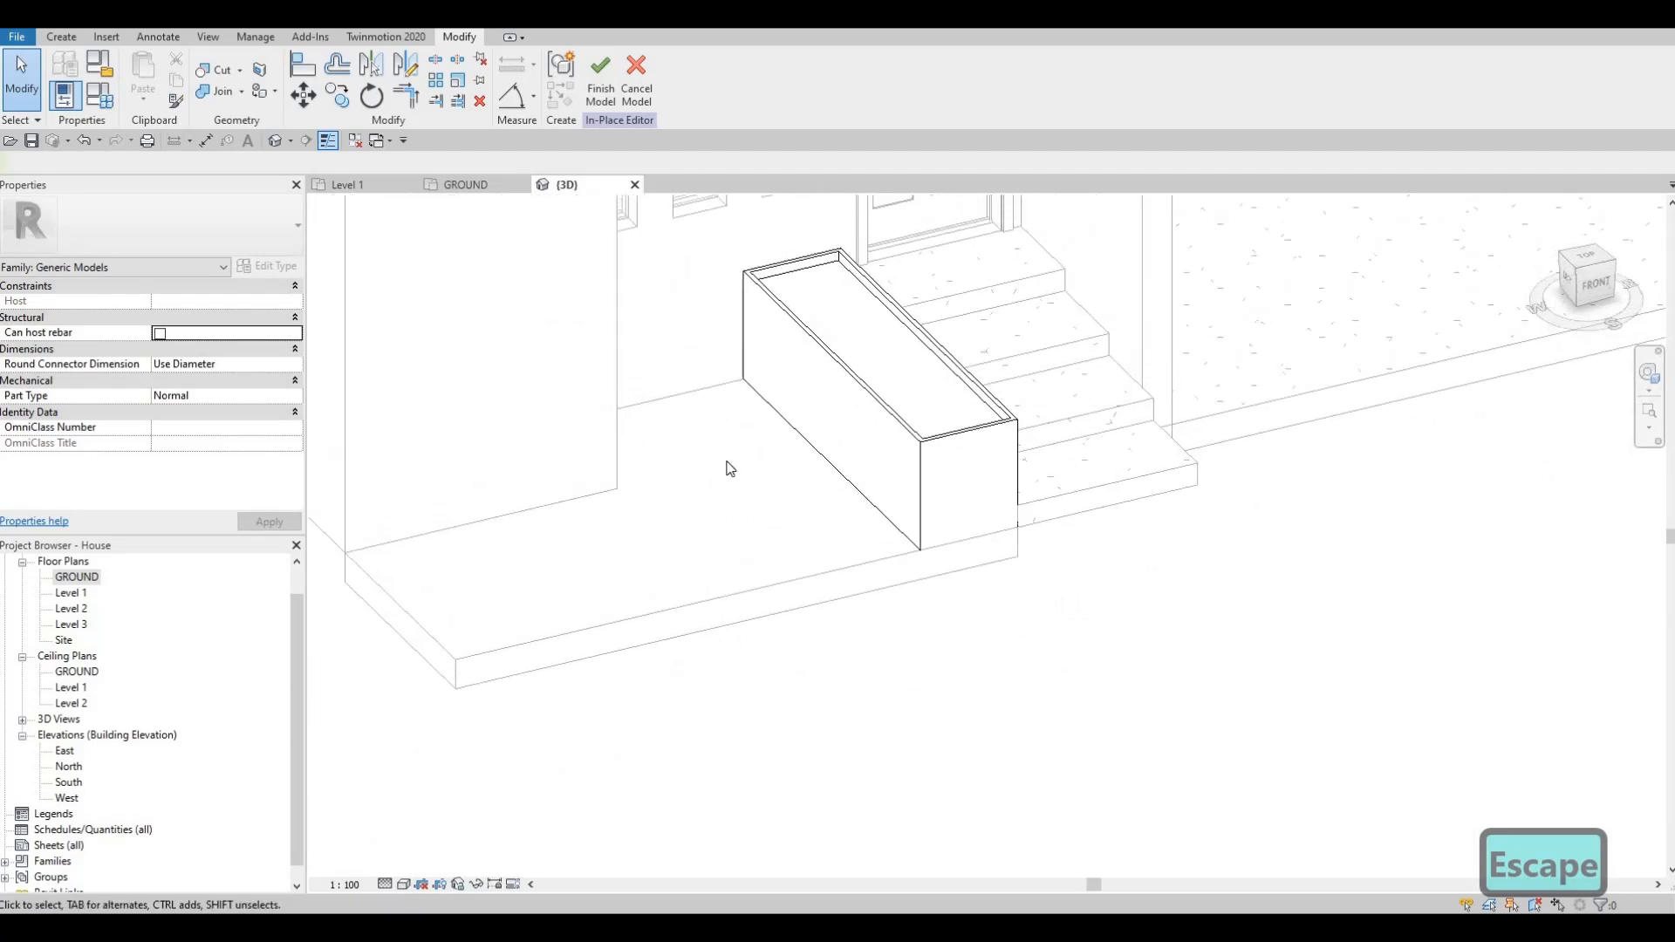
{"action": "scroll", "coordinate": [731, 469], "scroll_direction": "down", "scroll_amount": 2}
{"action": "left_click", "coordinate": [789, 476]}
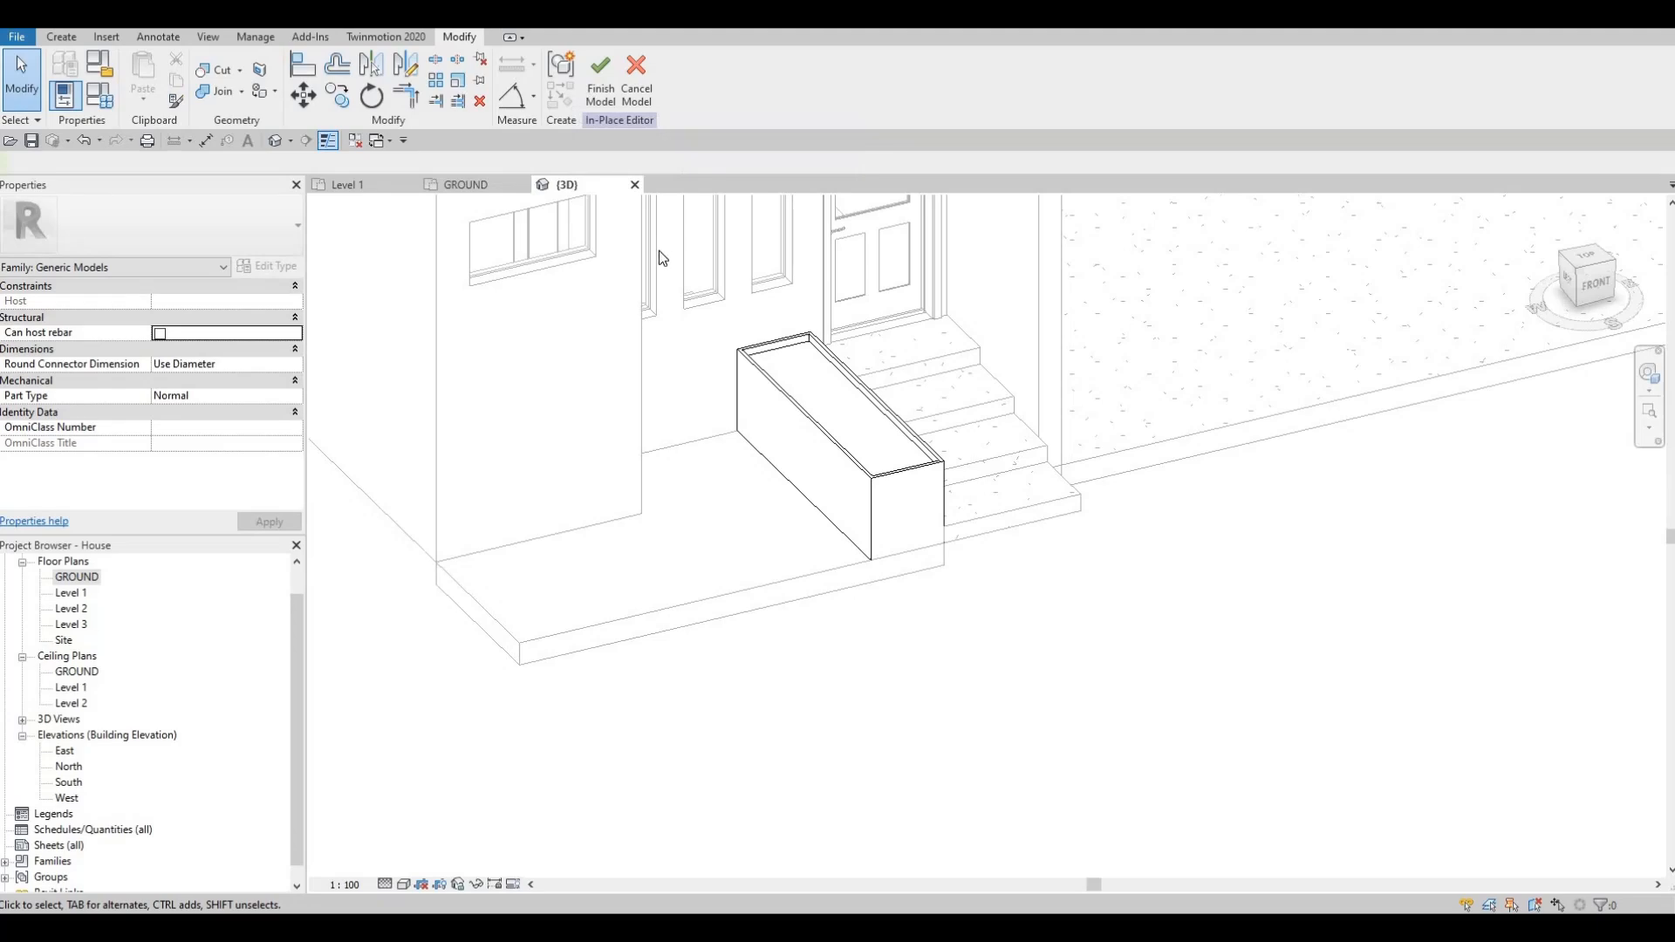
{"action": "middle_click_drag", "start_coordinate": [673, 224], "coordinate": [679, 197], "text": "shift"}
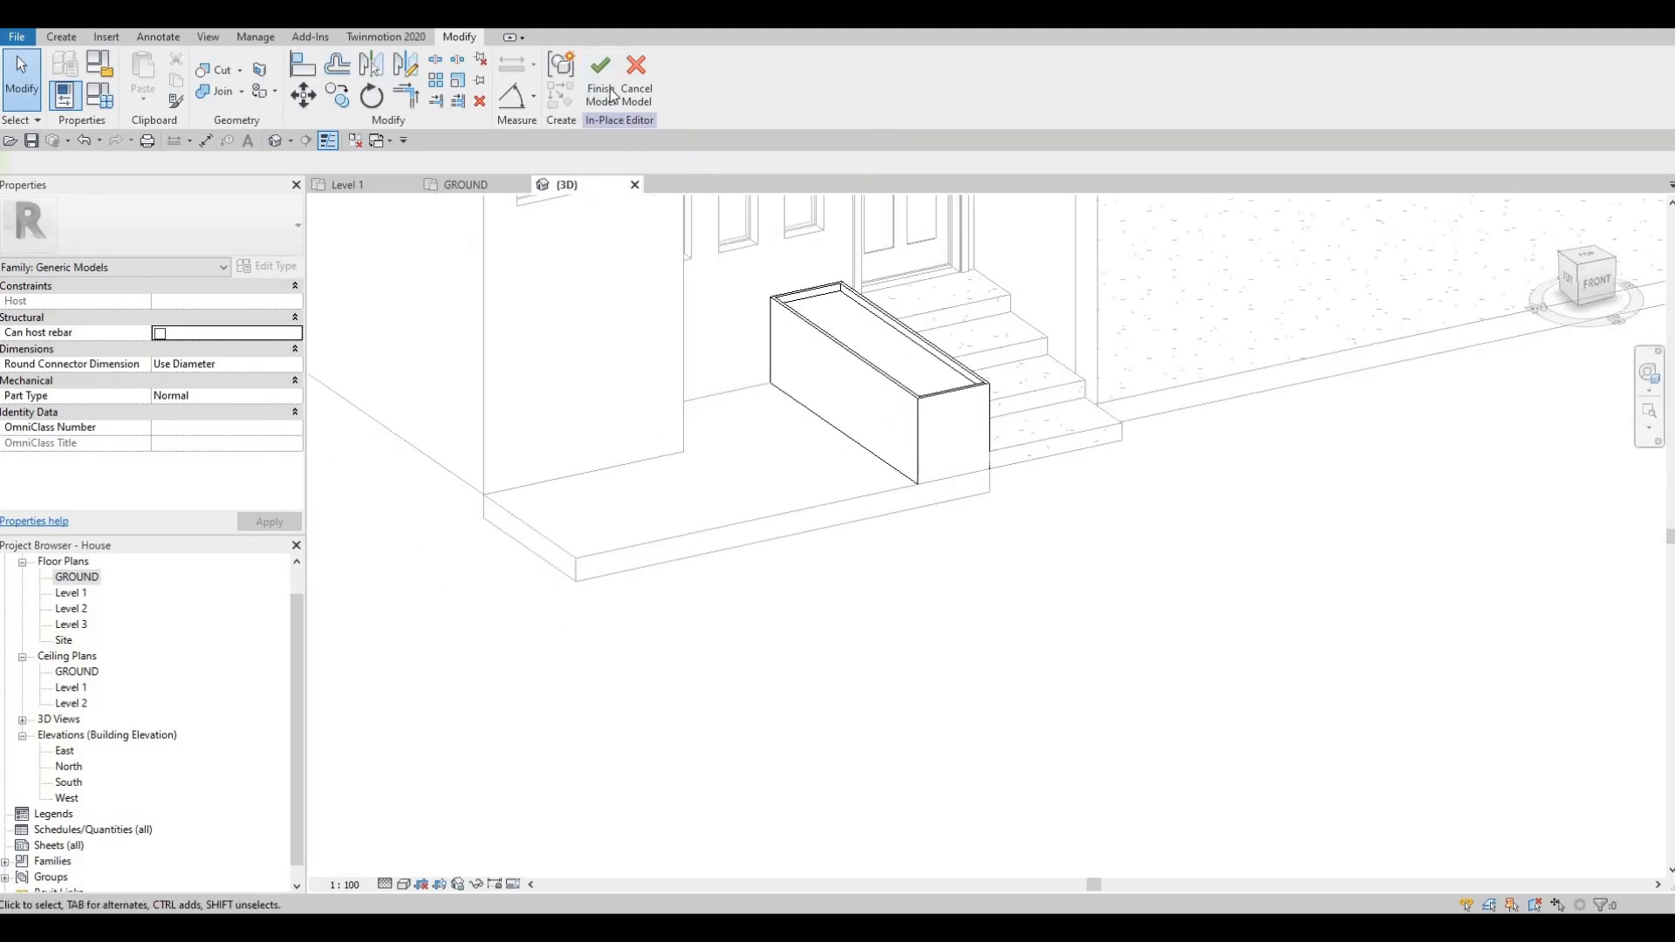
{"action": "left_click", "coordinate": [611, 94]}
Examine the planter, the entrance stairs and the exterior wall between the two front floors from several angles in 3D.
{"action": "scroll", "coordinate": [759, 305], "scroll_direction": "down", "scroll_amount": 2}
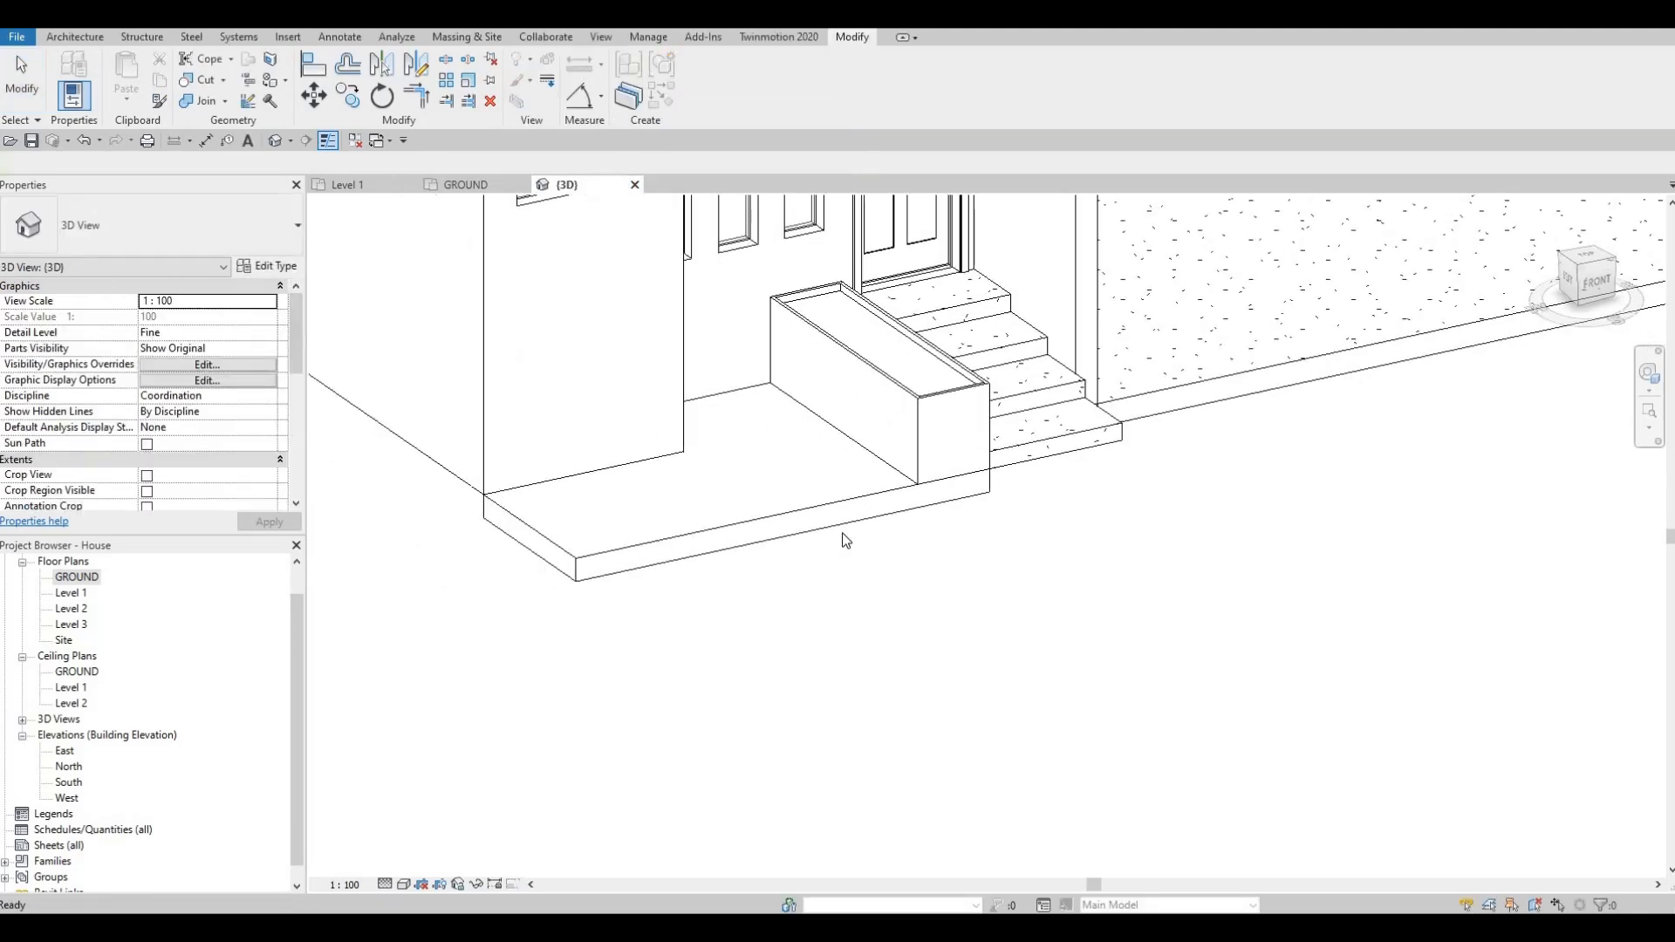
{"action": "scroll", "coordinate": [1010, 567], "scroll_direction": "down", "scroll_amount": 2}
{"action": "scroll", "coordinate": [1010, 567], "scroll_direction": "down", "scroll_amount": 2}
{"action": "key", "text": "Escape"}
{"action": "middle_click_drag", "start_coordinate": [905, 617], "coordinate": [1012, 349], "text": "shift"}
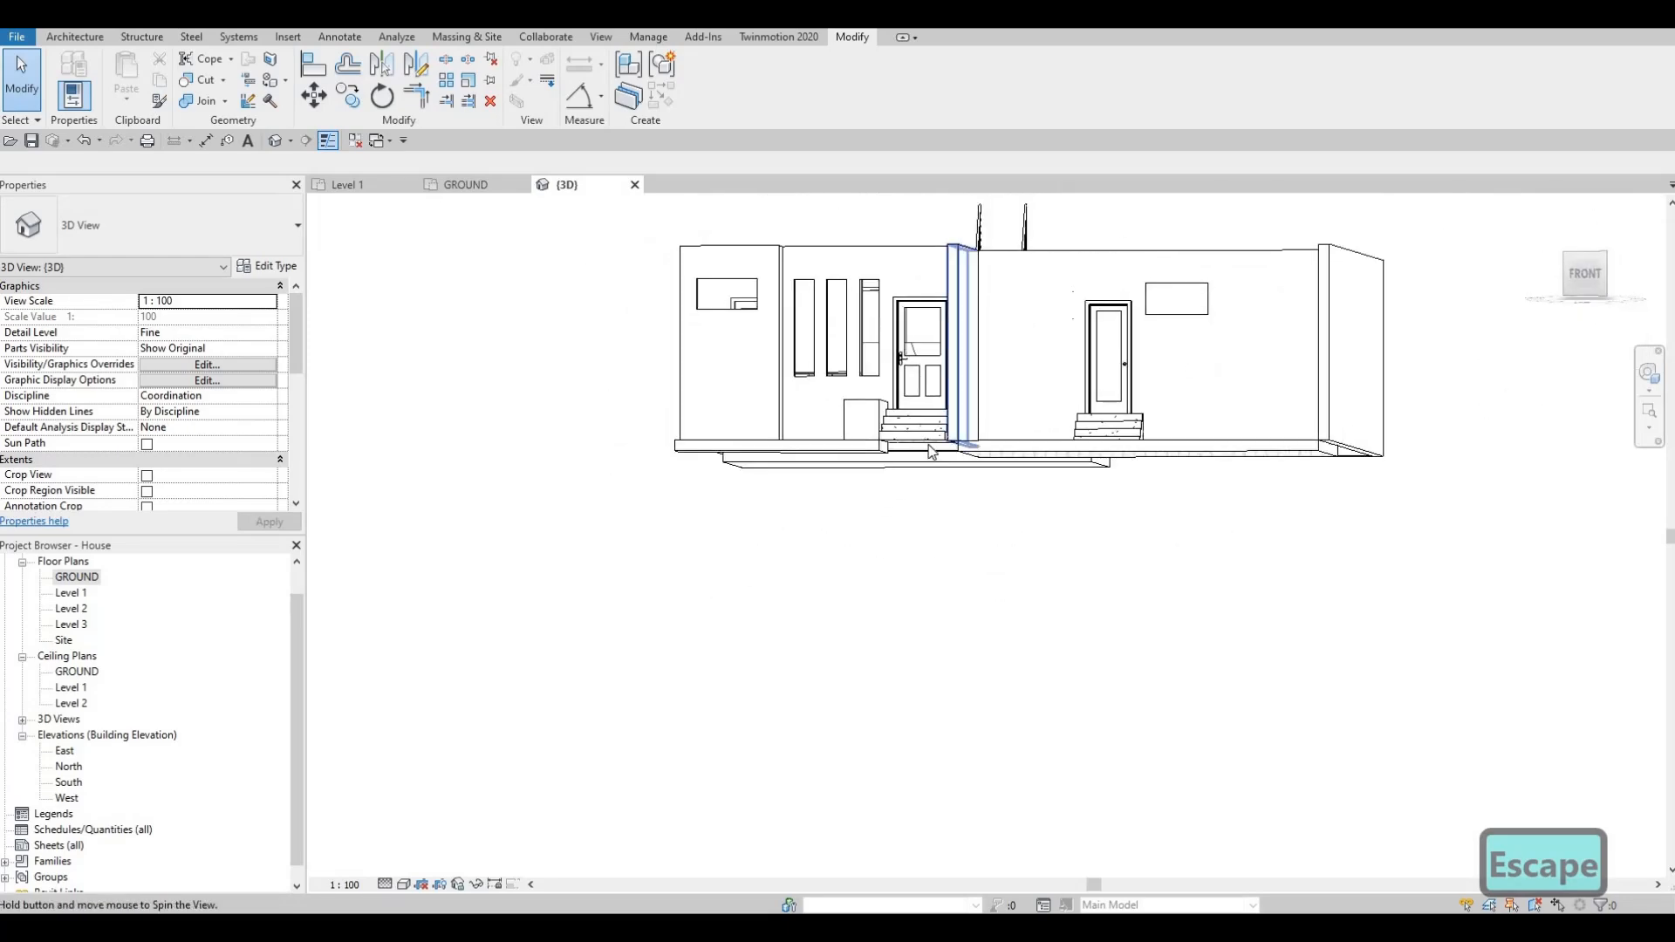
{"action": "middle_click_drag", "start_coordinate": [931, 451], "coordinate": [951, 471], "text": "shift"}
{"action": "scroll", "coordinate": [968, 480], "scroll_direction": "up", "scroll_amount": 3}
{"action": "left_click", "coordinate": [976, 480]}
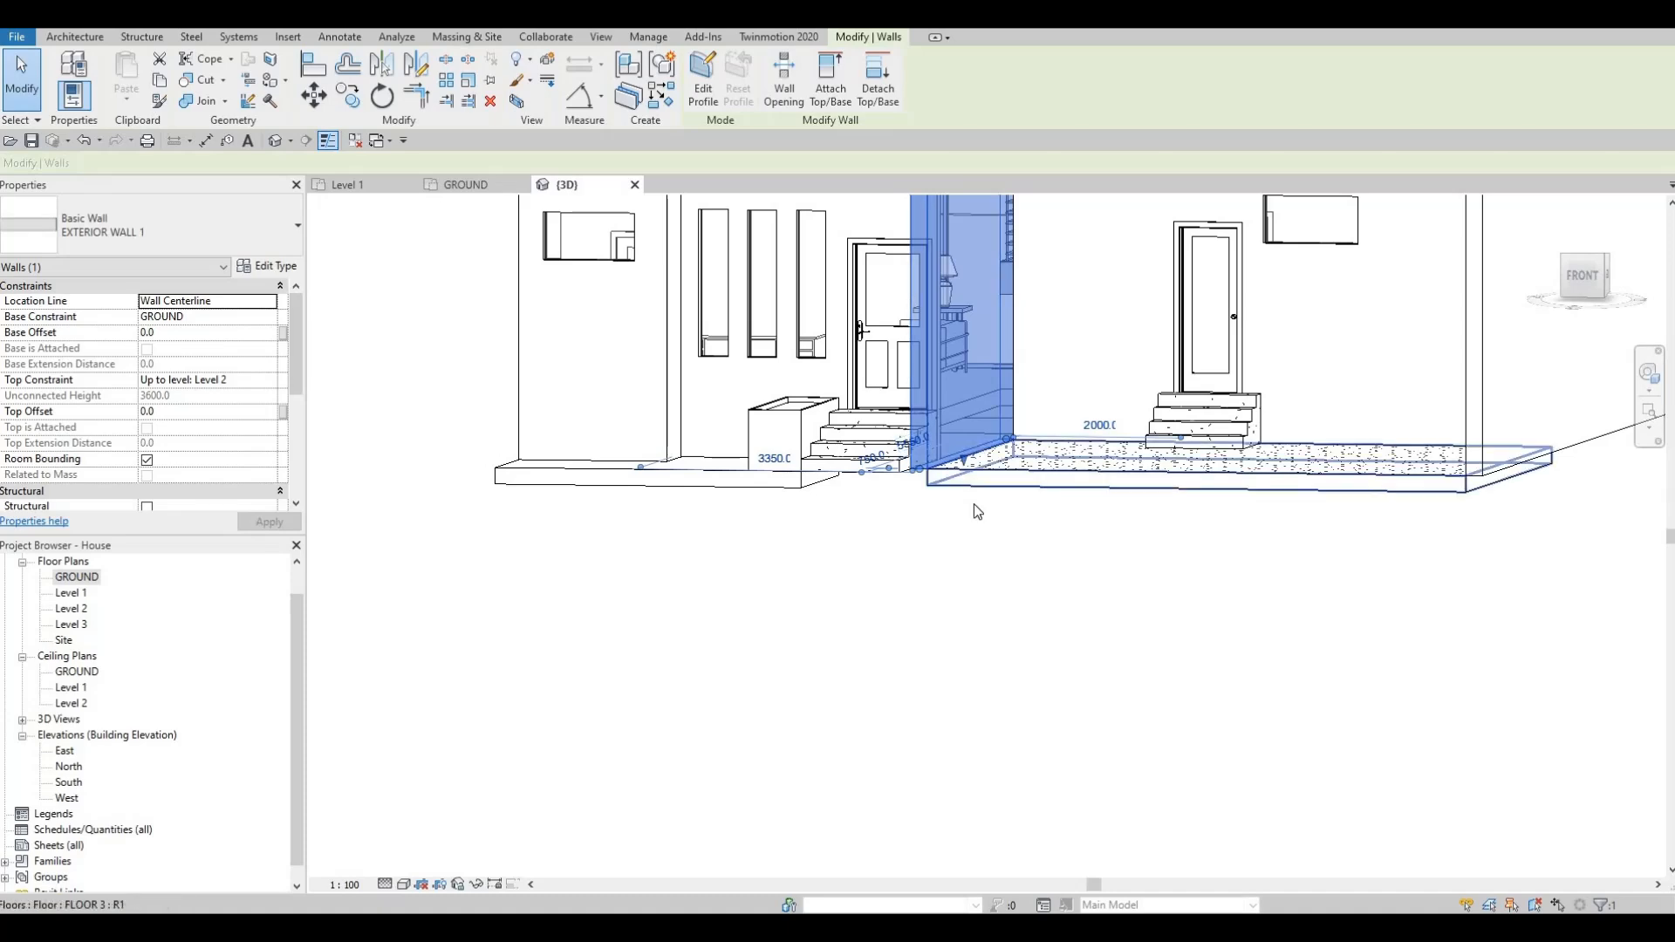
{"action": "scroll", "coordinate": [966, 503], "scroll_direction": "down", "scroll_amount": 2}
{"action": "middle_click_drag", "start_coordinate": [991, 671], "coordinate": [908, 565]}
{"action": "key", "text": "Escape"}
{"action": "middle_click_drag", "start_coordinate": [870, 670], "coordinate": [1040, 451], "text": "shift"}
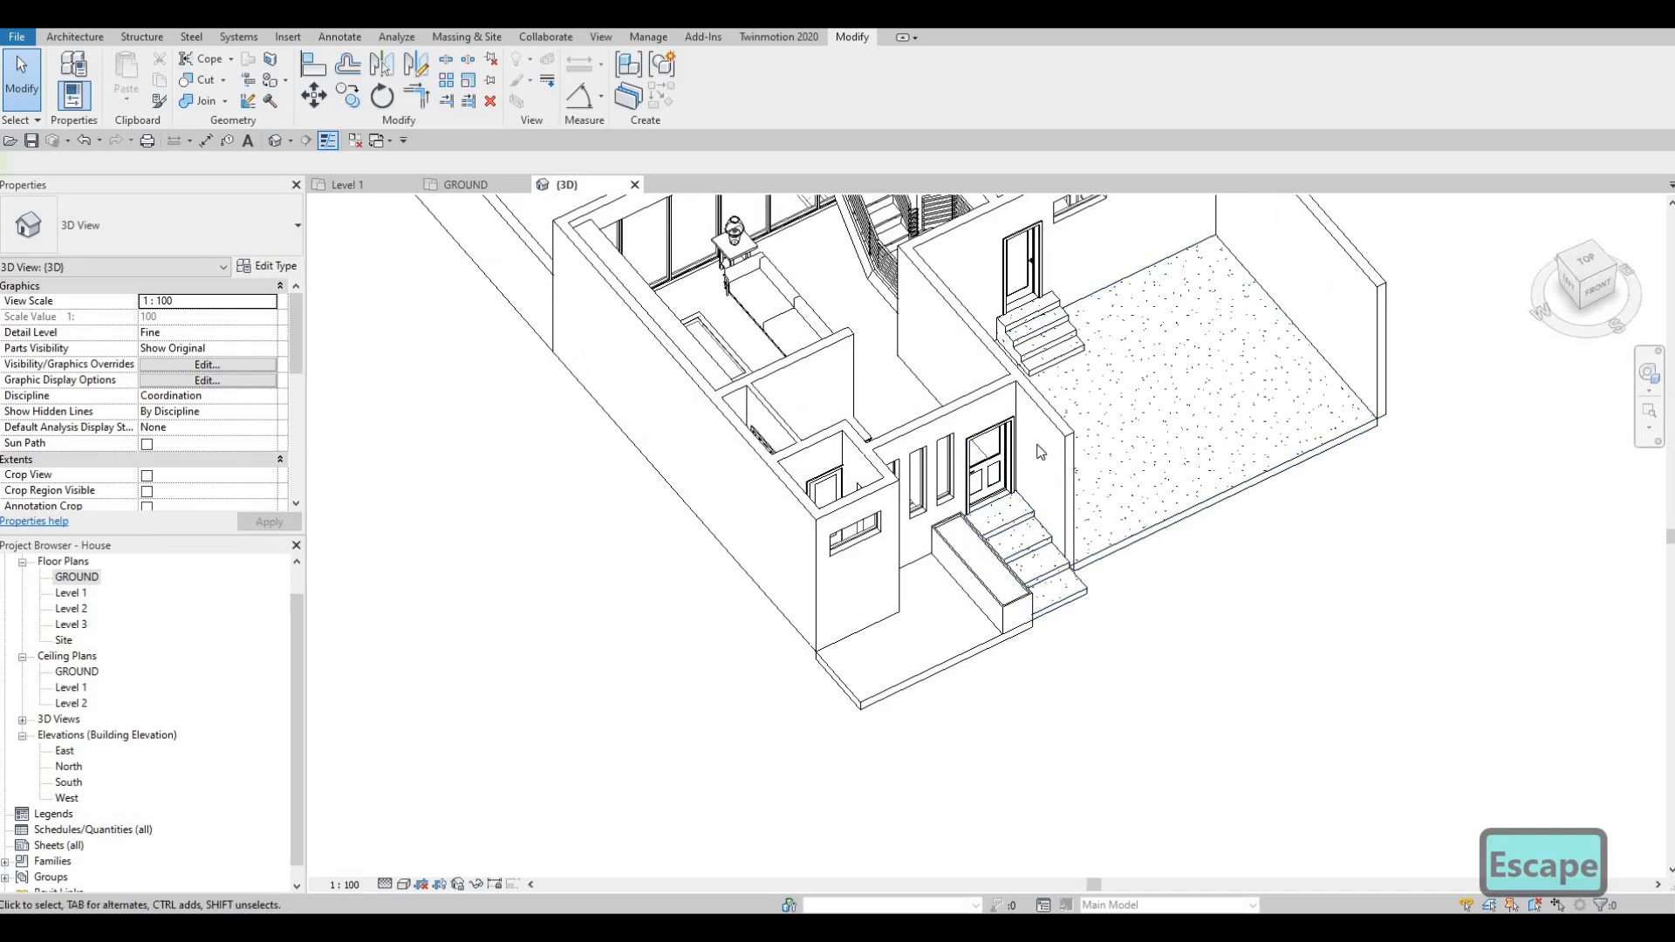
{"action": "scroll", "coordinate": [1040, 451], "scroll_direction": "up", "scroll_amount": 2}
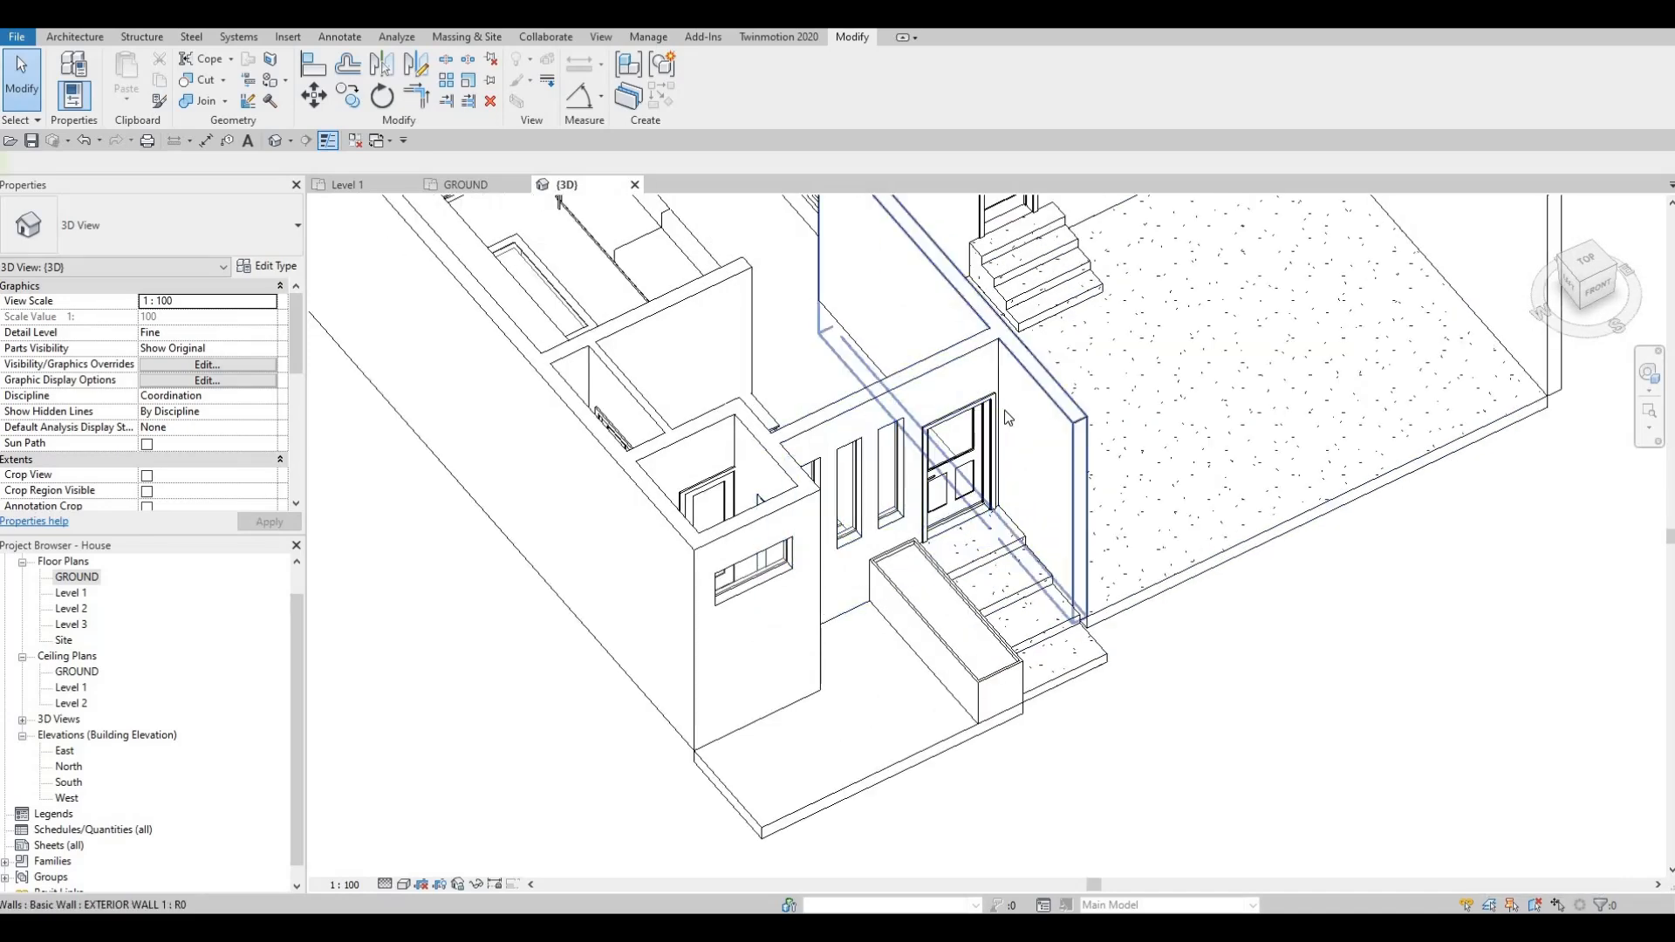
{"action": "middle_click_drag", "start_coordinate": [873, 541], "coordinate": [866, 567], "text": "shift"}
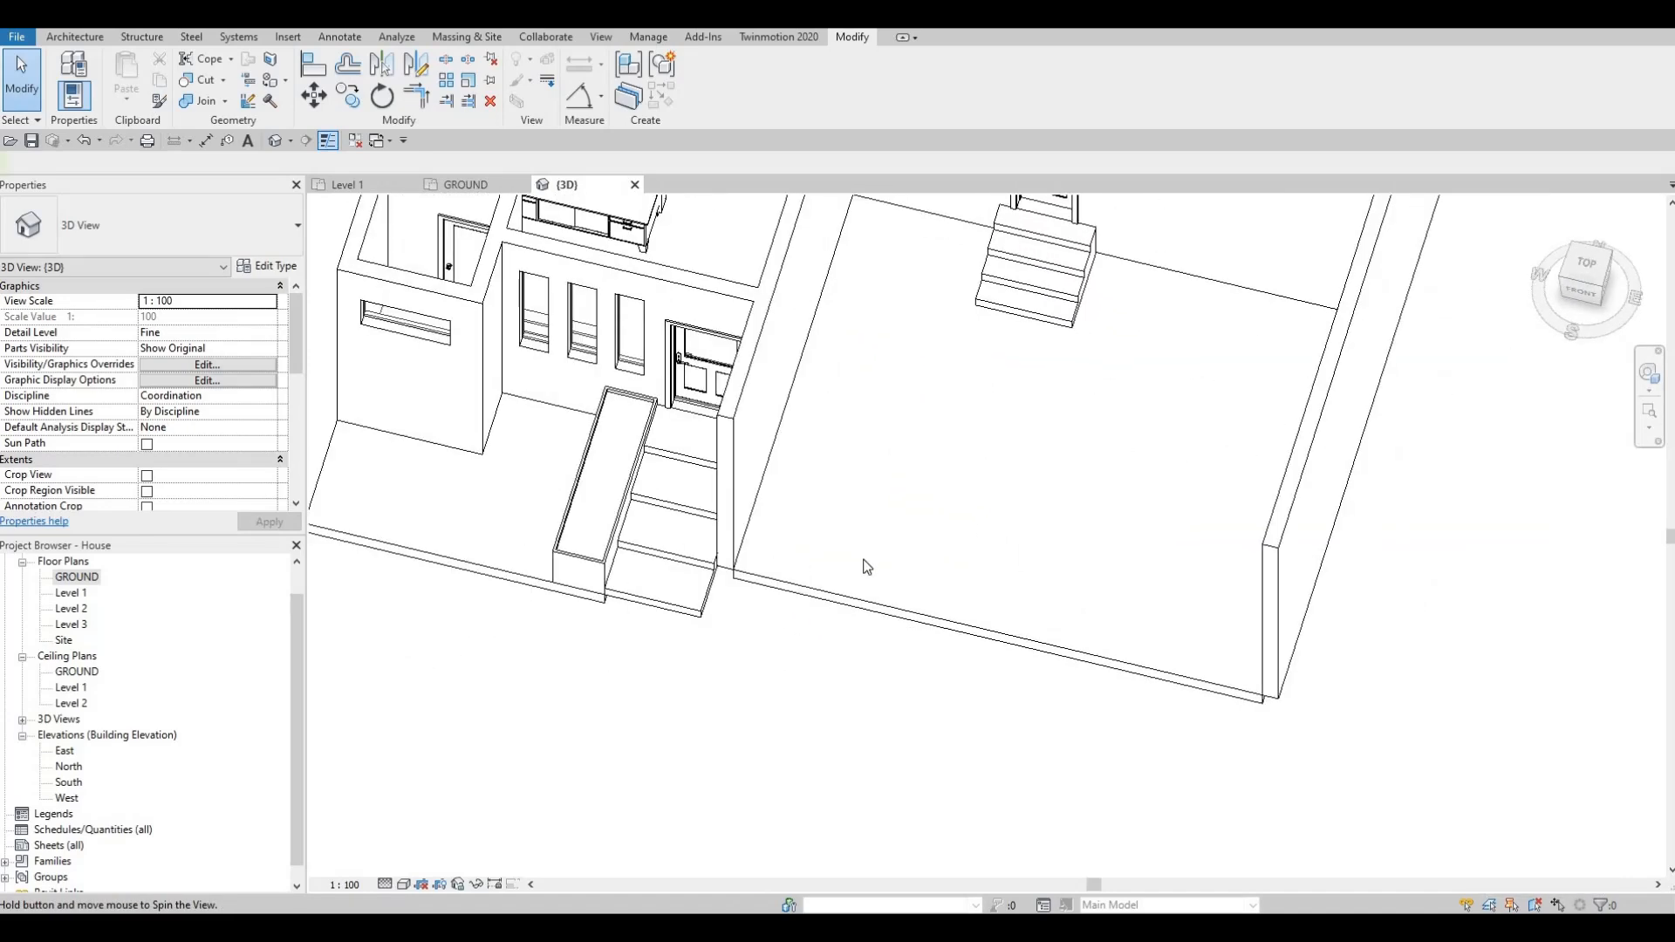
{"action": "middle_click_drag", "start_coordinate": [1070, 586], "coordinate": [1084, 541], "text": "shift"}
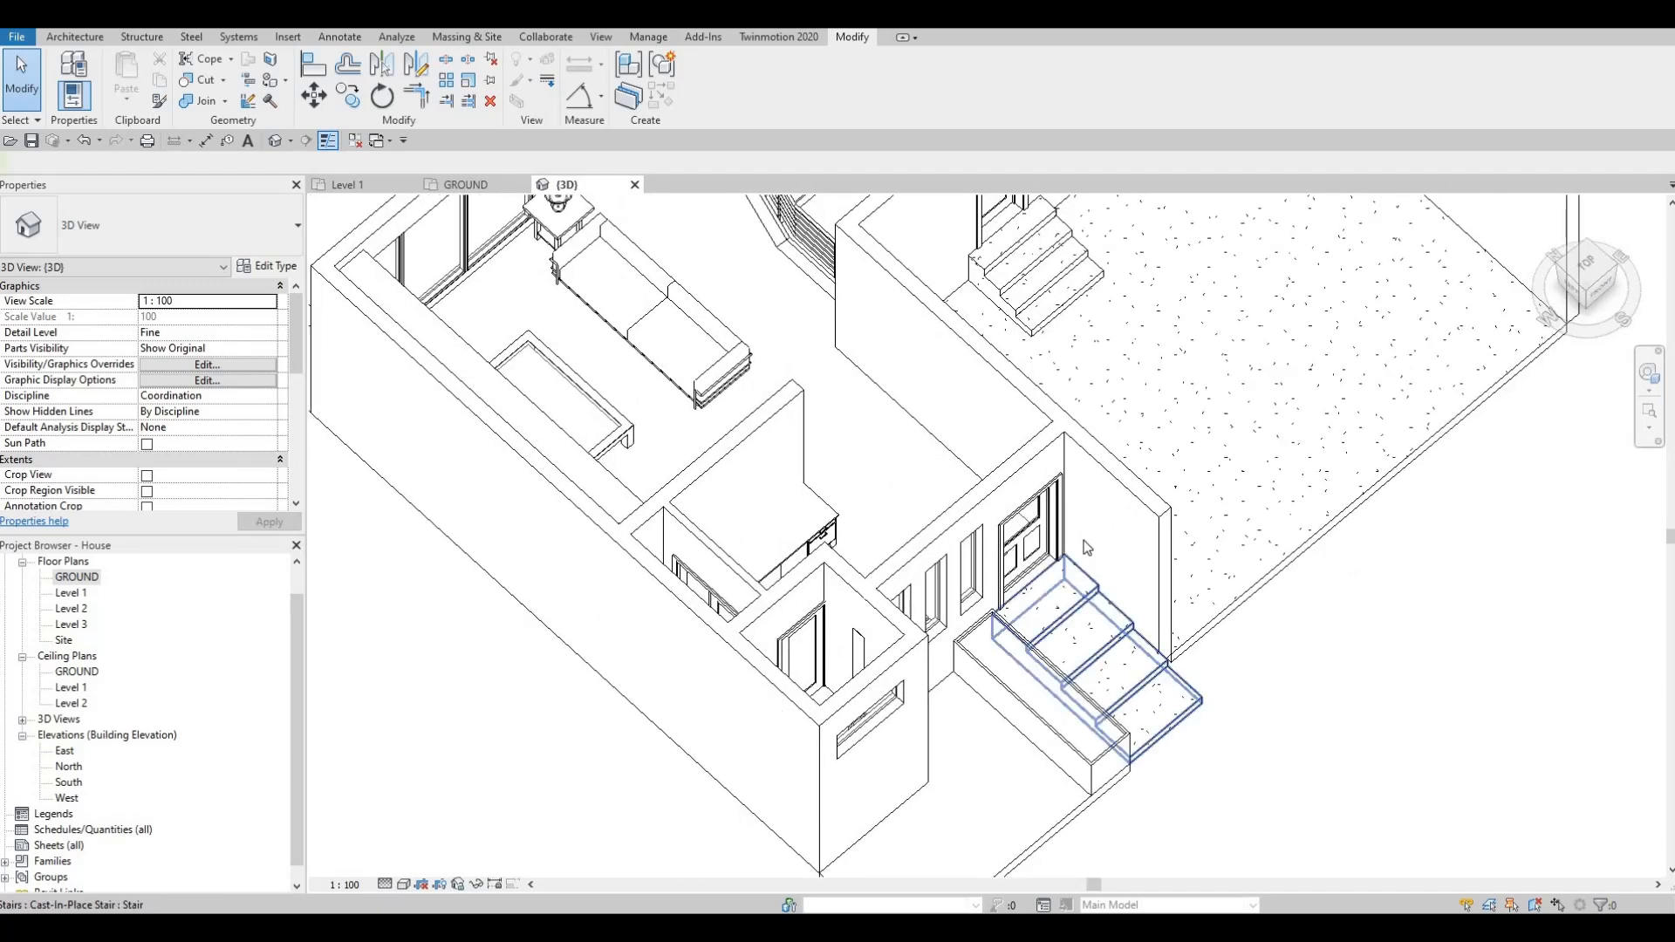
Trim the projecting exterior wall beside the entrance stairs back to its corner with the entrance wall.
{"action": "key", "text": "t"}
{"action": "key", "text": "r"}
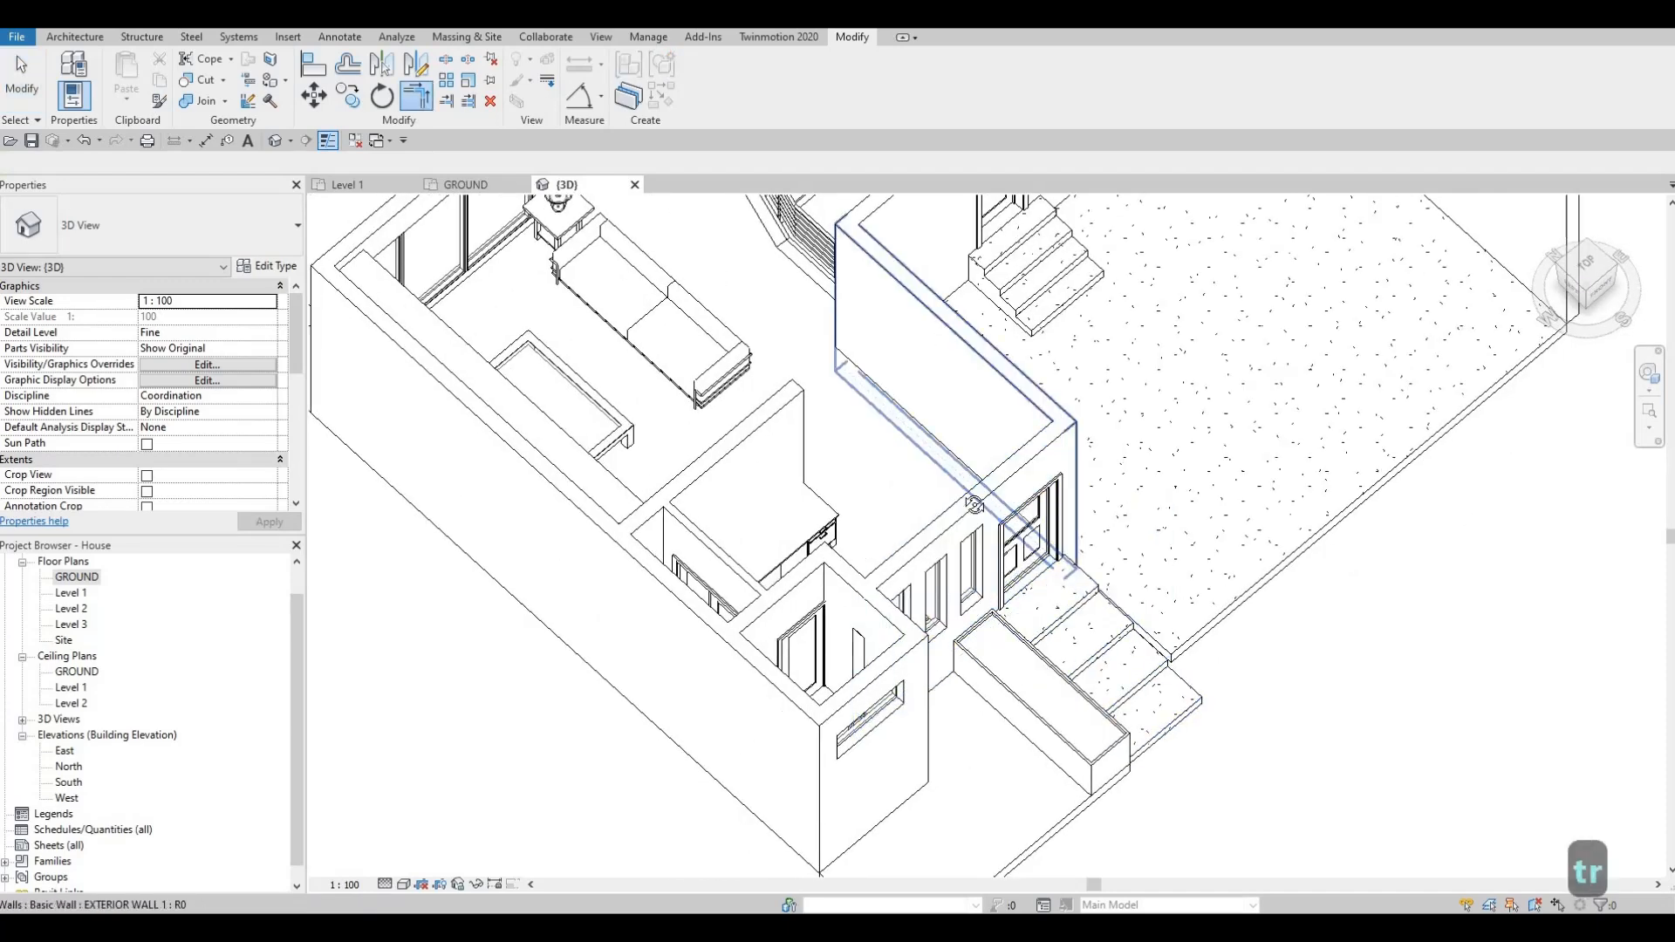
{"action": "key", "text": "Escape"}
{"action": "middle_click_drag", "start_coordinate": [663, 297], "coordinate": [982, 535], "text": "shift"}
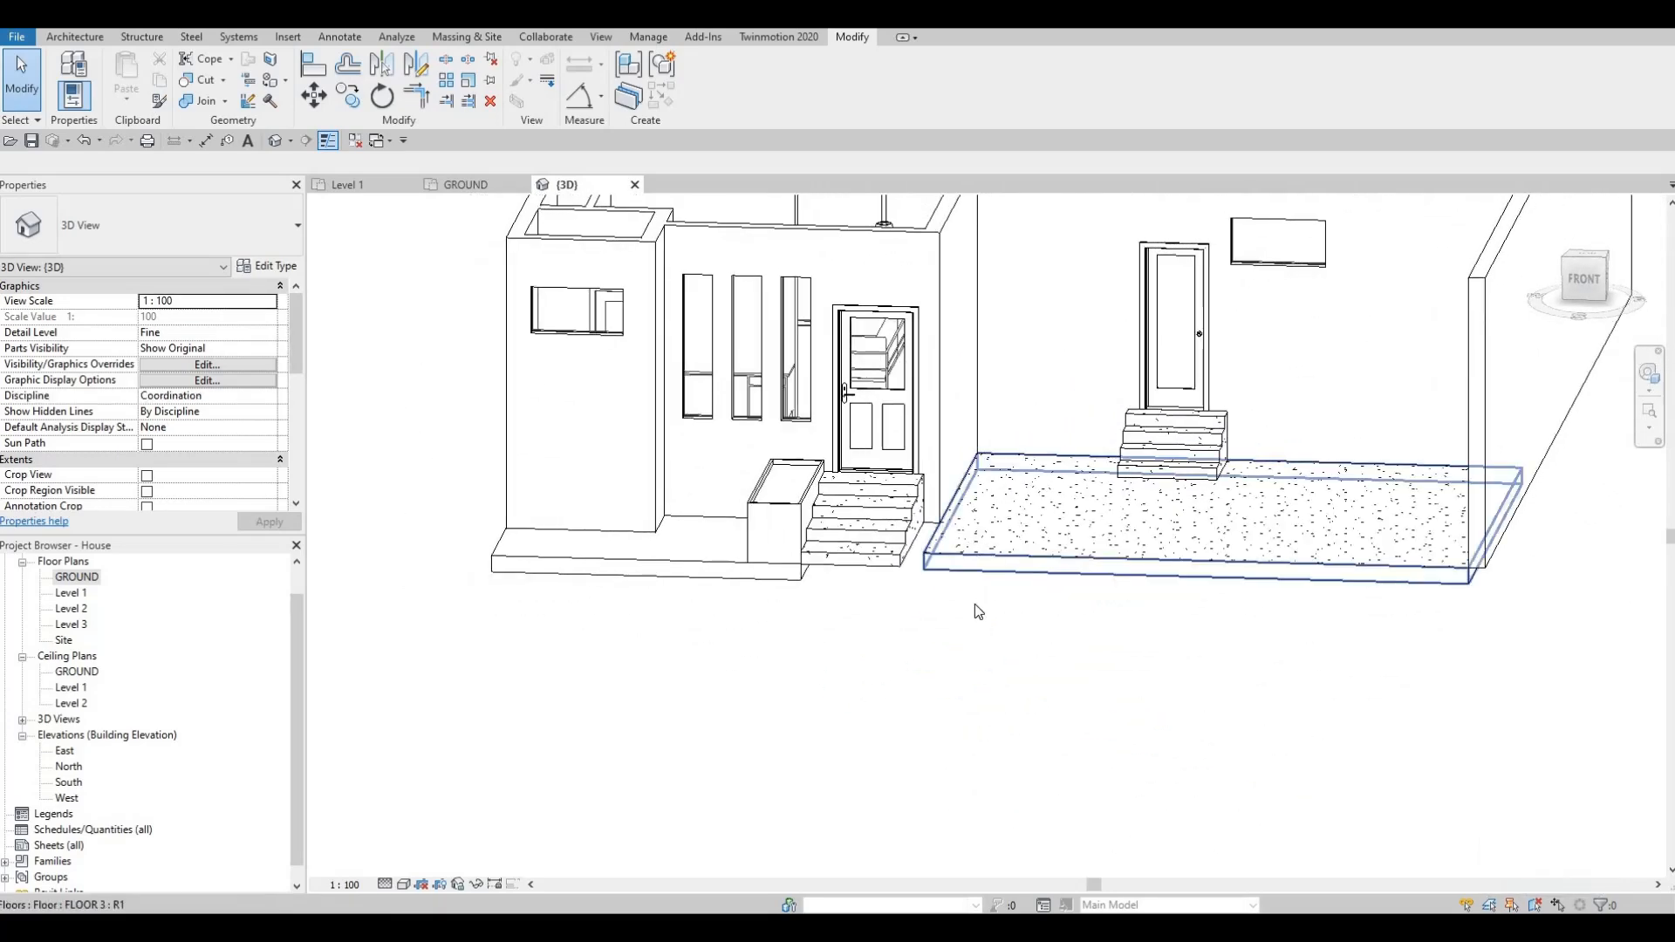
{"action": "middle_click_drag", "start_coordinate": [976, 604], "coordinate": [949, 606], "text": "shift"}
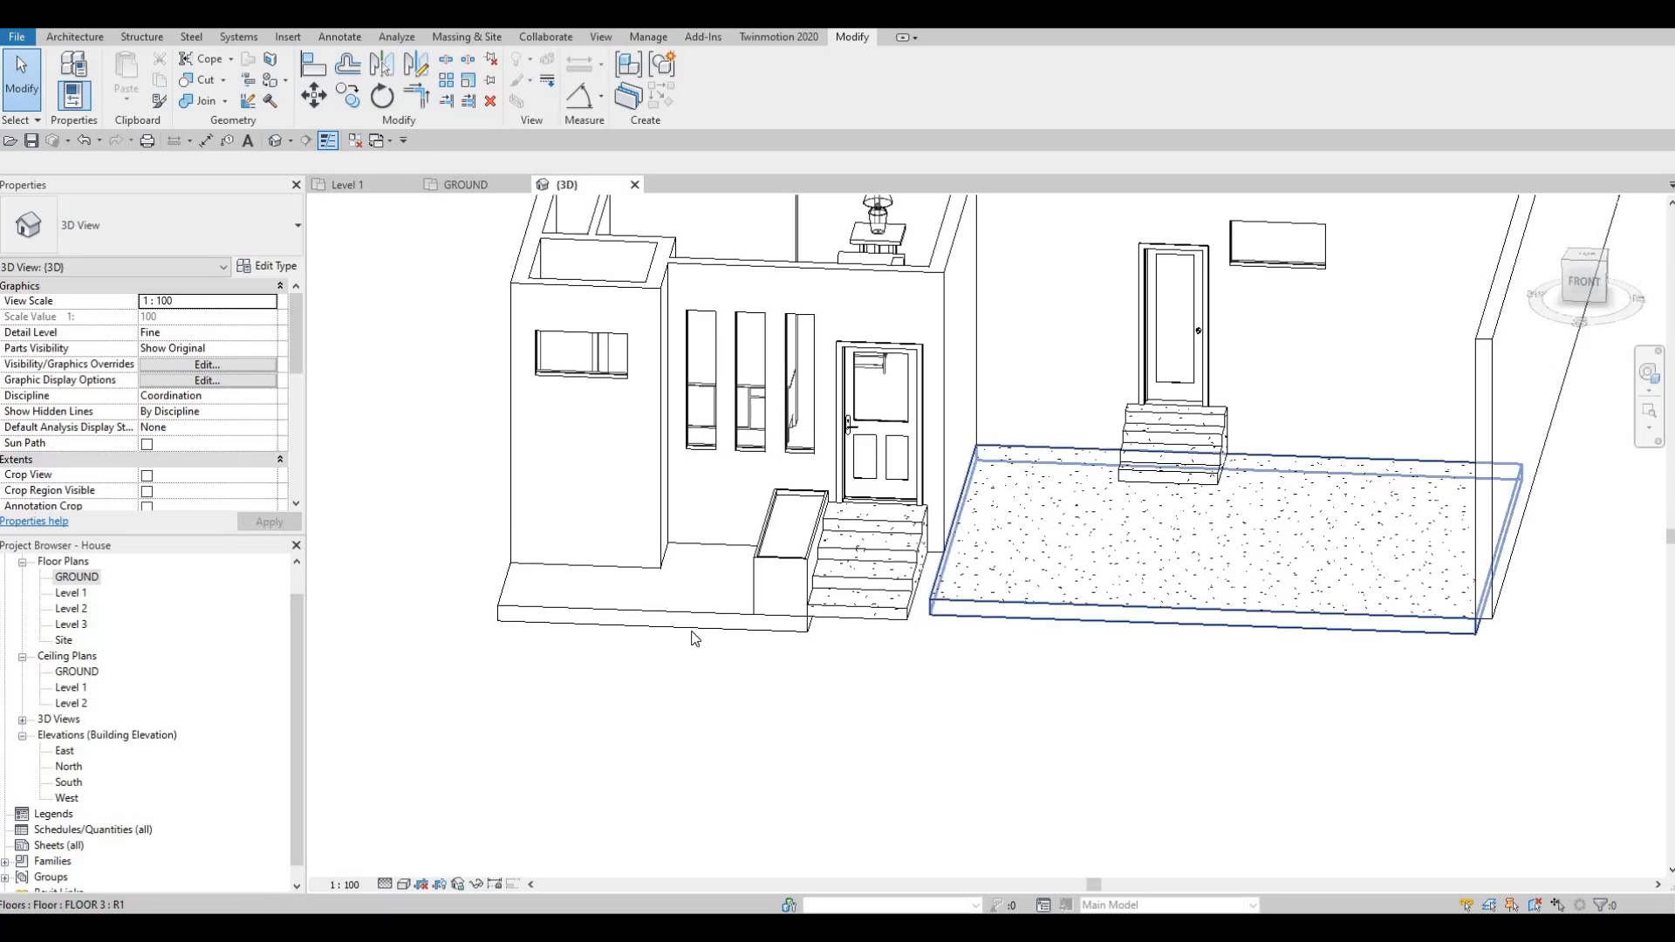
Open the boundary of the FLOOR 3 floor beside the entrance stairs for editing in the GROUND floor plan.
{"action": "double_click", "coordinate": [80, 588]}
{"action": "double_click", "coordinate": [78, 577]}
{"action": "scroll", "coordinate": [1176, 655], "scroll_direction": "down", "scroll_amount": 1}
{"action": "middle_click_drag", "start_coordinate": [1176, 655], "coordinate": [935, 485]}
{"action": "key", "text": "Escape"}
{"action": "scroll", "coordinate": [1113, 523], "scroll_direction": "down", "scroll_amount": 1}
{"action": "scroll", "coordinate": [1078, 544], "scroll_direction": "down", "scroll_amount": 1}
{"action": "scroll", "coordinate": [1197, 491], "scroll_direction": "down", "scroll_amount": 1}
{"action": "middle_click_drag", "start_coordinate": [1197, 490], "coordinate": [1091, 656]}
{"action": "left_click", "coordinate": [977, 567]}
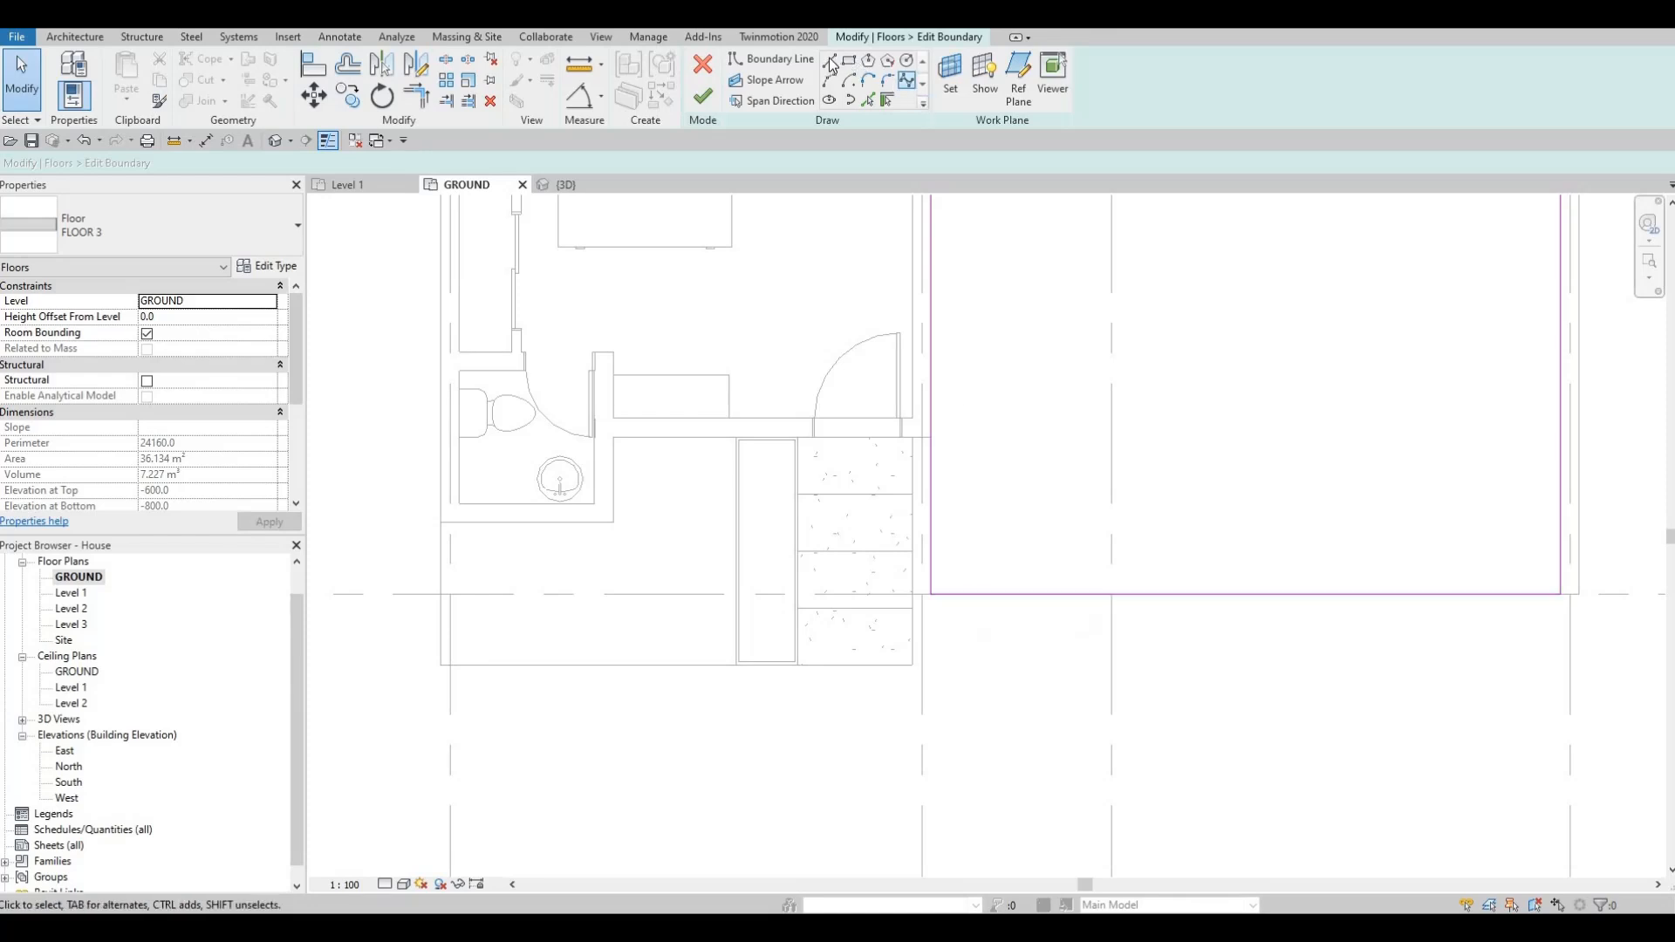
Draw boundary lines from the floor's stair-side edge to the entrance wall corner, along the stairs to their front, and about 6830 mm across.
{"action": "scroll", "coordinate": [929, 420], "scroll_direction": "up", "scroll_amount": 2}
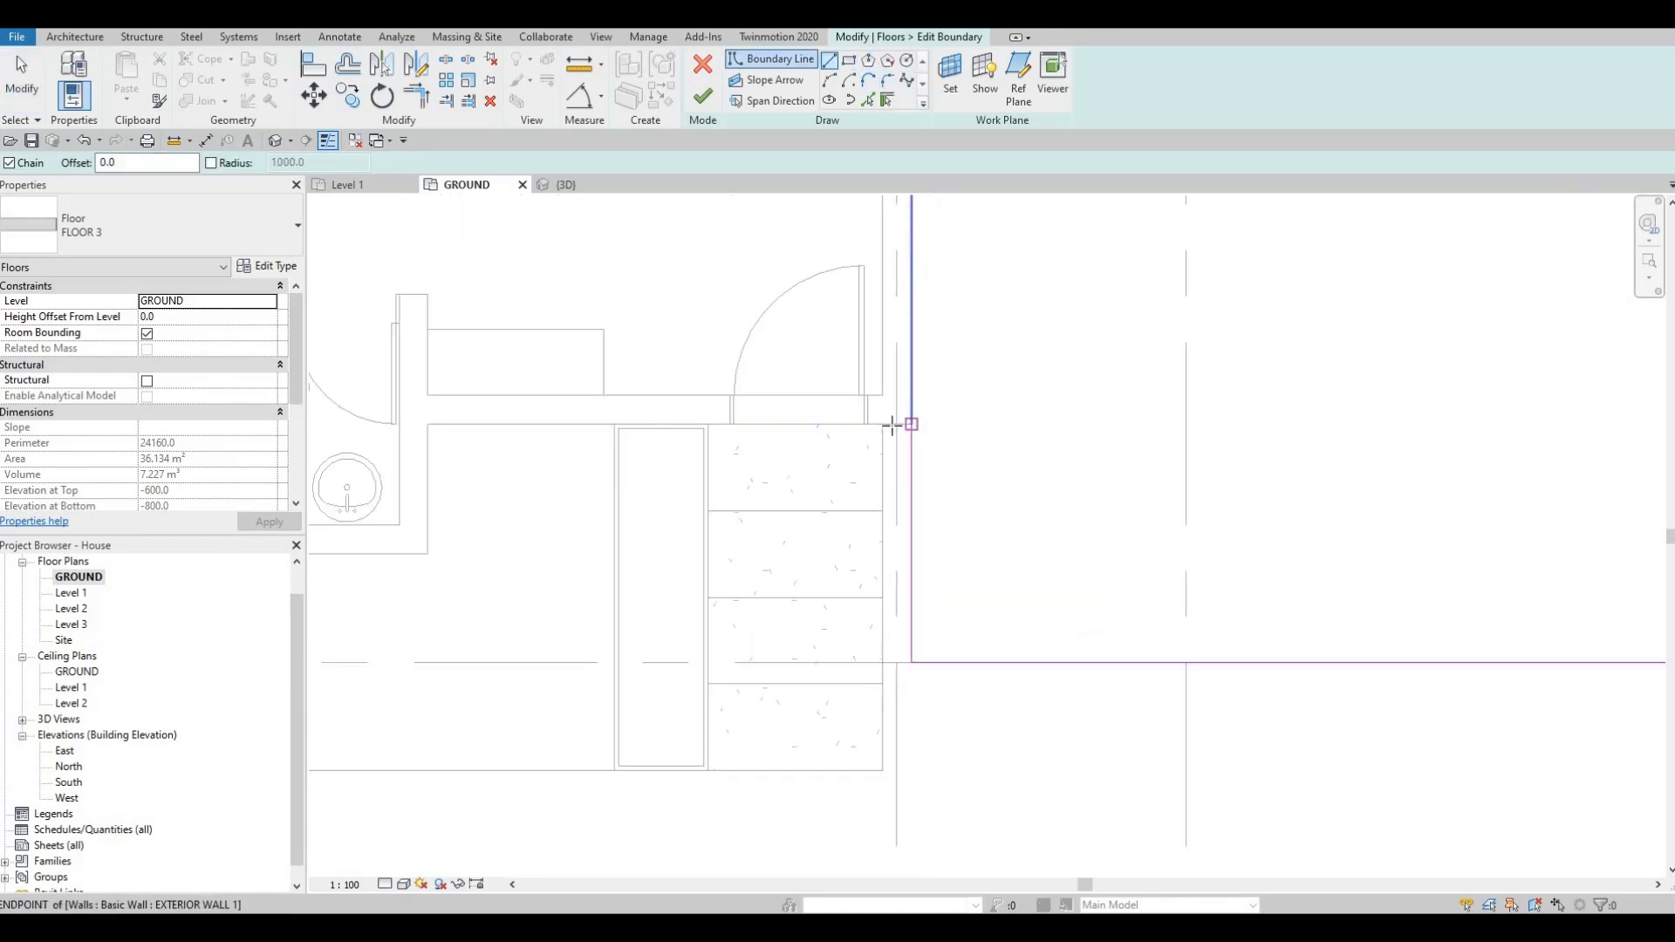
{"action": "left_click", "coordinate": [885, 424]}
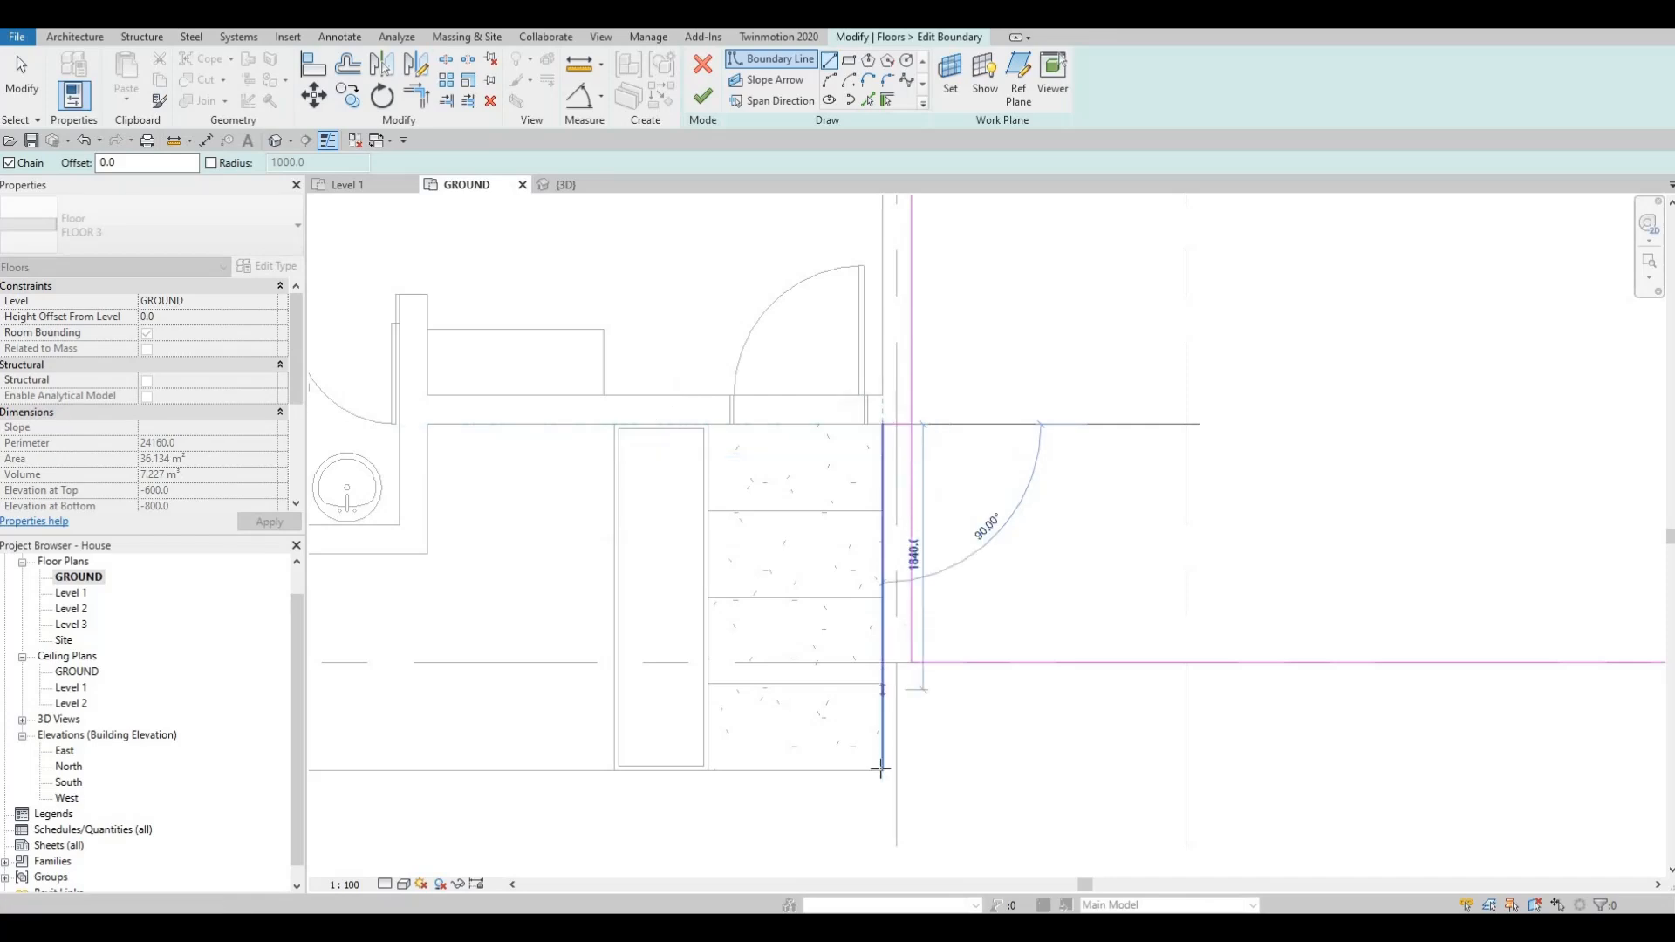
{"action": "left_click", "coordinate": [883, 771]}
{"action": "middle_click_drag", "start_coordinate": [1393, 796], "coordinate": [817, 624]}
{"action": "scroll", "coordinate": [1232, 651], "scroll_direction": "down", "scroll_amount": 2}
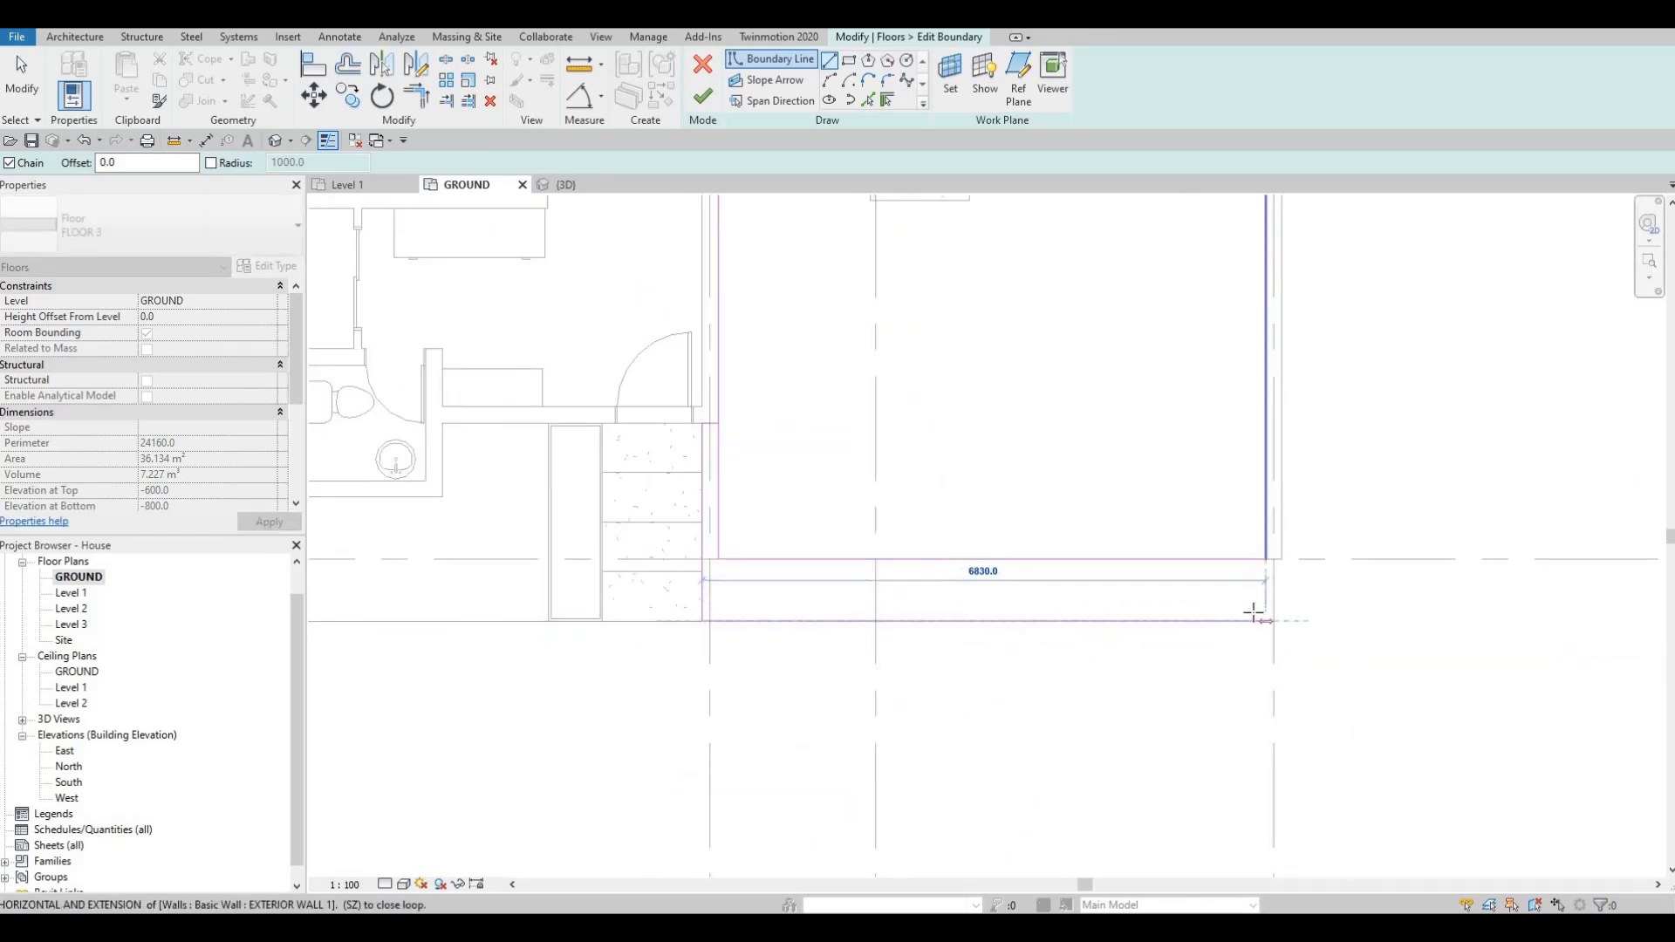
{"action": "left_click", "coordinate": [1263, 620]}
{"action": "key", "text": "Escape"}
{"action": "key", "text": "Escape"}
{"action": "key", "text": "Escape"}
{"action": "key", "text": "Escape"}
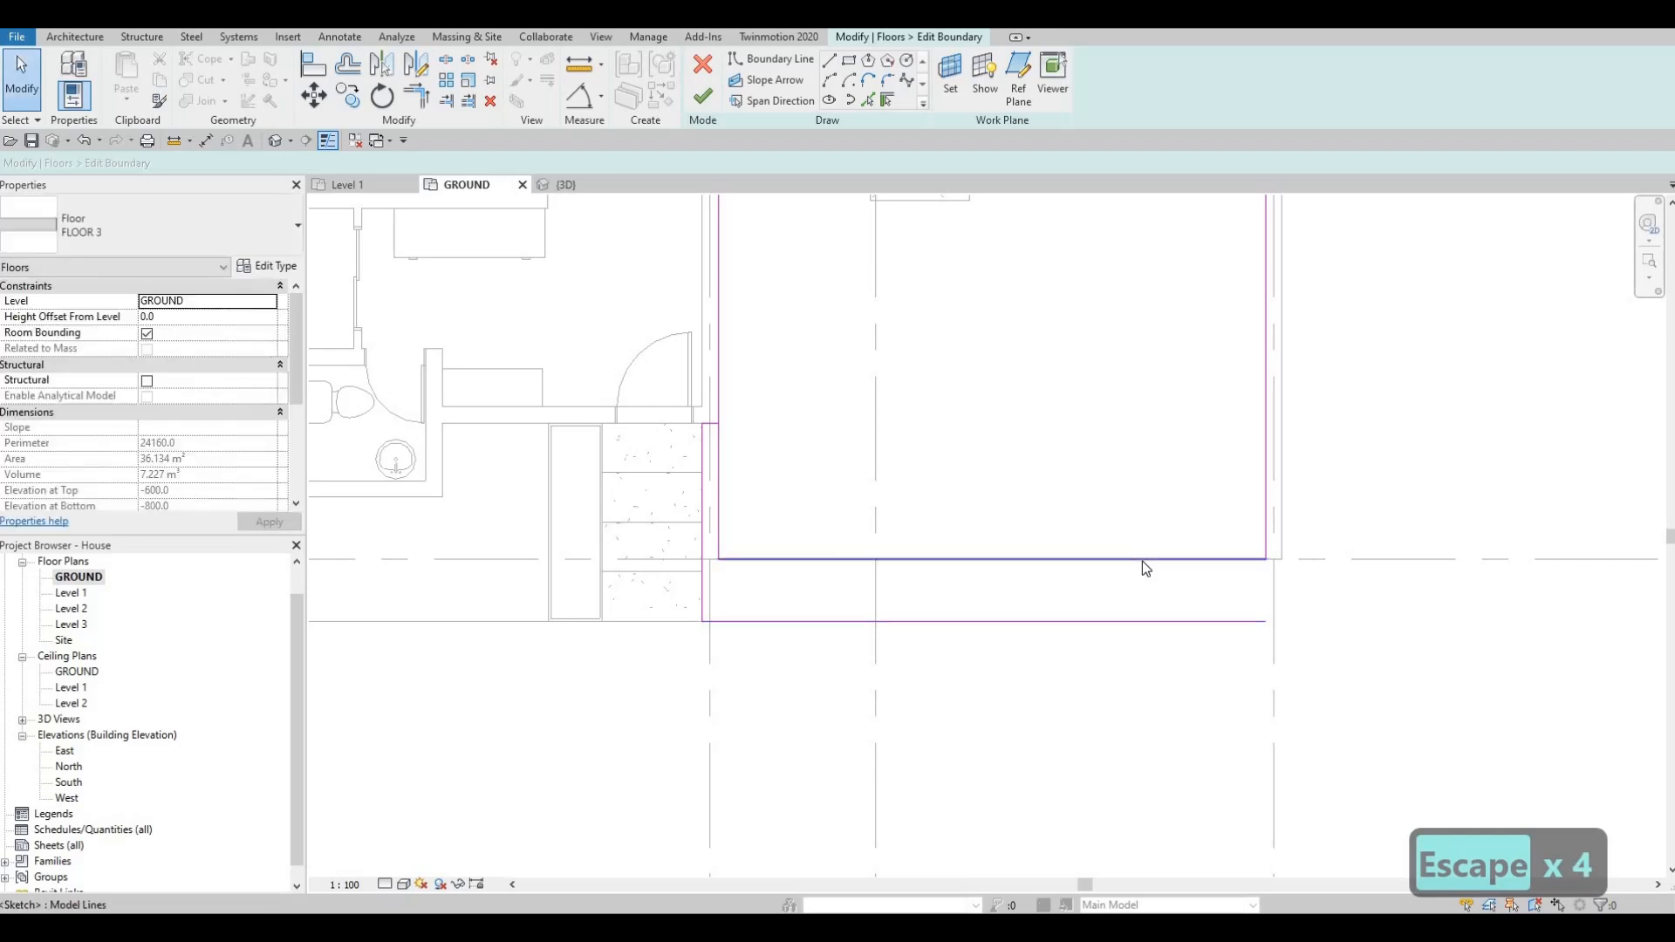
Trim the new boundary lines to the floor's two side edges and delete the old front boundary line.
{"action": "key", "text": "t"}
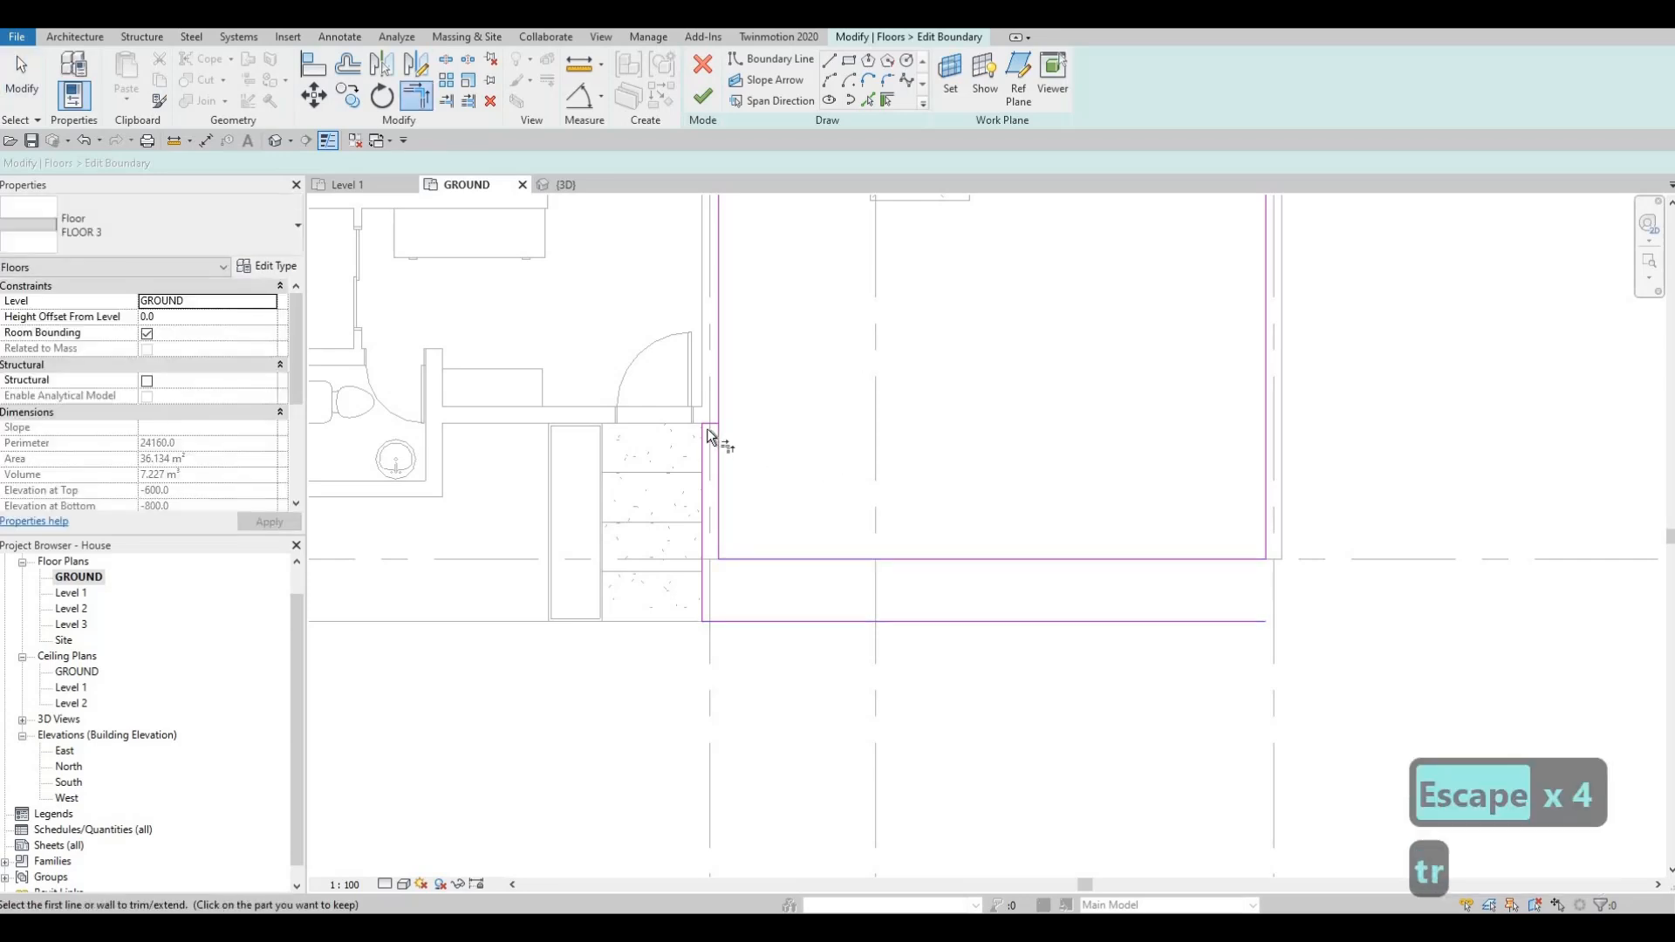
{"action": "scroll", "coordinate": [721, 419], "scroll_direction": "up", "scroll_amount": 2}
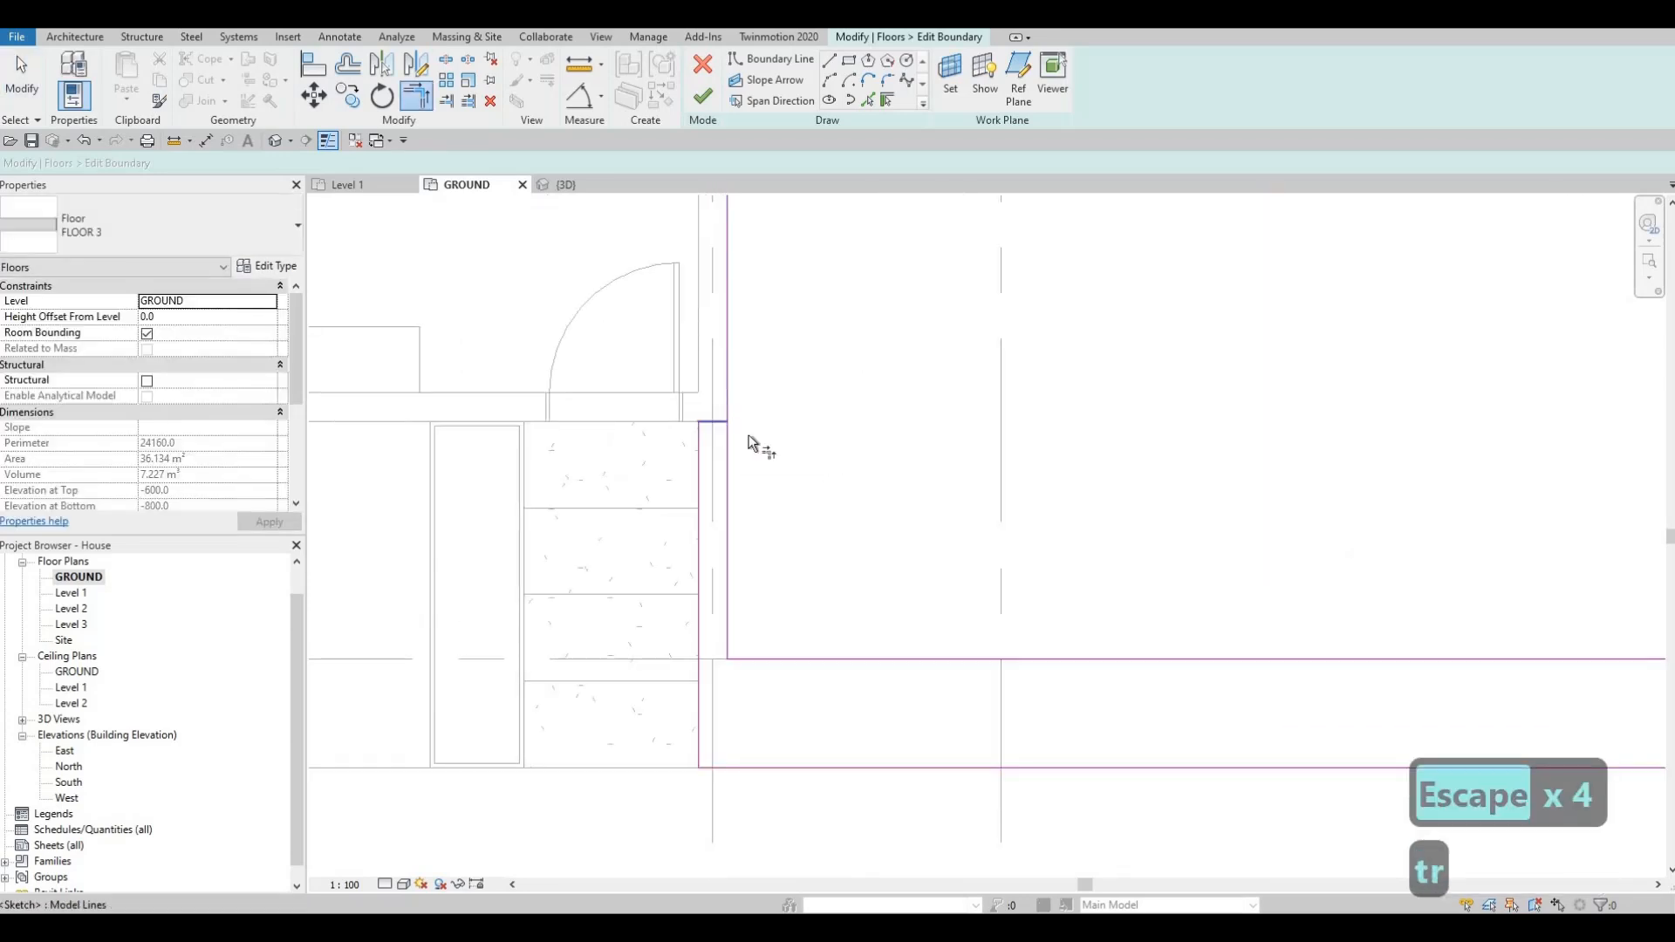
{"action": "scroll", "coordinate": [1335, 586], "scroll_direction": "down", "scroll_amount": 2}
{"action": "left_click", "coordinate": [1288, 518]}
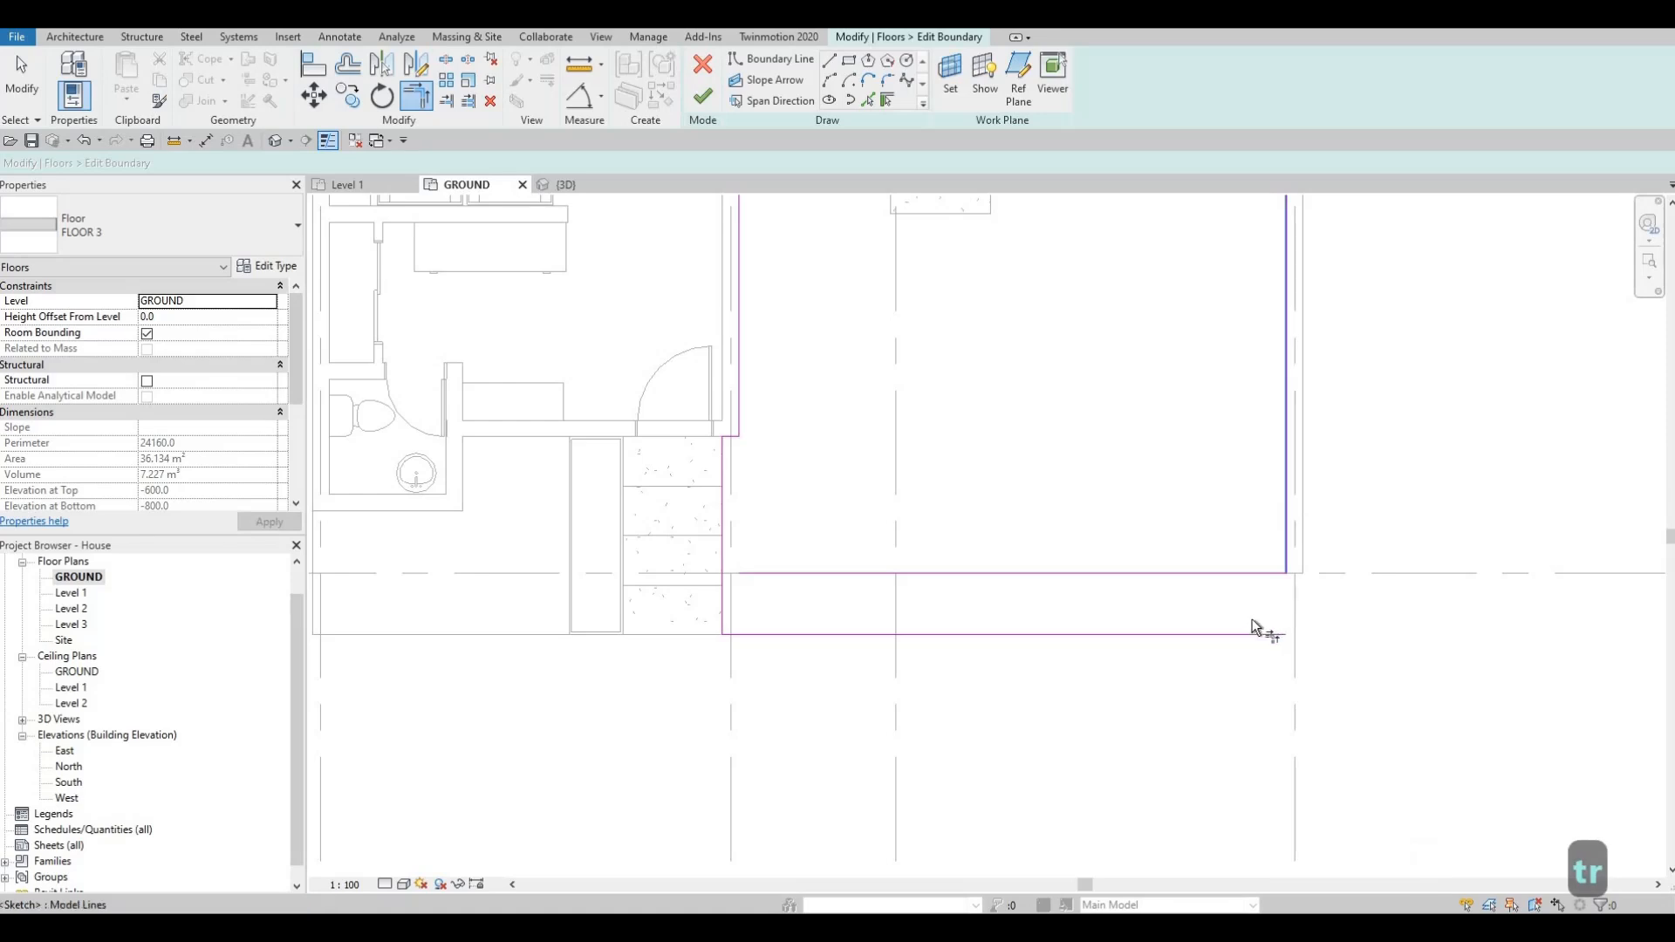
{"action": "left_click", "coordinate": [1244, 635]}
{"action": "key", "text": "Escape"}
{"action": "key", "text": "Escape"}
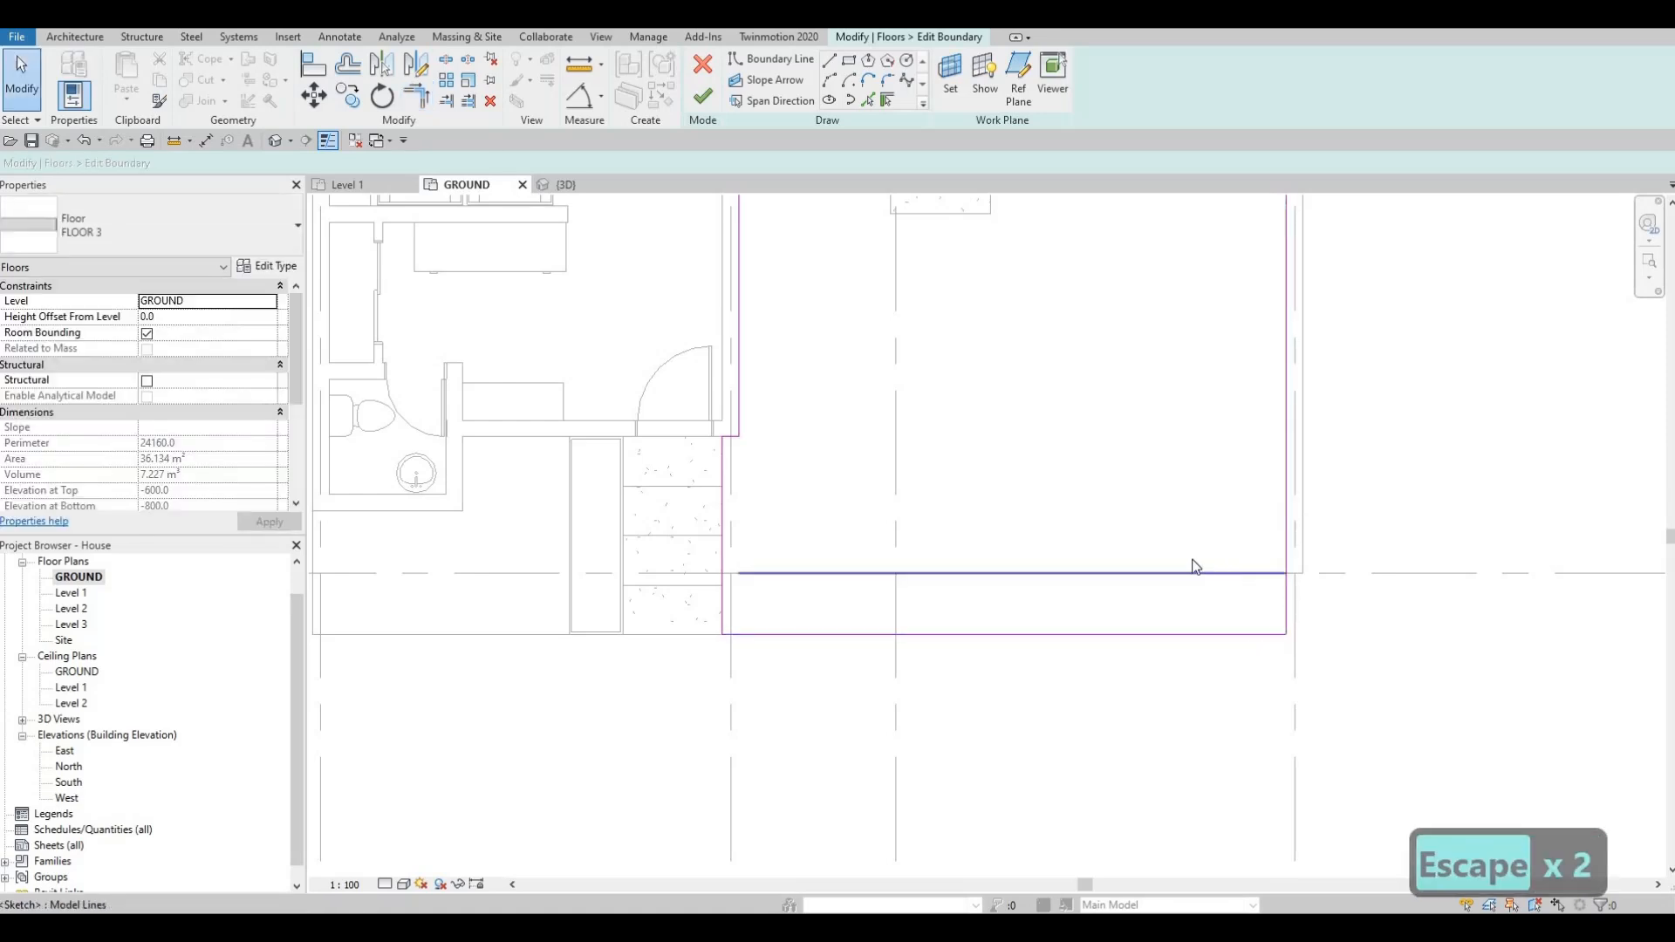
{"action": "left_click", "coordinate": [1190, 573]}
{"action": "key", "text": "Delete"}
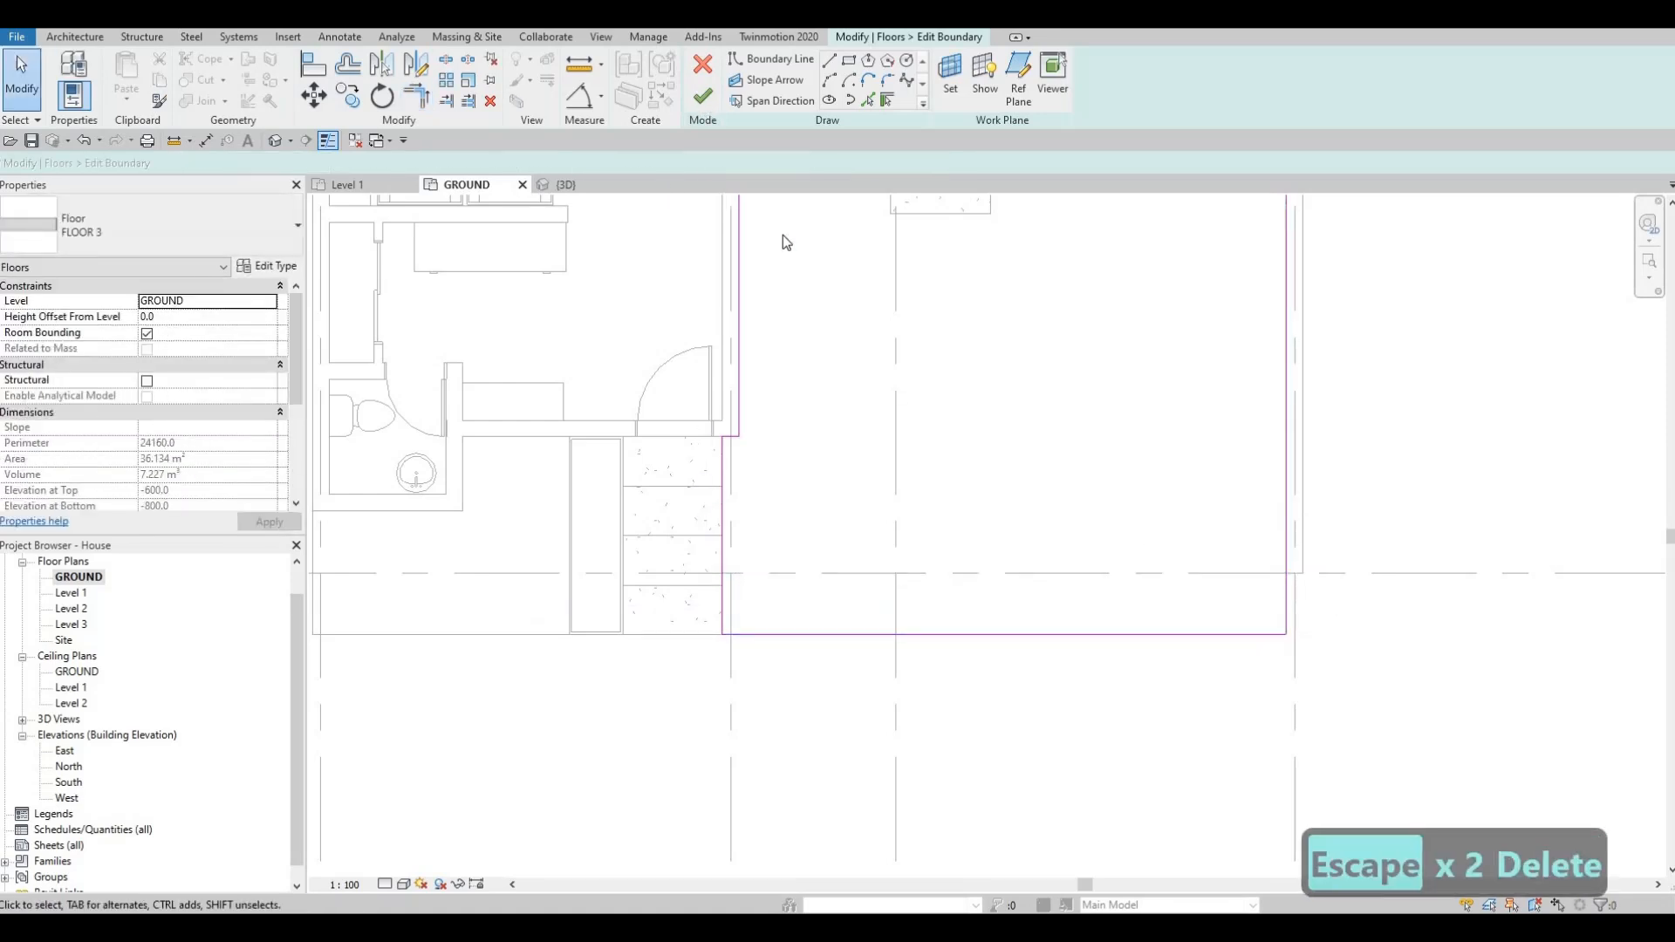
Finish the FLOOR 3 boundary edit and show the extended floor in the 3D view.
{"action": "left_click", "coordinate": [703, 96]}
{"action": "key", "text": "Escape"}
{"action": "key", "text": "Escape"}
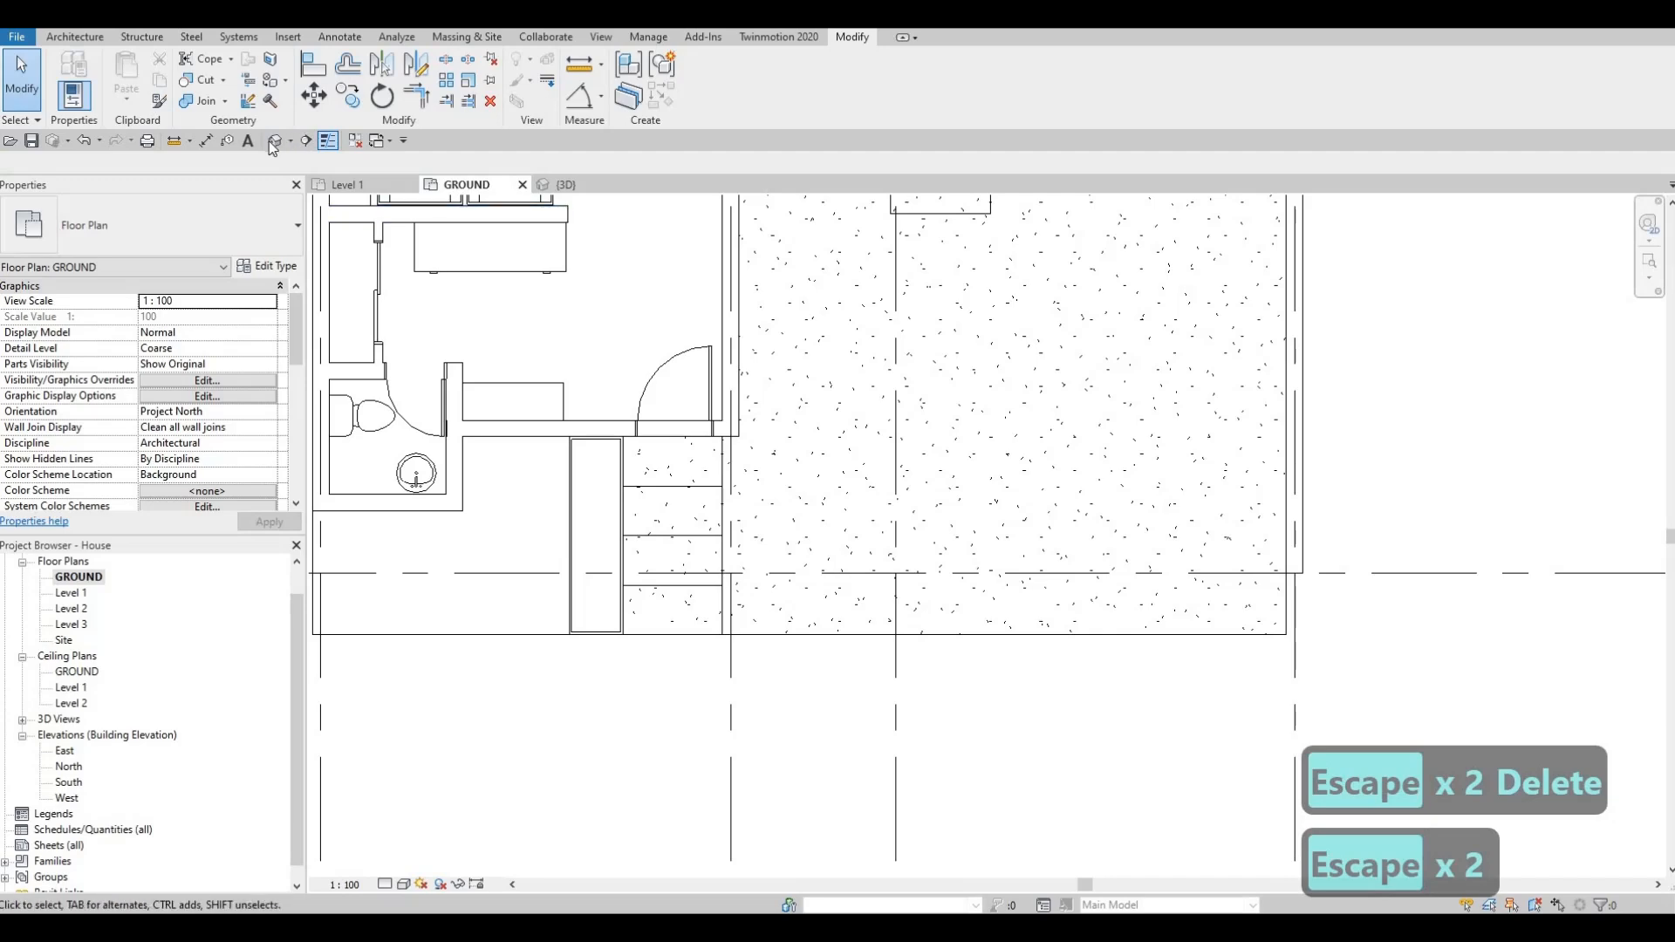
{"action": "key", "text": "ctrl+Tab"}
{"action": "middle_click_drag", "start_coordinate": [831, 418], "coordinate": [1203, 481], "text": "shift"}
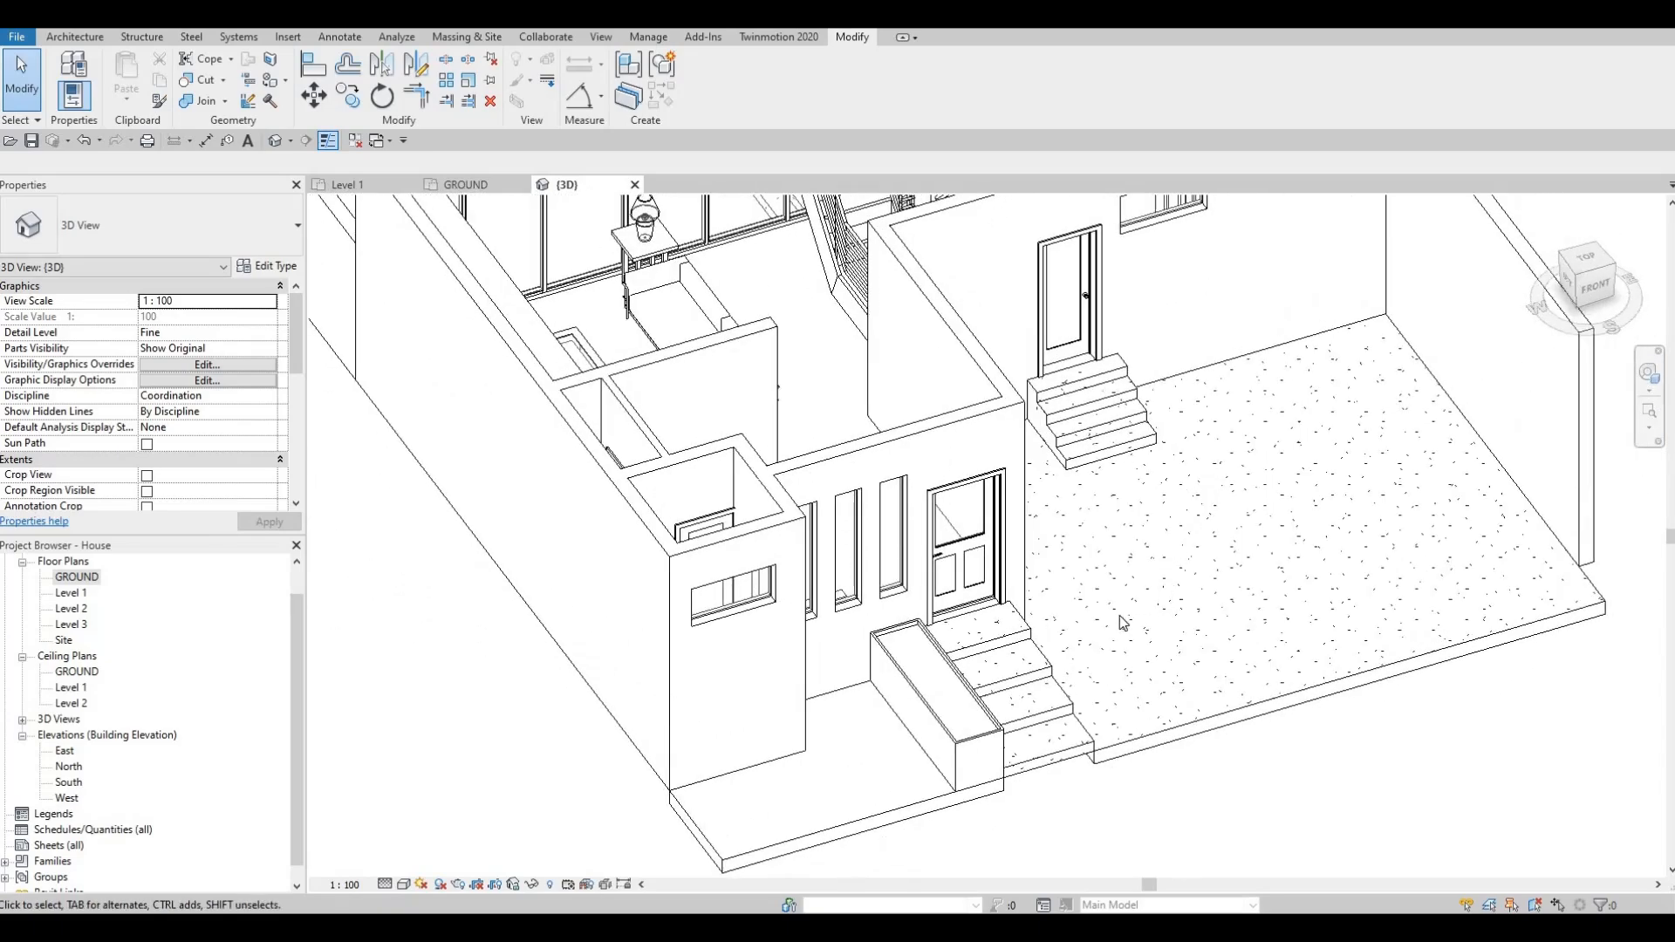
Delete the landing's wall-side line and the two adjoining upper-run lines from the interior stair's outer railing path, and finish the path.
{"action": "mouse_move", "coordinate": [1123, 622]}
{"action": "middle_mouse_down", "text": "shift"}
{"action": "mouse_move", "coordinate": [1123, 583]}
{"action": "mouse_move", "coordinate": [1440, 430]}
{"action": "mouse_move", "coordinate": [1380, 486]}
{"action": "mouse_move", "coordinate": [954, 606]}
{"action": "mouse_move", "coordinate": [1274, 733]}
{"action": "mouse_move", "coordinate": [1376, 643]}
{"action": "mouse_move", "coordinate": [1395, 579]}
{"action": "mouse_move", "coordinate": [1361, 541]}
{"action": "middle_mouse_up", "text": "shift"}
{"action": "scroll", "coordinate": [1075, 523], "scroll_direction": "up", "scroll_amount": 2}
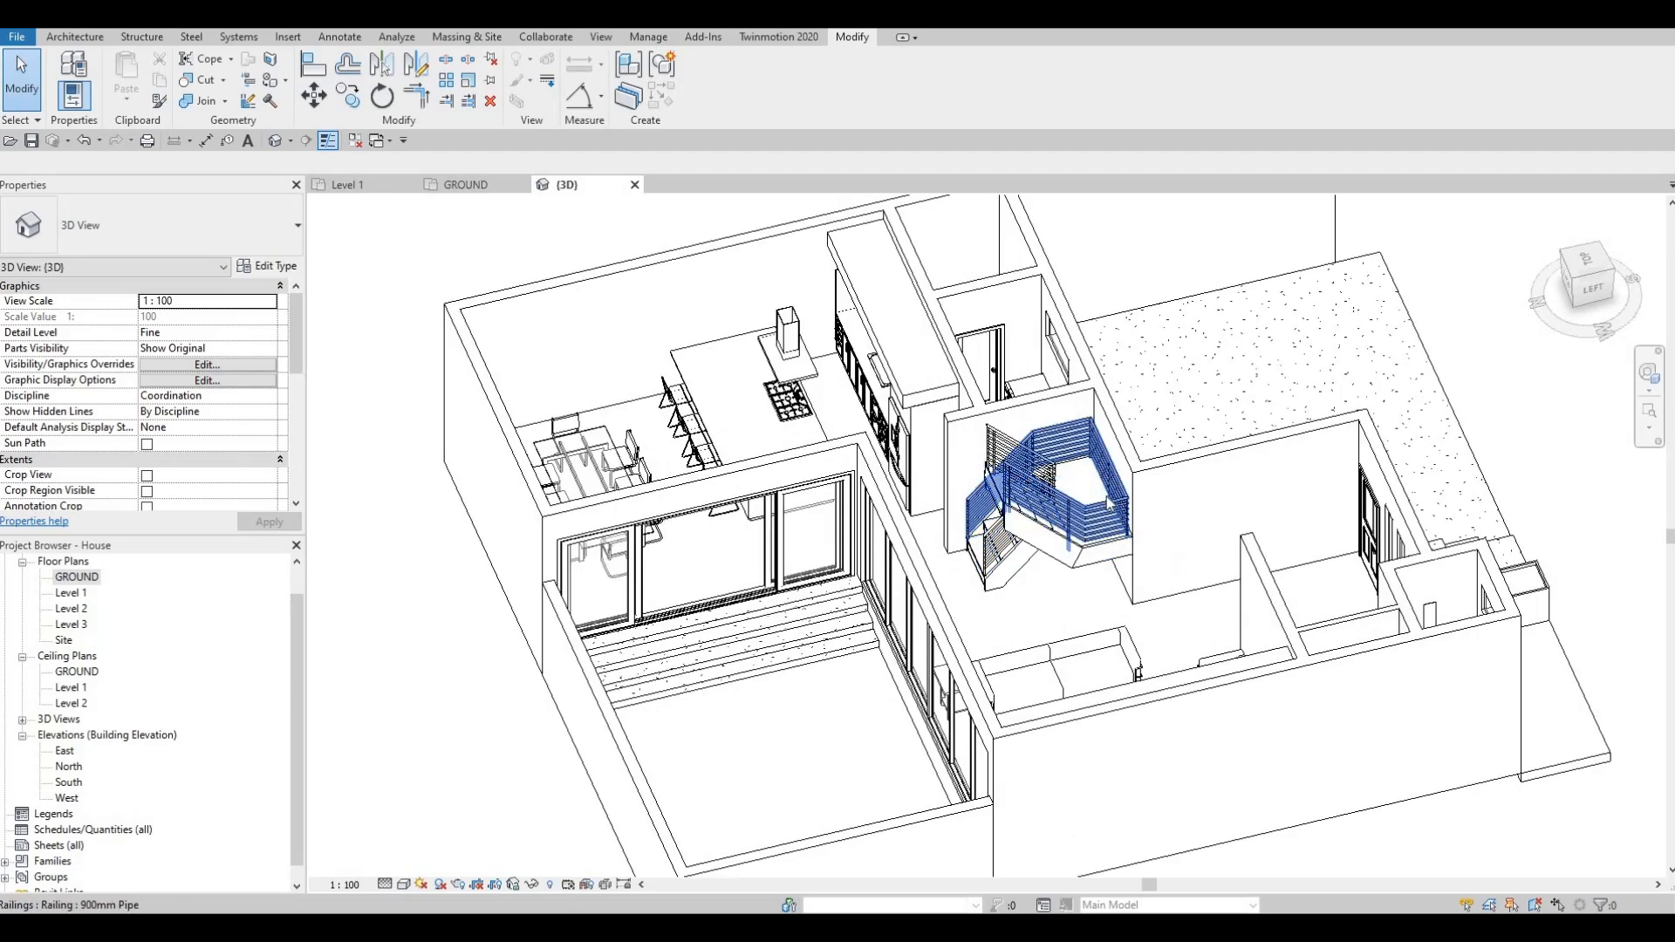
{"action": "left_click", "coordinate": [1098, 446]}
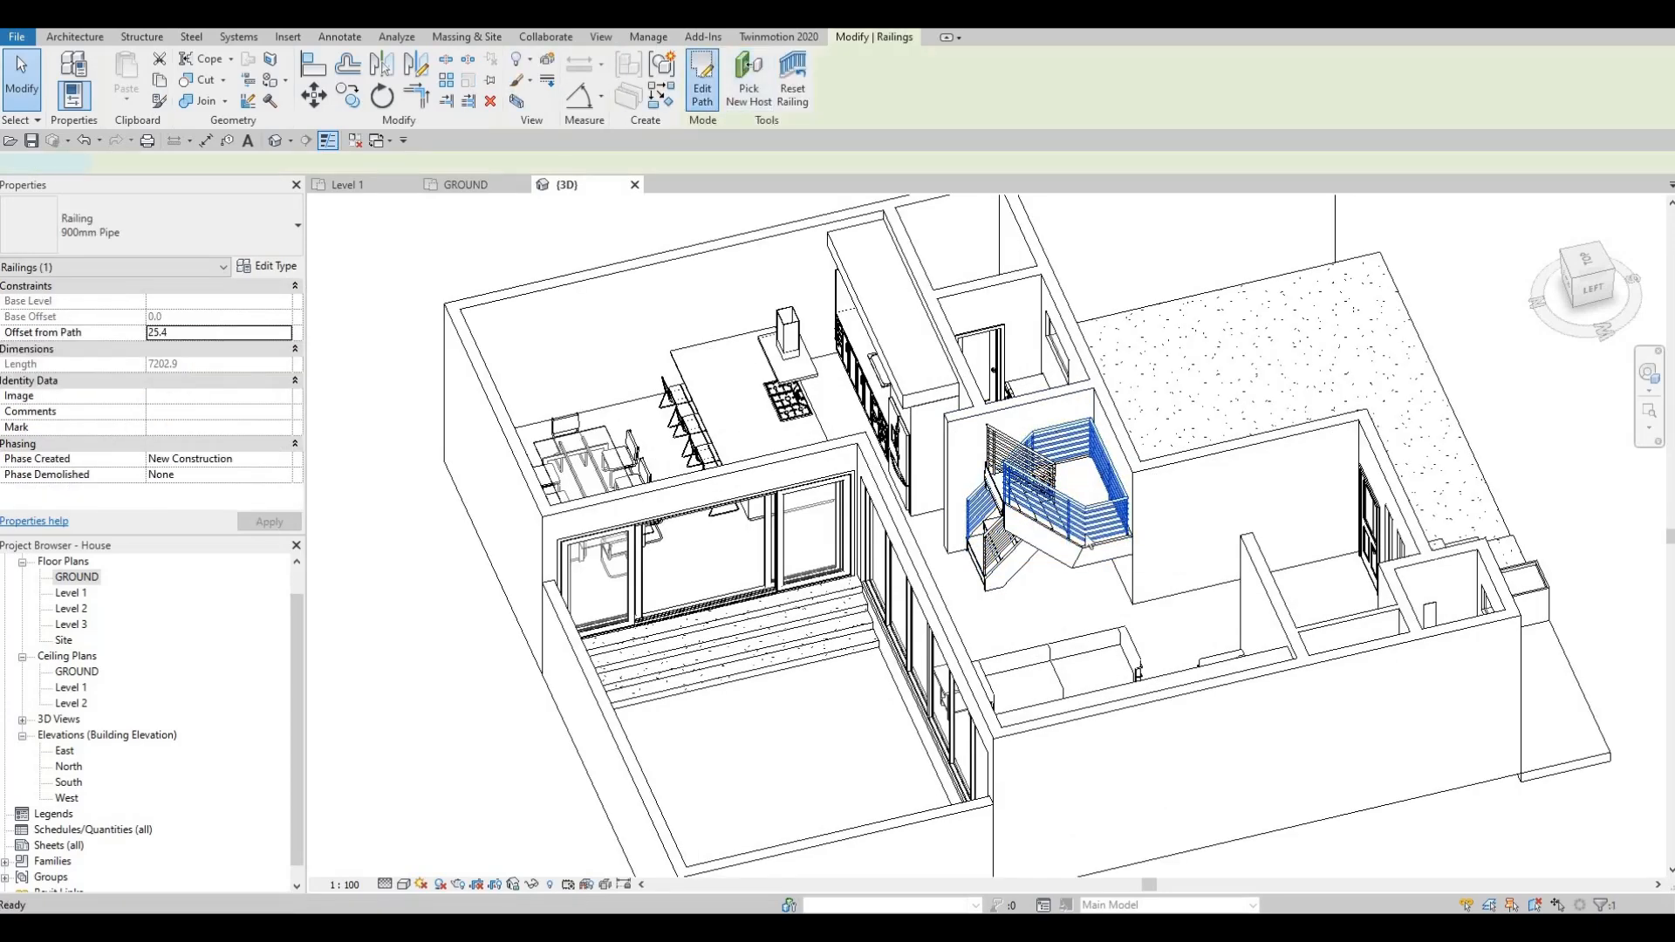
{"action": "left_click", "coordinate": [702, 83]}
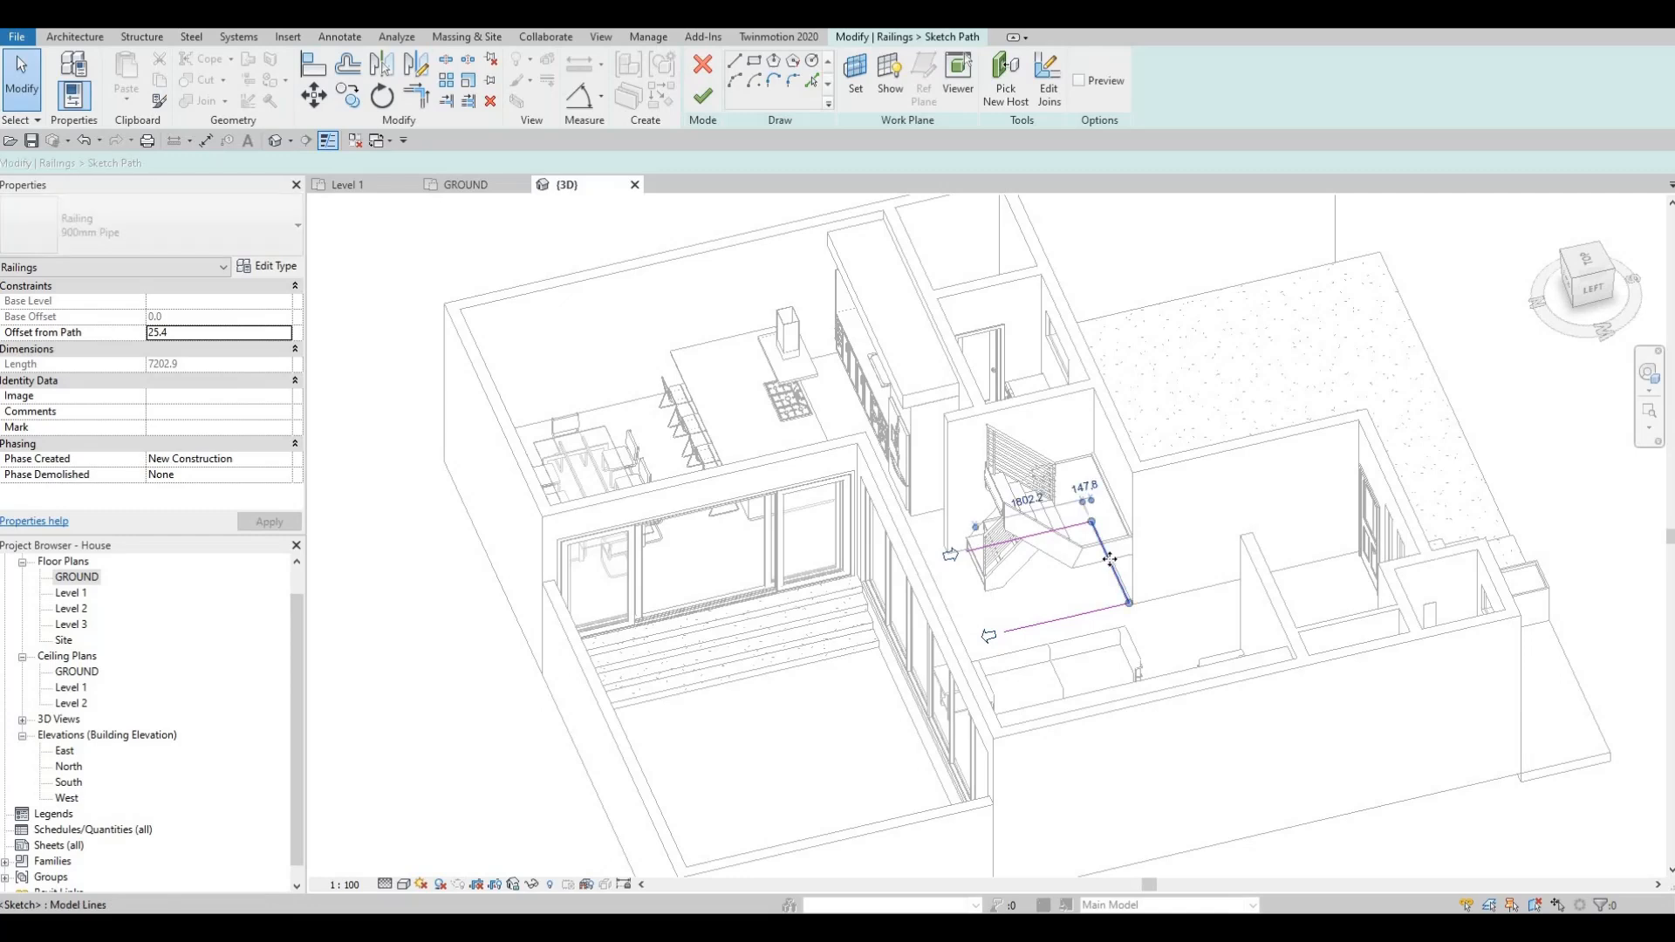
{"action": "left_click", "coordinate": [1108, 559]}
{"action": "key", "text": "Delete"}
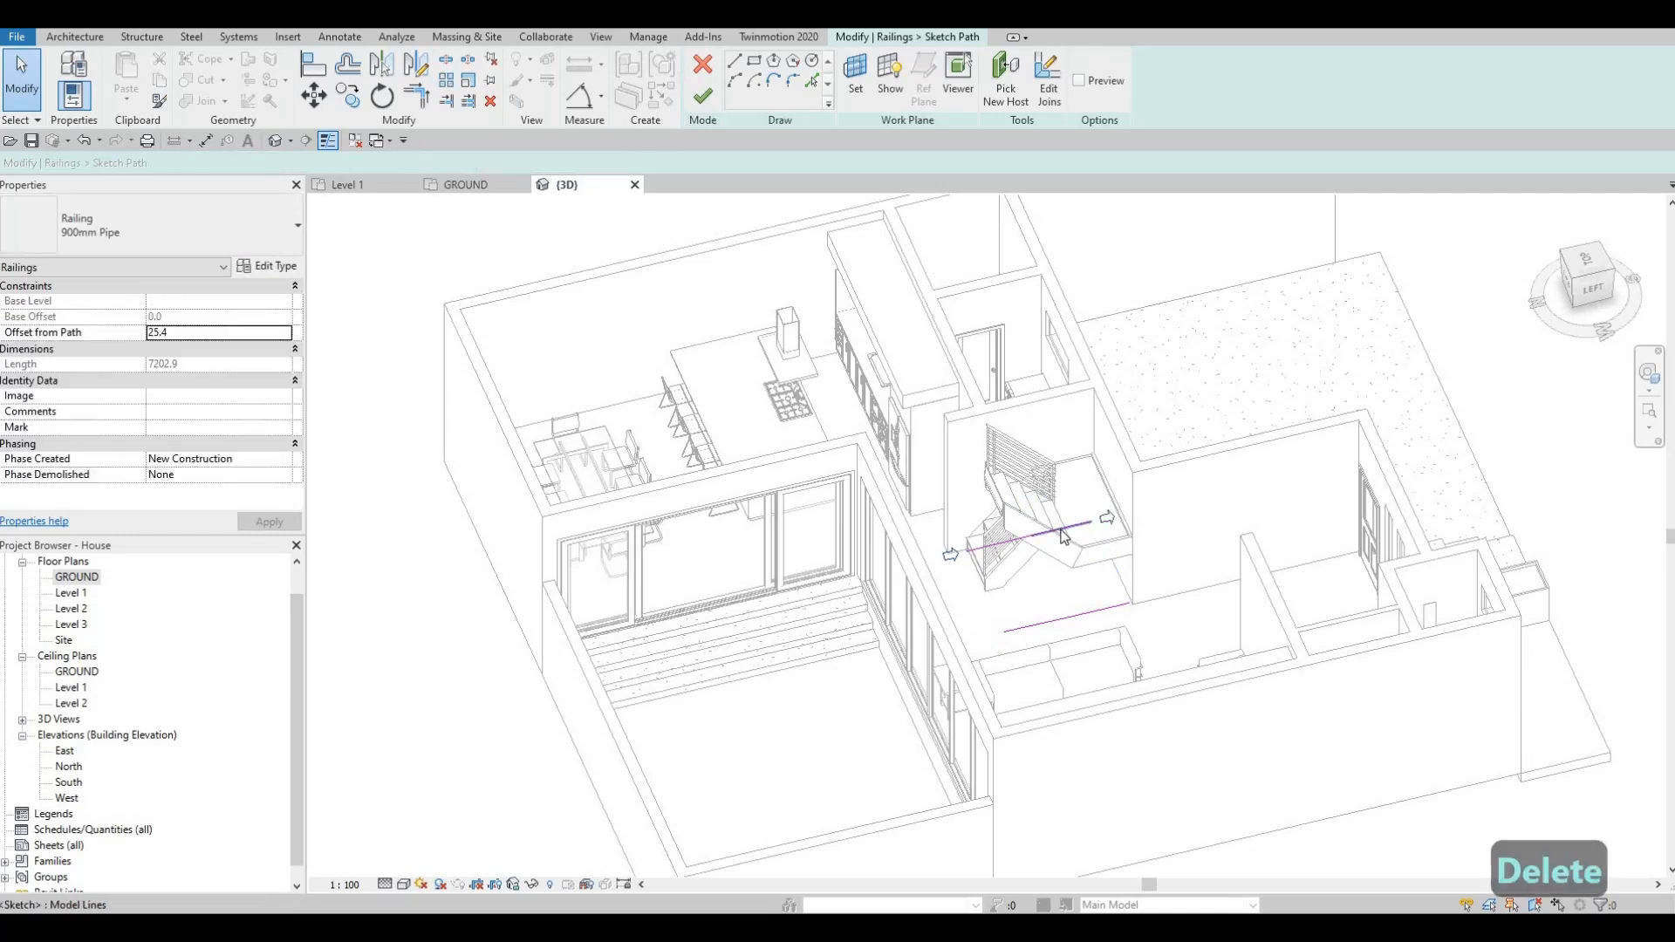
{"action": "left_click", "coordinate": [1005, 541]}
{"action": "key", "text": "Delete"}
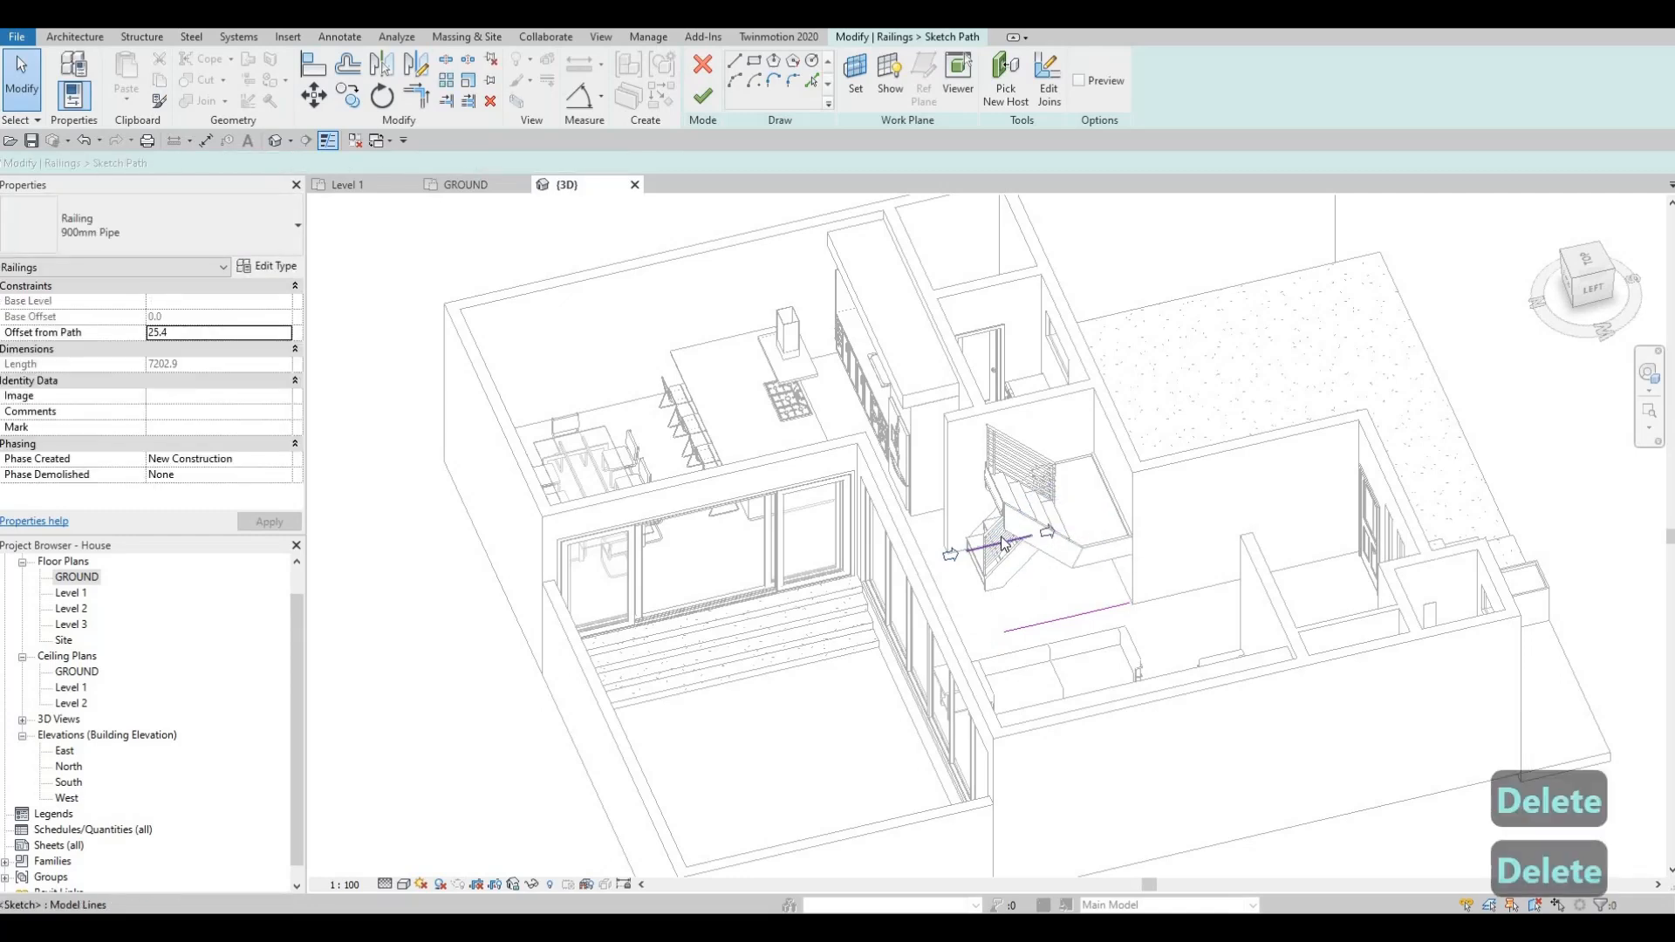
{"action": "key", "text": "Delete"}
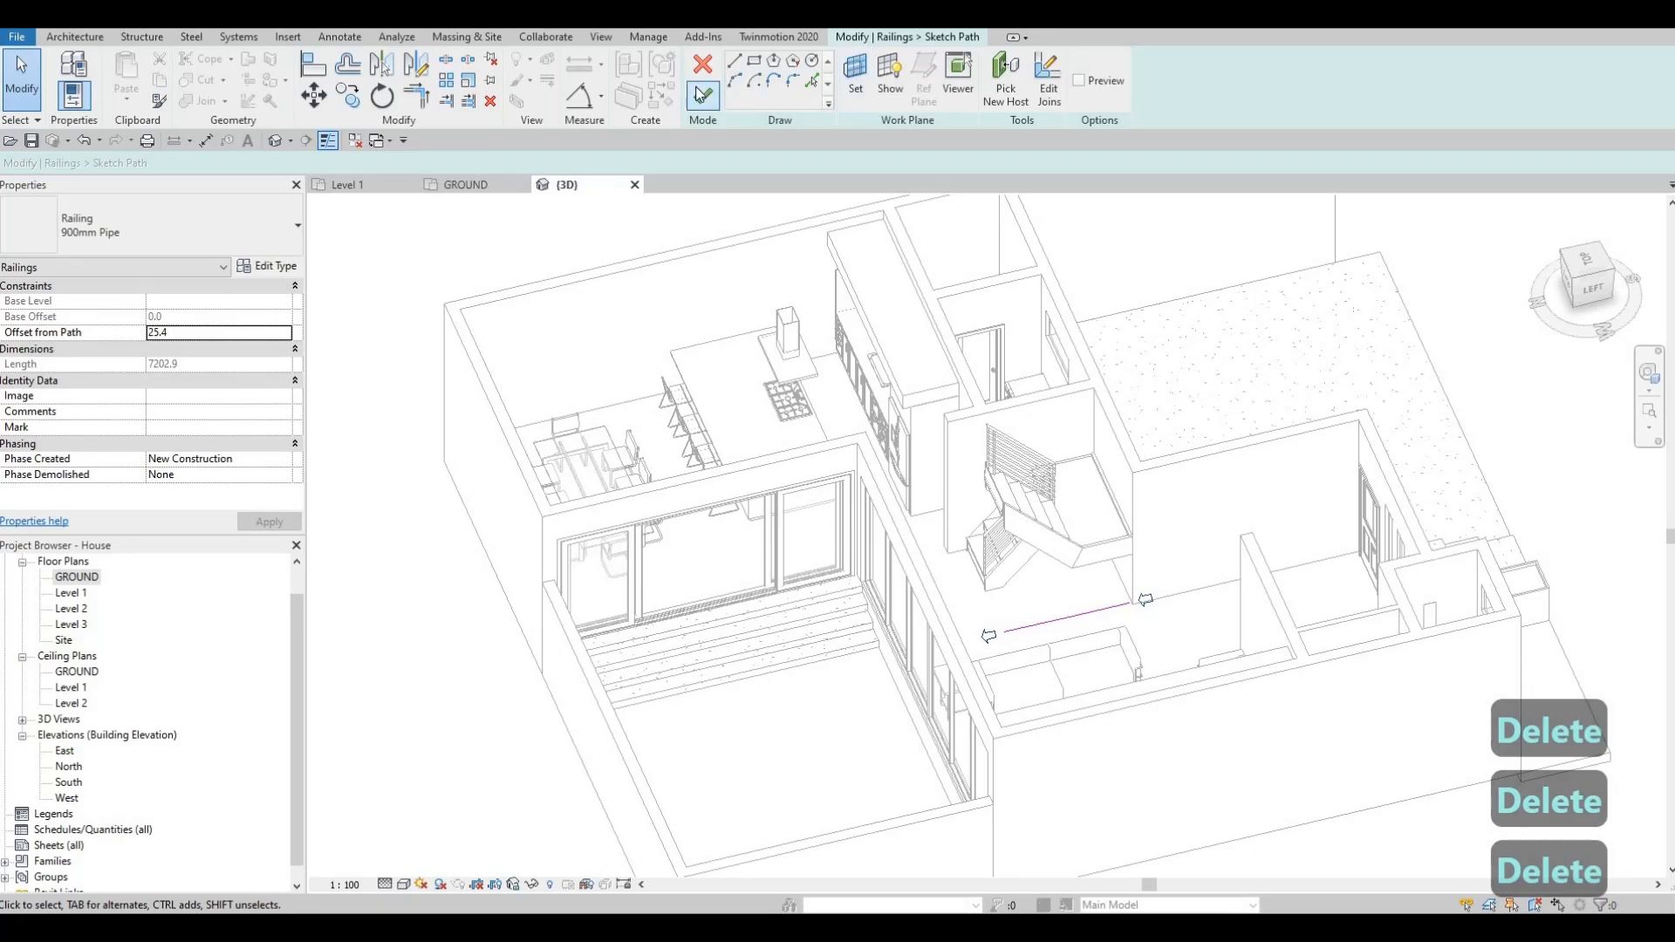
{"action": "left_click", "coordinate": [702, 94]}
{"action": "key", "text": "Escape"}
{"action": "key", "text": "Escape"}
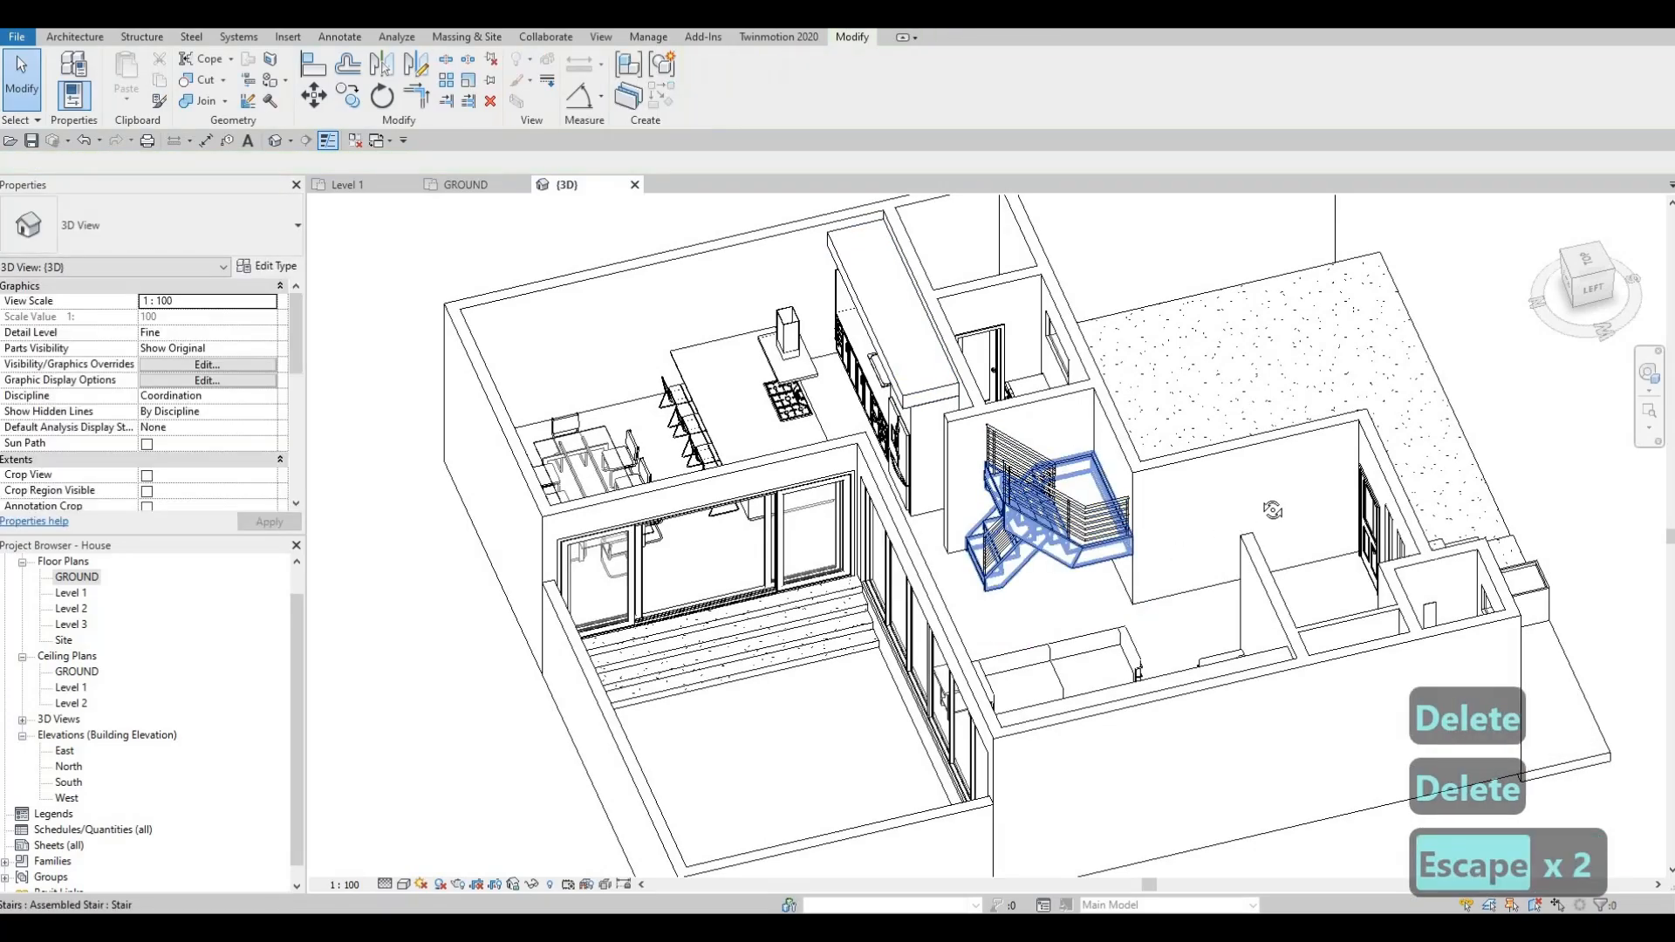
Change both interior stair railings to the Glass Panel - Bottom Fill type.
{"action": "middle_click_drag", "start_coordinate": [1273, 510], "coordinate": [1095, 501], "text": "shift"}
{"action": "middle_click_drag", "start_coordinate": [1248, 615], "coordinate": [1302, 537], "text": "shift"}
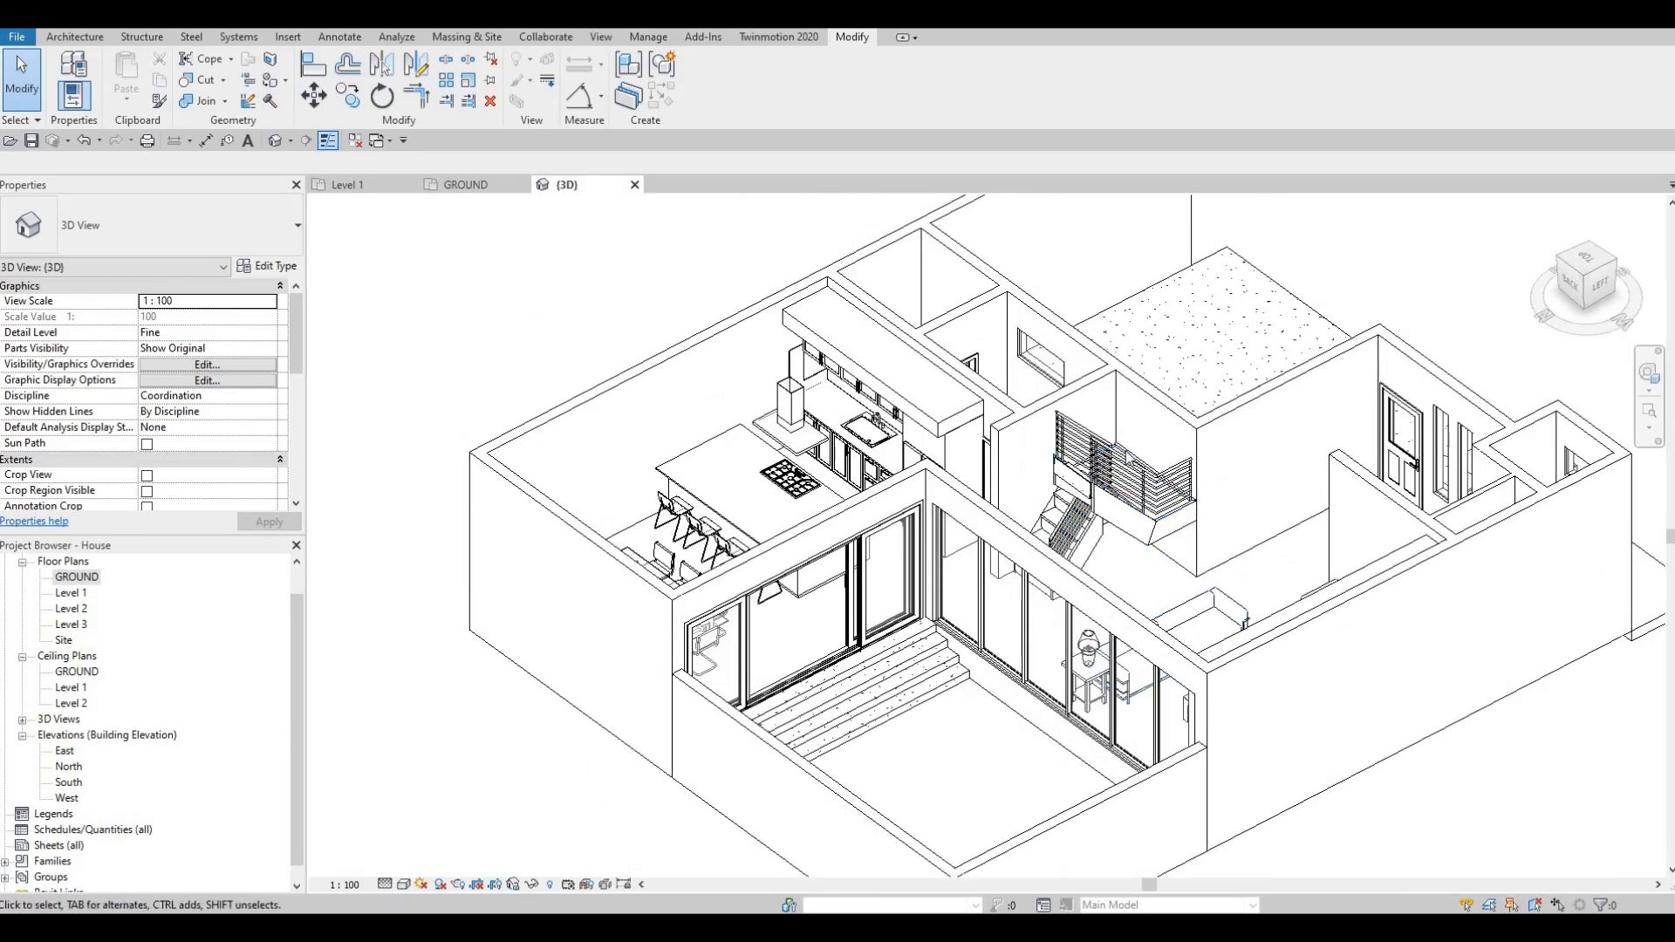
{"action": "left_click", "coordinate": [1063, 434]}
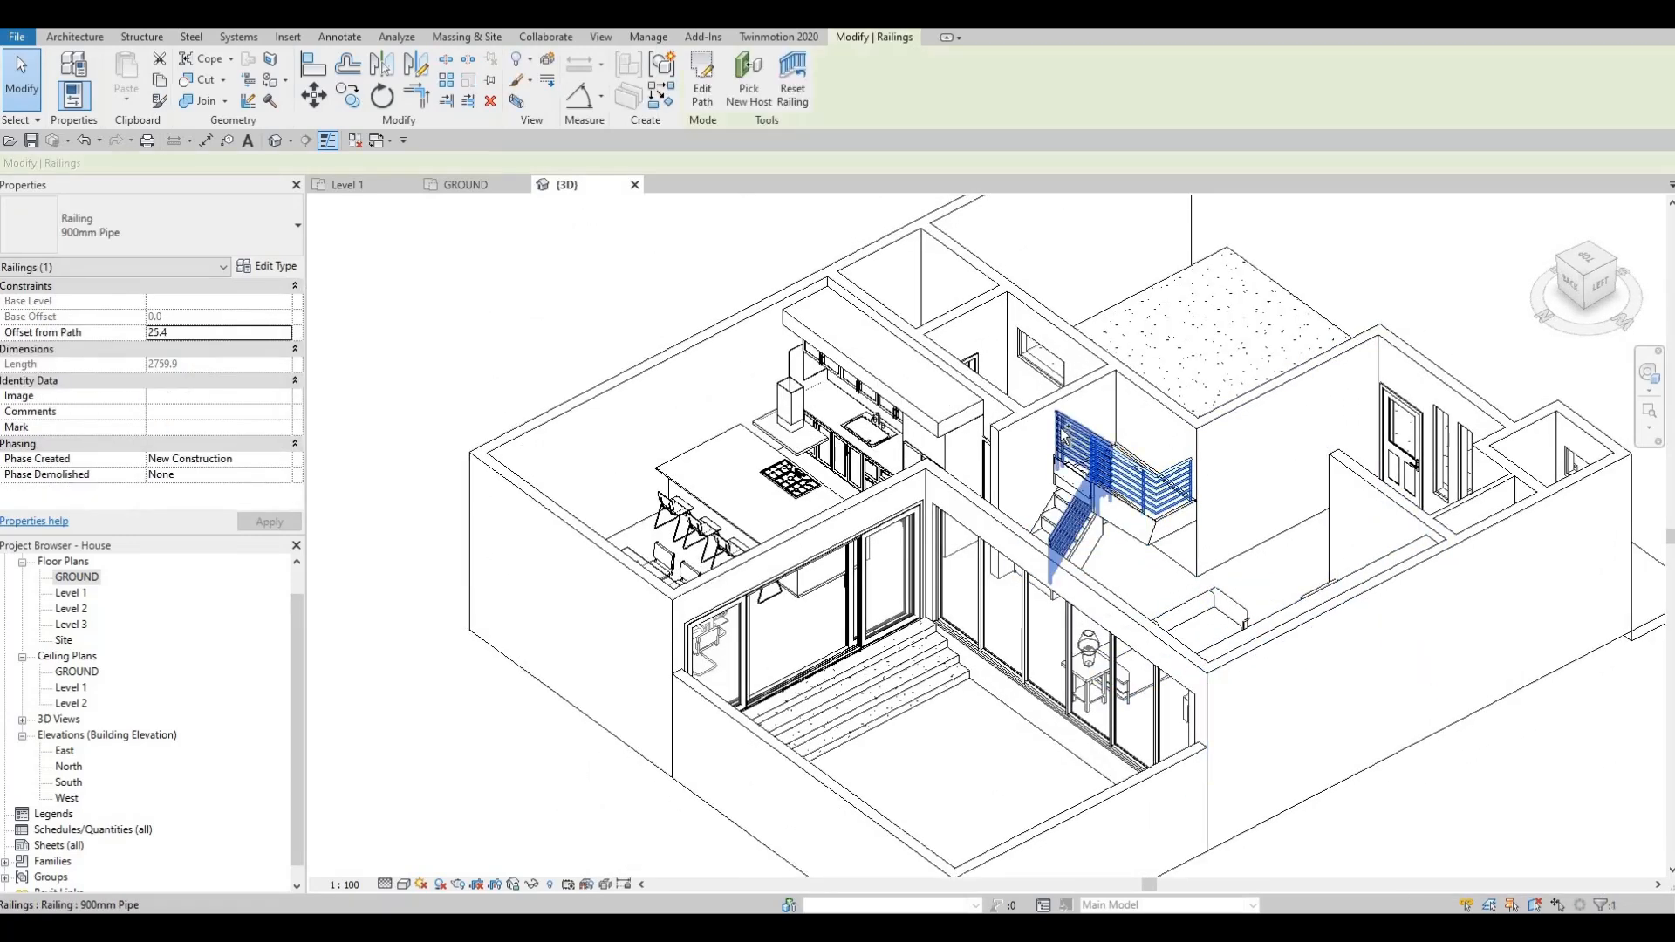
{"action": "left_click", "coordinate": [243, 226]}
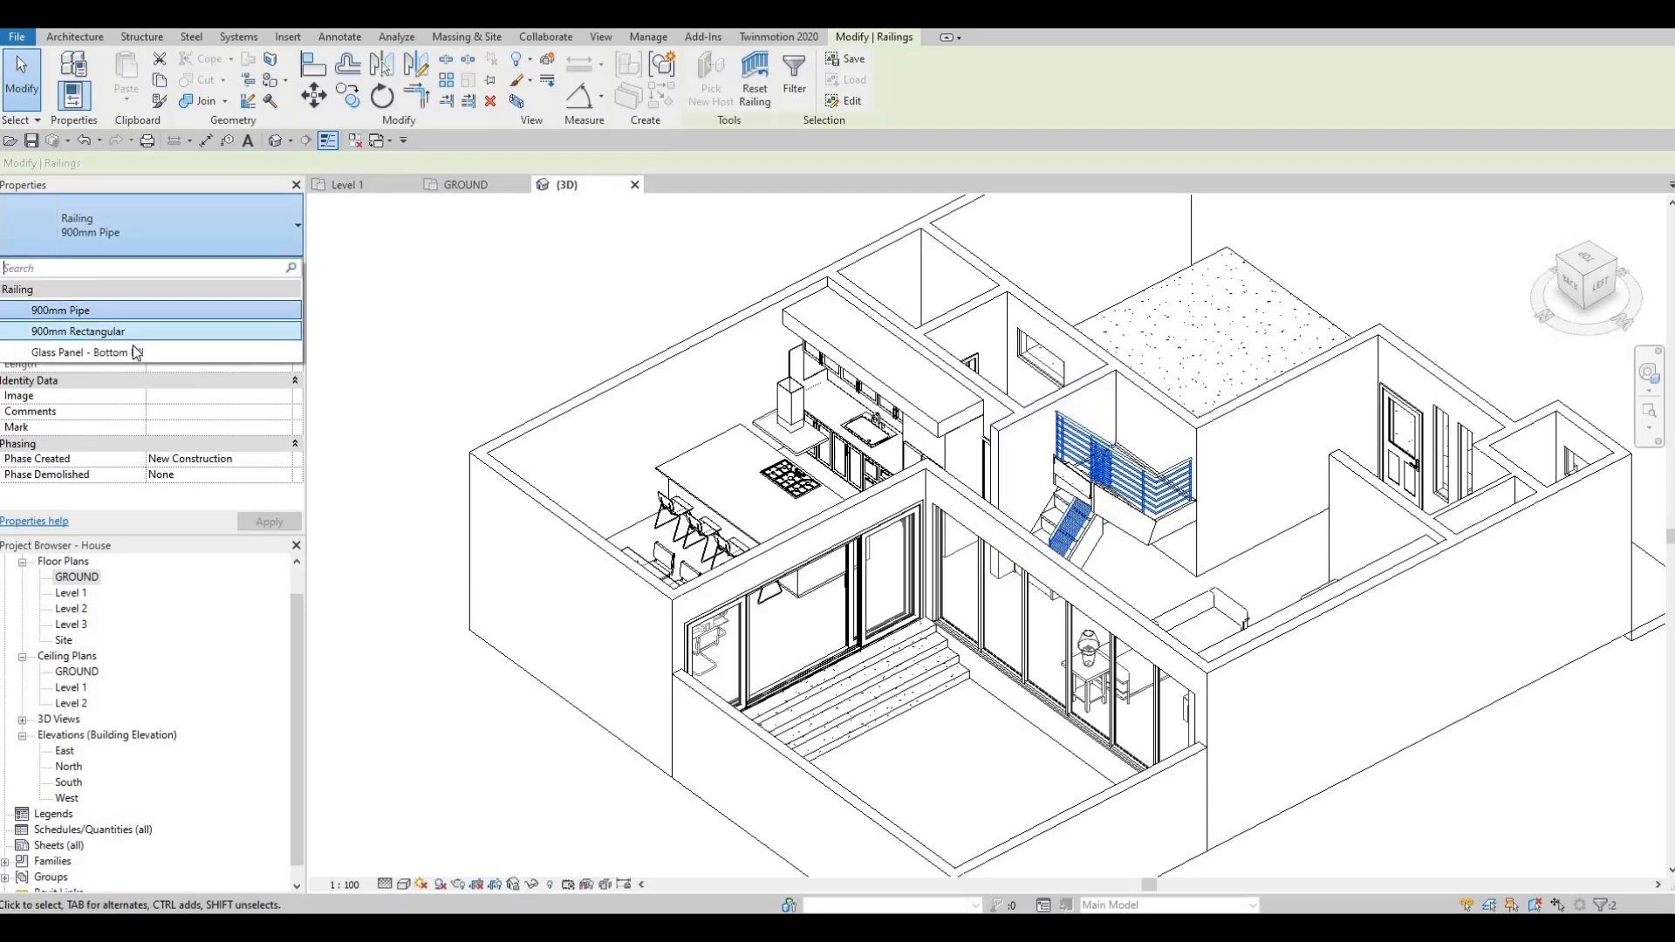
{"action": "left_click", "coordinate": [135, 353]}
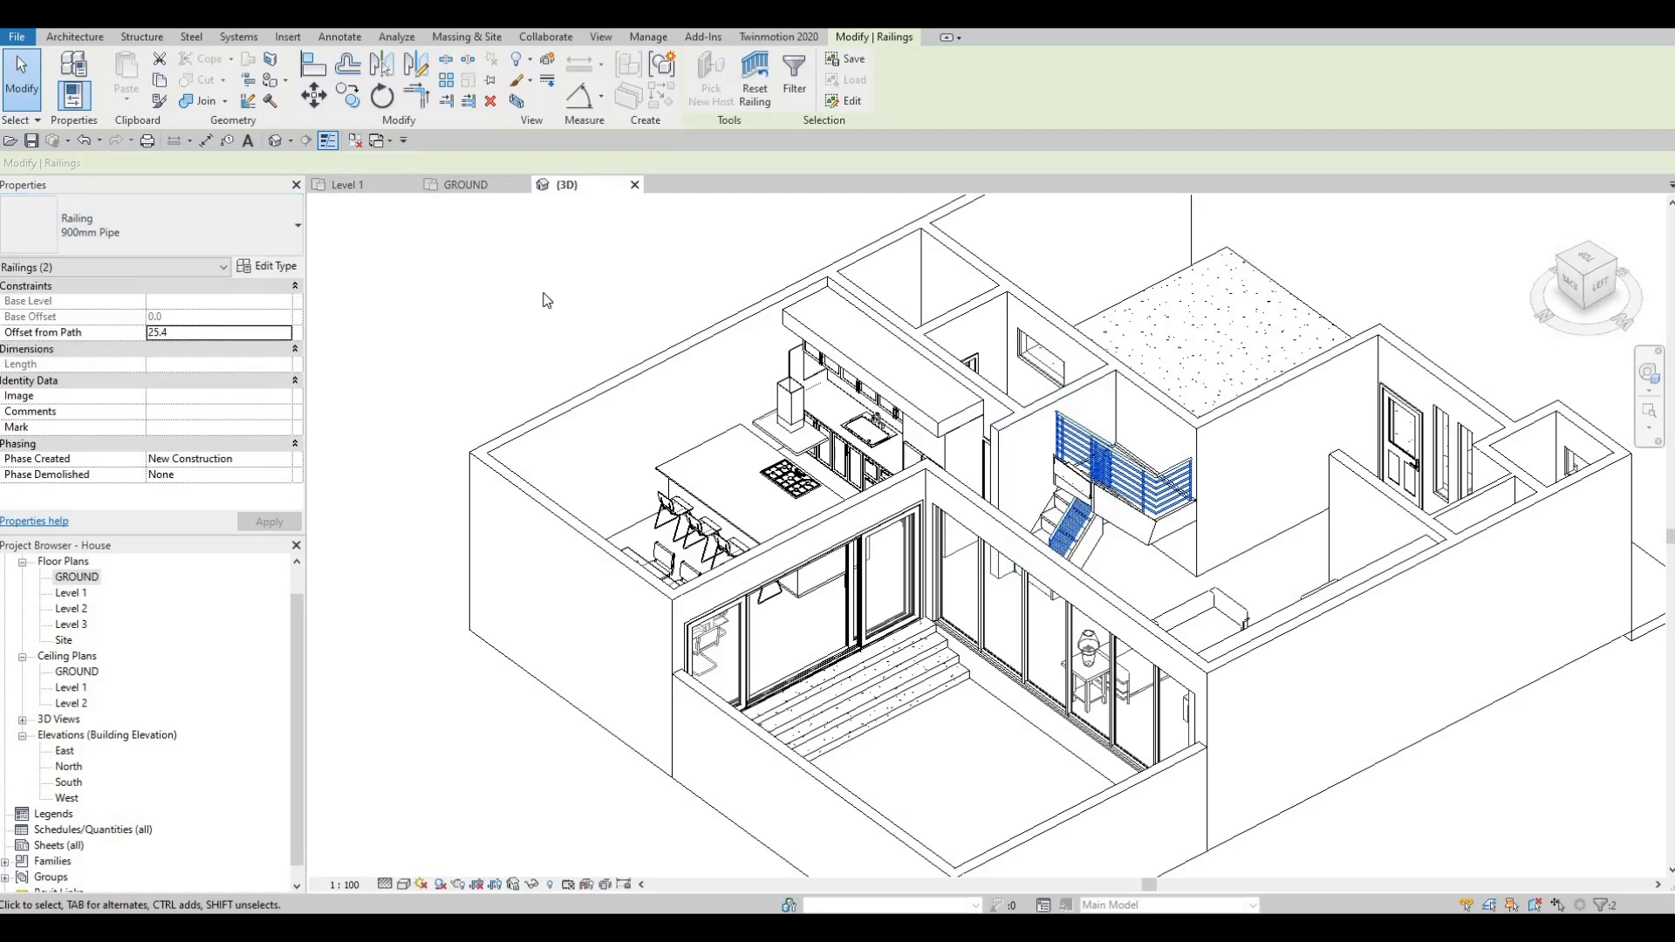
{"action": "key", "text": "Escape"}
{"action": "key", "text": "Escape"}
Duplicate the interior assembled stair's type under the name MAIN STAIRS.
{"action": "middle_click_drag", "start_coordinate": [1070, 609], "coordinate": [1632, 515], "text": "shift"}
{"action": "middle_click_drag", "start_coordinate": [1178, 523], "coordinate": [1266, 536], "text": "shift"}
{"action": "middle_click_drag", "start_coordinate": [1362, 598], "coordinate": [1278, 490], "text": "shift"}
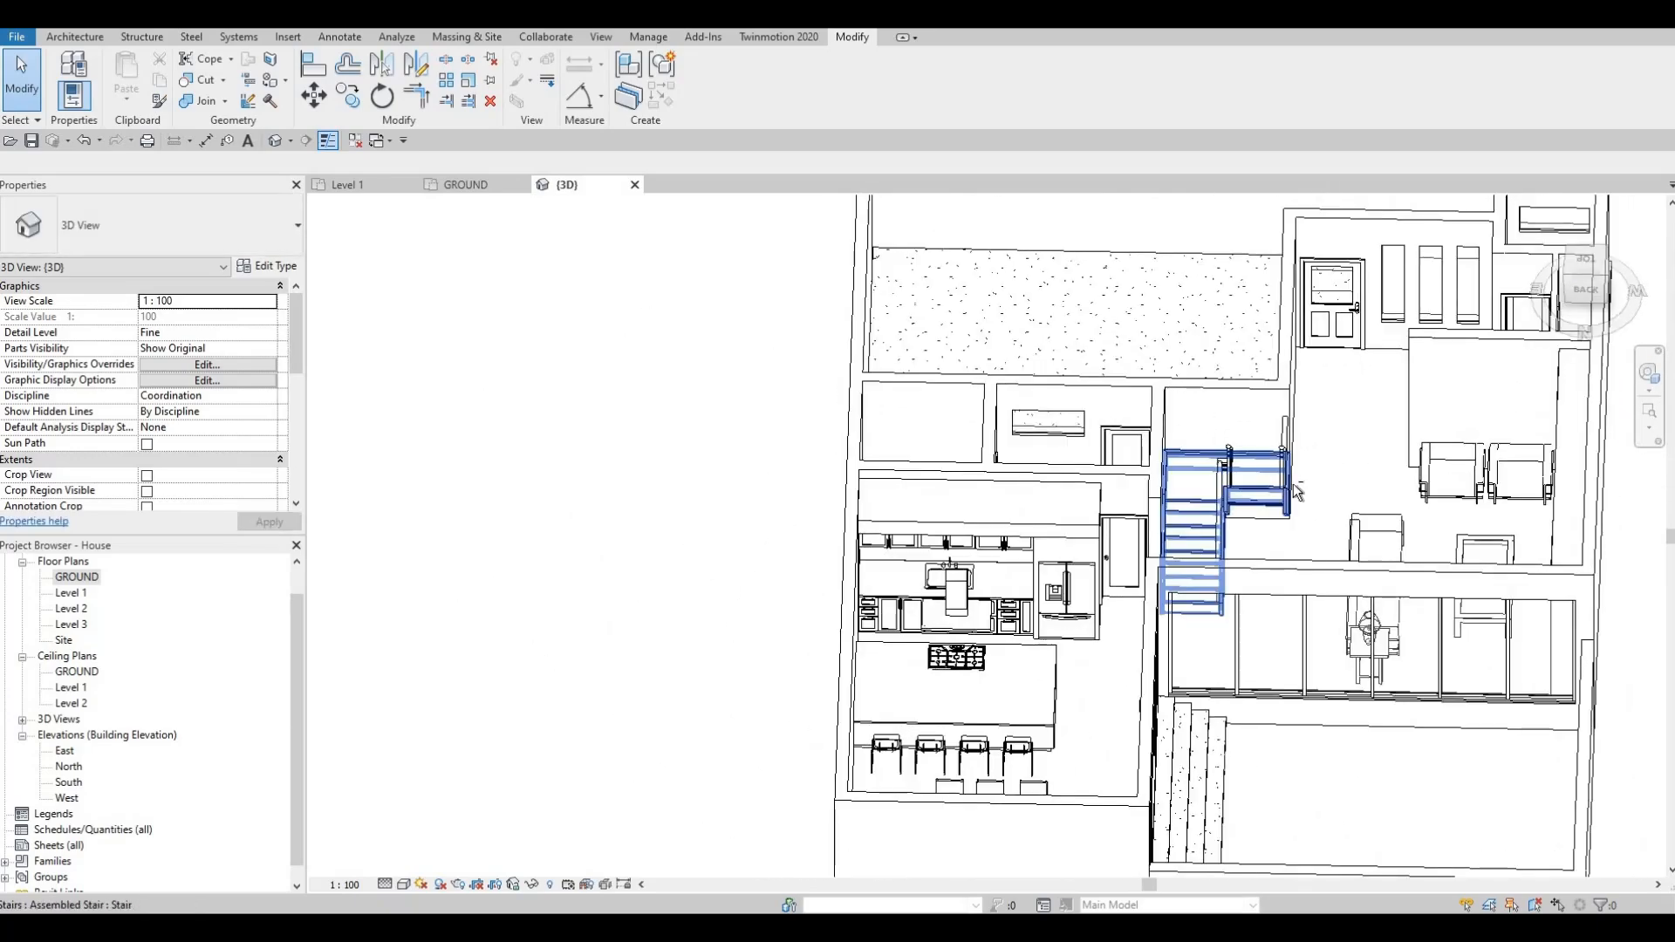
{"action": "middle_click_drag", "start_coordinate": [1170, 463], "coordinate": [929, 400], "text": "shift"}
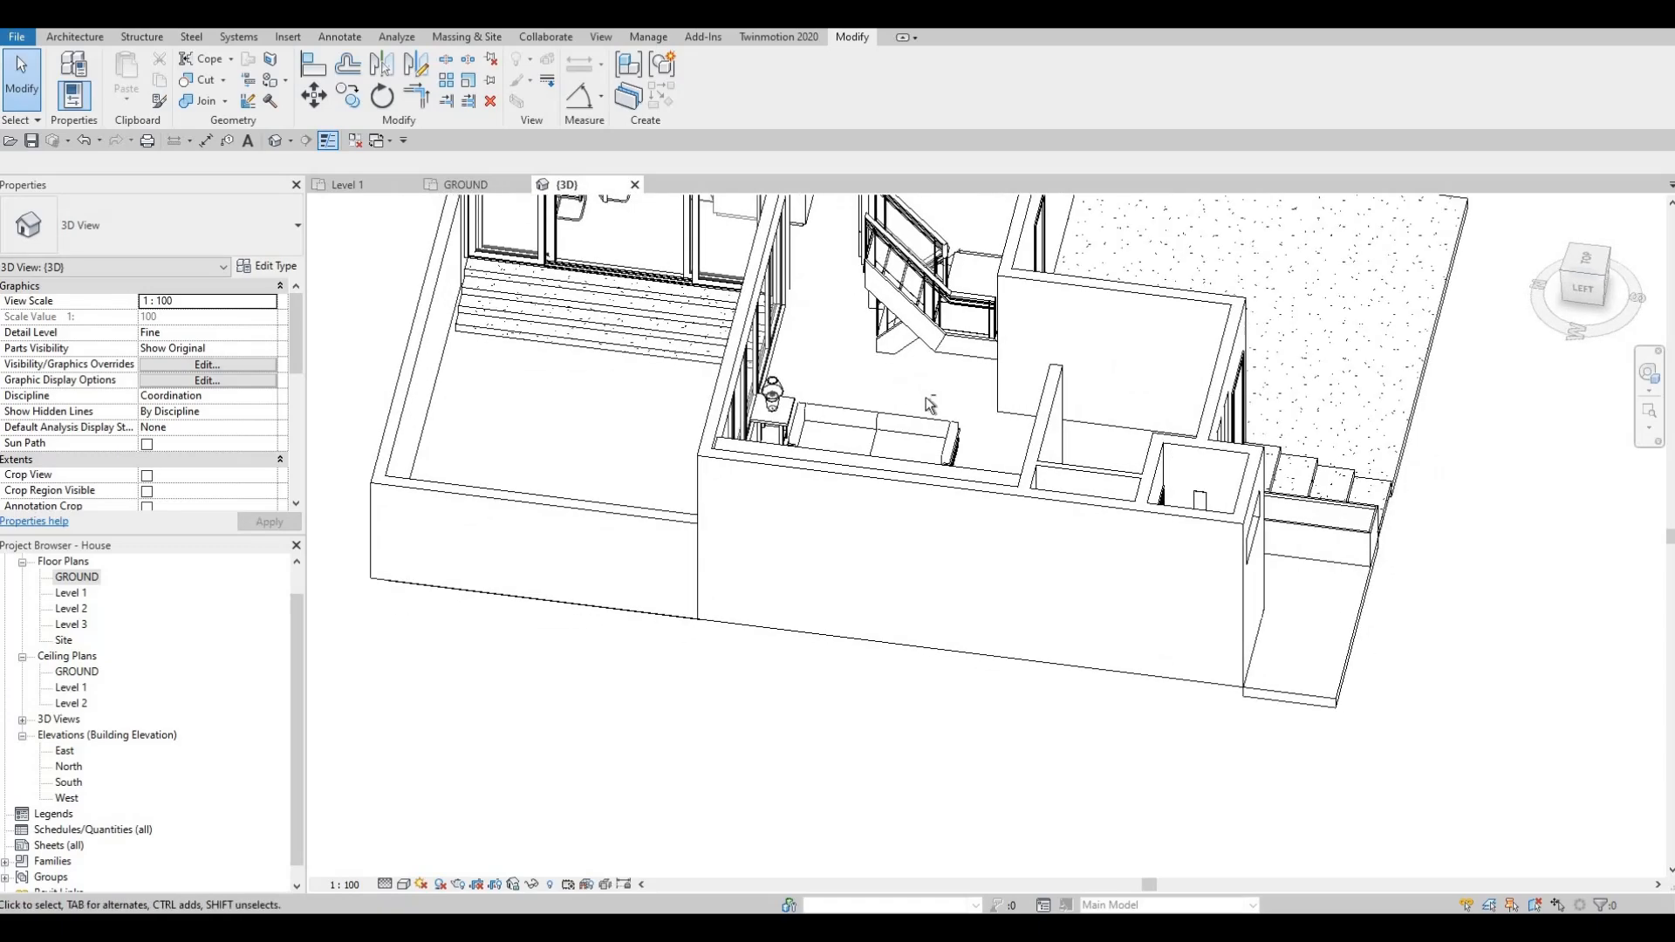
{"action": "middle_click_drag", "start_coordinate": [900, 274], "coordinate": [907, 316], "text": "shift"}
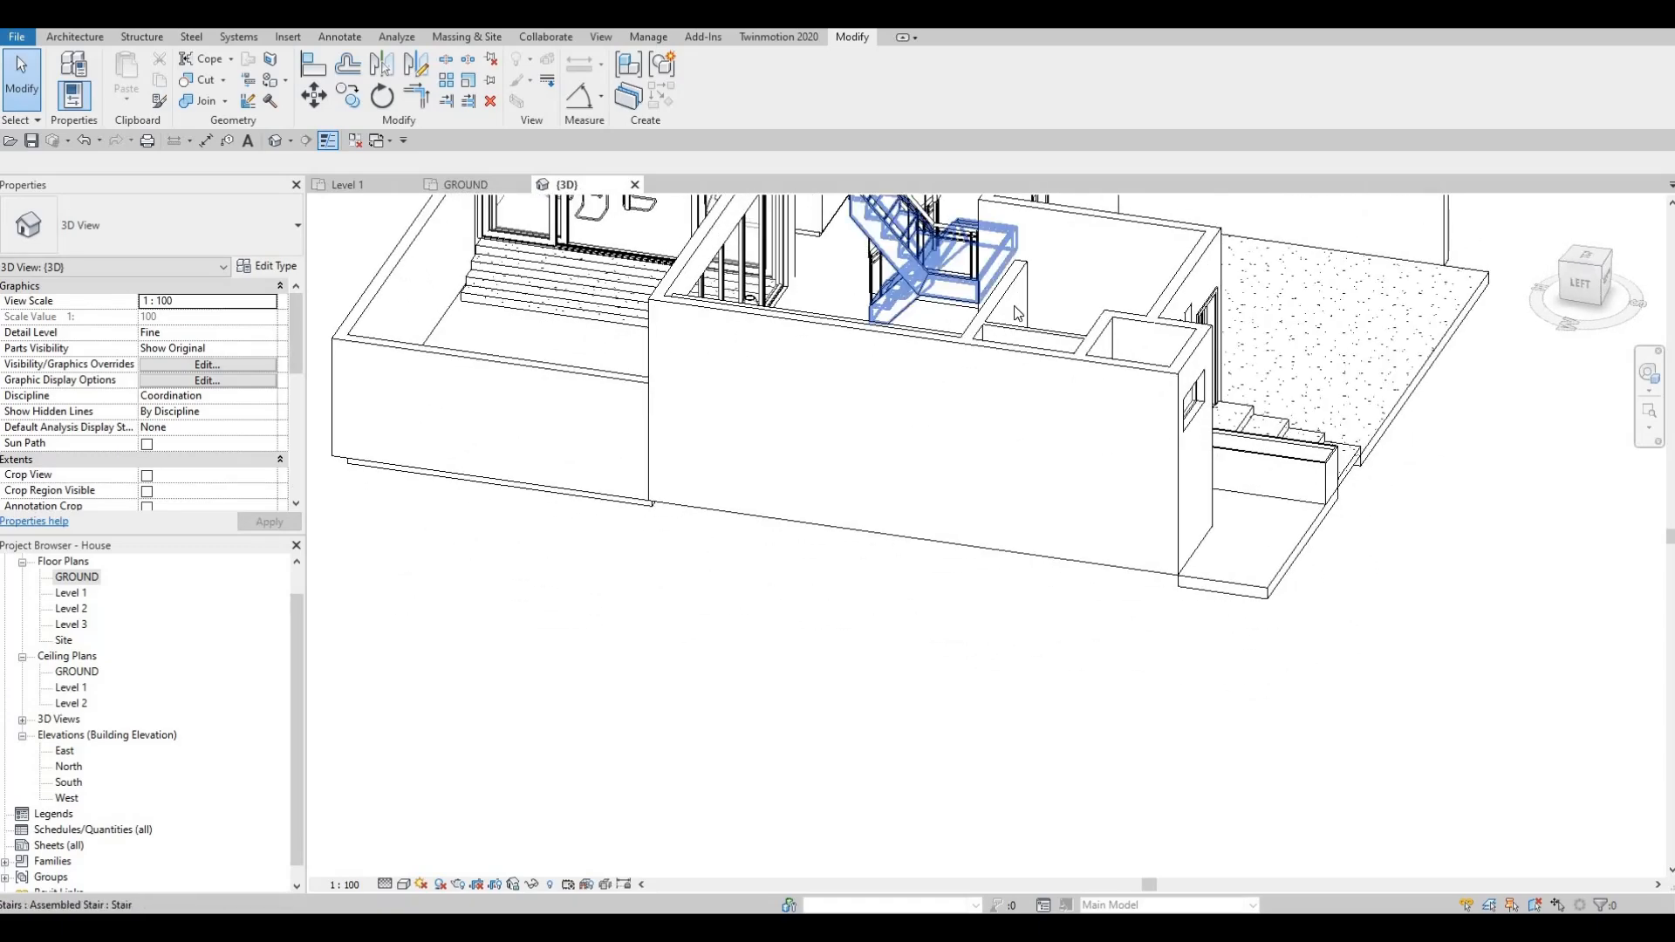
{"action": "scroll", "coordinate": [959, 309], "scroll_direction": "up", "scroll_amount": 6}
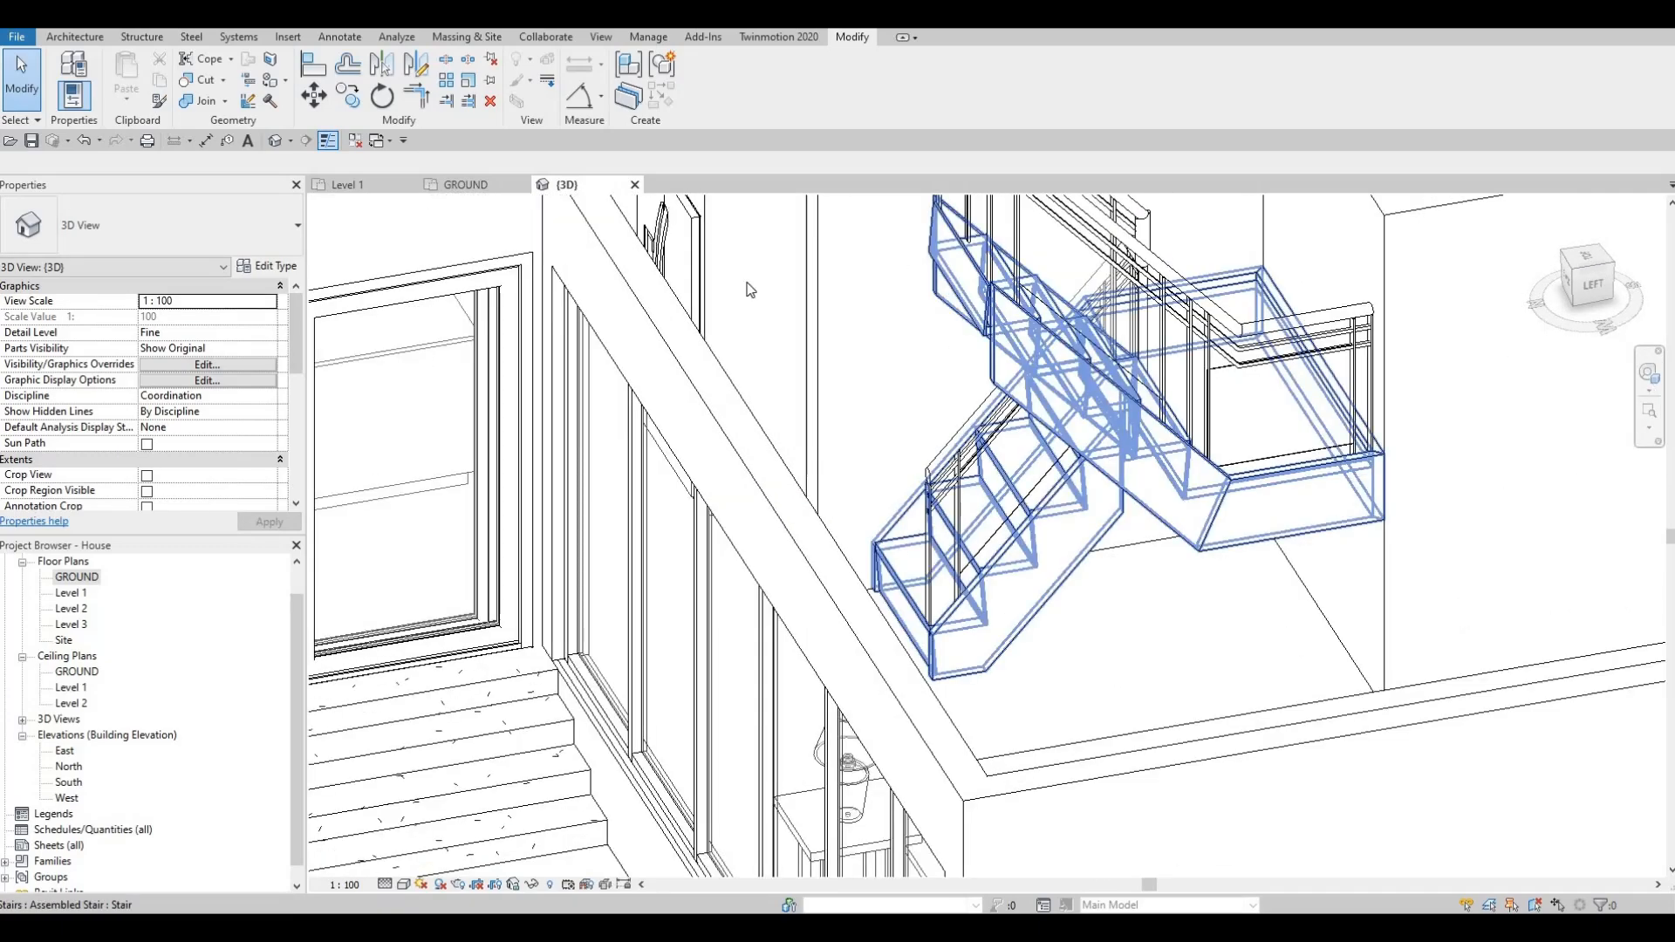
{"action": "left_click", "coordinate": [965, 304]}
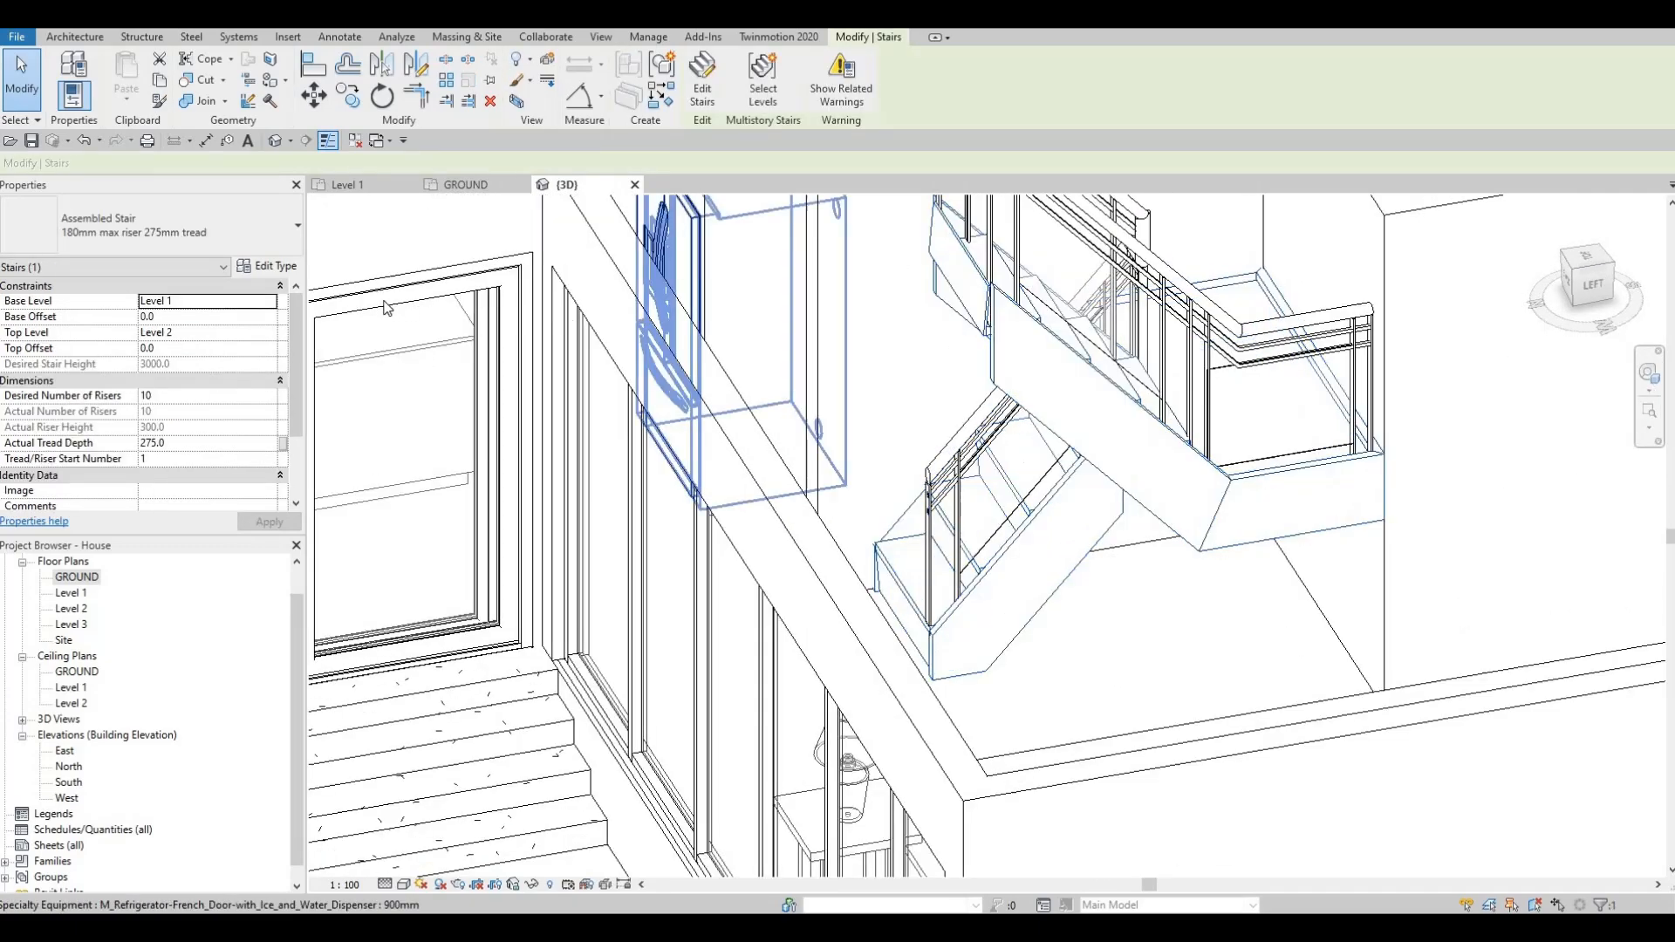
{"action": "left_click", "coordinate": [279, 267]}
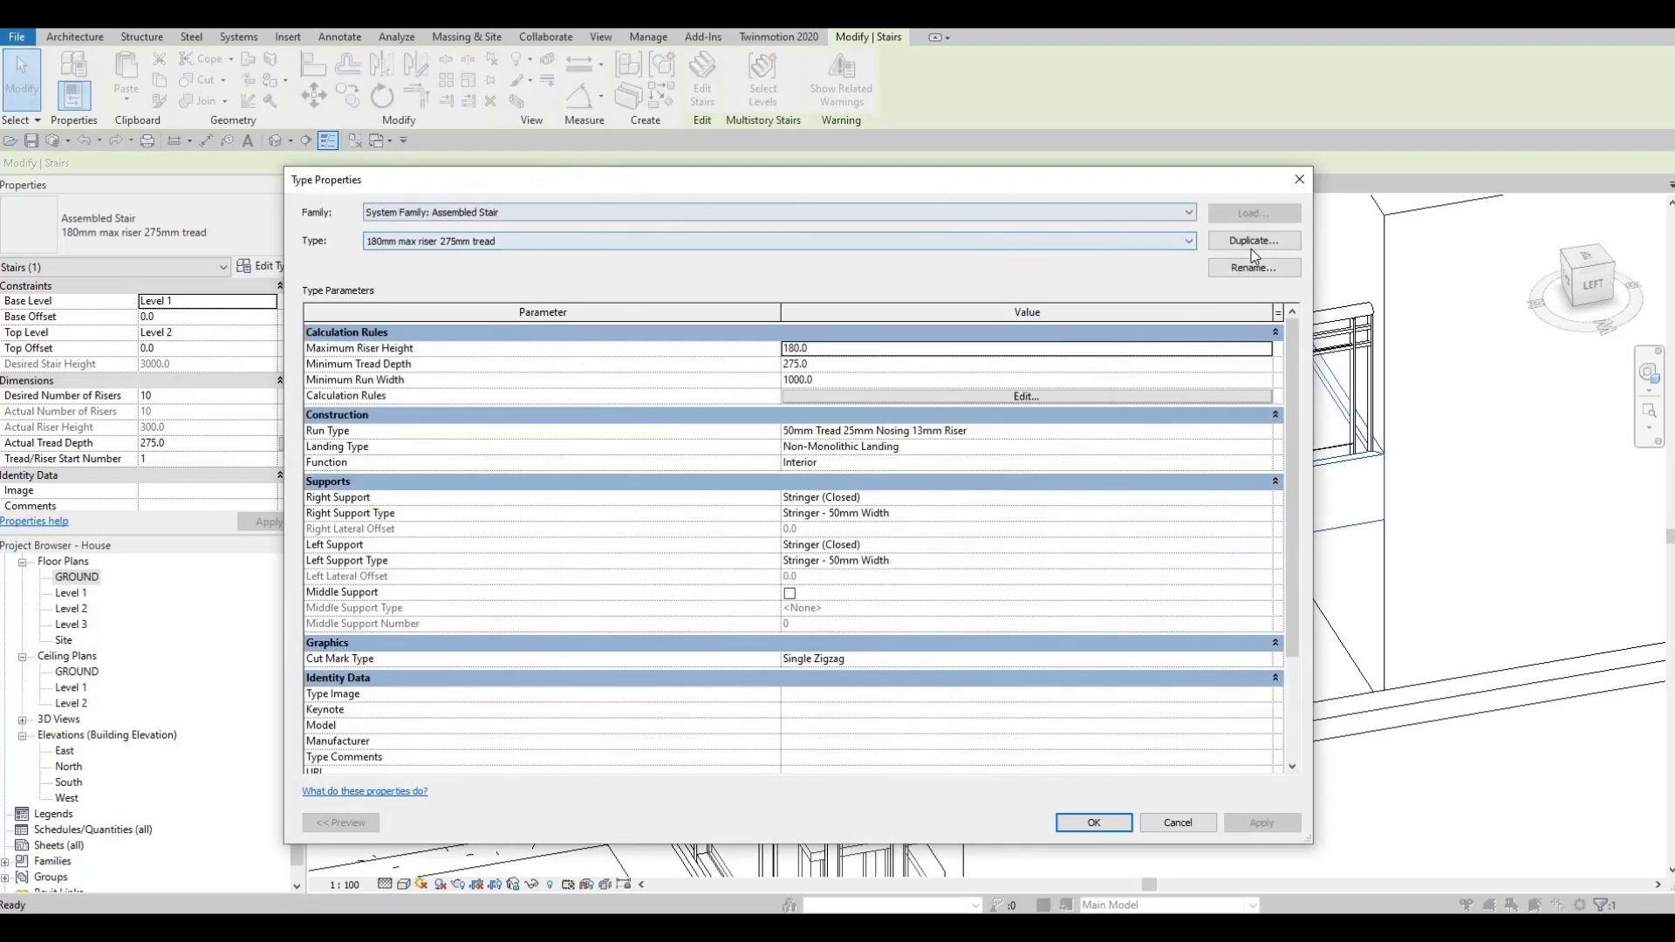
{"action": "left_click", "coordinate": [1254, 241]}
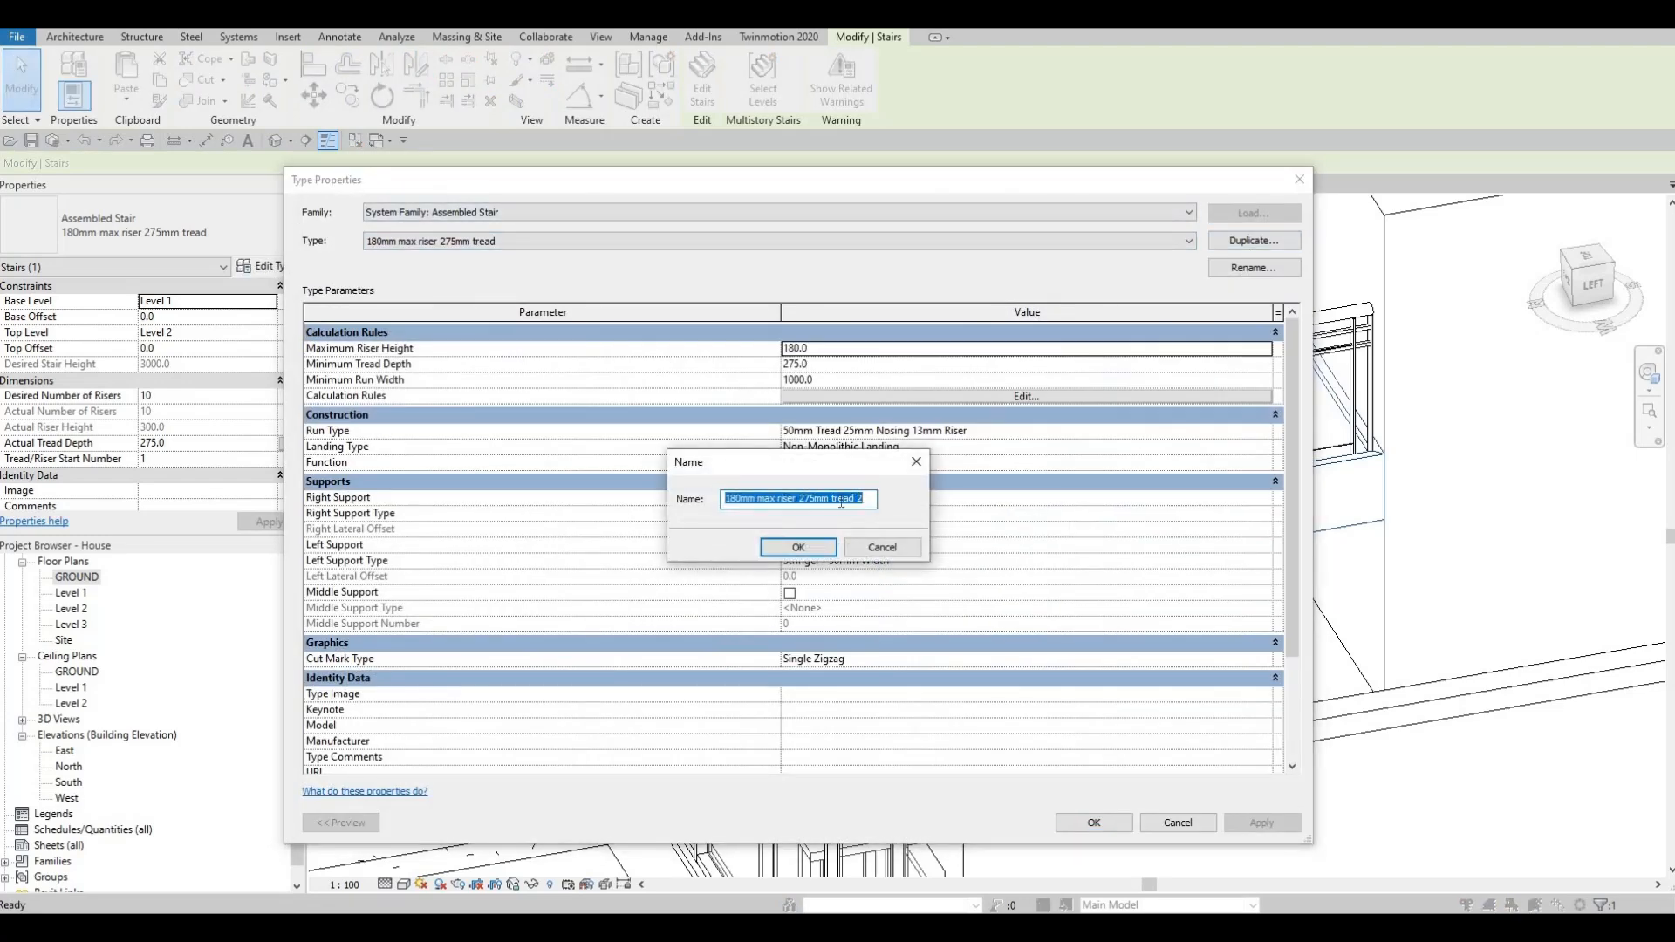
{"action": "type", "text": "MAIN S"}
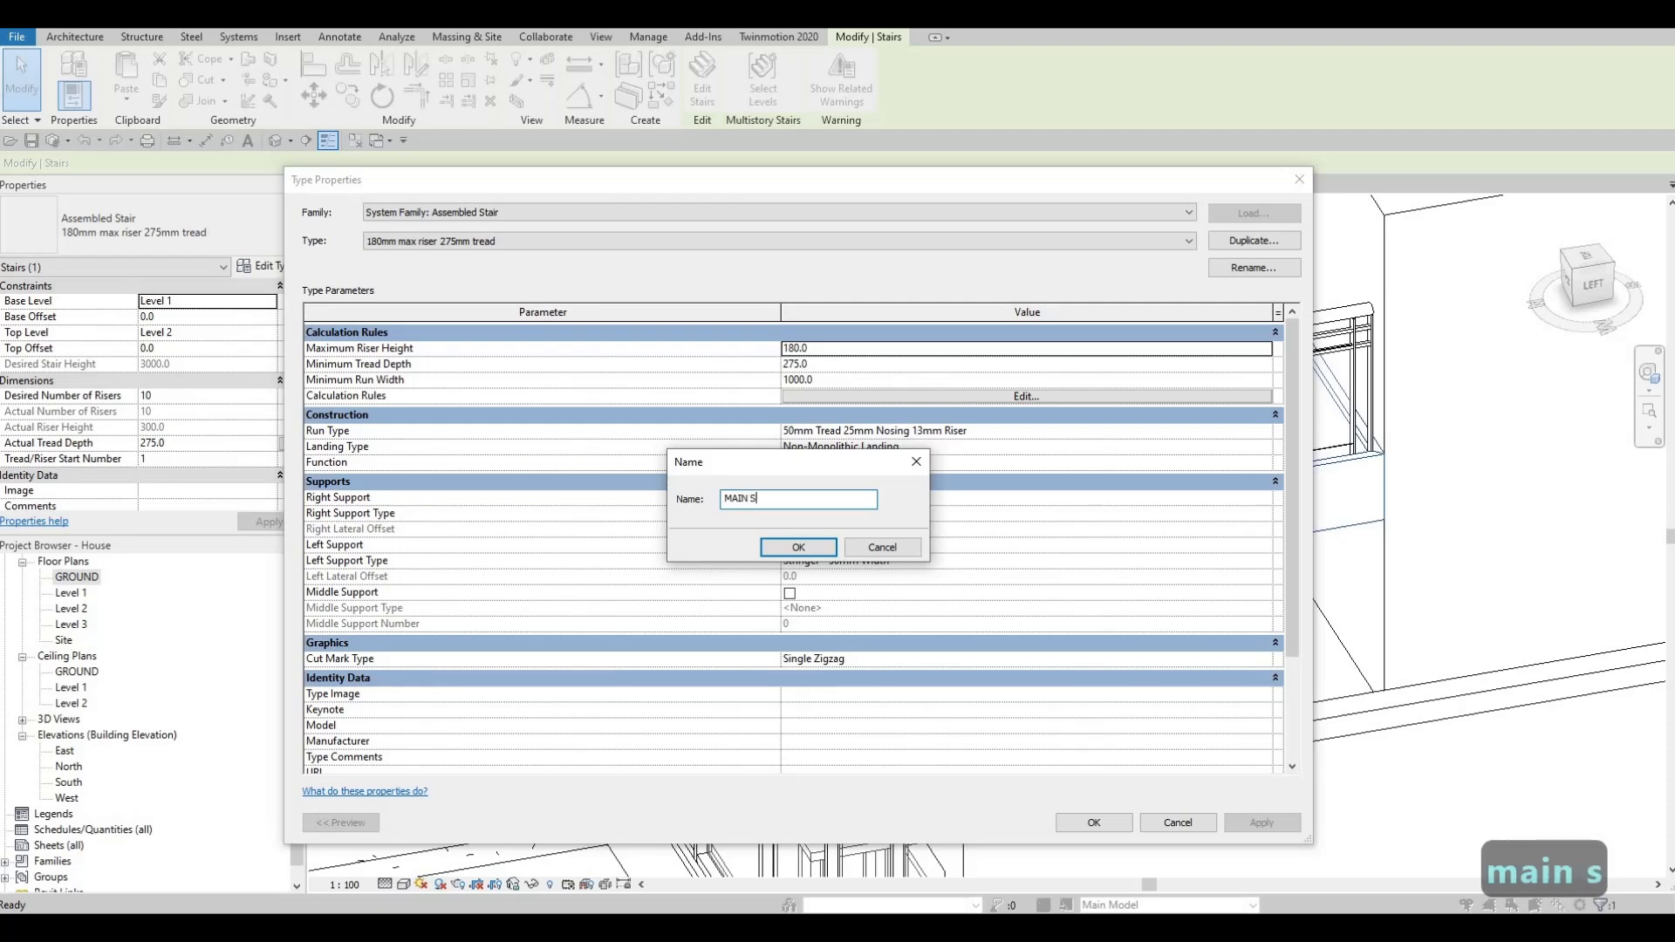
{"action": "type", "text": "TAIRS"}
{"action": "key", "text": "Return"}
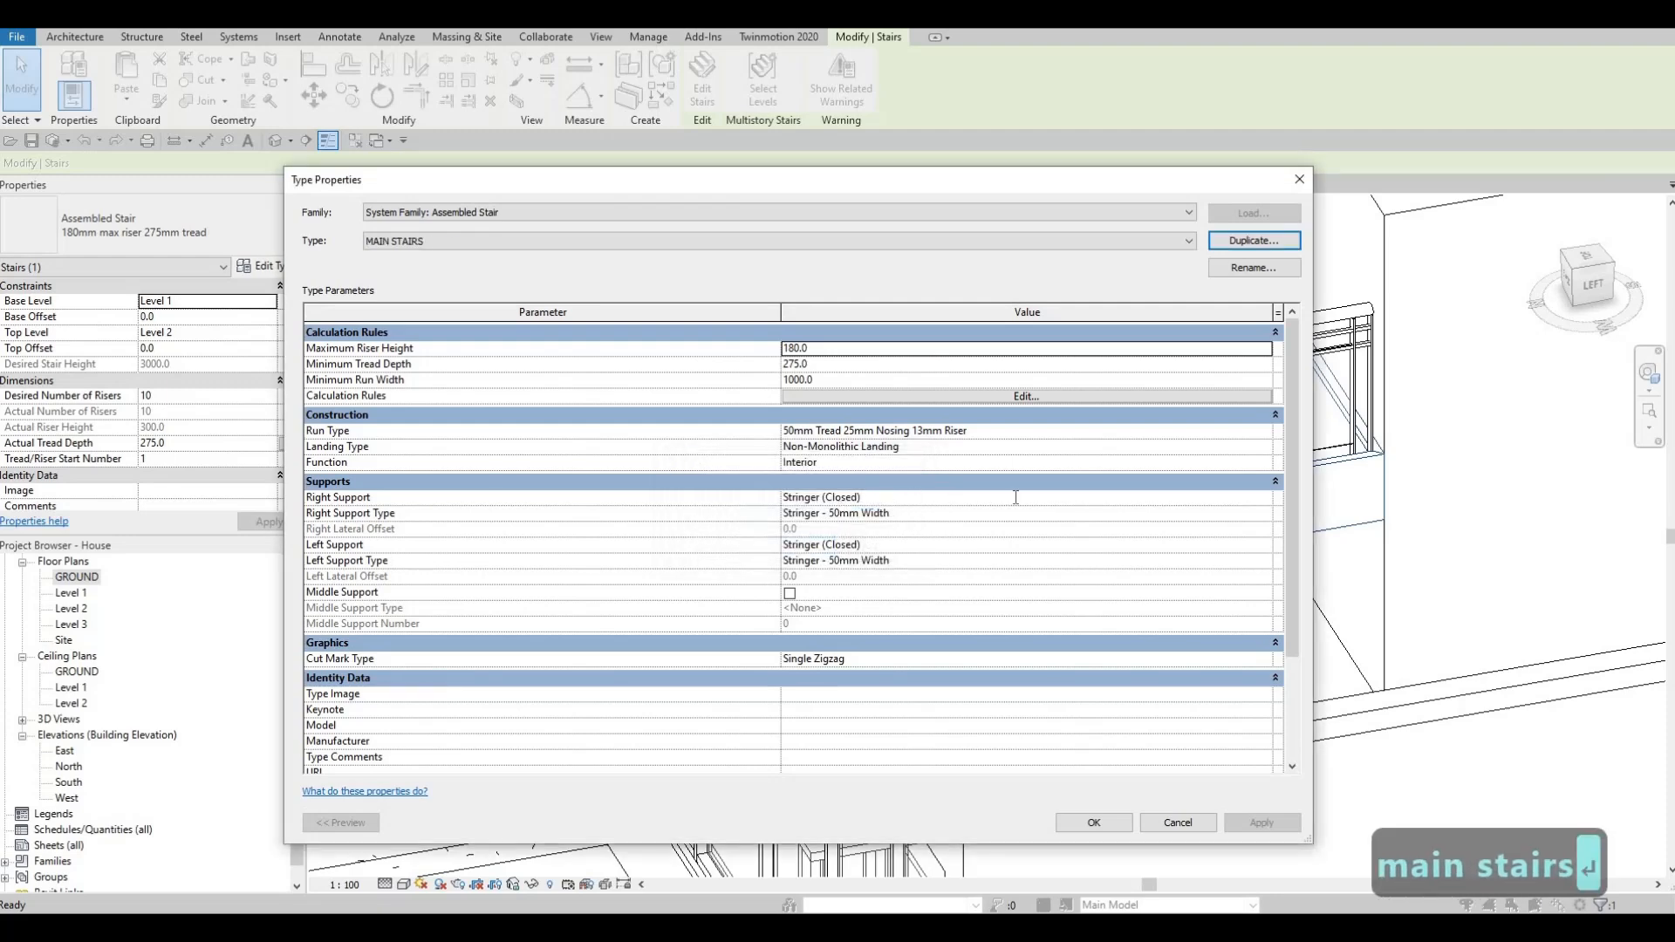
Try setting the right and left supports of the MAIN STAIRS type to None and apply it to the interior stair.
{"action": "left_click", "coordinate": [1016, 497]}
{"action": "left_click", "coordinate": [824, 502]}
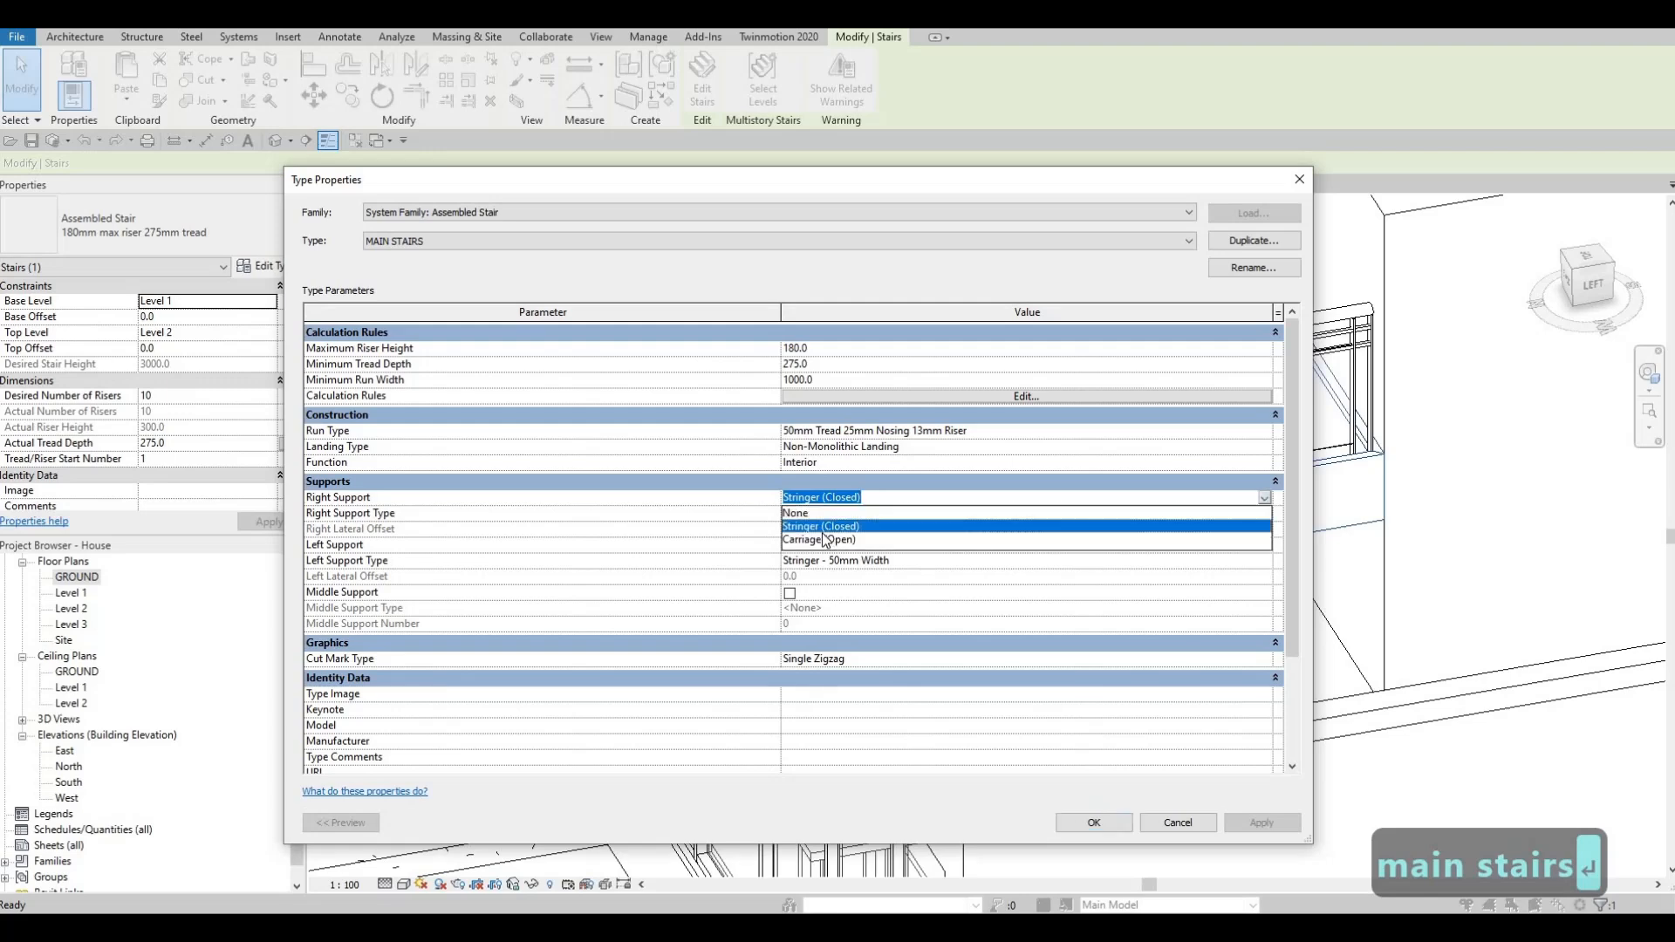
{"action": "left_click", "coordinate": [916, 513]}
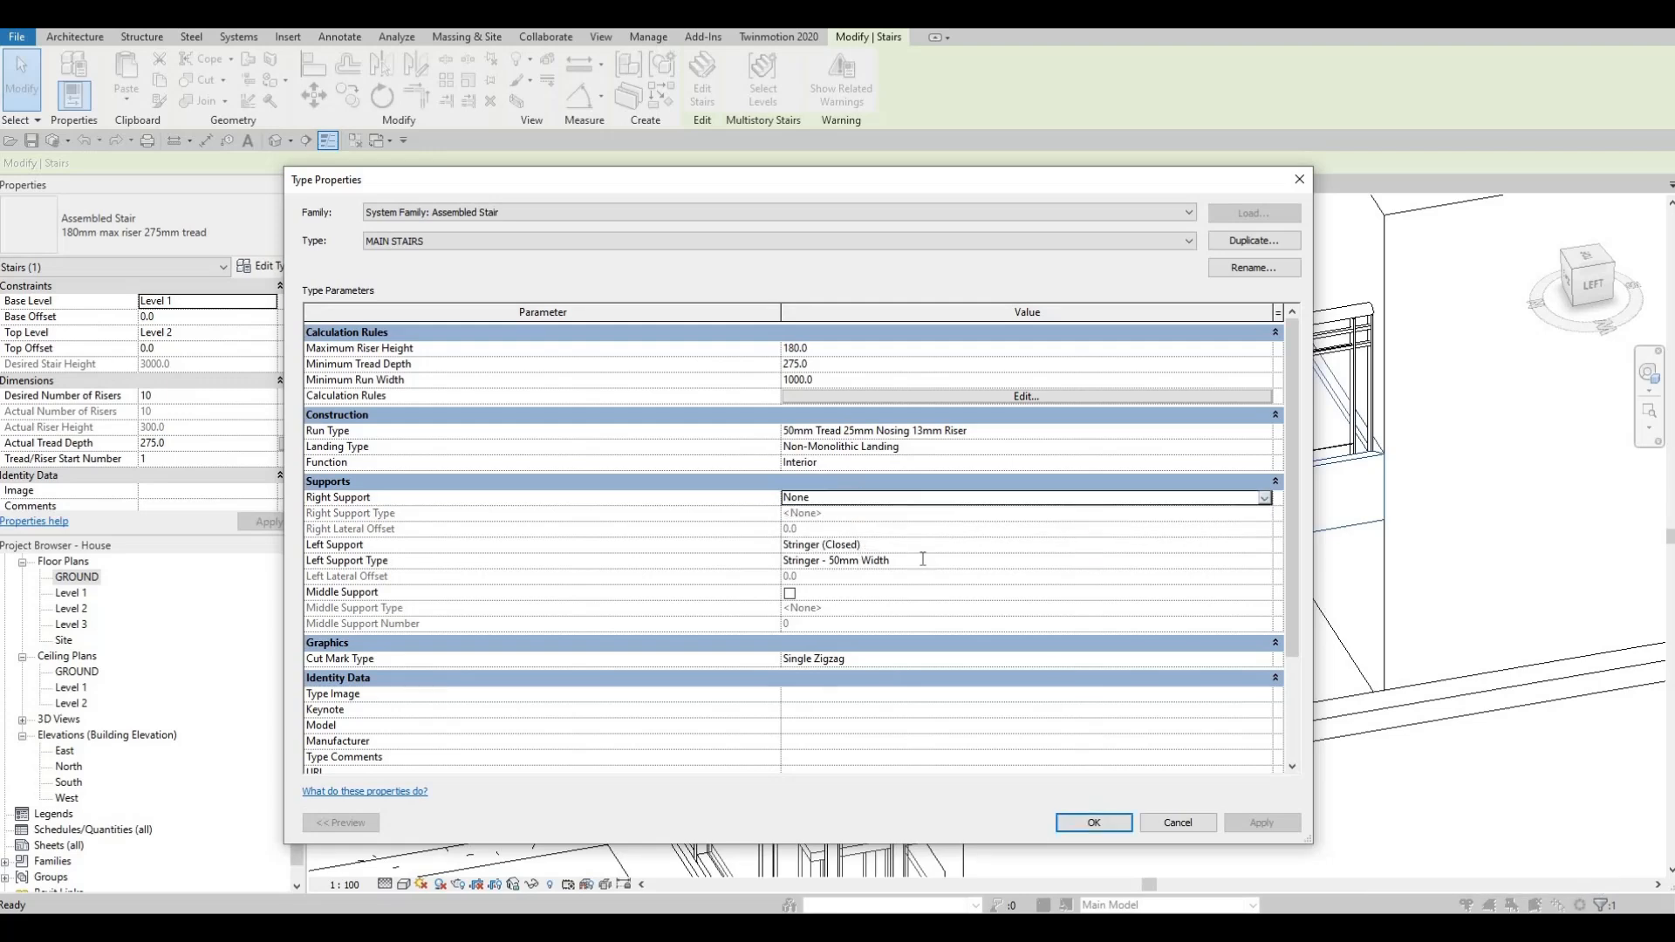
{"action": "left_click", "coordinate": [970, 559]}
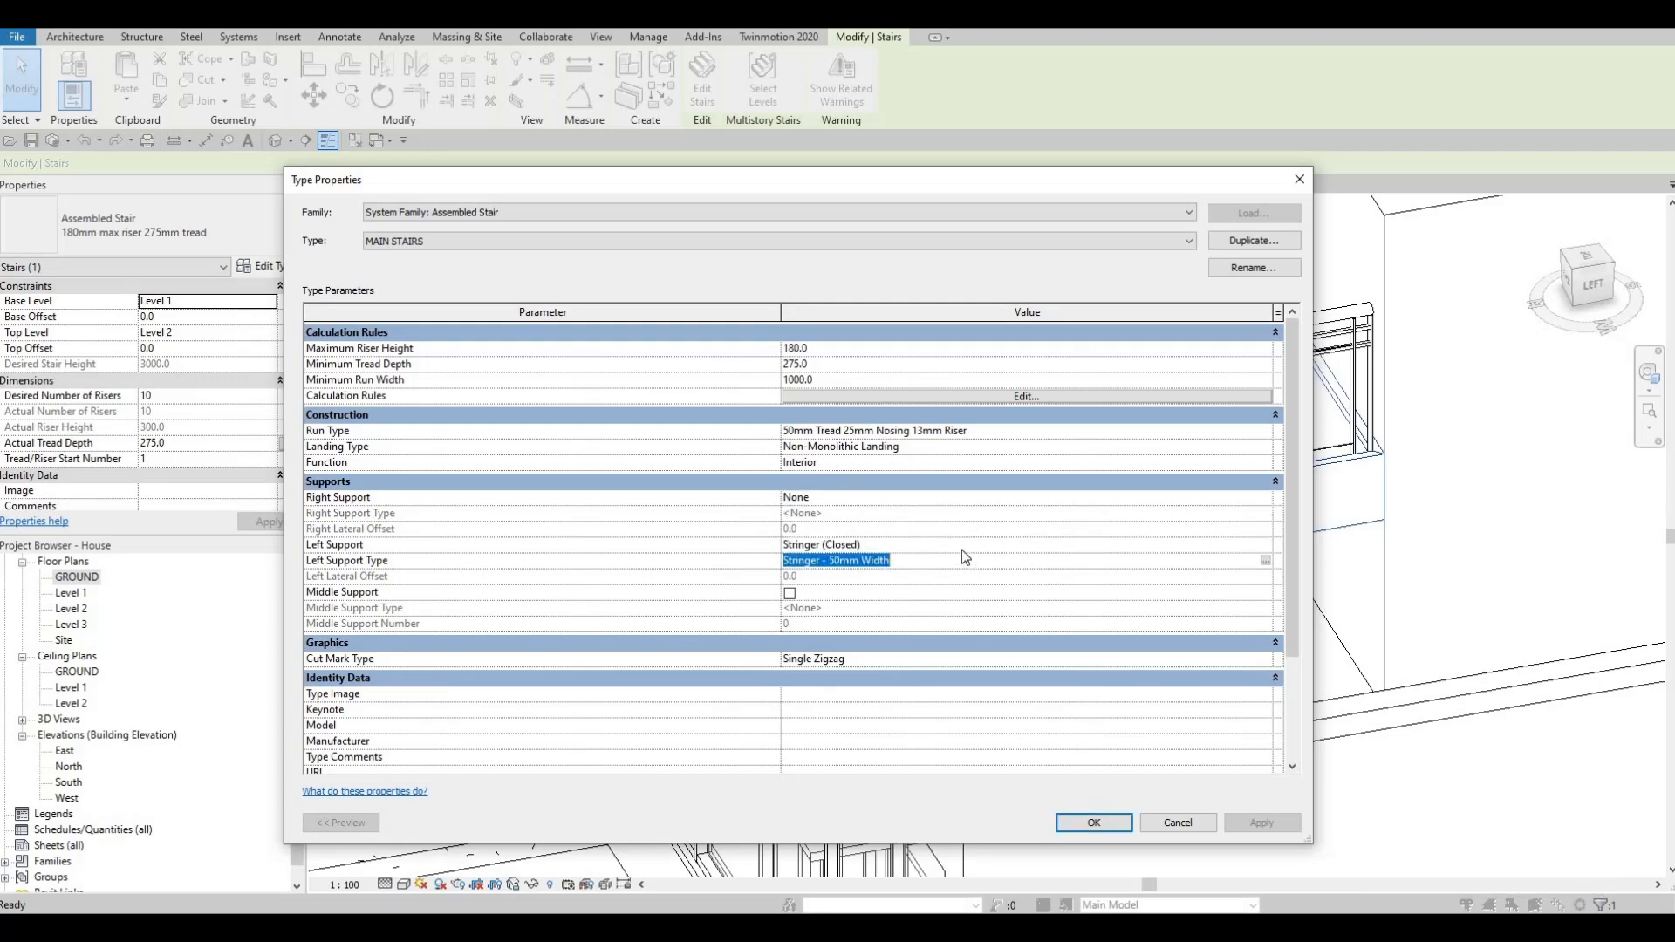
{"action": "left_click", "coordinate": [960, 545]}
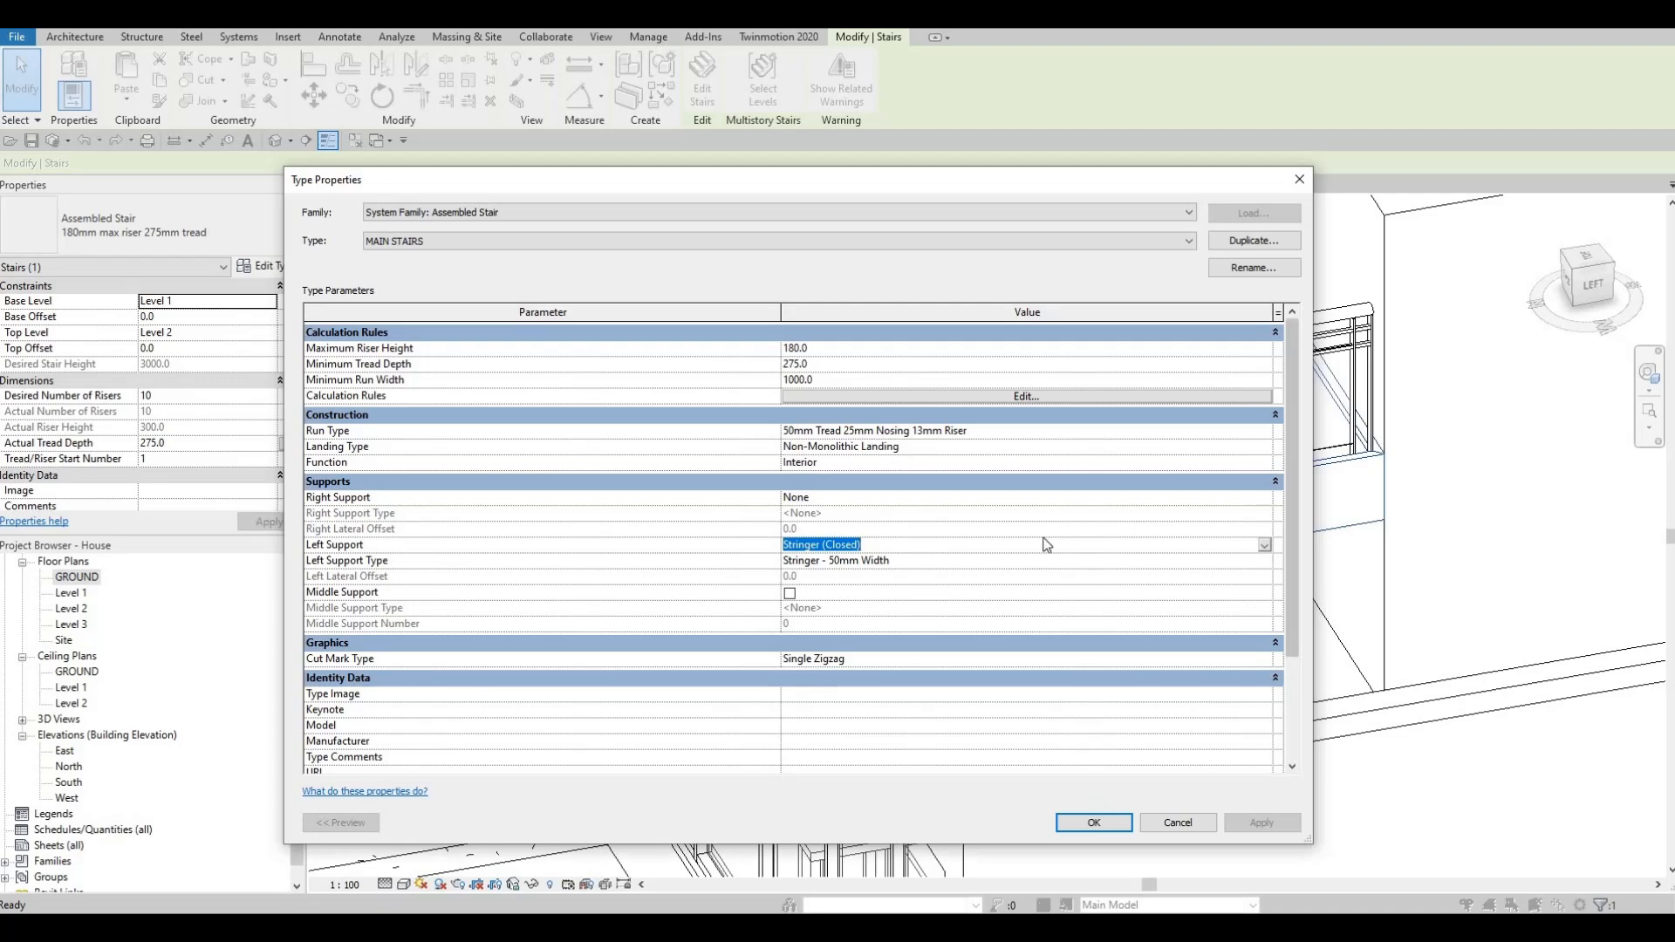
{"action": "left_click", "coordinate": [863, 546]}
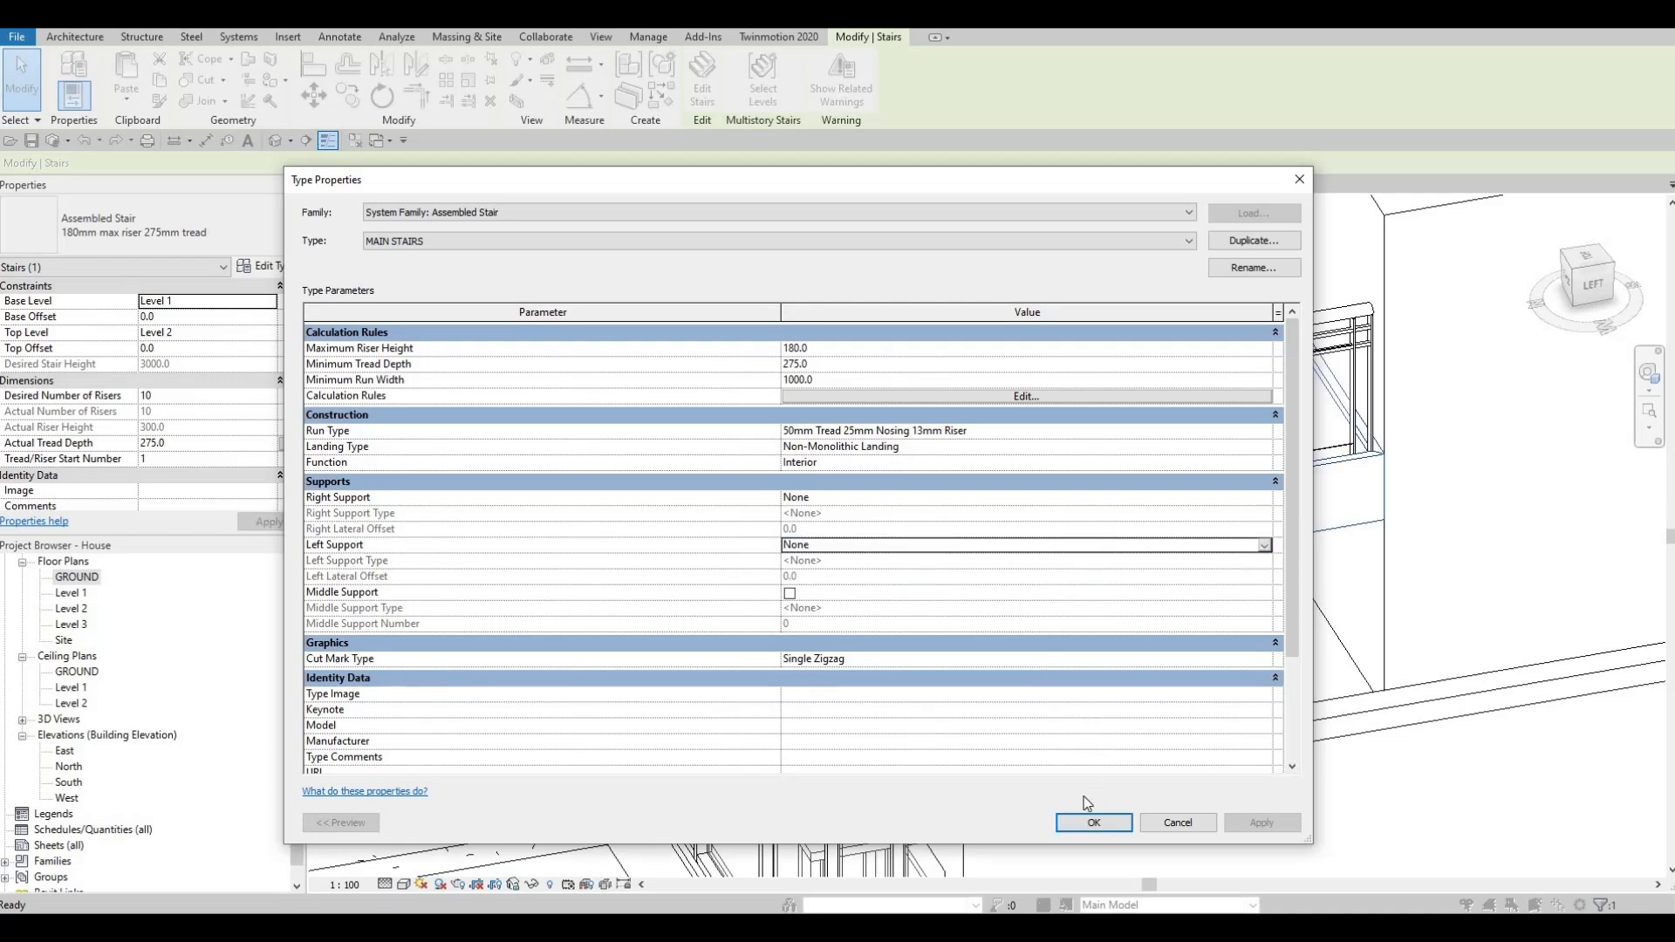
{"action": "left_click", "coordinate": [1091, 823]}
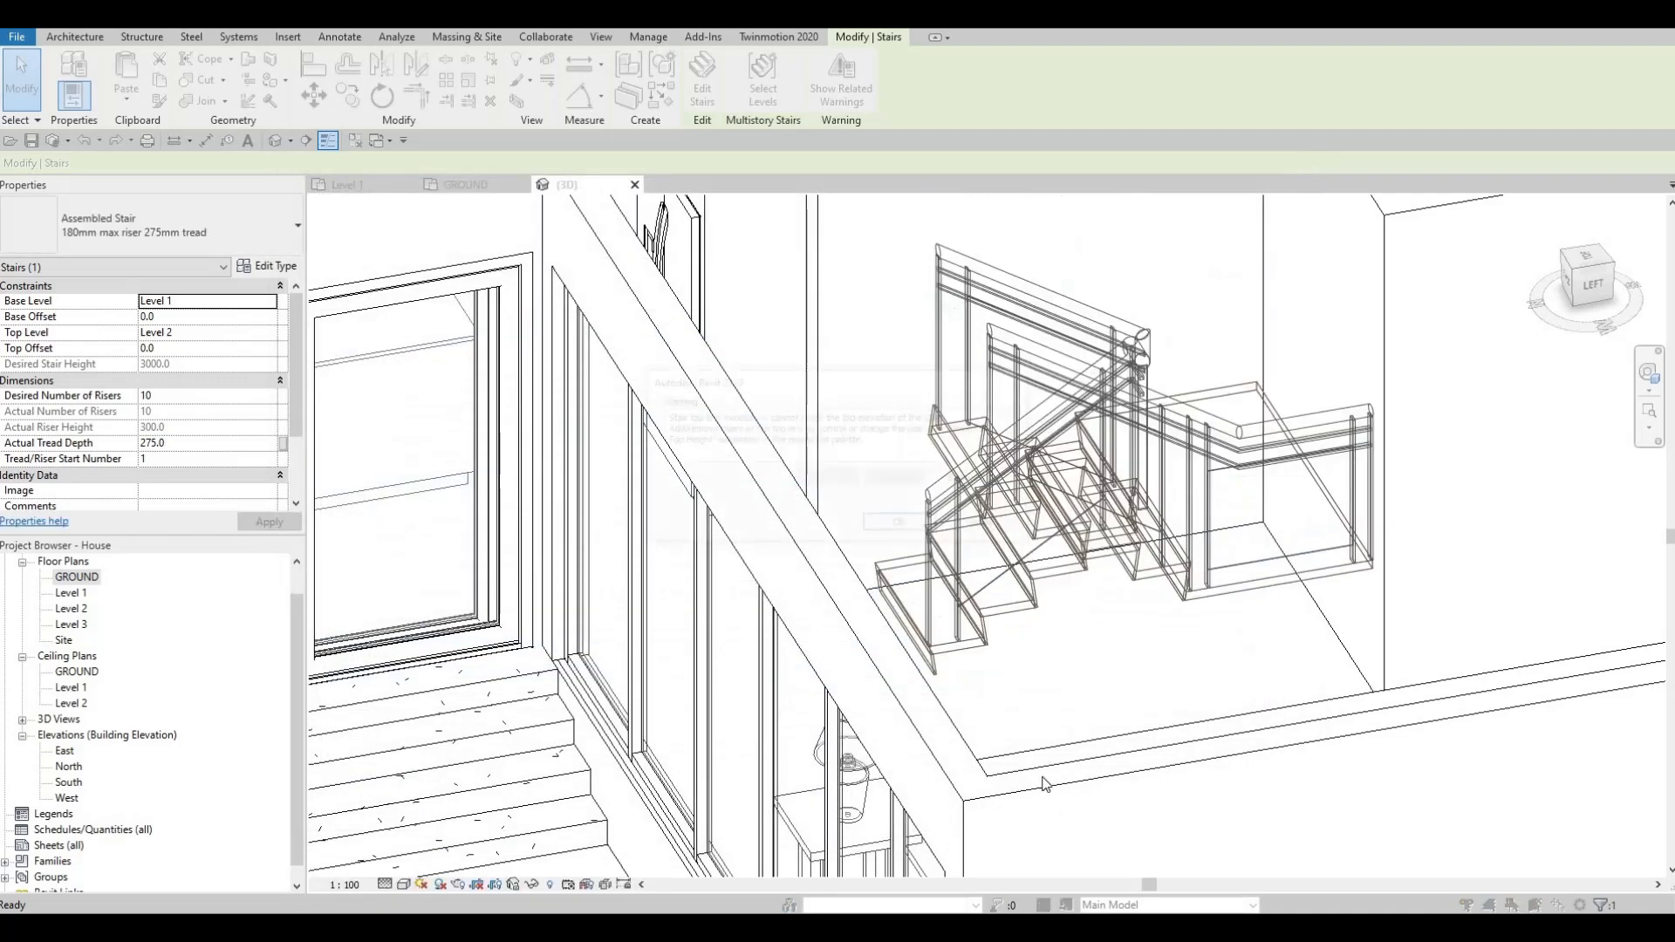
{"action": "left_click", "coordinate": [903, 525]}
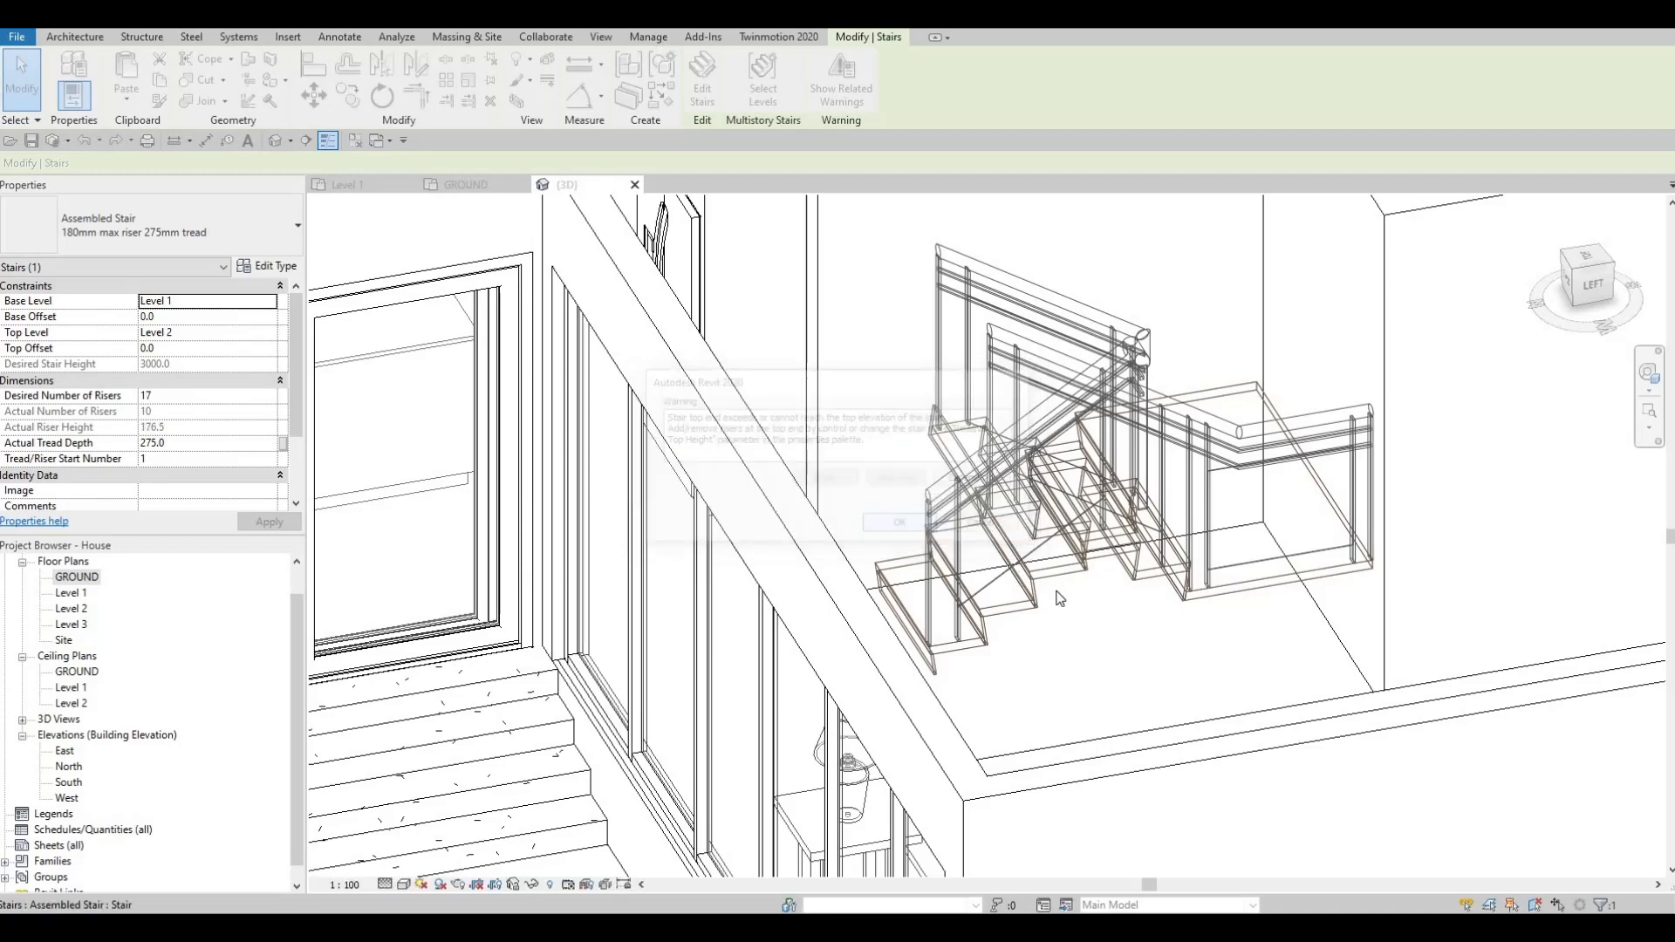
{"action": "key", "text": "Escape"}
Inspect the interior stair without its stringers, and undo the stair type change.
{"action": "middle_click_drag", "start_coordinate": [1040, 626], "coordinate": [937, 567], "text": "shift"}
{"action": "scroll", "coordinate": [943, 569], "scroll_direction": "down", "scroll_amount": 2}
{"action": "middle_click_drag", "start_coordinate": [1072, 515], "coordinate": [1248, 522], "text": "shift"}
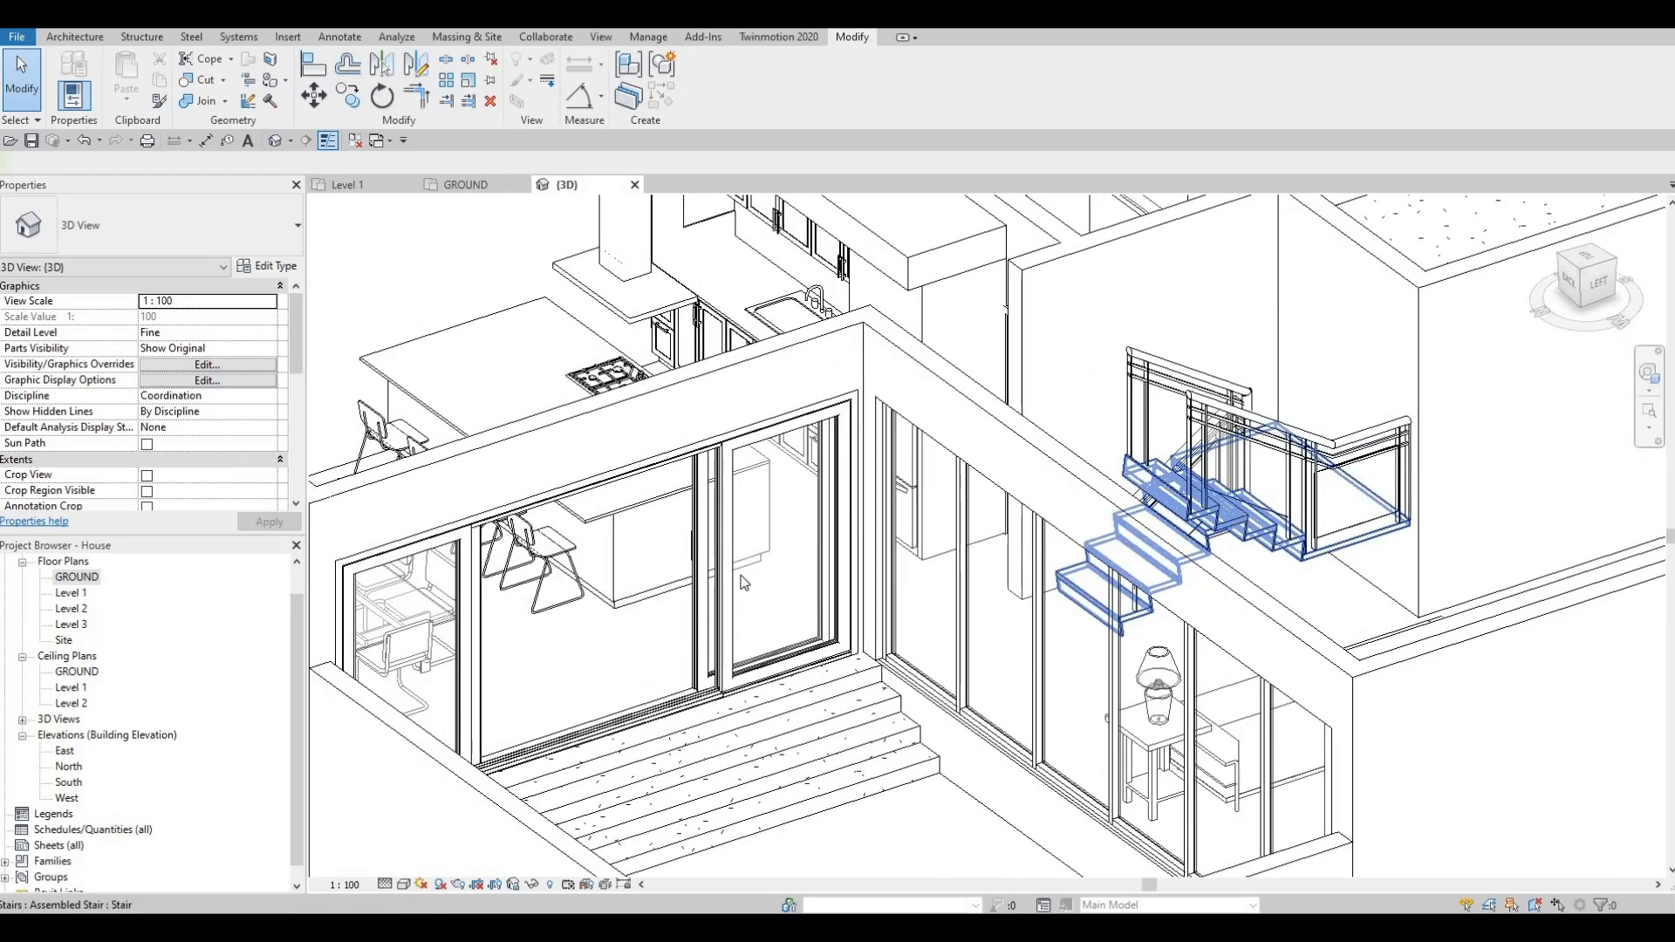
{"action": "scroll", "coordinate": [779, 556], "scroll_direction": "down", "scroll_amount": 1}
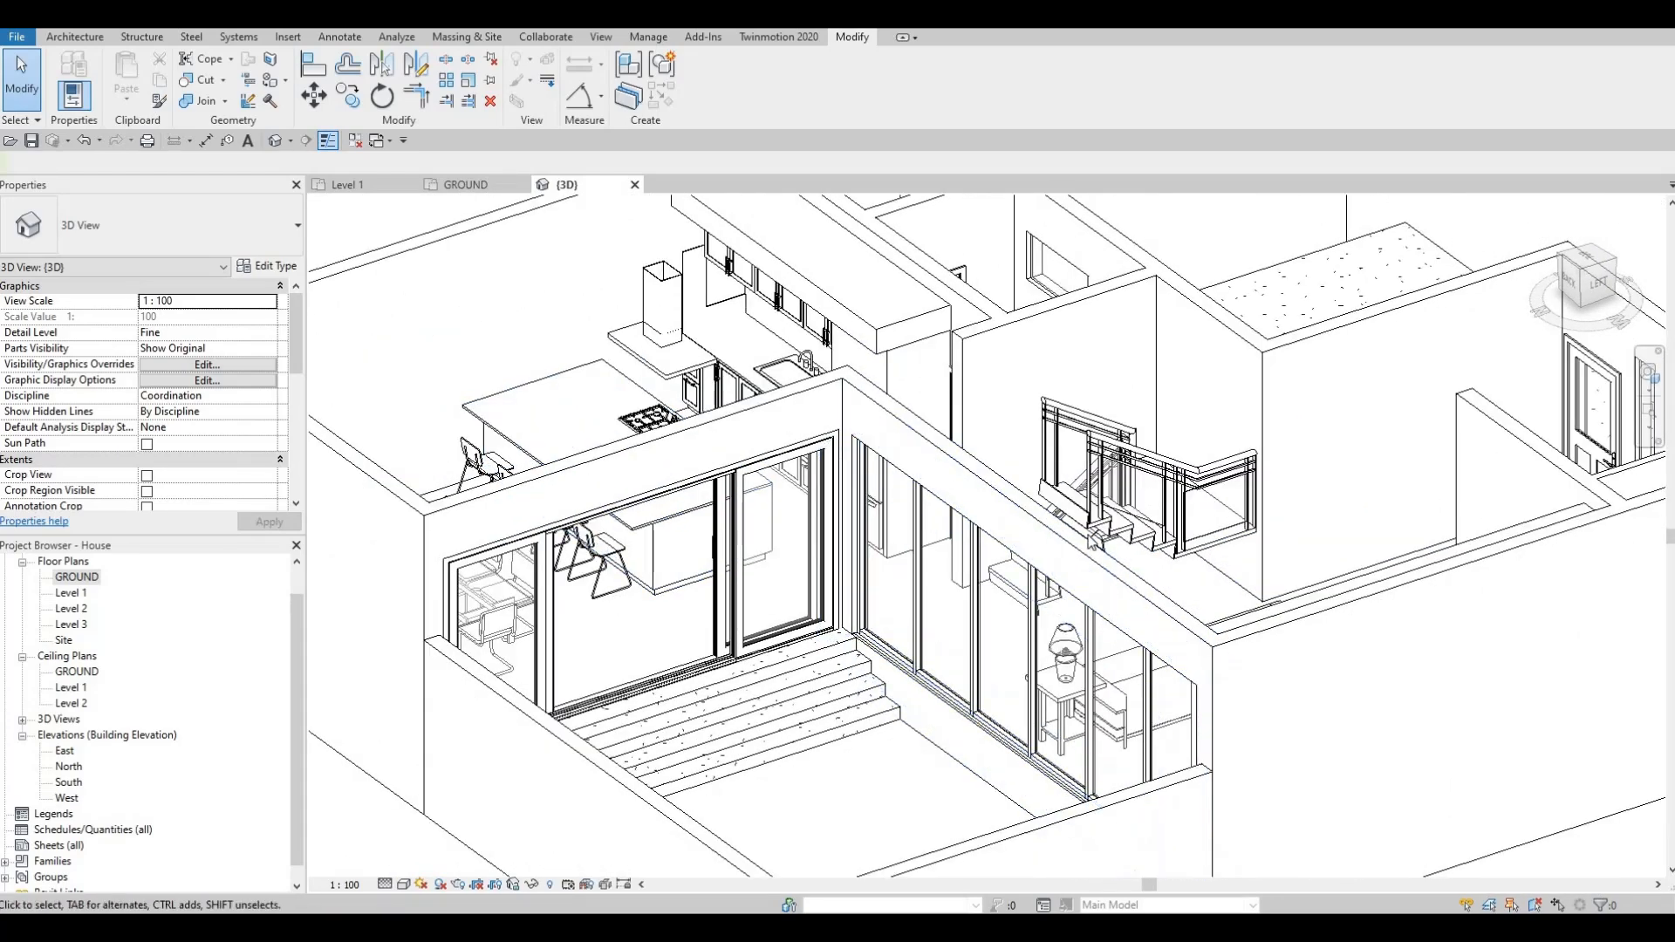
{"action": "key", "text": "ctrl+z"}
{"action": "scroll", "coordinate": [1004, 526], "scroll_direction": "up", "scroll_amount": 5}
{"action": "middle_click_drag", "start_coordinate": [1050, 542], "coordinate": [997, 586]}
{"action": "scroll", "coordinate": [996, 587], "scroll_direction": "down", "scroll_amount": 3}
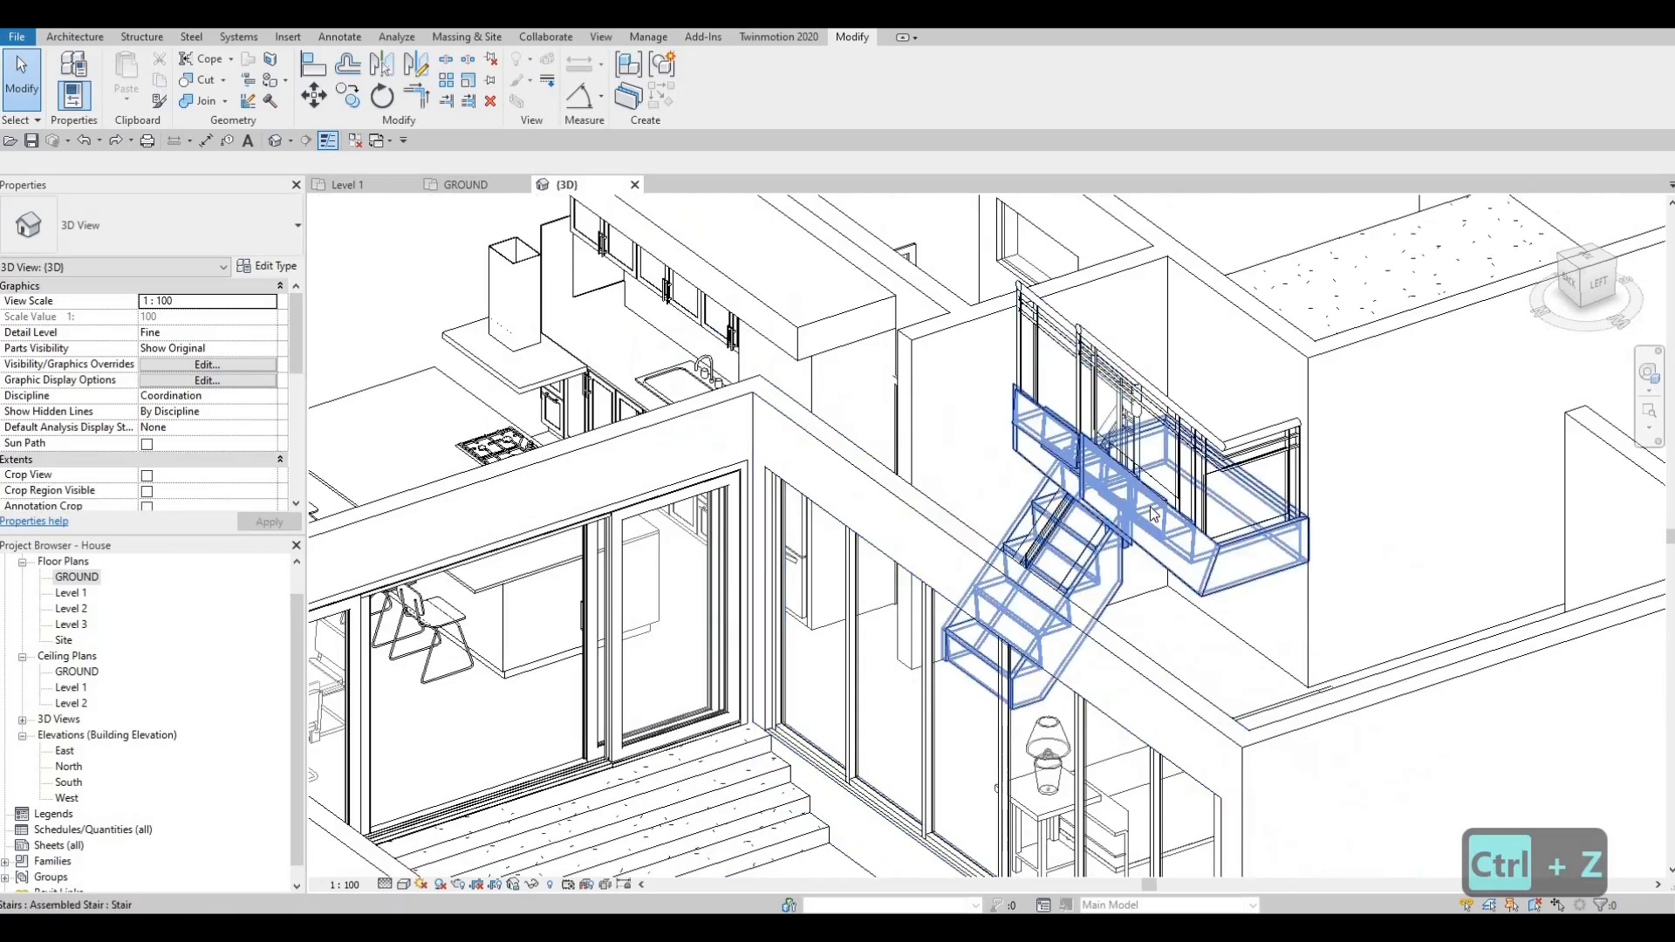
{"action": "left_click", "coordinate": [1136, 493]}
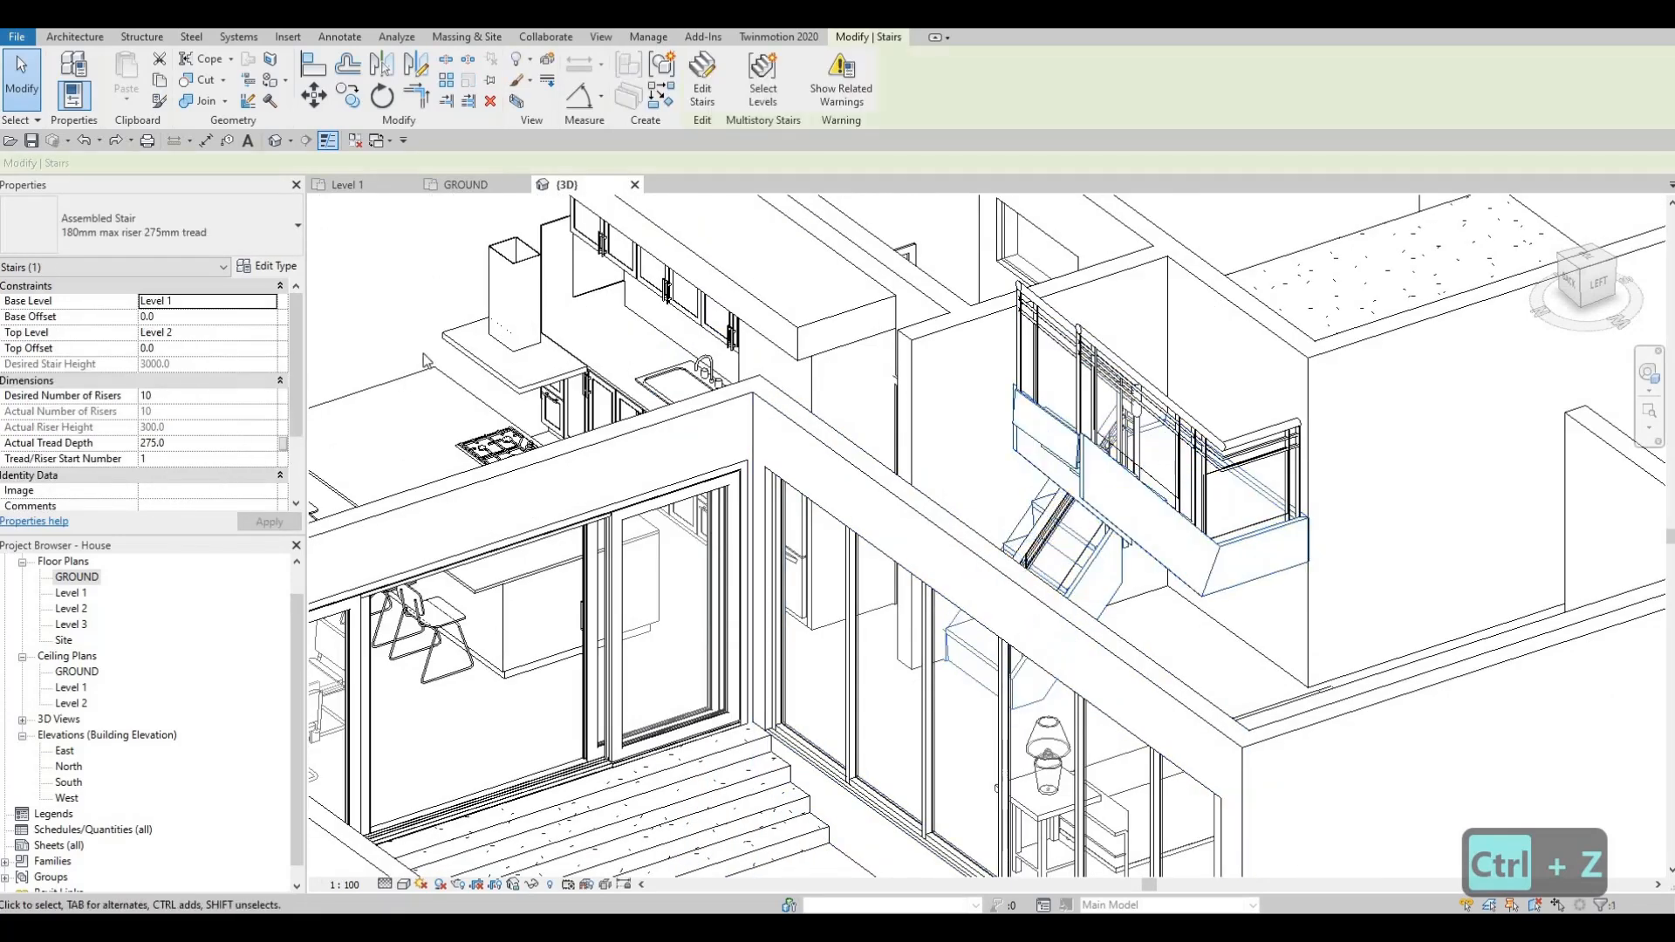
{"action": "left_click", "coordinate": [277, 266]}
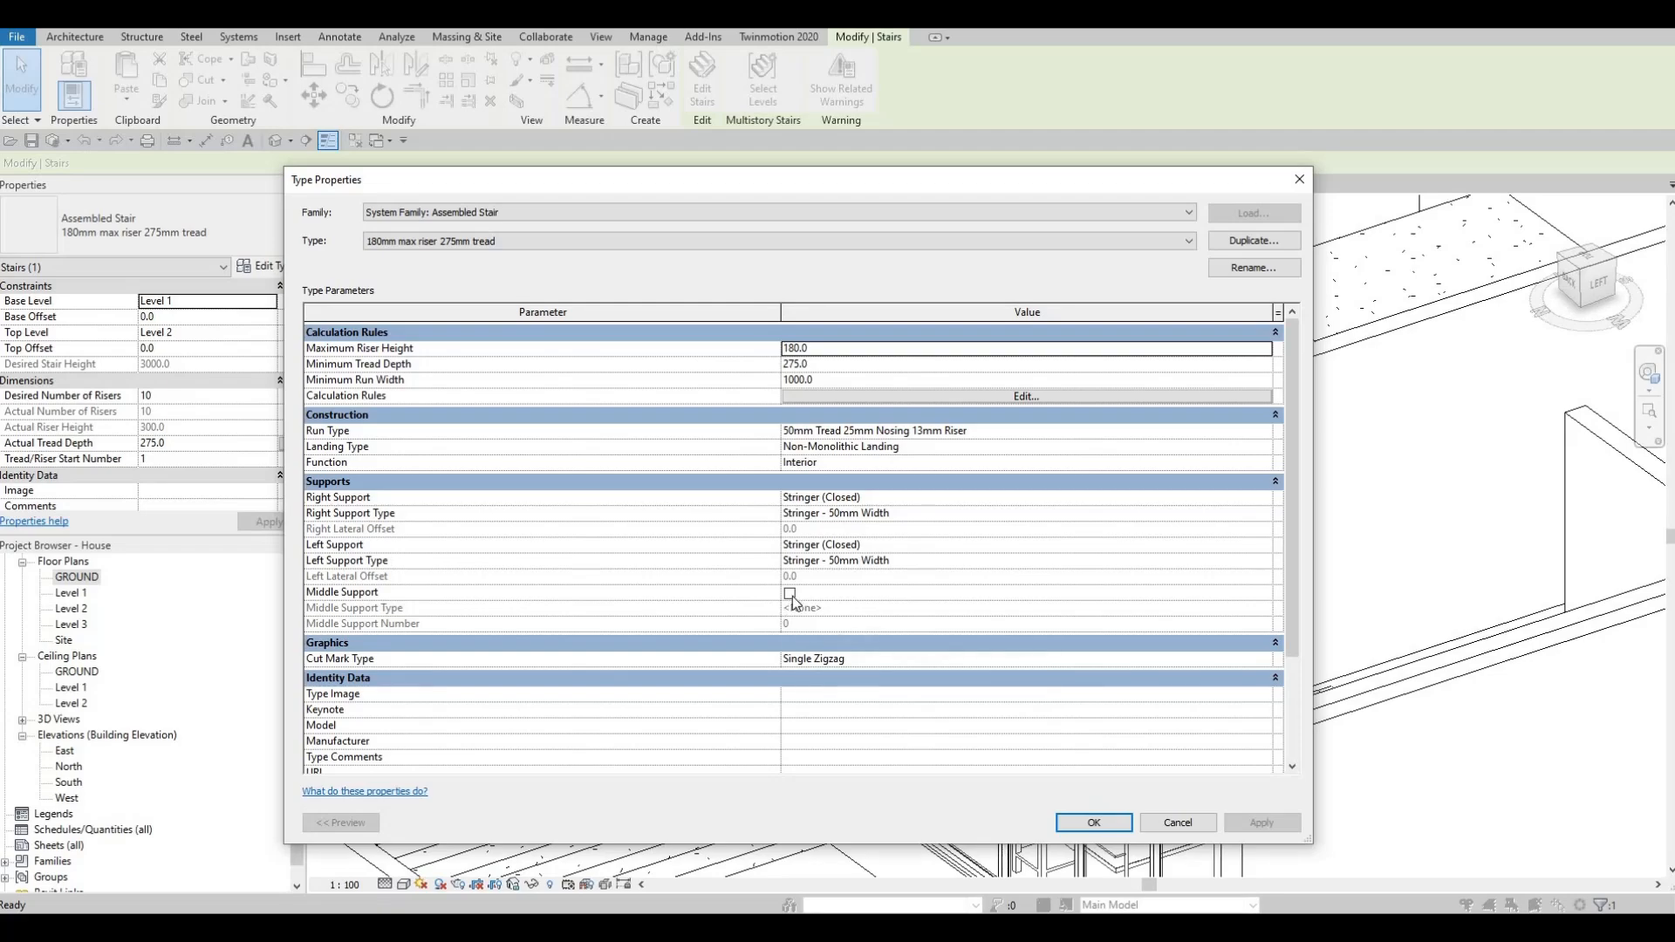
{"action": "key", "text": "Escape"}
{"action": "key", "text": "Escape"}
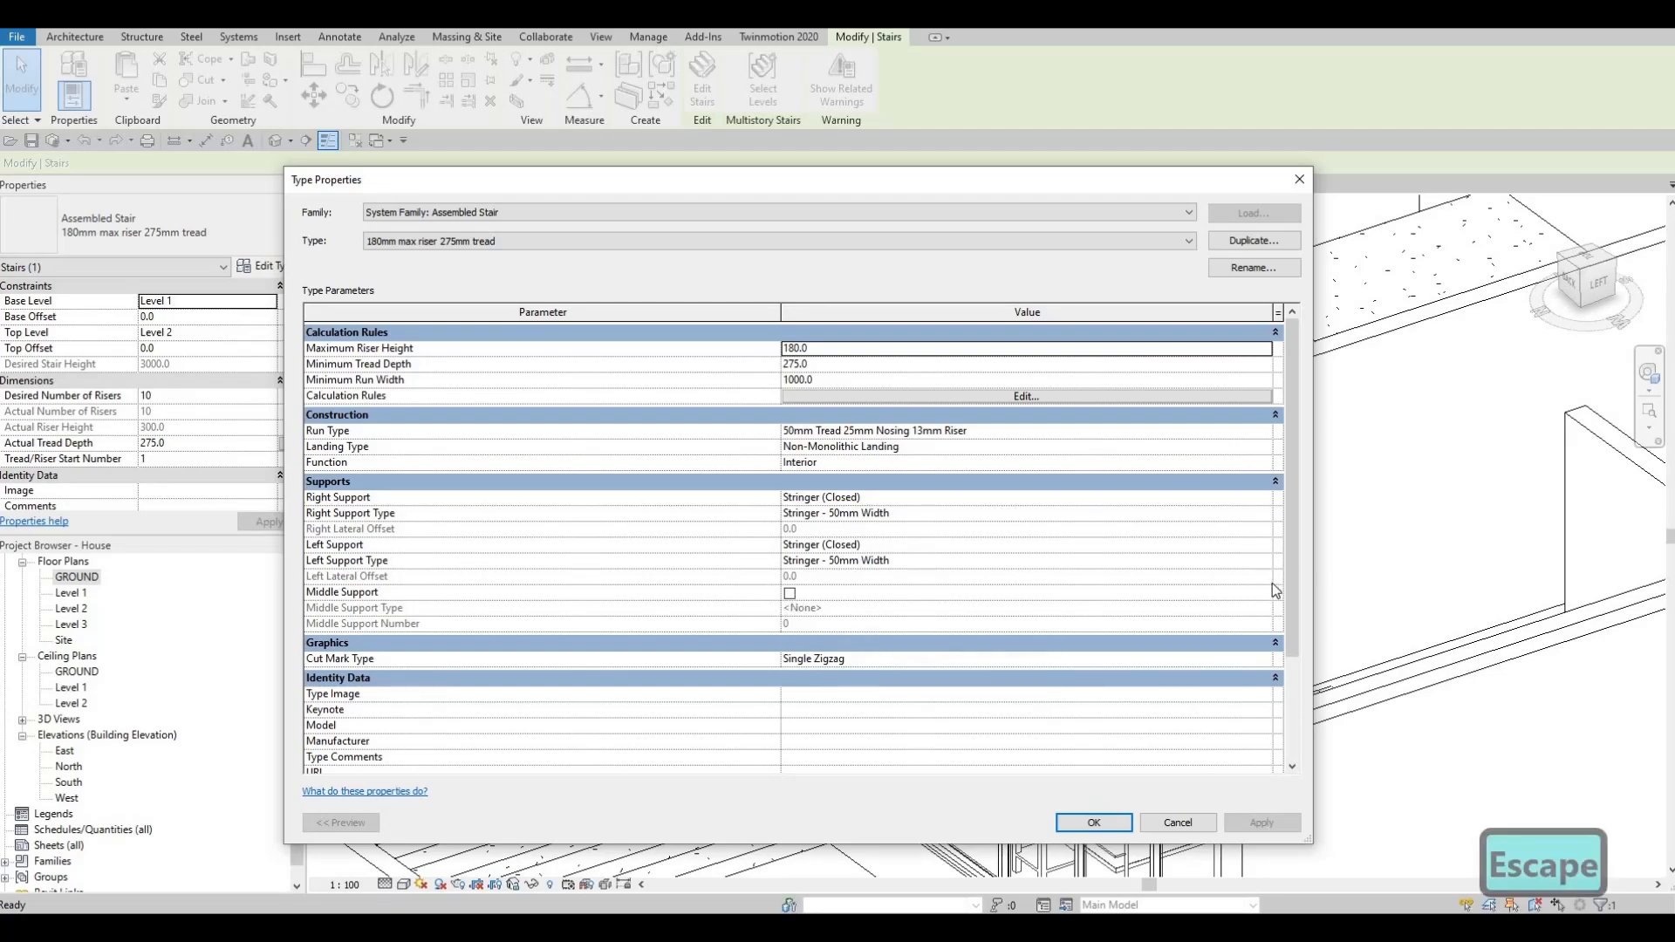
Examine the interior stair with its glass panel railings and stringers, and the house's front side in the 3D view.
{"action": "middle_click_drag", "start_coordinate": [1133, 720], "coordinate": [821, 425], "text": "shift"}
{"action": "scroll", "coordinate": [821, 425], "scroll_direction": "up", "scroll_amount": 3}
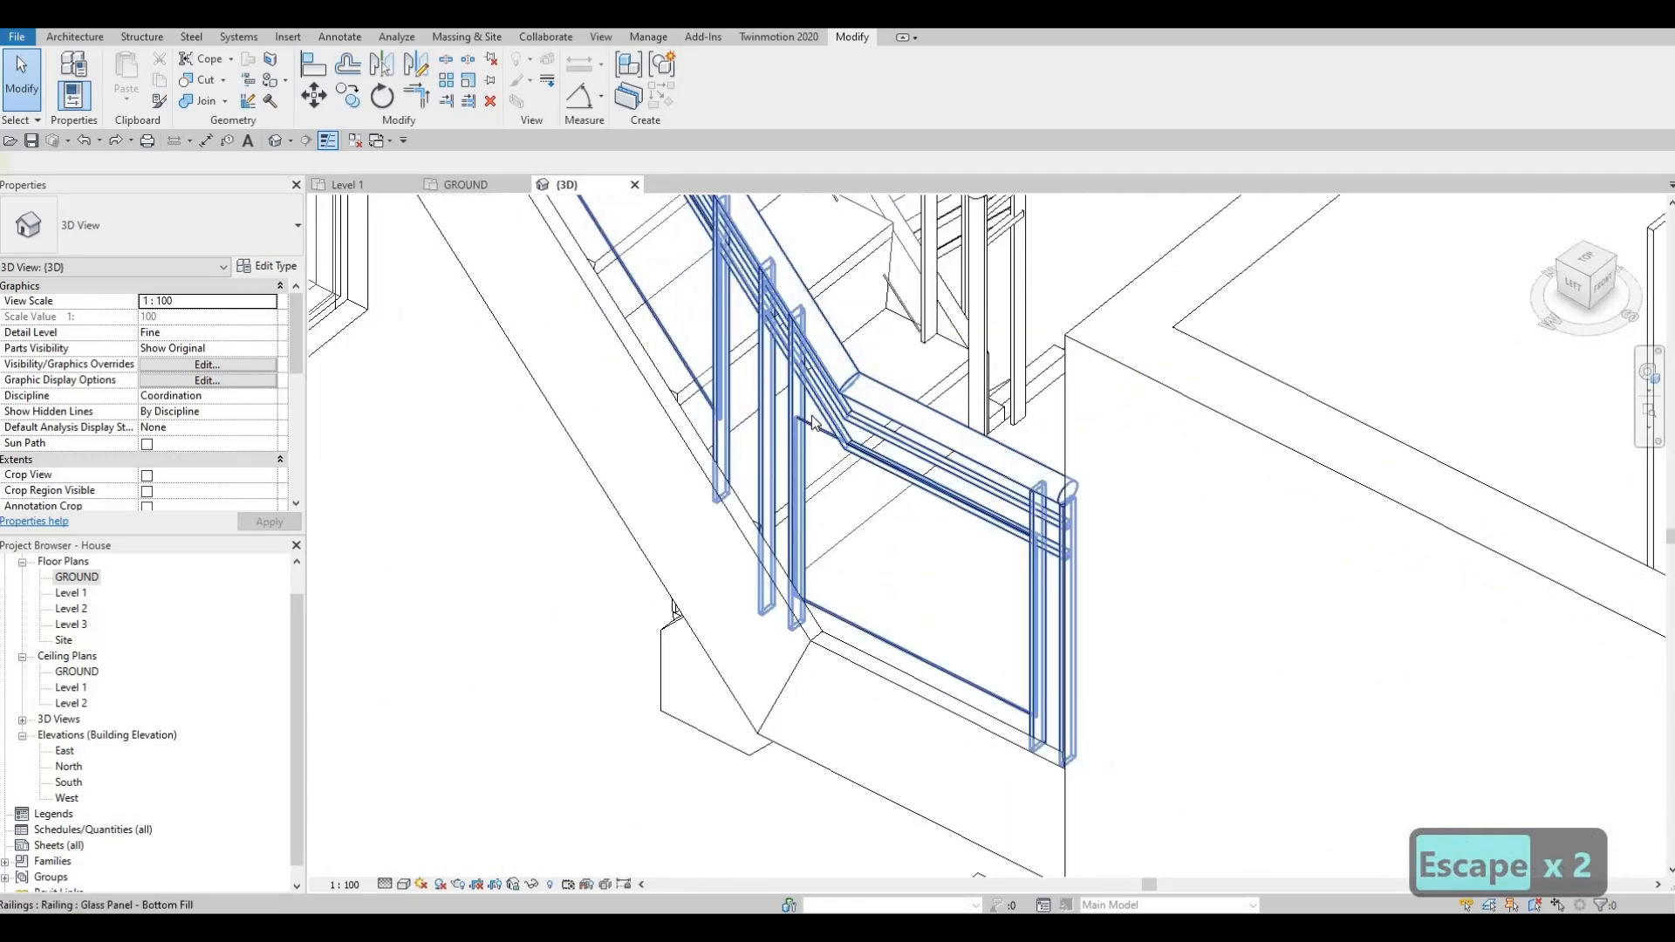
{"action": "scroll", "coordinate": [815, 428], "scroll_direction": "down", "scroll_amount": 6}
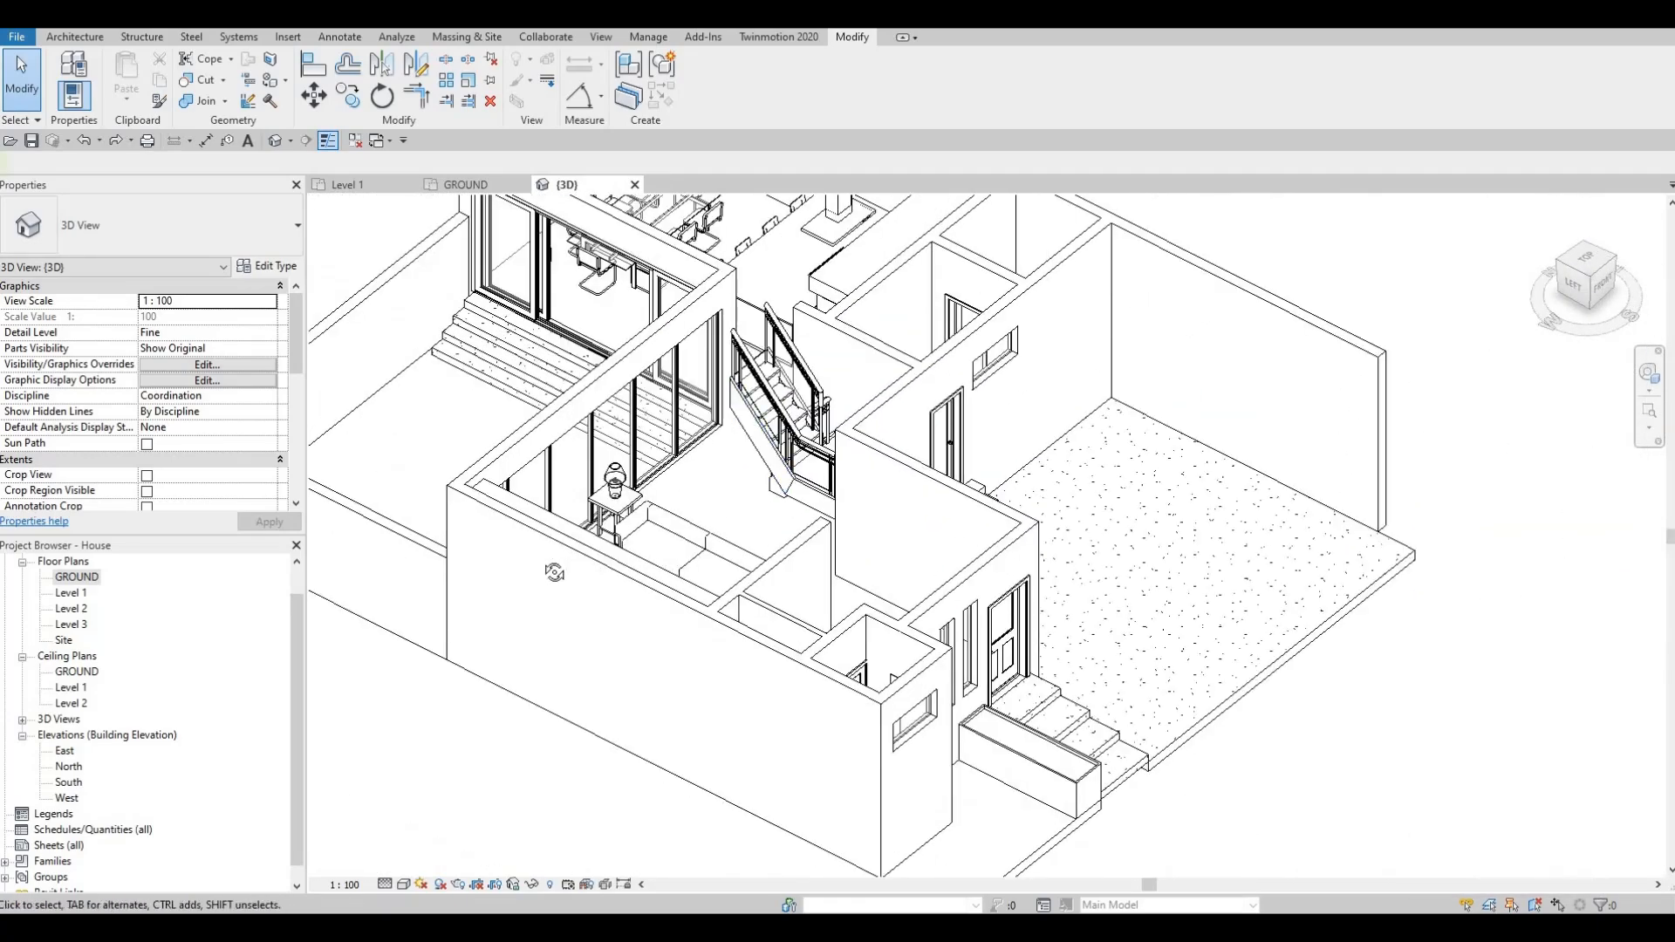
{"action": "middle_click_drag", "start_coordinate": [555, 574], "coordinate": [828, 397], "text": "shift"}
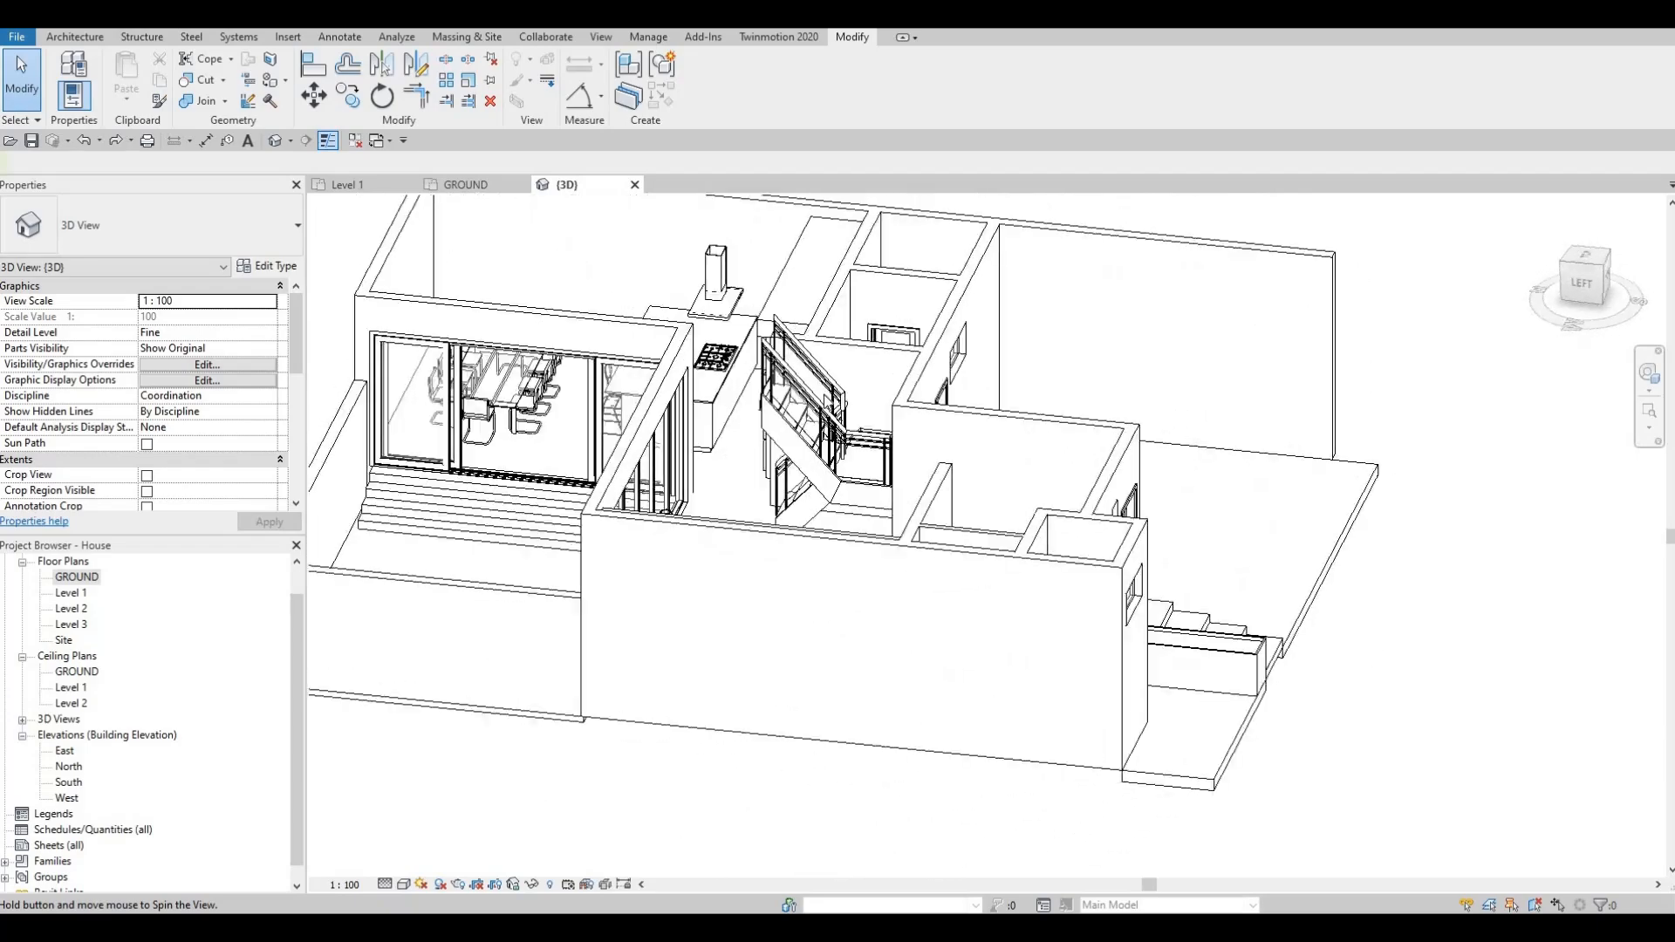
{"action": "scroll", "coordinate": [827, 397], "scroll_direction": "up", "scroll_amount": 5}
{"action": "scroll", "coordinate": [736, 410], "scroll_direction": "up", "scroll_amount": 3}
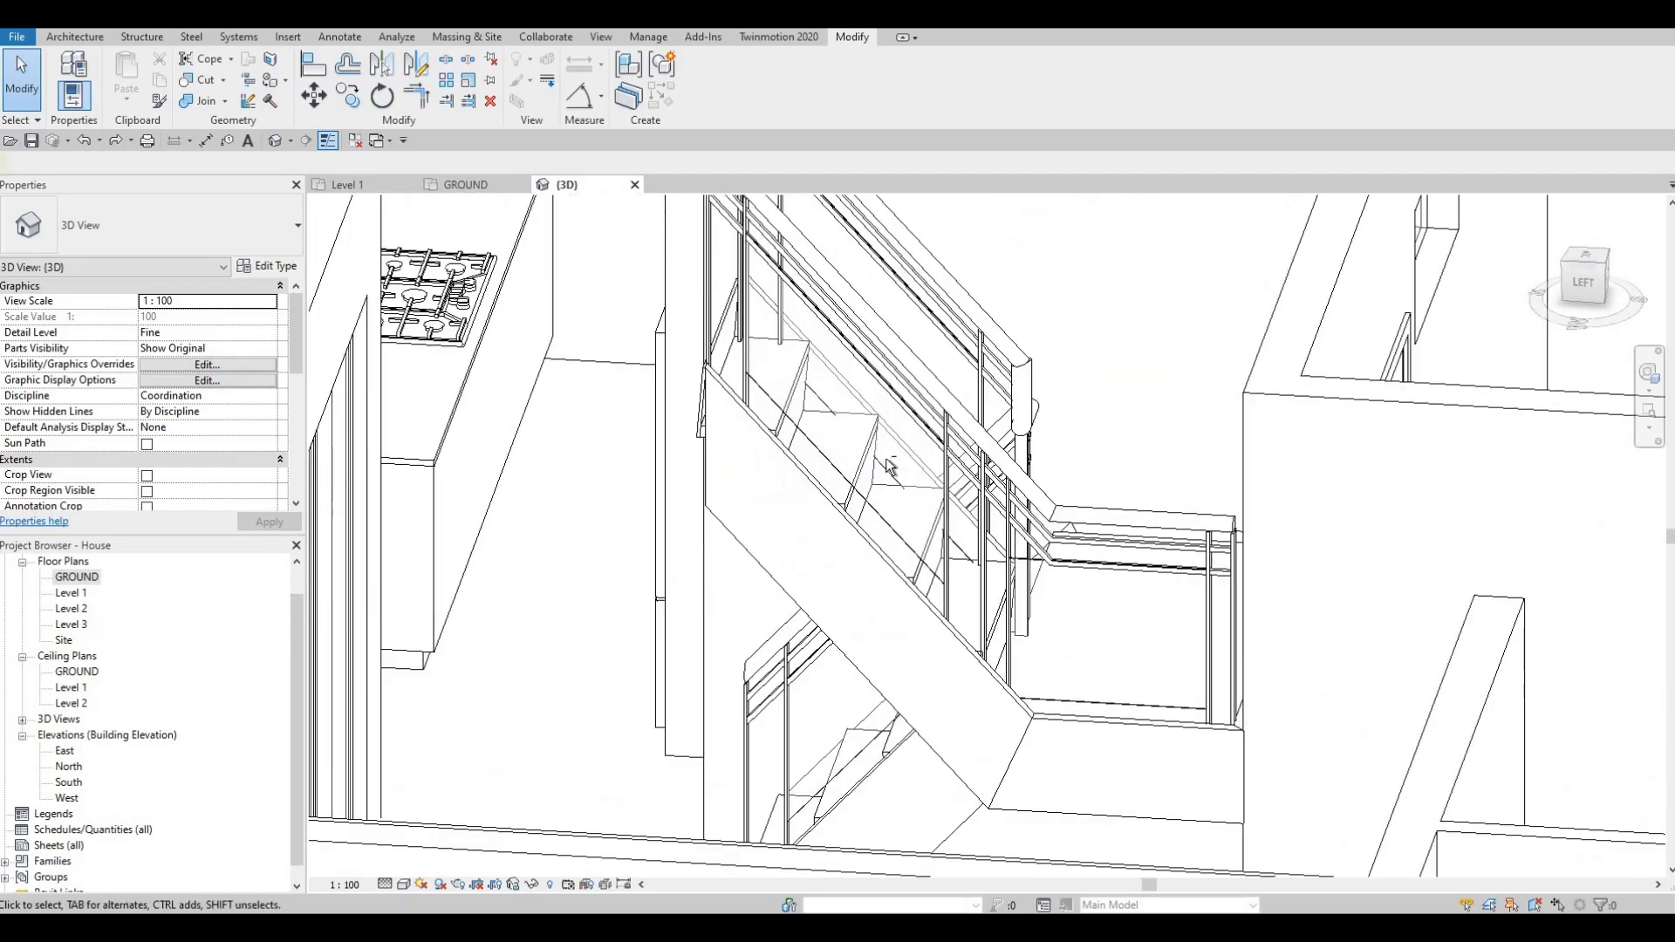
{"action": "scroll", "coordinate": [735, 411], "scroll_direction": "down", "scroll_amount": 6}
{"action": "middle_click_drag", "start_coordinate": [604, 485], "coordinate": [766, 366], "text": "shift"}
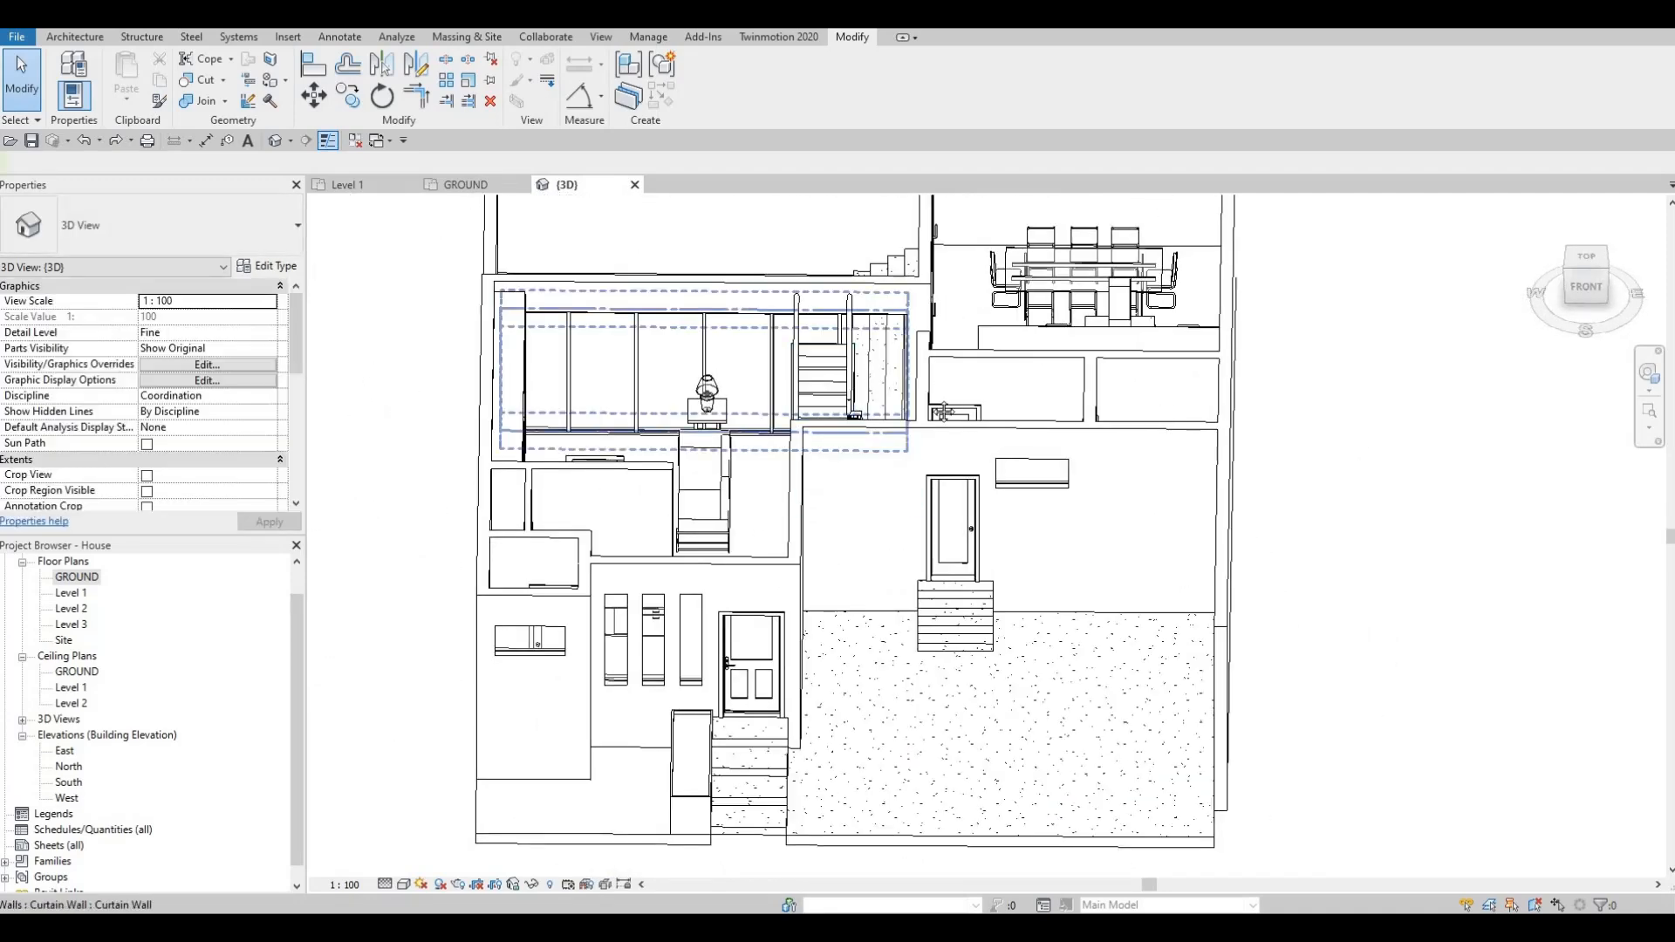
{"action": "middle_click_drag", "start_coordinate": [908, 505], "coordinate": [908, 607]}
{"action": "scroll", "coordinate": [907, 607], "scroll_direction": "down", "scroll_amount": 1}
{"action": "scroll", "coordinate": [740, 505], "scroll_direction": "down", "scroll_amount": 1}
{"action": "middle_click_drag", "start_coordinate": [740, 505], "coordinate": [761, 398]}
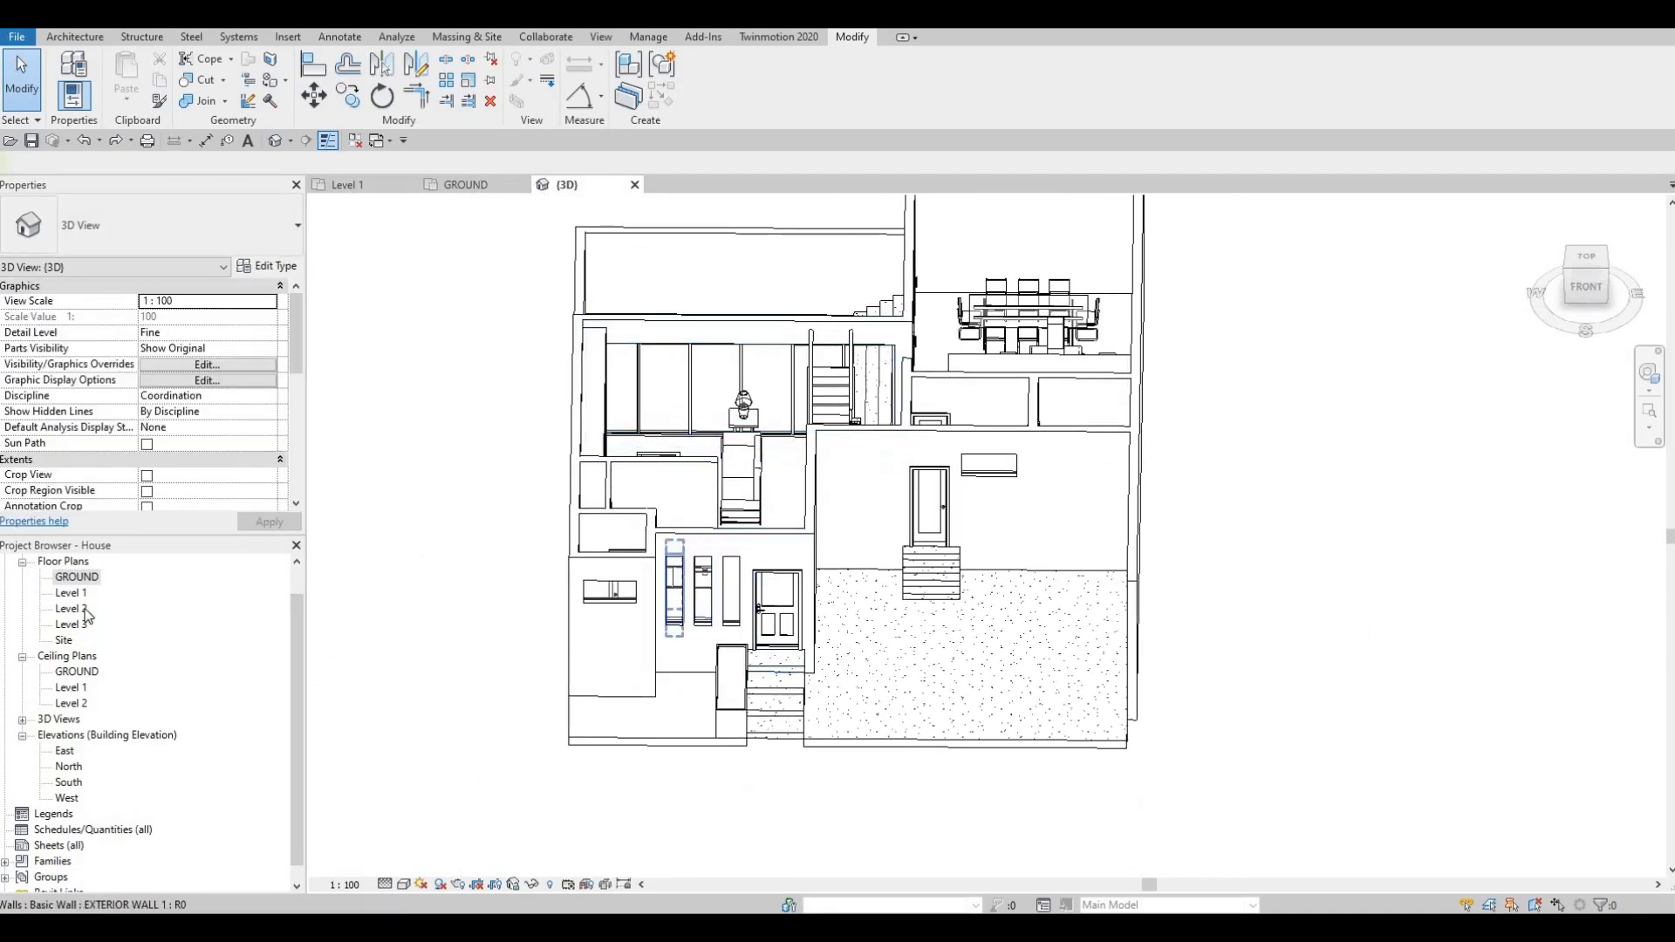
Open the Level 1 floor plan and review the whole layout with its grid lines.
{"action": "double_click", "coordinate": [180, 595]}
{"action": "scroll", "coordinate": [799, 542], "scroll_direction": "down", "scroll_amount": 3}
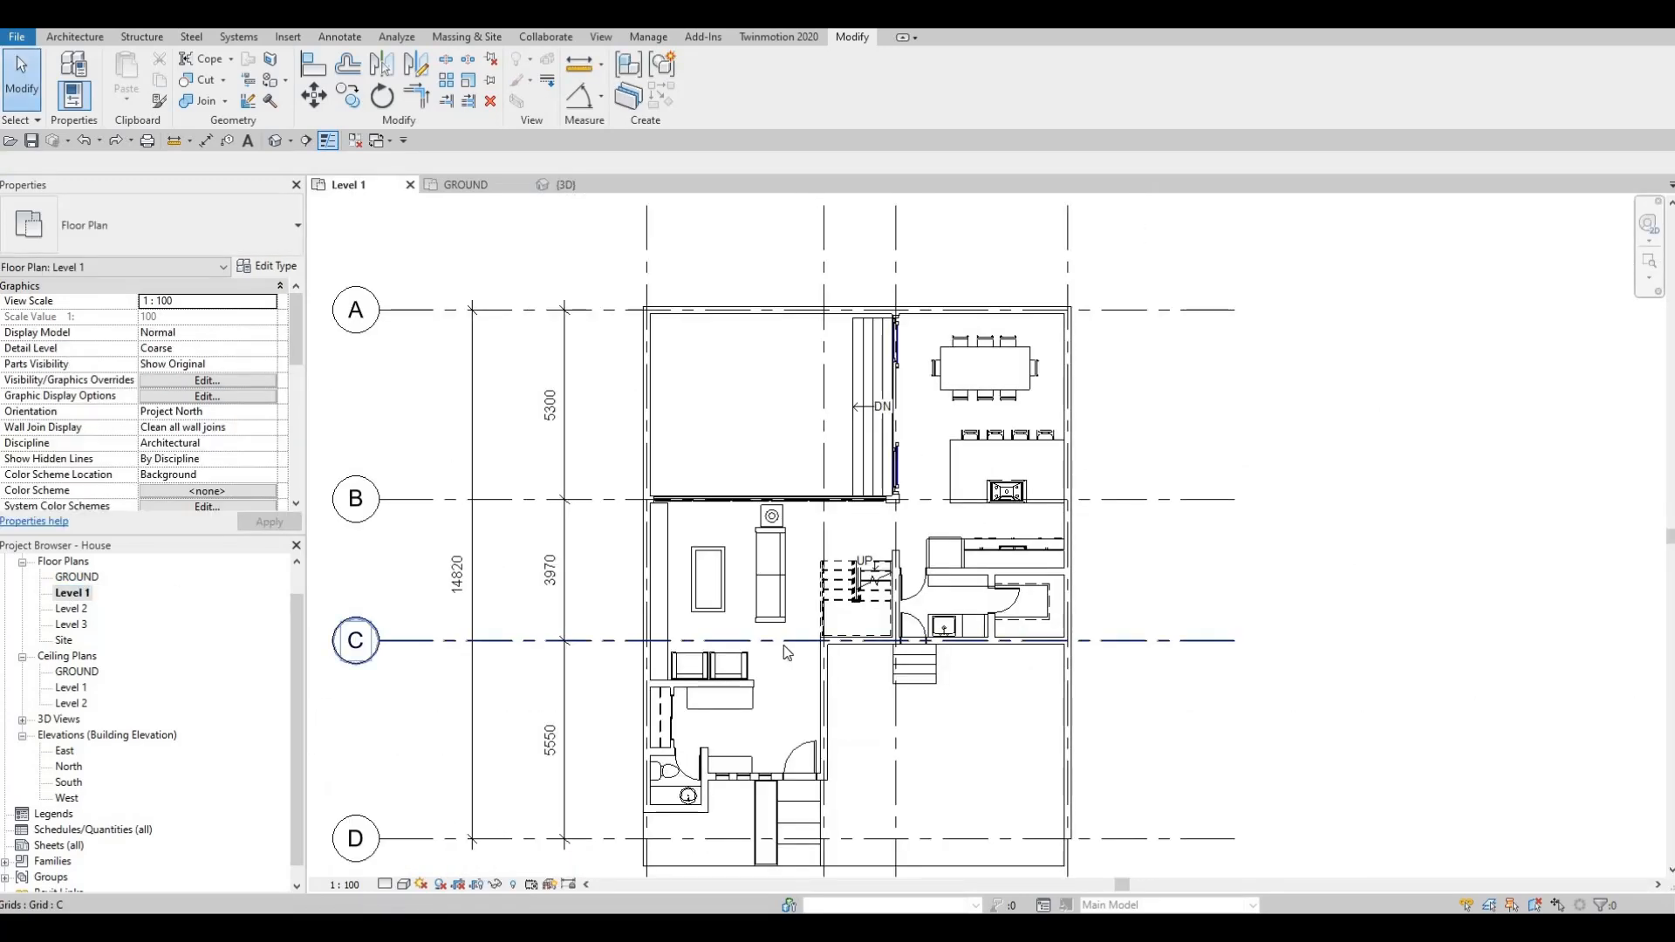
{"action": "scroll", "coordinate": [786, 653], "scroll_direction": "down", "scroll_amount": 2}
{"action": "scroll", "coordinate": [801, 671], "scroll_direction": "up", "scroll_amount": 2}
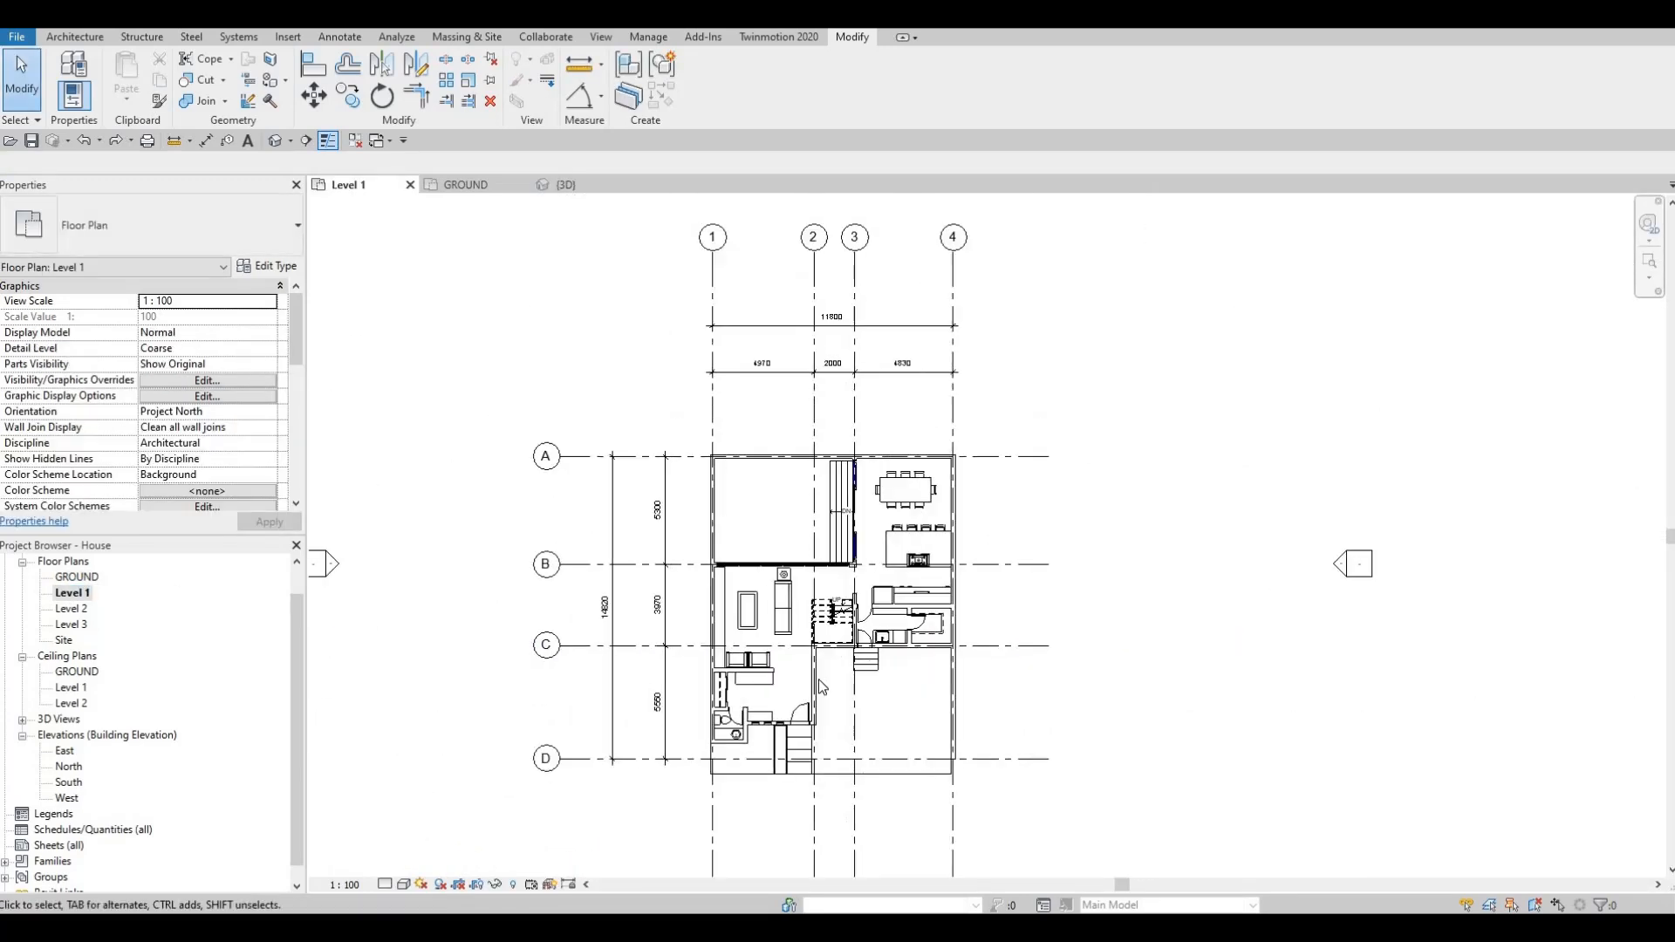